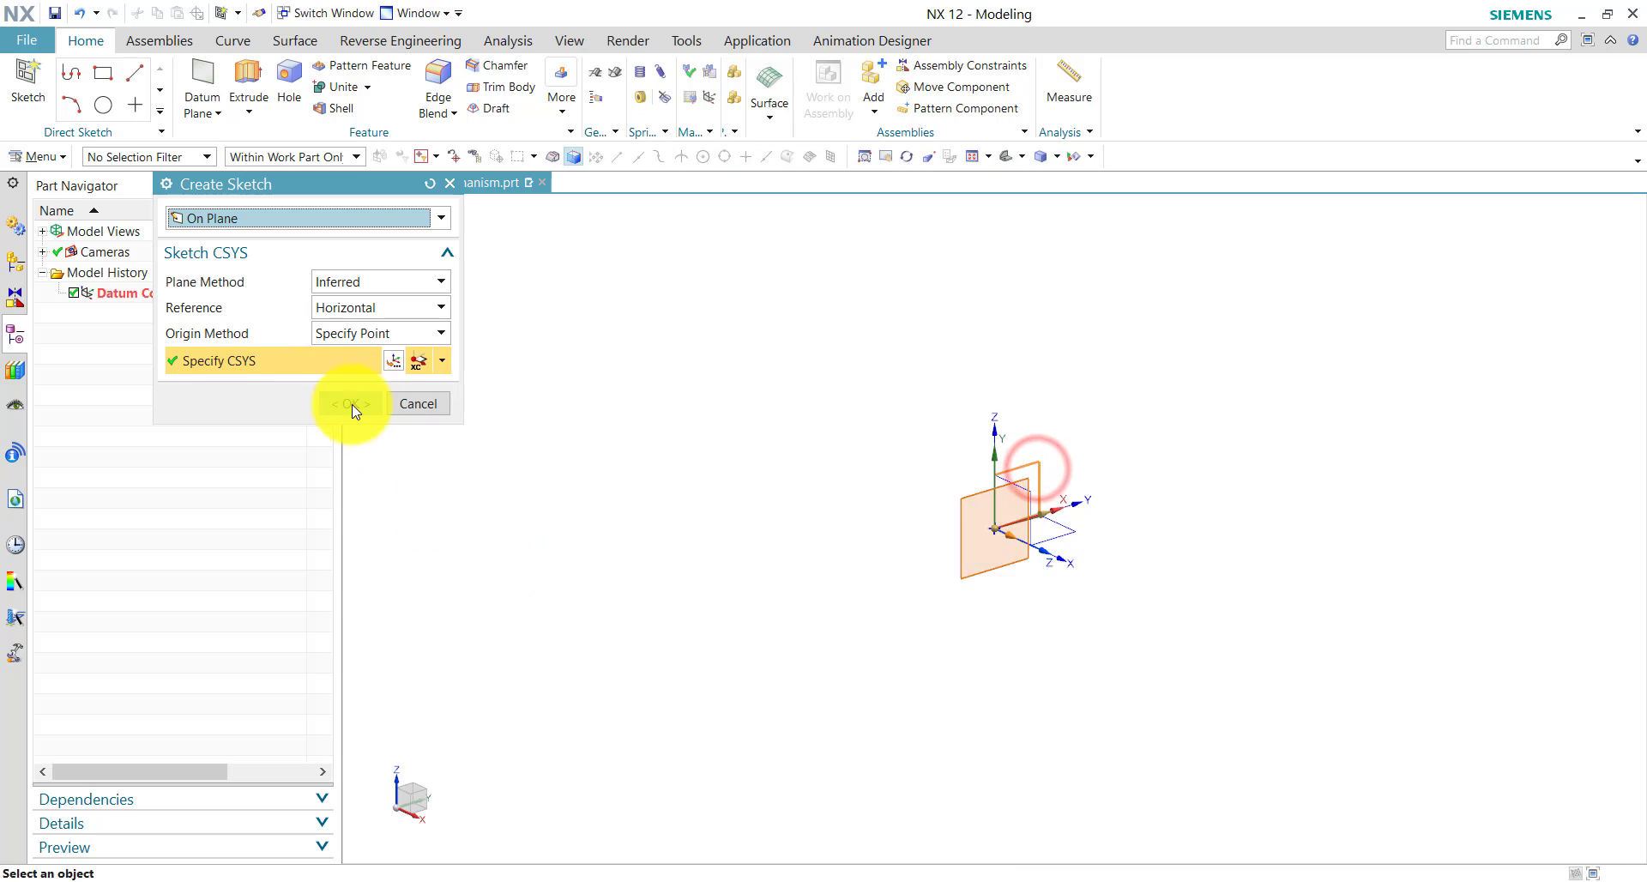
- Create a sketch on the YZ datum plane and draw a 30 by 30 mm rectangle centred on the origin
{"action": "left_click", "coordinate": [351, 403]}
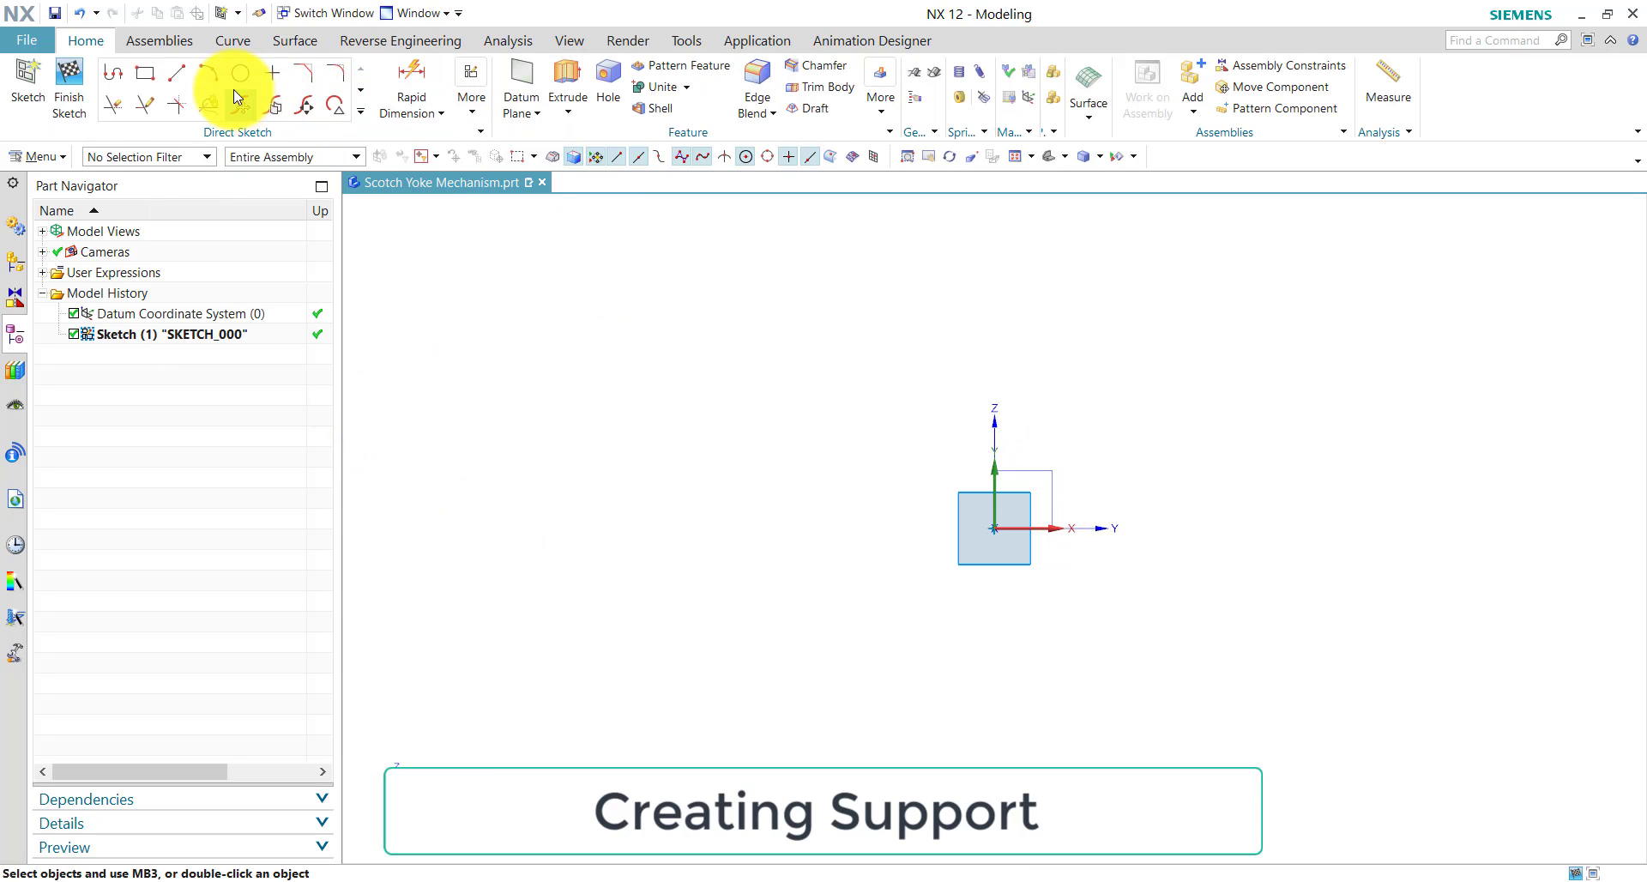
{"action": "left_click", "coordinate": [147, 77]}
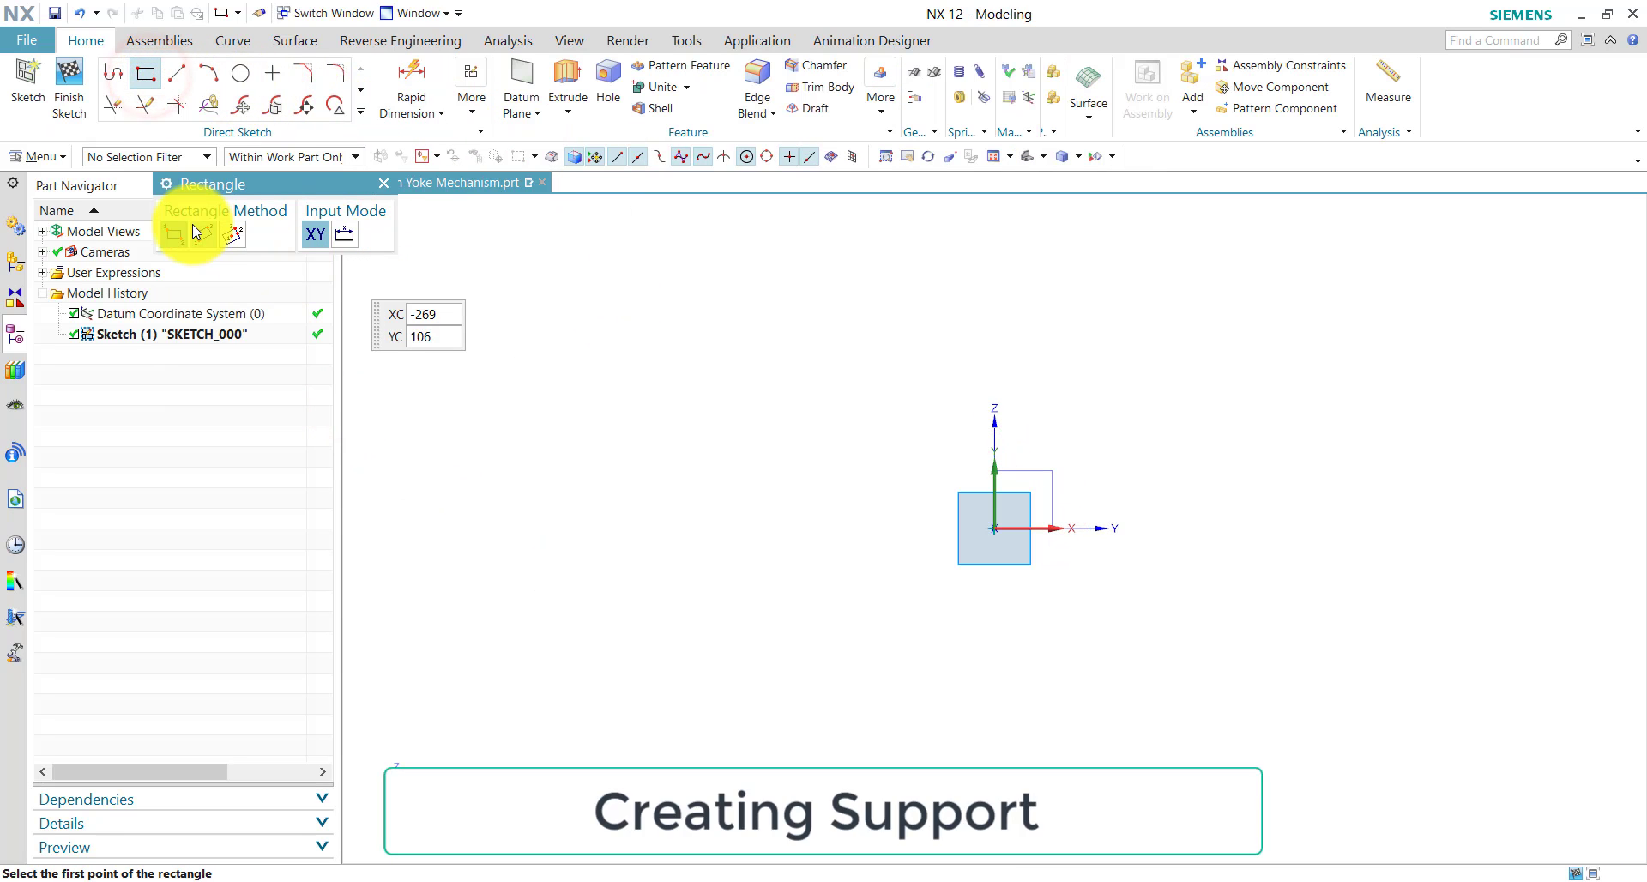
{"action": "left_click", "coordinate": [227, 238]}
{"action": "left_click", "coordinate": [994, 527]}
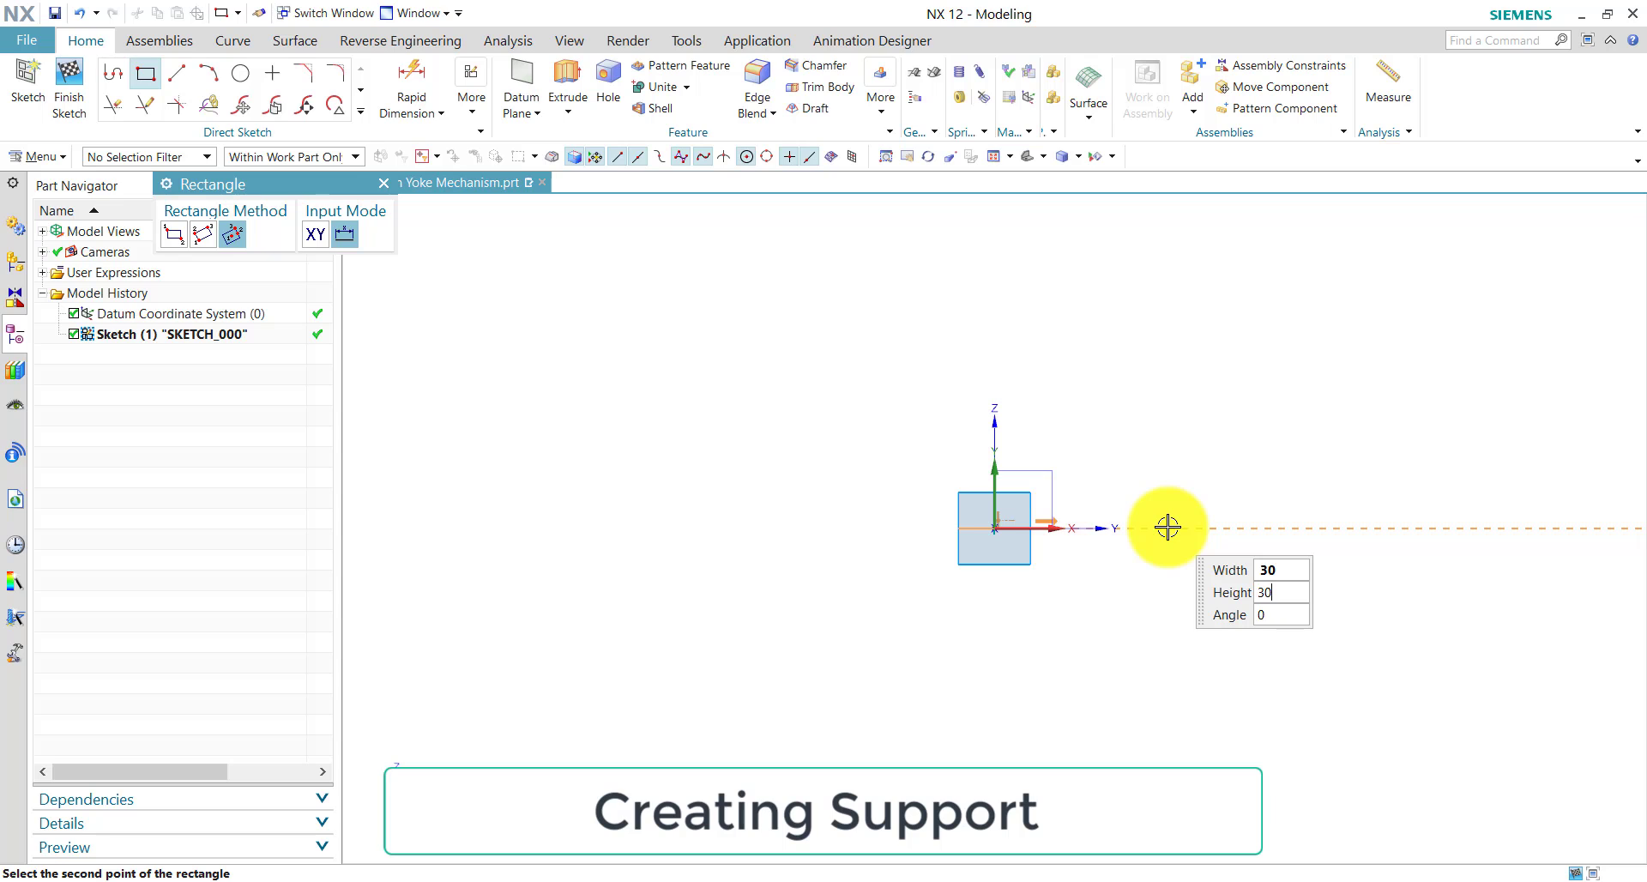
{"action": "key", "text": "Return"}
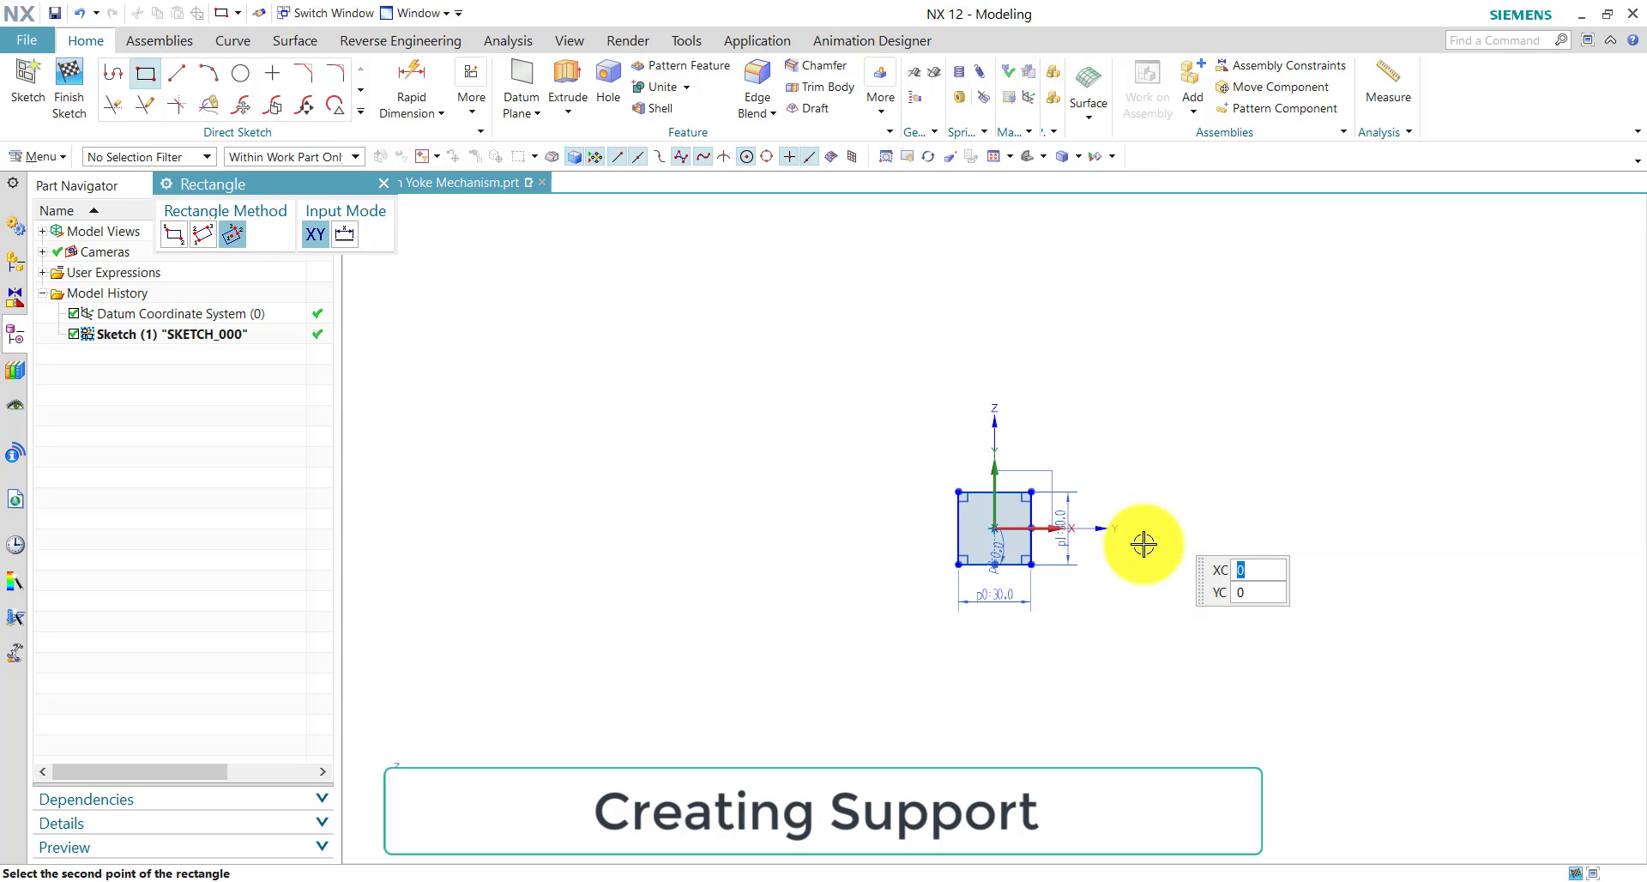
- Draw a 25 mm diameter circle centred on the origin inside the square and finish the sketch
{"action": "scroll", "coordinate": [1143, 544], "scroll_direction": "up", "scroll_amount": 5}
{"action": "left_click", "coordinate": [239, 76]}
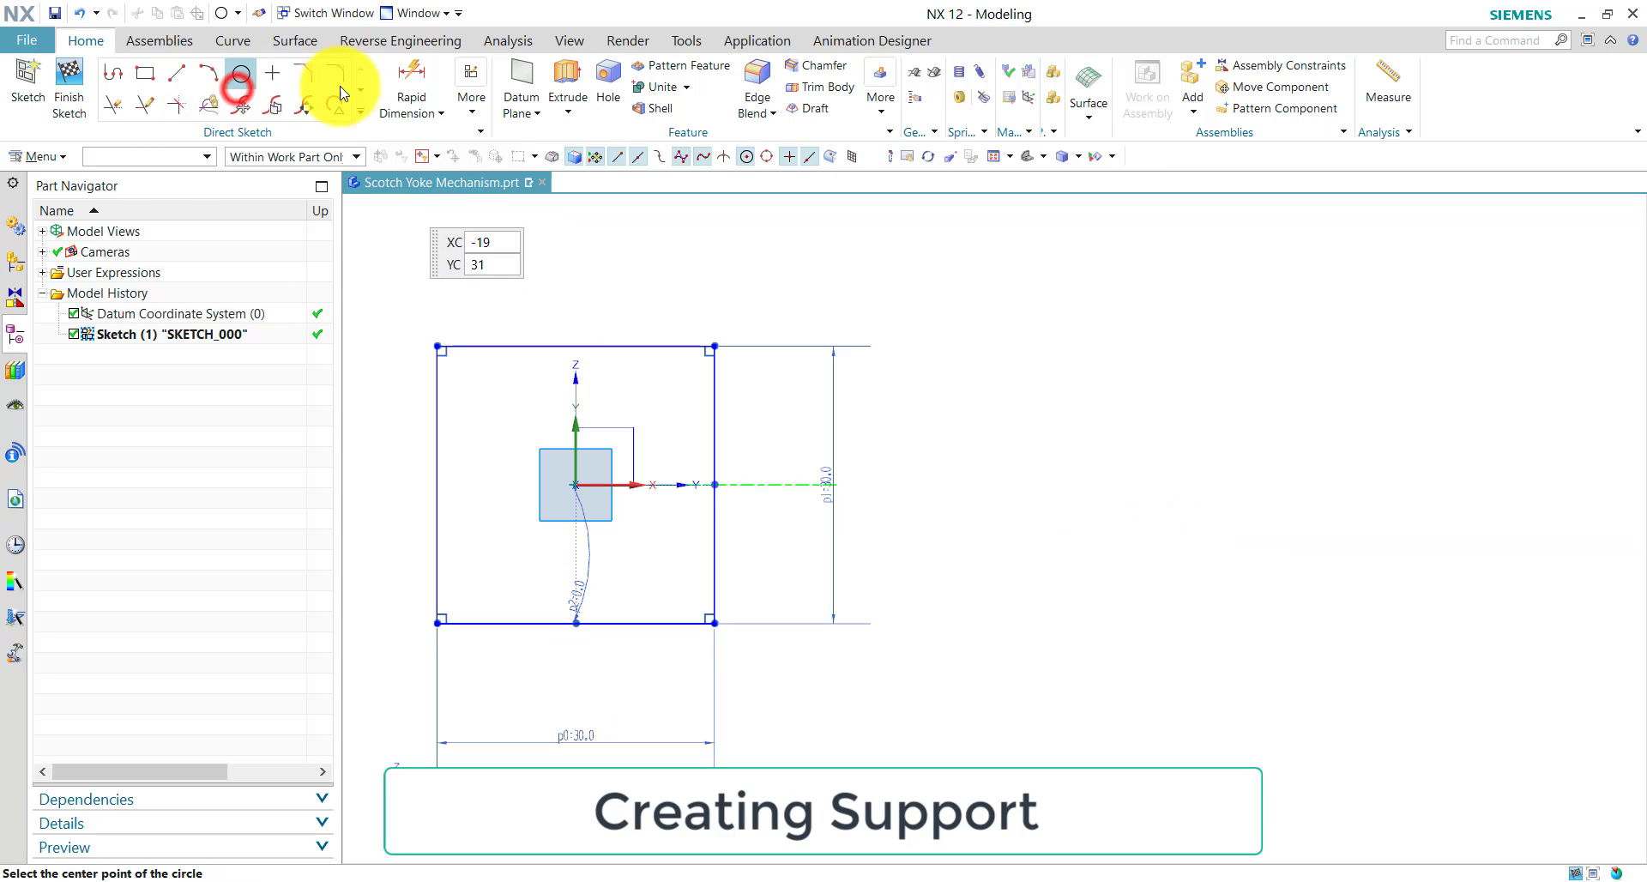
{"action": "left_click", "coordinate": [574, 485]}
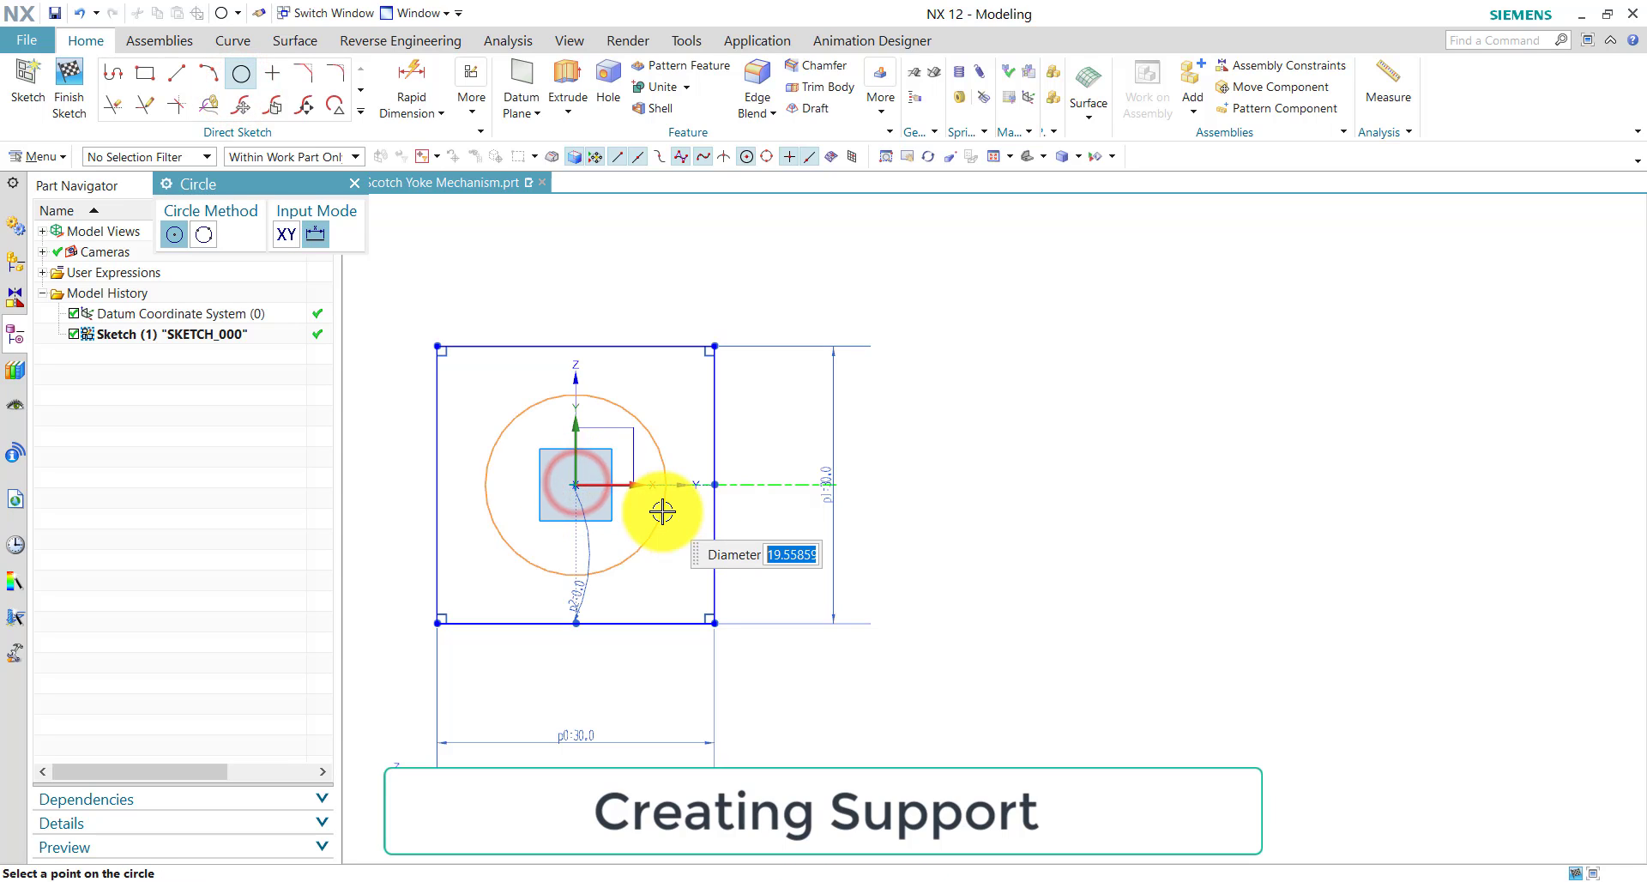
{"action": "type", "text": "25"}
{"action": "key", "text": "Return"}
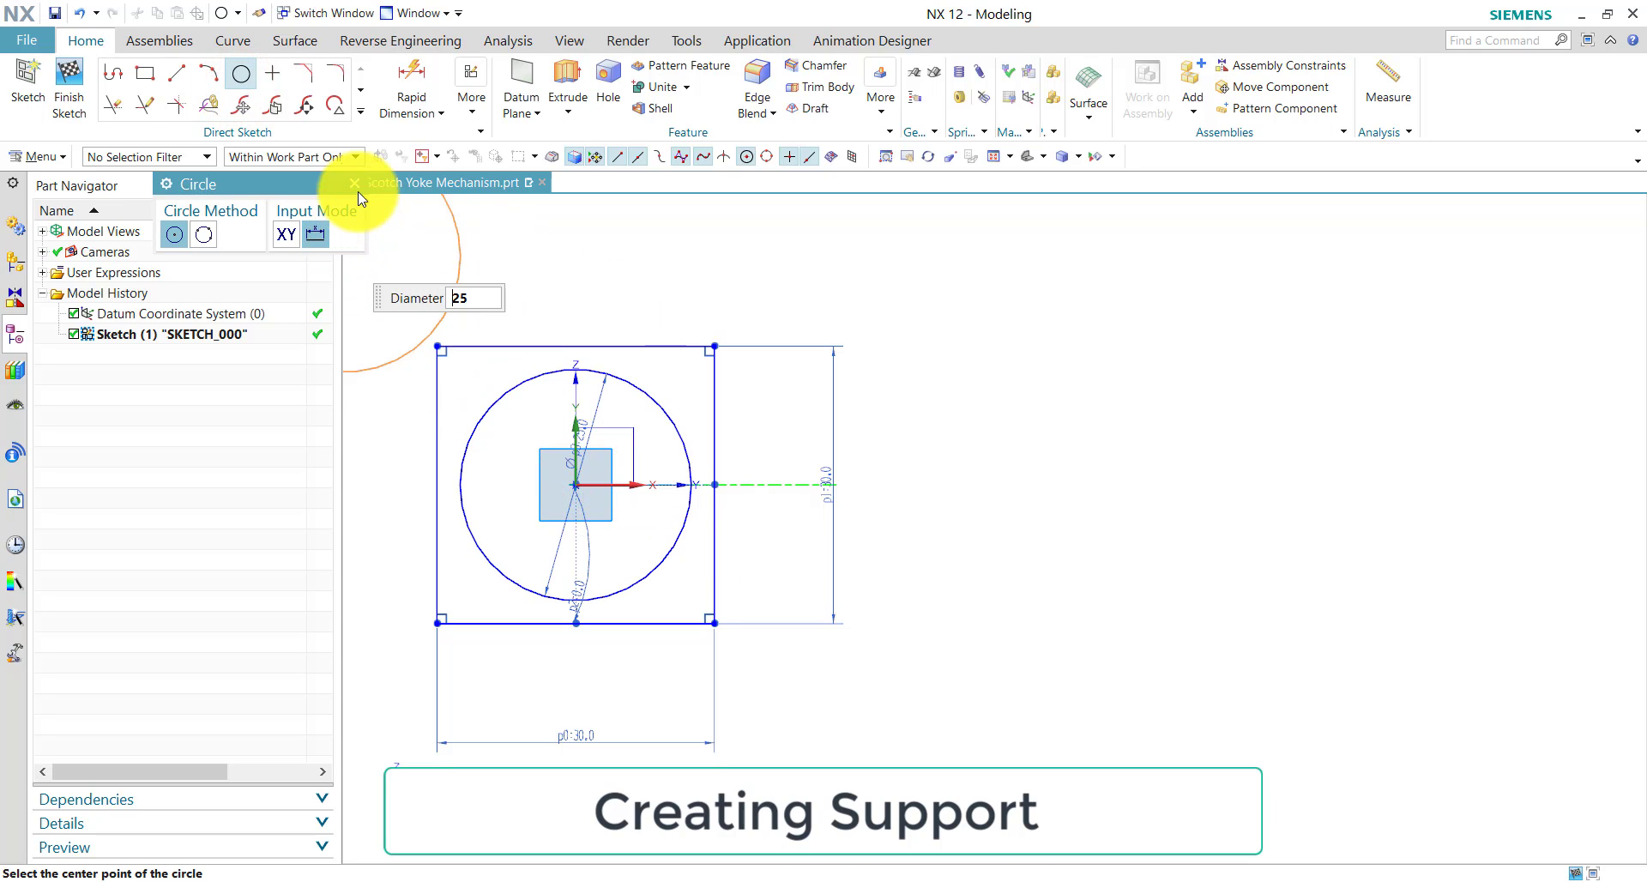
{"action": "left_click", "coordinate": [354, 183]}
{"action": "left_click", "coordinate": [69, 90]}
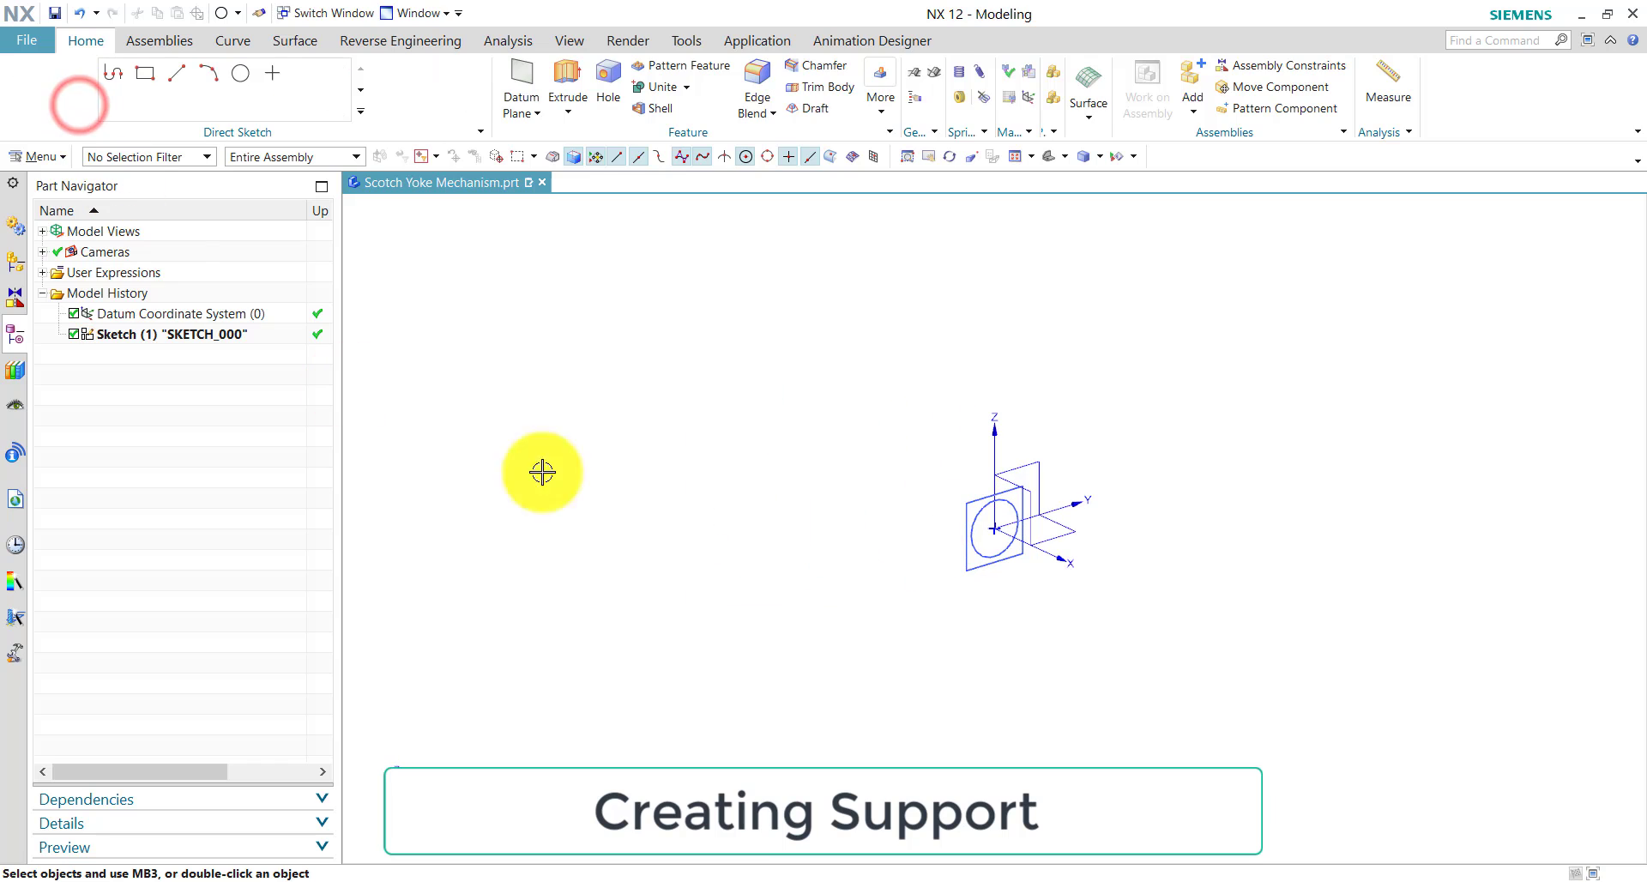
- Extrude the square outline as connected curves from 0 to 20 mm into a solid with no Boolean
{"action": "left_click", "coordinate": [249, 82]}
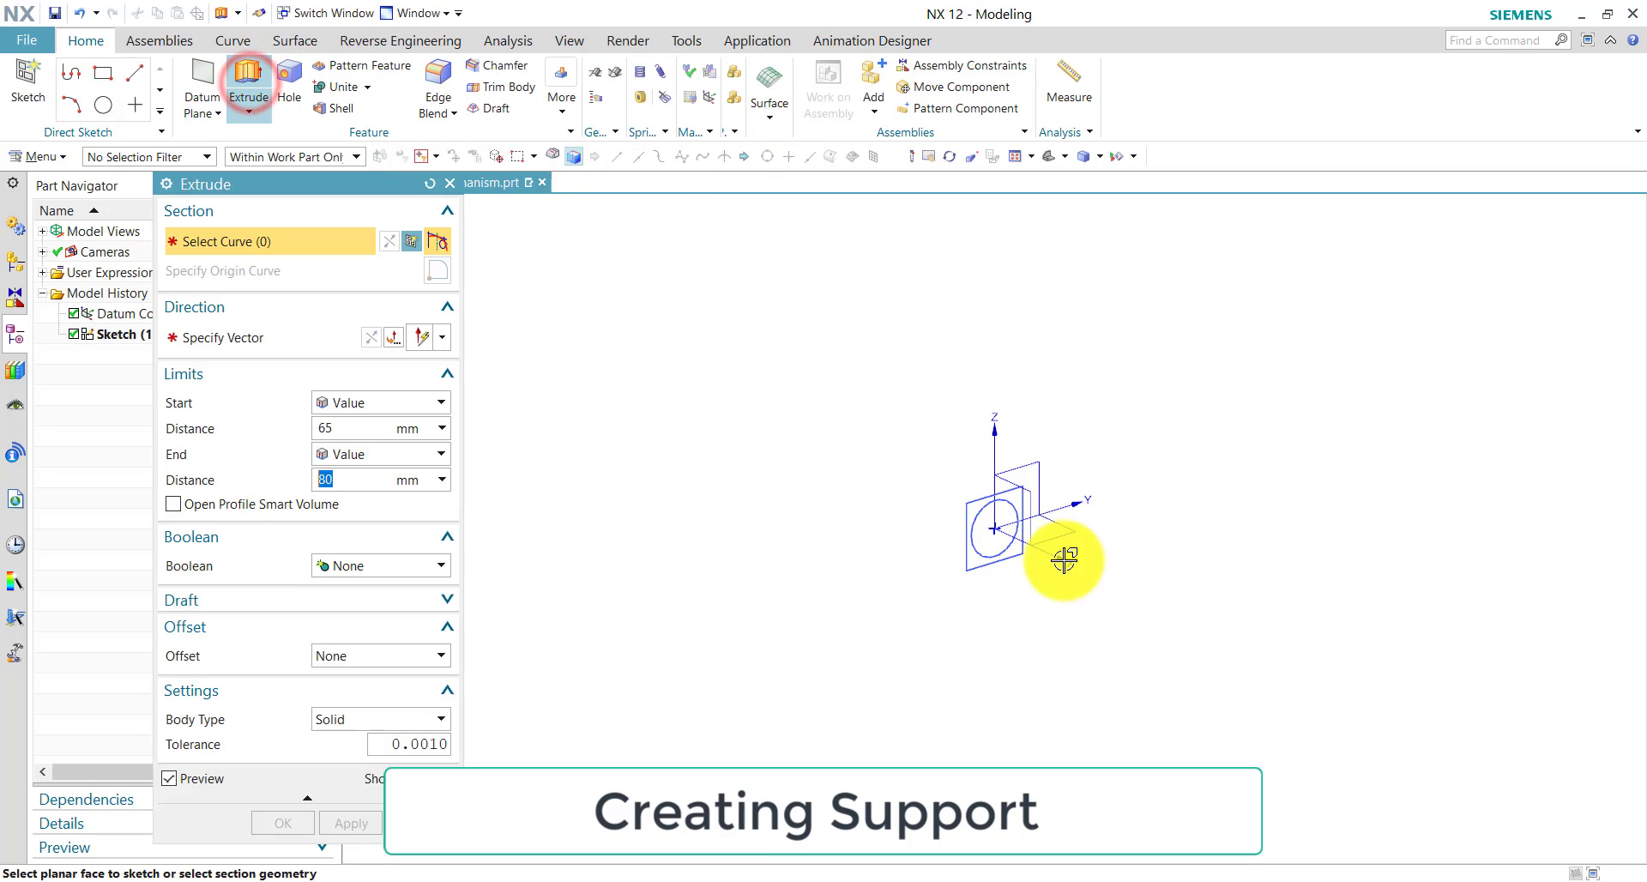
{"action": "left_click", "coordinate": [695, 159]}
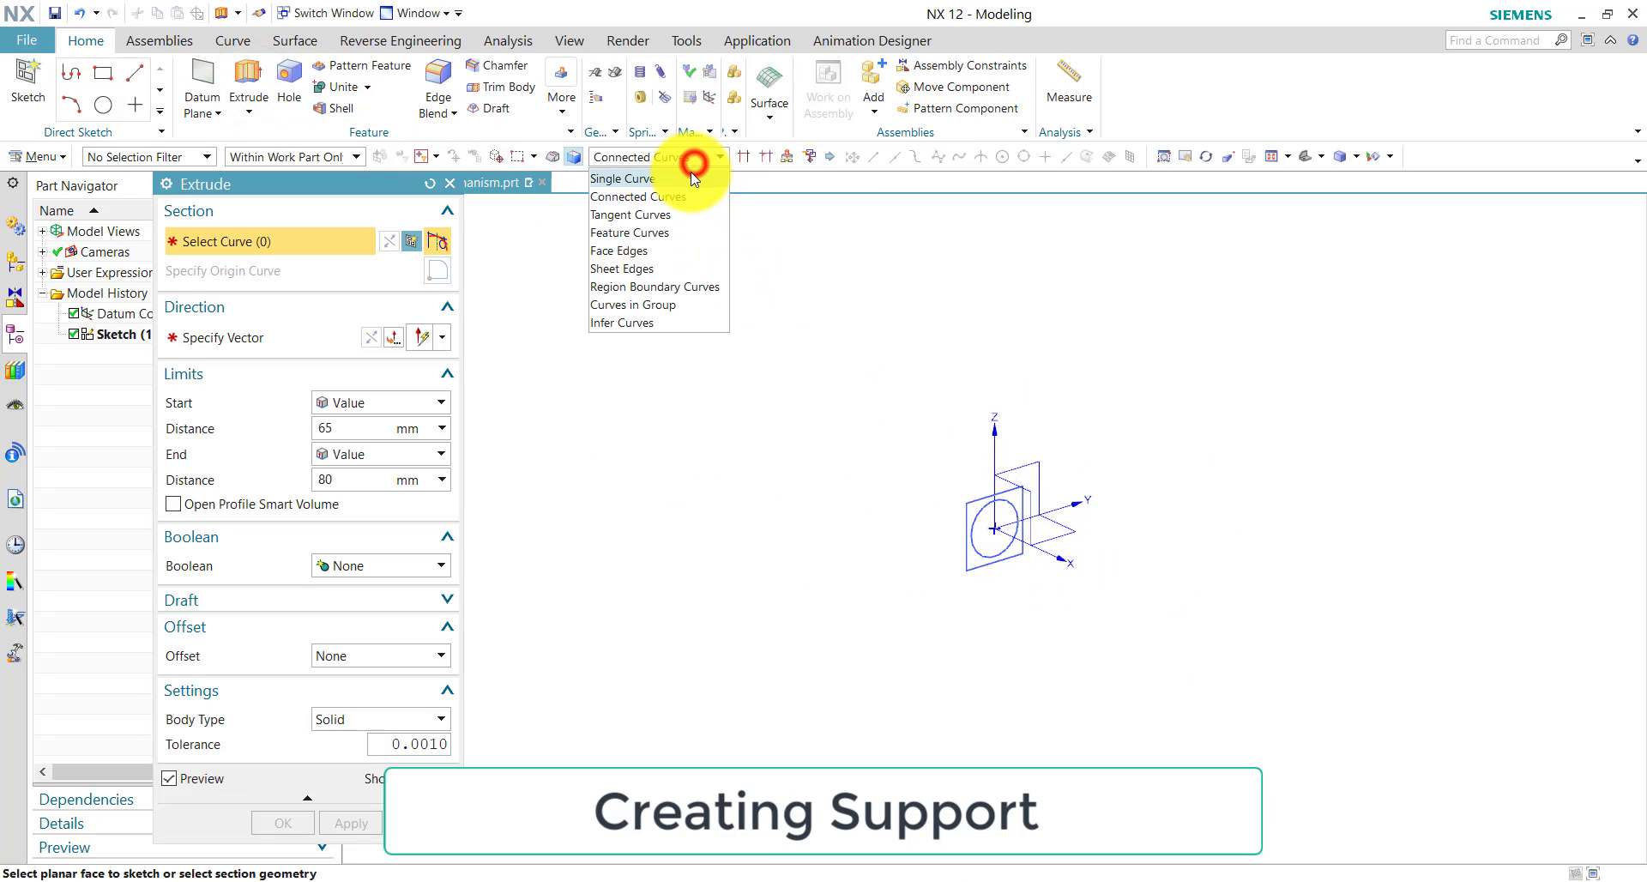
{"action": "left_click", "coordinate": [686, 192]}
{"action": "left_click", "coordinate": [968, 501]}
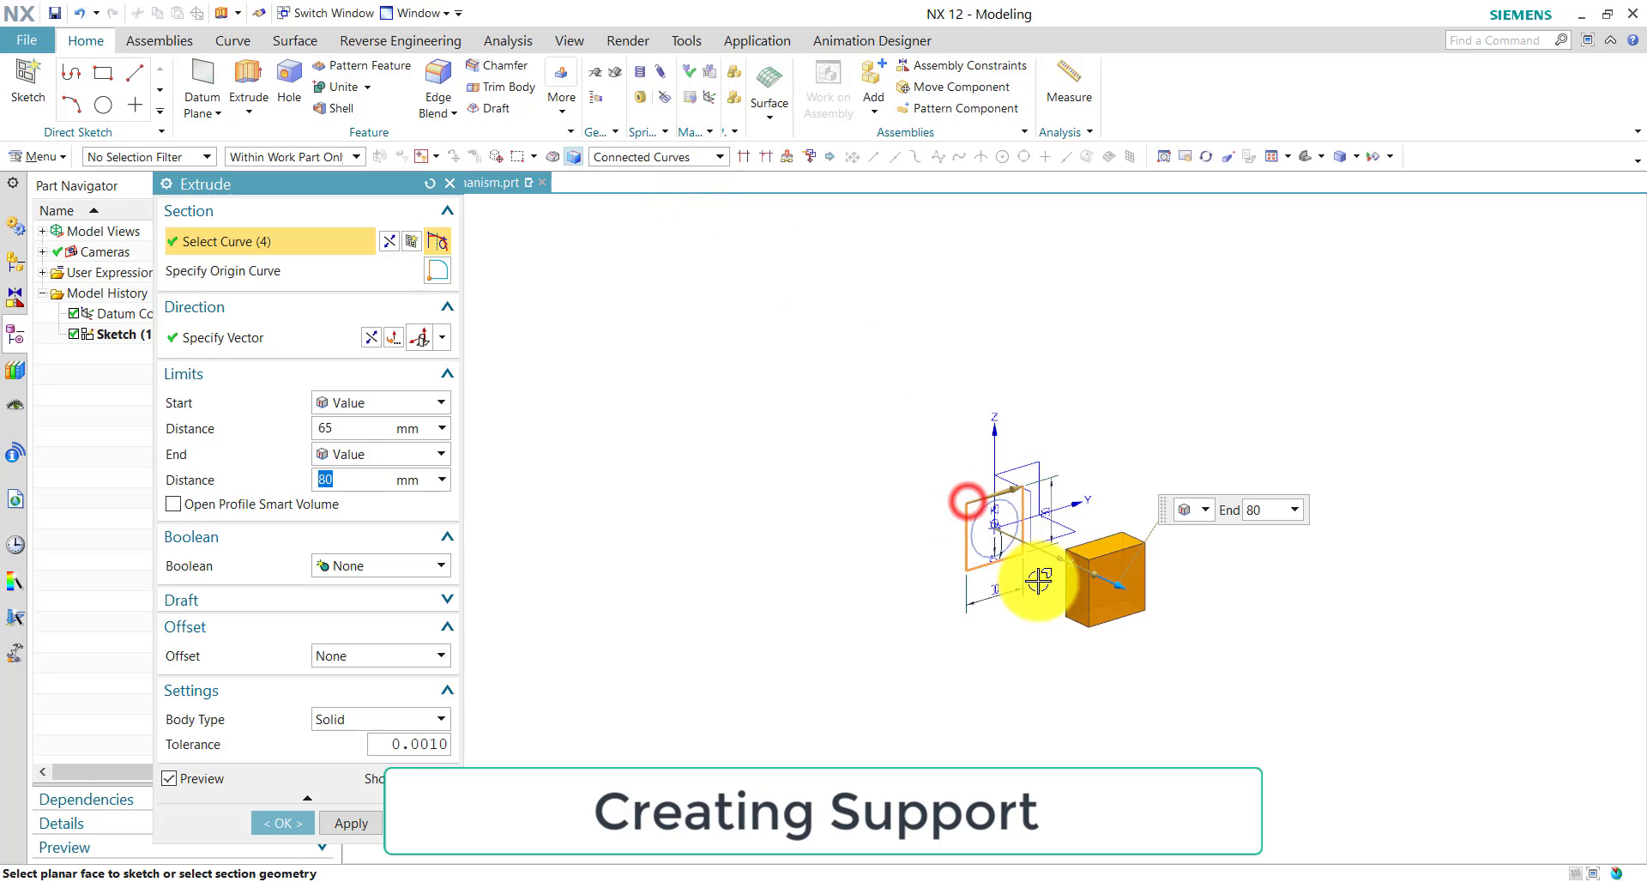
{"action": "scroll", "coordinate": [1051, 566], "scroll_direction": "up", "scroll_amount": 3}
{"action": "left_click", "coordinate": [335, 433]}
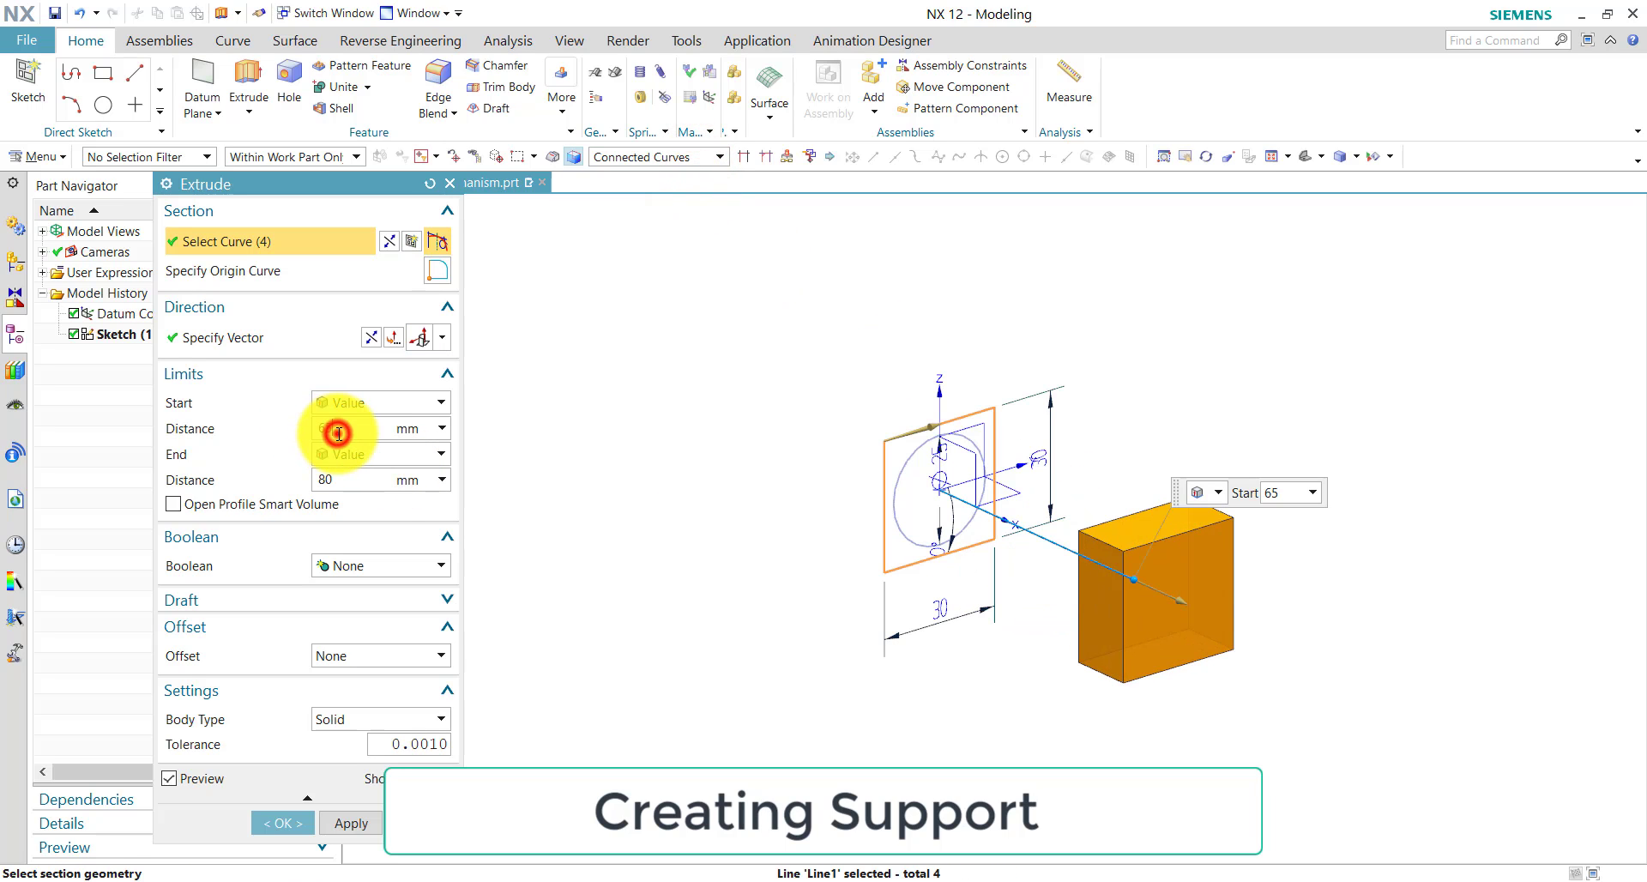
{"action": "key", "text": "Tab"}
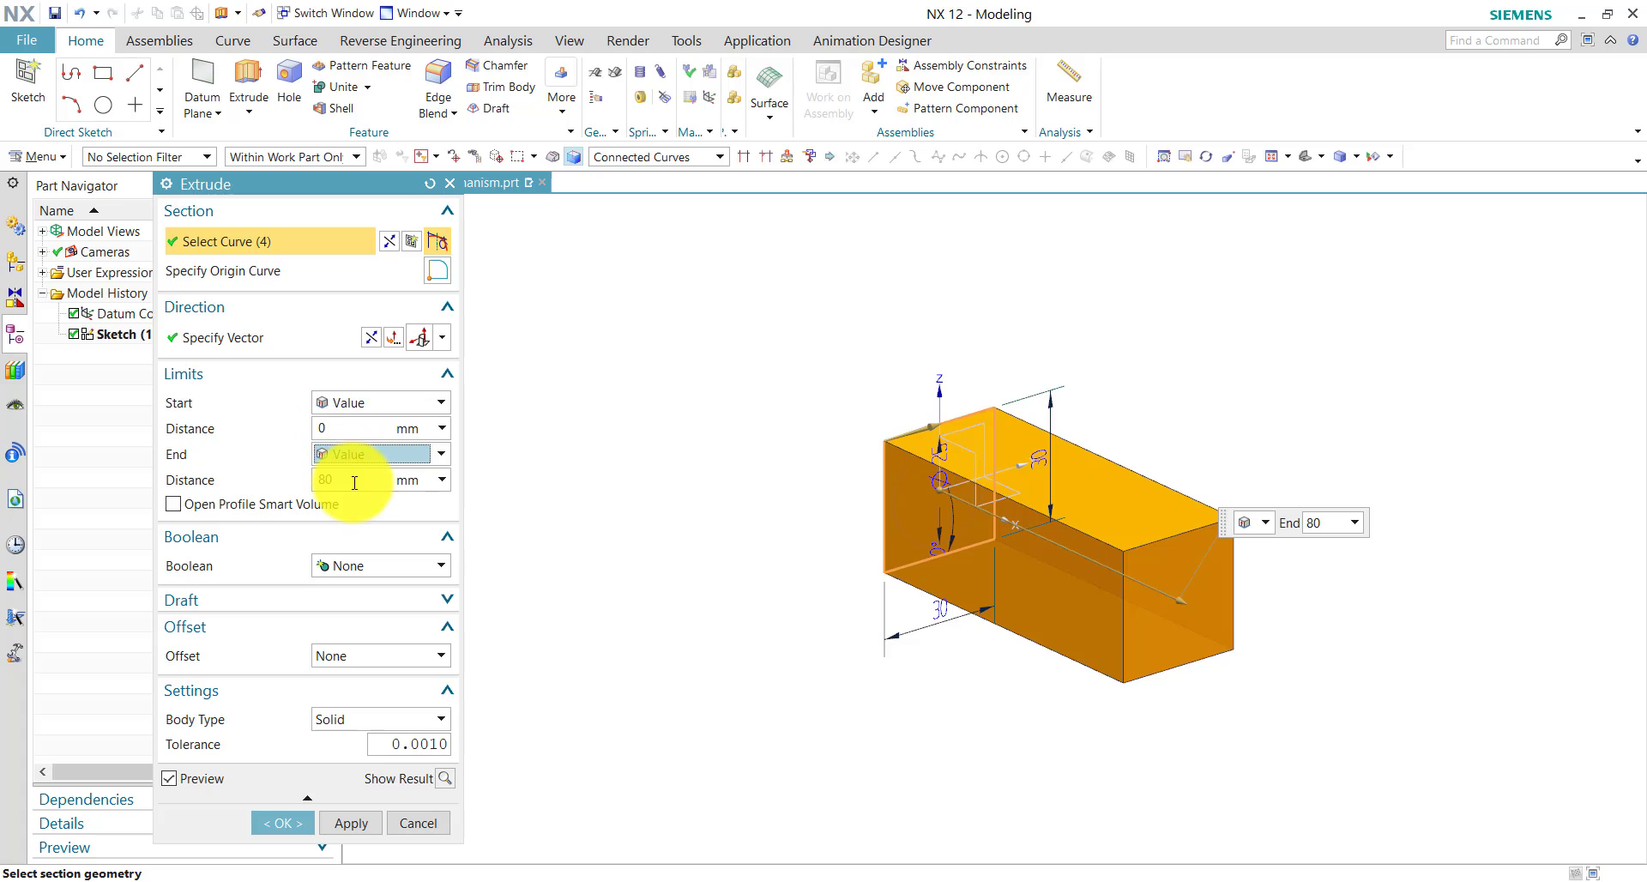
{"action": "left_click", "coordinate": [354, 483]}
{"action": "type", "text": "2"}
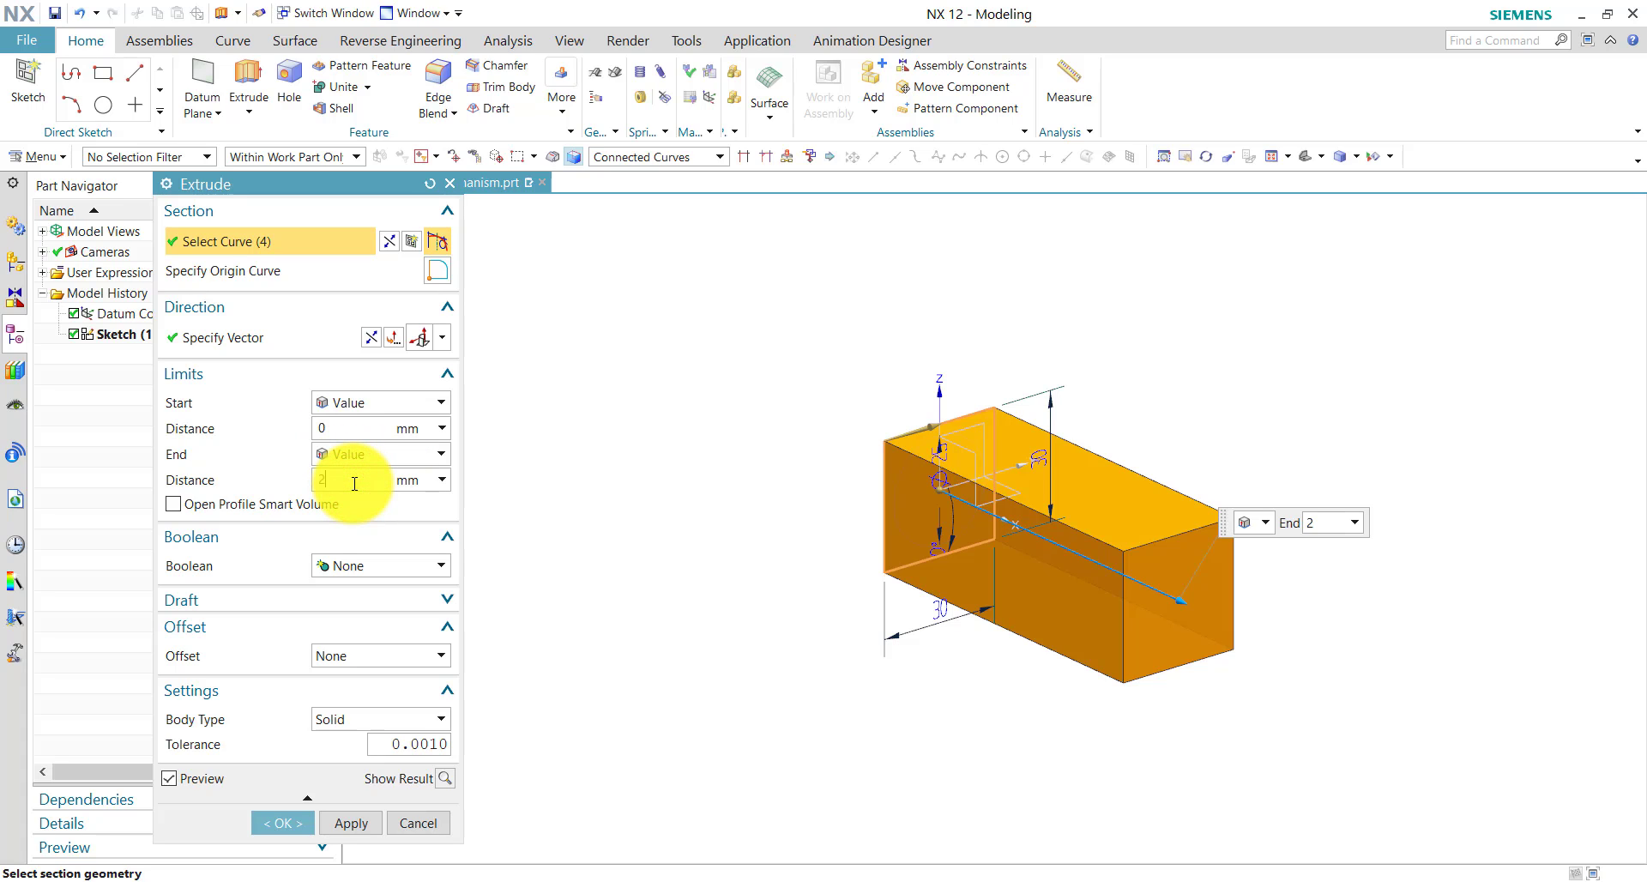
{"action": "type", "text": "0"}
{"action": "key", "text": "Return"}
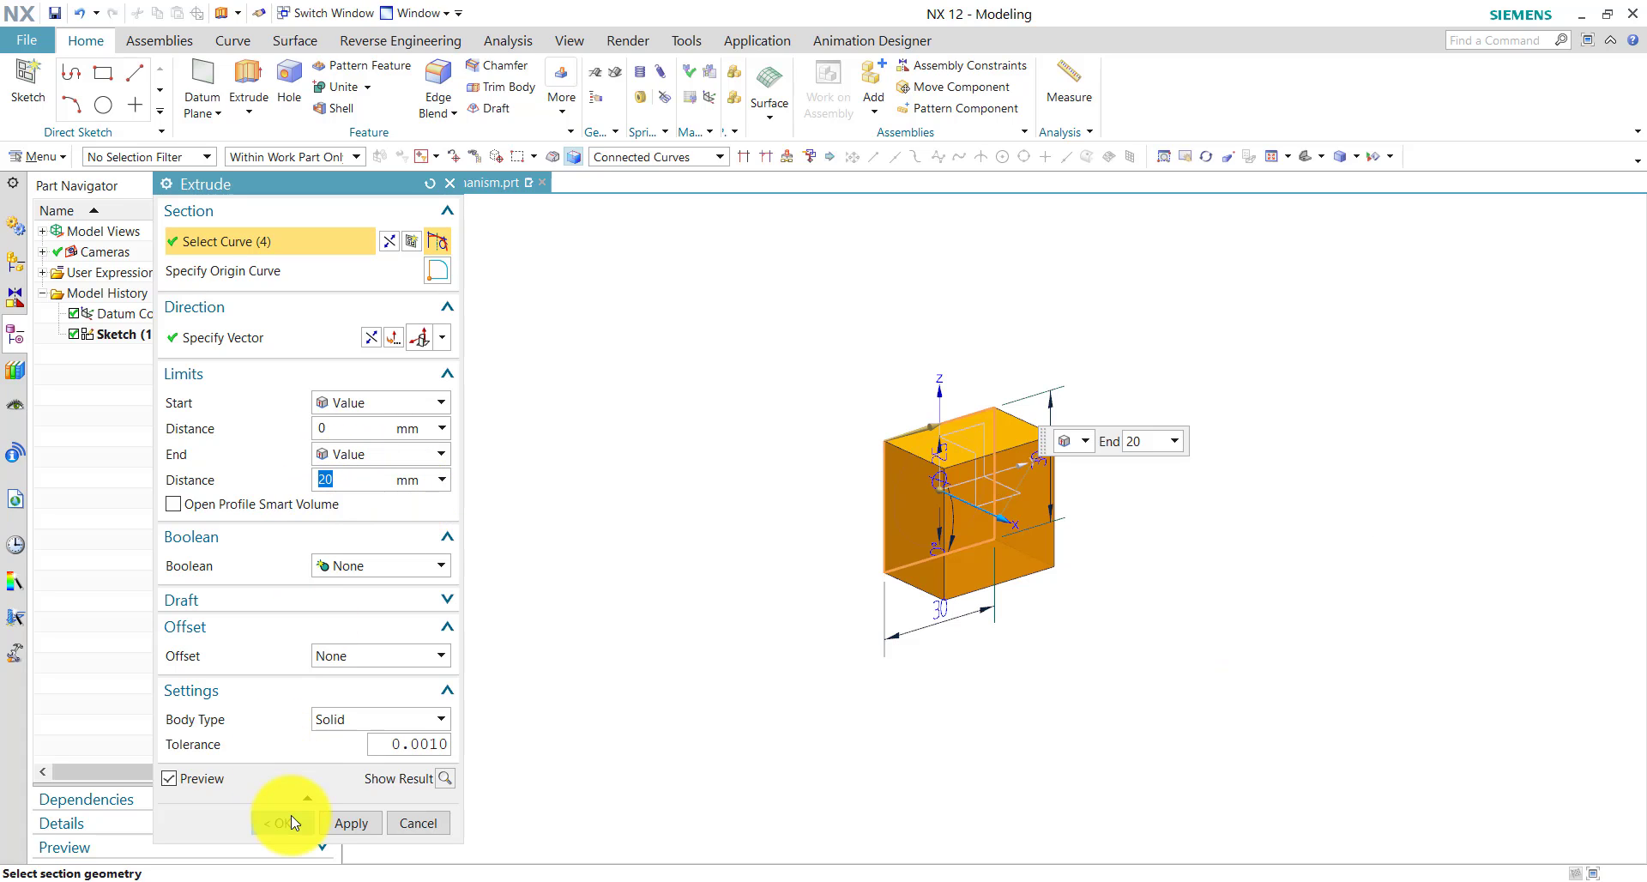
{"action": "left_click", "coordinate": [351, 822]}
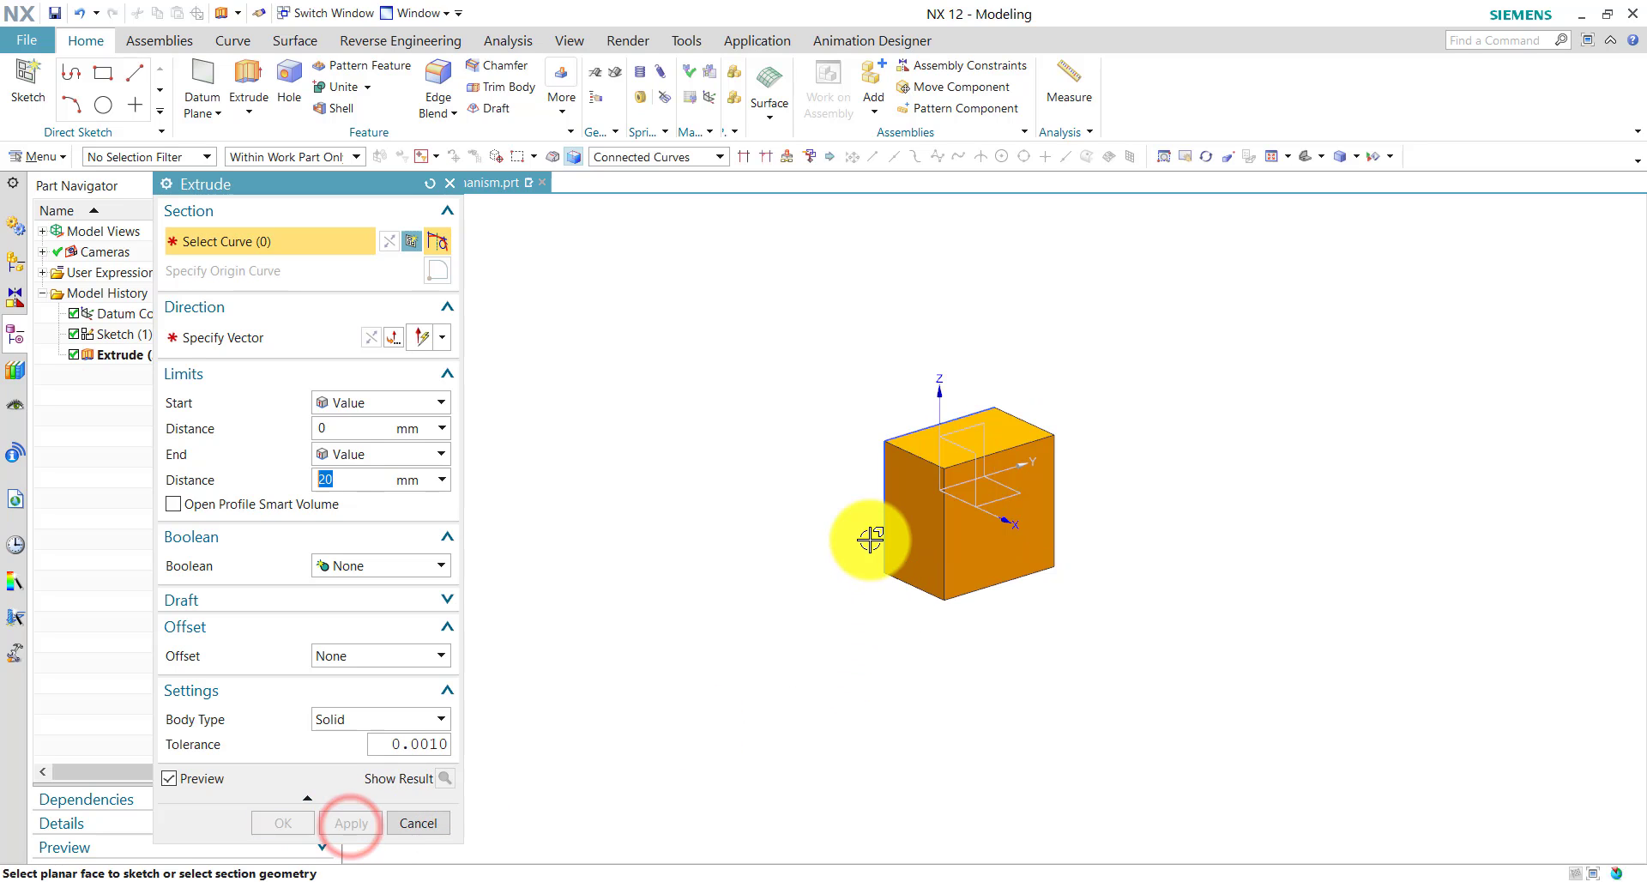
- Extrude the sketched circle from 0 to 35 mm as a separate solid with no Boolean
{"action": "middle_click_drag", "start_coordinate": [872, 540], "coordinate": [961, 506]}
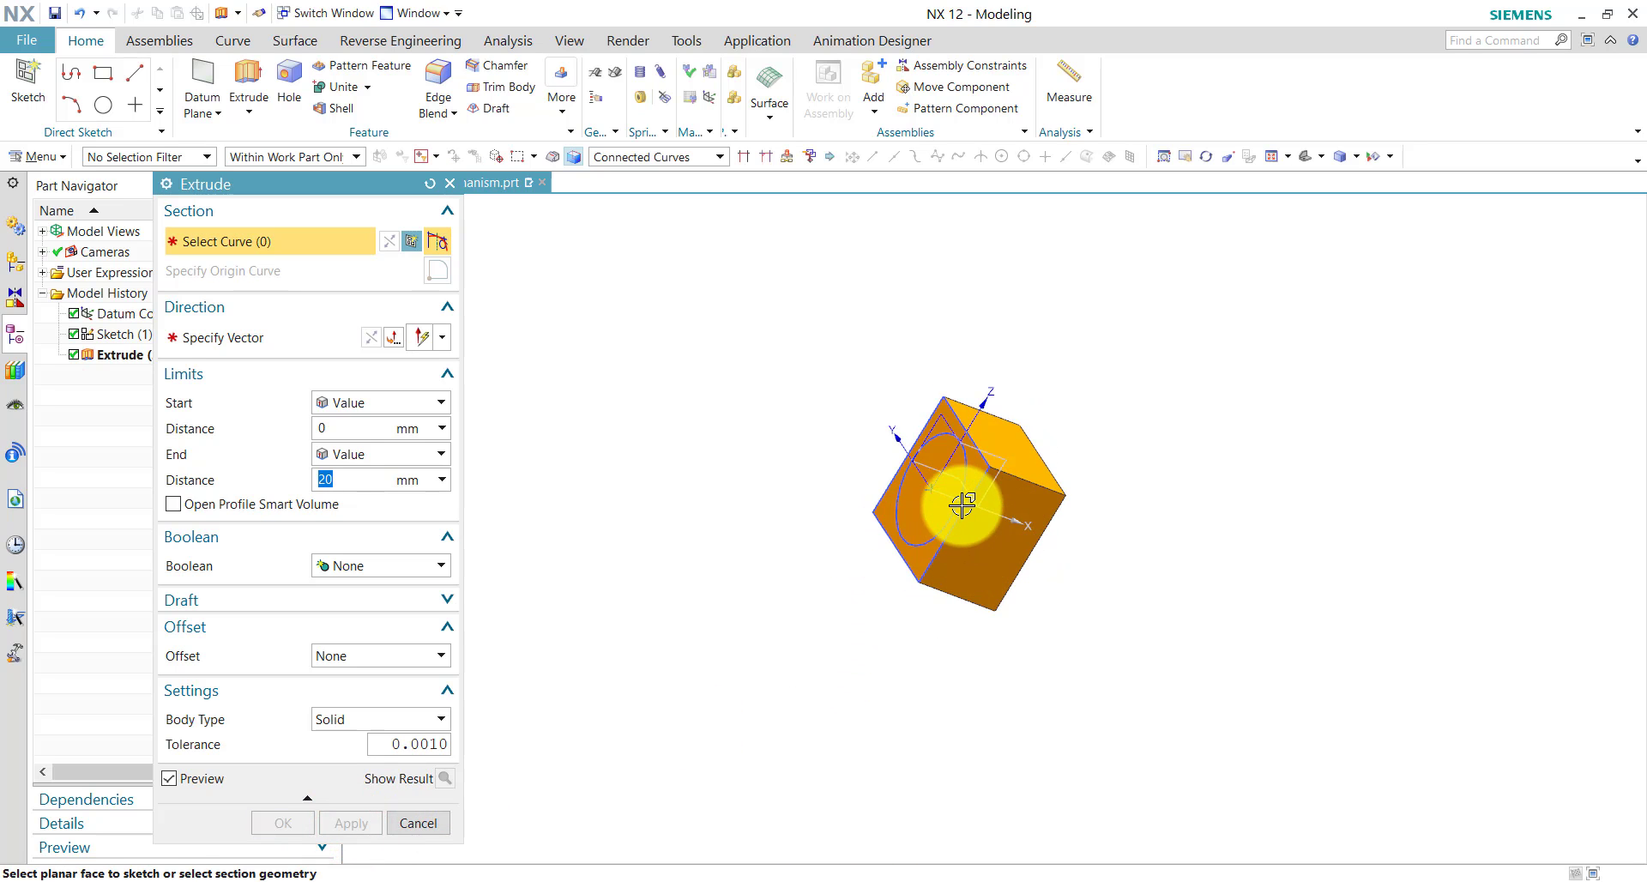
{"action": "scroll", "coordinate": [961, 447], "scroll_direction": "down", "scroll_amount": 5}
{"action": "left_click", "coordinate": [968, 463]}
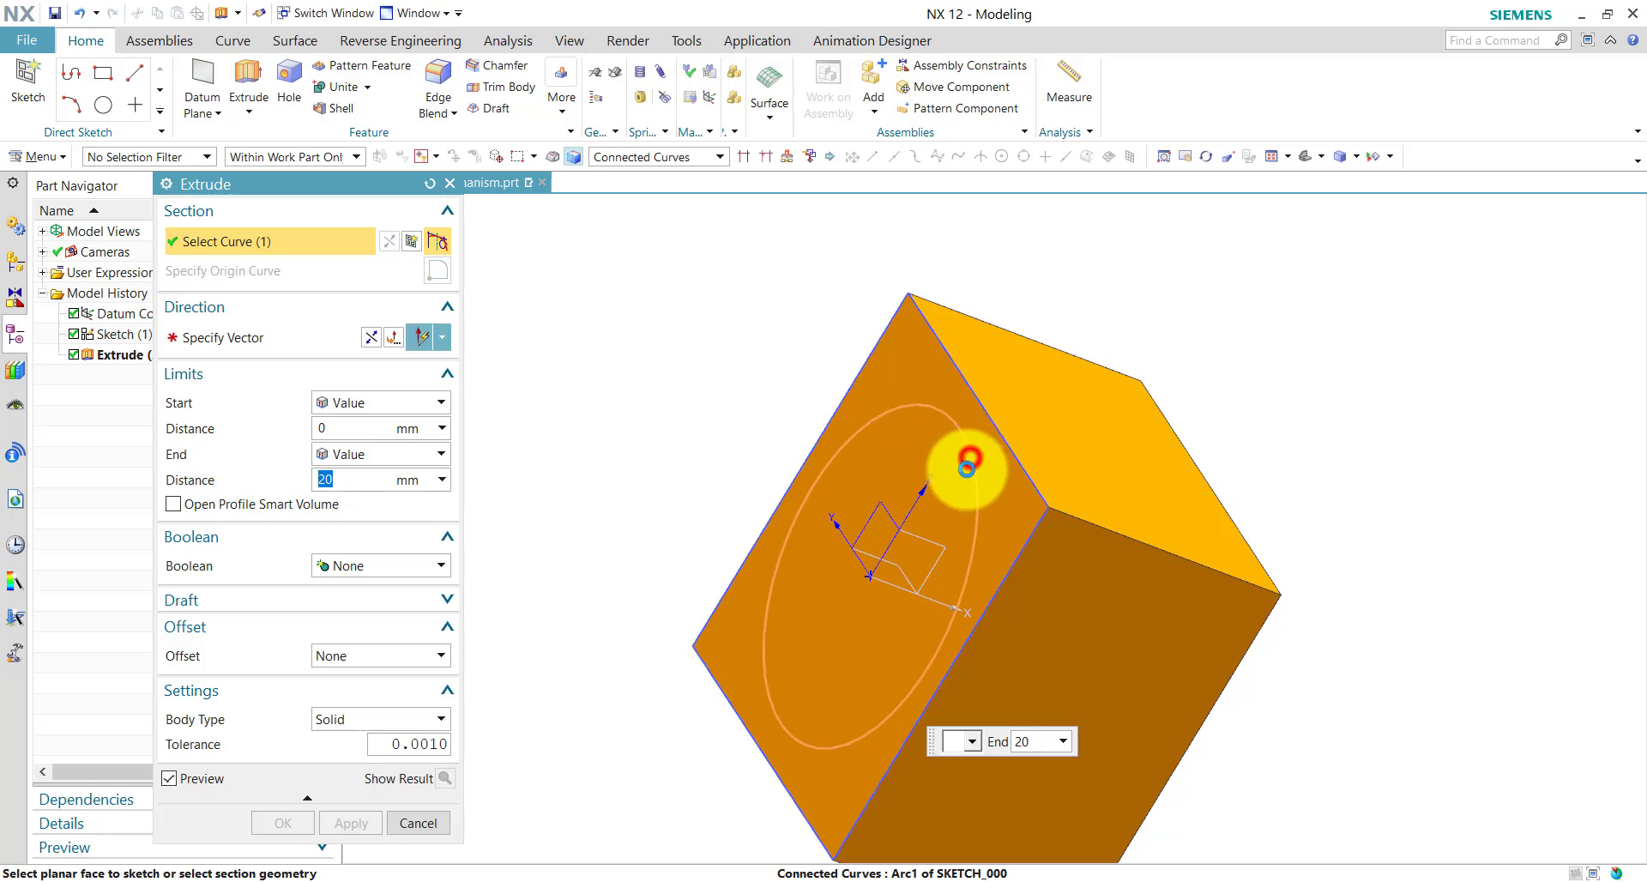
{"action": "left_click_drag", "start_coordinate": [345, 194], "coordinate": [325, 128]}
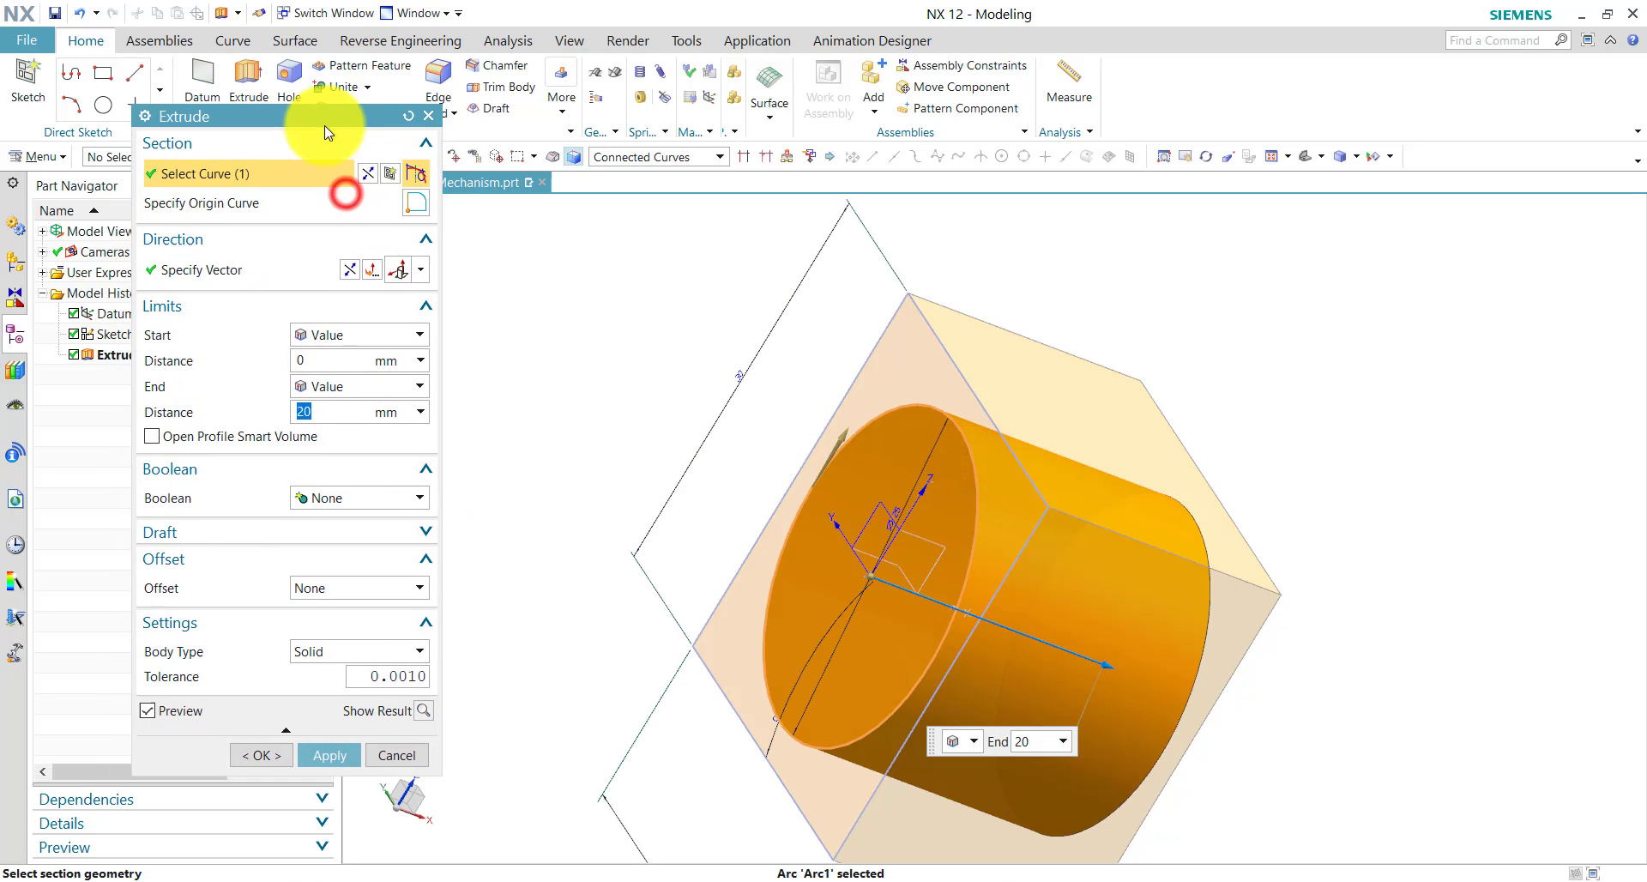
{"action": "middle_click_drag", "start_coordinate": [1573, 599], "coordinate": [1422, 570]}
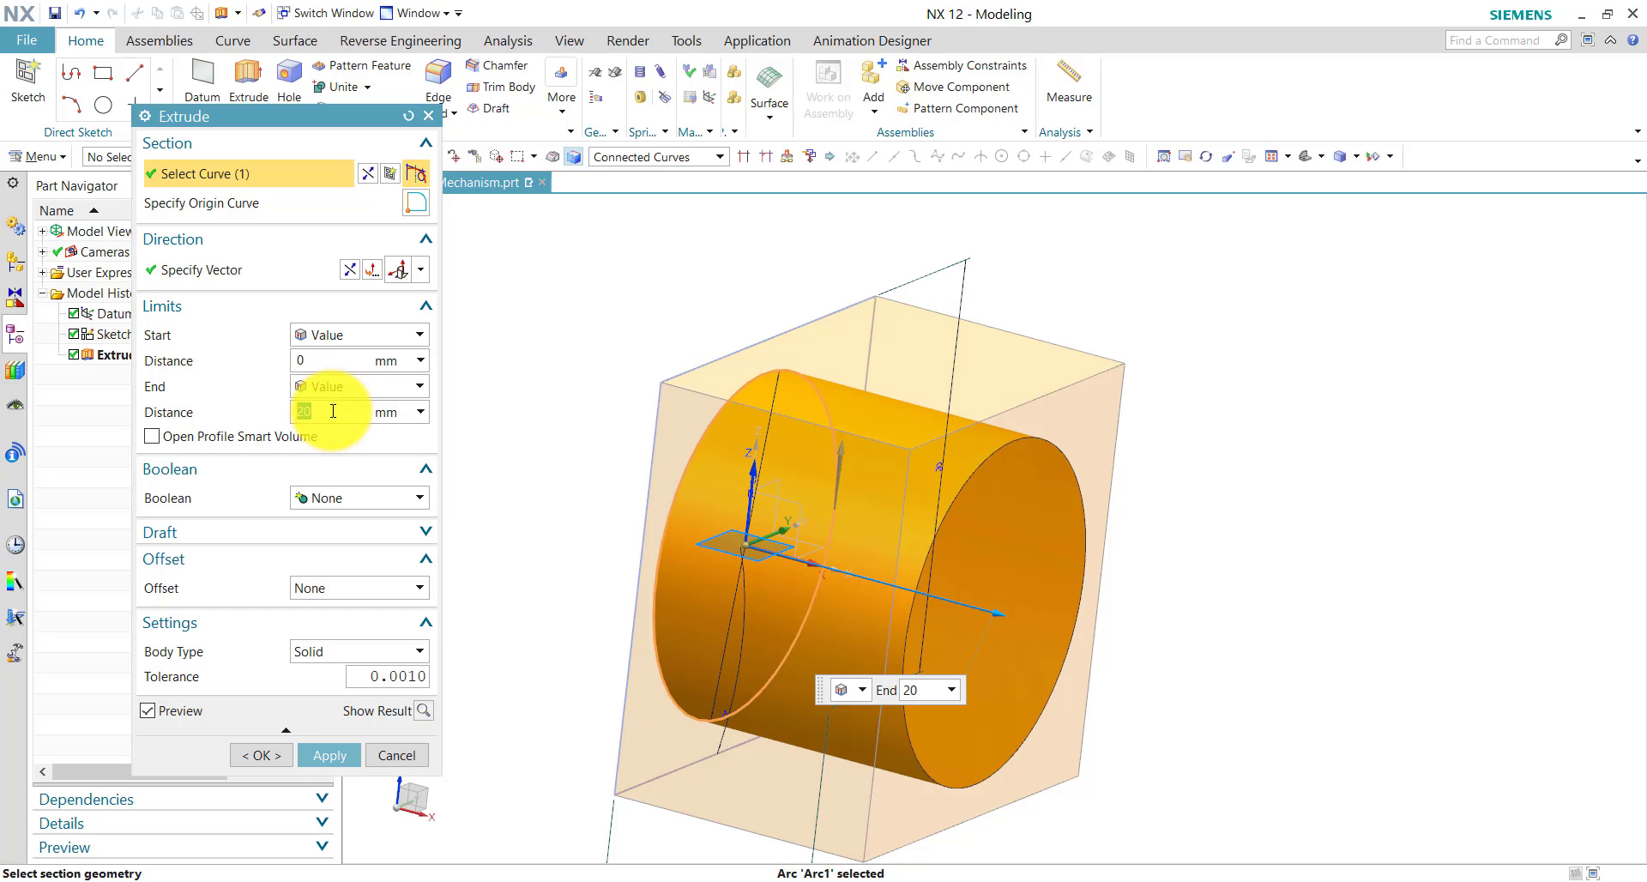
{"action": "key", "text": "Return"}
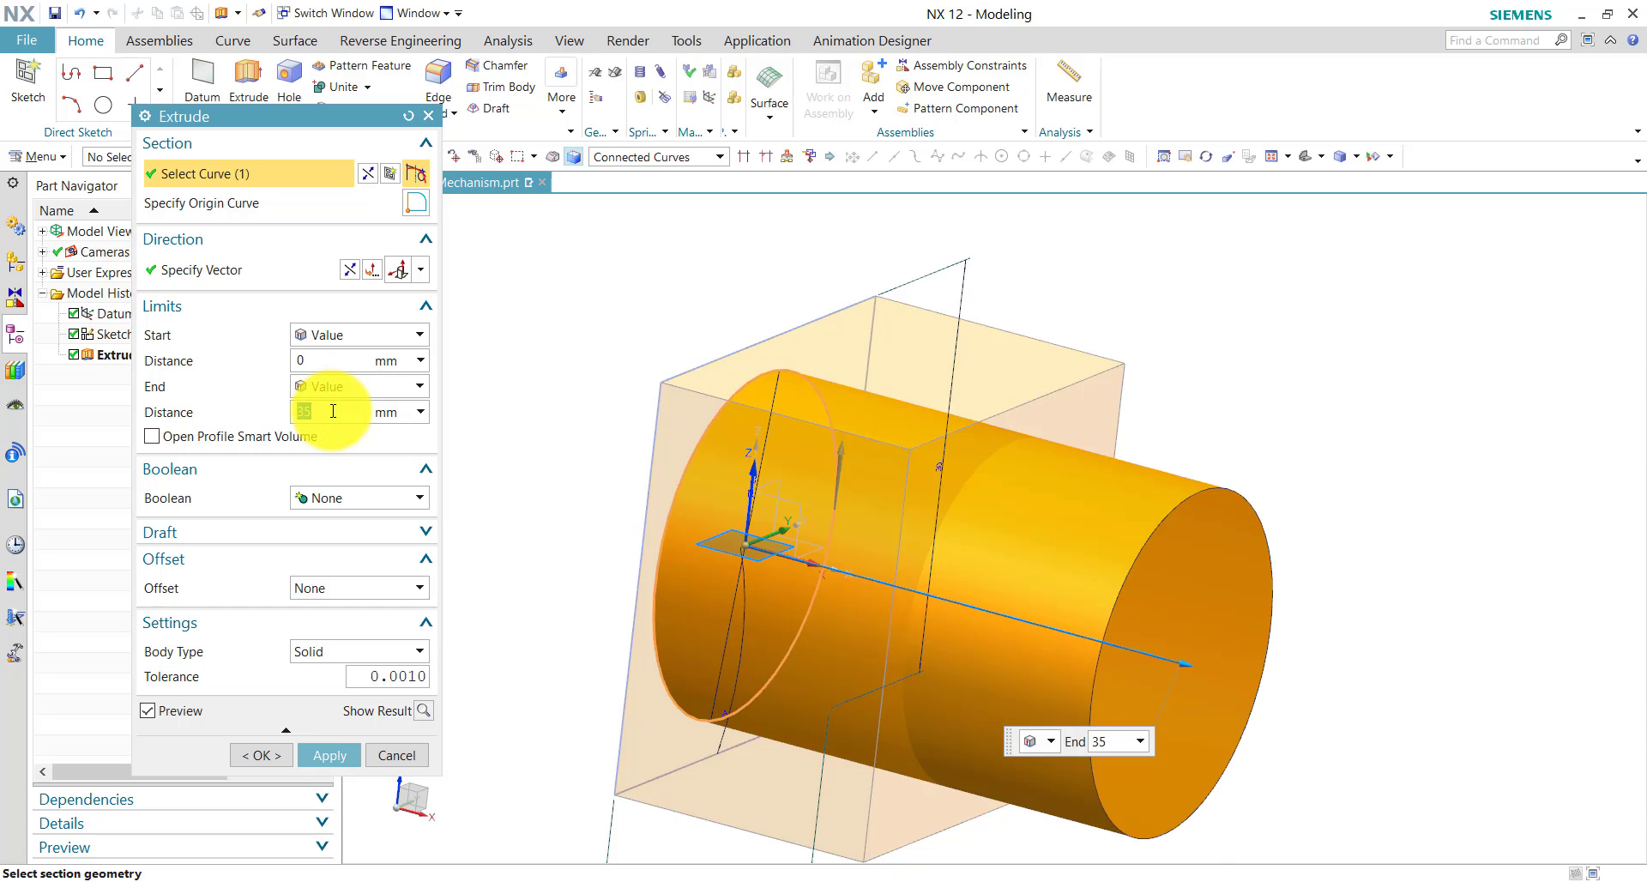
{"action": "left_click", "coordinate": [264, 754]}
- Start a new sketch for the wheel on the outer end face of the cylinder
{"action": "scroll", "coordinate": [1239, 342], "scroll_direction": "down", "scroll_amount": 3}
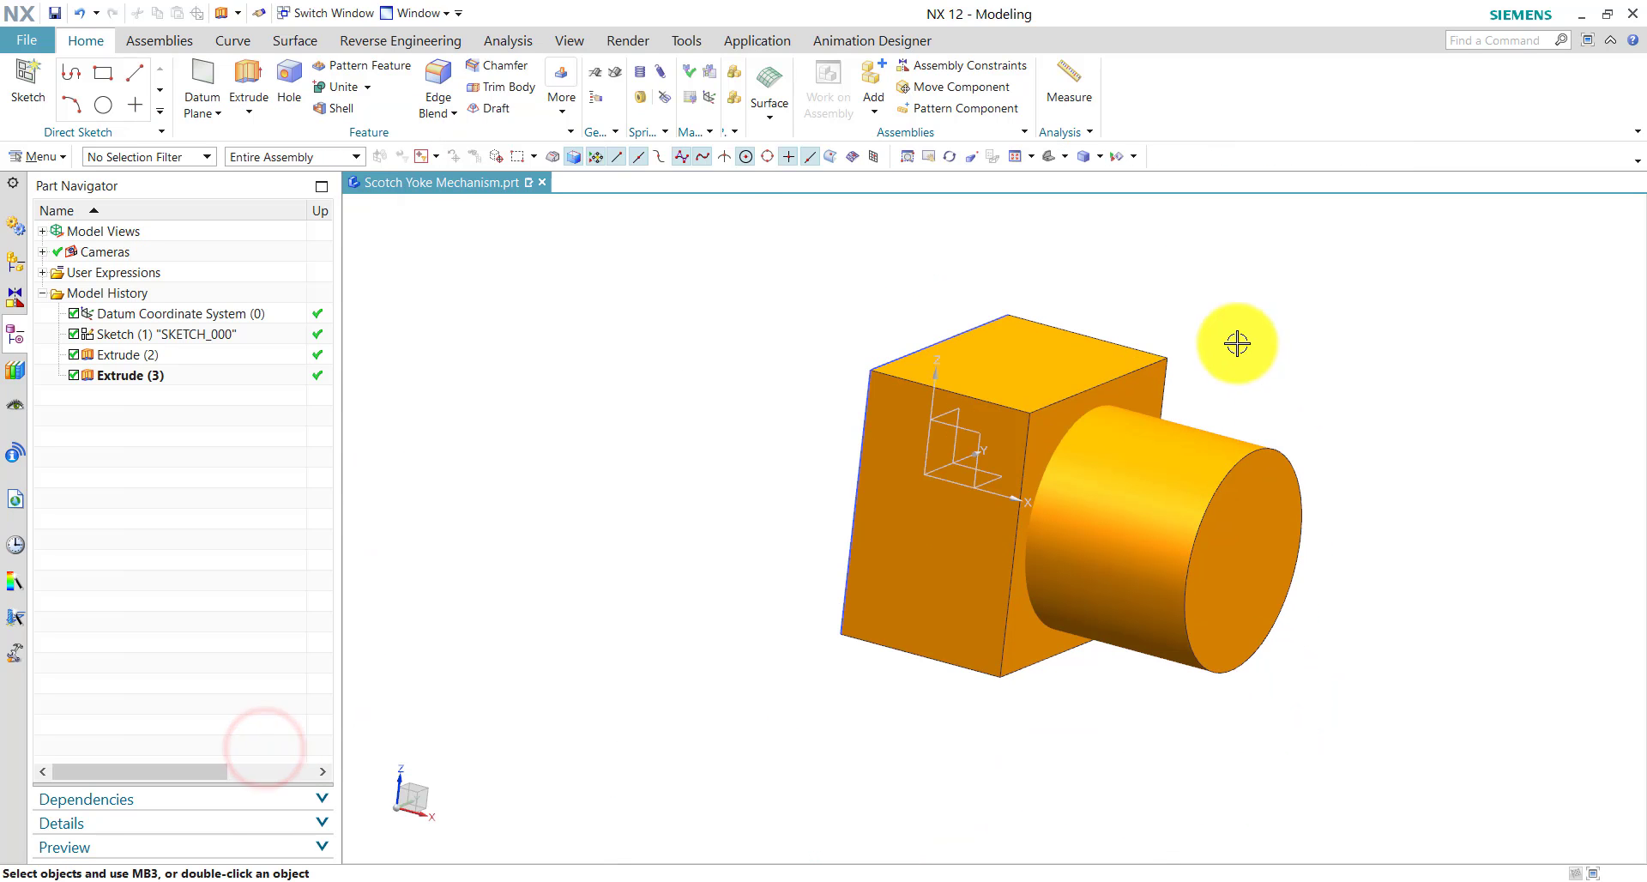
{"action": "left_click", "coordinate": [1044, 159]}
{"action": "scroll", "coordinate": [1077, 331], "scroll_direction": "down", "scroll_amount": 1}
{"action": "middle_click_drag", "start_coordinate": [1255, 328], "coordinate": [1235, 378], "text": "shift"}
{"action": "left_click", "coordinate": [28, 78]}
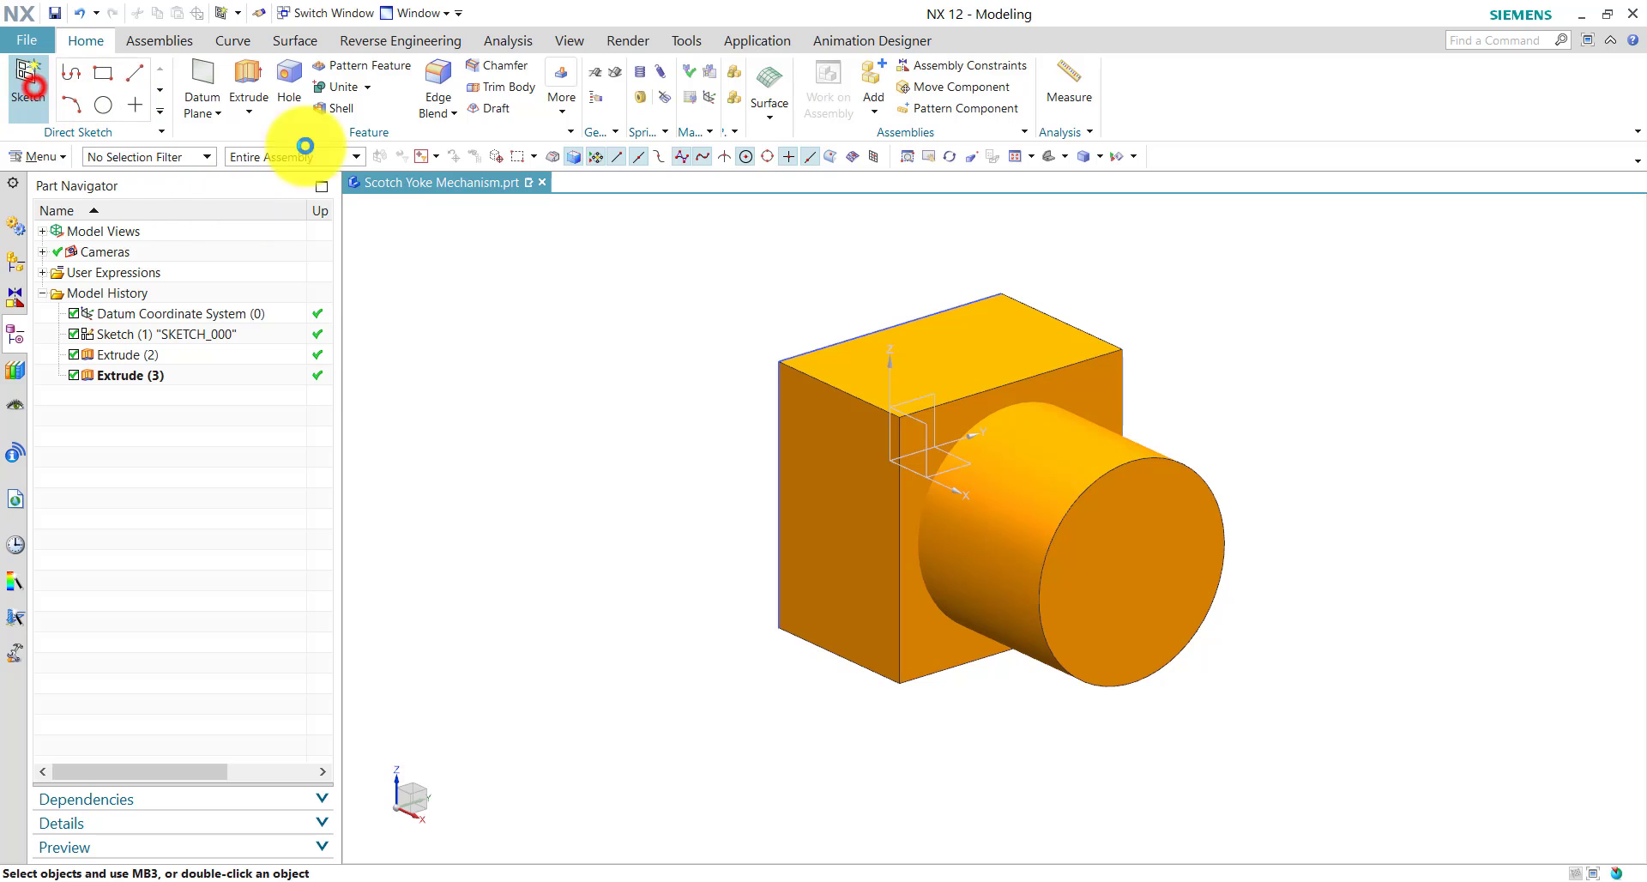
{"action": "left_click", "coordinate": [1154, 560]}
{"action": "left_click", "coordinate": [329, 335]}
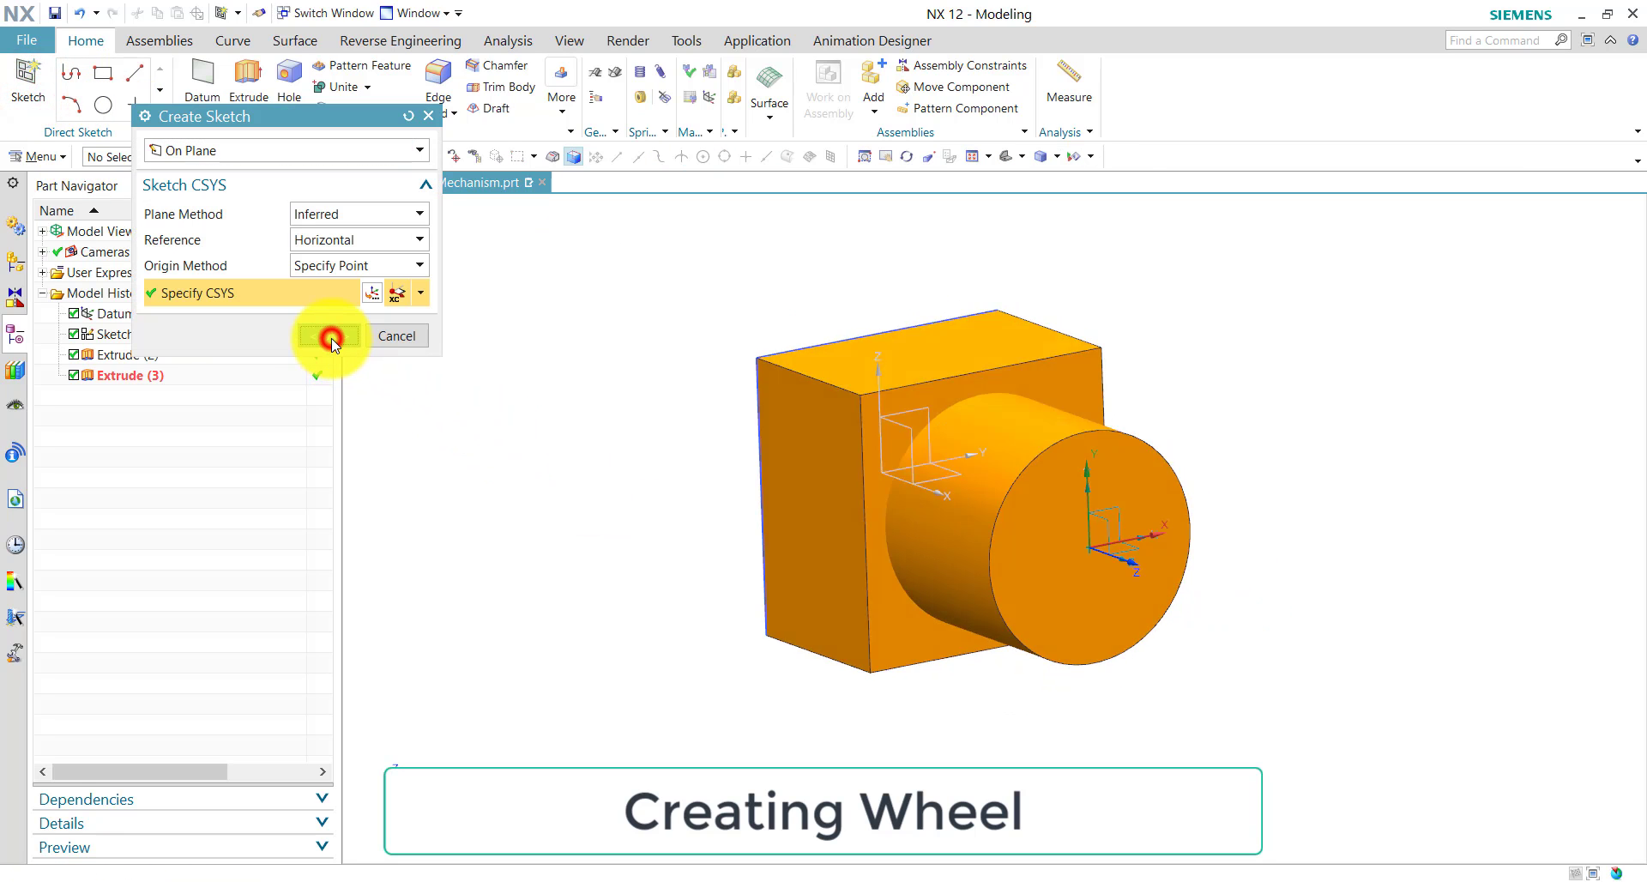
- Draw a 100 mm diameter circle centred on the sketch origin for the wheel's rim
{"action": "left_click", "coordinate": [241, 76]}
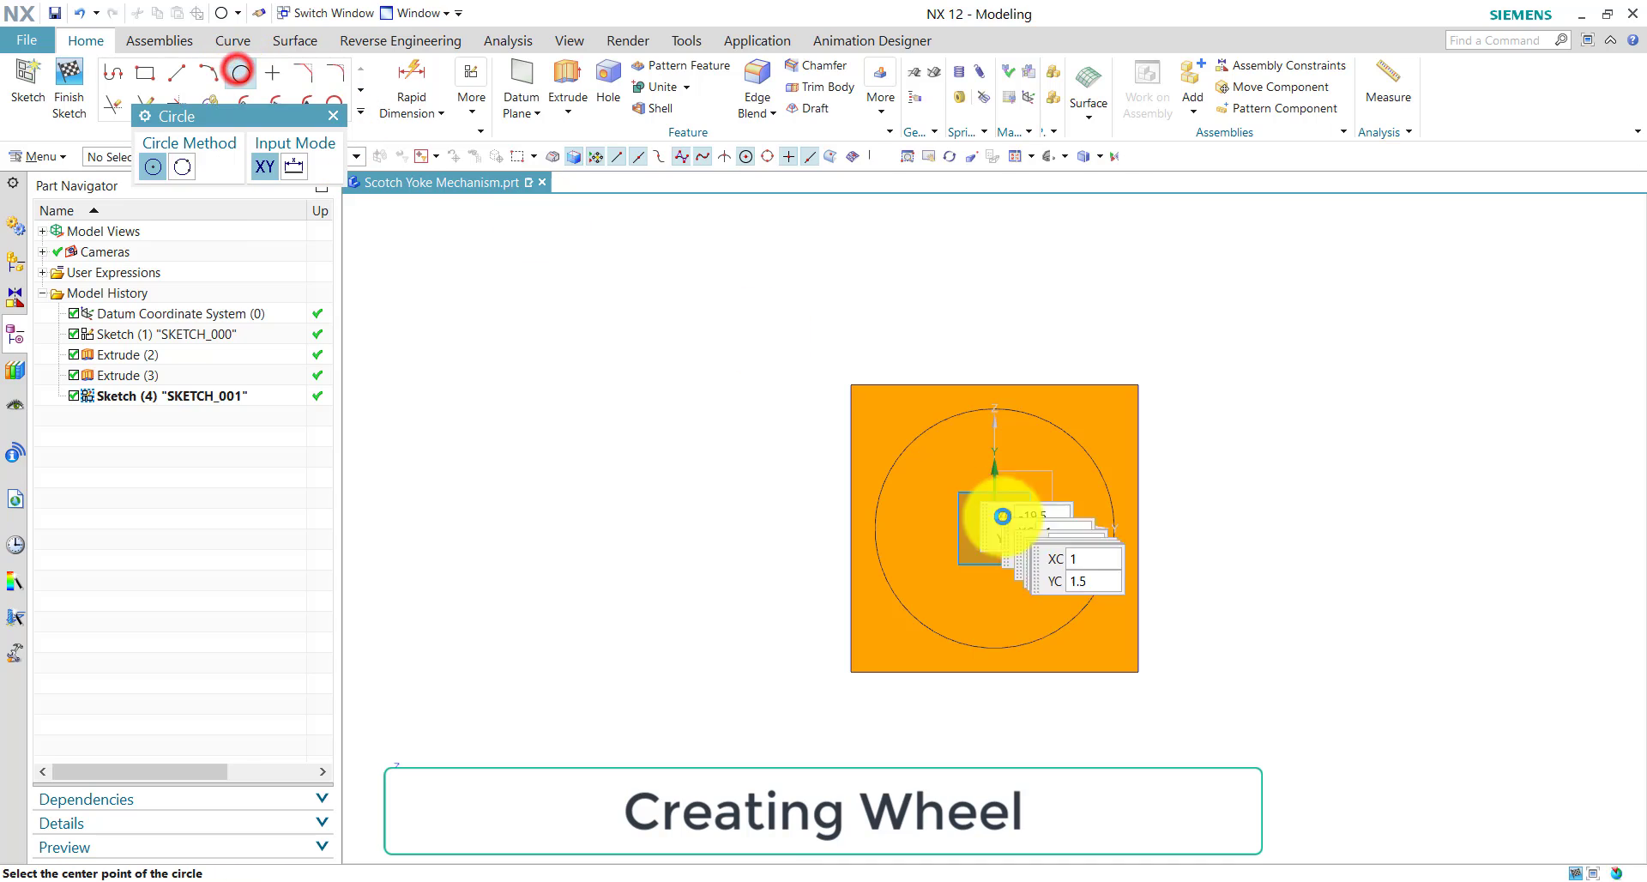
{"action": "left_click", "coordinate": [994, 528]}
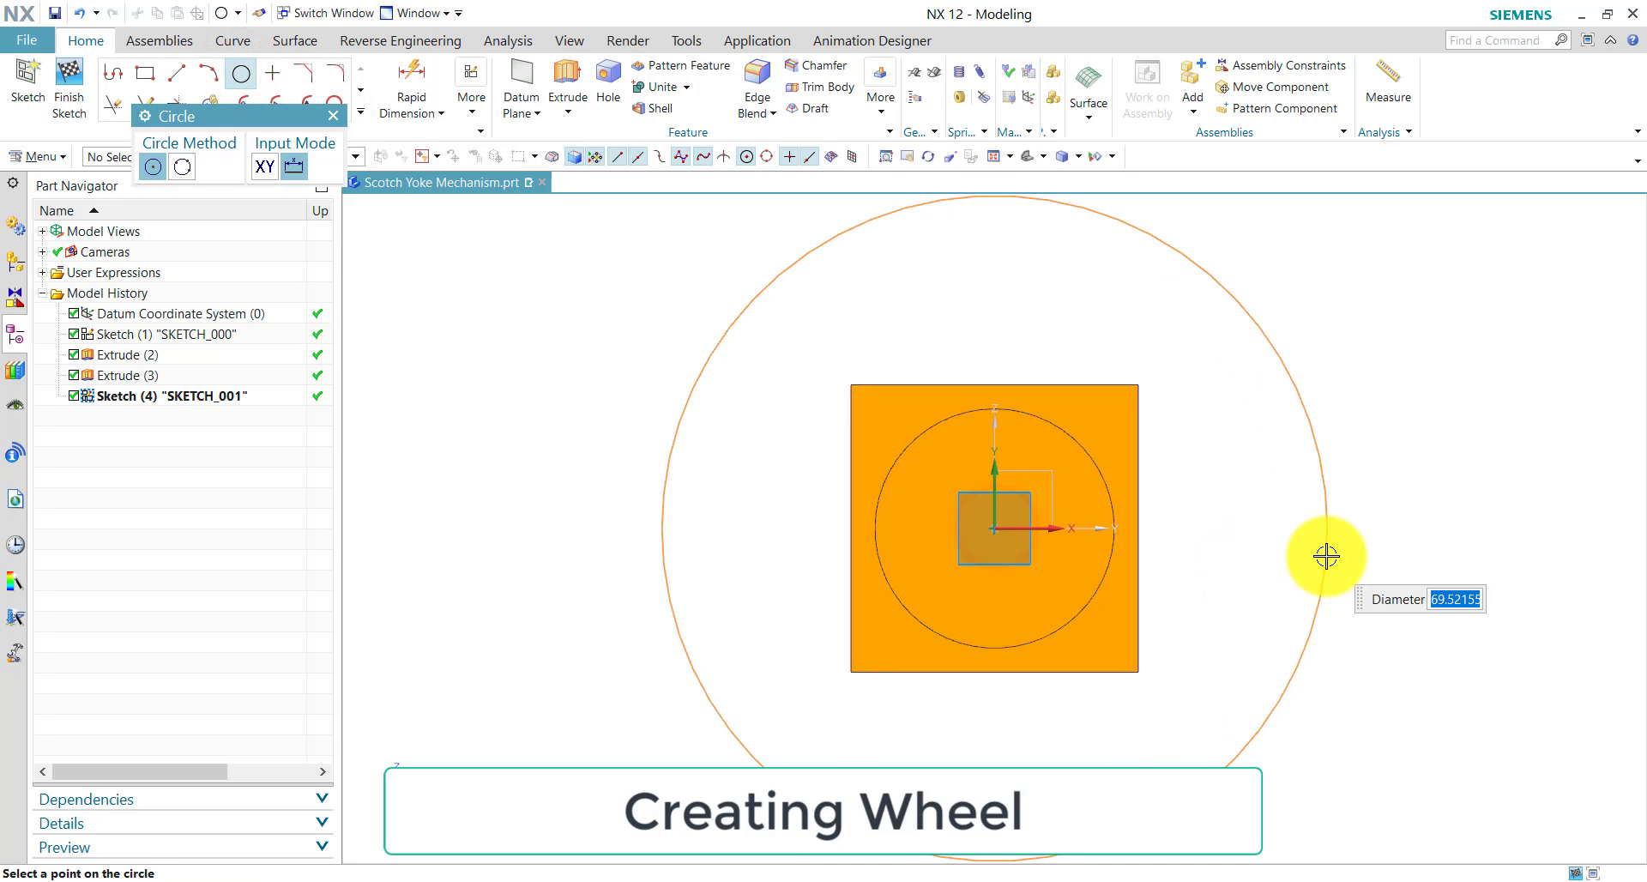
{"action": "left_click", "coordinate": [1326, 555]}
{"action": "scroll", "coordinate": [1328, 554], "scroll_direction": "down", "scroll_amount": 2}
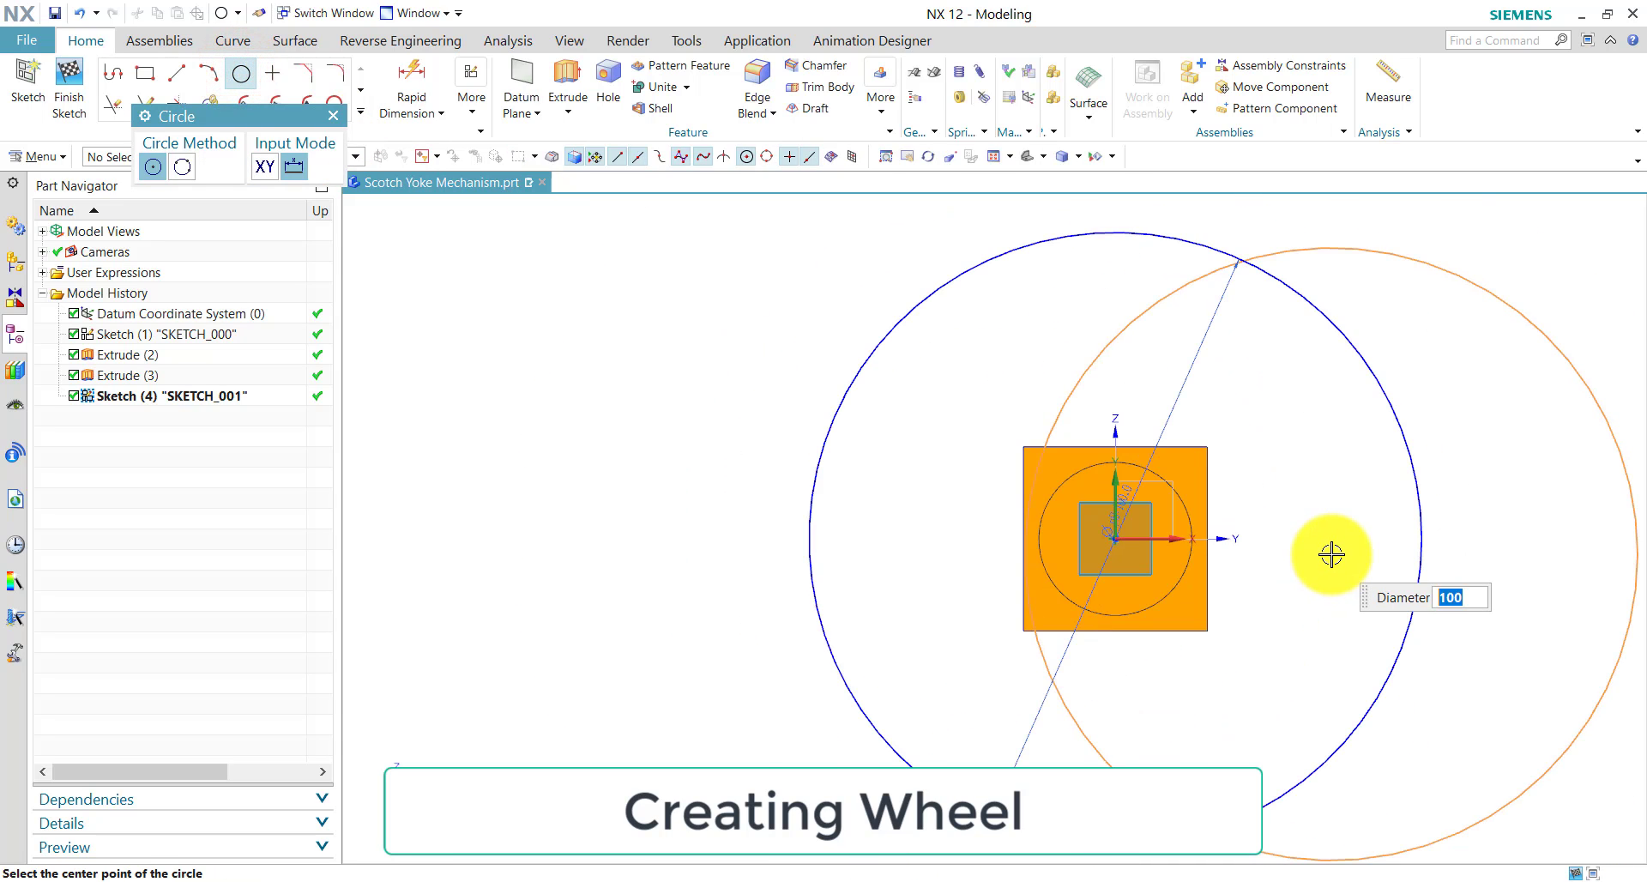
{"action": "middle_click_drag", "start_coordinate": [1321, 558], "coordinate": [1077, 587], "text": "shift"}
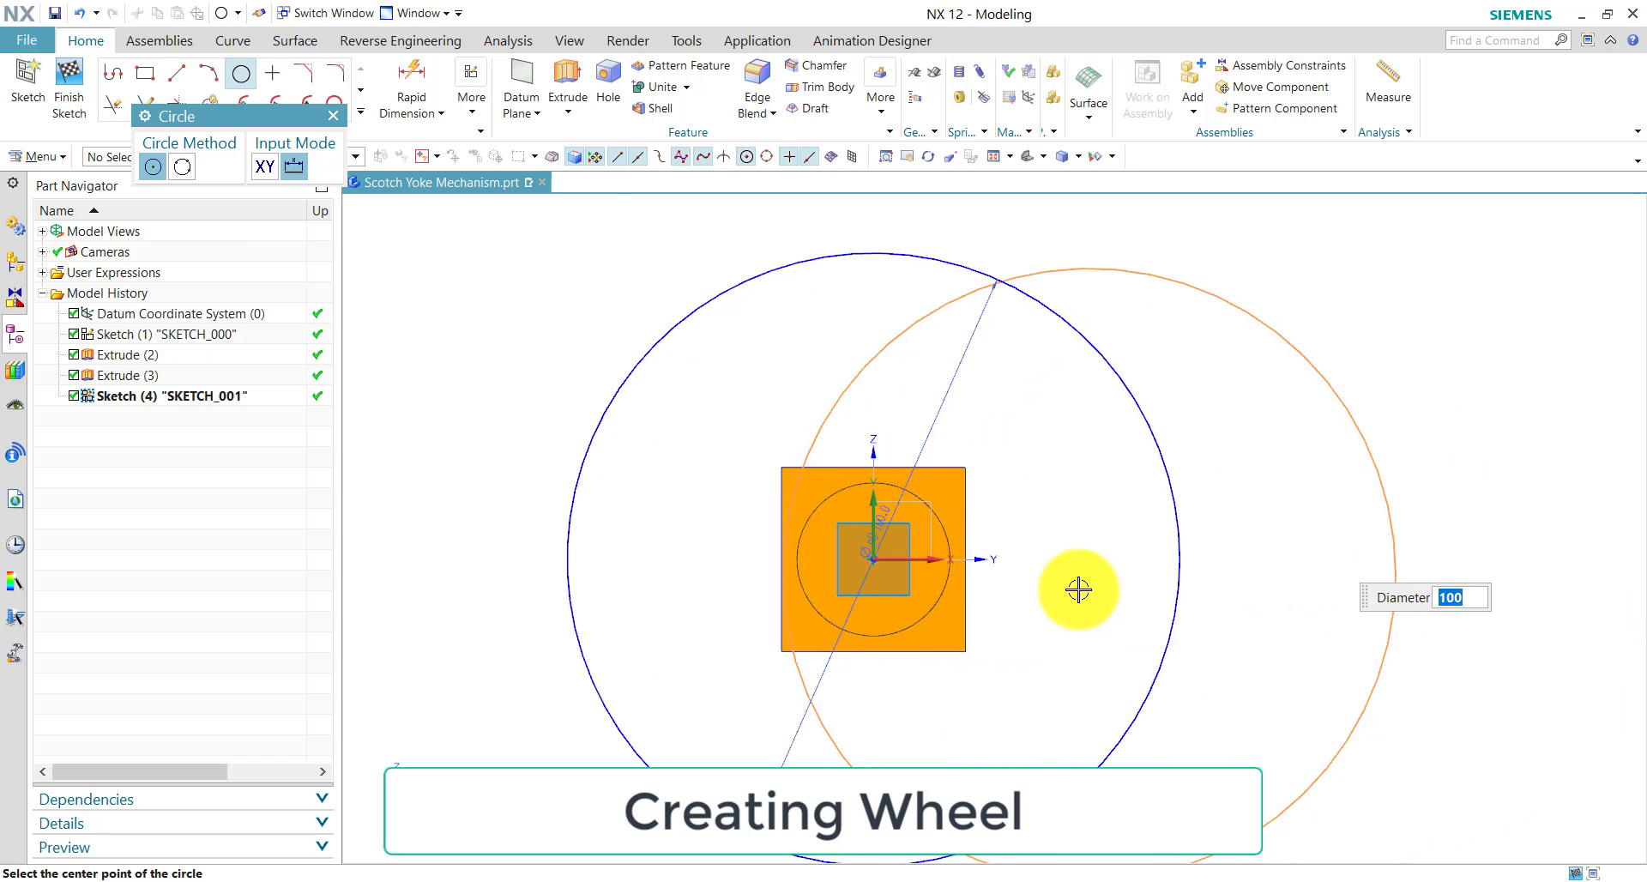
{"action": "left_click", "coordinate": [331, 118]}
- Draw a 15 mm diameter circle on the positive horizontal axis, between the square support and the wheel's rim
{"action": "left_click", "coordinate": [240, 74]}
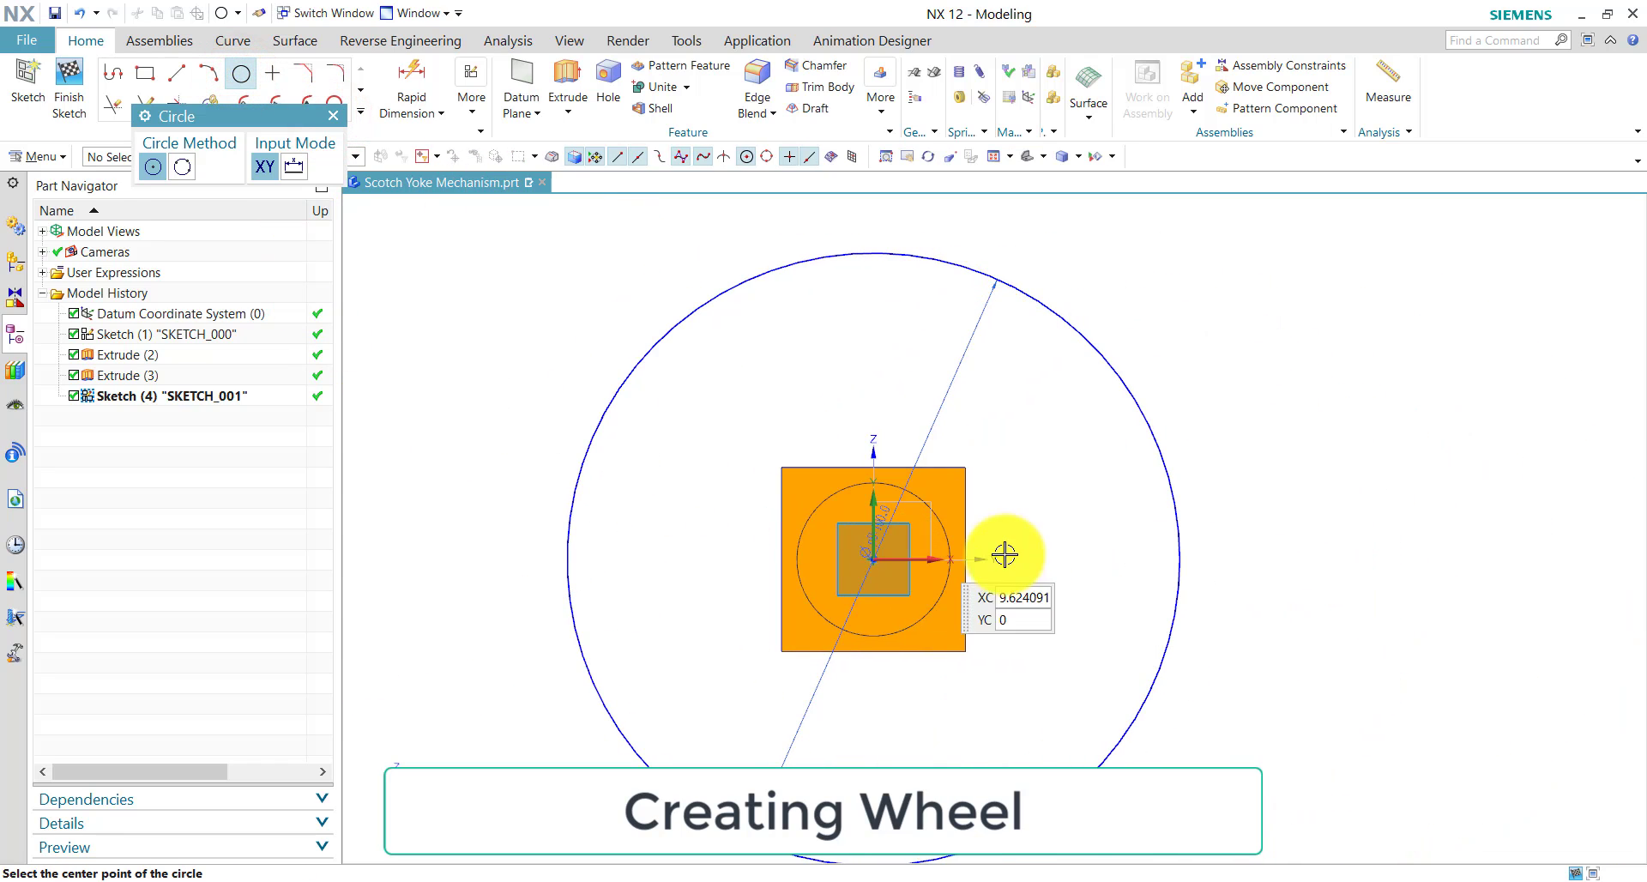
{"action": "left_click", "coordinate": [1061, 558]}
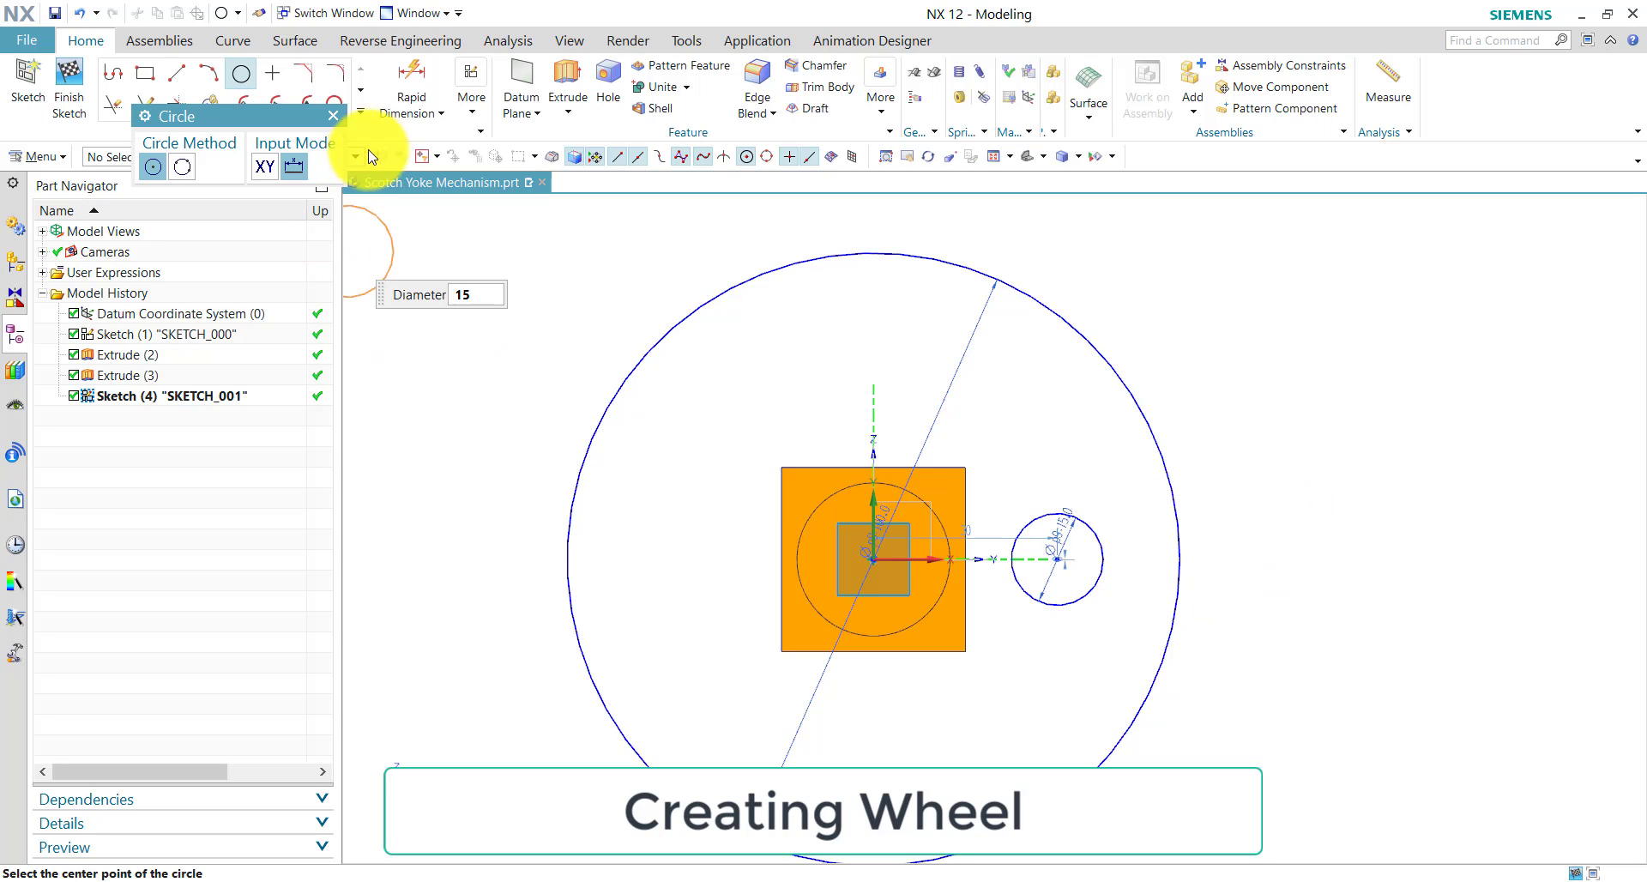
{"action": "left_click", "coordinate": [338, 114]}
- Pattern the 15 mm circle in a circular layout about the origin with a count of 4 over 360°
{"action": "left_click", "coordinate": [360, 111]}
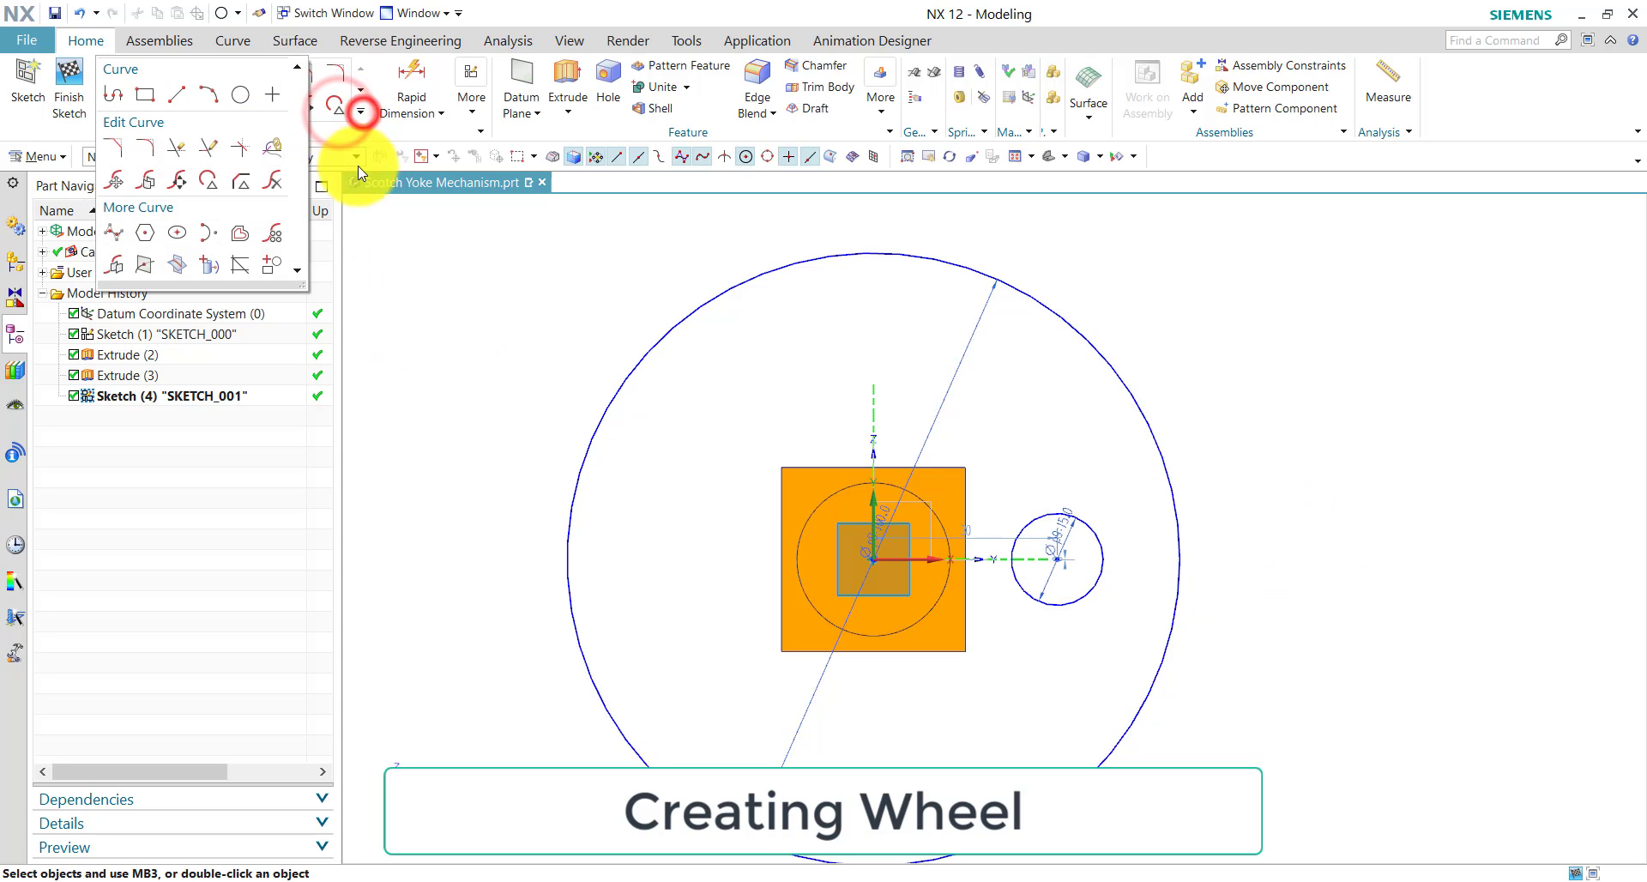
{"action": "left_click", "coordinate": [283, 243]}
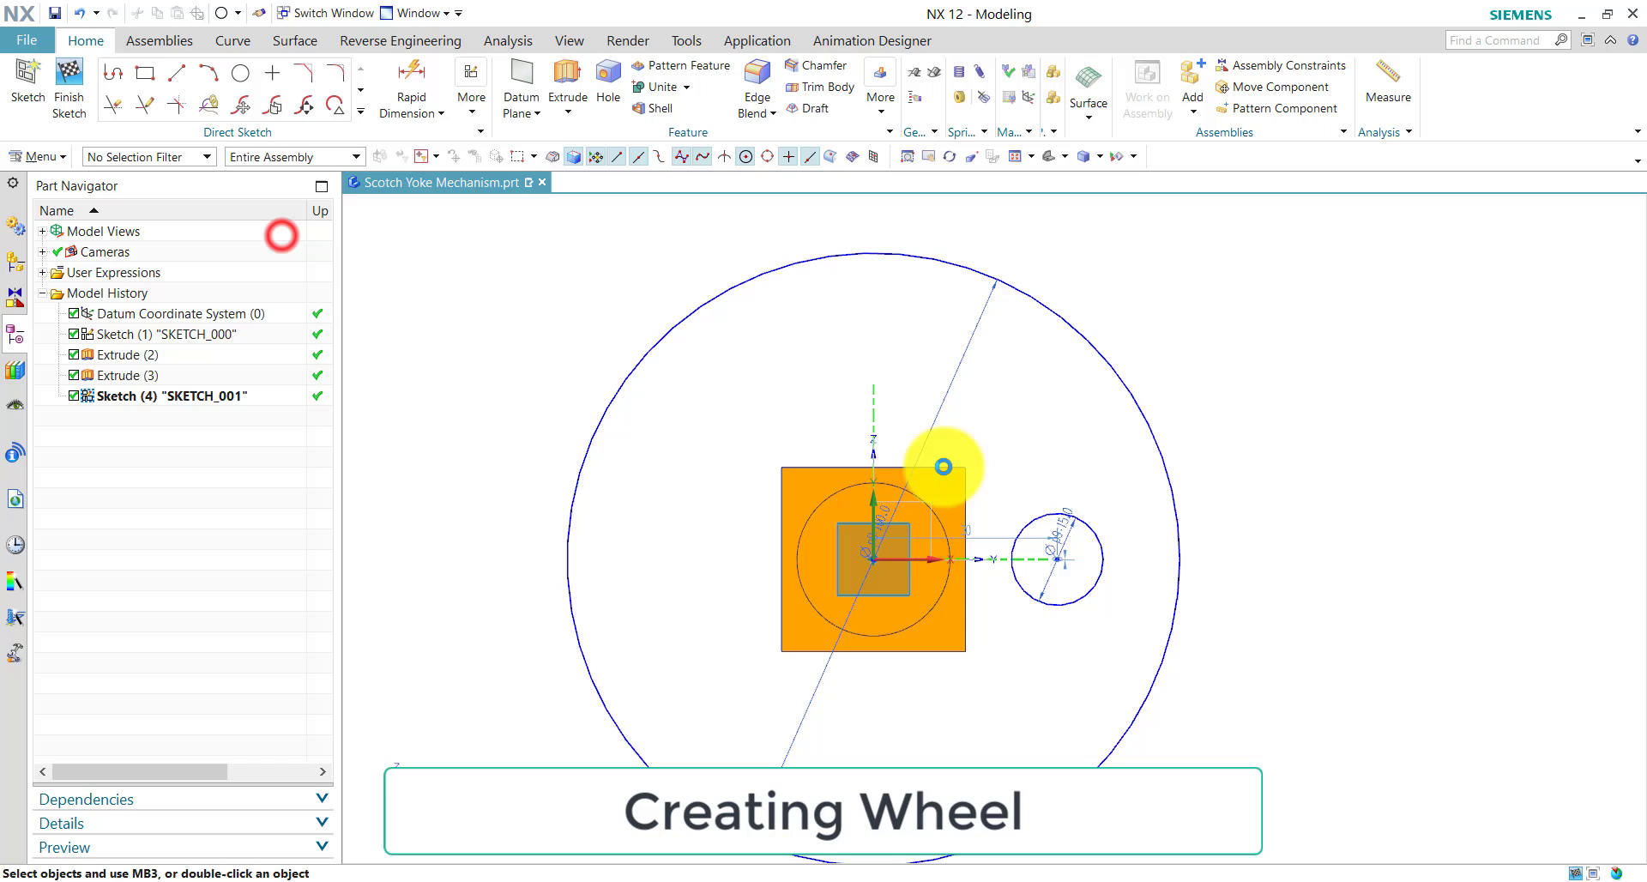
{"action": "left_click", "coordinate": [1052, 523]}
{"action": "left_click", "coordinate": [272, 294]}
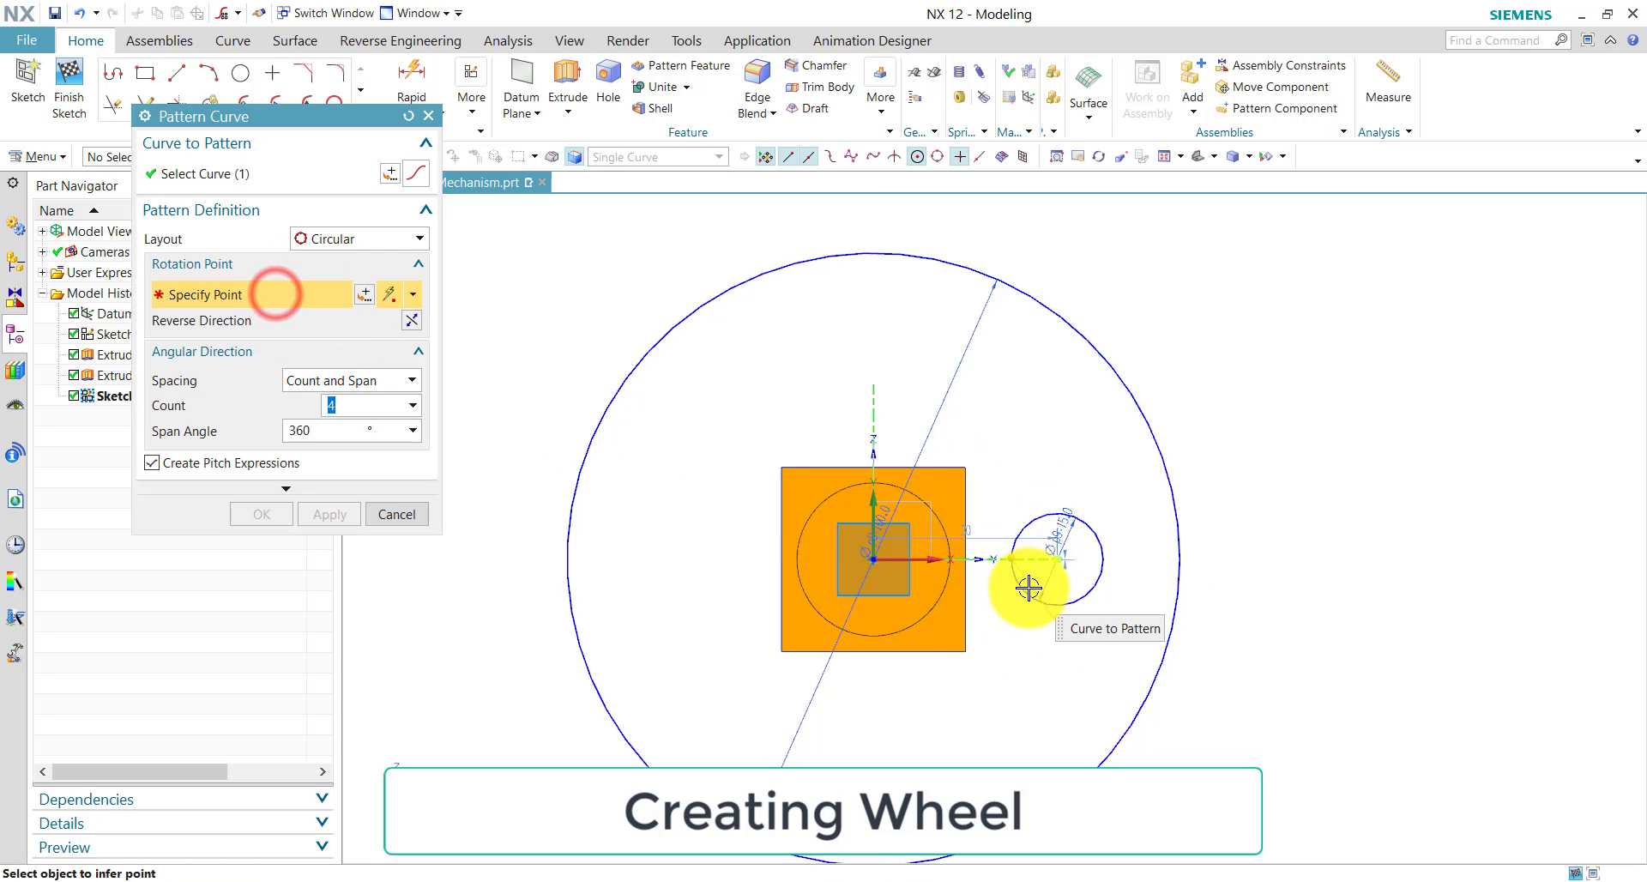
{"action": "left_click", "coordinate": [877, 561]}
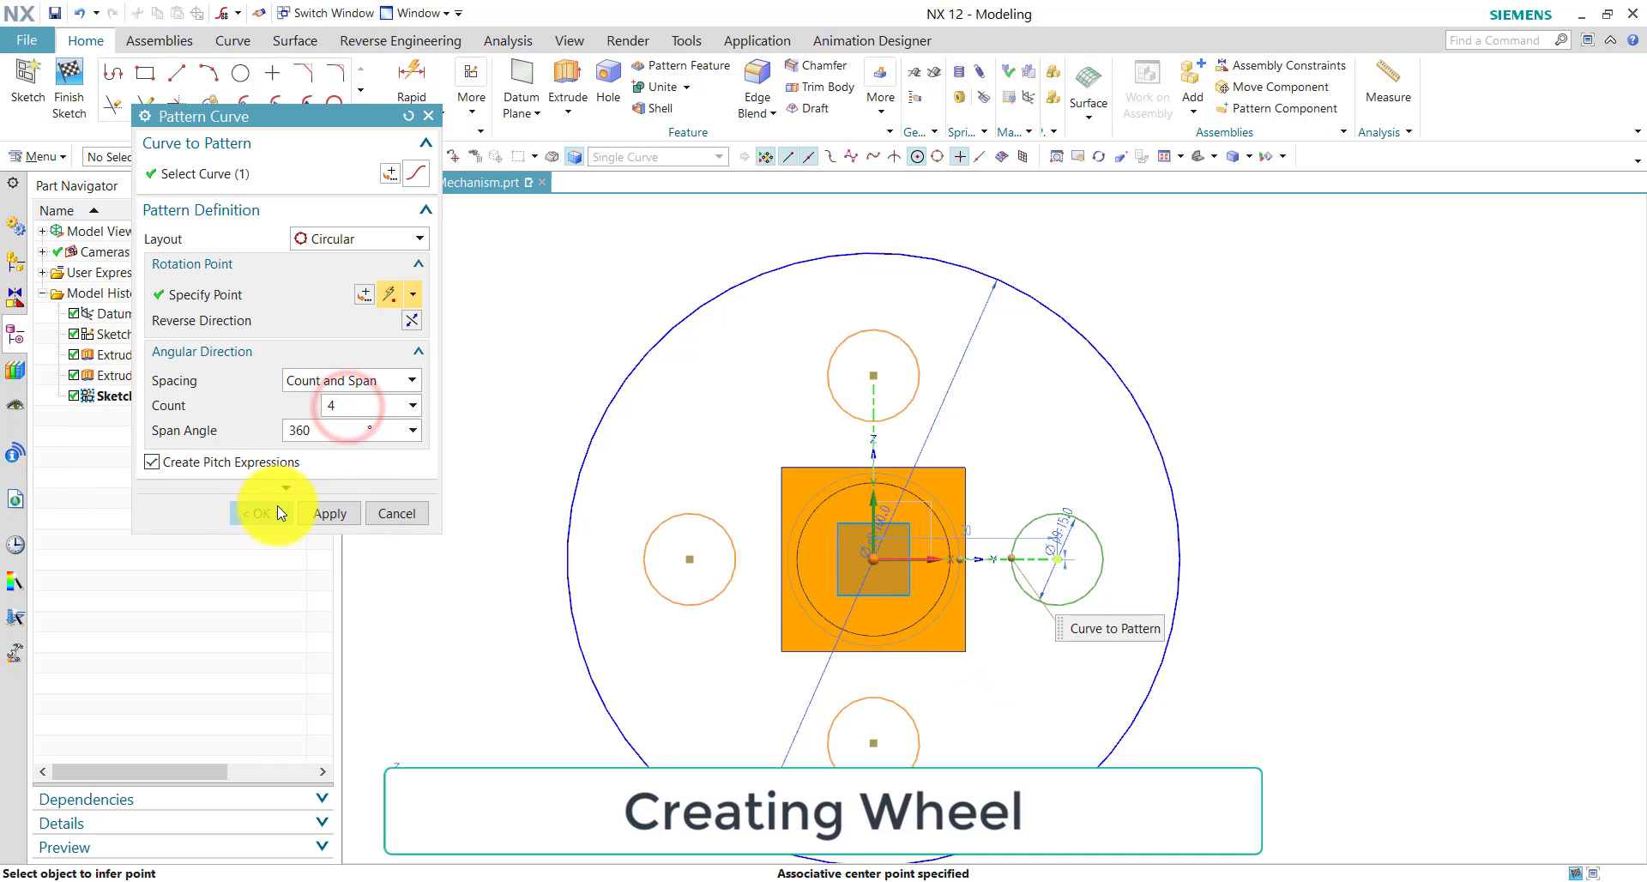
{"action": "left_click", "coordinate": [326, 512]}
{"action": "left_click", "coordinate": [446, 115]}
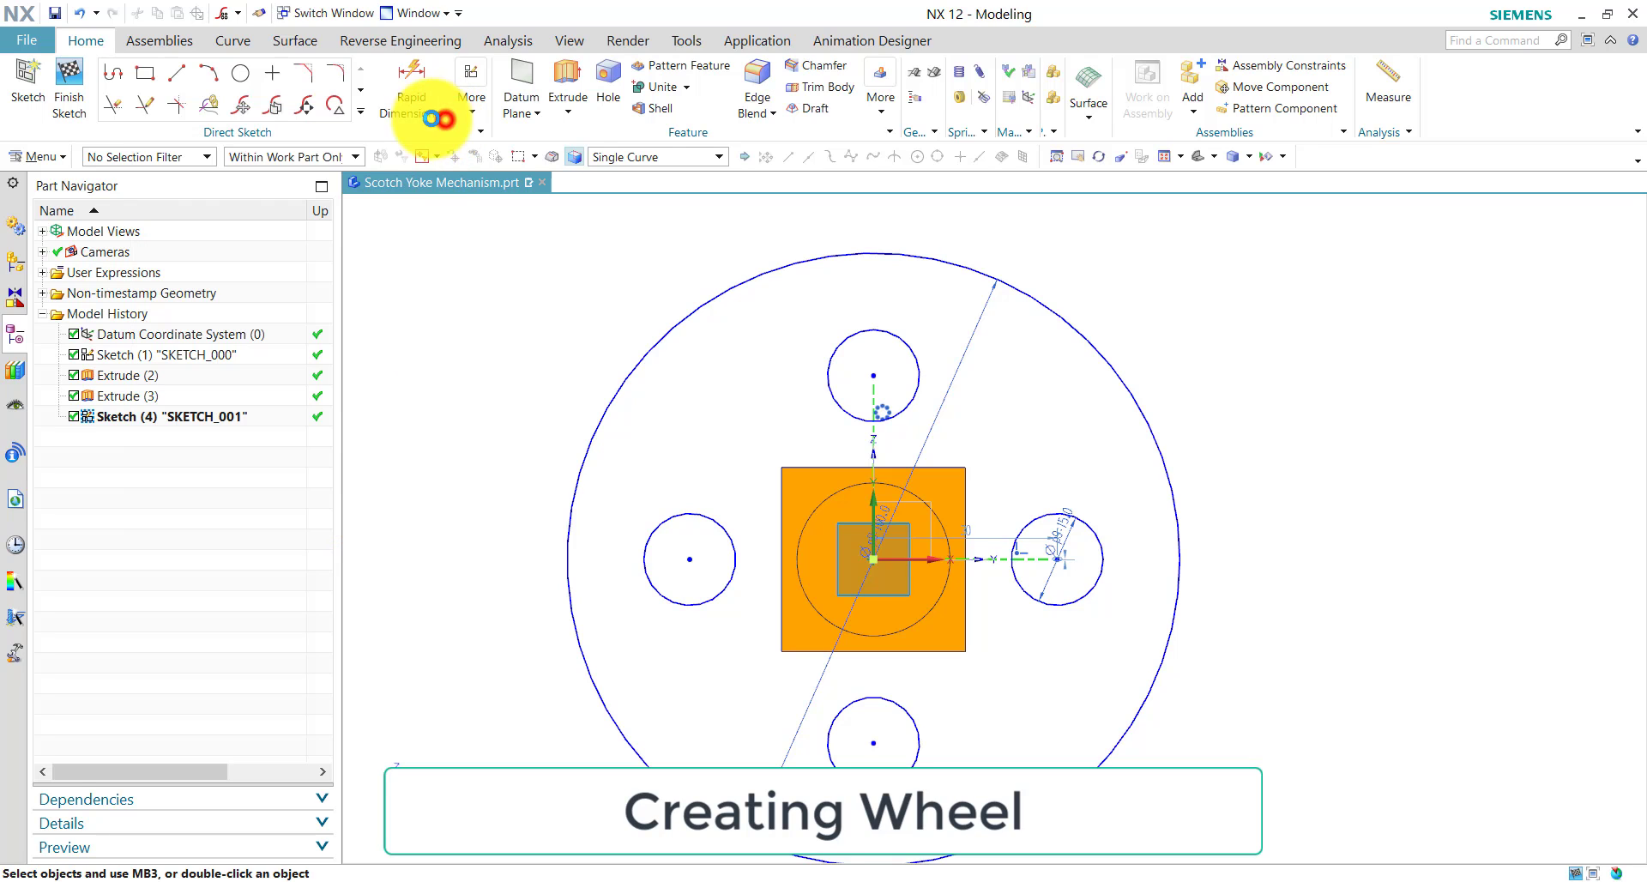
- Draw a 40 mm line from the sketch origin at 60° to the horizontal axis
{"action": "left_click", "coordinate": [177, 74]}
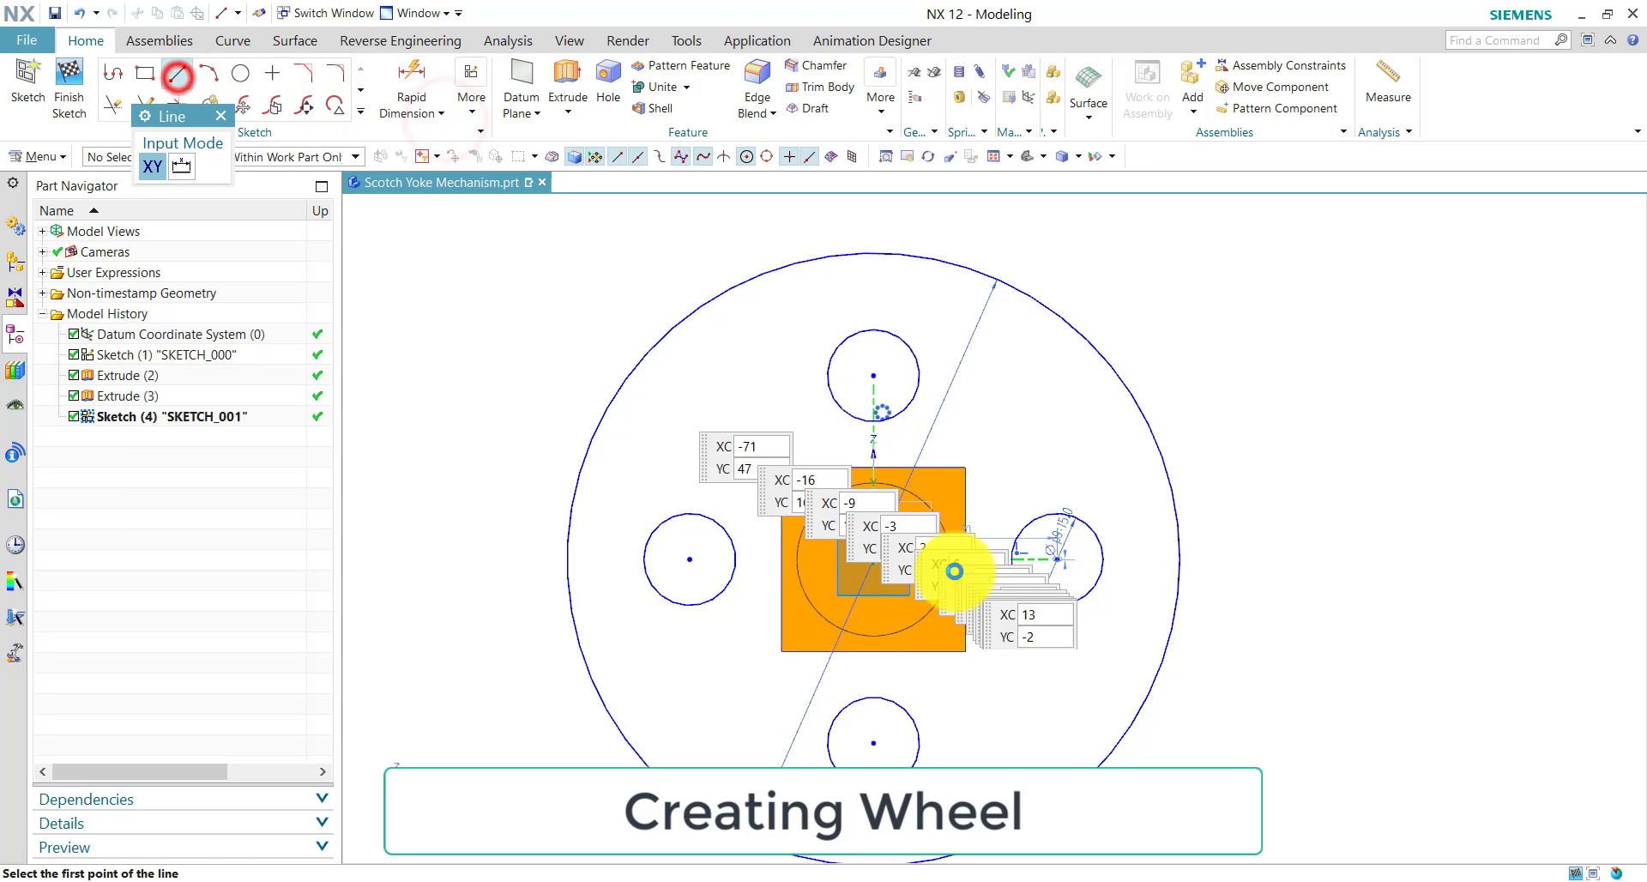
{"action": "left_click", "coordinate": [873, 559]}
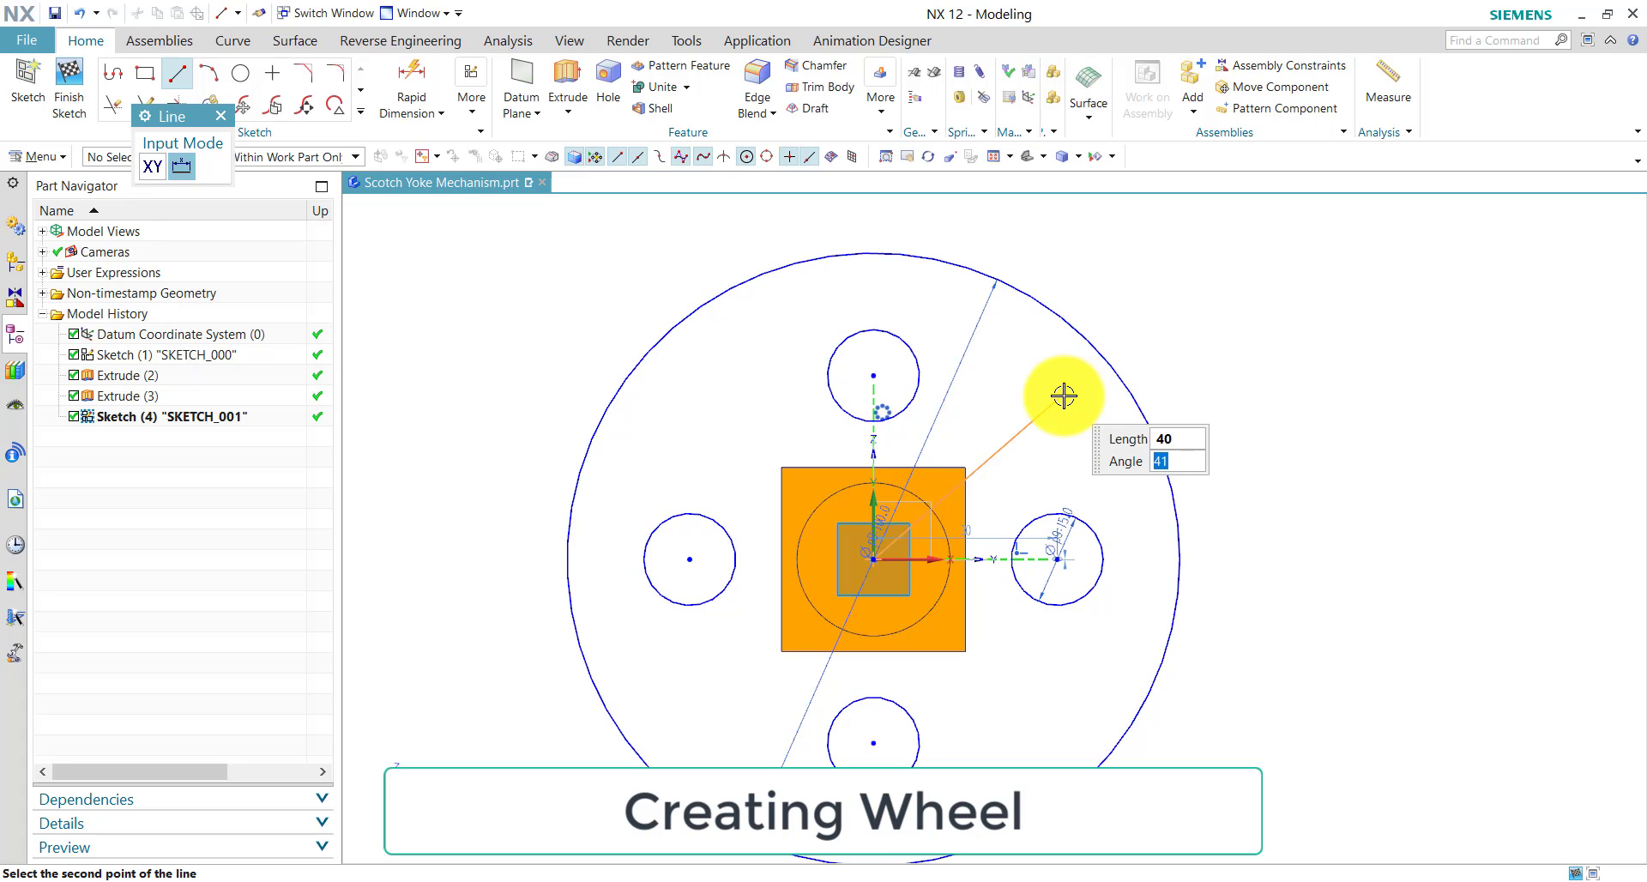
{"action": "key", "text": "Return"}
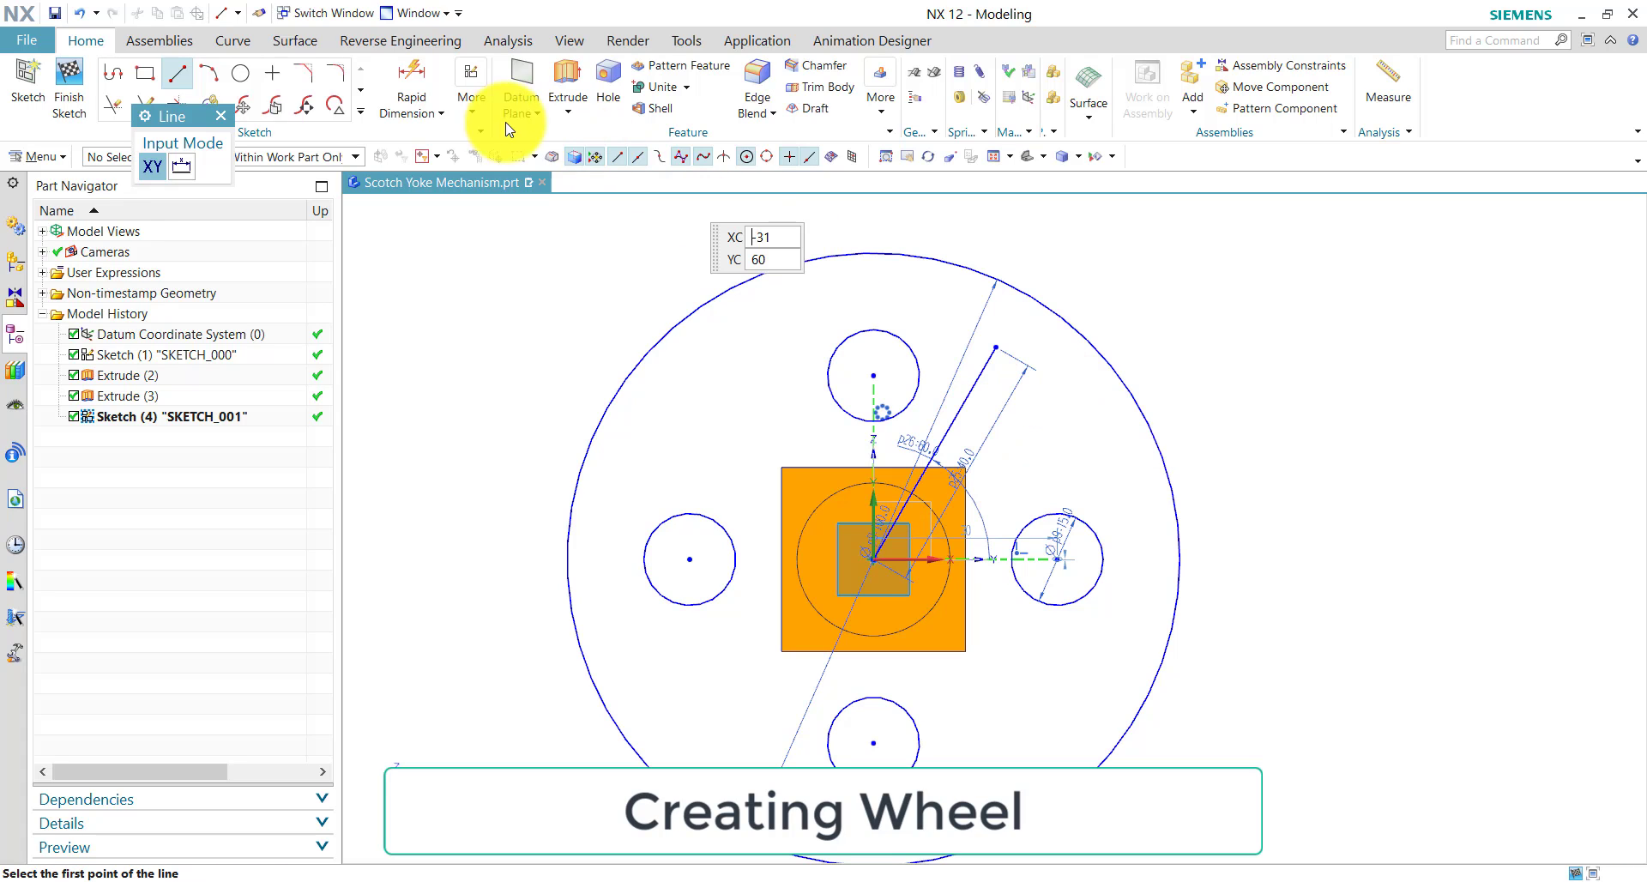
- Draw a 15 mm diameter circle centred on the outer end of the 60° line for the crank pin
{"action": "left_click", "coordinate": [243, 76]}
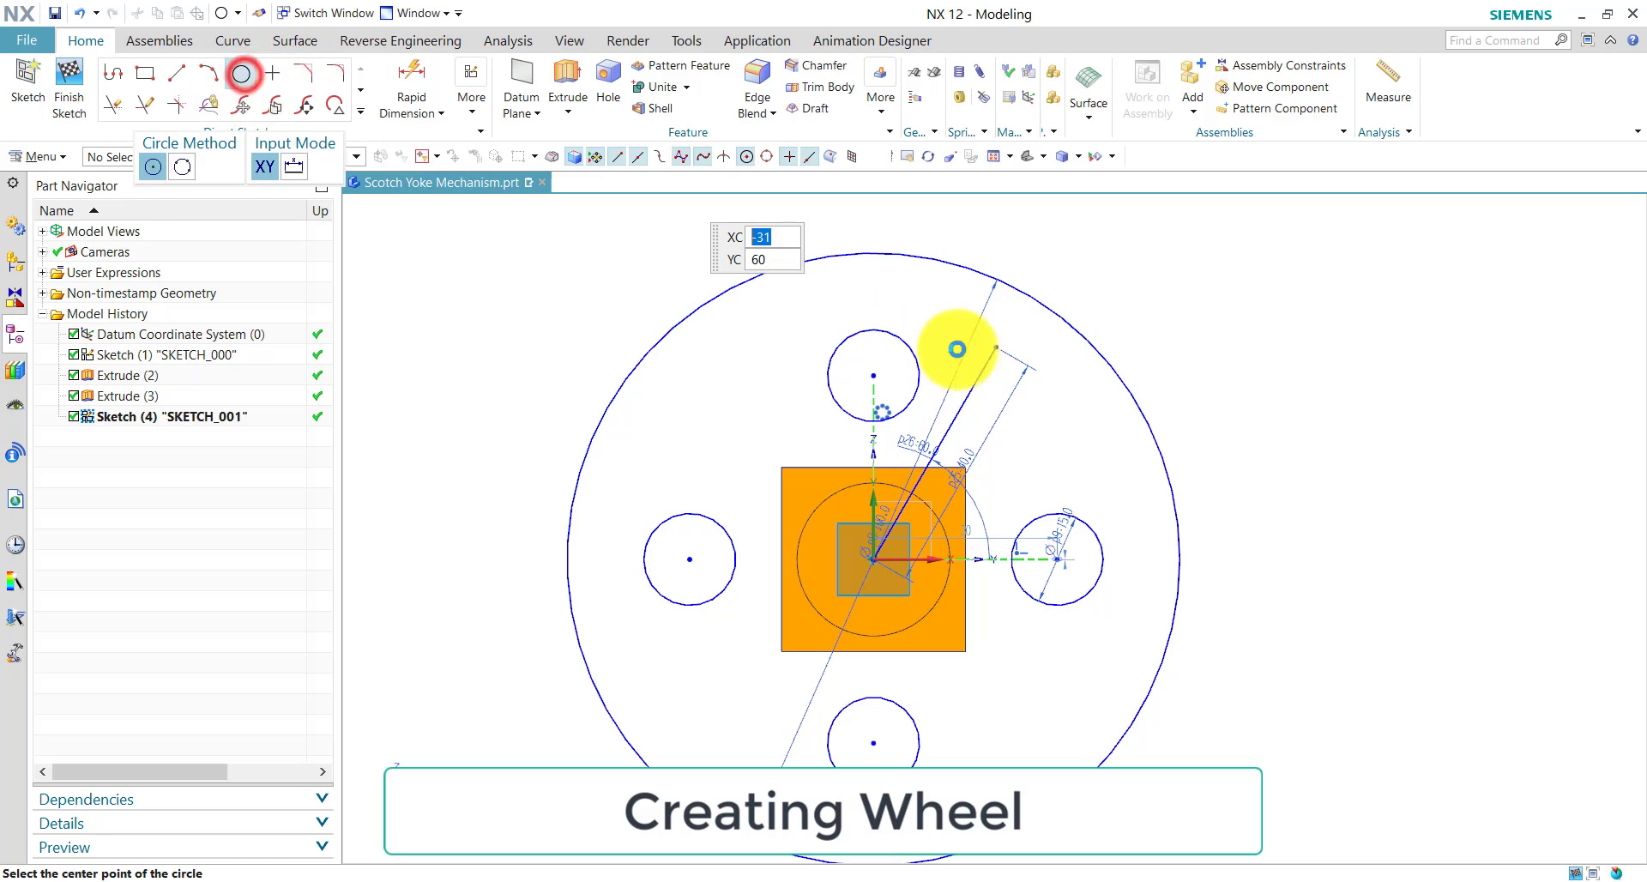
{"action": "left_click", "coordinate": [1000, 345]}
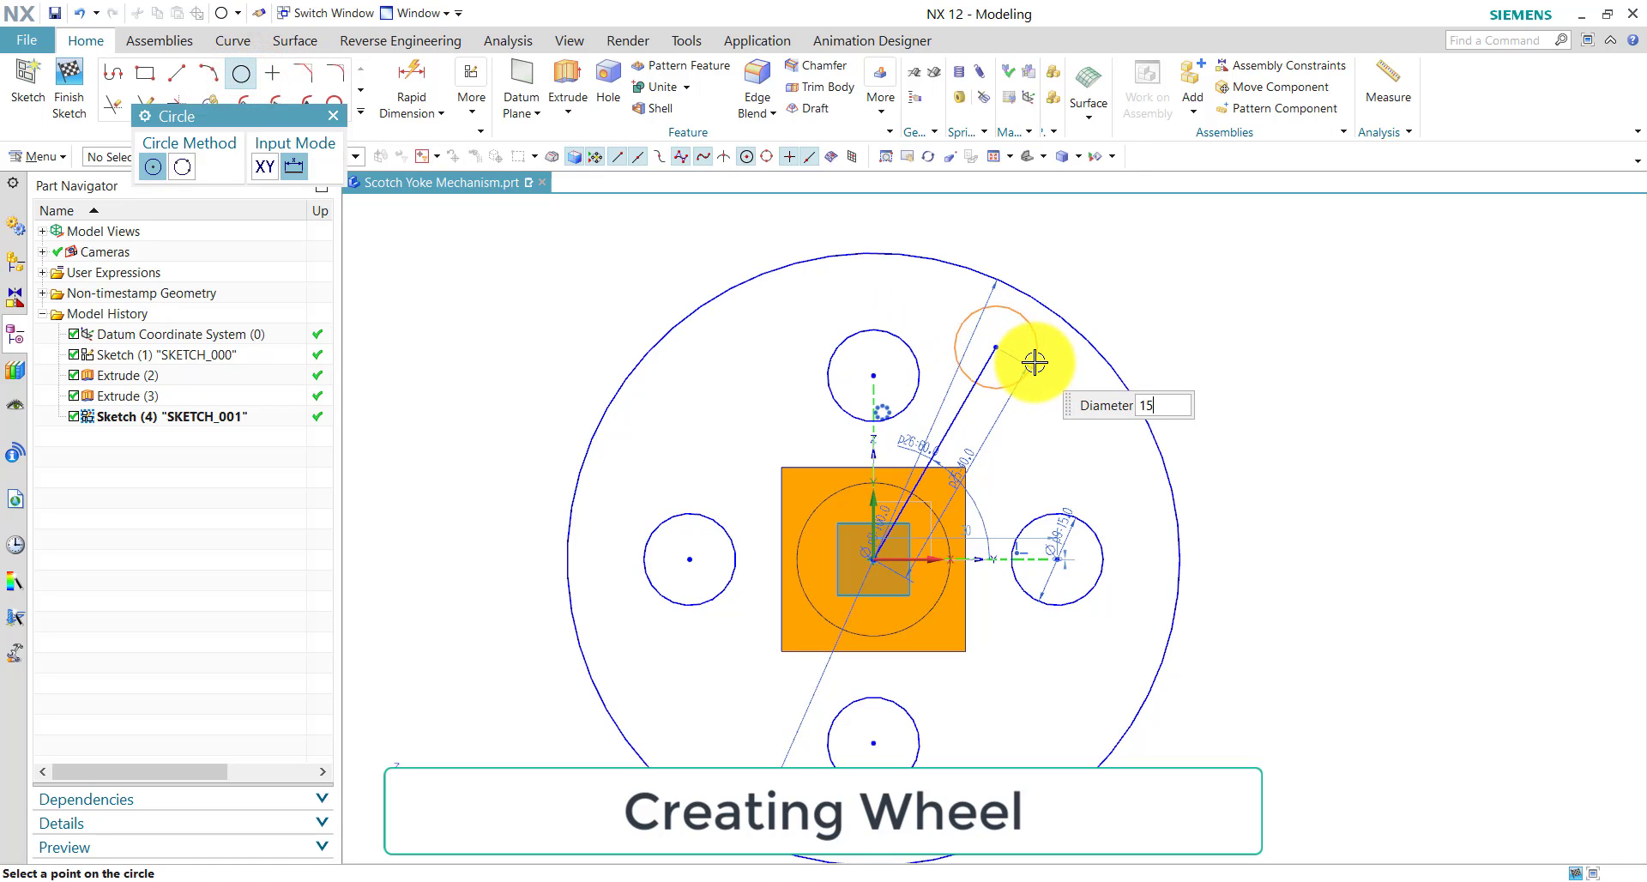
{"action": "left_click", "coordinate": [332, 115]}
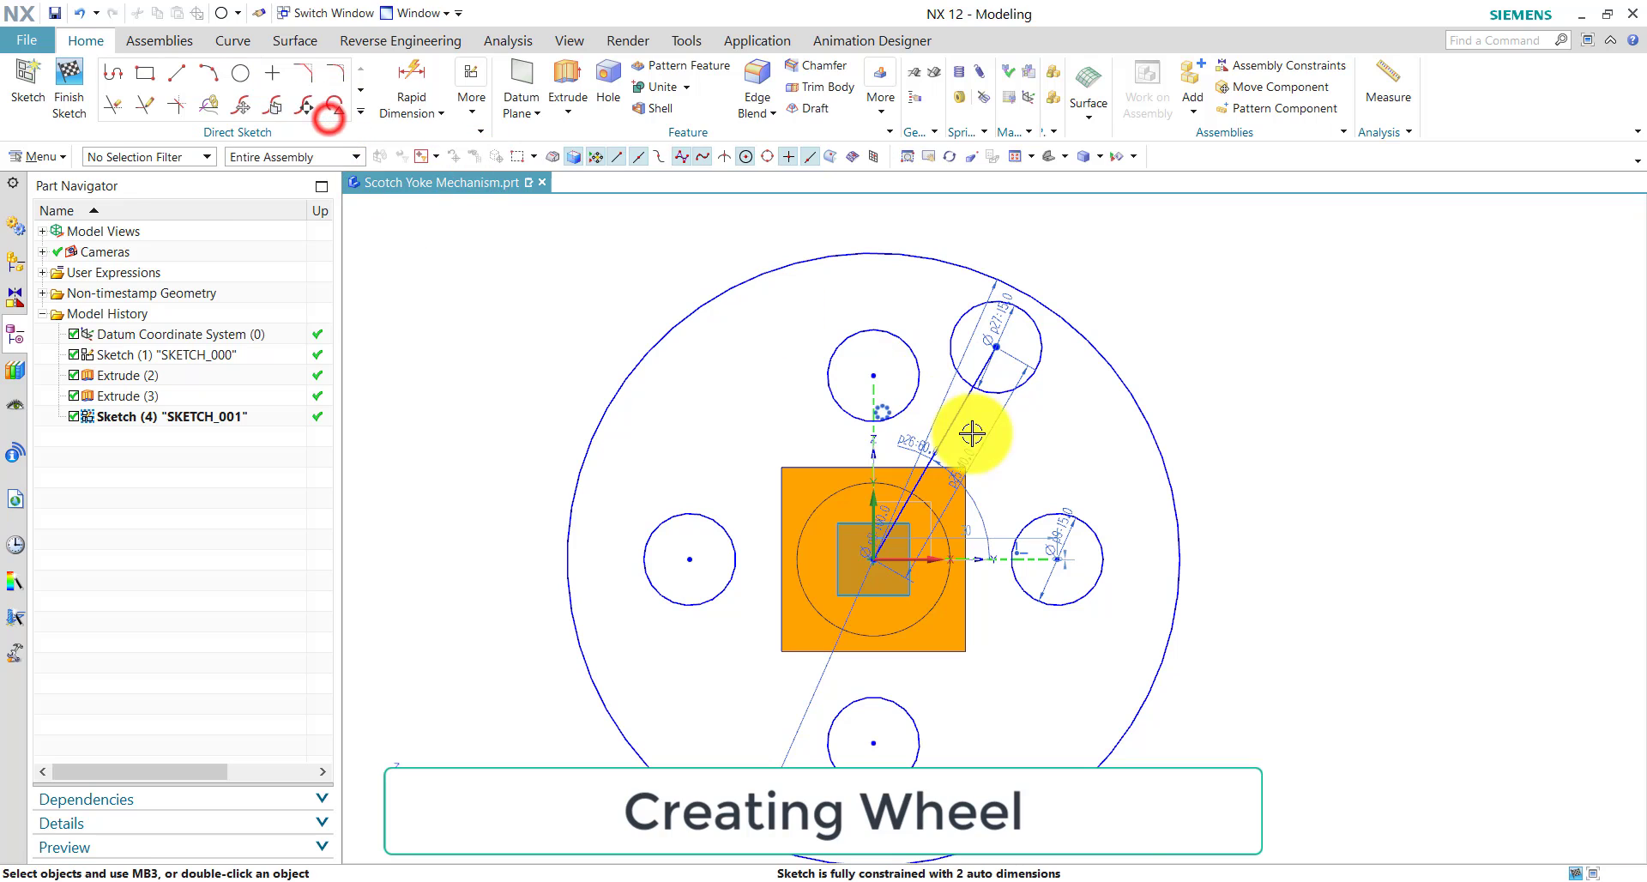
- Convert the 60° line to reference geometry and finish the wheel sketch
{"action": "right_click", "coordinate": [960, 416]}
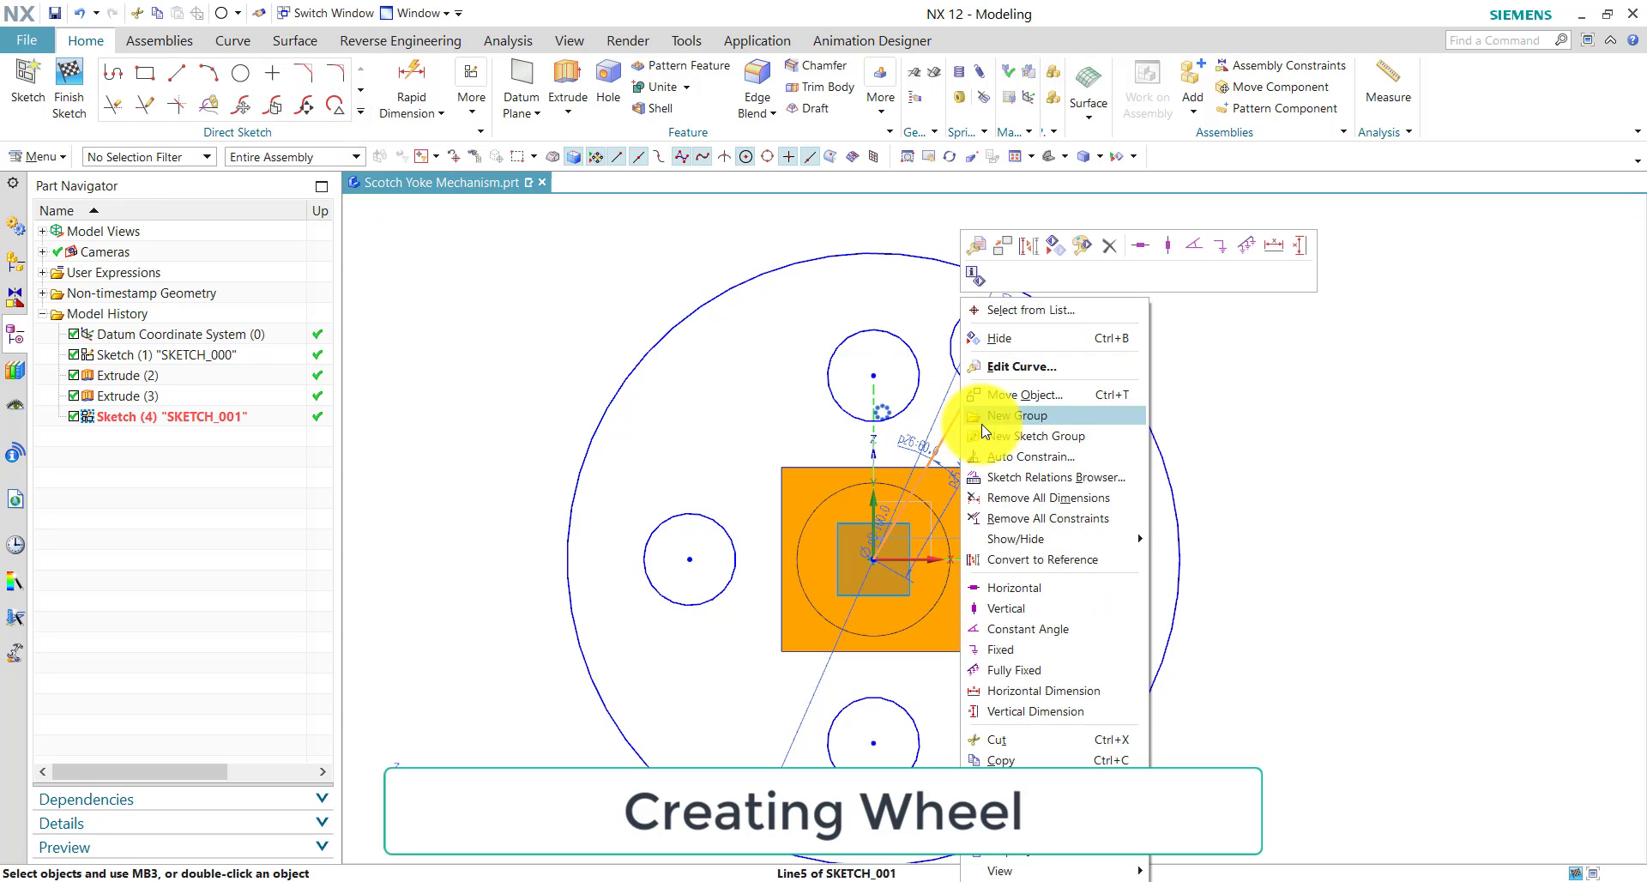
{"action": "left_click", "coordinate": [1079, 559]}
{"action": "left_click", "coordinate": [70, 96]}
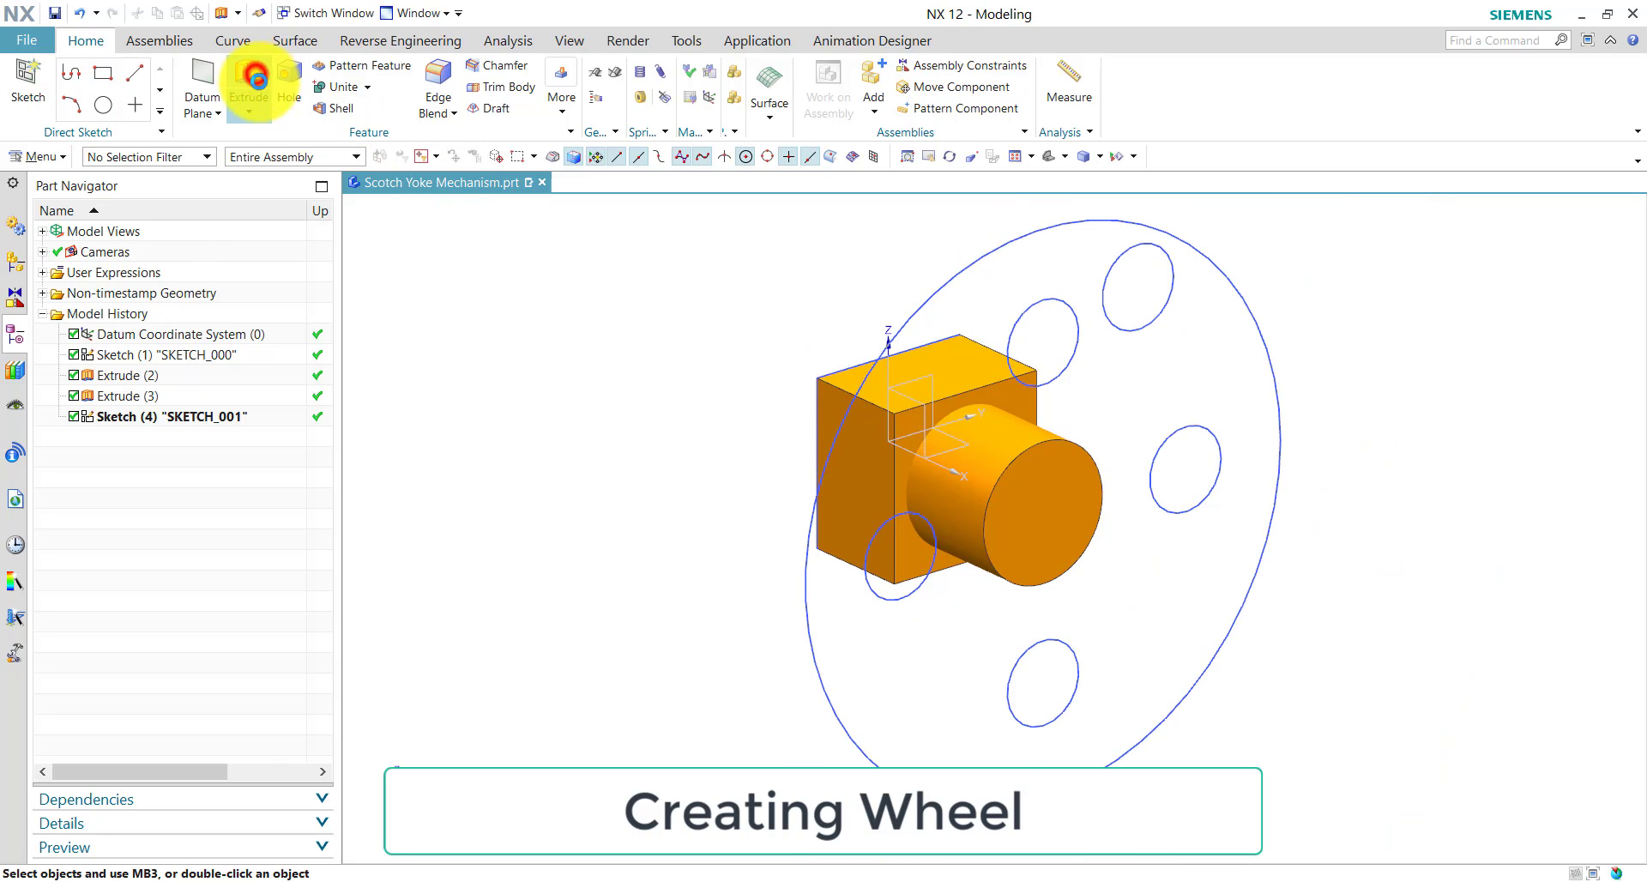
- Start an Extrude with the wheel's rim circle and the four patterned 15 mm circles as its section, leaving out the pin circle
{"action": "left_click", "coordinate": [255, 77]}
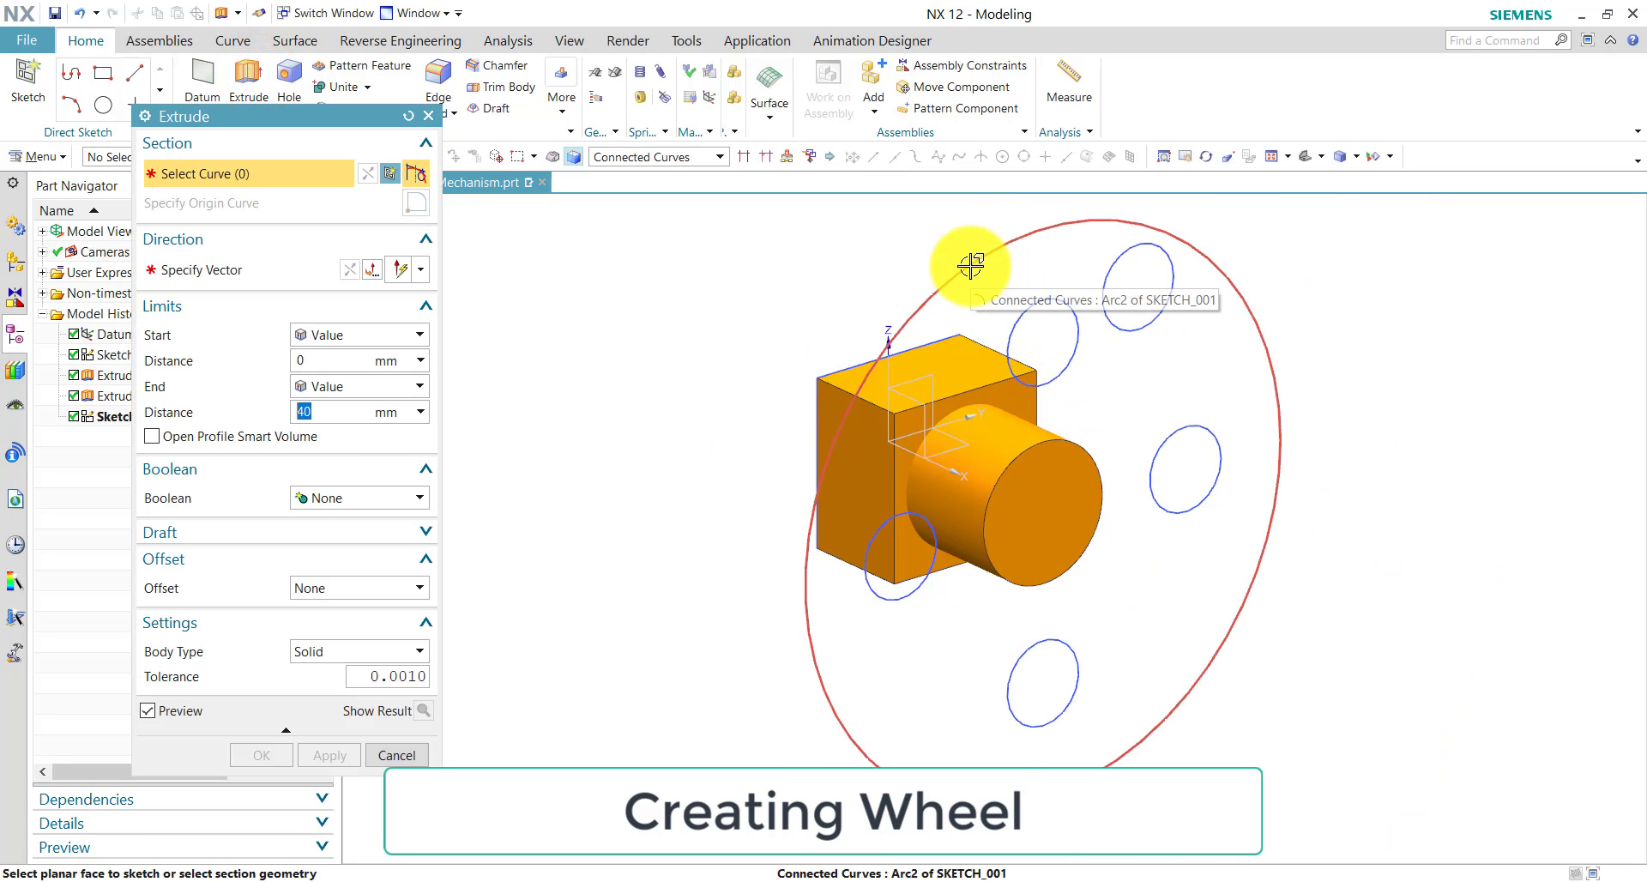
{"action": "left_click", "coordinate": [971, 266]}
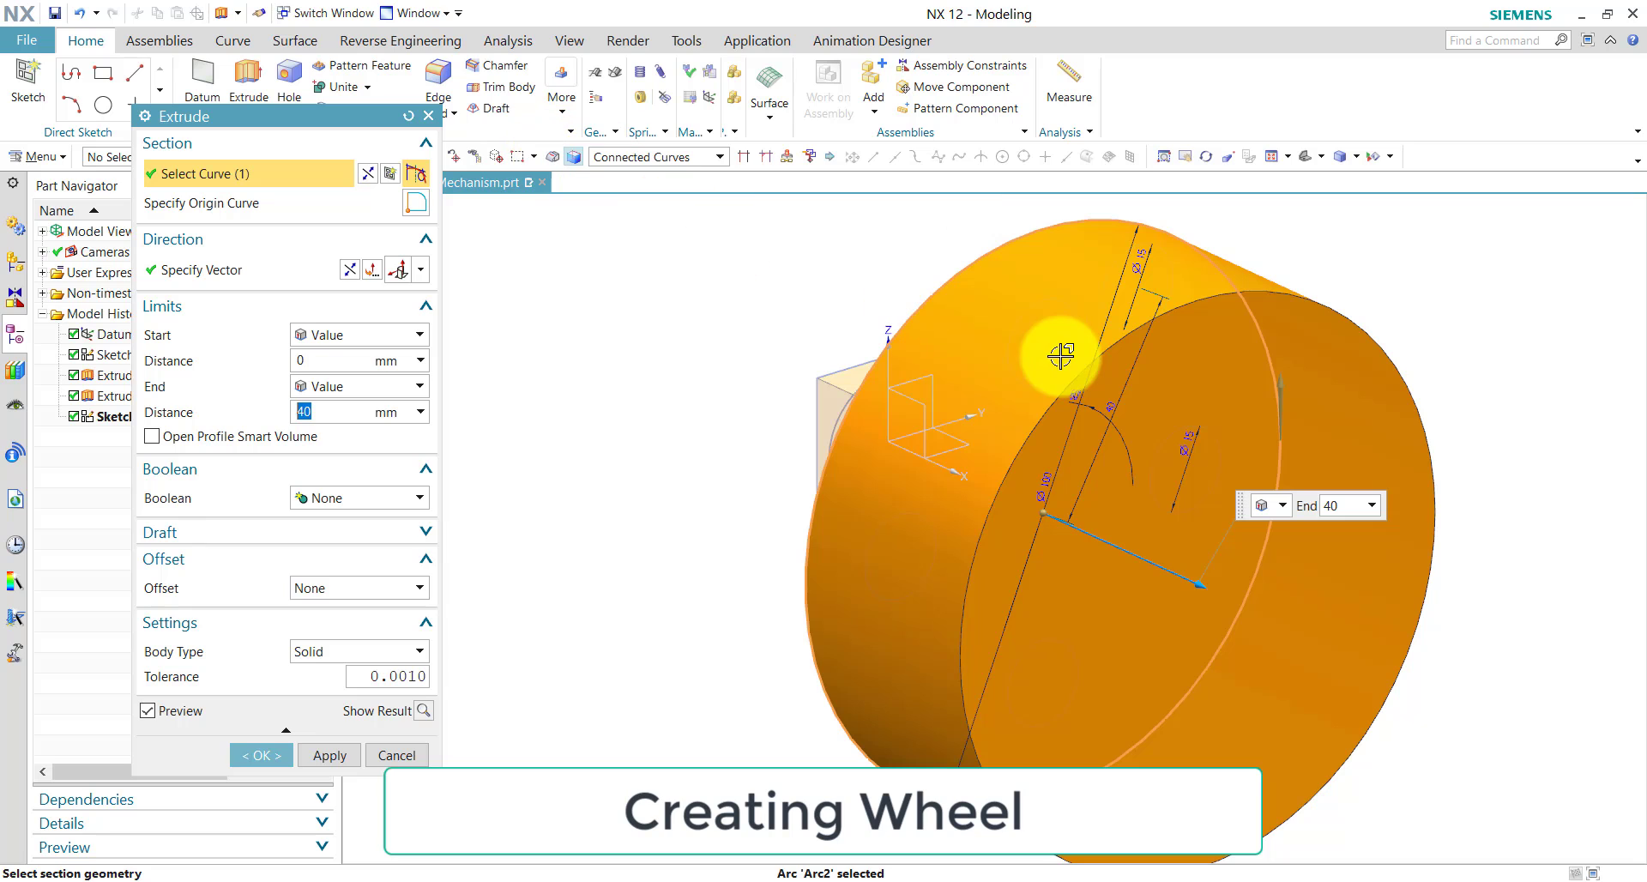
{"action": "middle_click_drag", "start_coordinate": [761, 372], "coordinate": [1135, 422]}
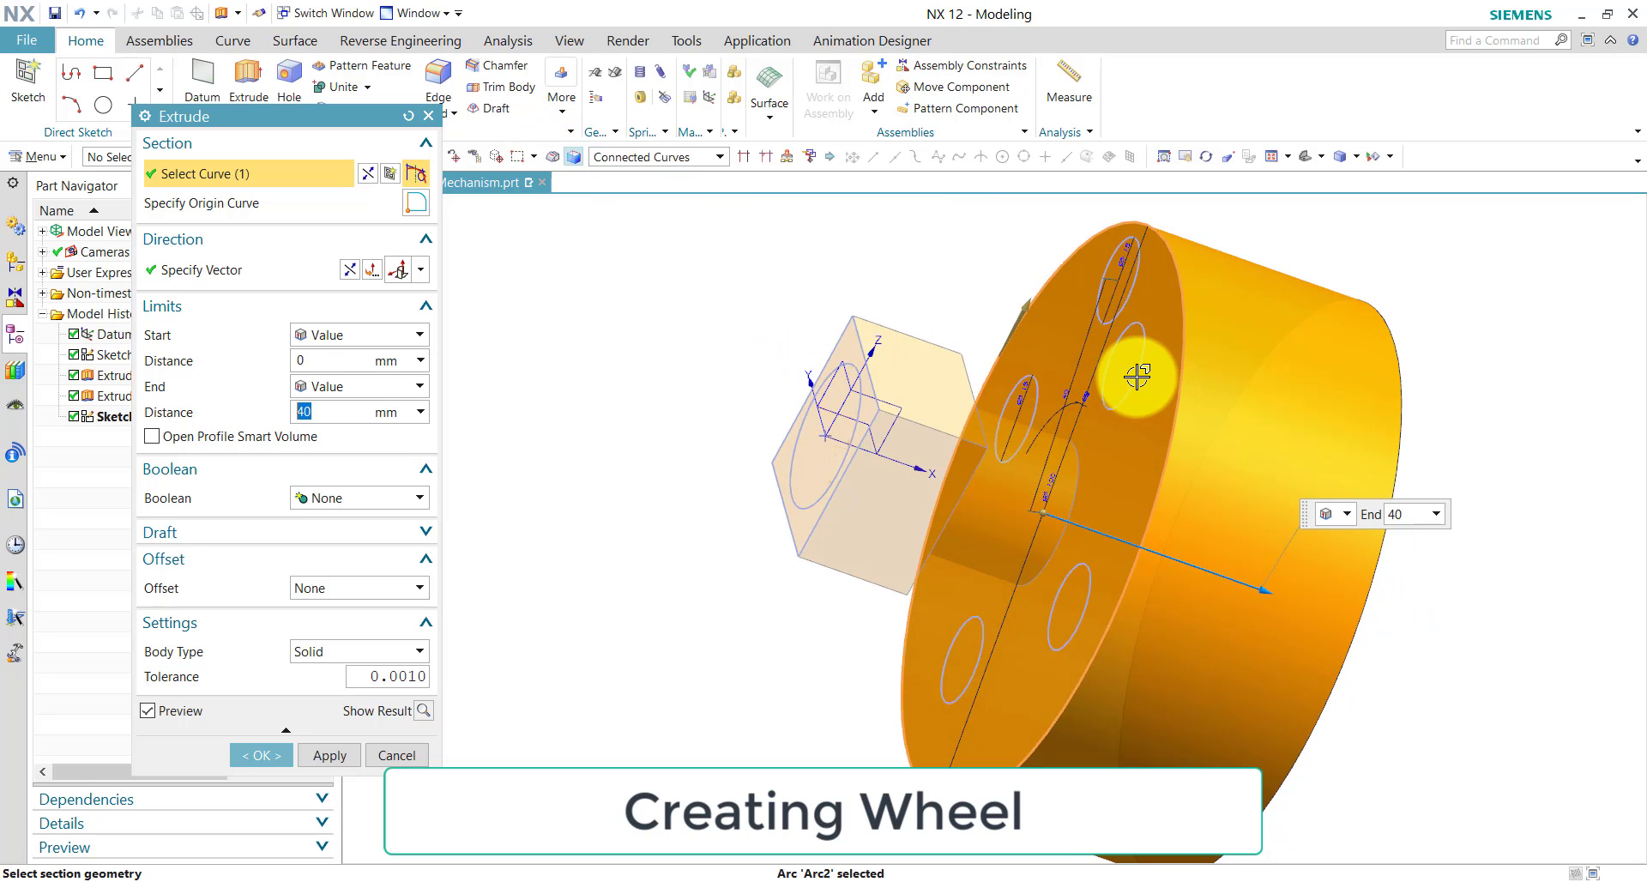
{"action": "left_click", "coordinate": [1136, 376]}
{"action": "left_click", "coordinate": [1038, 410]}
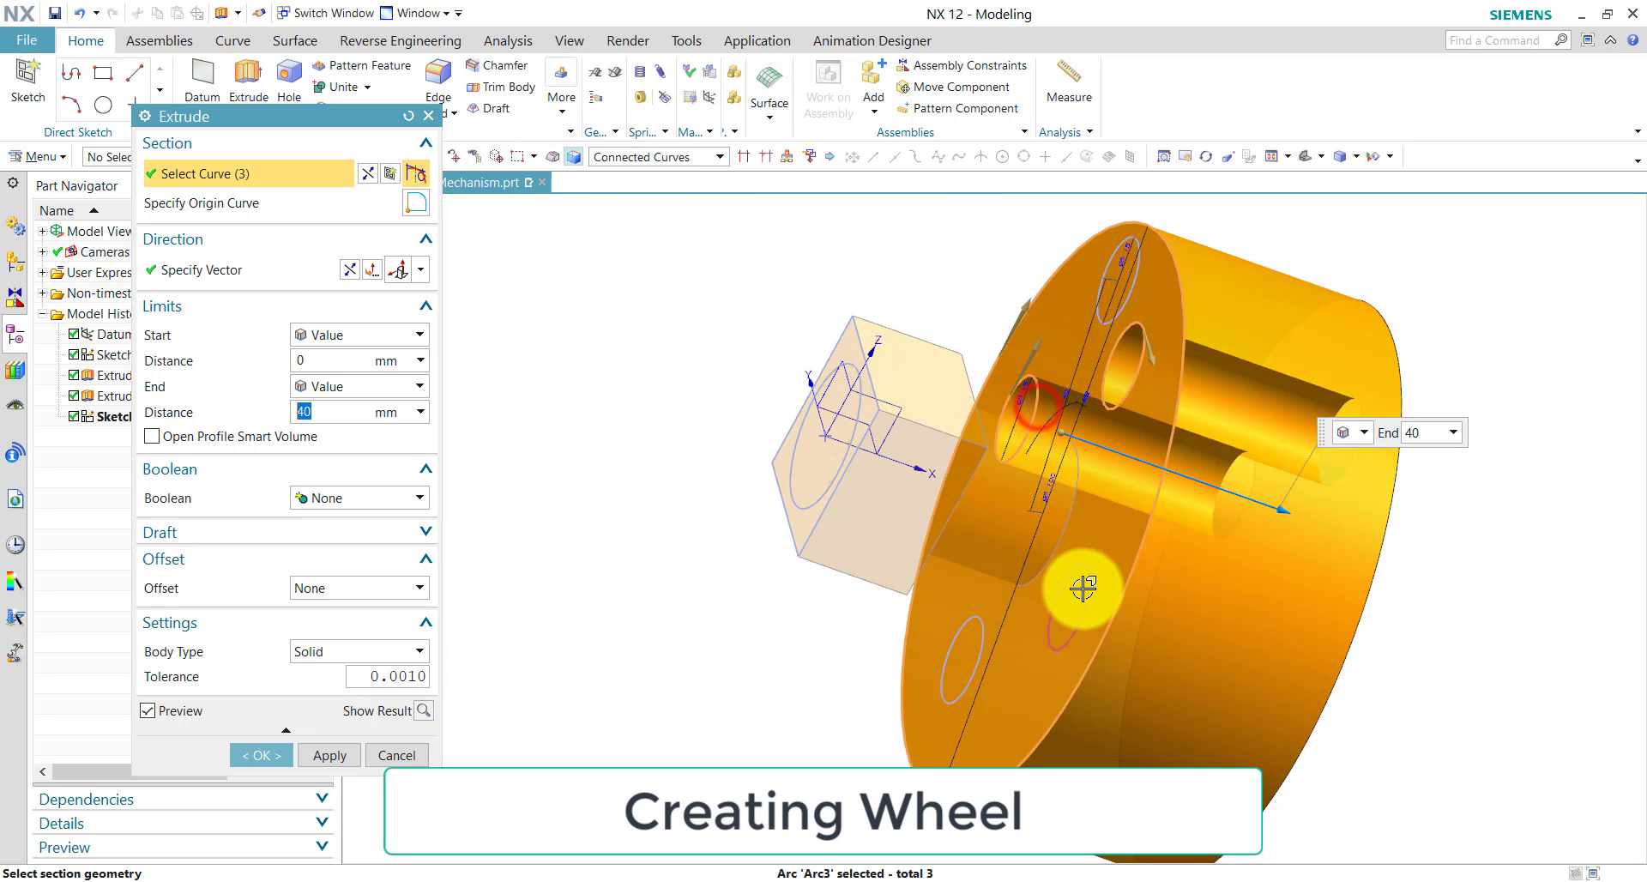
{"action": "left_click", "coordinate": [1084, 583]}
{"action": "left_click", "coordinate": [984, 661]}
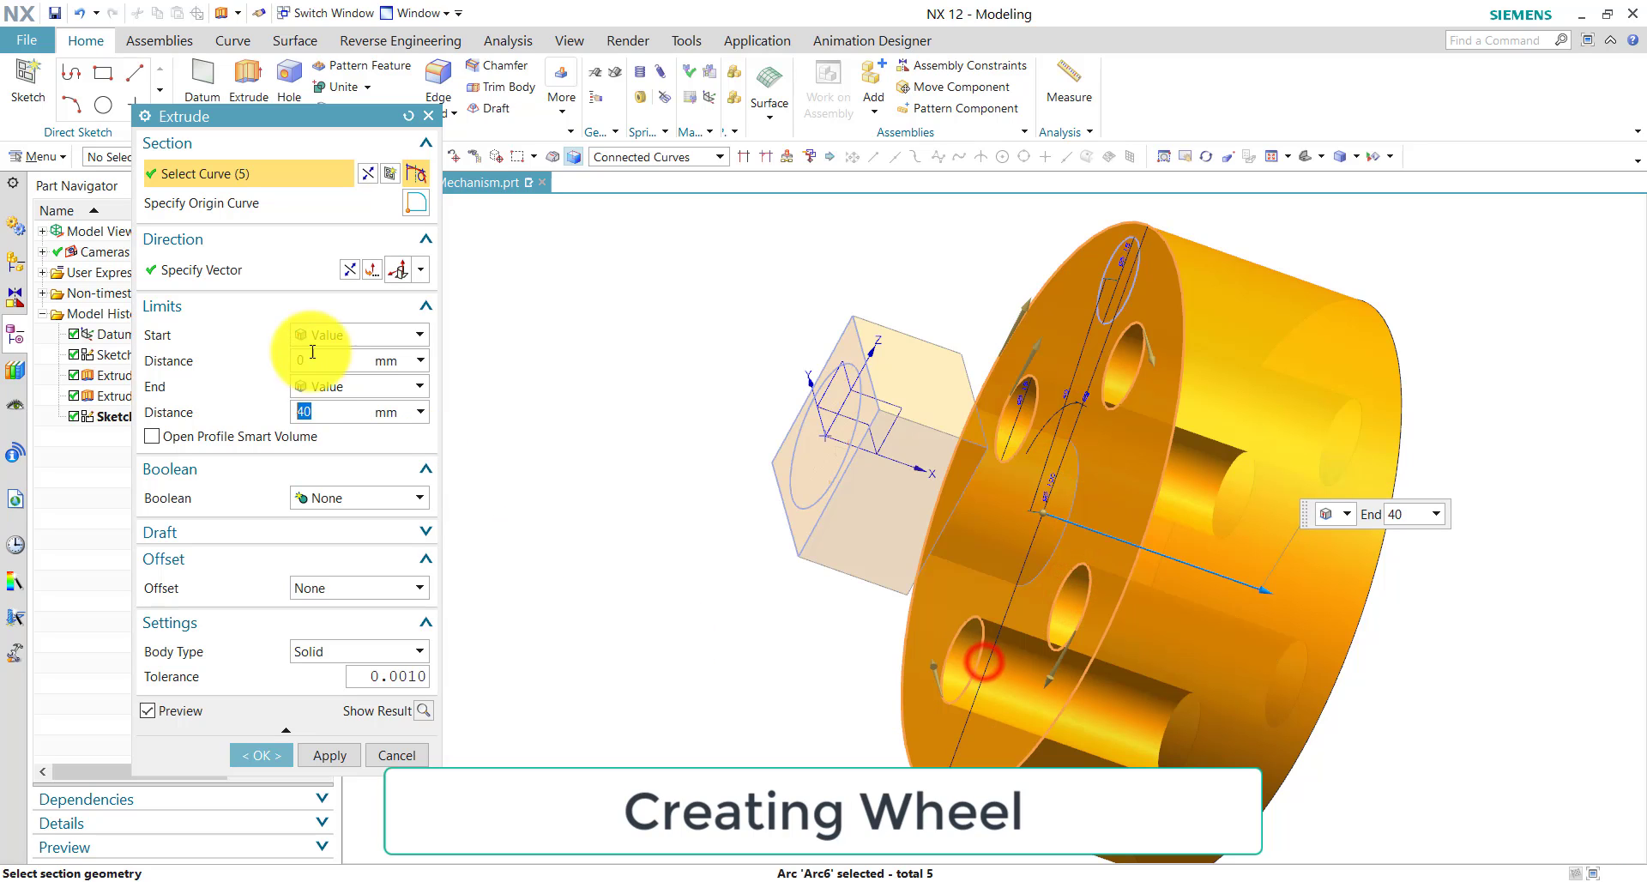
- Reverse the wheel extrusion towards the support block, set its end distance to 10 mm and create the body
{"action": "left_click", "coordinate": [349, 269]}
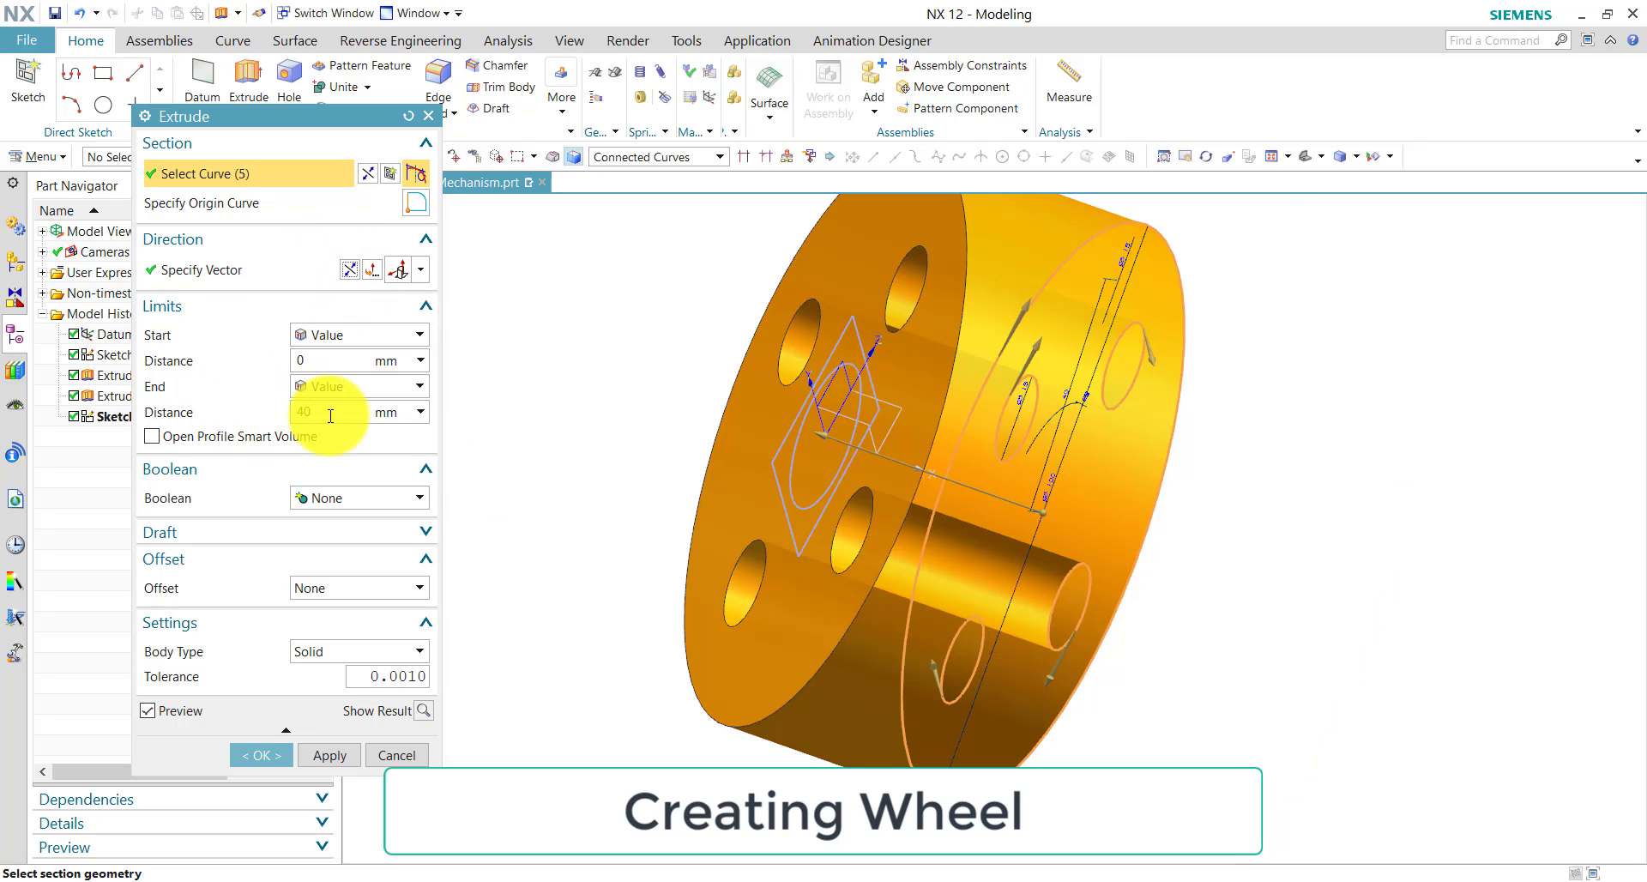
{"action": "left_click", "coordinate": [330, 416]}
{"action": "type", "text": "10"}
{"action": "key", "text": "Return"}
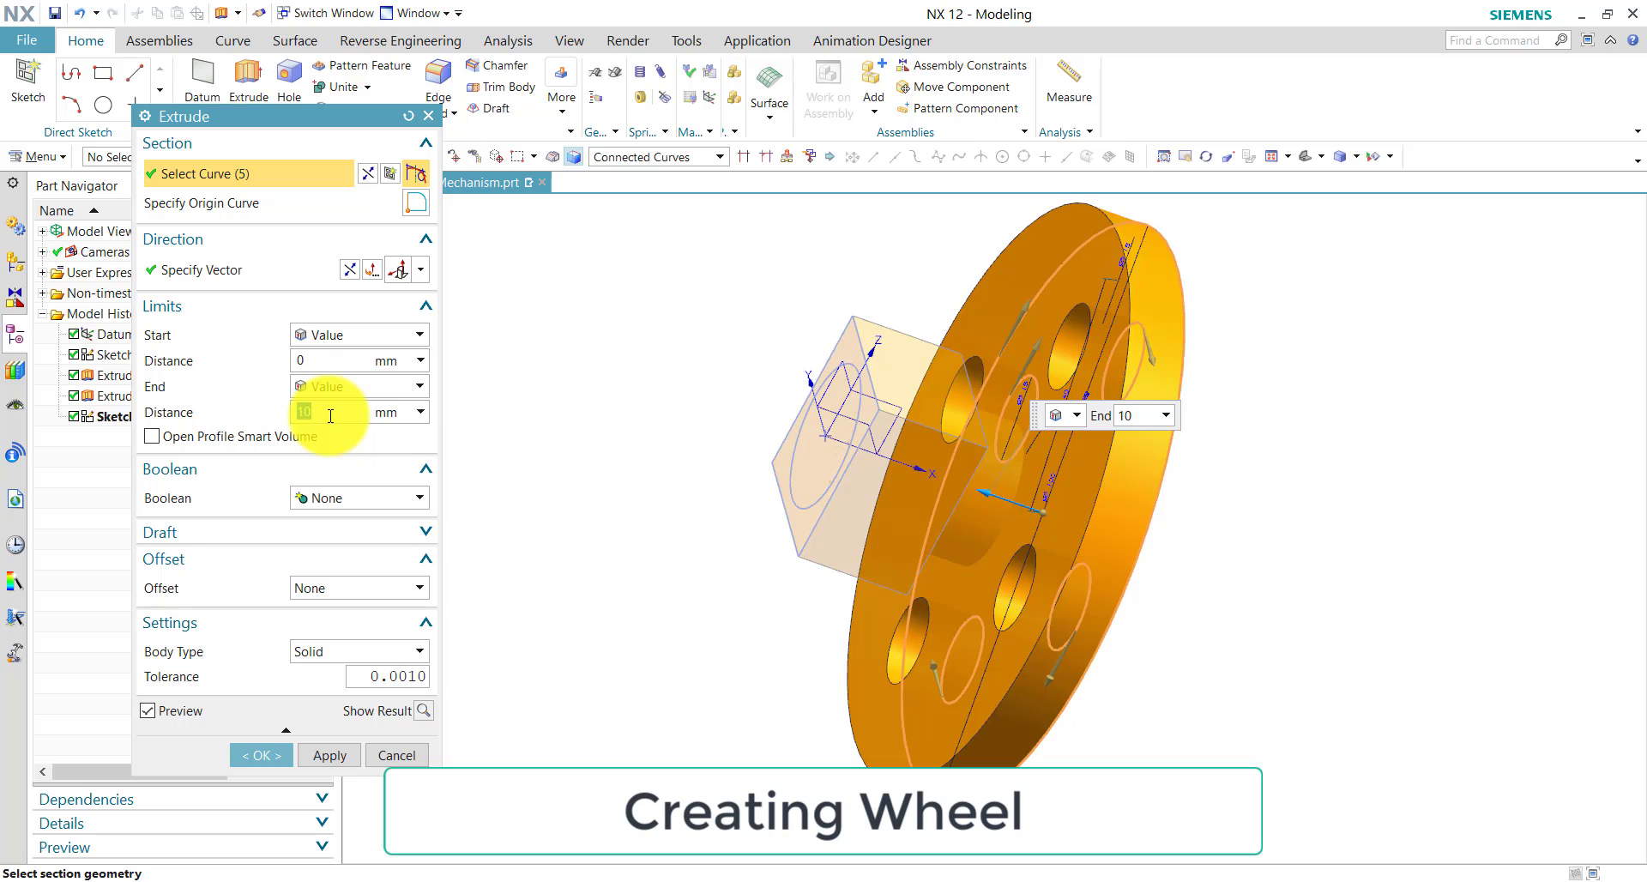
{"action": "middle_click_drag", "start_coordinate": [1238, 543], "coordinate": [1169, 507]}
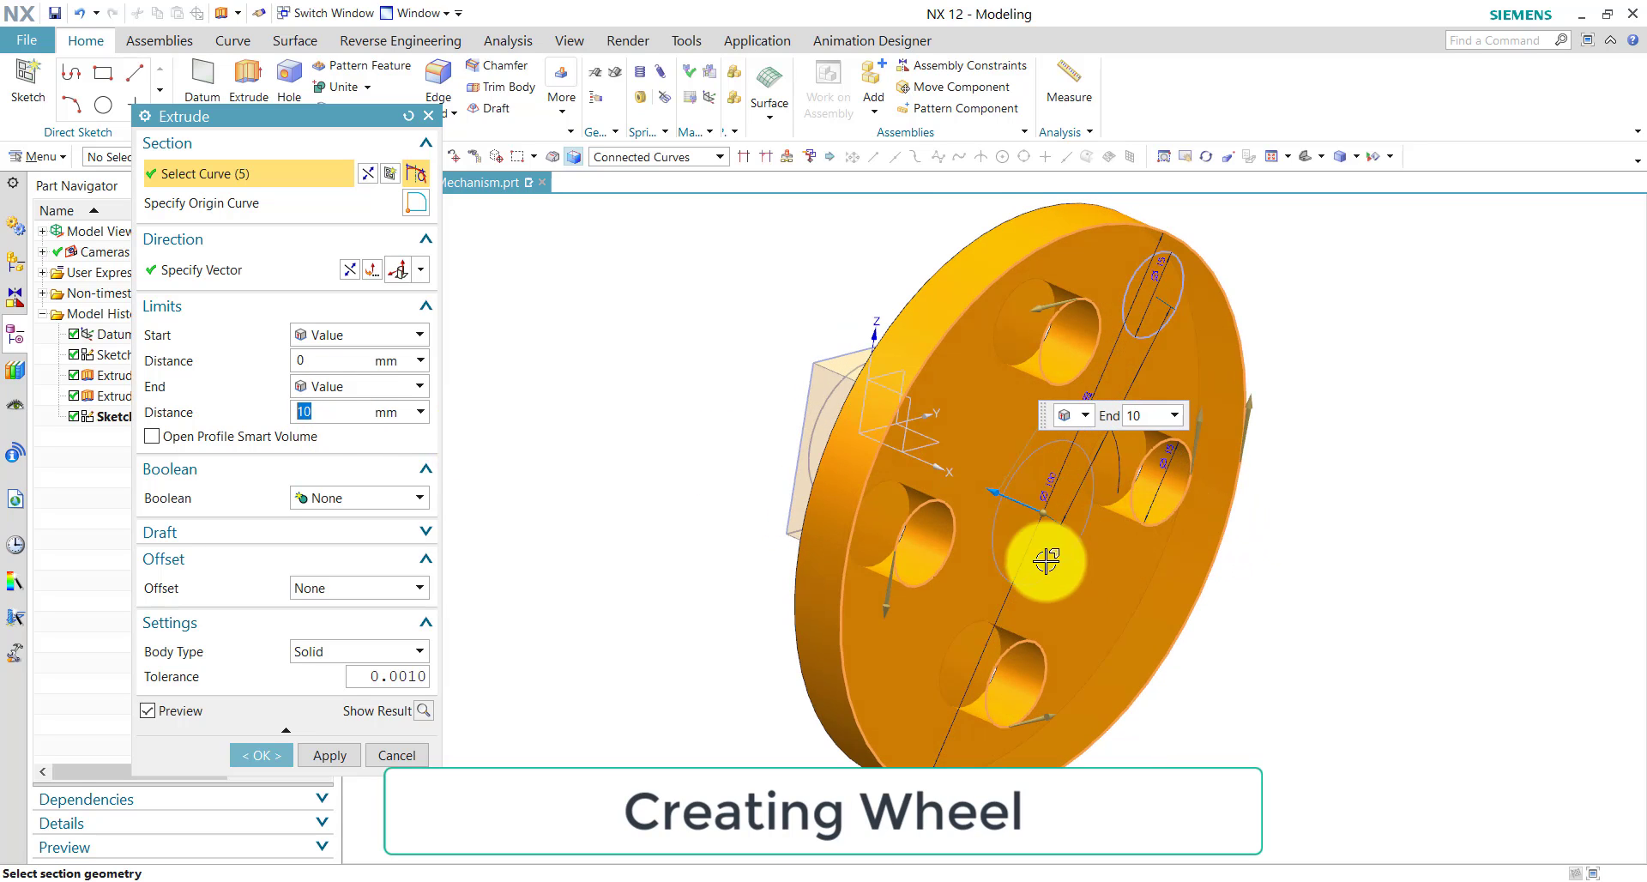
{"action": "left_click", "coordinate": [329, 755]}
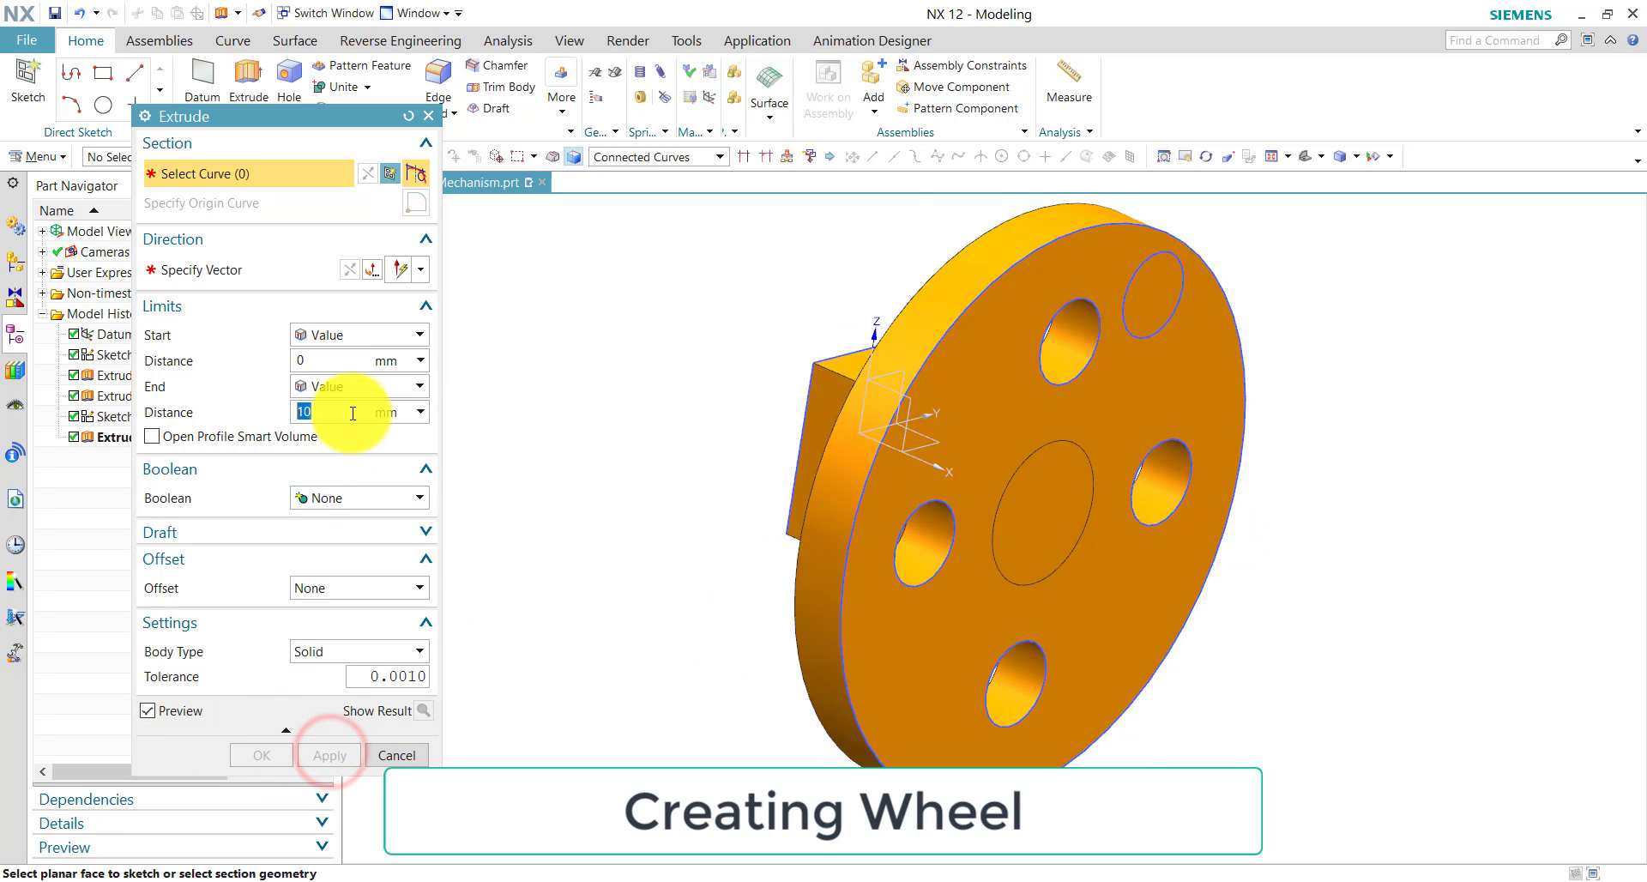
- Extrude the remaining 15 mm circle outward from the wheel's face by 15 mm to form the crank pin
{"action": "left_click", "coordinate": [1124, 304]}
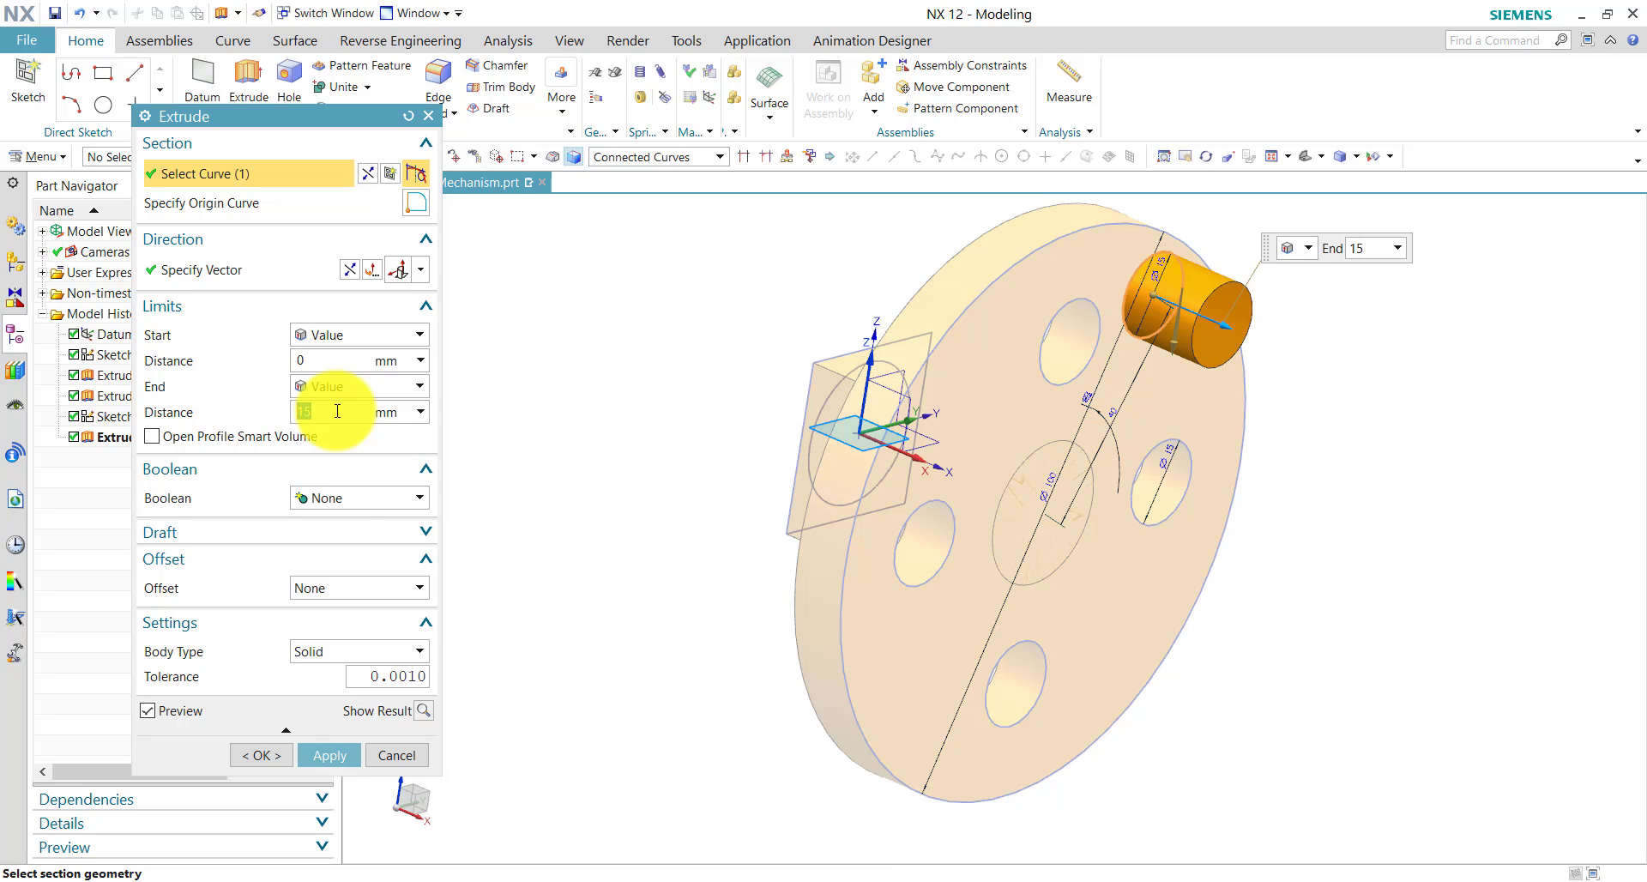
{"action": "left_click", "coordinate": [325, 755]}
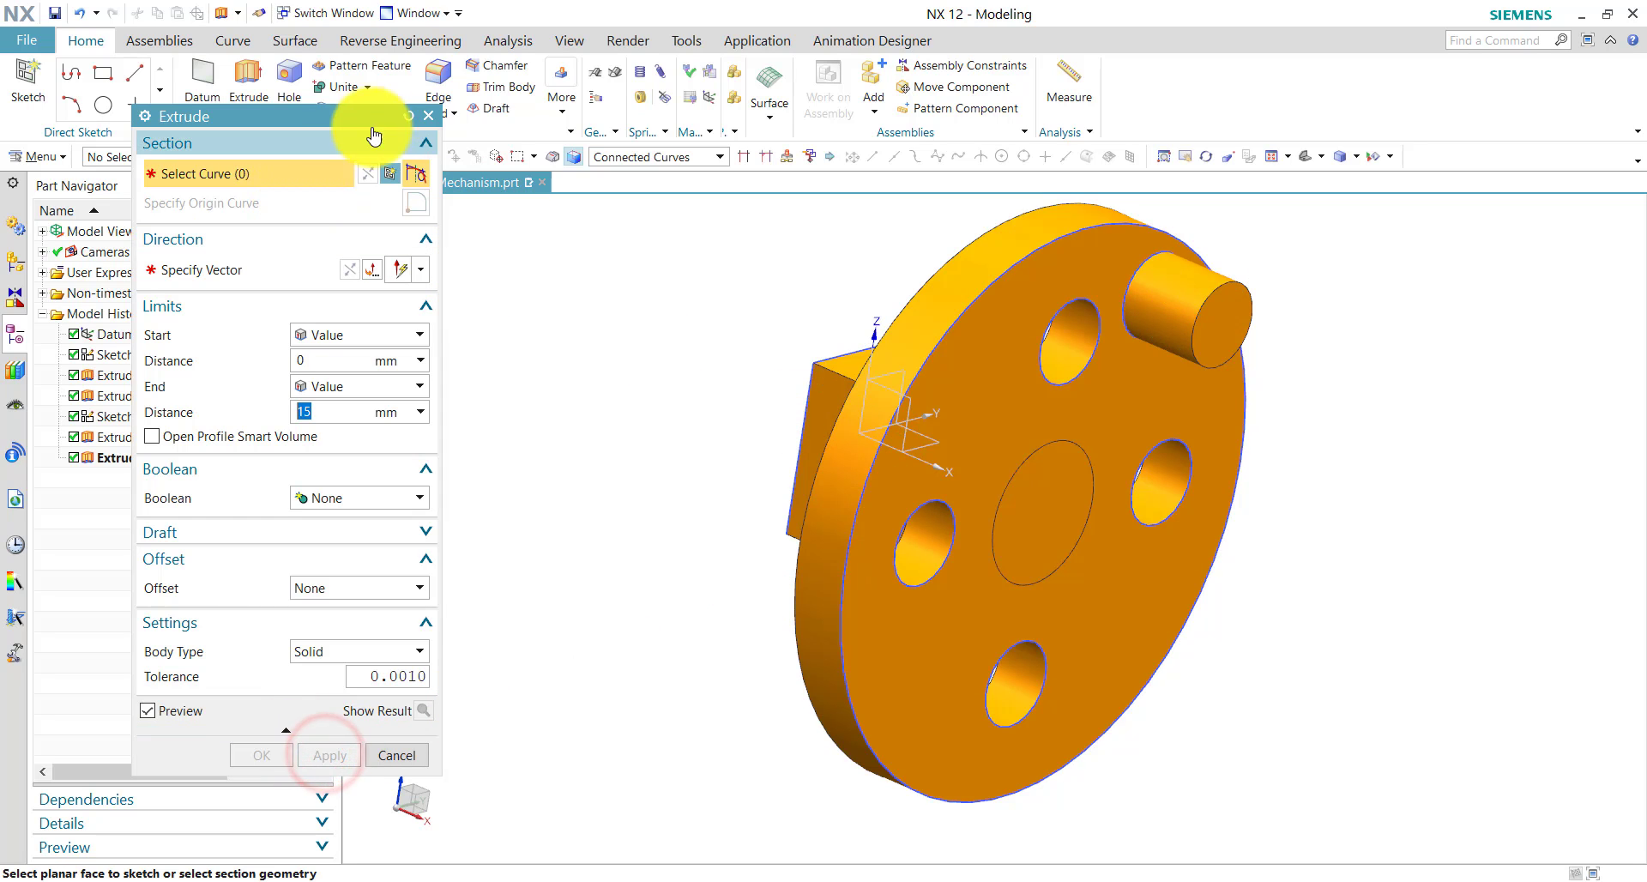
{"action": "left_click", "coordinate": [425, 117]}
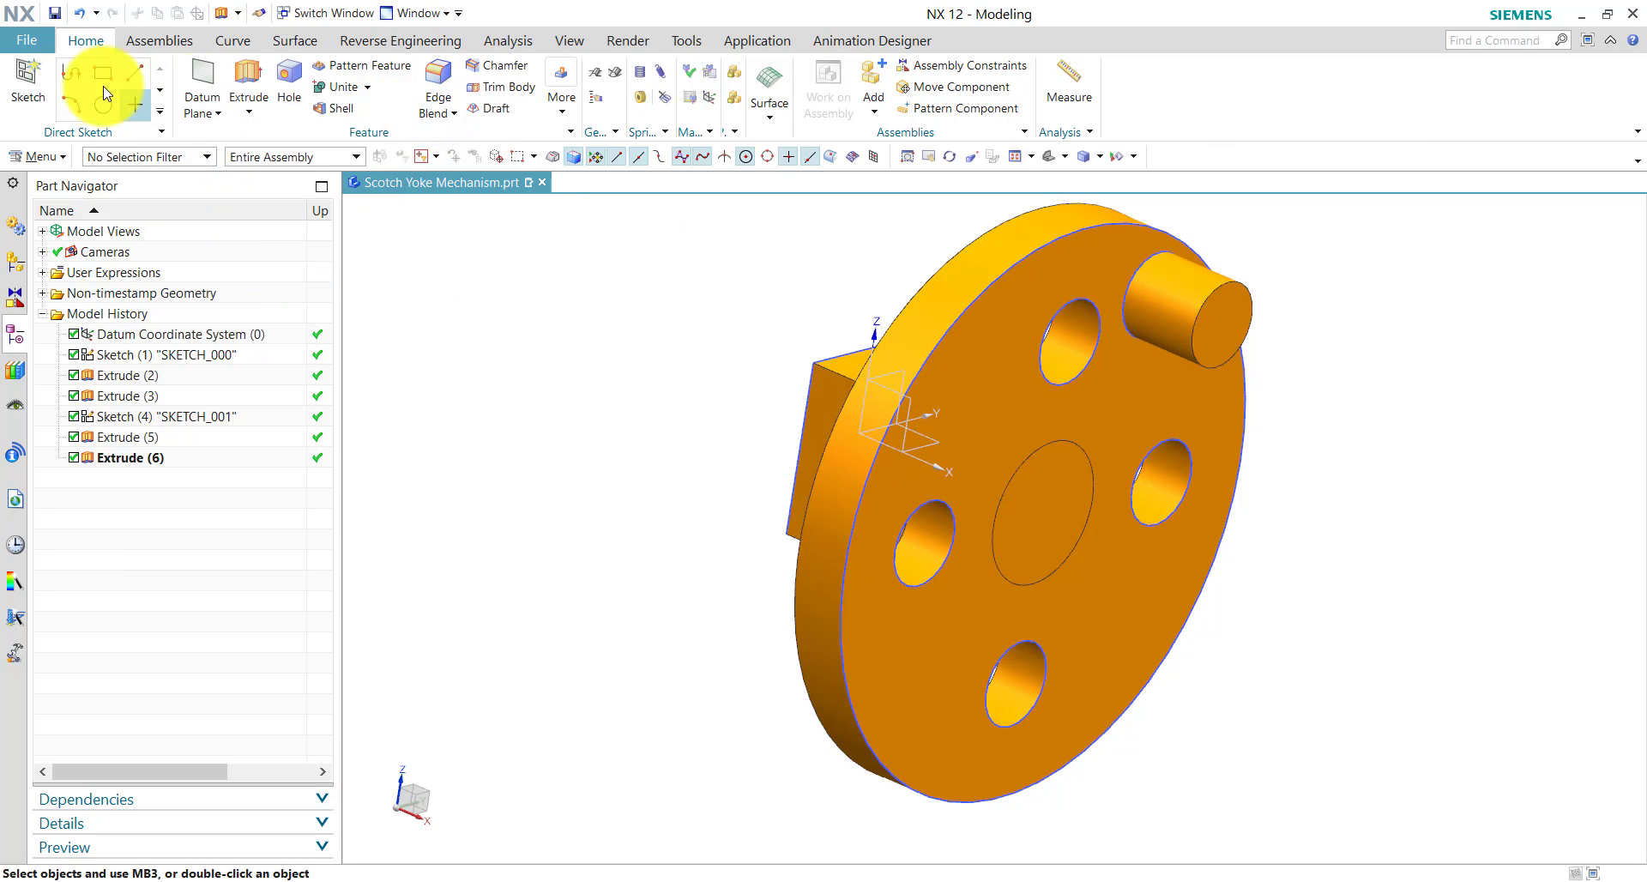
- Start a new sketch for the slider on the outer end face of the crank pin
{"action": "left_click", "coordinate": [29, 73]}
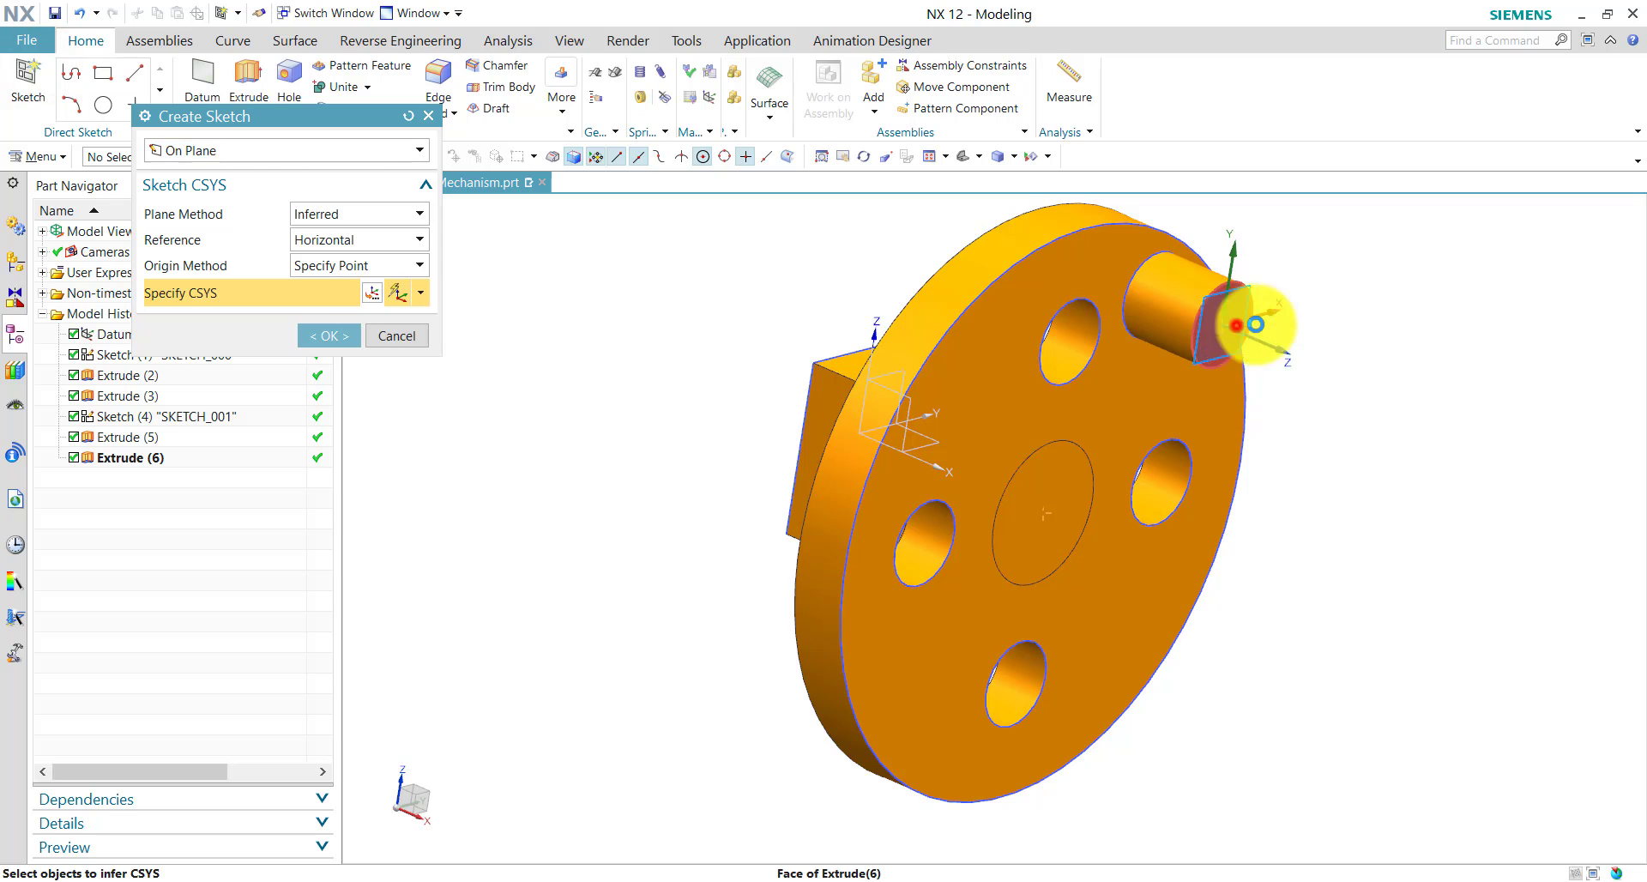
{"action": "left_click", "coordinate": [1239, 324]}
{"action": "left_click", "coordinate": [346, 339]}
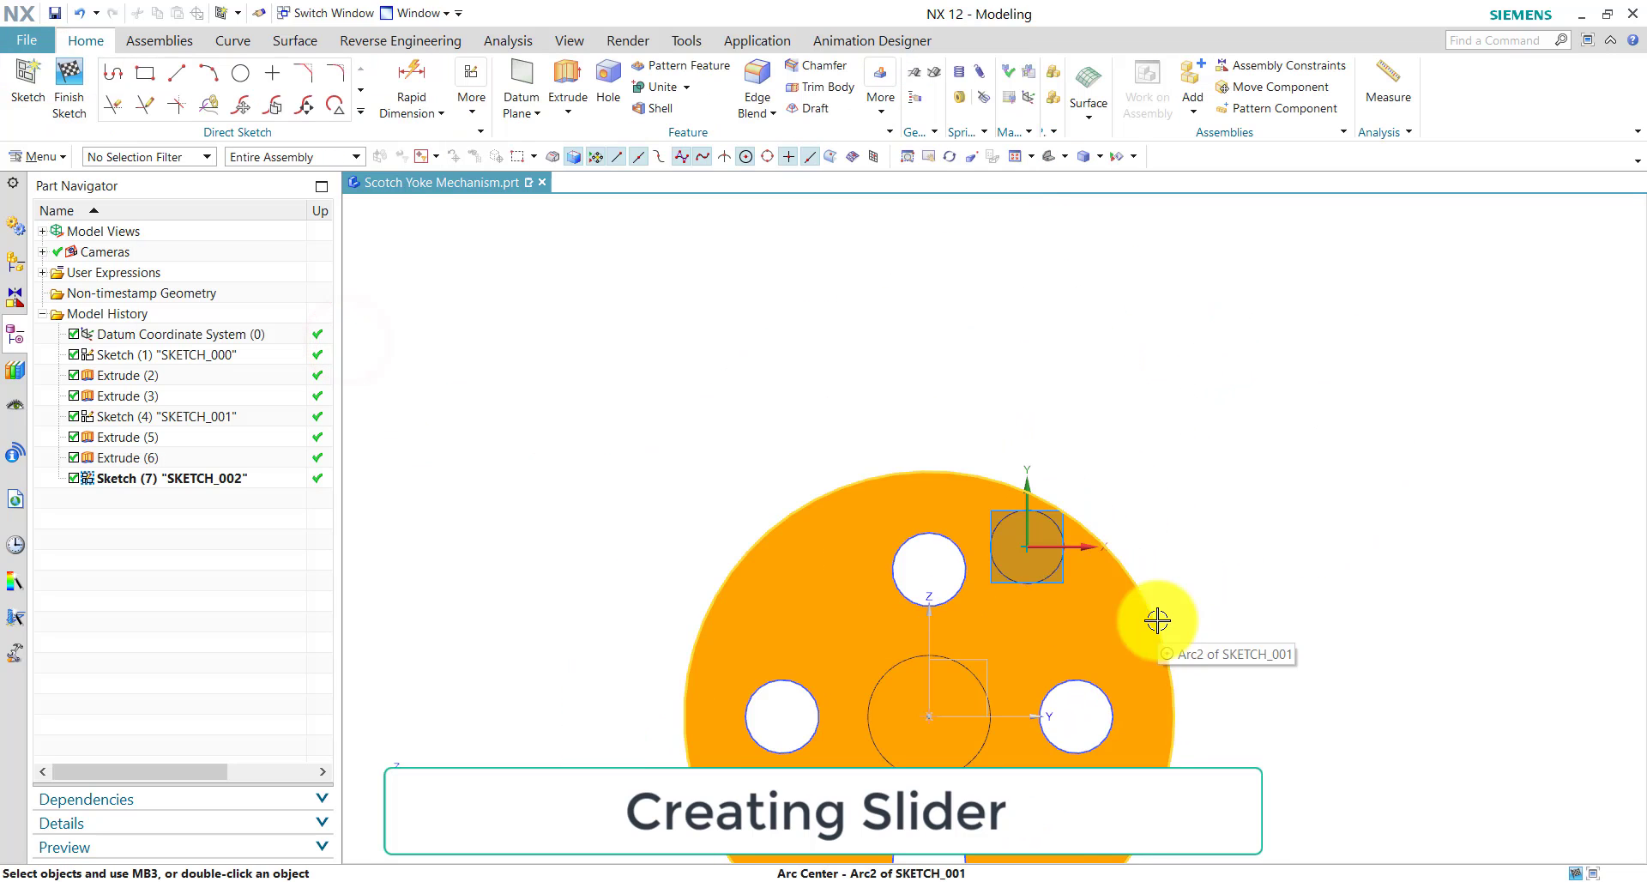
- Draw a two-point rectangle for the slider just above the crank pin, outside the wheel's rim
{"action": "left_click", "coordinate": [142, 74]}
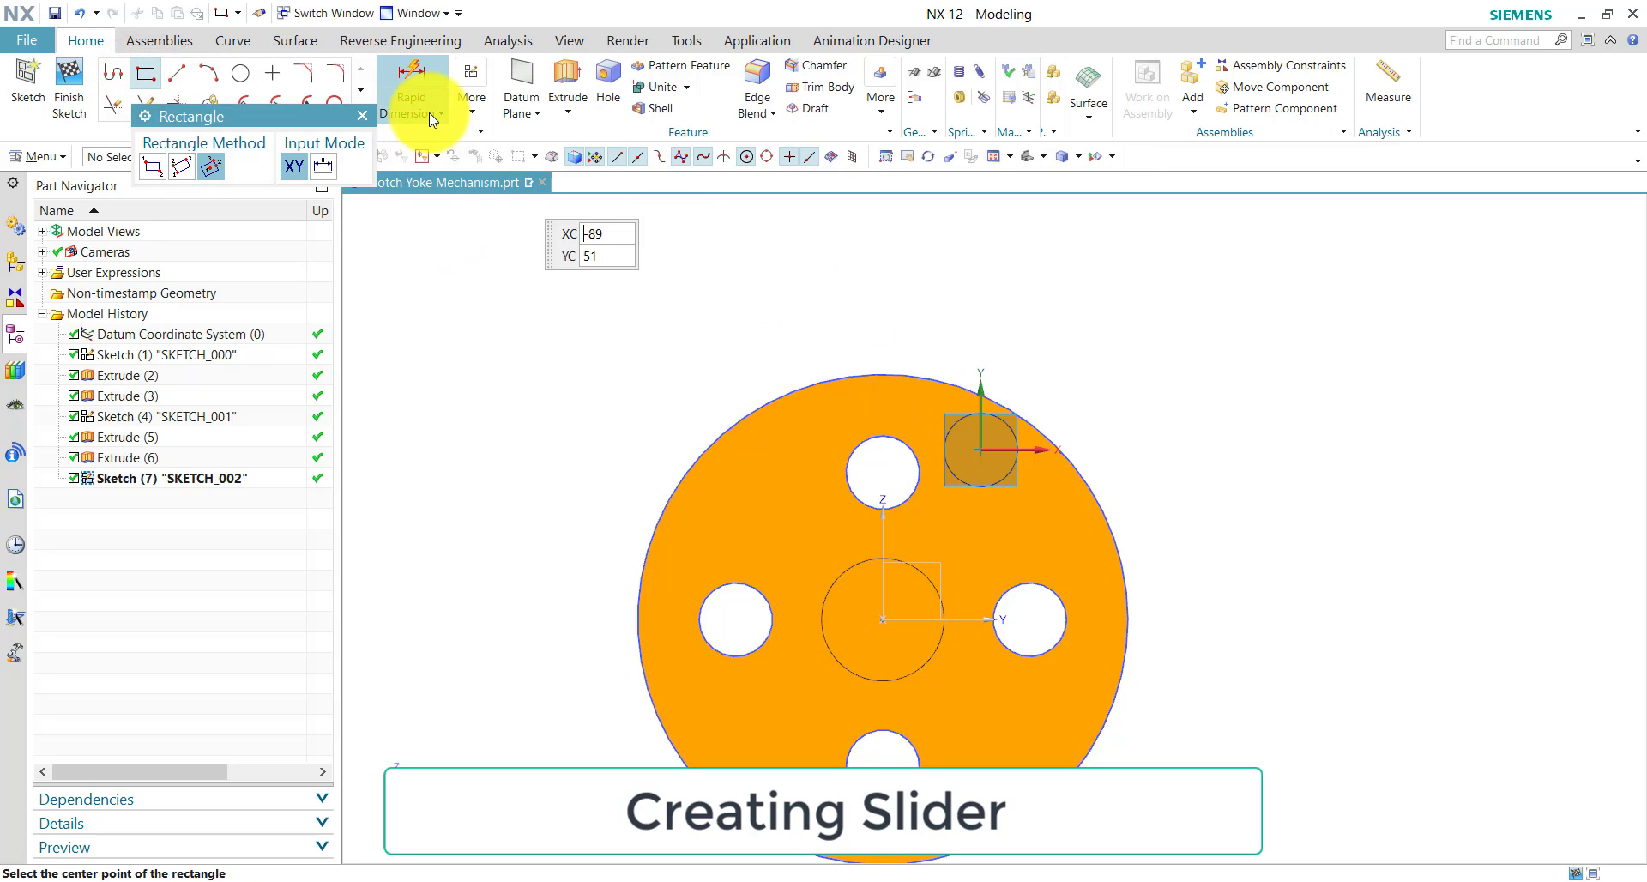
{"action": "left_click", "coordinate": [472, 96]}
{"action": "left_click", "coordinate": [739, 182]}
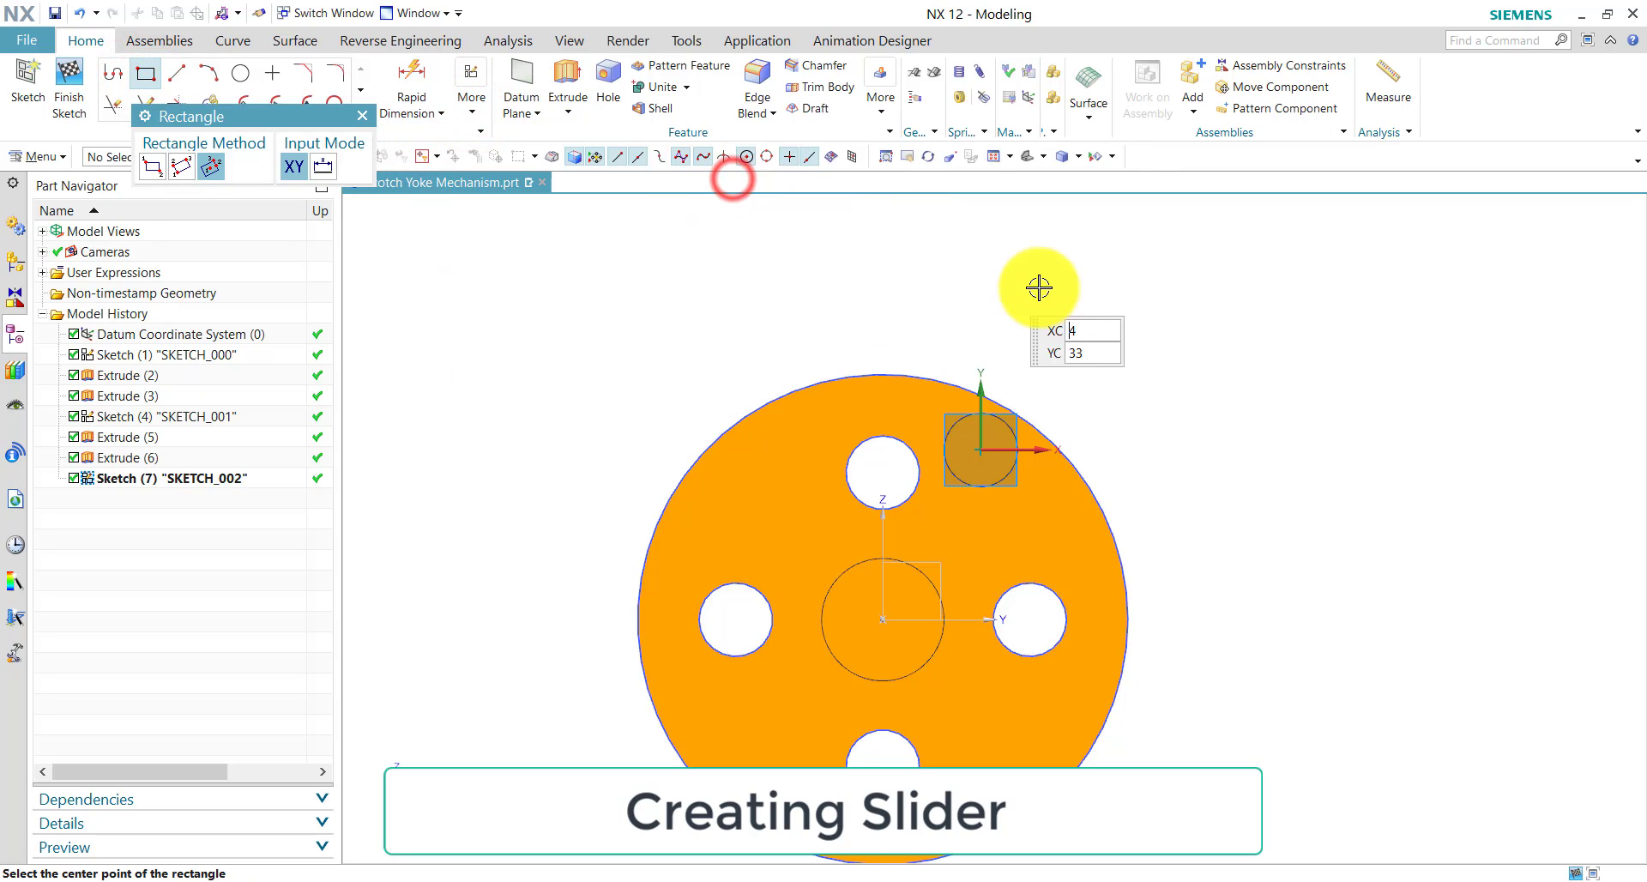
{"action": "left_click", "coordinate": [941, 267]}
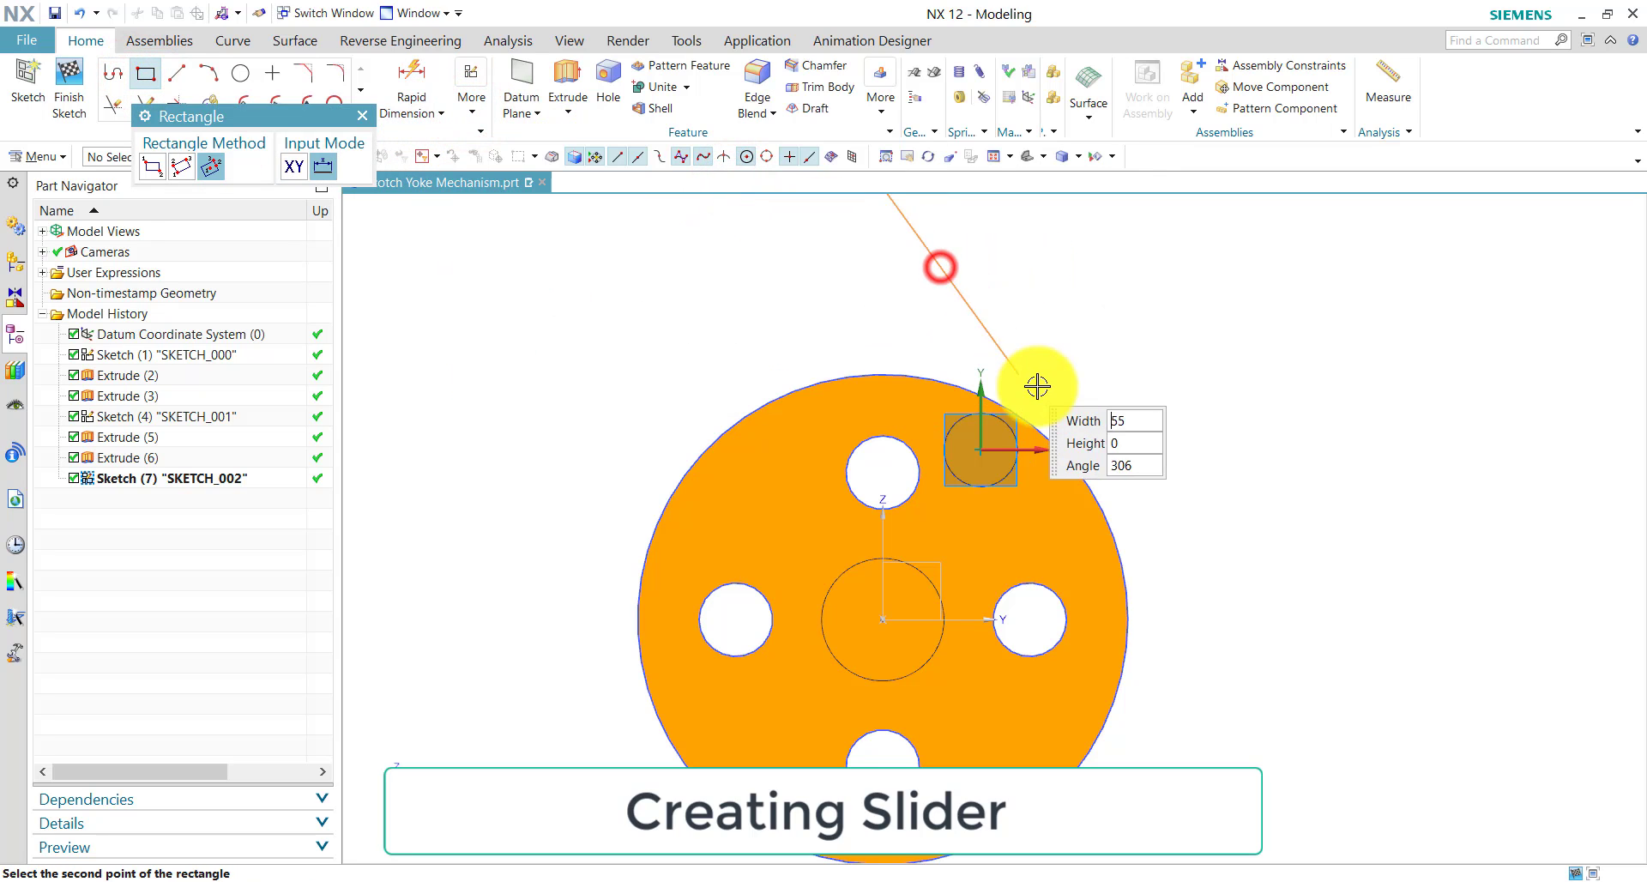
{"action": "left_click", "coordinate": [152, 168]}
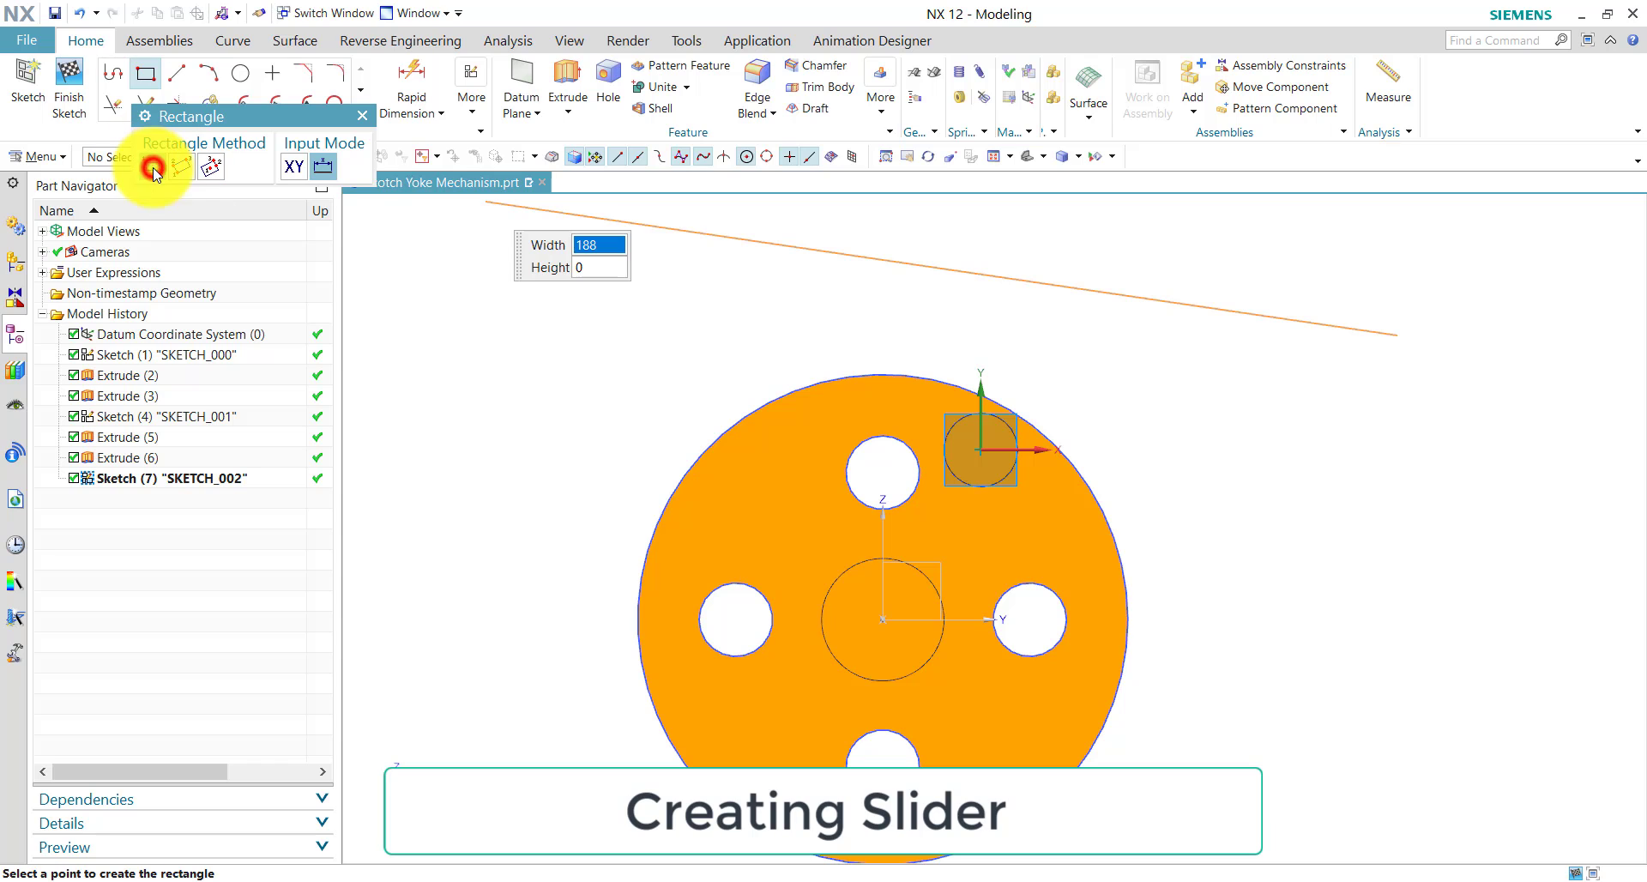
{"action": "left_click", "coordinate": [1045, 376]}
{"action": "left_click", "coordinate": [889, 232]}
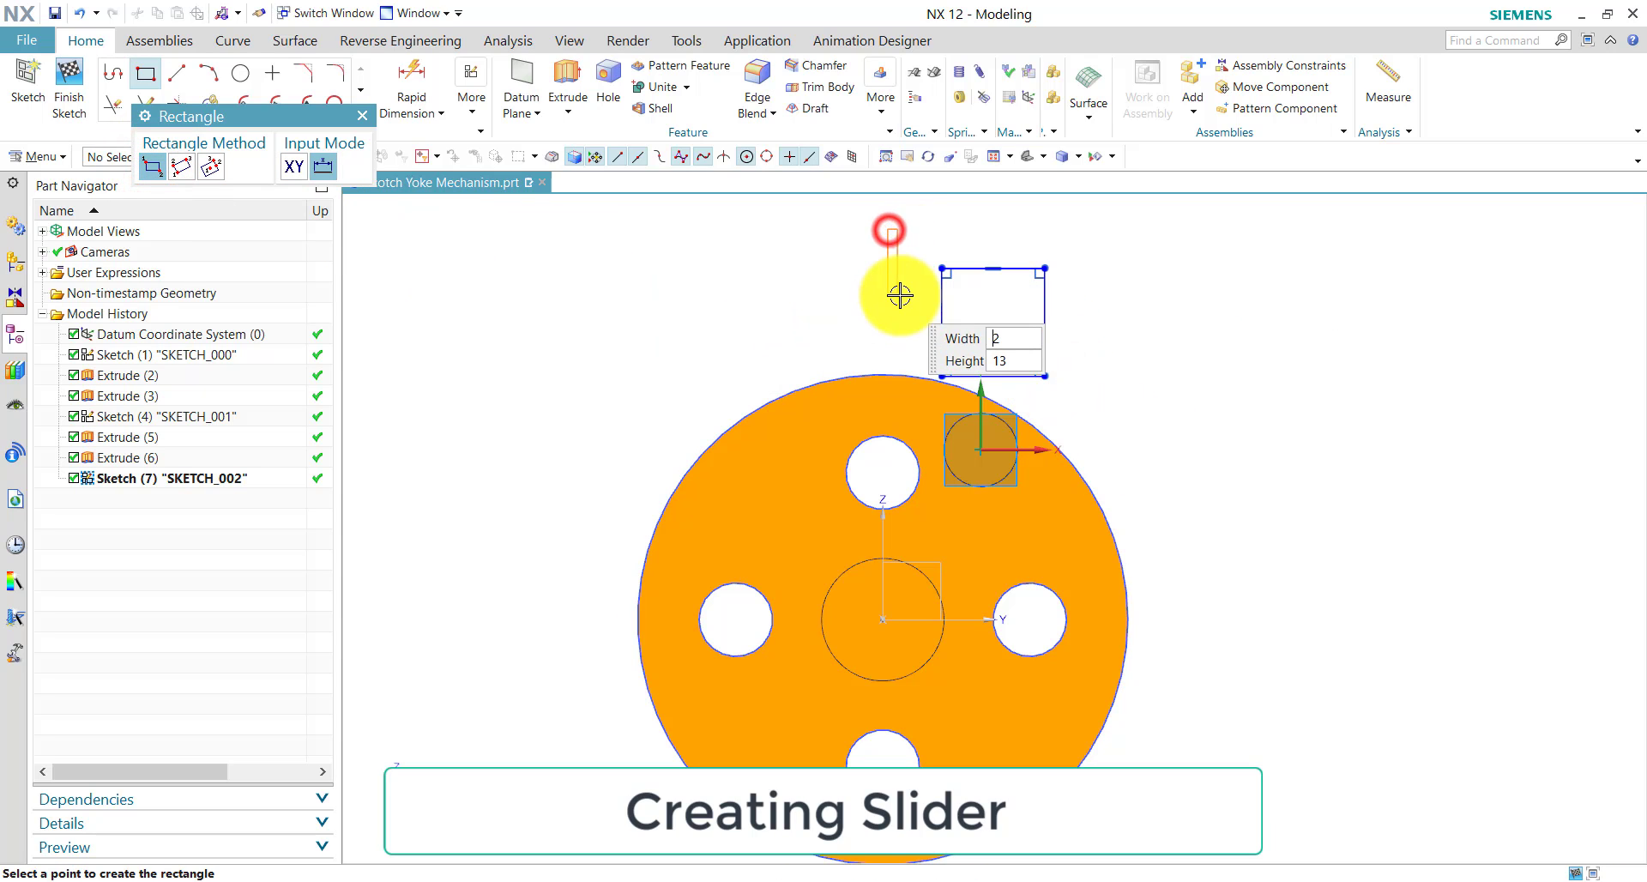
{"action": "left_click", "coordinate": [362, 117]}
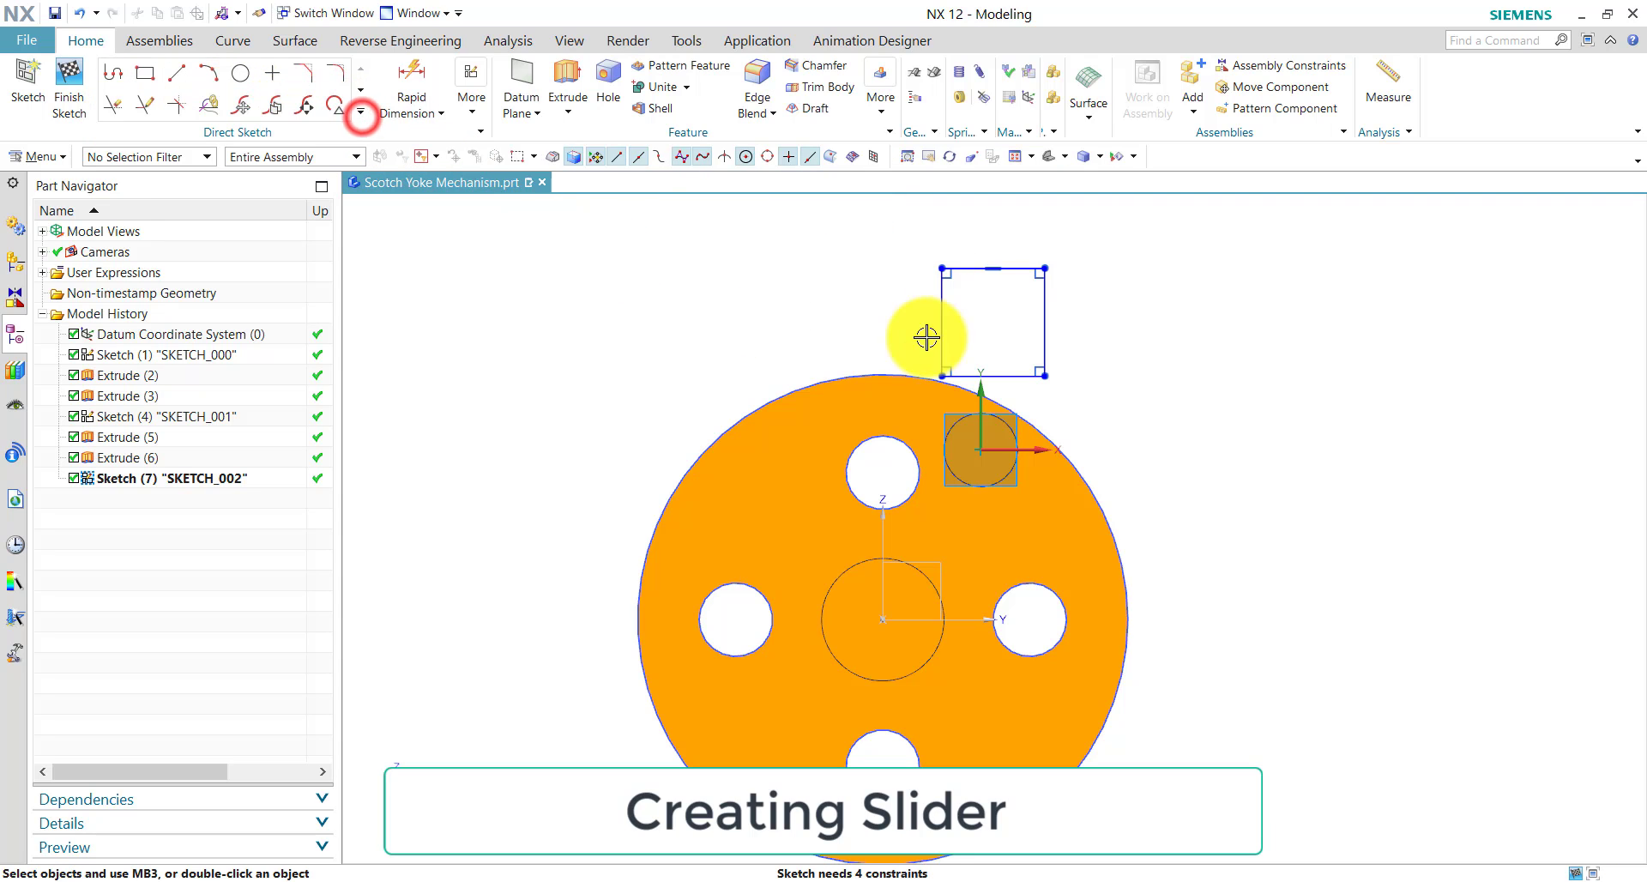
- Constrain the midpoint of the rectangle's top edge to align vertically with the crank pin's centre
{"action": "left_click", "coordinate": [464, 119]}
{"action": "left_click", "coordinate": [524, 224]}
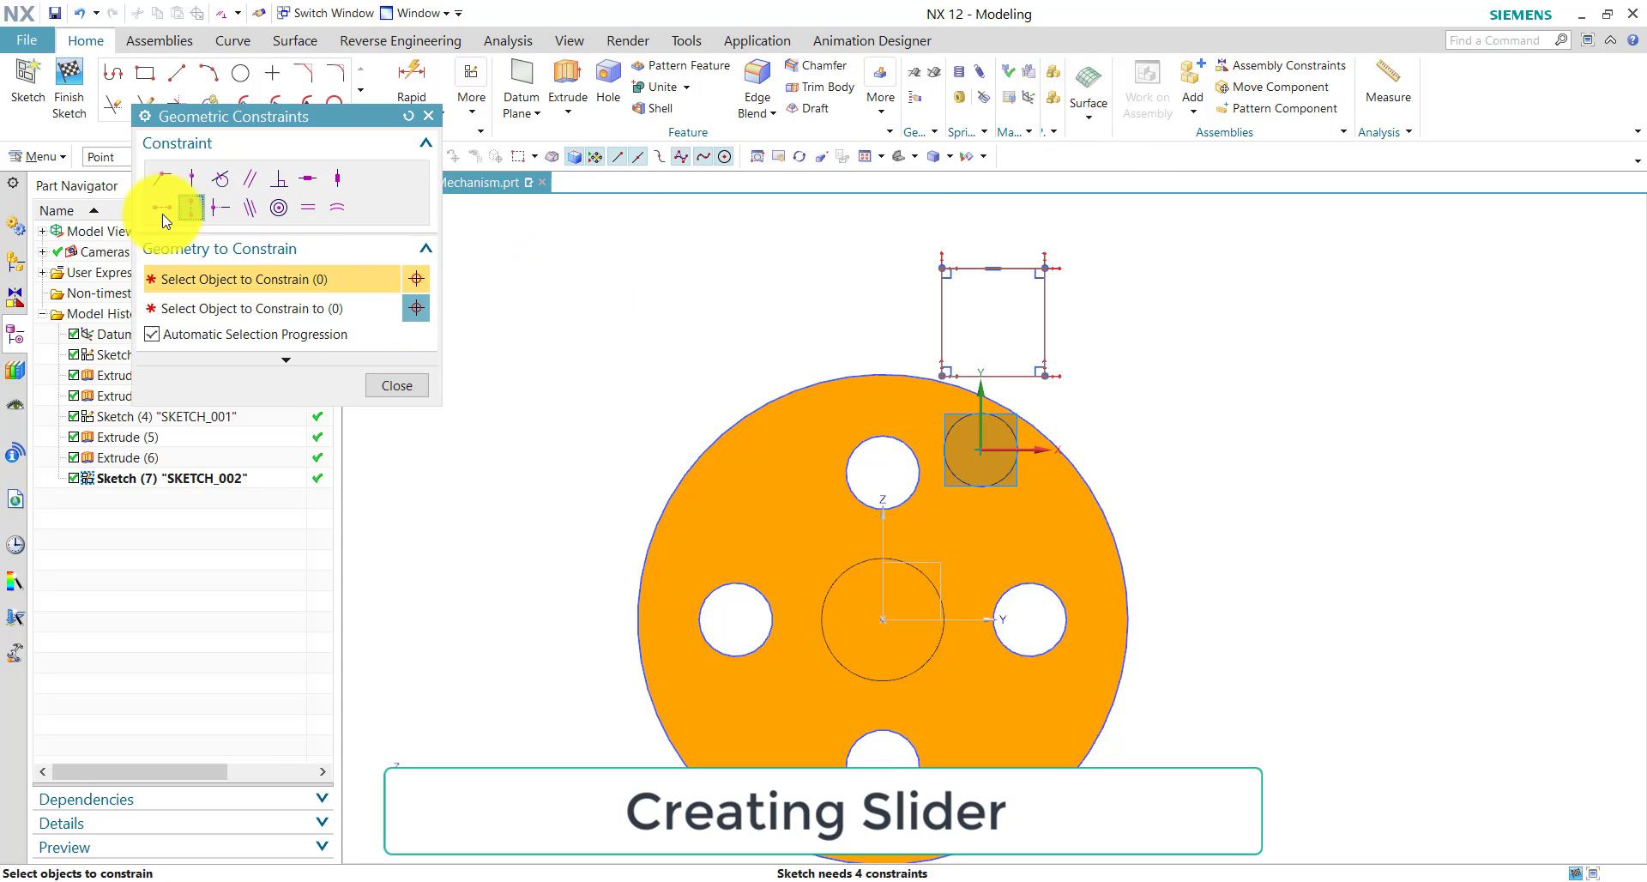
{"action": "left_click", "coordinate": [993, 268]}
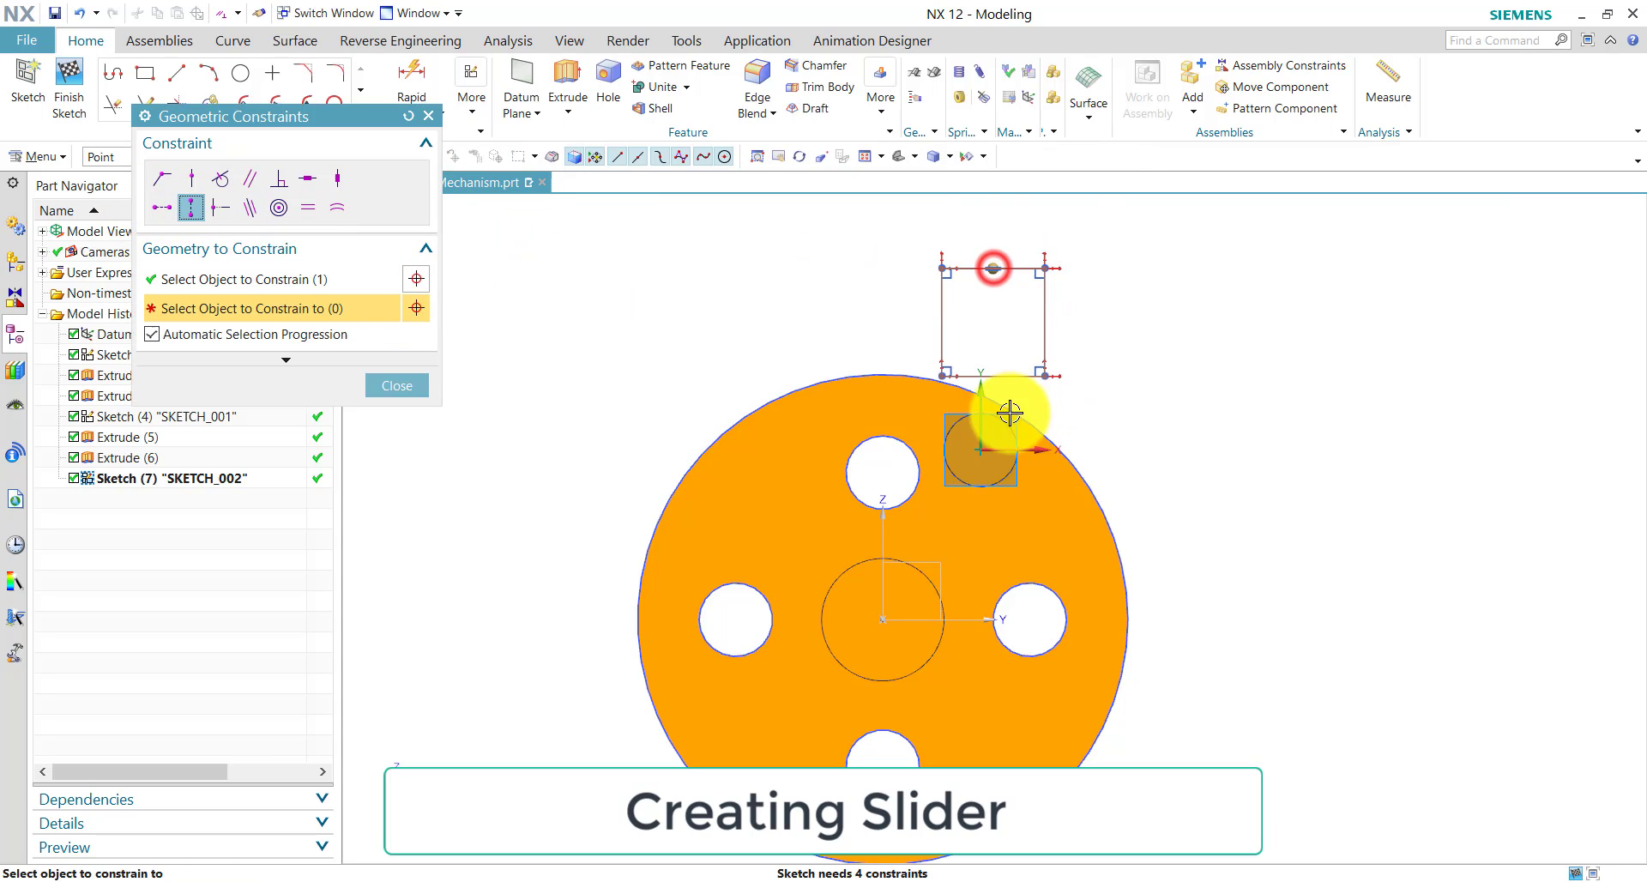
{"action": "left_click", "coordinate": [982, 447]}
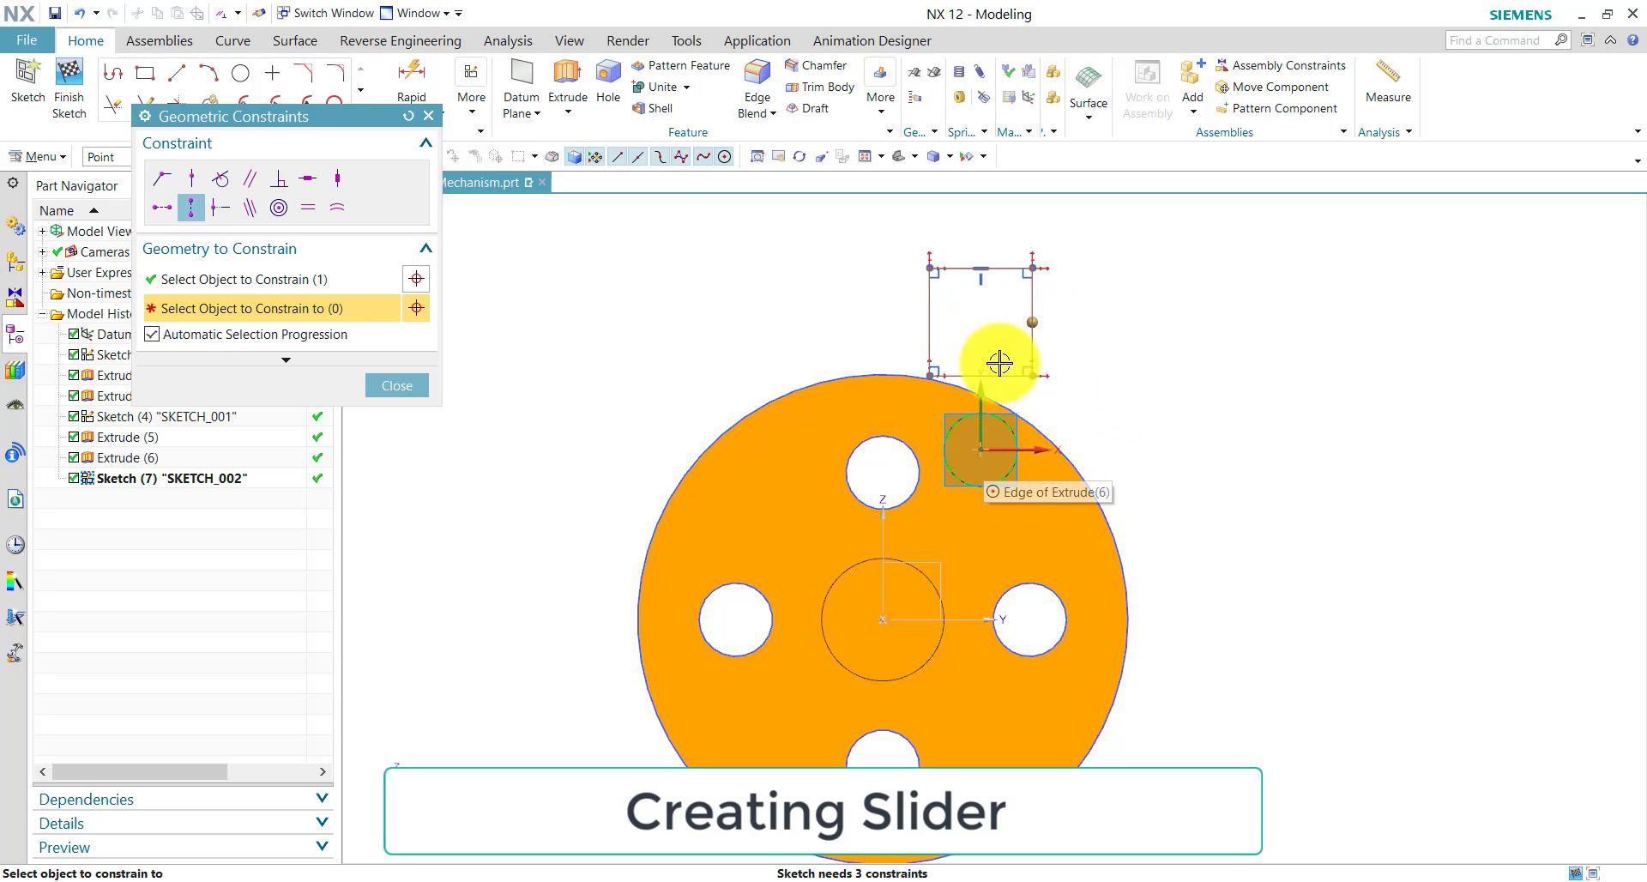
{"action": "left_click", "coordinate": [392, 384]}
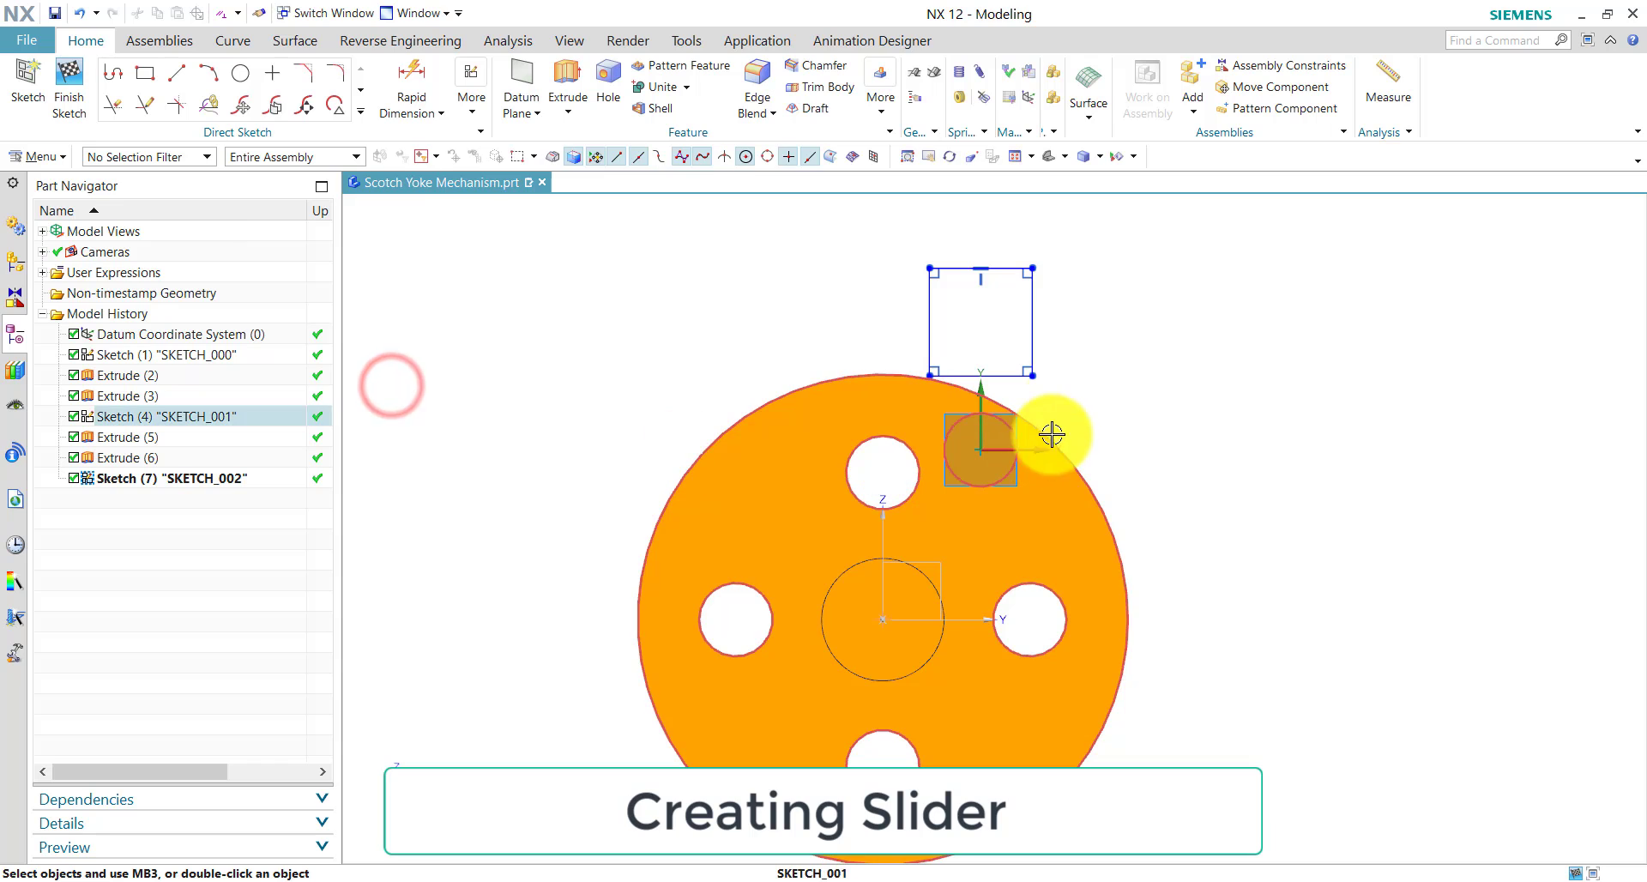
- Dimension the vertical distance from the slider rectangle's top edge to the crank pin's centre as 15 mm
{"action": "left_click", "coordinate": [412, 73]}
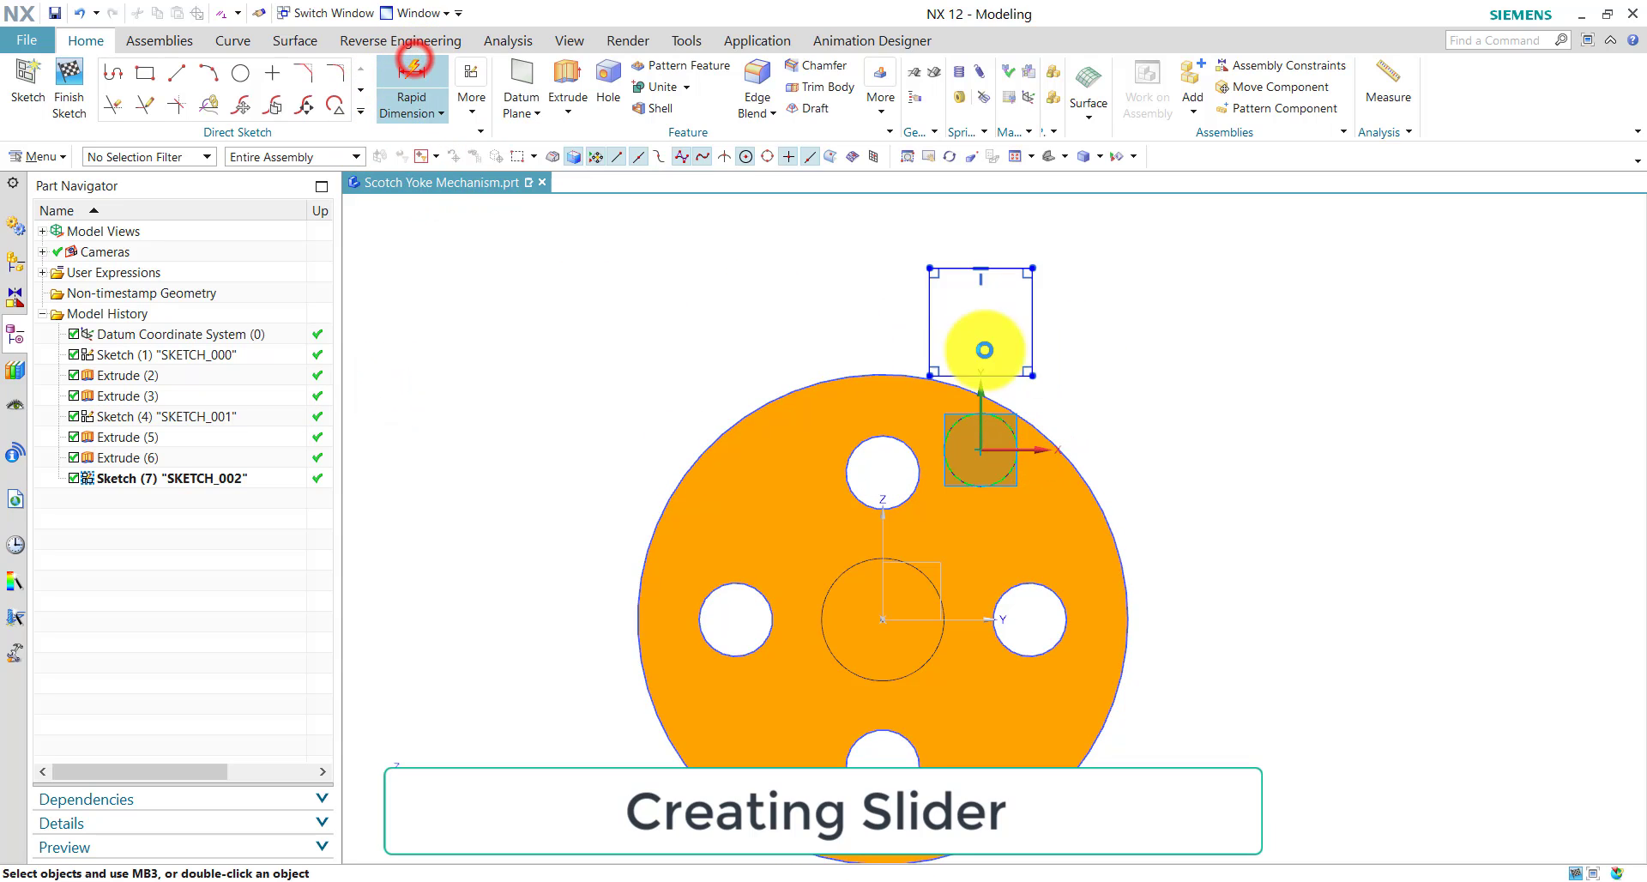
{"action": "left_click", "coordinate": [1013, 267]}
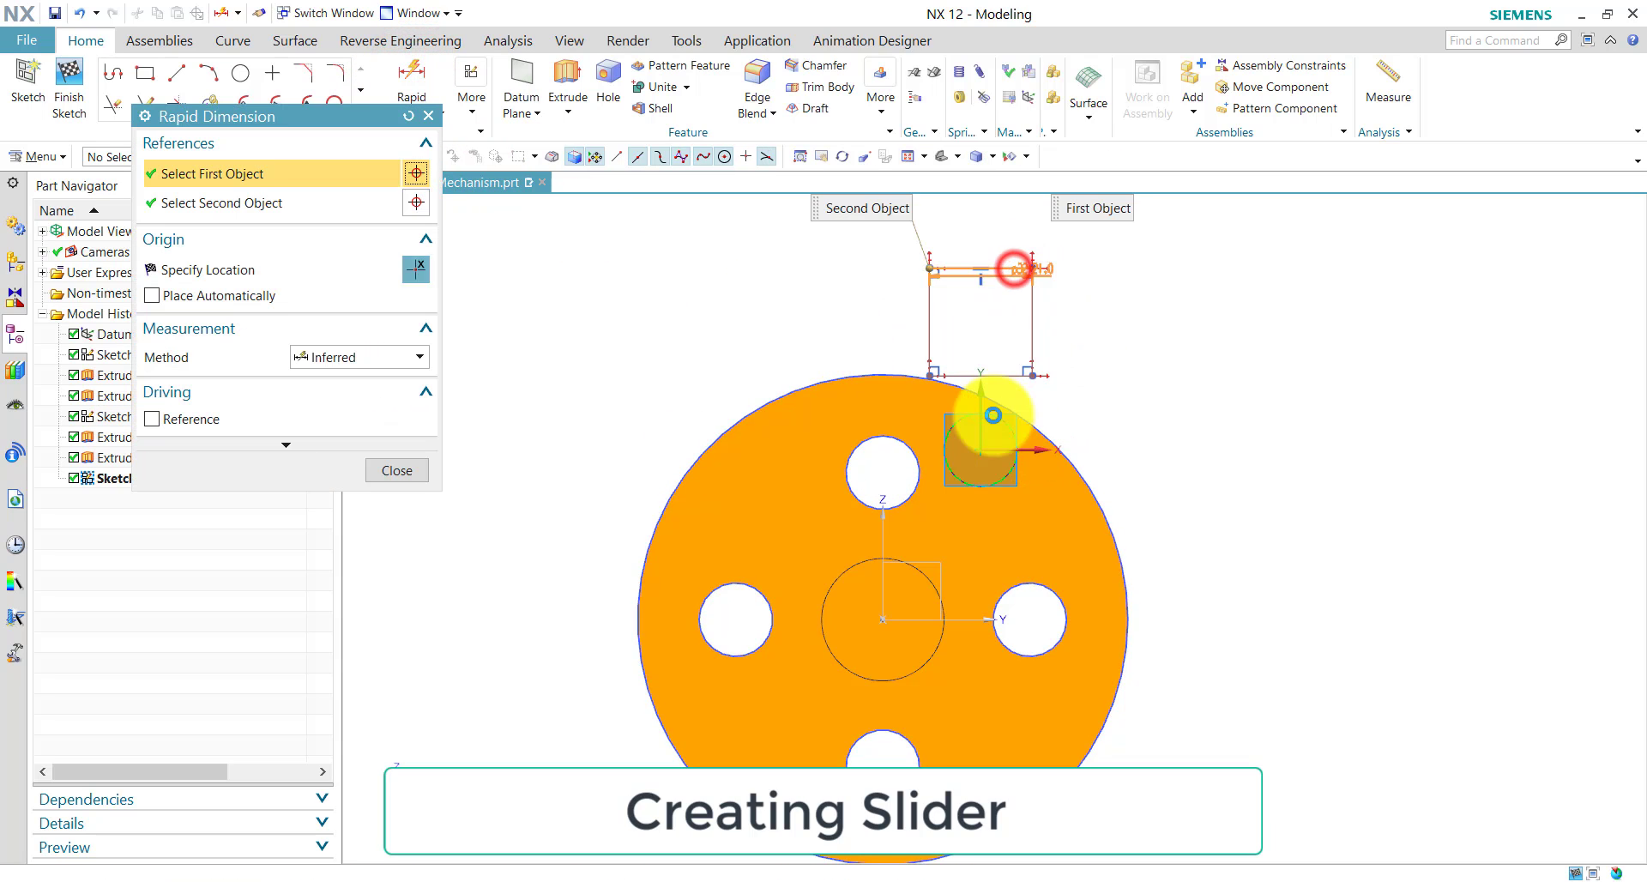
{"action": "left_click", "coordinate": [980, 449]}
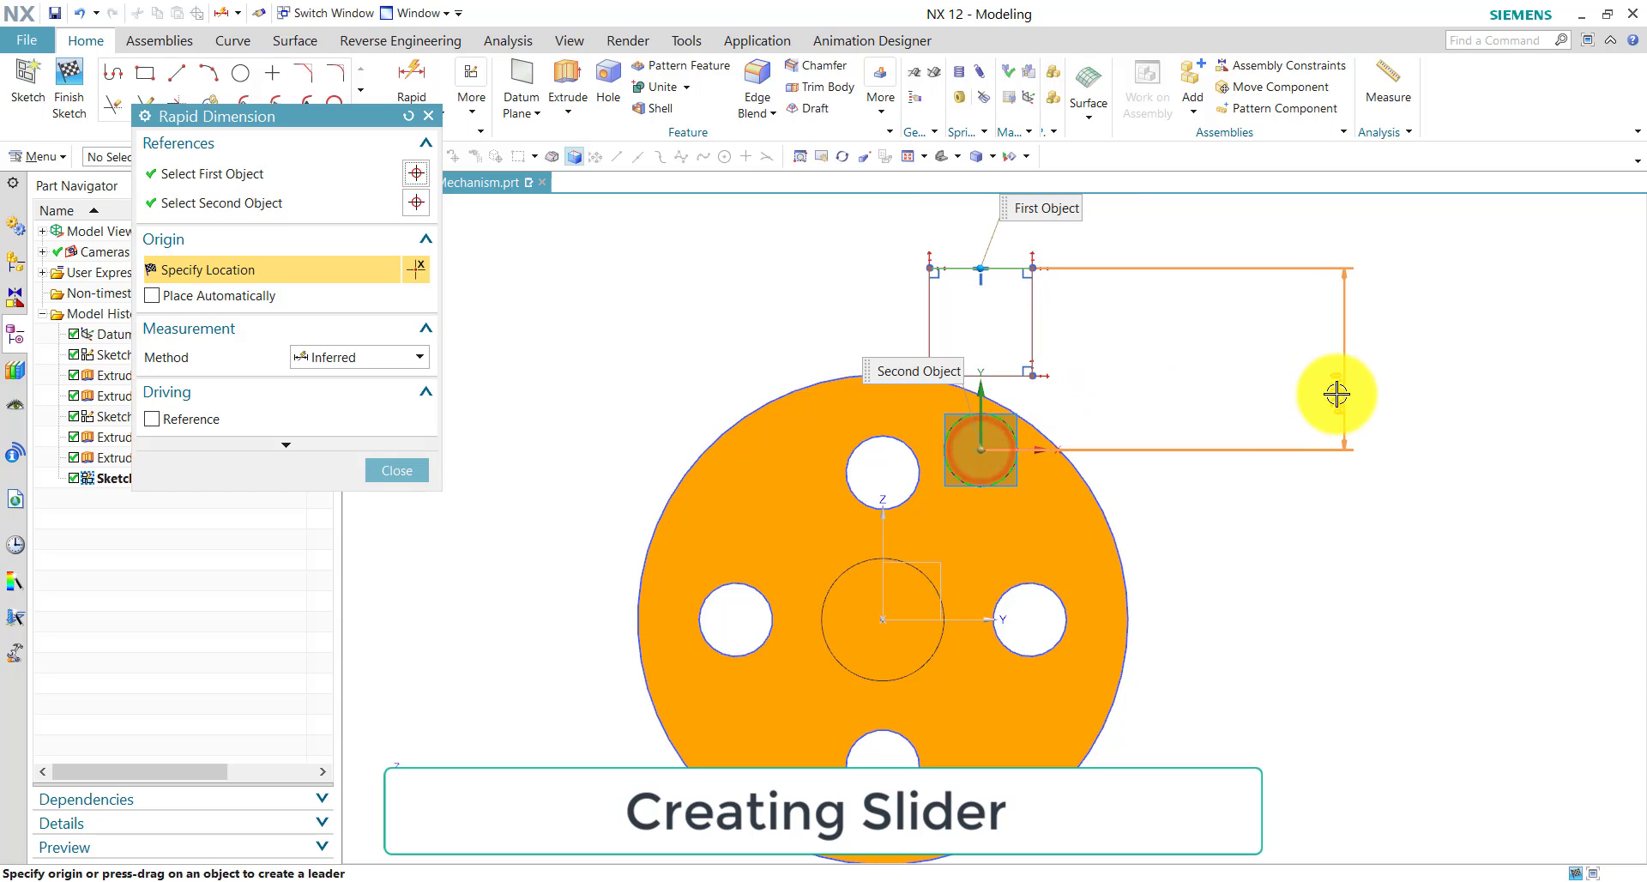
{"action": "left_click", "coordinate": [1337, 394]}
{"action": "type", "text": "15"}
{"action": "key", "text": "Return"}
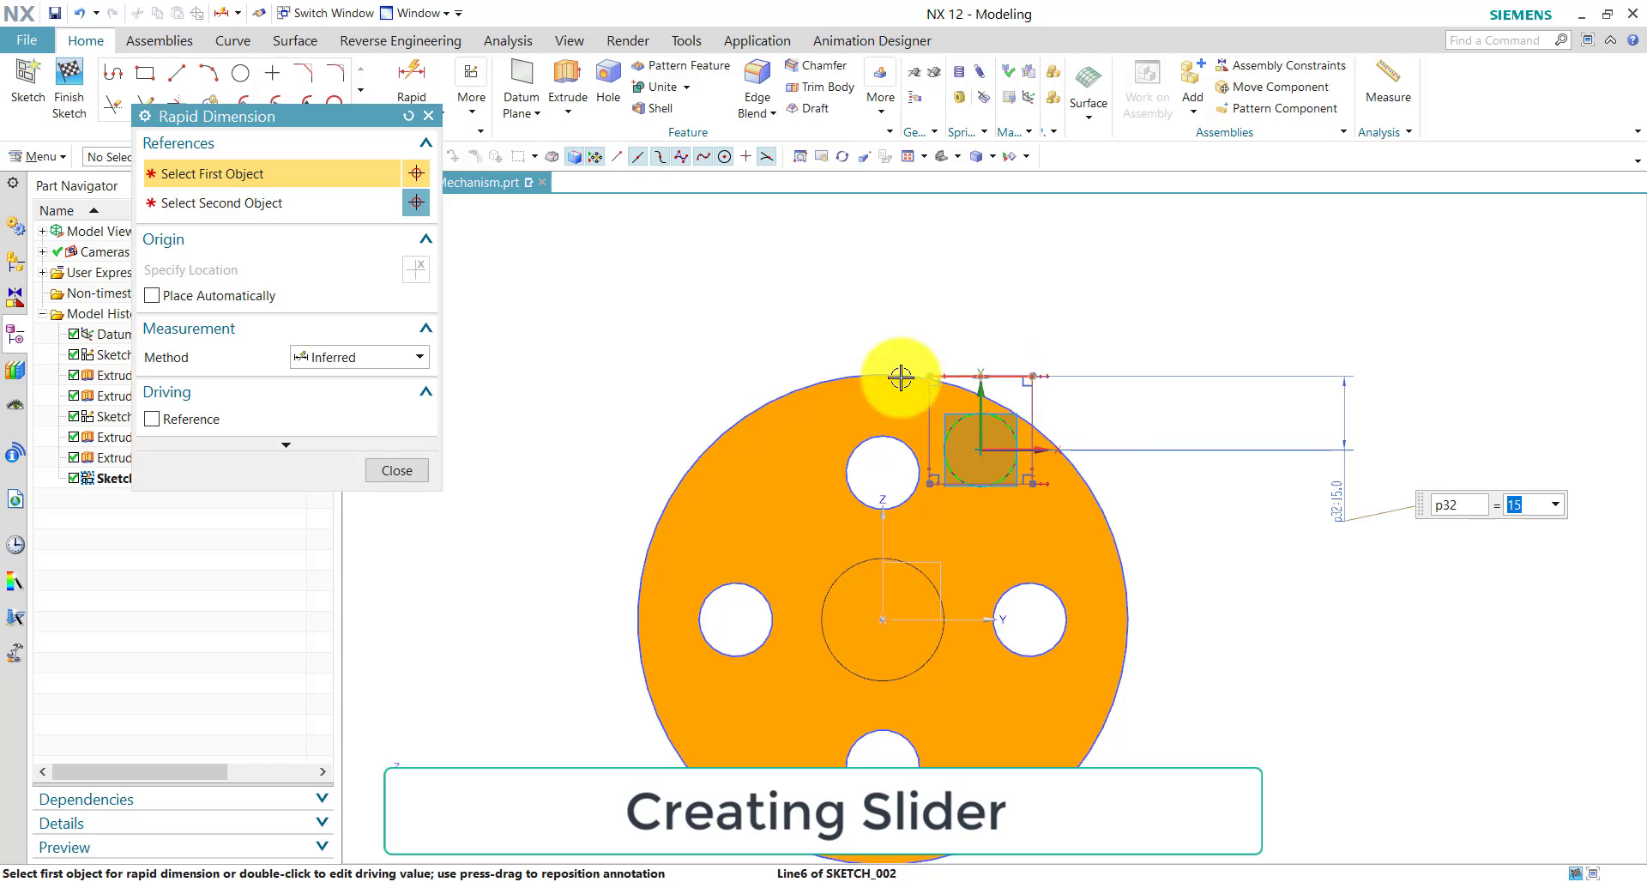
- Dimension the slider rectangle's top edge to a width of 15 mm
{"action": "left_click", "coordinate": [1007, 376]}
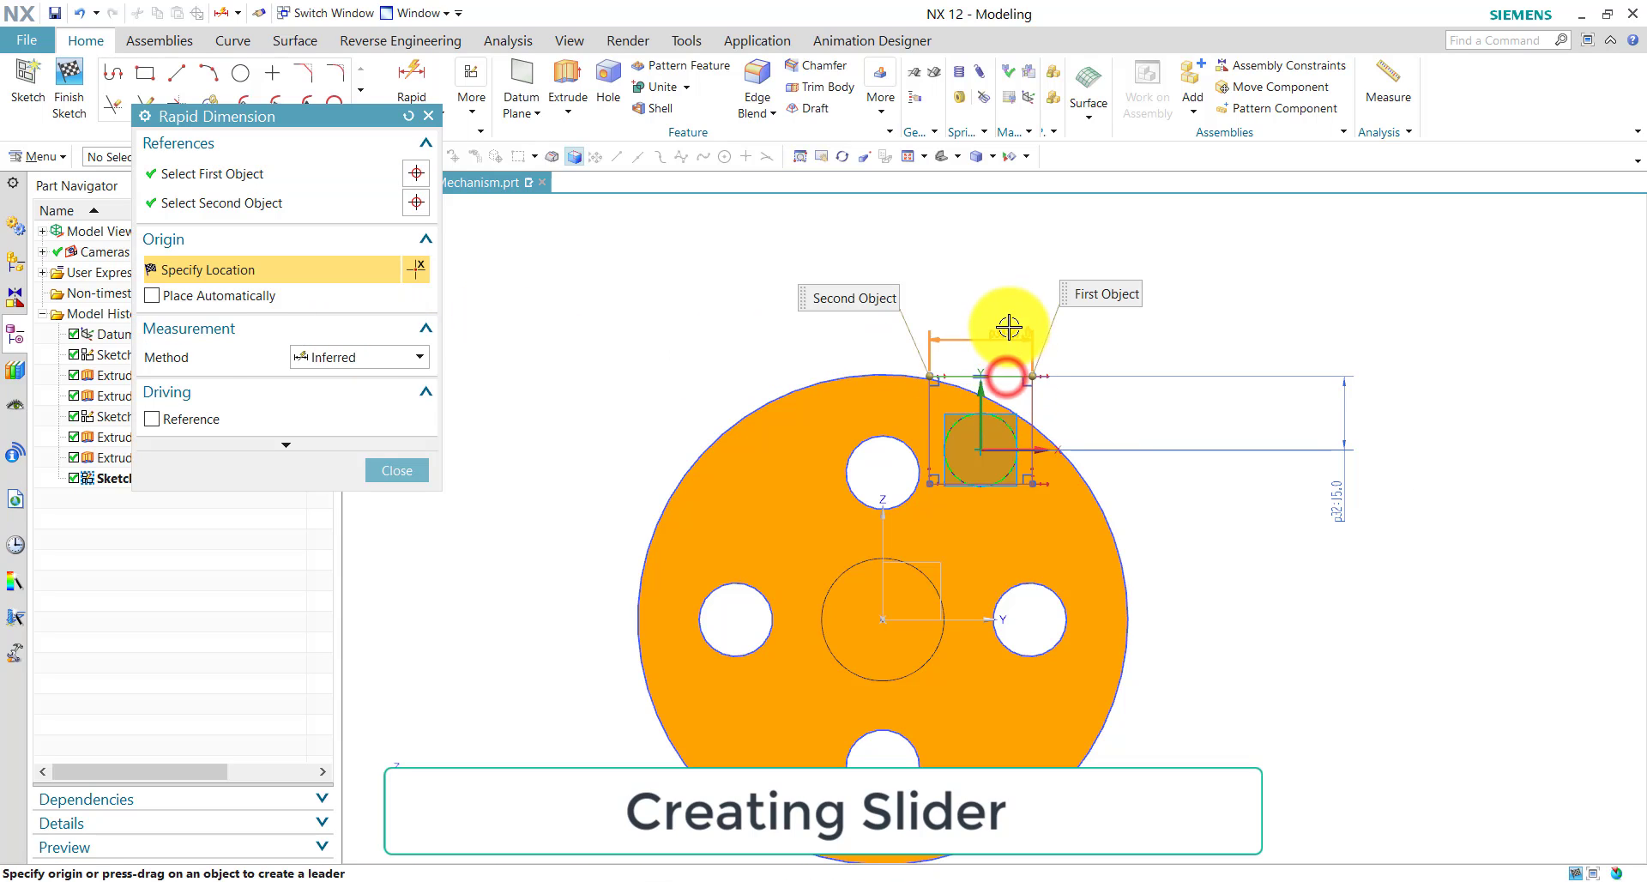
{"action": "left_click", "coordinate": [1019, 276]}
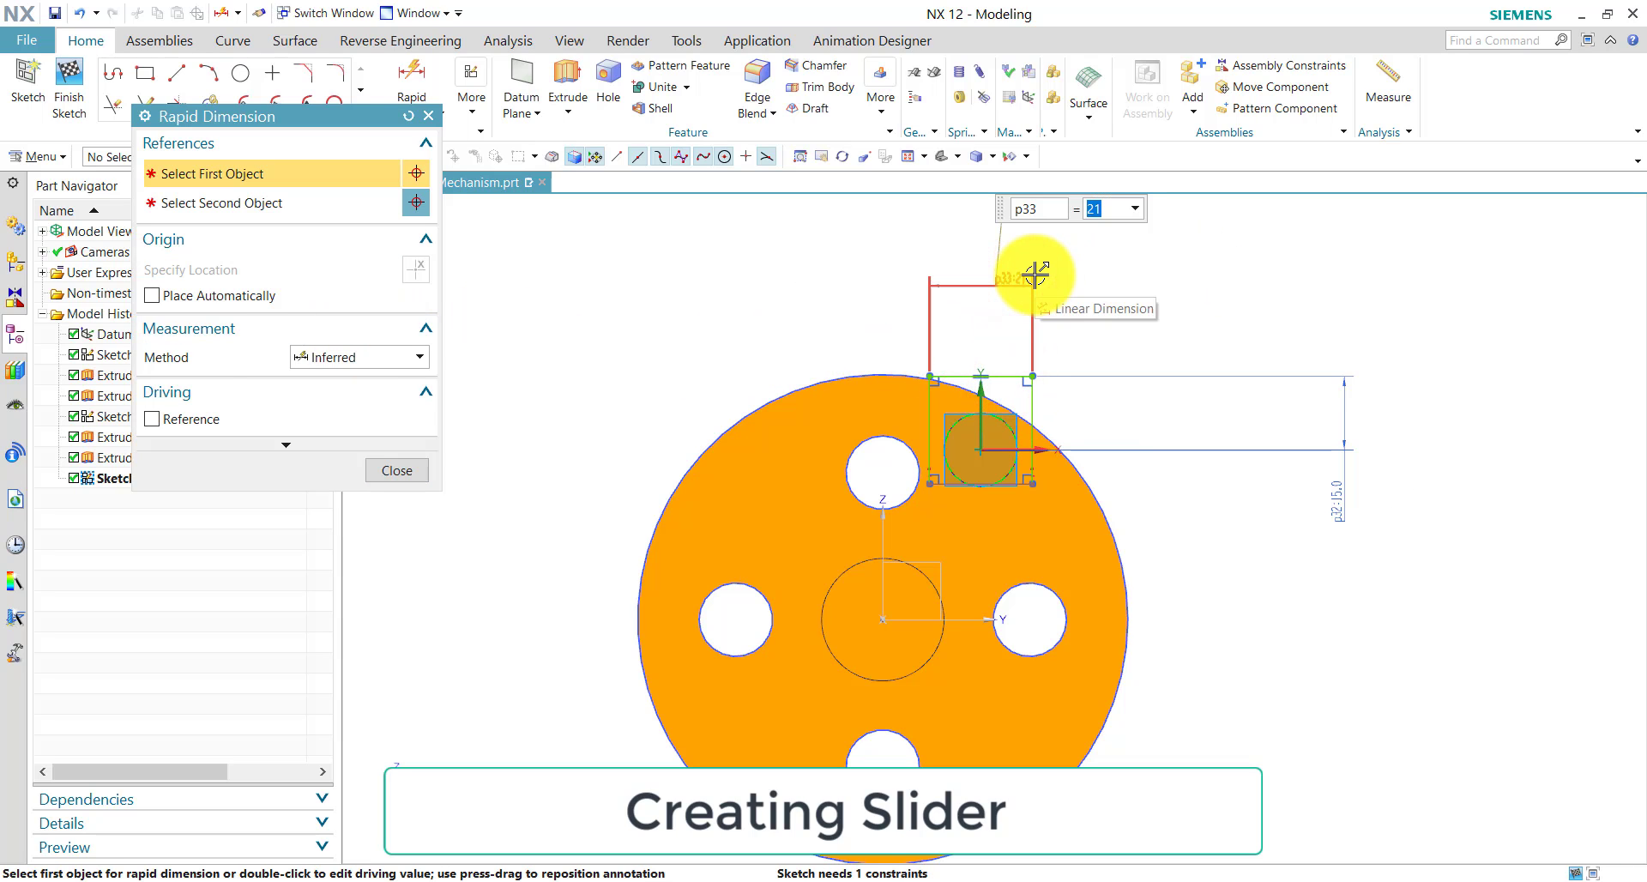
{"action": "type", "text": "15"}
{"action": "key", "text": "Return"}
- Dimension the slider rectangle's vertical side to a height of 100 mm and finish dimensioning
{"action": "scroll", "coordinate": [1054, 496], "scroll_direction": "up", "scroll_amount": 3}
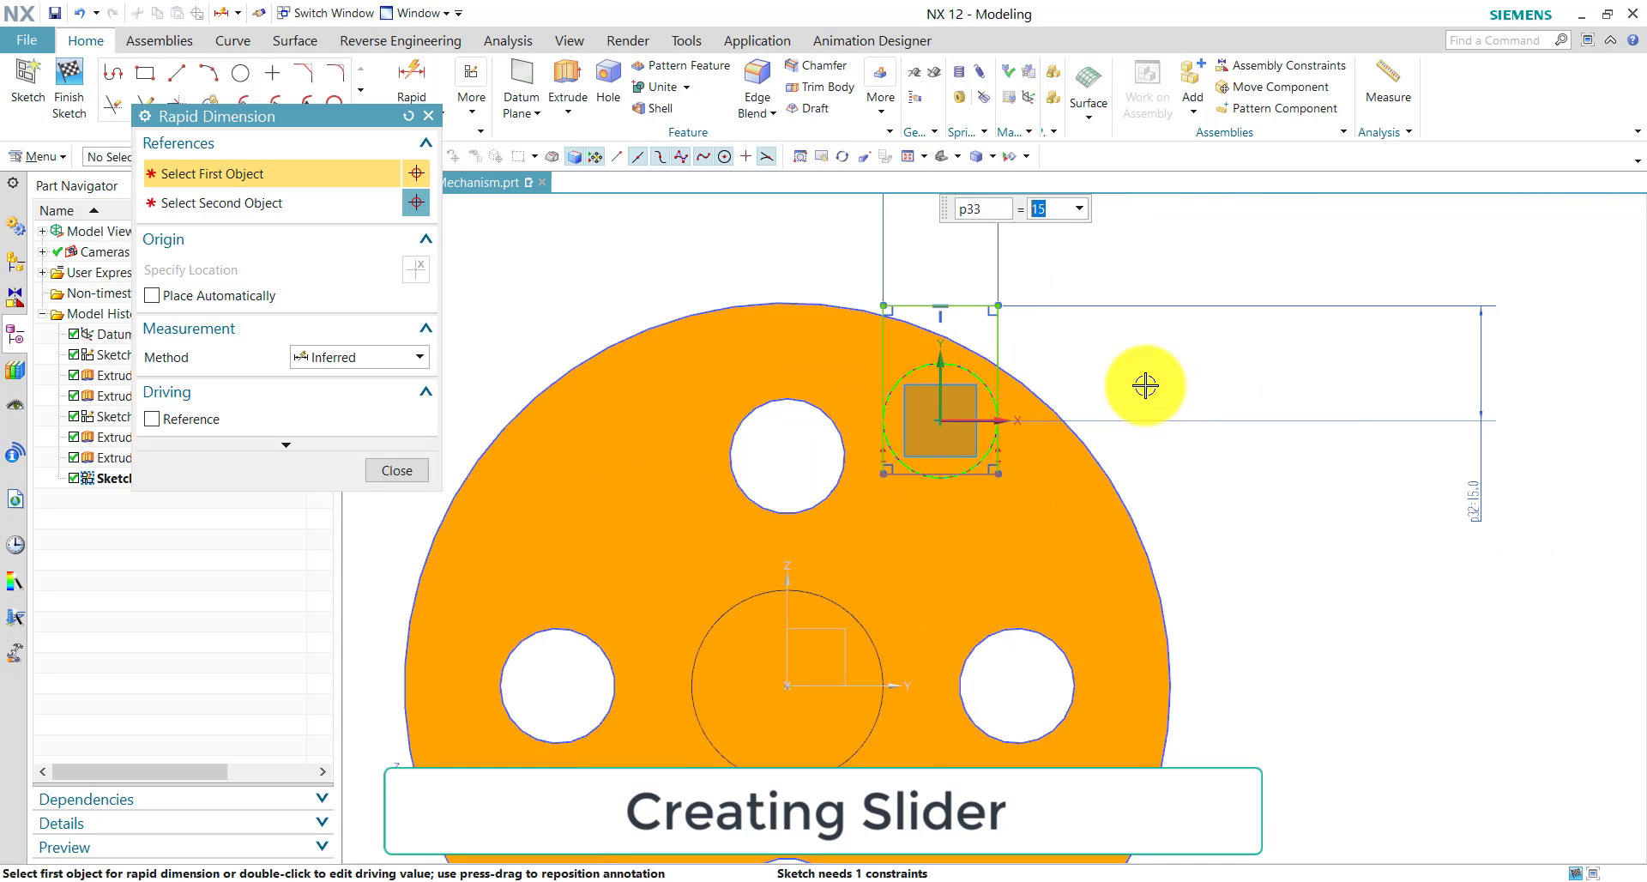
{"action": "left_click", "coordinate": [996, 352]}
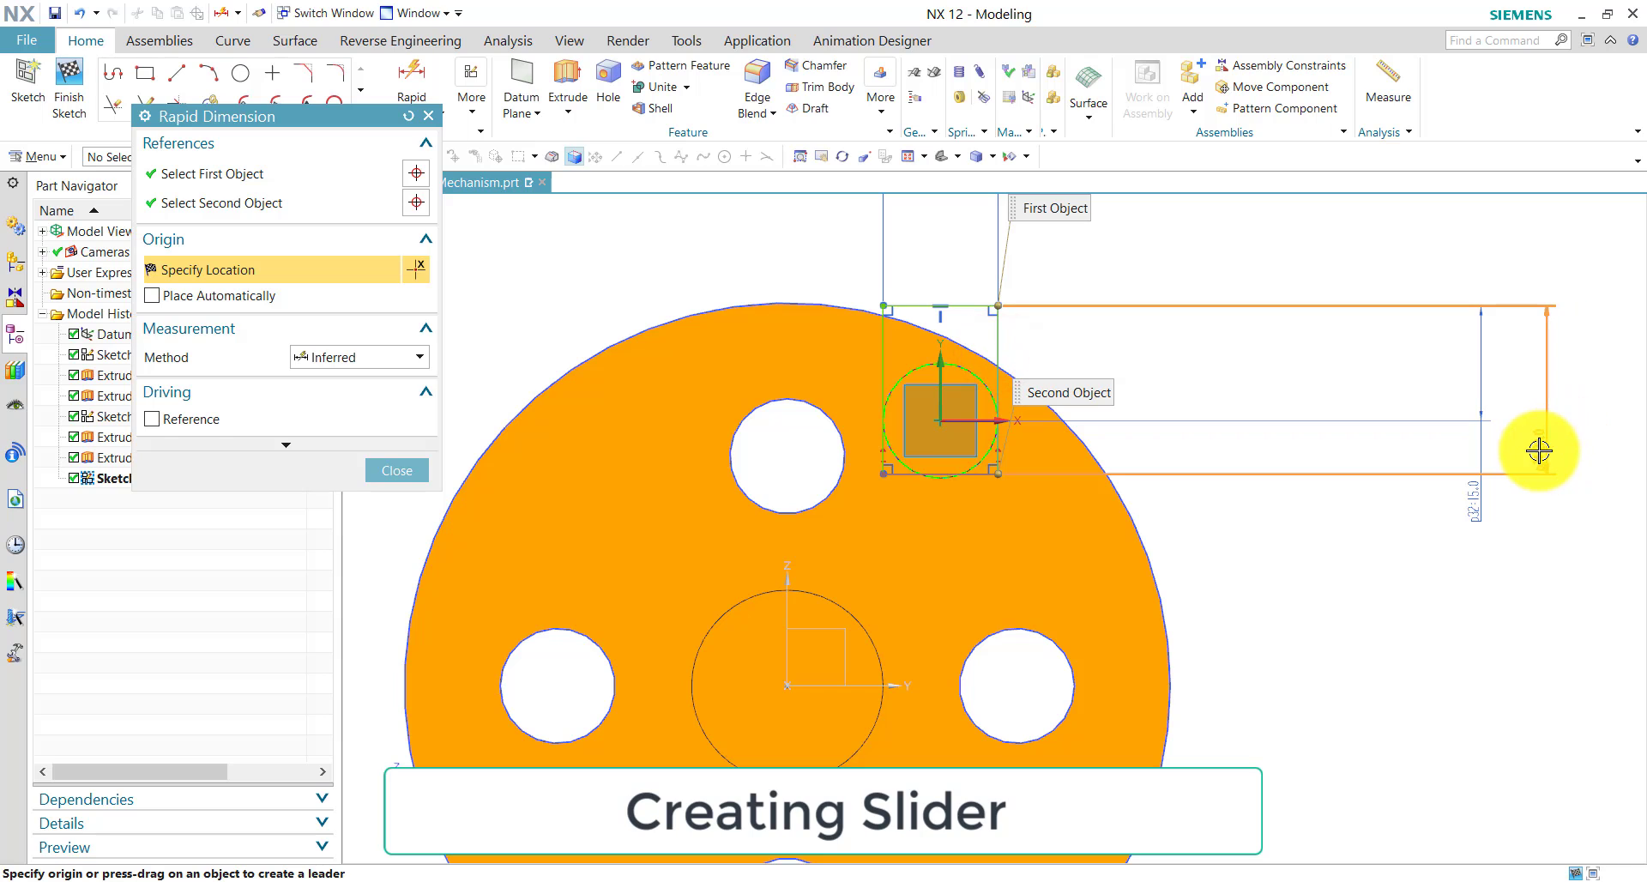
{"action": "left_click", "coordinate": [1537, 448]}
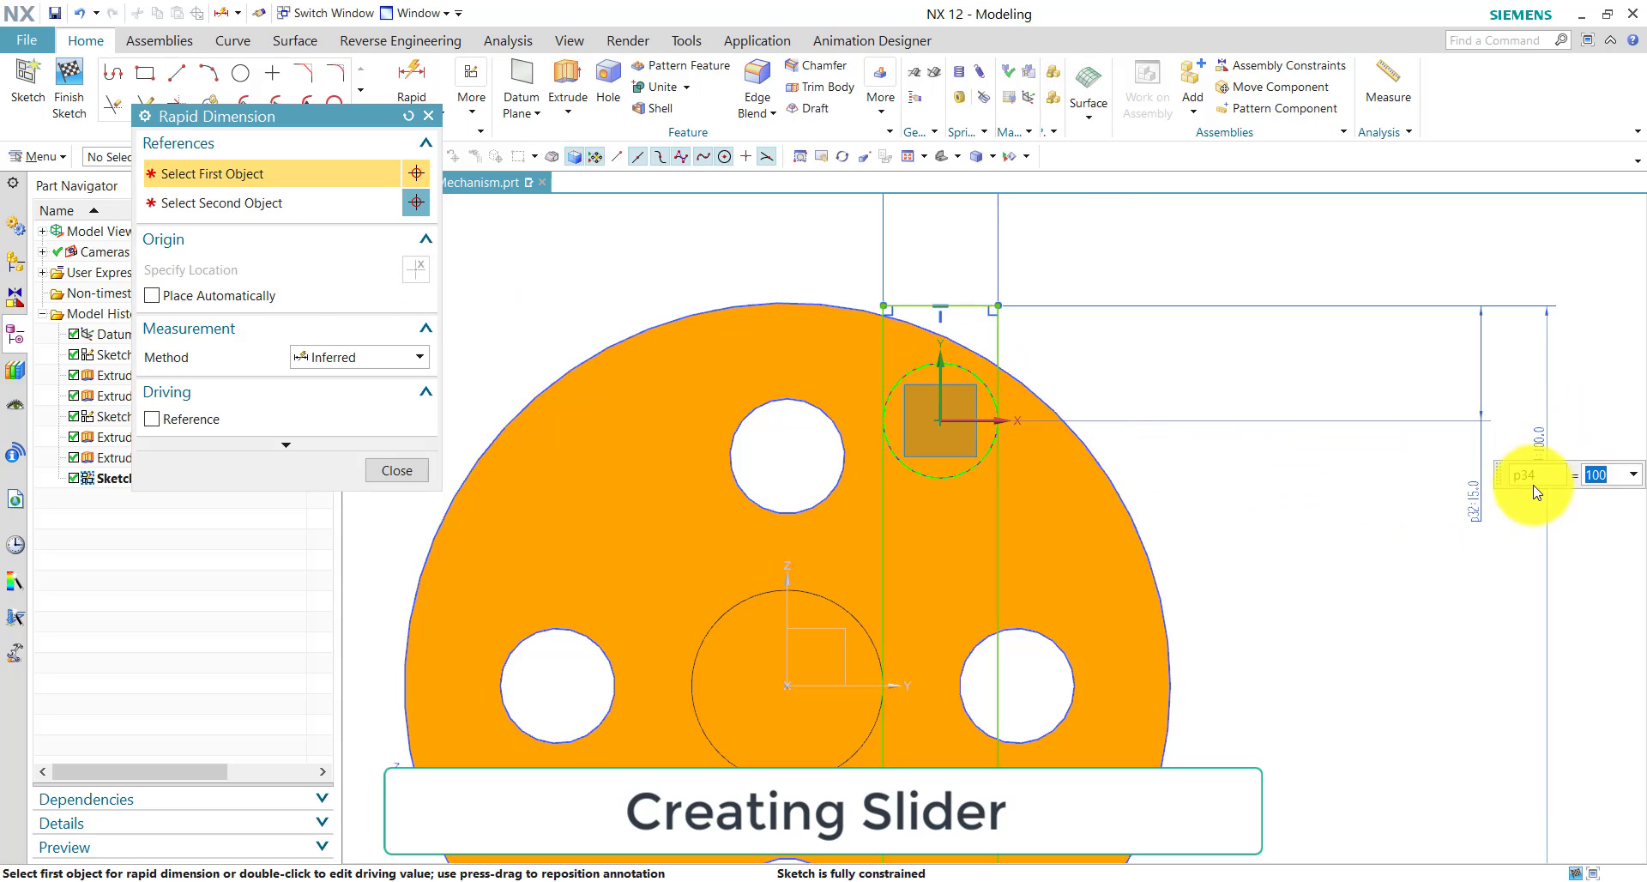
{"action": "scroll", "coordinate": [1249, 496], "scroll_direction": "down", "scroll_amount": 2}
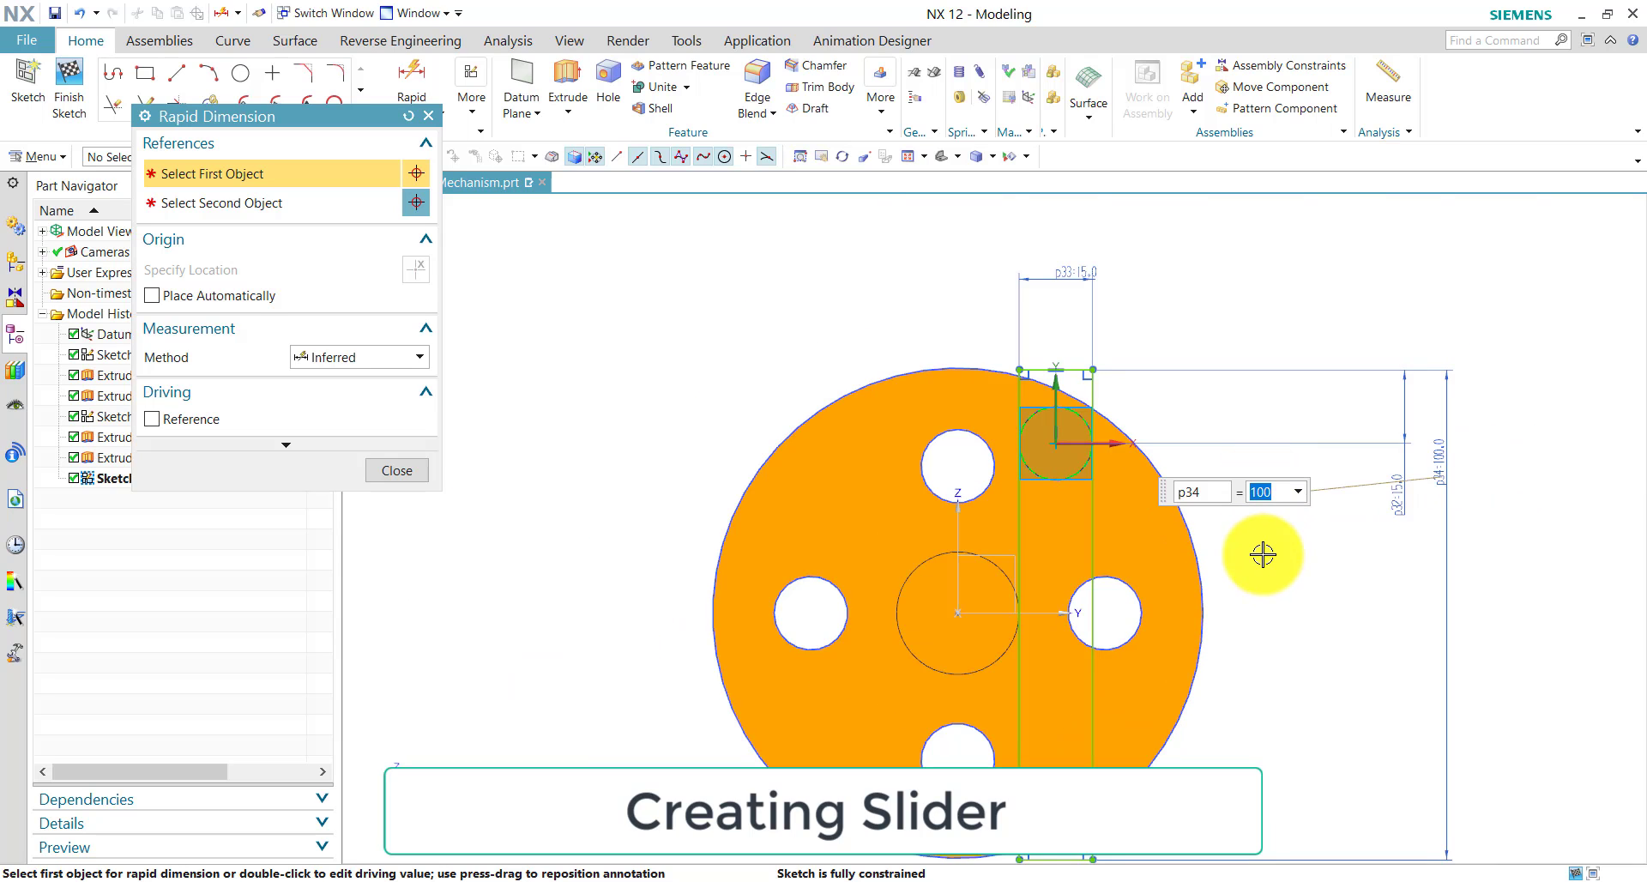
{"action": "middle_click_drag", "start_coordinate": [1235, 581], "coordinate": [1110, 489], "text": "shift"}
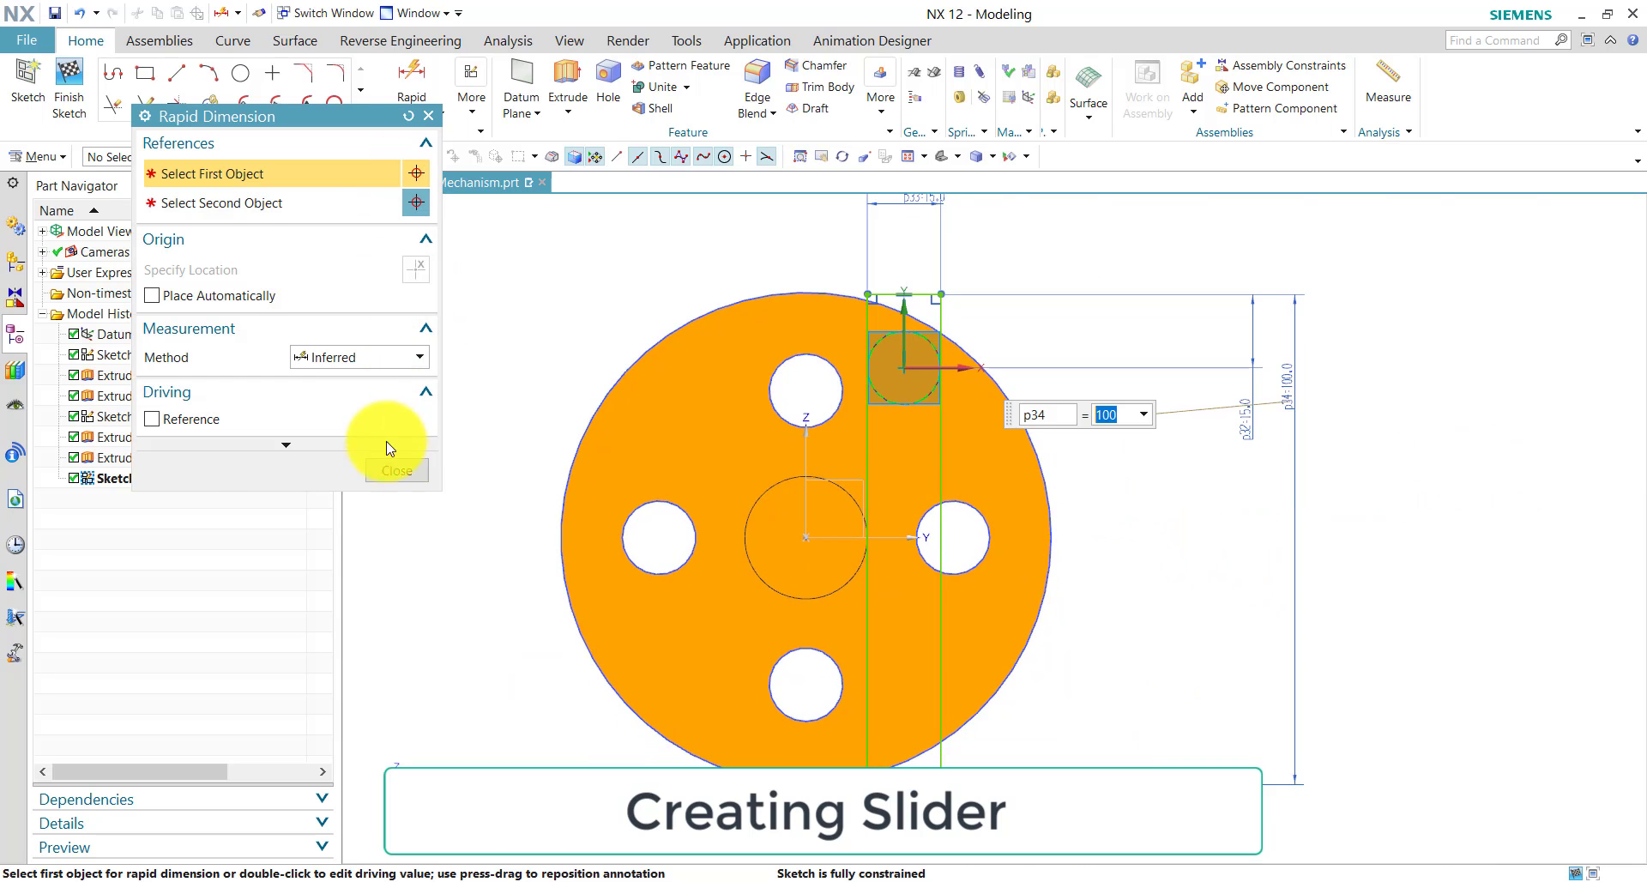
{"action": "left_click", "coordinate": [399, 469]}
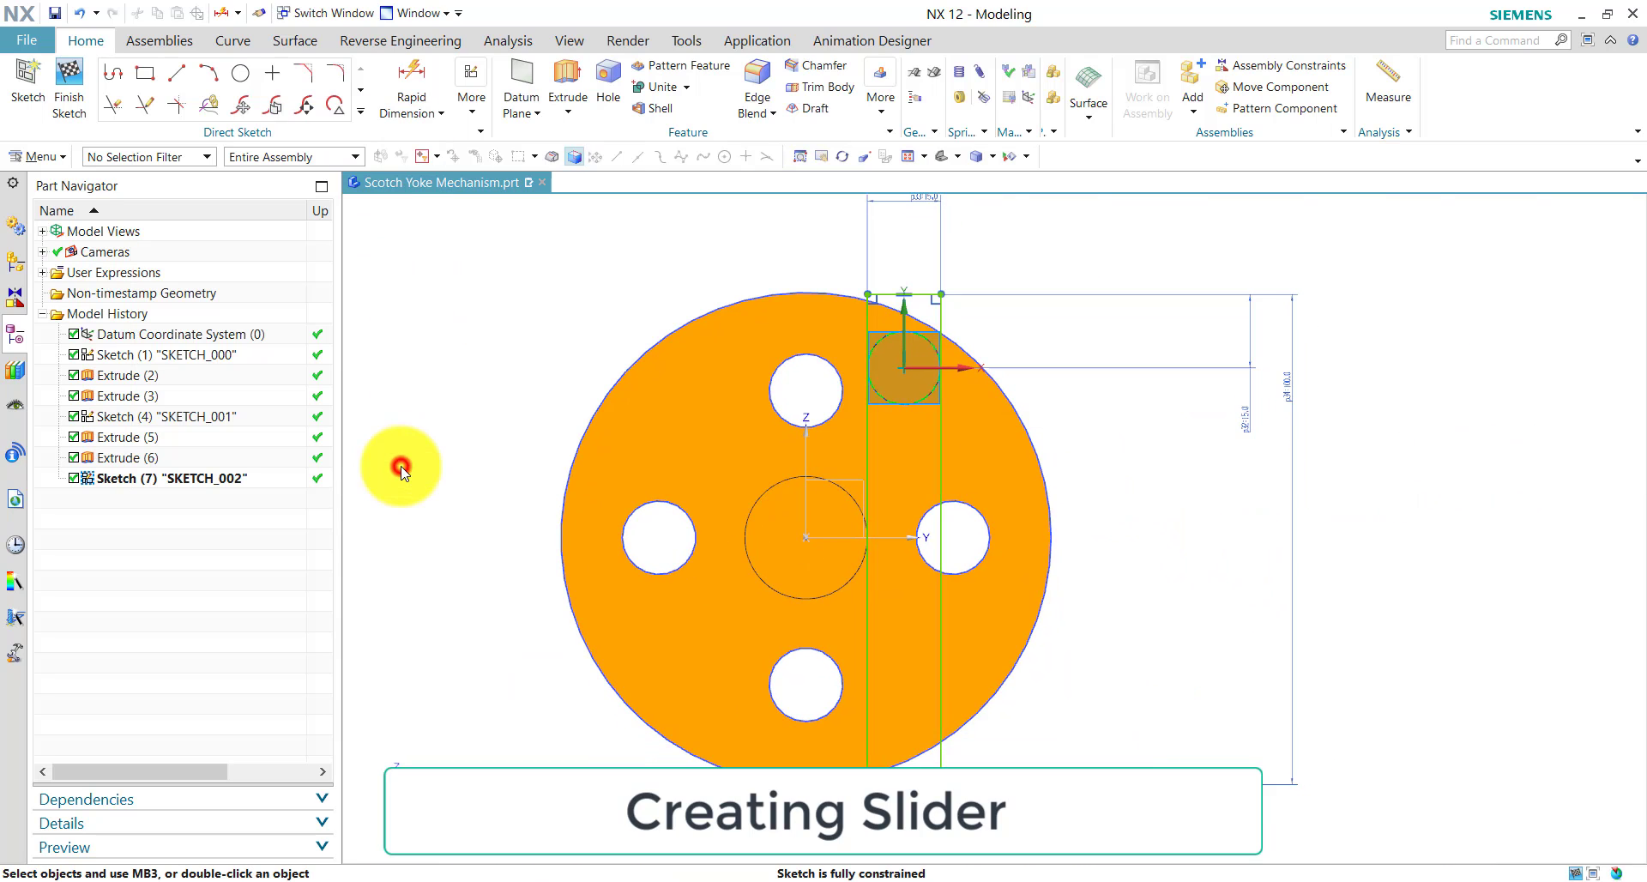
- Offset the four connected lines of the slider rectangle outward by 5 mm with one copy and a dimension
{"action": "left_click", "coordinate": [359, 114]}
{"action": "left_click", "coordinate": [244, 238]}
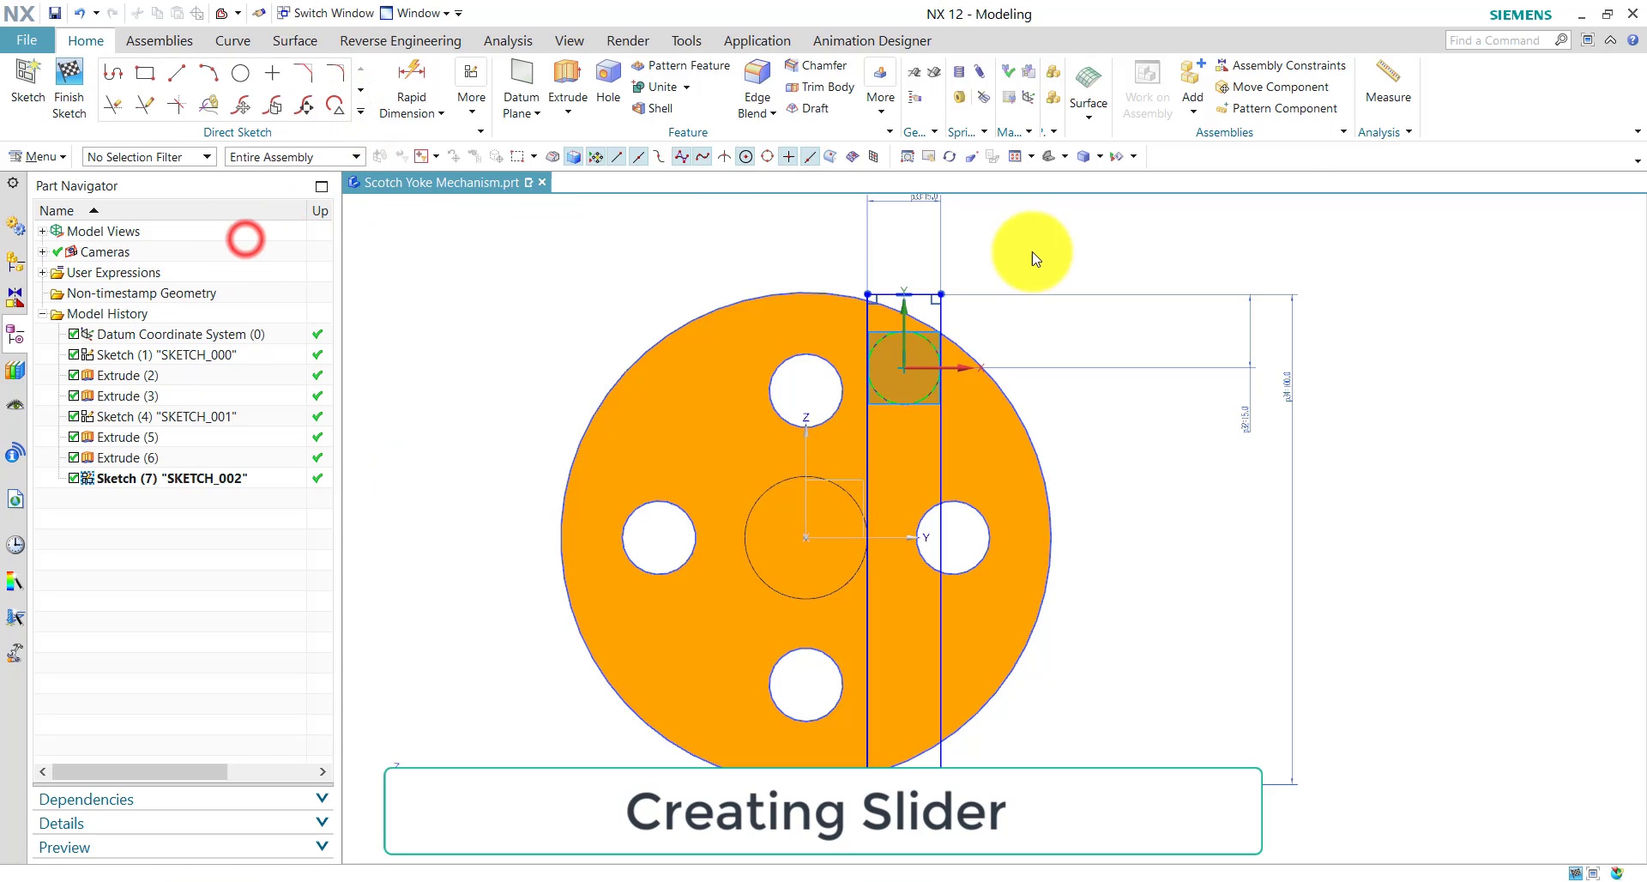
{"action": "left_click", "coordinate": [945, 309]}
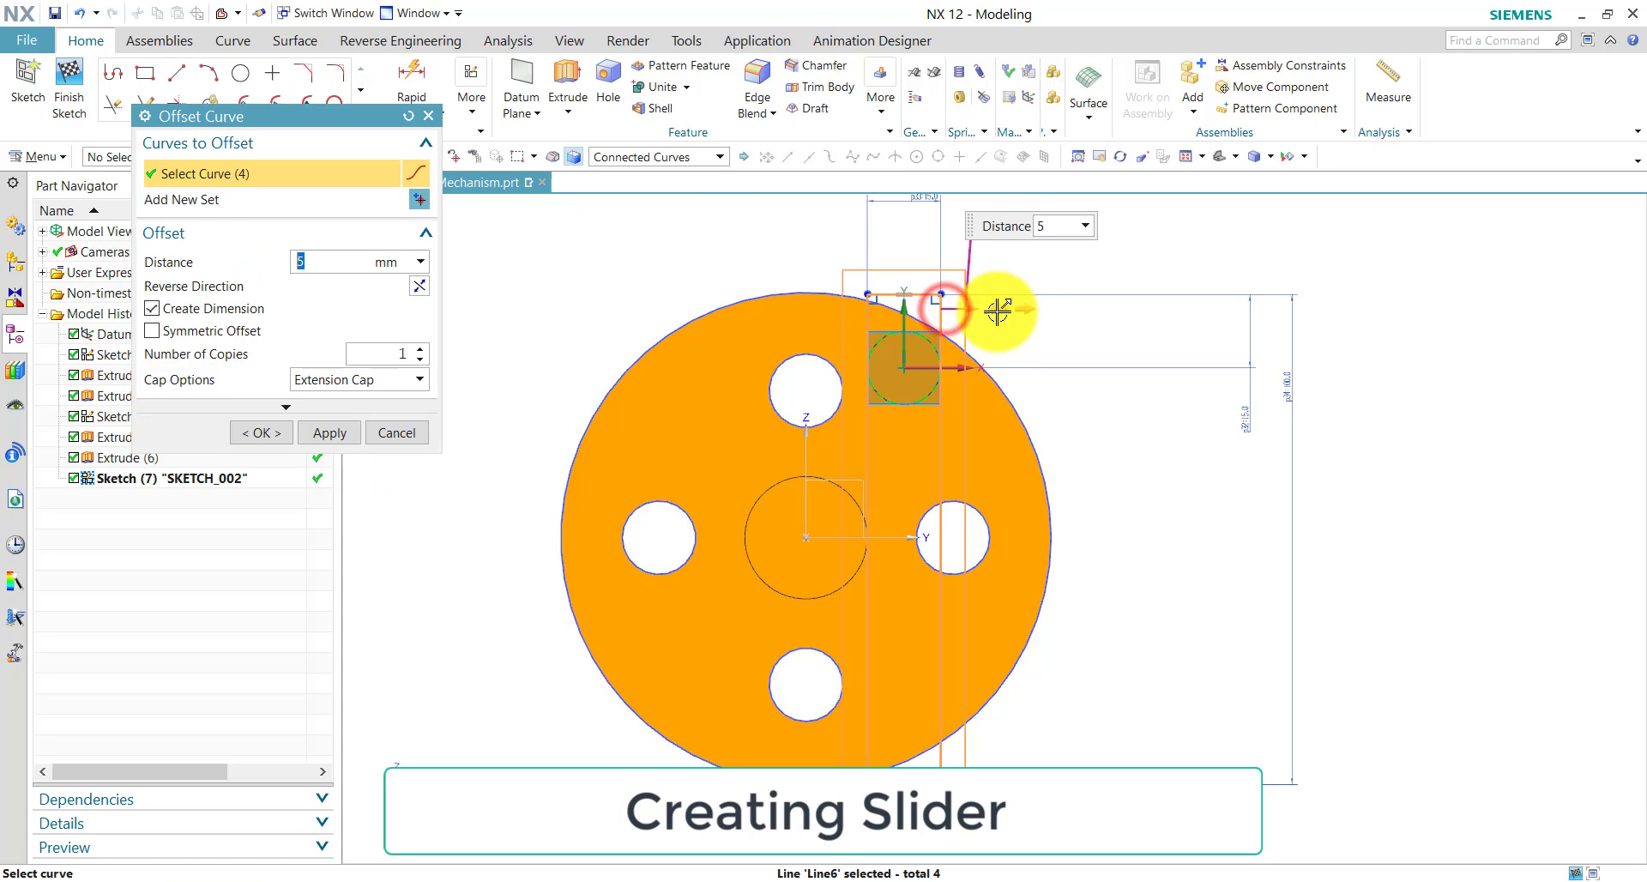
{"action": "left_click", "coordinate": [329, 436]}
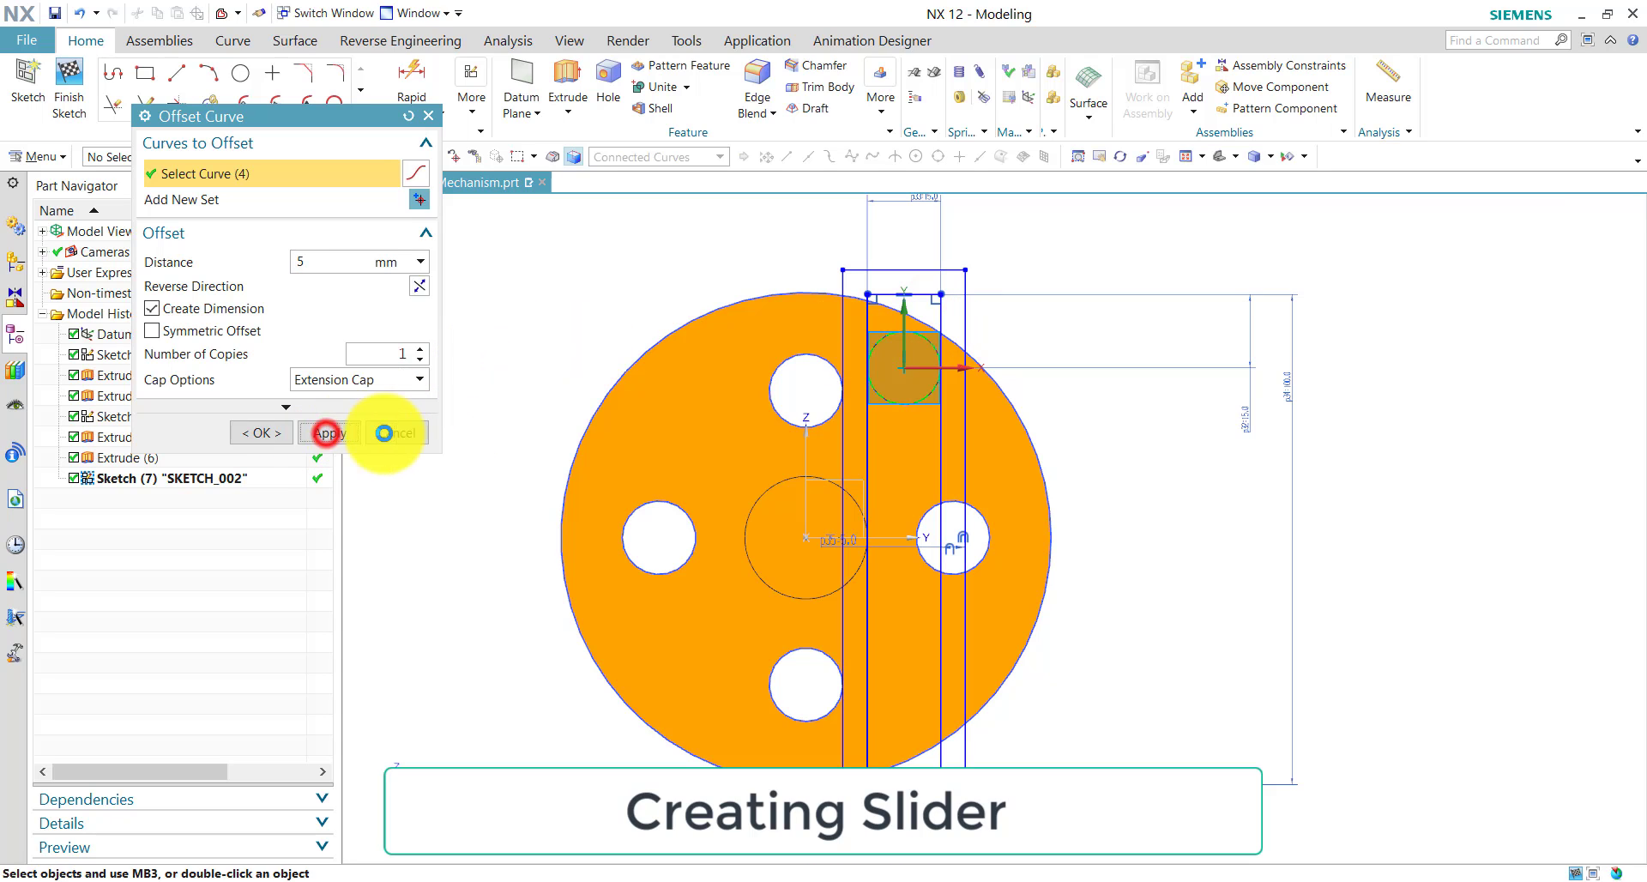
{"action": "left_click", "coordinate": [397, 434]}
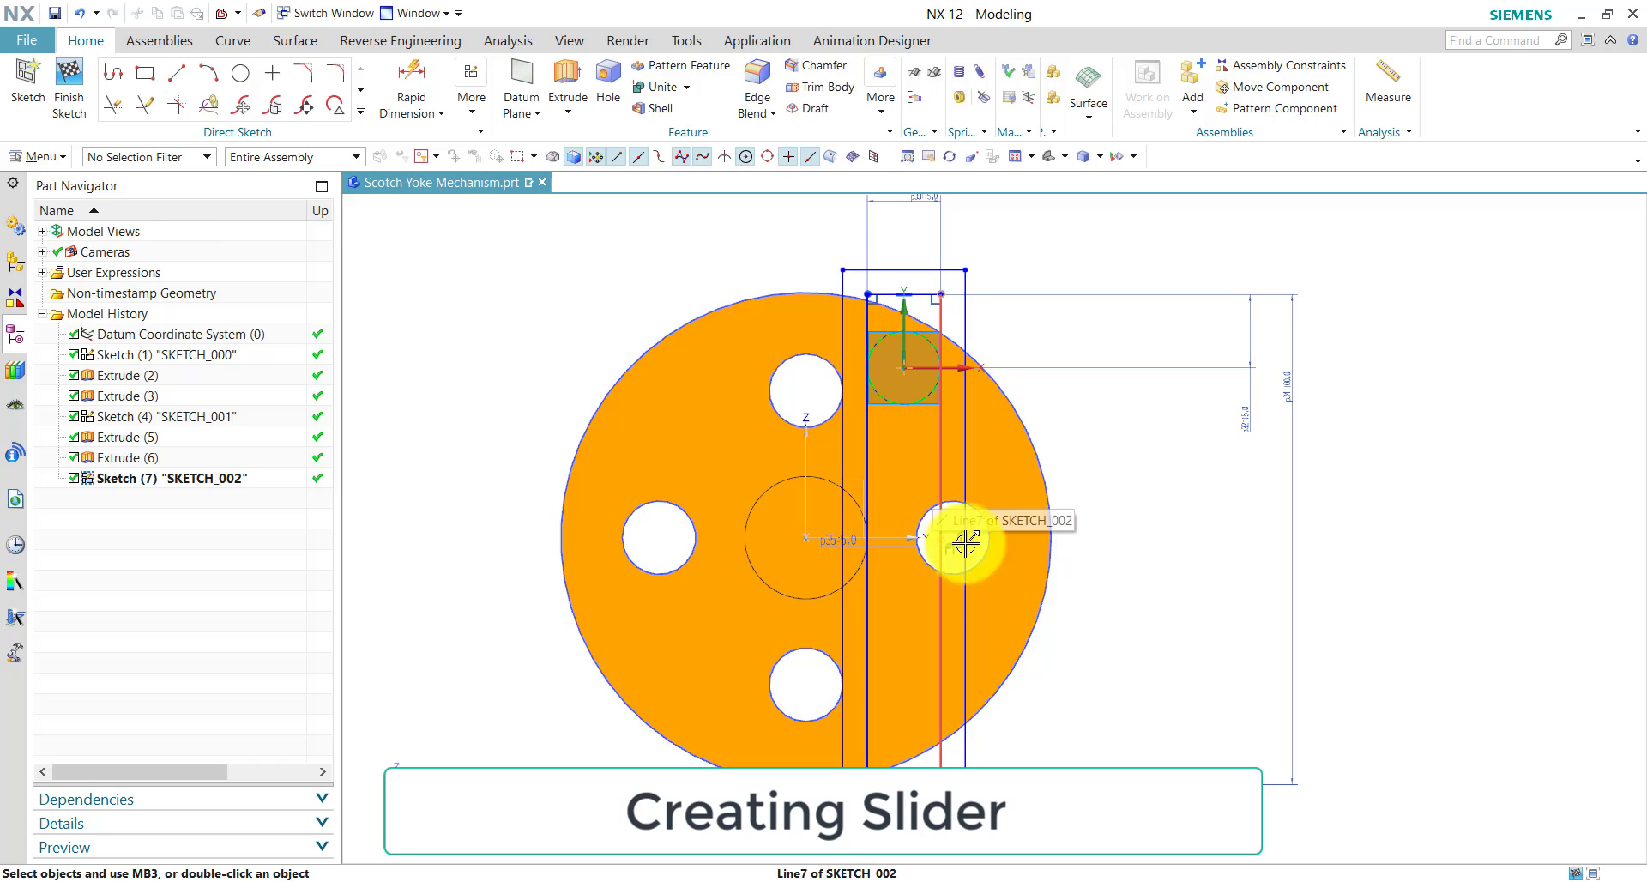
- Draw a horizontal two-point rectangle about 149 mm wide across the wheel, extending beyond its rim on both sides
{"action": "scroll", "coordinate": [923, 386], "scroll_direction": "up", "scroll_amount": 3}
{"action": "scroll", "coordinate": [925, 371], "scroll_direction": "down", "scroll_amount": 2}
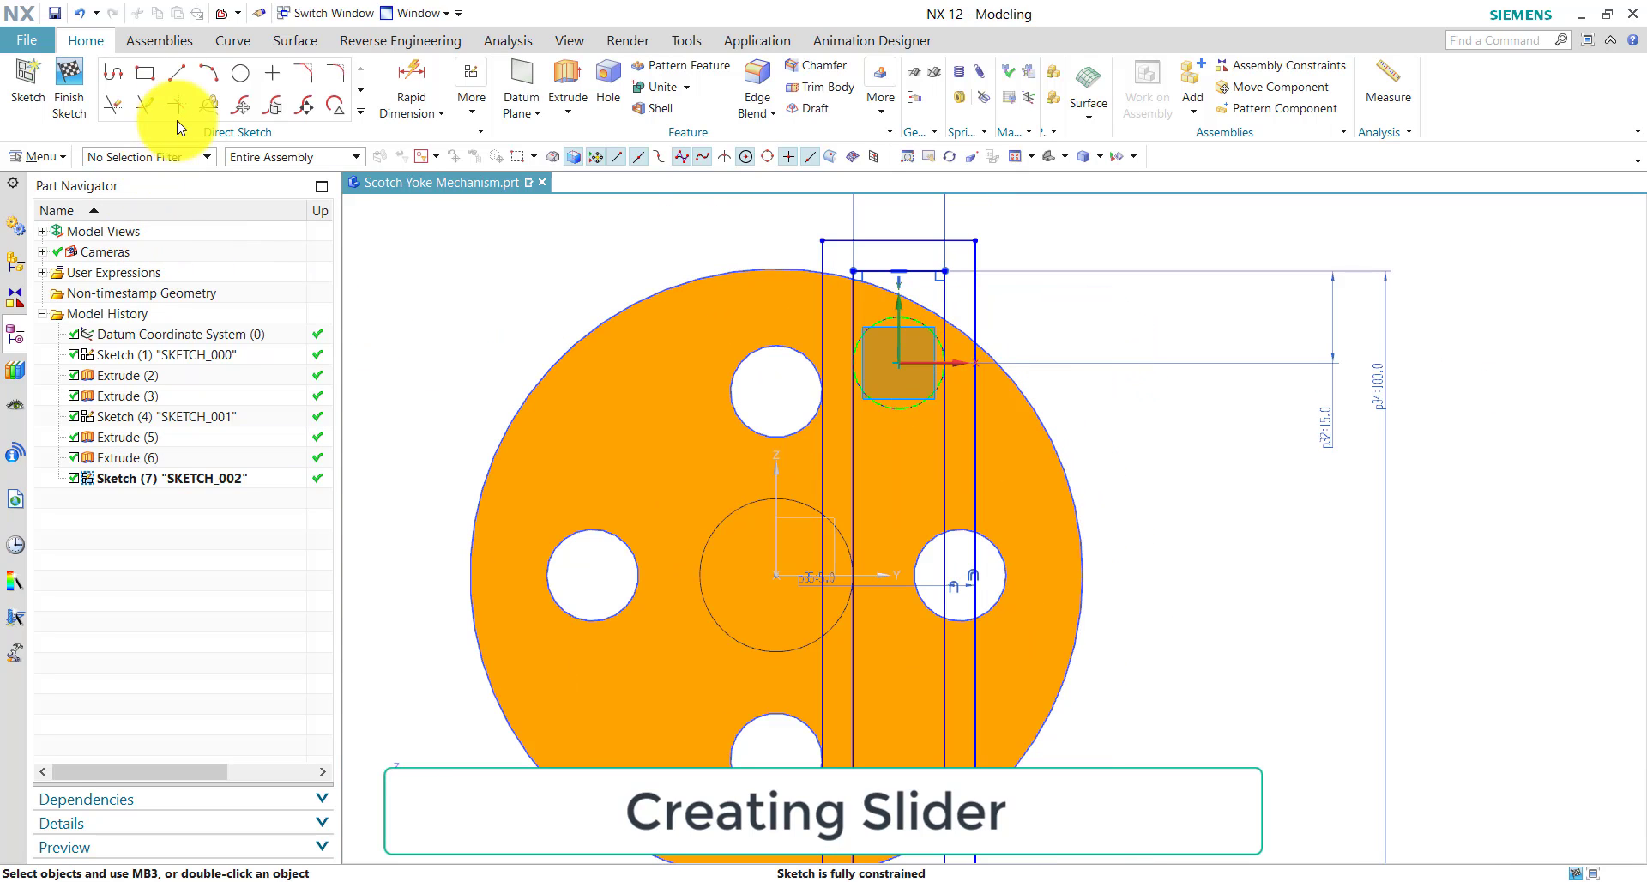
{"action": "left_click", "coordinate": [144, 73]}
{"action": "left_click", "coordinate": [404, 417]}
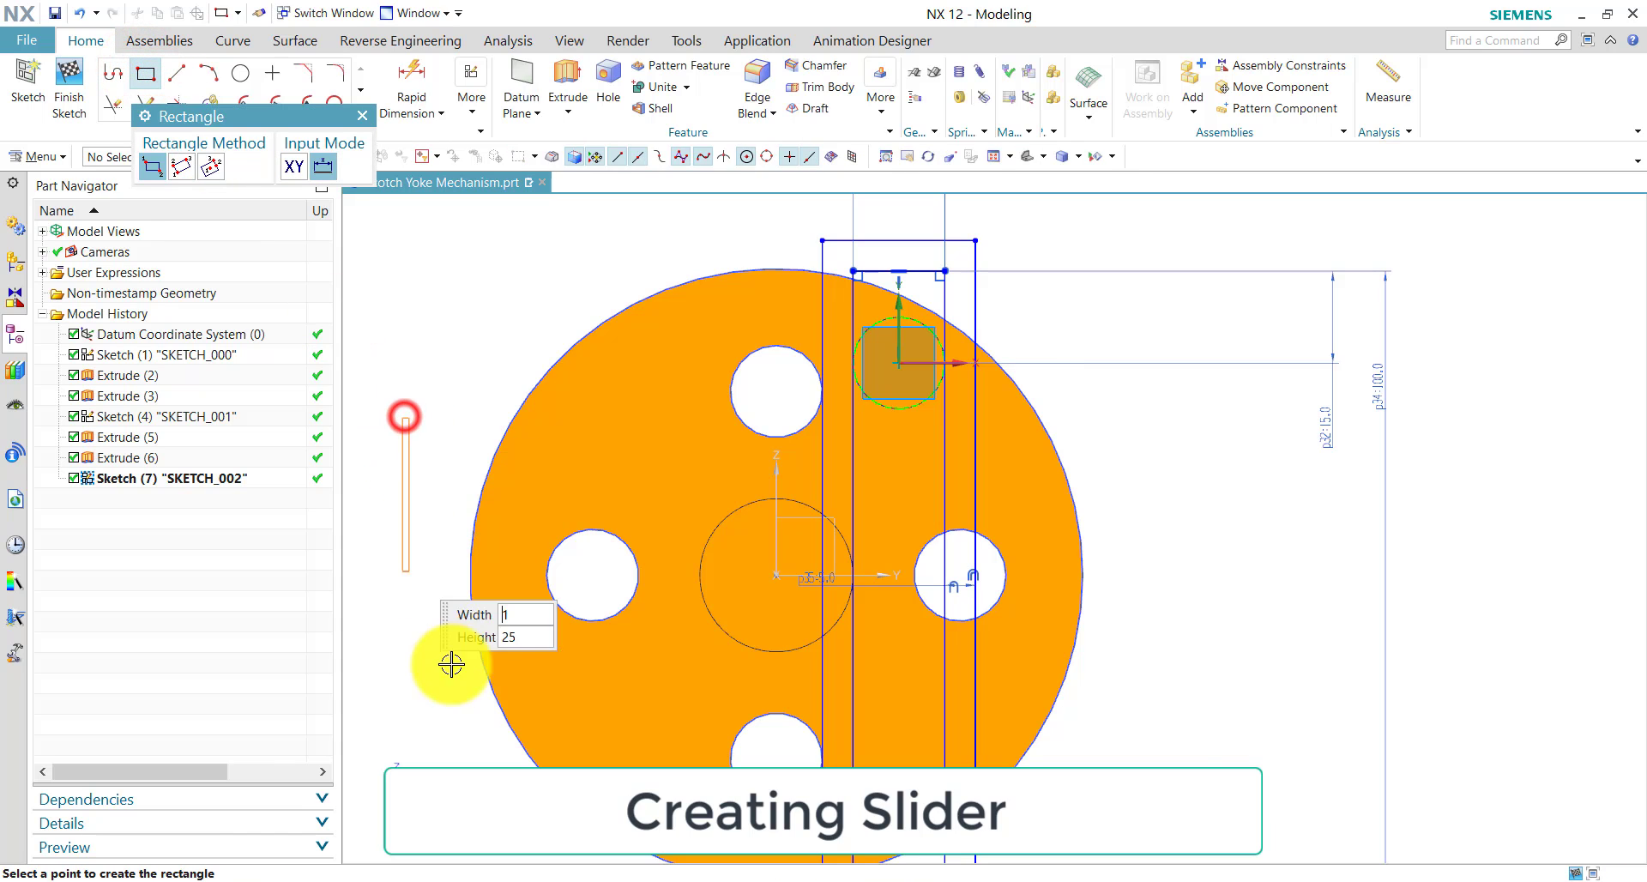
{"action": "left_click", "coordinate": [1315, 667]}
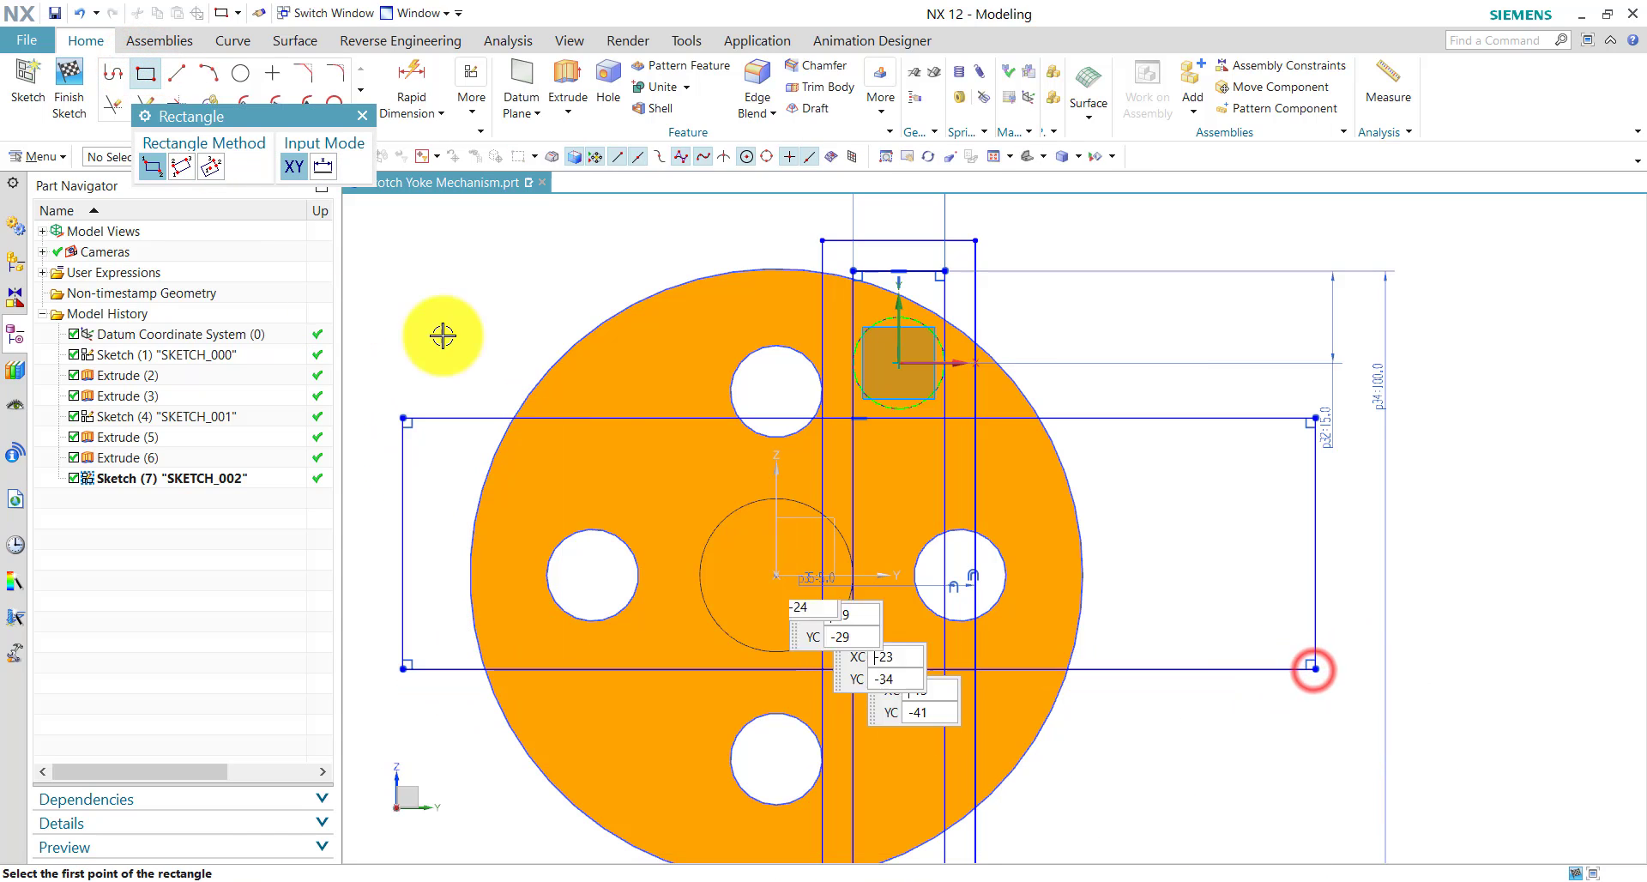
{"action": "left_click", "coordinate": [363, 115]}
- Constrain the midpoint of the horizontal rectangle's top edge to align vertically with the crank pin's centre
{"action": "scroll", "coordinate": [717, 333], "scroll_direction": "down", "scroll_amount": 3}
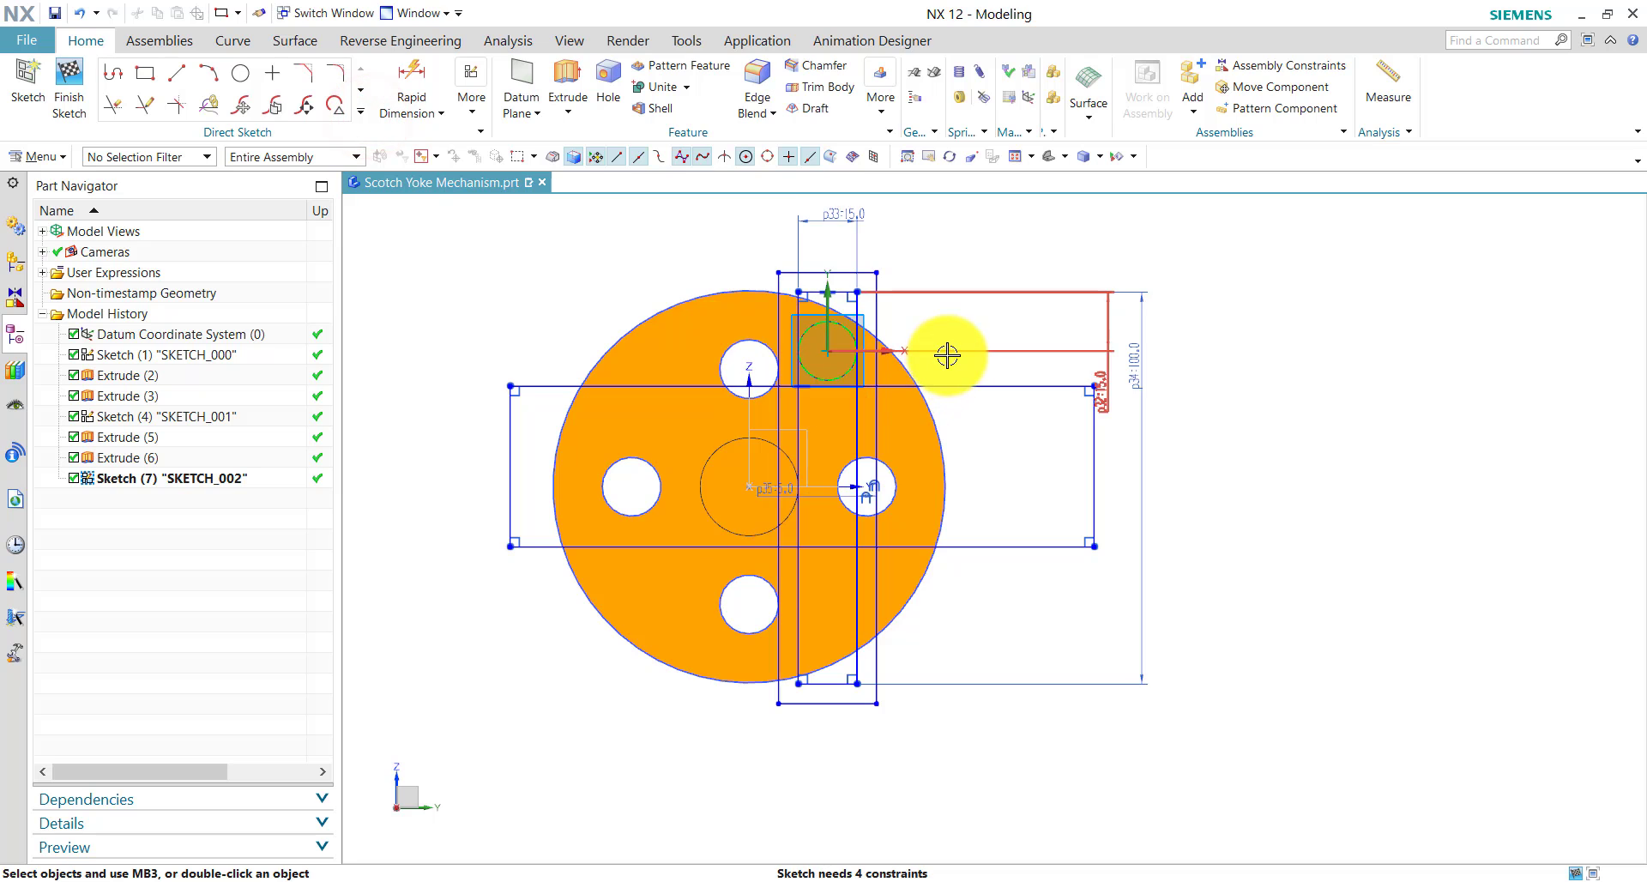
{"action": "scroll", "coordinate": [947, 354], "scroll_direction": "up", "scroll_amount": 3}
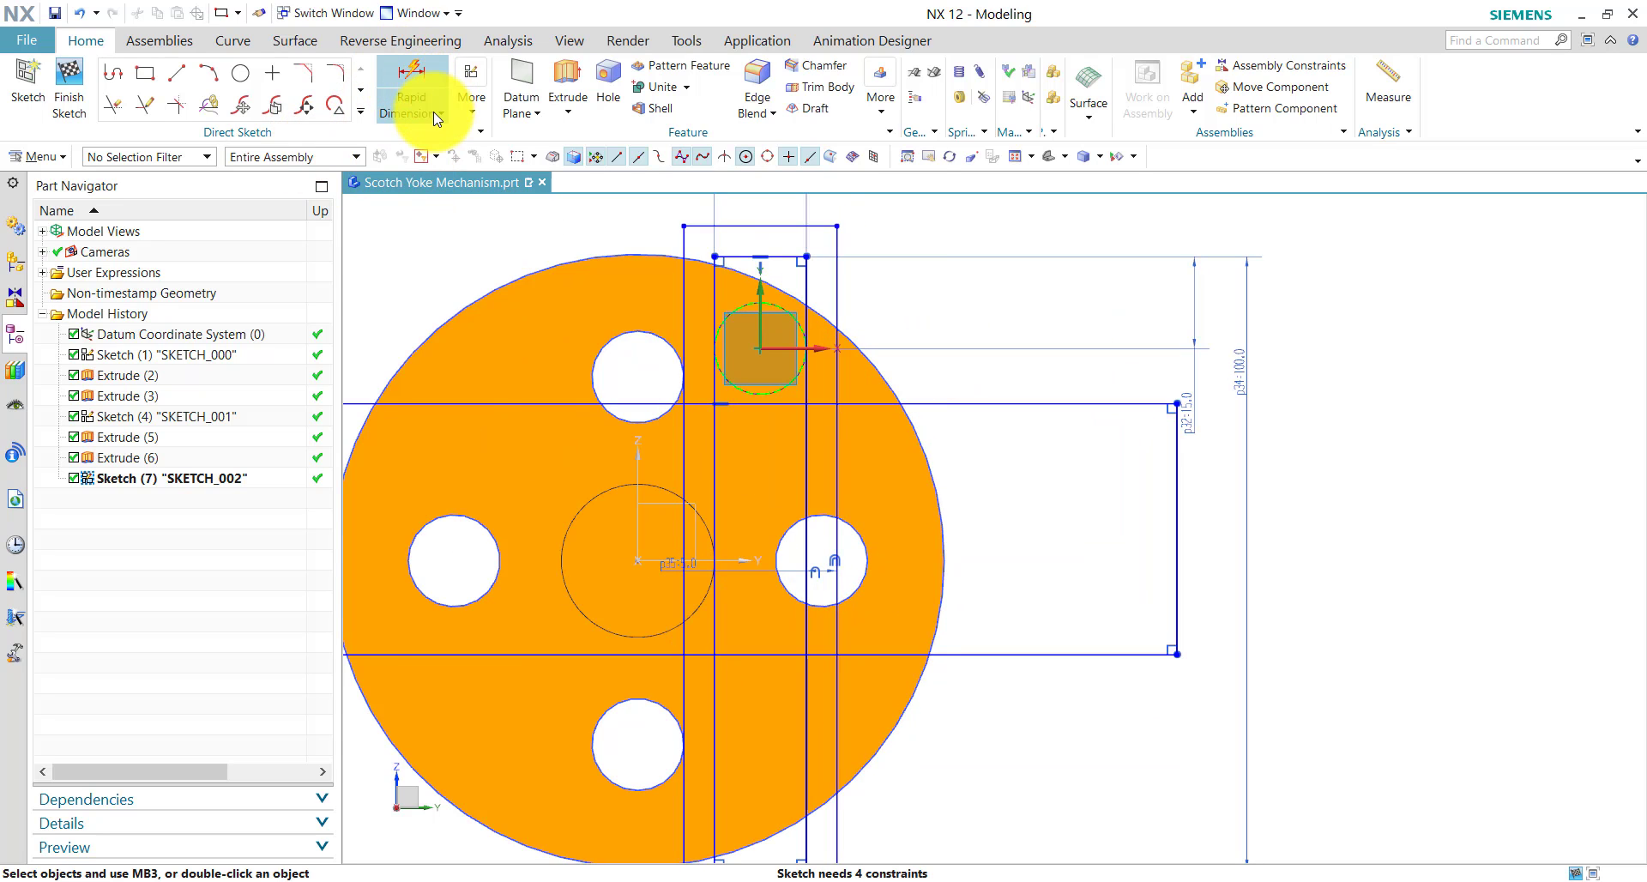
{"action": "left_click", "coordinate": [473, 106]}
{"action": "left_click", "coordinate": [535, 177]}
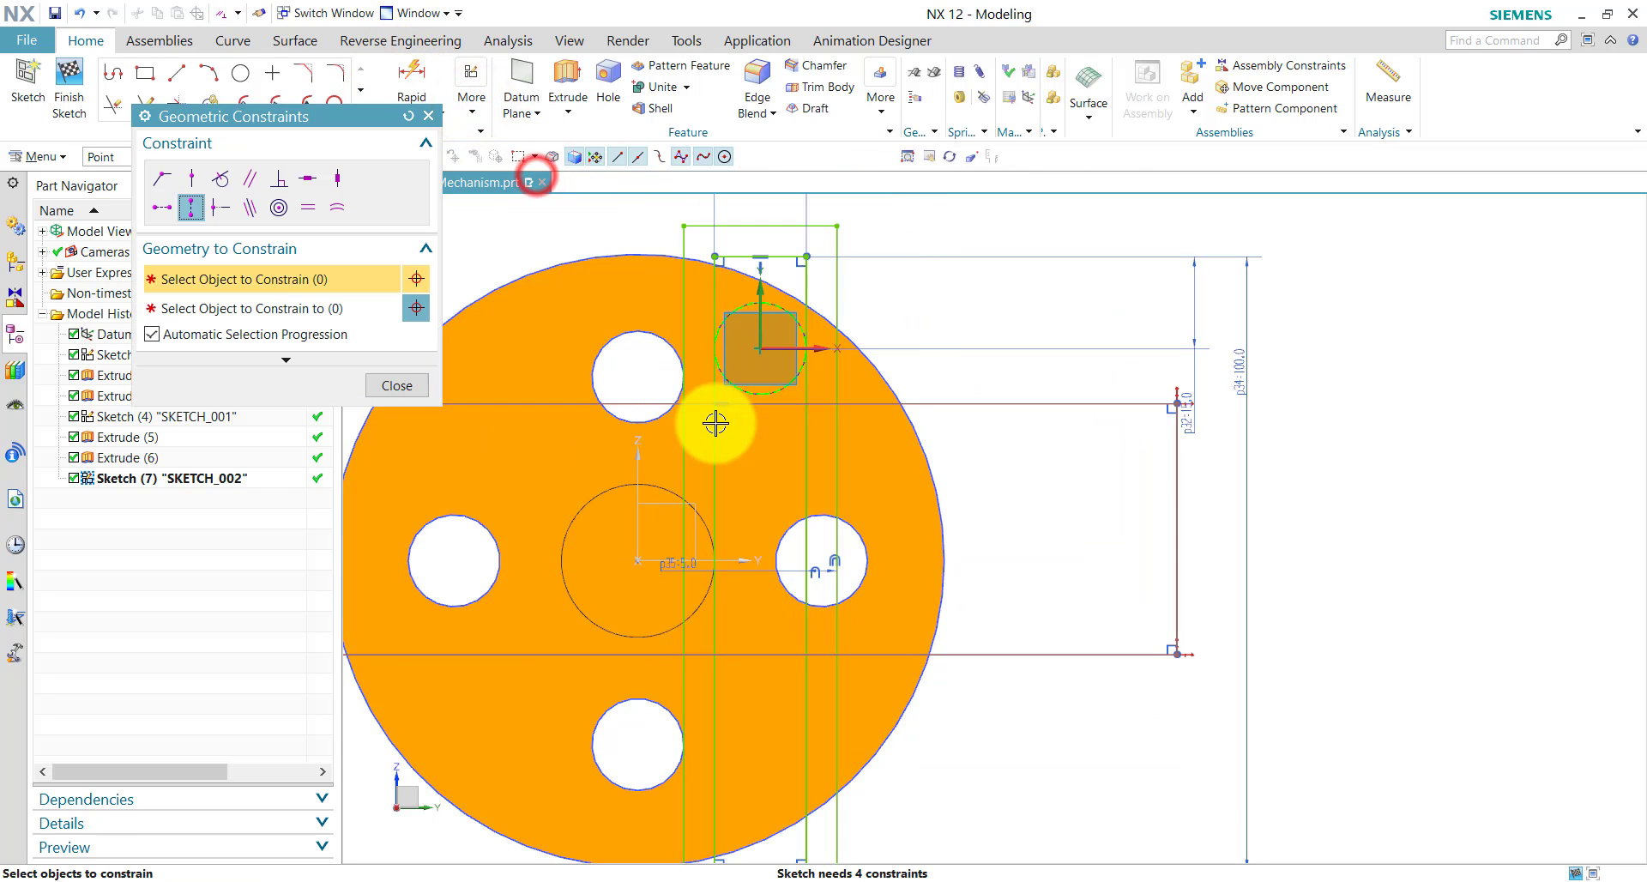
{"action": "left_click", "coordinate": [723, 403]}
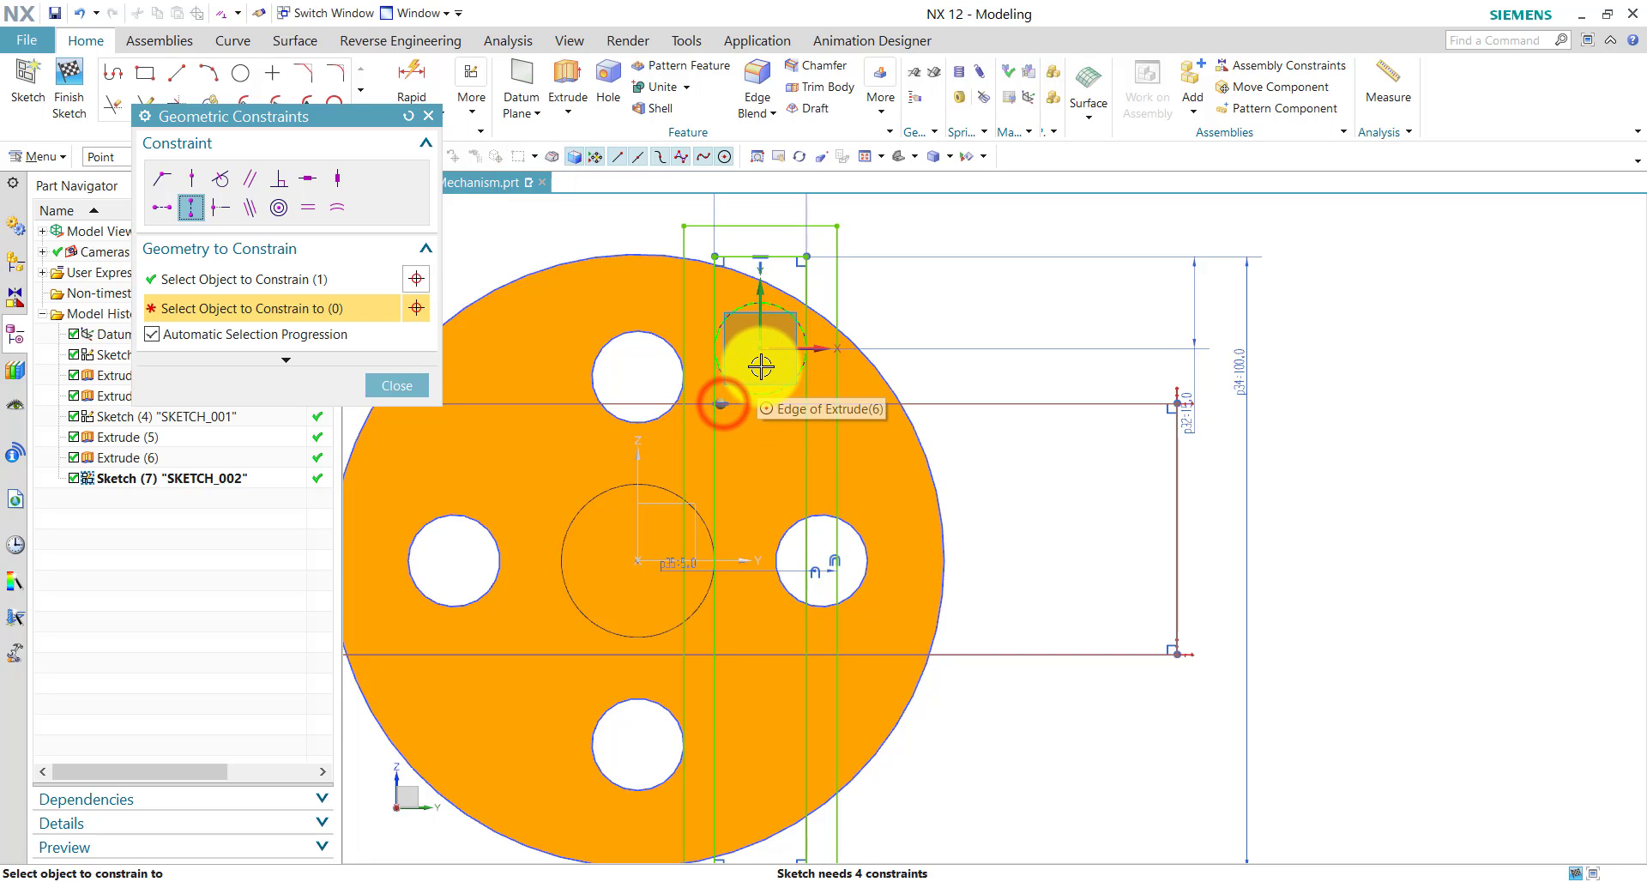
{"action": "left_click", "coordinate": [763, 346]}
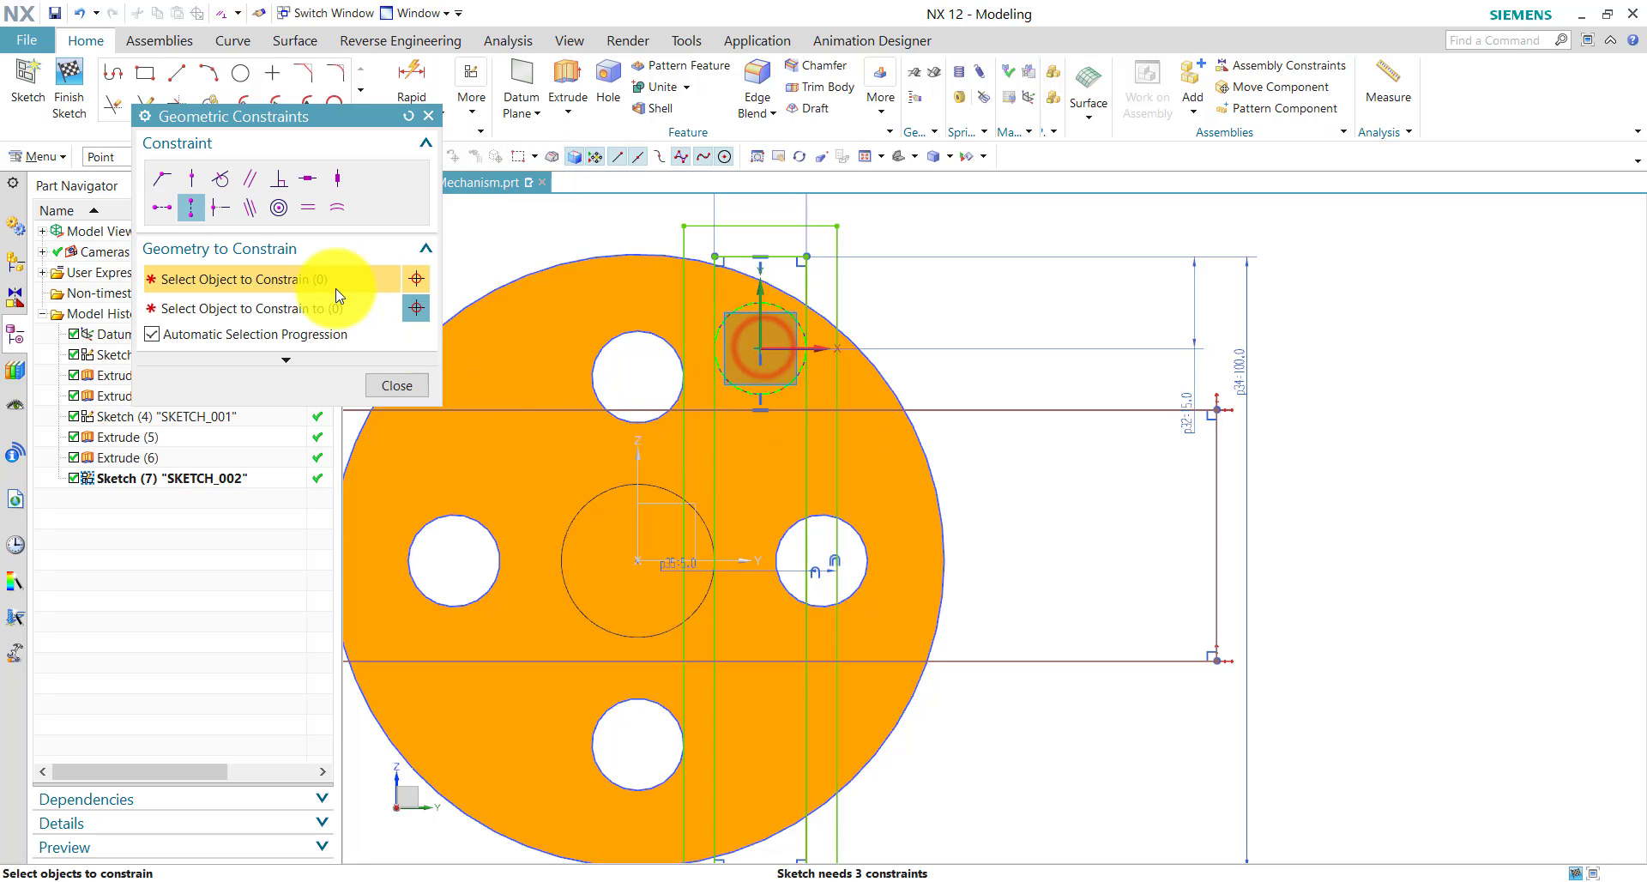
- Constrain the left-edge midpoints of the offset slider rectangle and the horizontal rectangle to align horizontally
{"action": "left_click", "coordinate": [171, 212]}
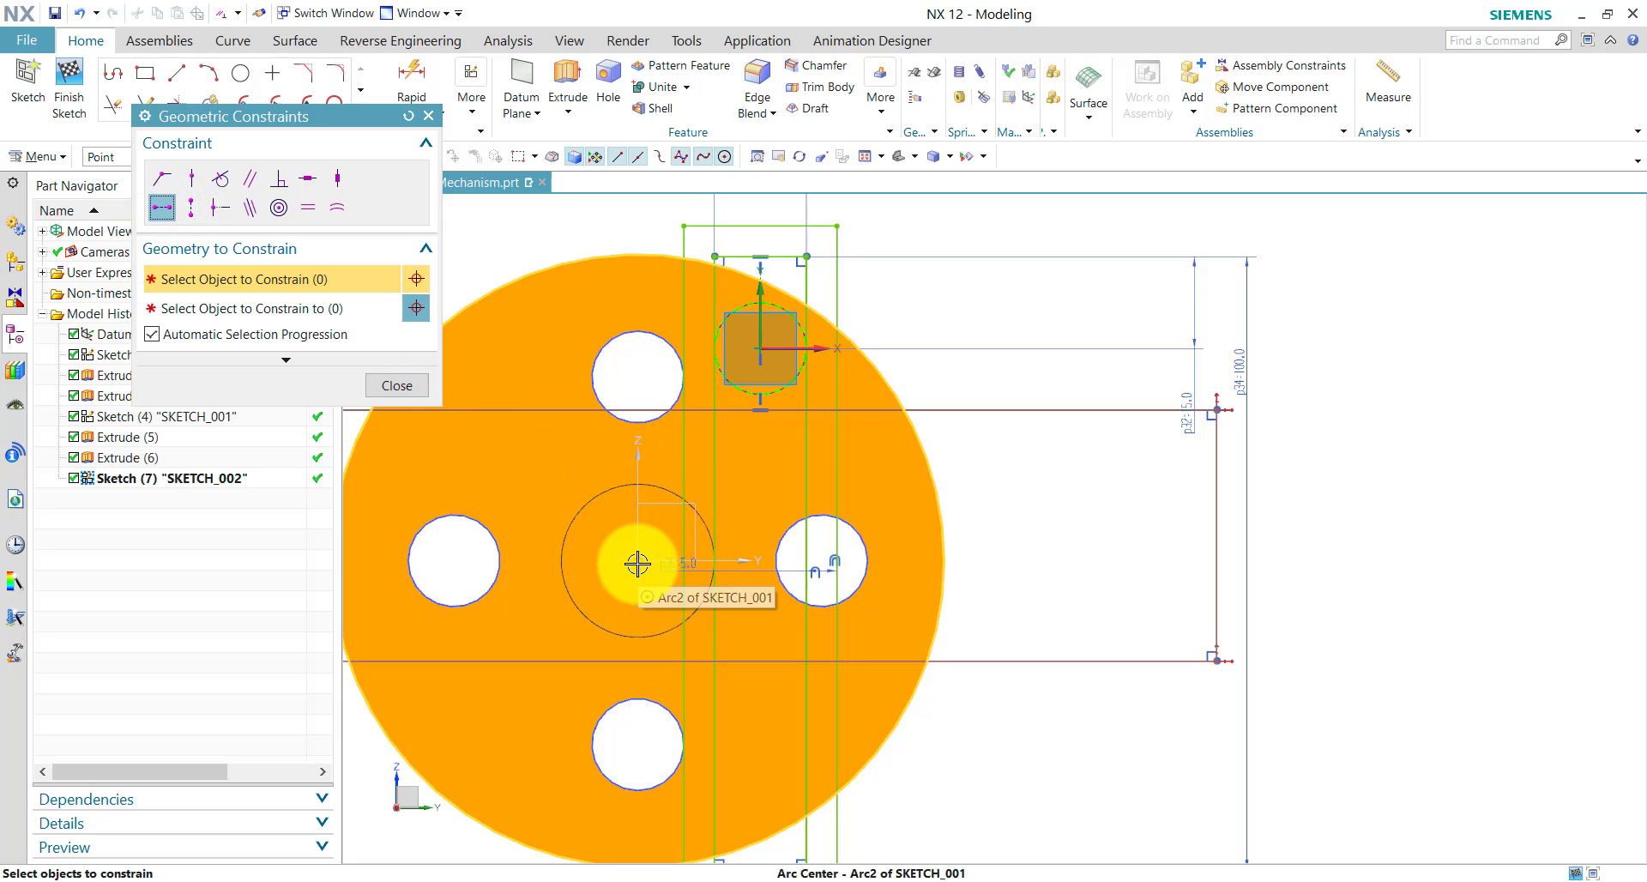
{"action": "scroll", "coordinate": [759, 506], "scroll_direction": "down", "scroll_amount": 1}
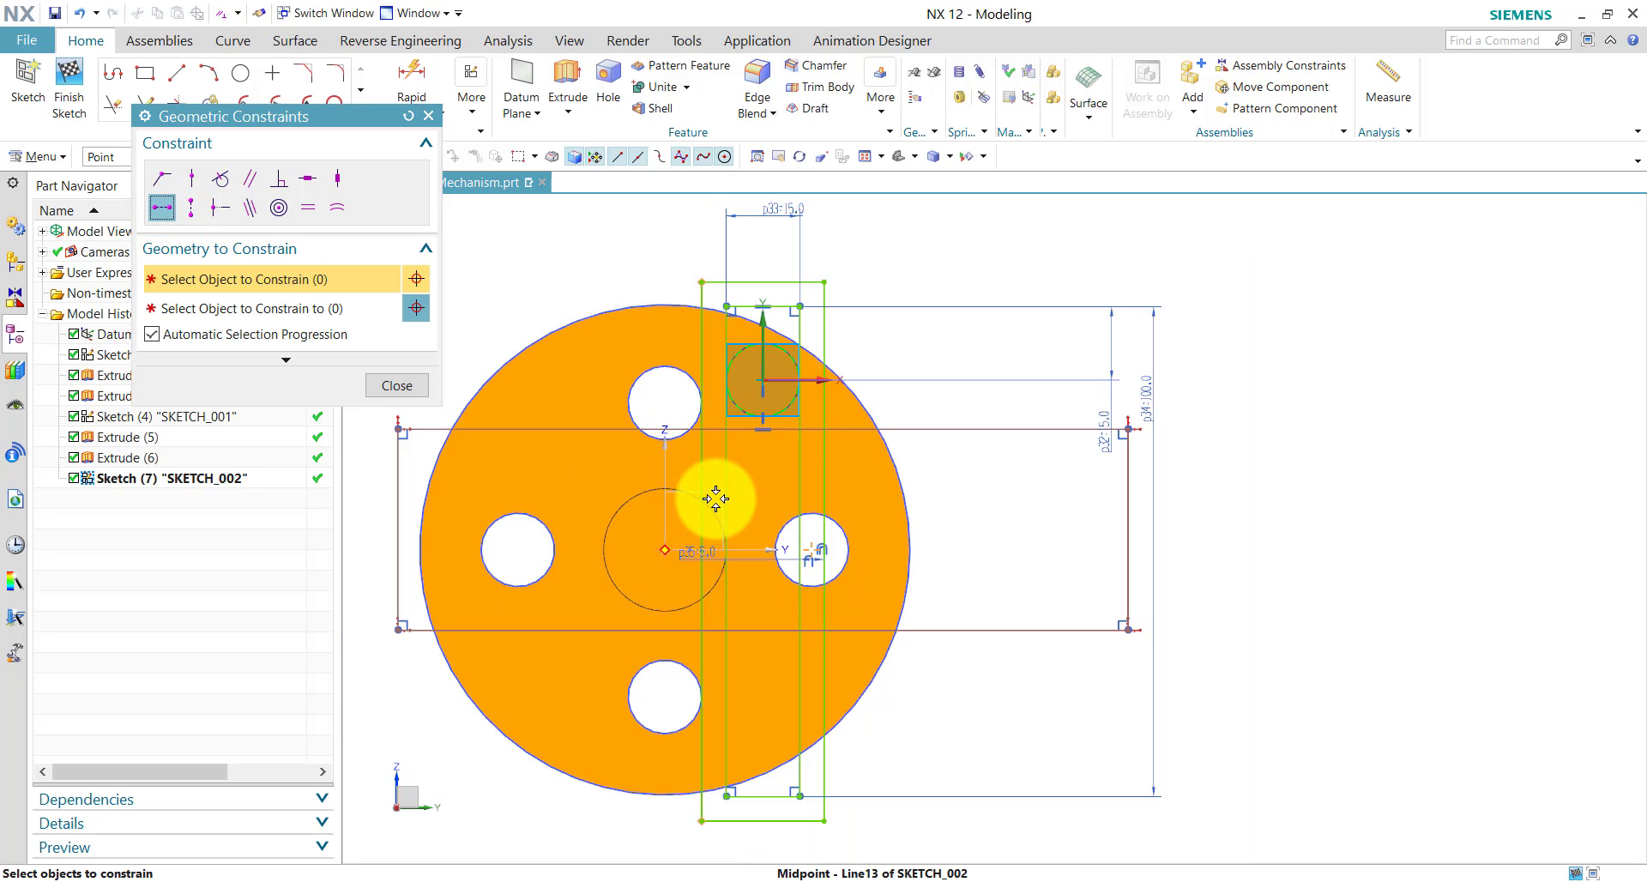
{"action": "left_click", "coordinate": [703, 552]}
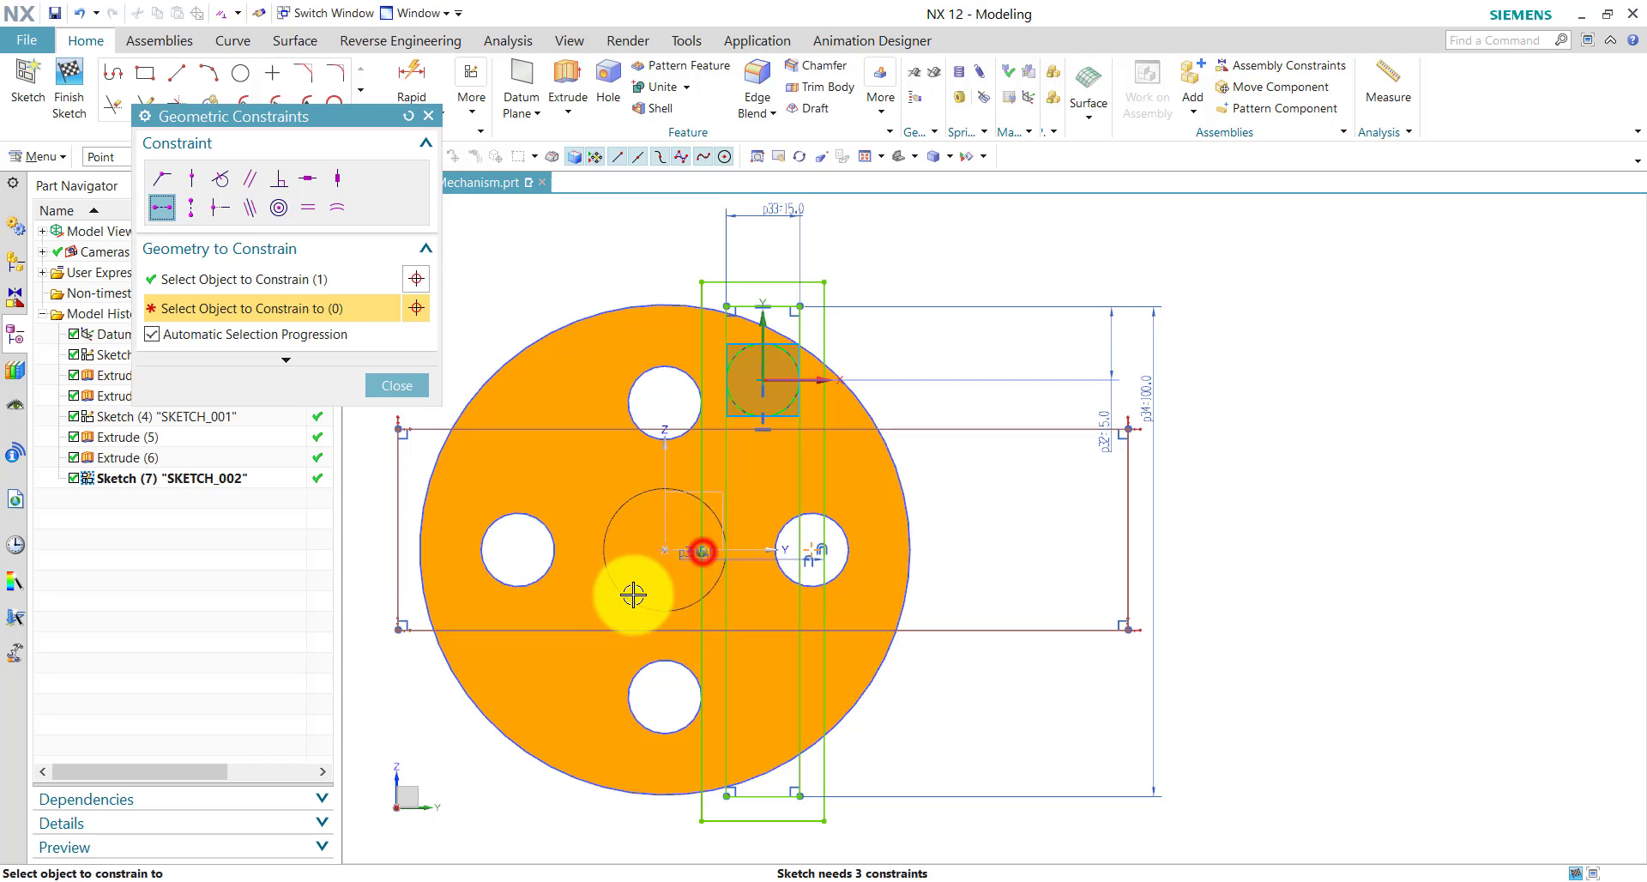
{"action": "left_click", "coordinate": [397, 532]}
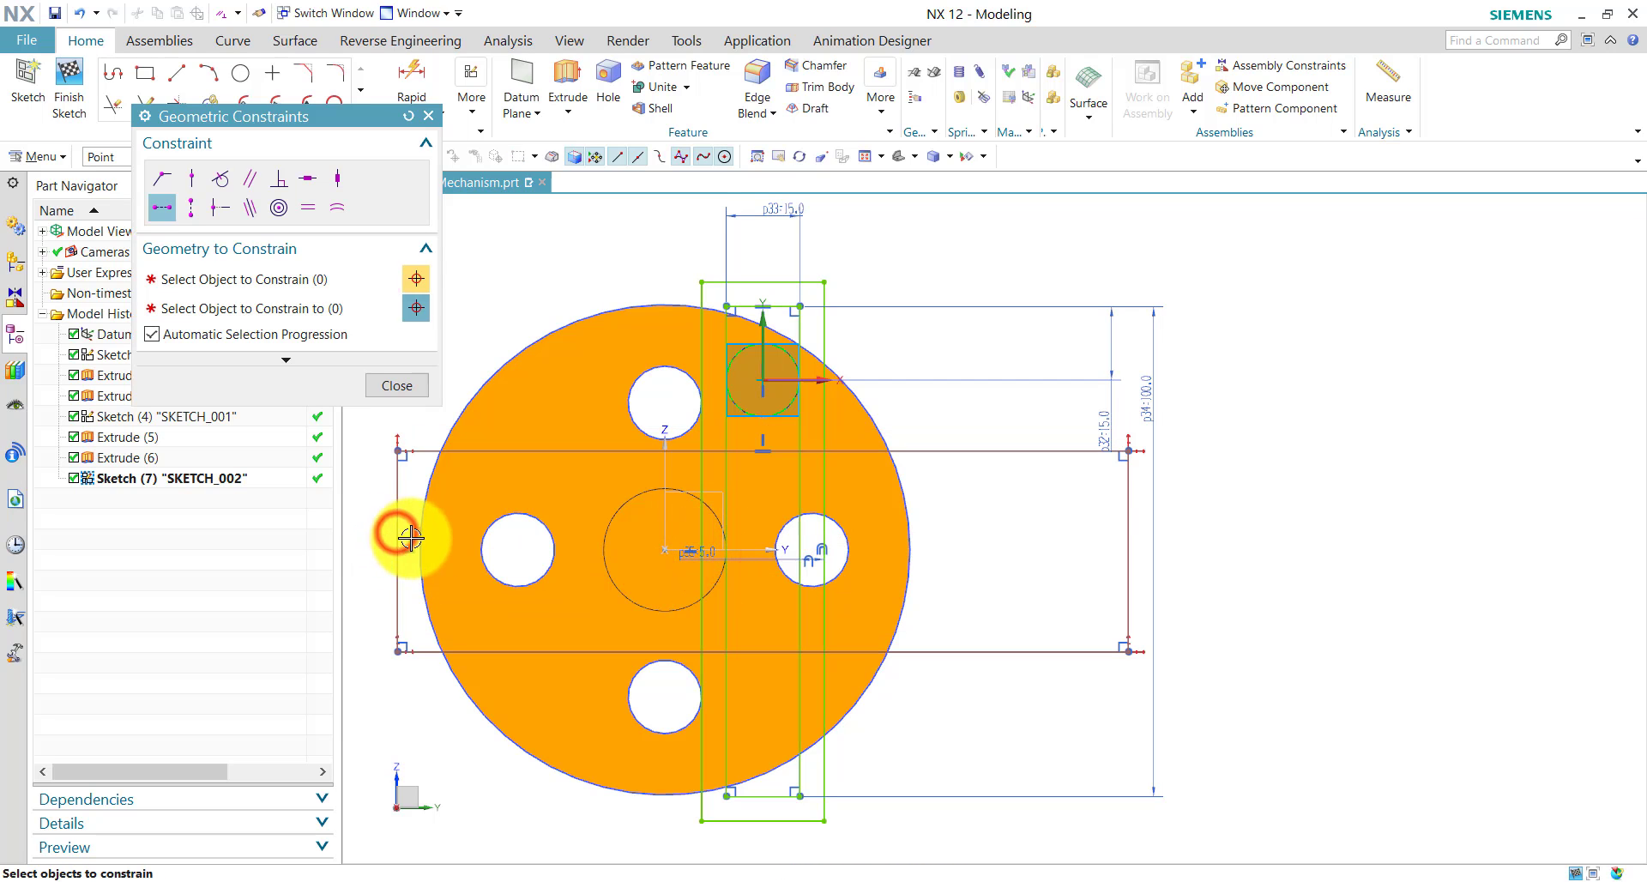
{"action": "left_click", "coordinate": [413, 395]}
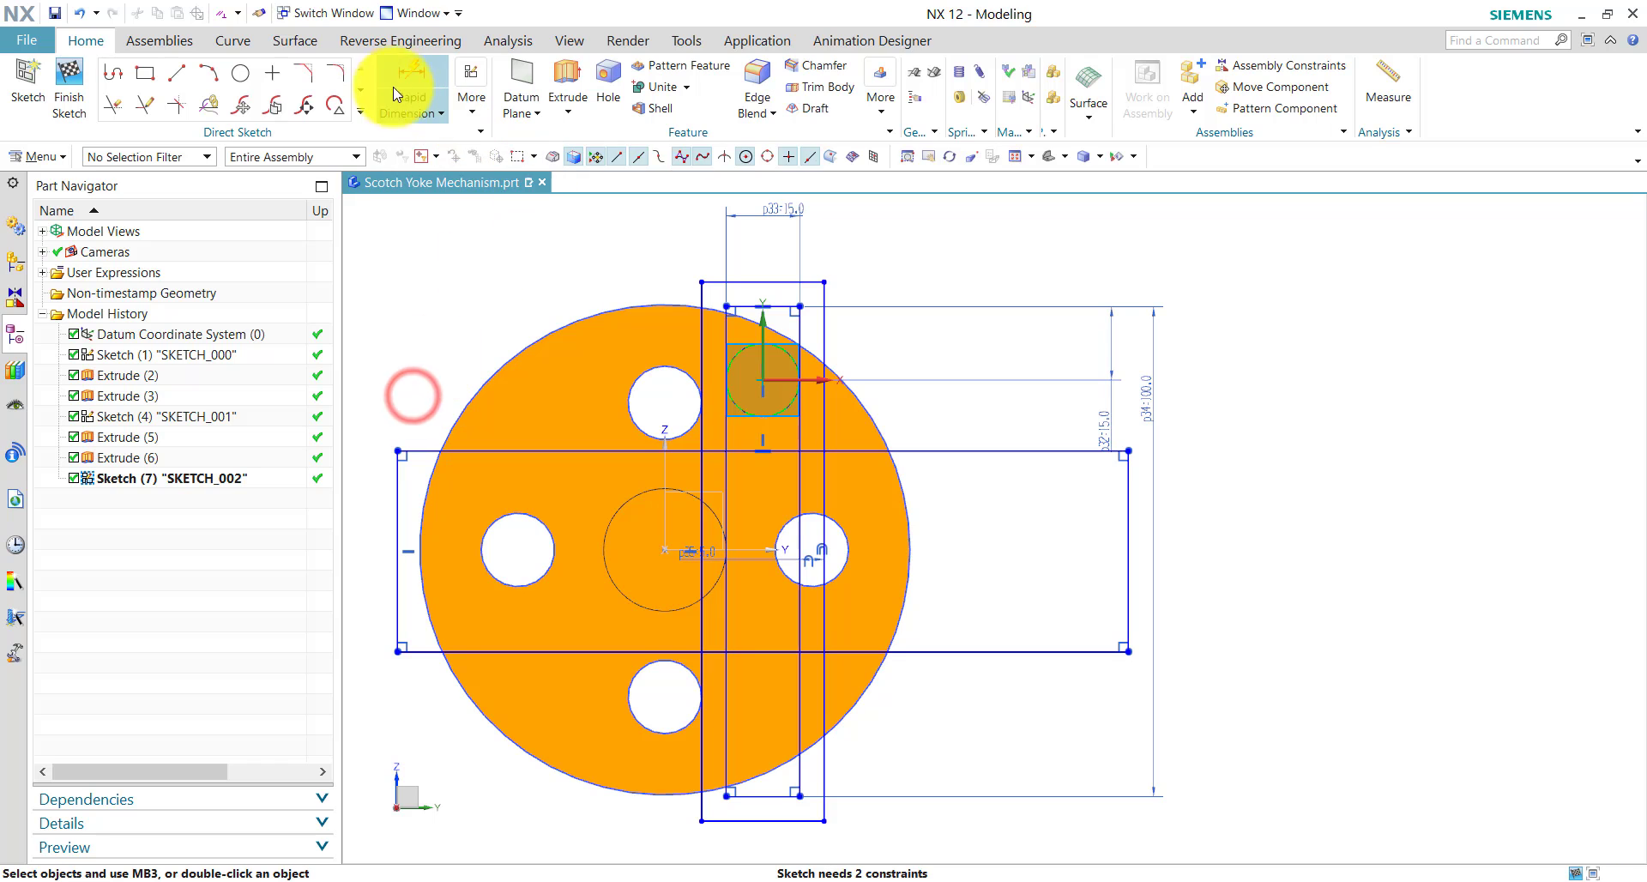
- Dimension the horizontal rectangle's long edge to a length of 250 mm
{"action": "left_click", "coordinate": [410, 61]}
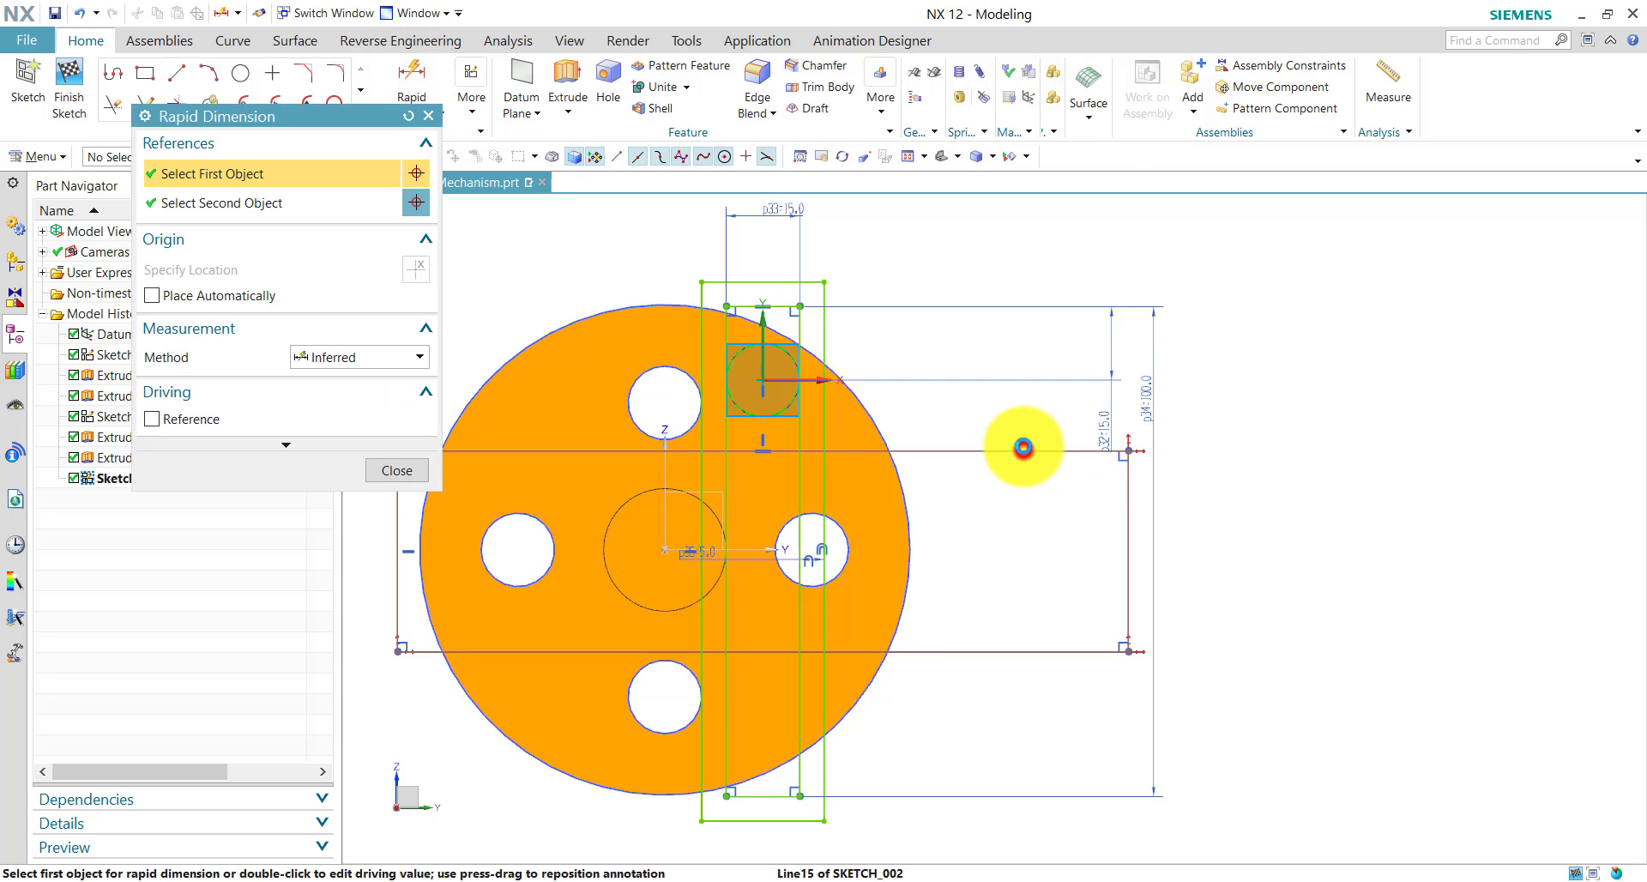
{"action": "left_click", "coordinate": [1002, 245]}
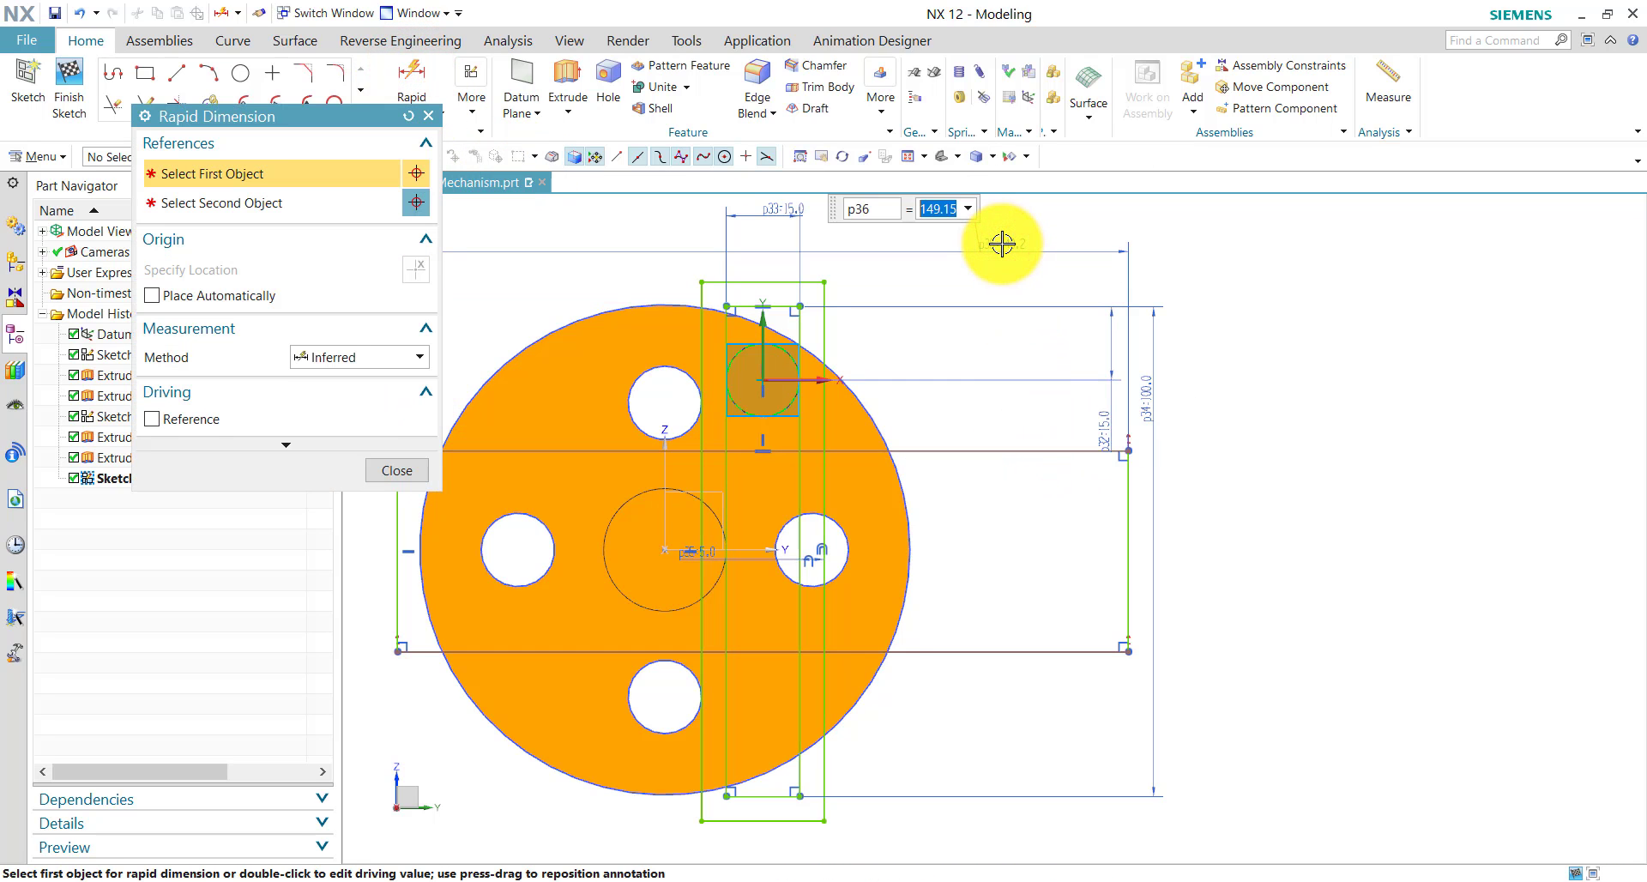
{"action": "key", "text": "Return"}
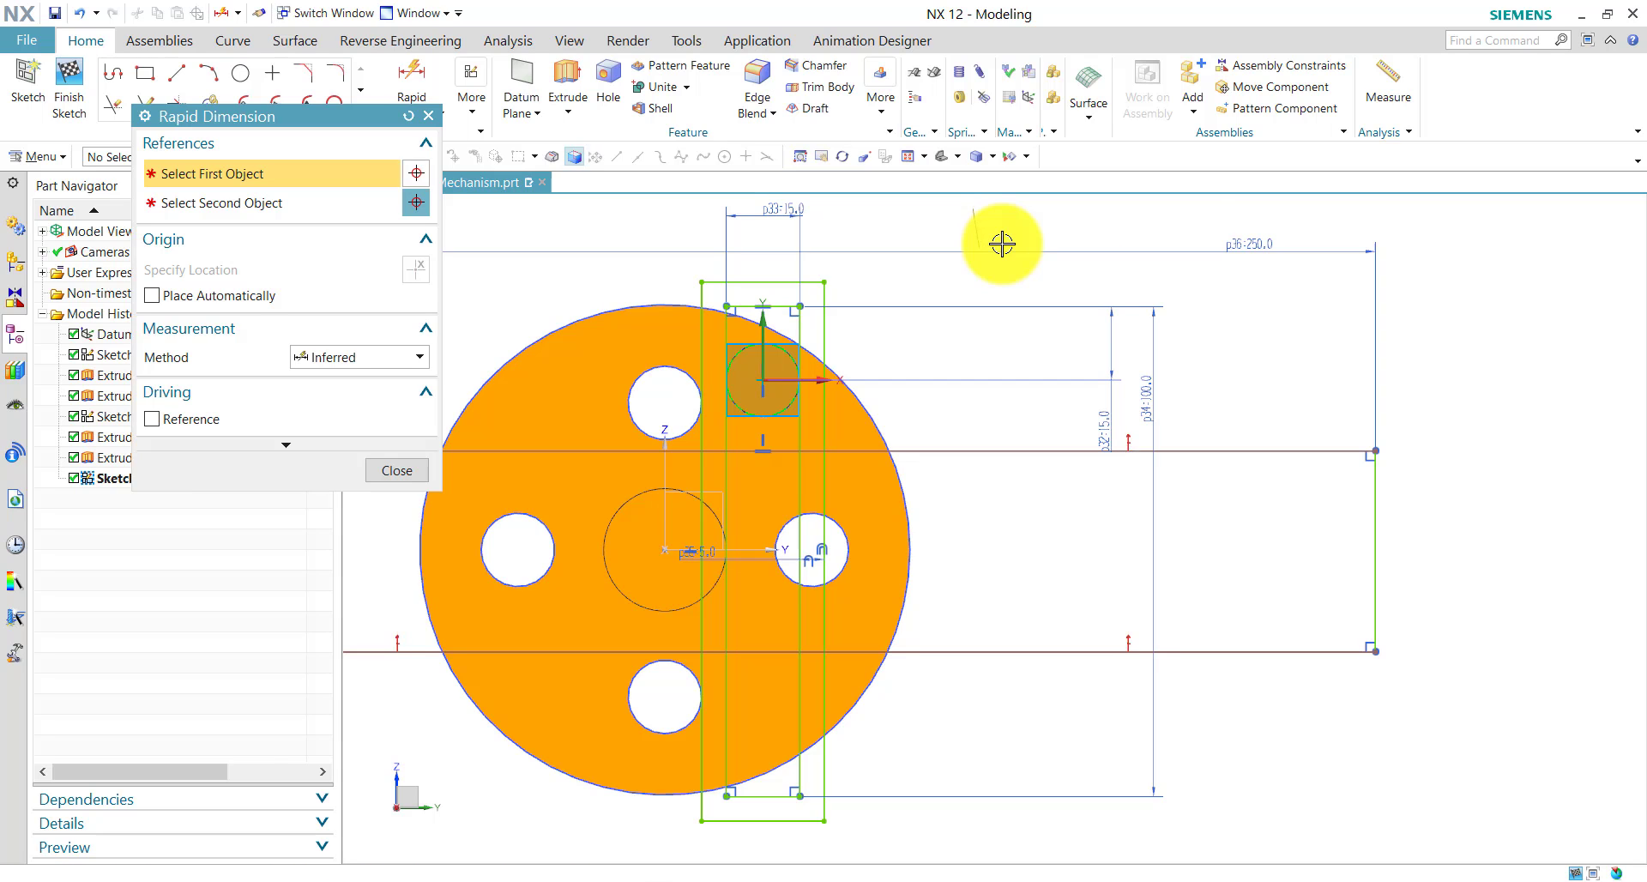
- Dimension the horizontal rectangle's short left edge to a height of 20 mm
{"action": "scroll", "coordinate": [1279, 429], "scroll_direction": "down", "scroll_amount": 2}
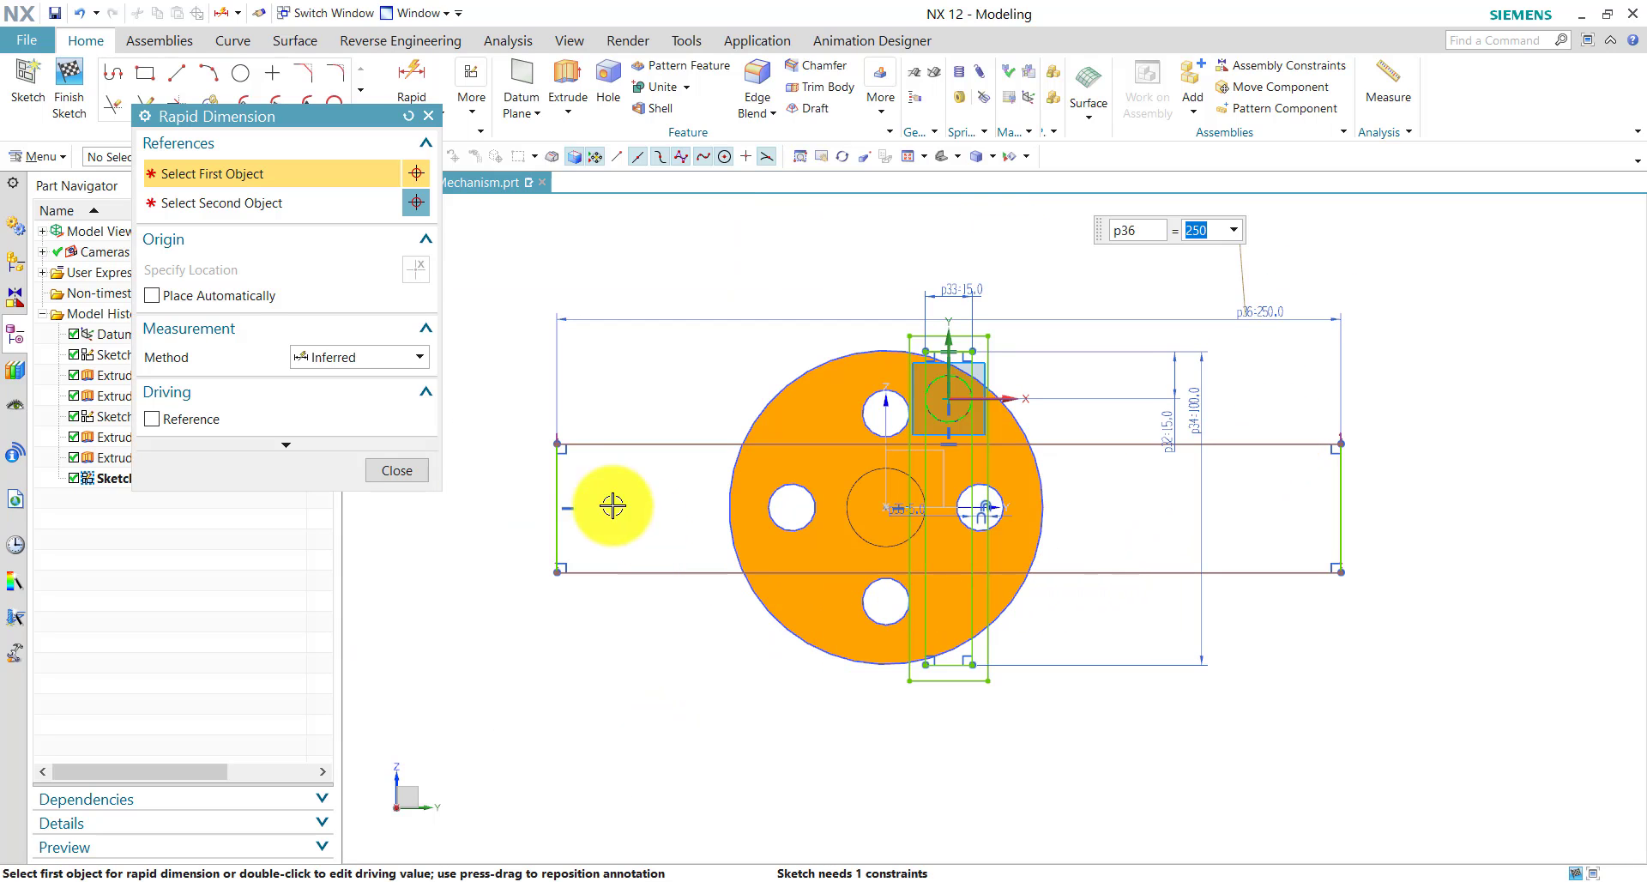
{"action": "left_click", "coordinate": [557, 487]}
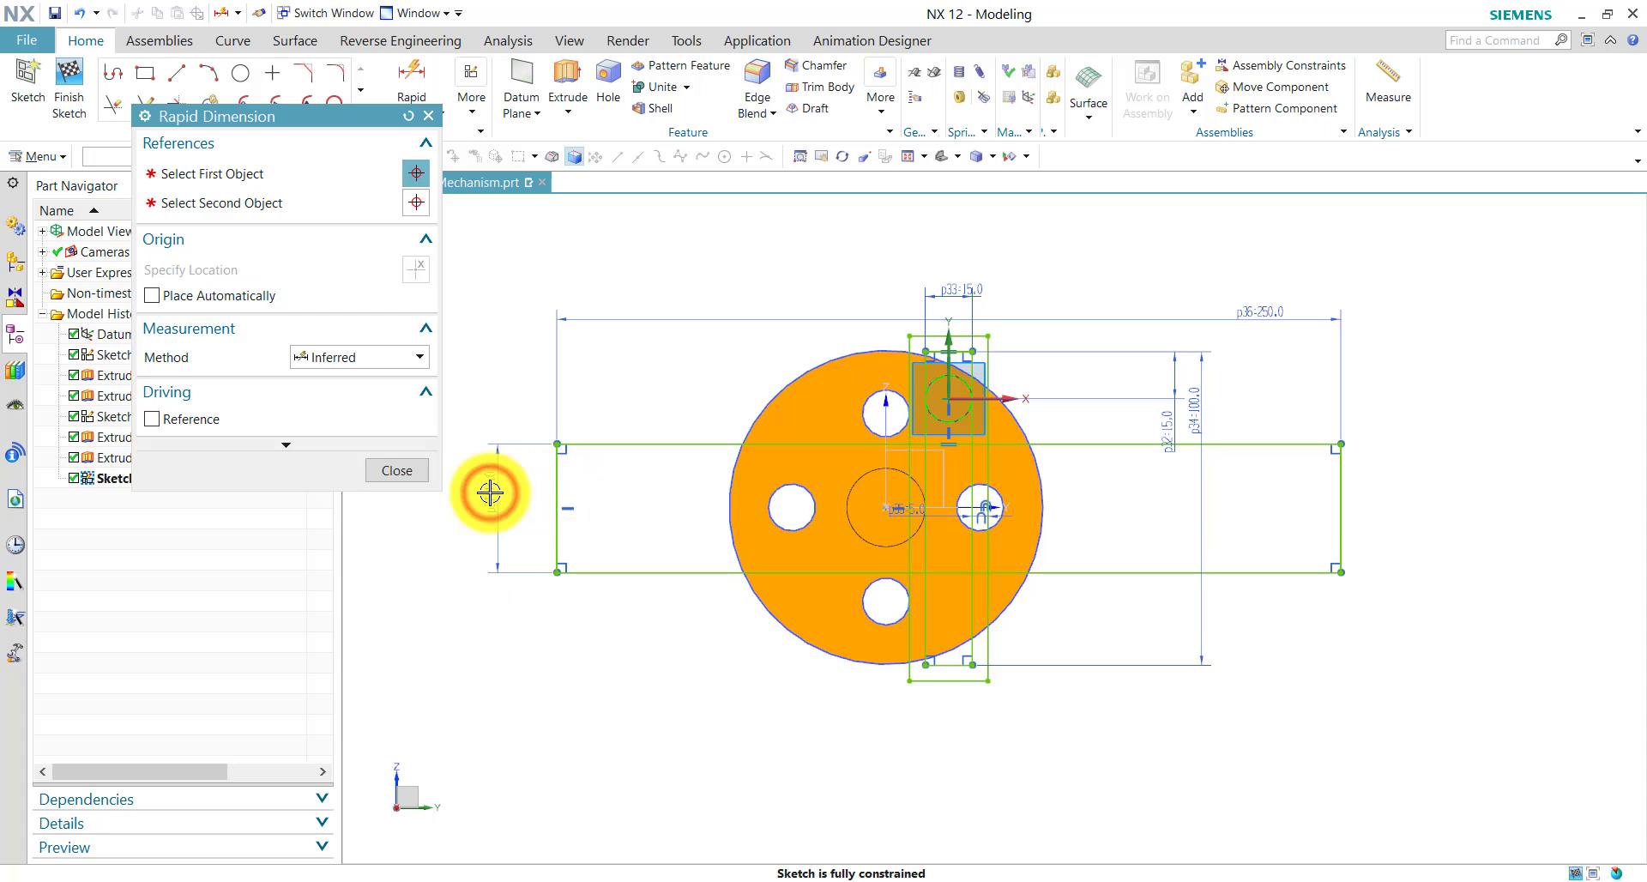
{"action": "left_click", "coordinate": [489, 493]}
{"action": "type", "text": "20"}
{"action": "key", "text": "Return"}
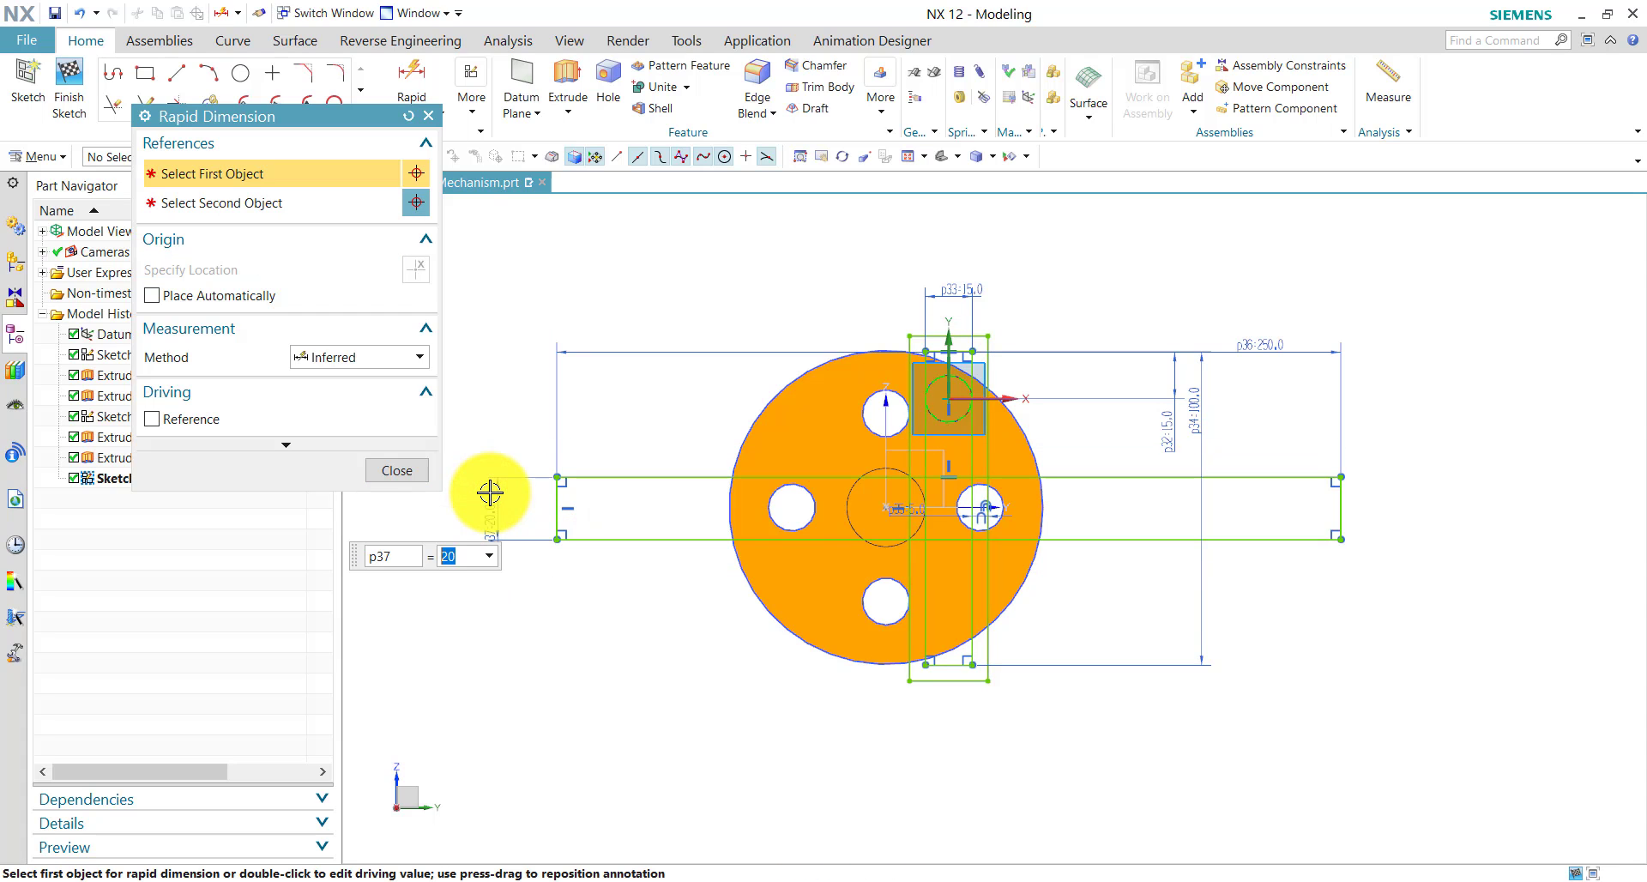
- Delete the offset constraint linking the slider frame's inner and outer rectangles
{"action": "left_click", "coordinate": [424, 472]}
{"action": "scroll", "coordinate": [995, 506], "scroll_direction": "up", "scroll_amount": 8}
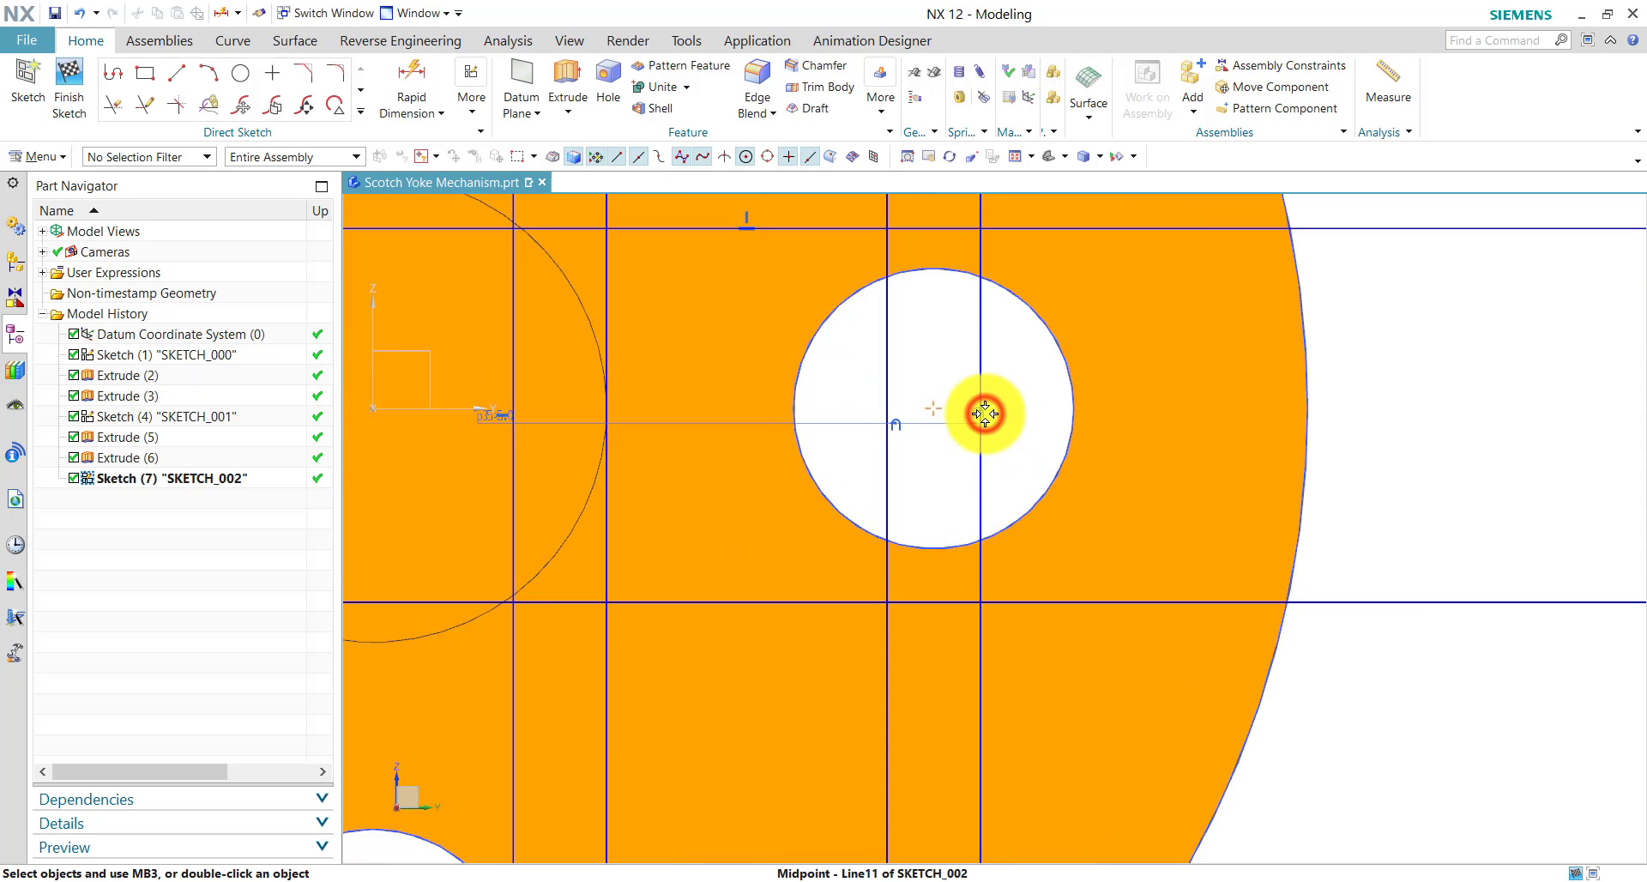
{"action": "left_click", "coordinate": [986, 415]}
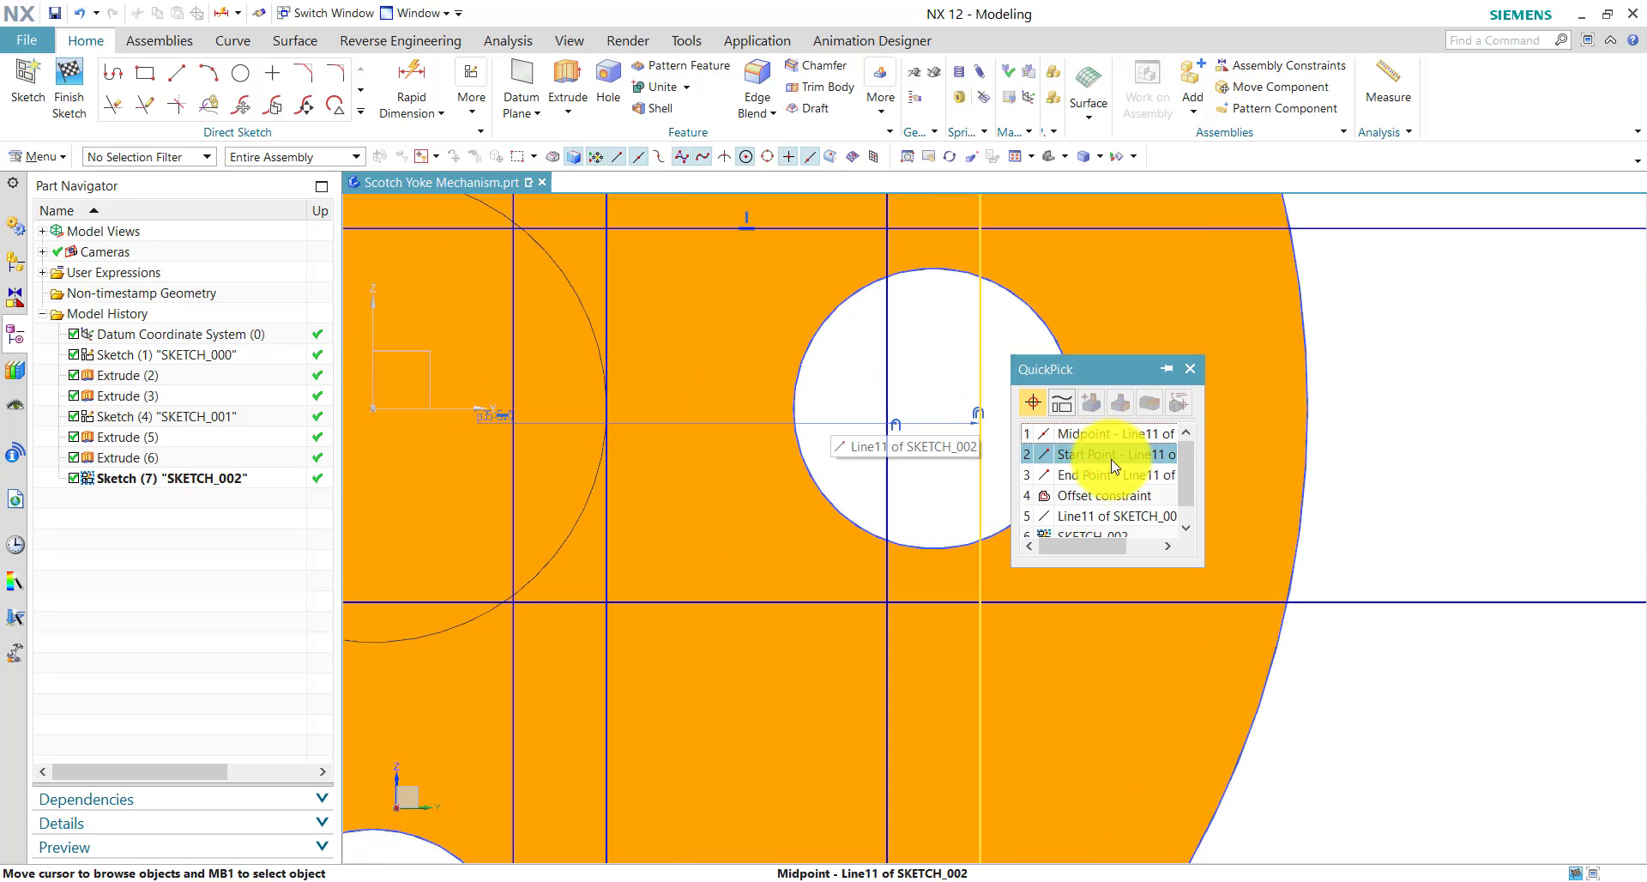
{"action": "left_click", "coordinate": [1104, 494]}
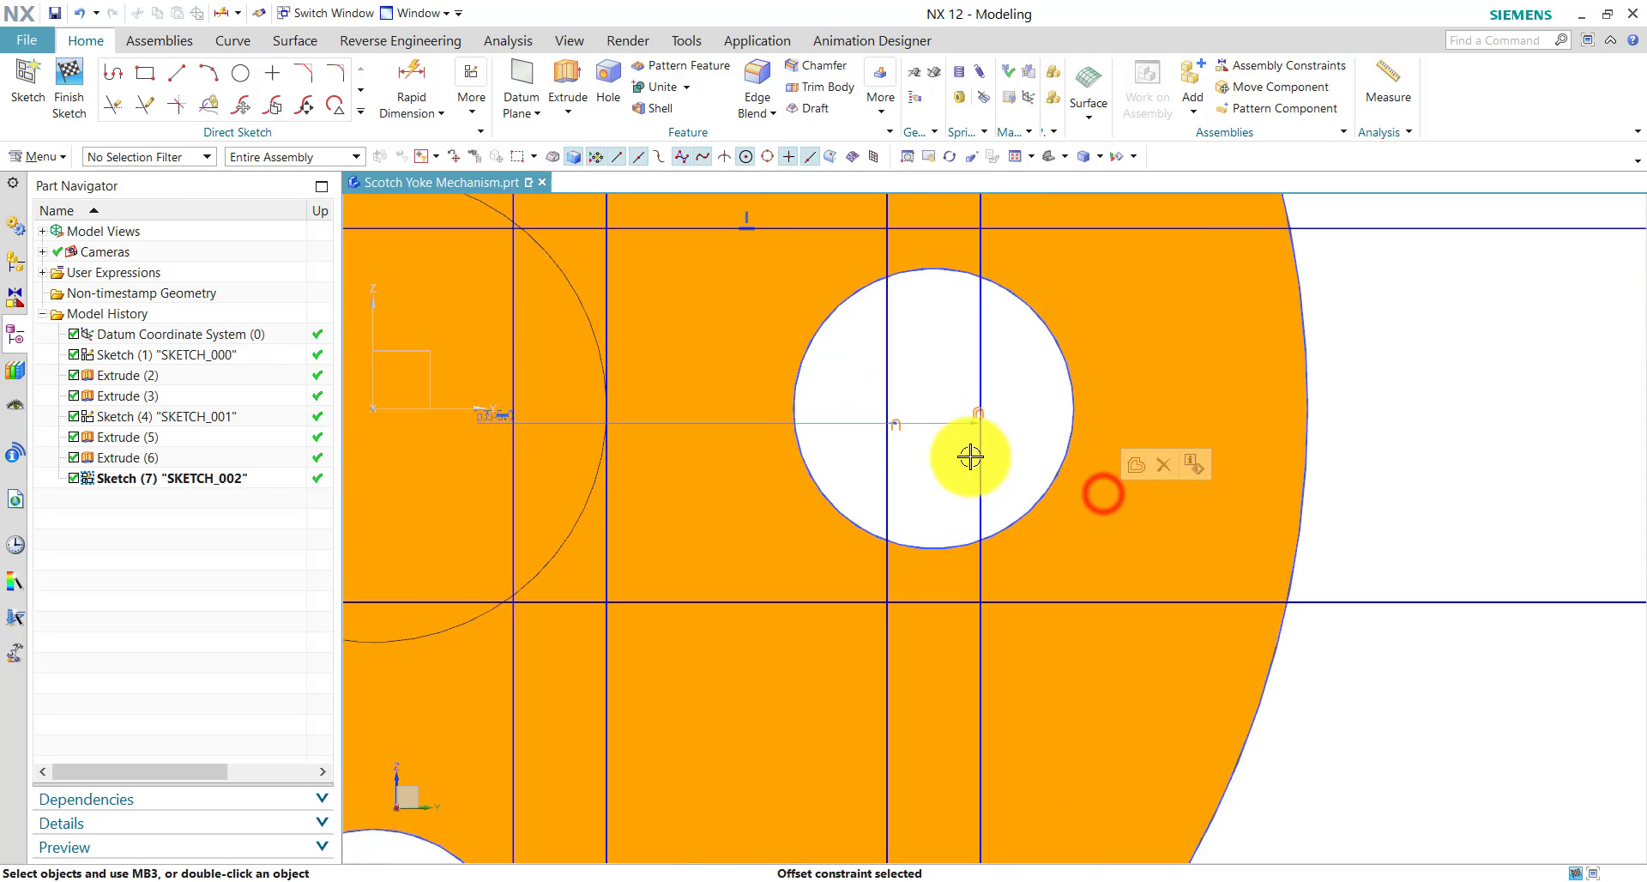
{"action": "left_click", "coordinate": [1161, 468]}
{"action": "scroll", "coordinate": [960, 441], "scroll_direction": "down", "scroll_amount": 3}
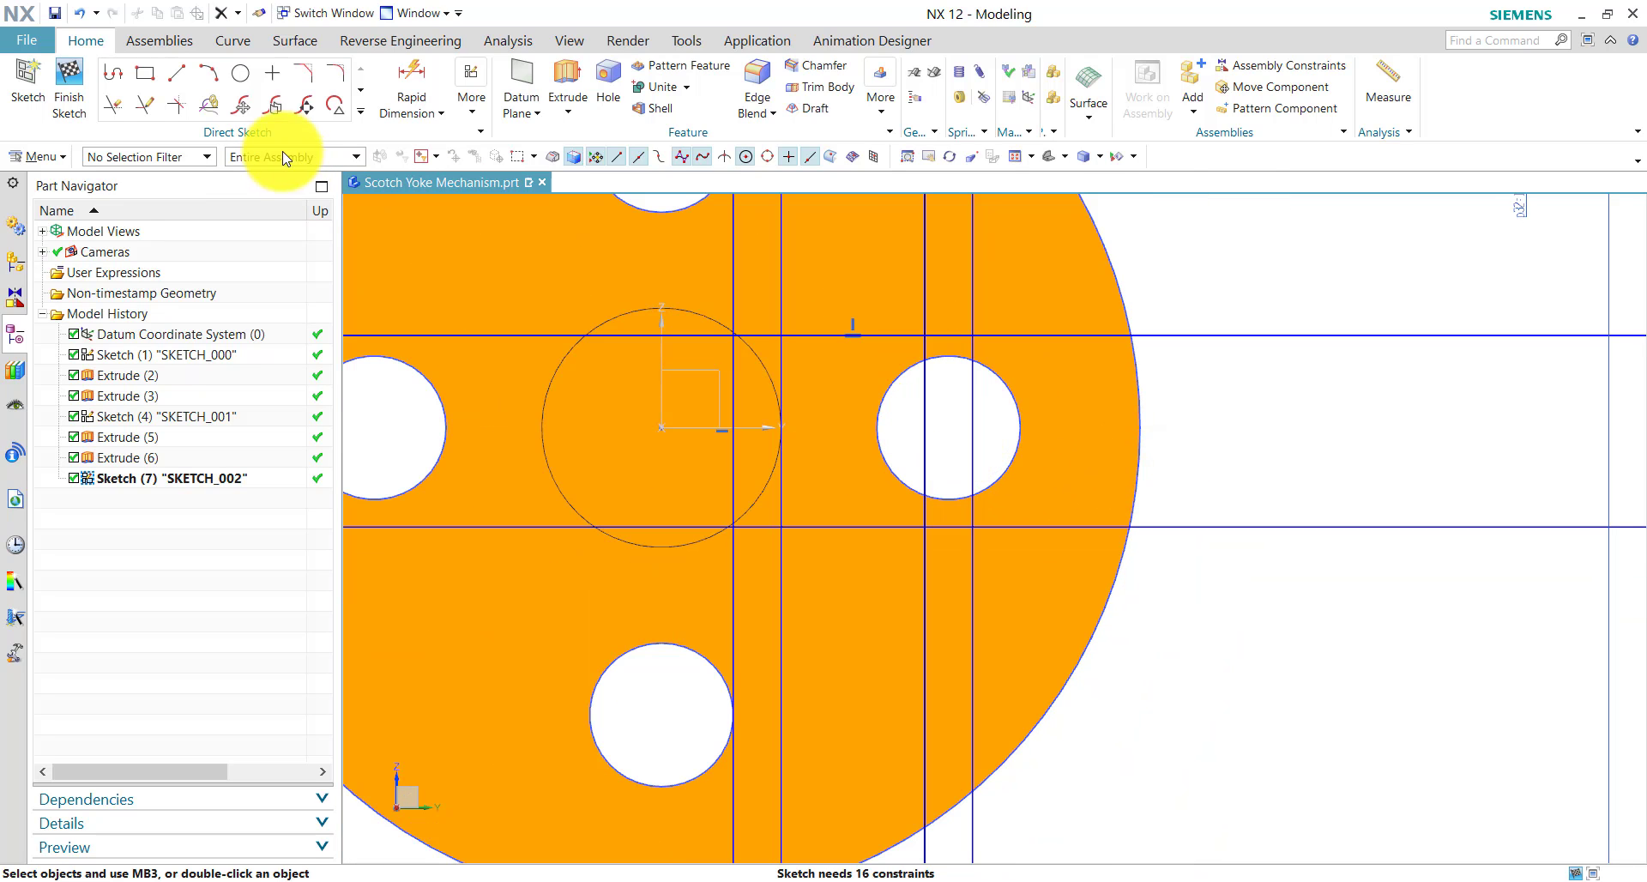
- Trim the overlapping bar and outer frame segments where the horizontal bar meets the slider frame's left side
{"action": "left_click", "coordinate": [115, 106]}
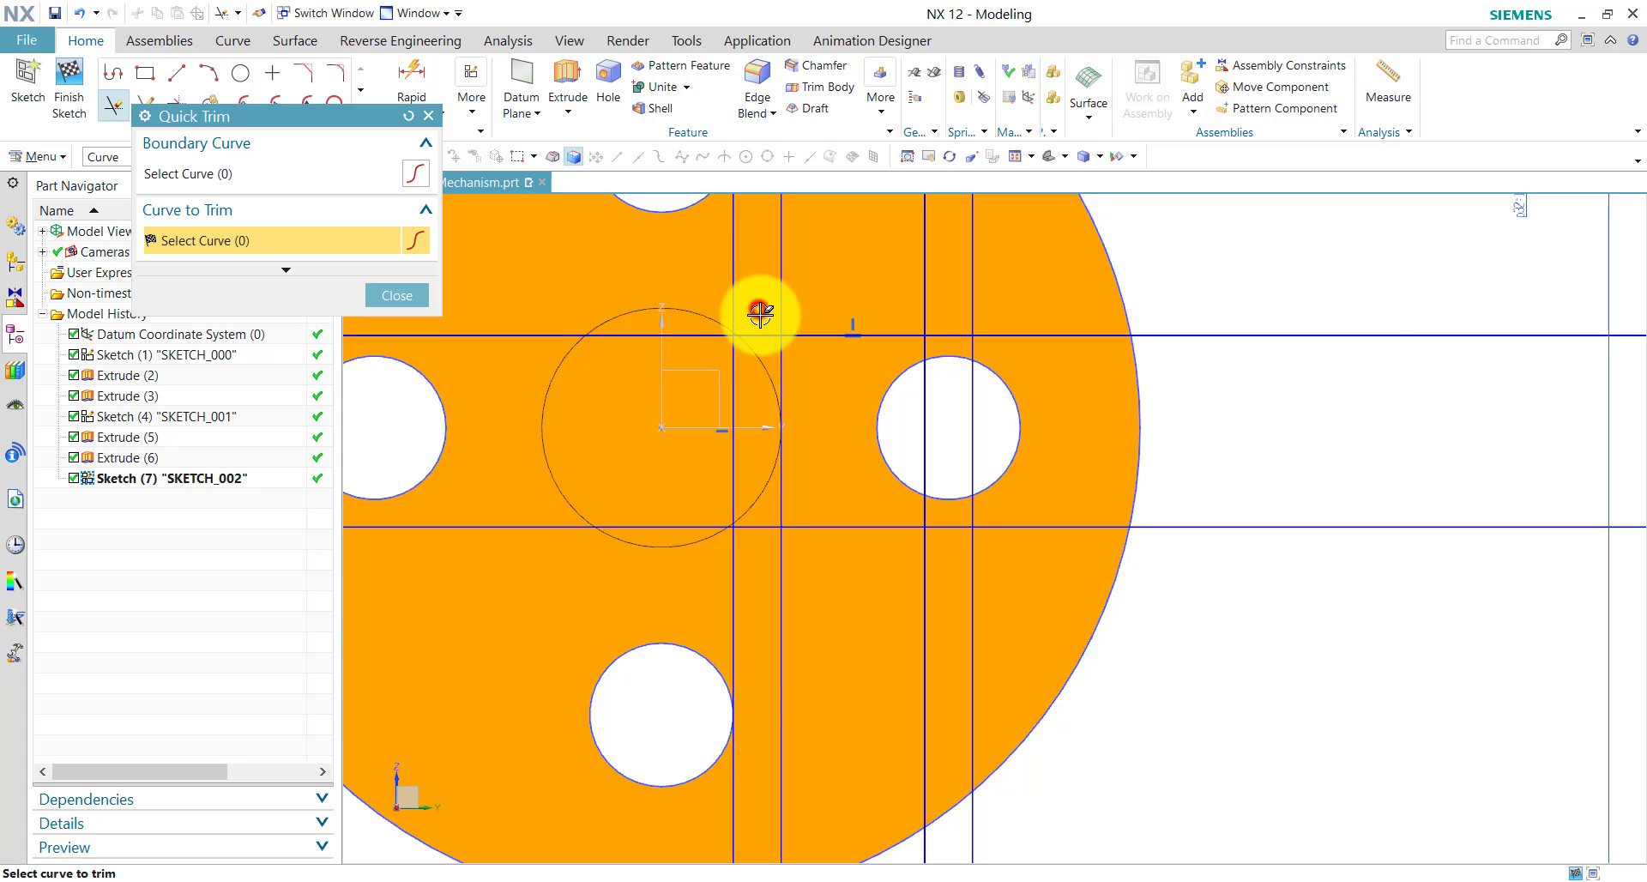
{"action": "left_click", "coordinate": [737, 370]}
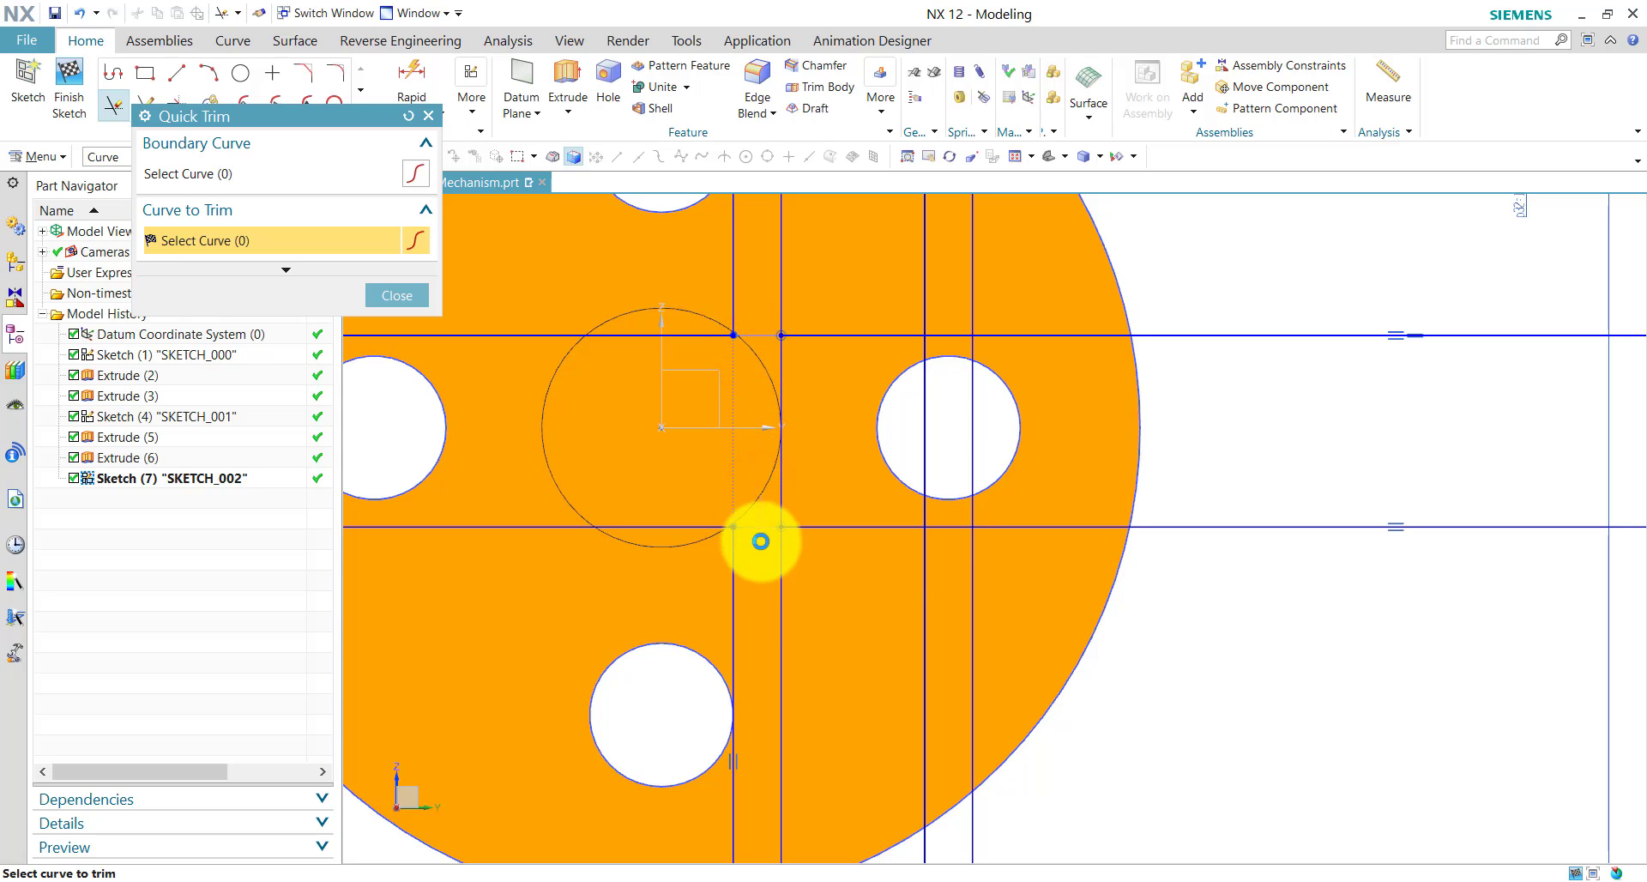
{"action": "left_click", "coordinate": [965, 312]}
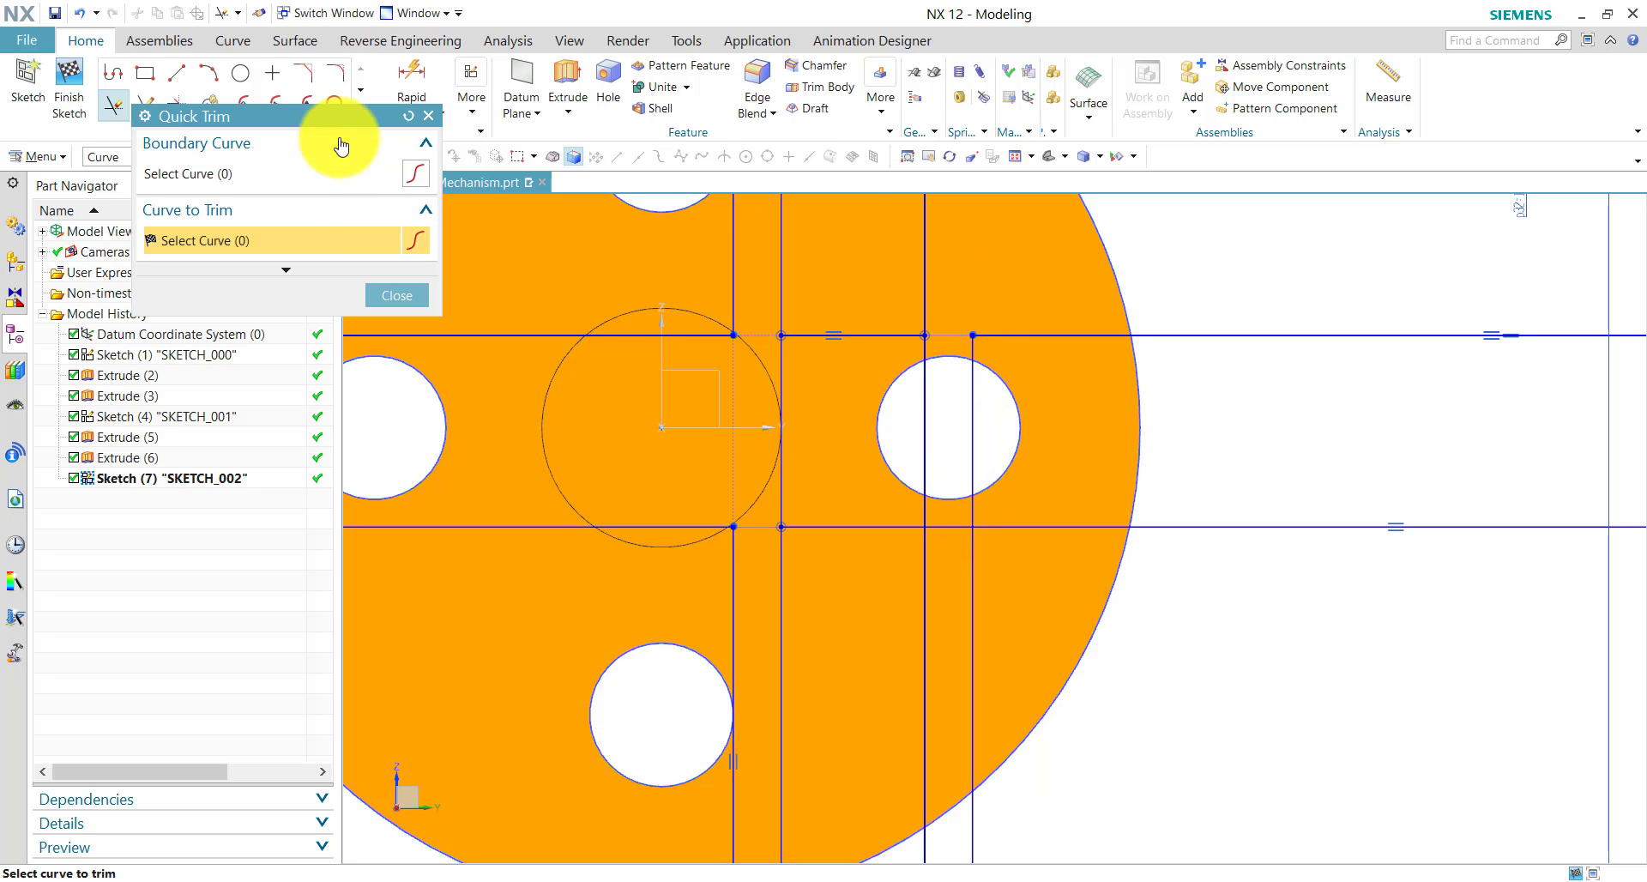
{"action": "left_click", "coordinate": [429, 115]}
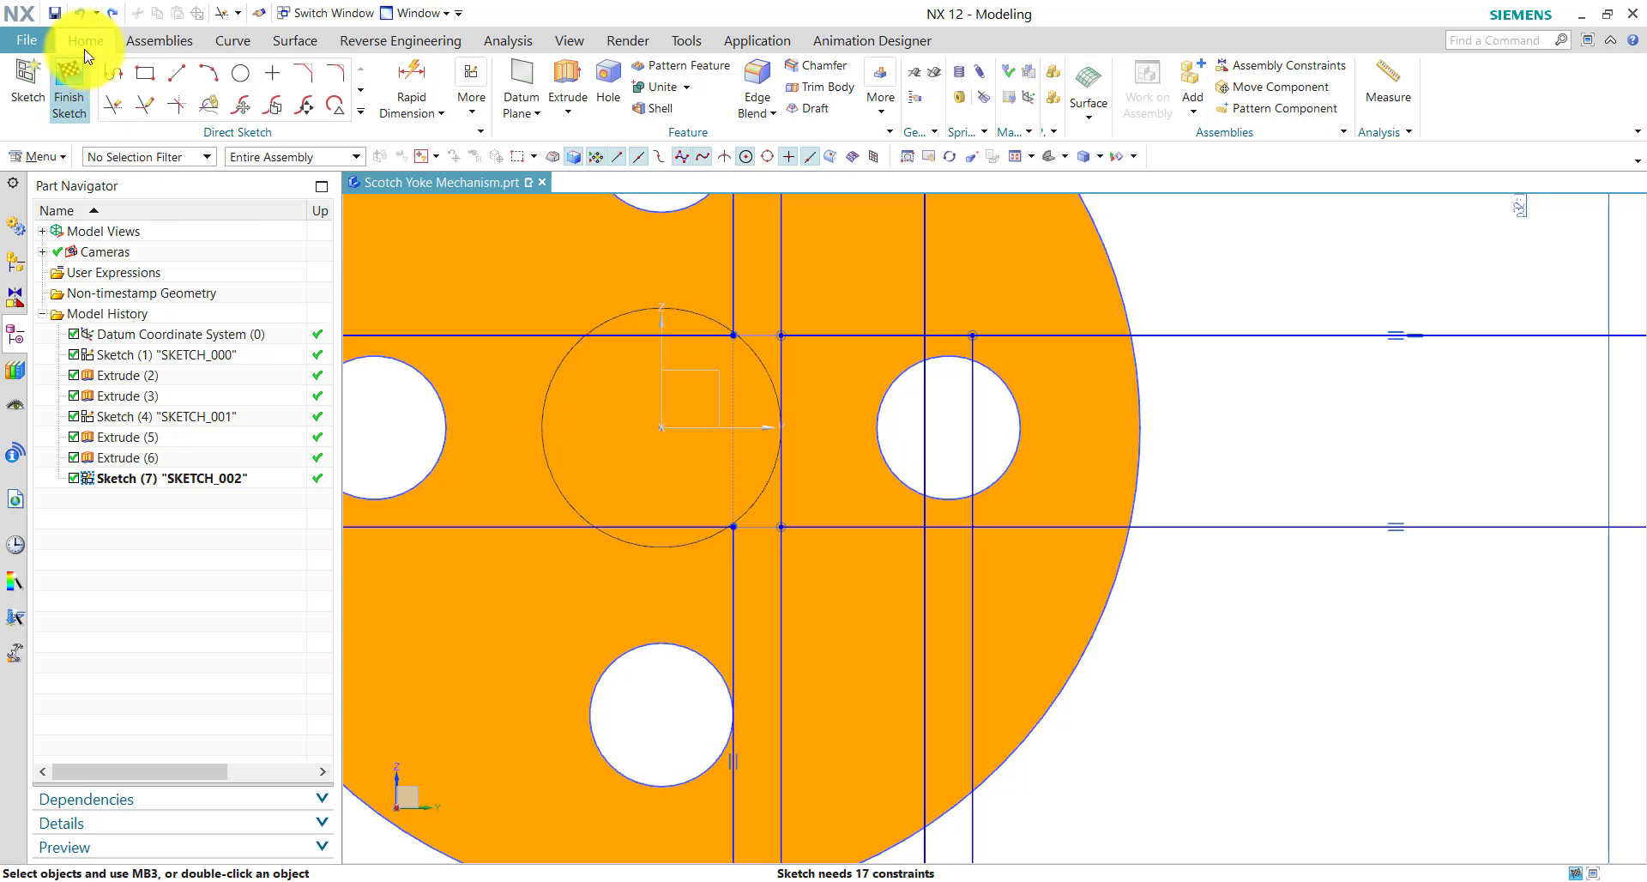
{"action": "left_click", "coordinate": [77, 12]}
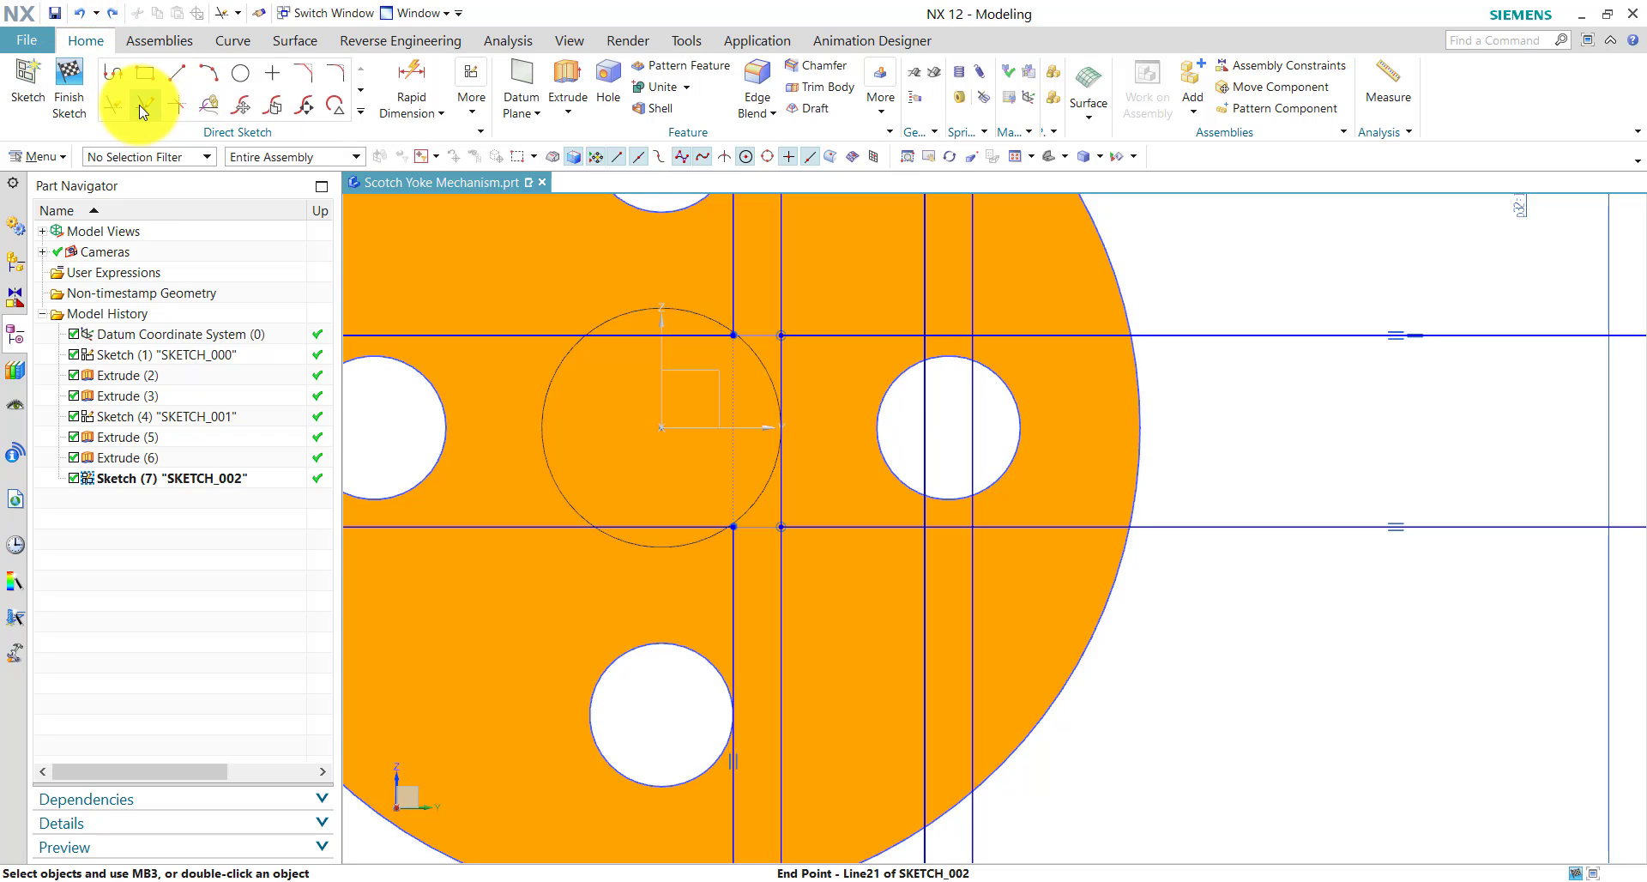
- Trim the bar's upper and lower edge segments crossing the slider frame's right side, and finish the sketch
{"action": "left_click", "coordinate": [114, 105]}
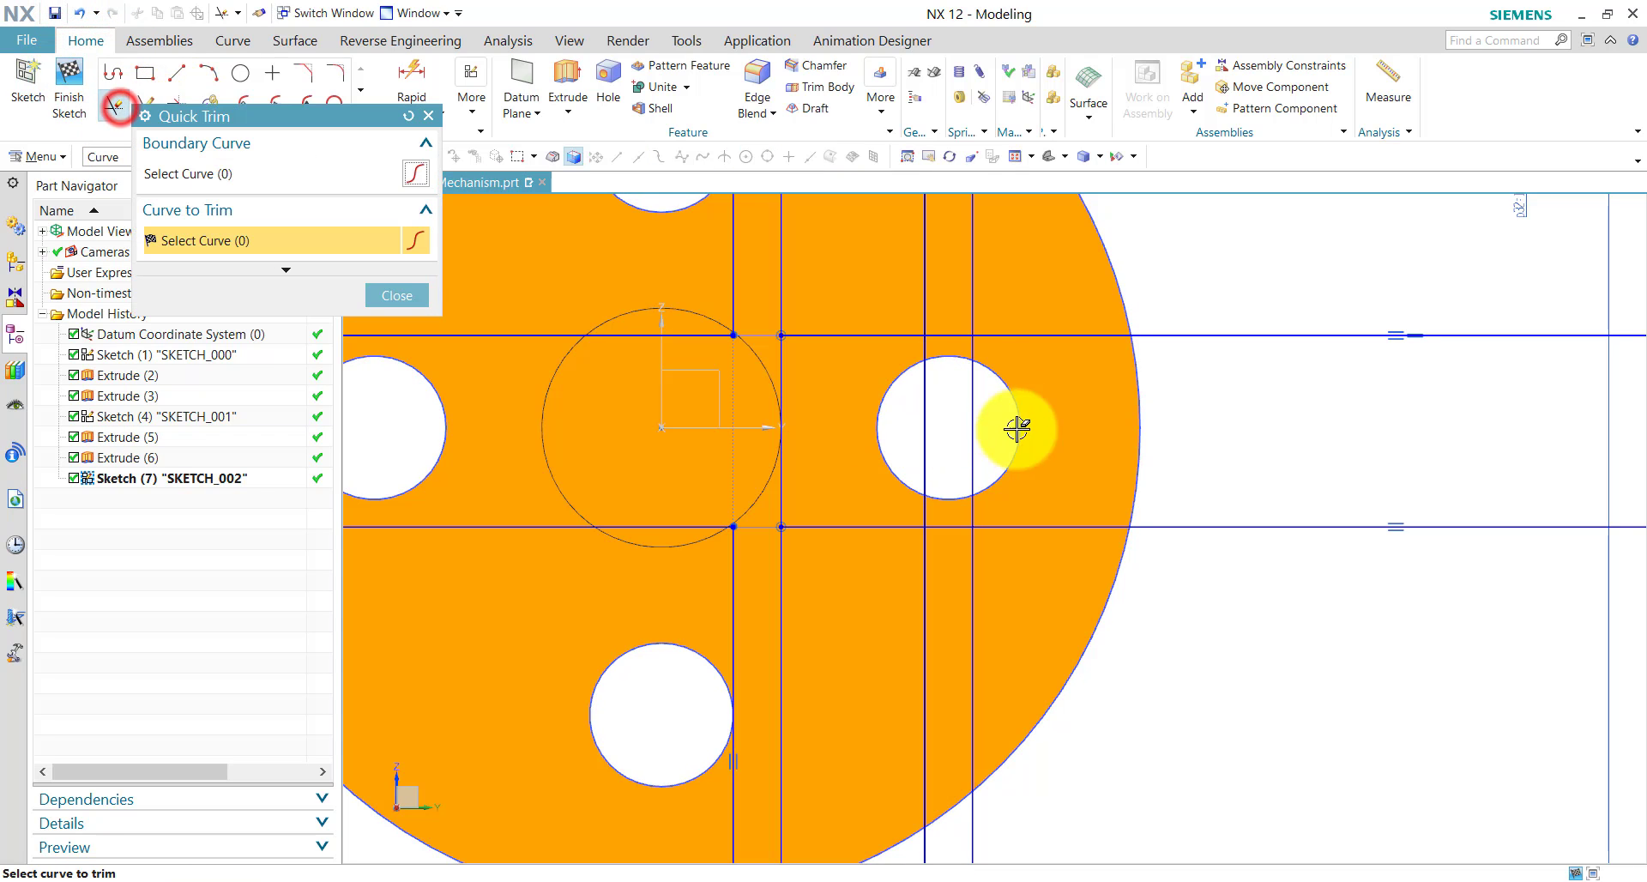
{"action": "left_click", "coordinate": [951, 335]}
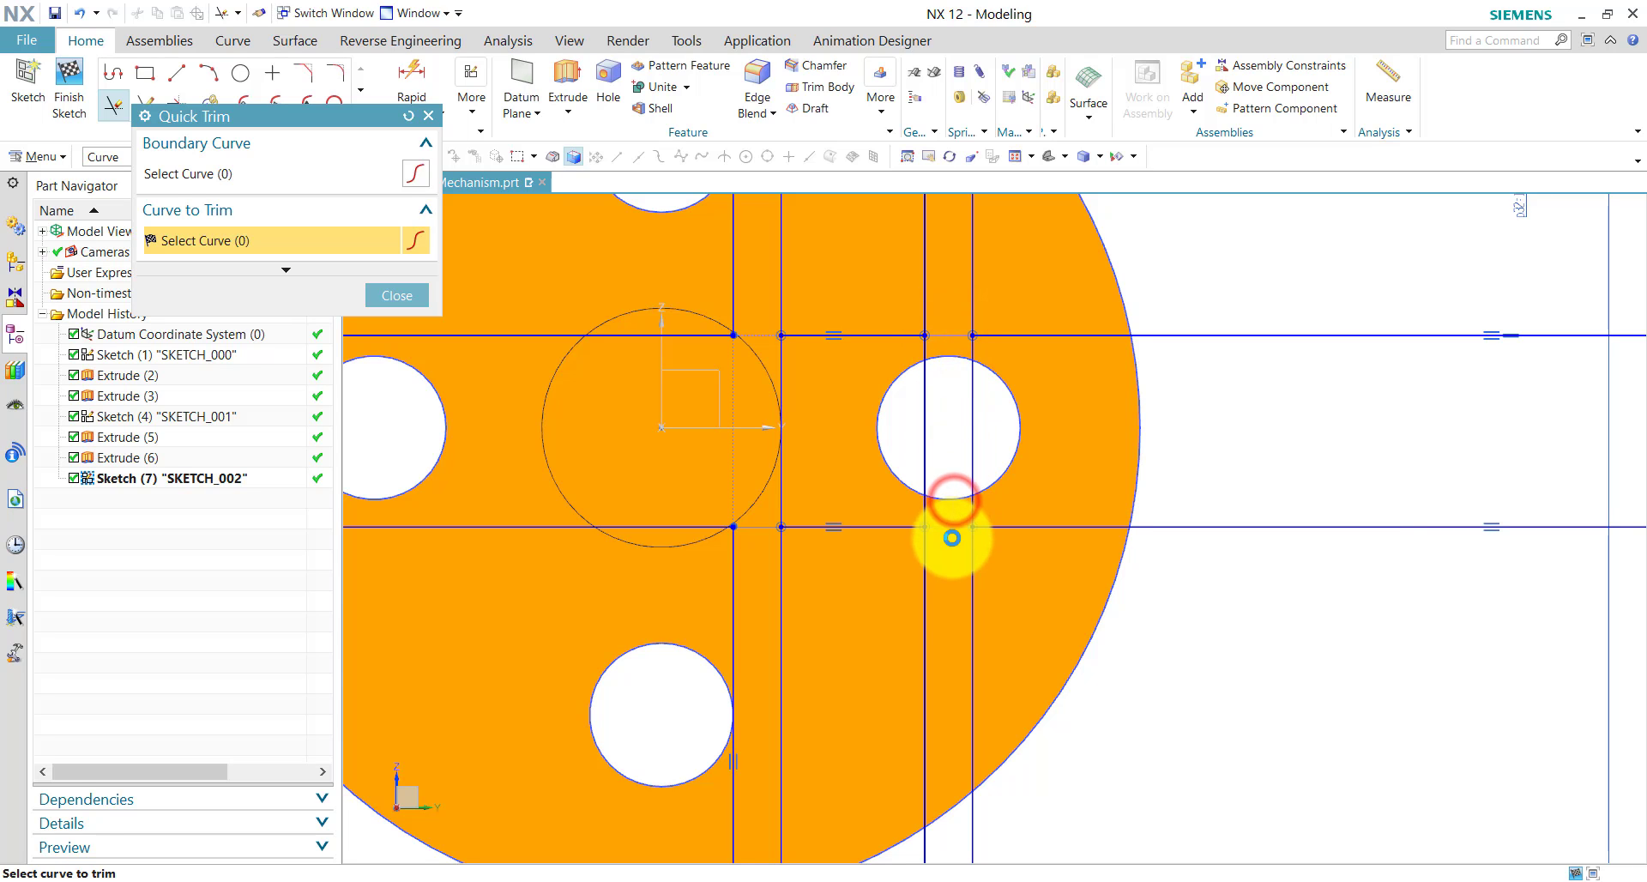
{"action": "left_click", "coordinate": [395, 295]}
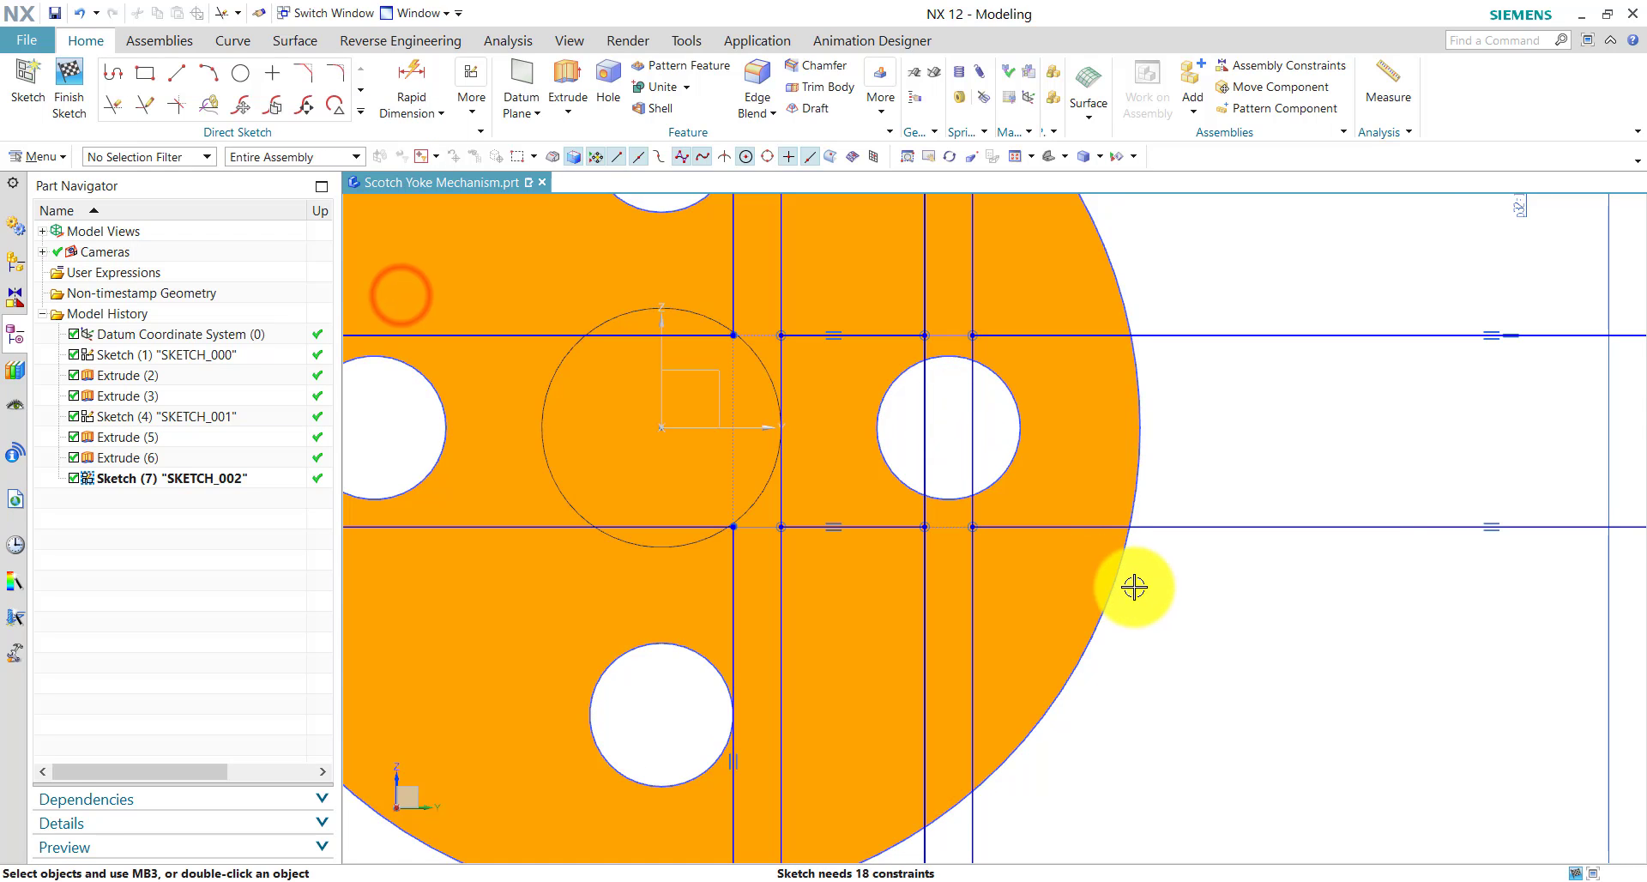
{"action": "scroll", "coordinate": [1128, 574], "scroll_direction": "down", "scroll_amount": 3}
{"action": "scroll", "coordinate": [1111, 561], "scroll_direction": "down", "scroll_amount": 1}
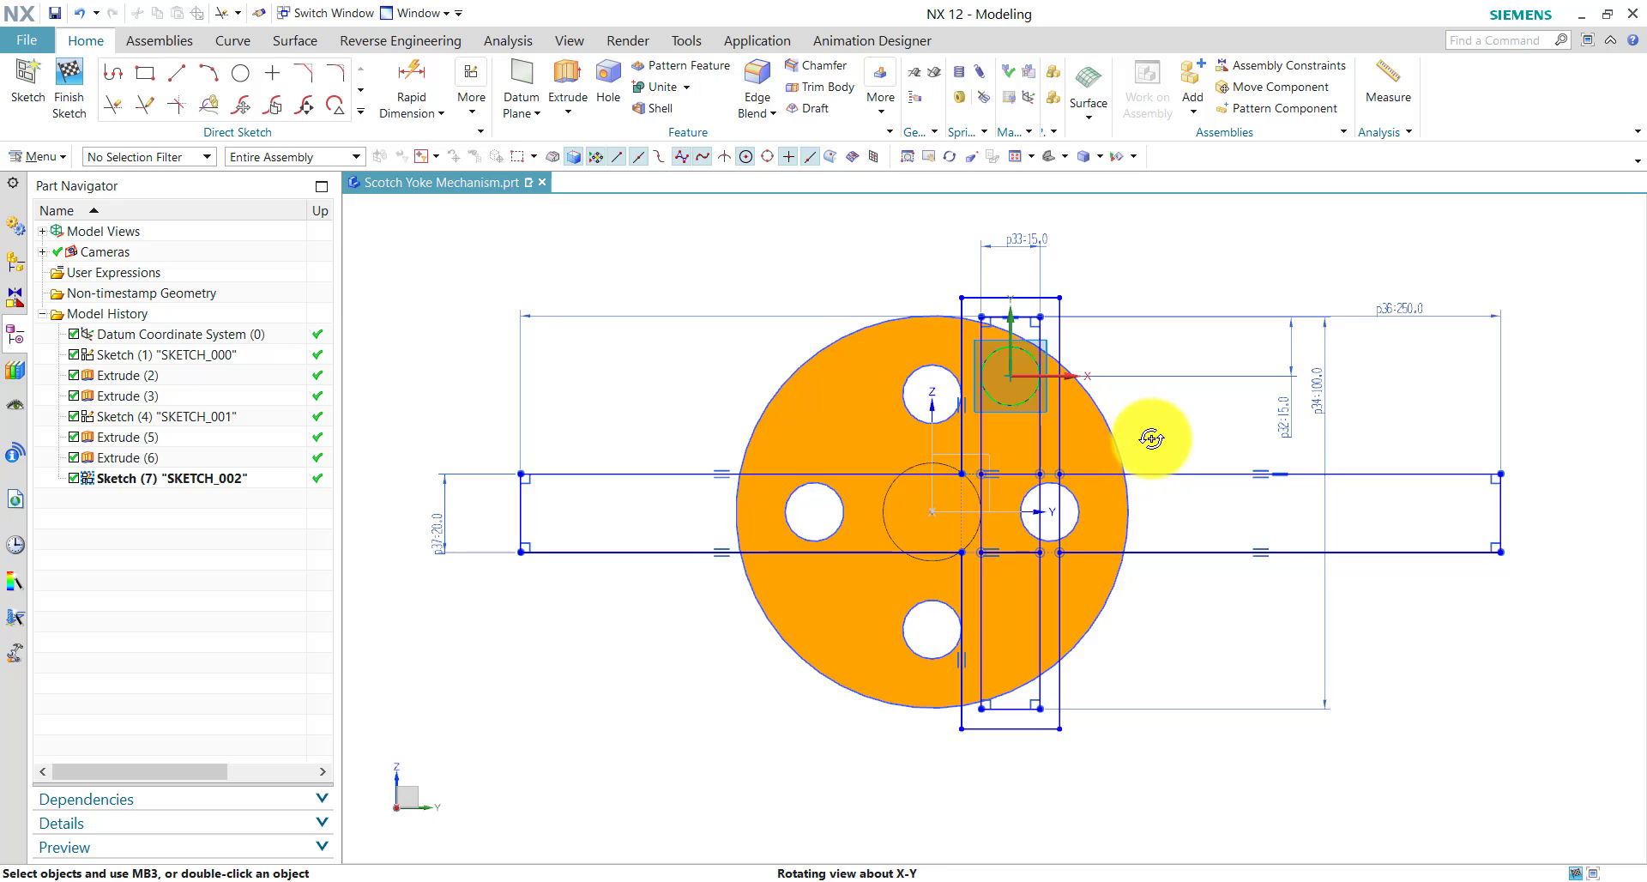
{"action": "mouse_move", "coordinate": [1151, 438]}
{"action": "middle_mouse_down"}
{"action": "mouse_move", "coordinate": [1187, 446]}
{"action": "mouse_move", "coordinate": [1194, 471]}
{"action": "mouse_move", "coordinate": [1119, 429]}
{"action": "middle_mouse_up"}
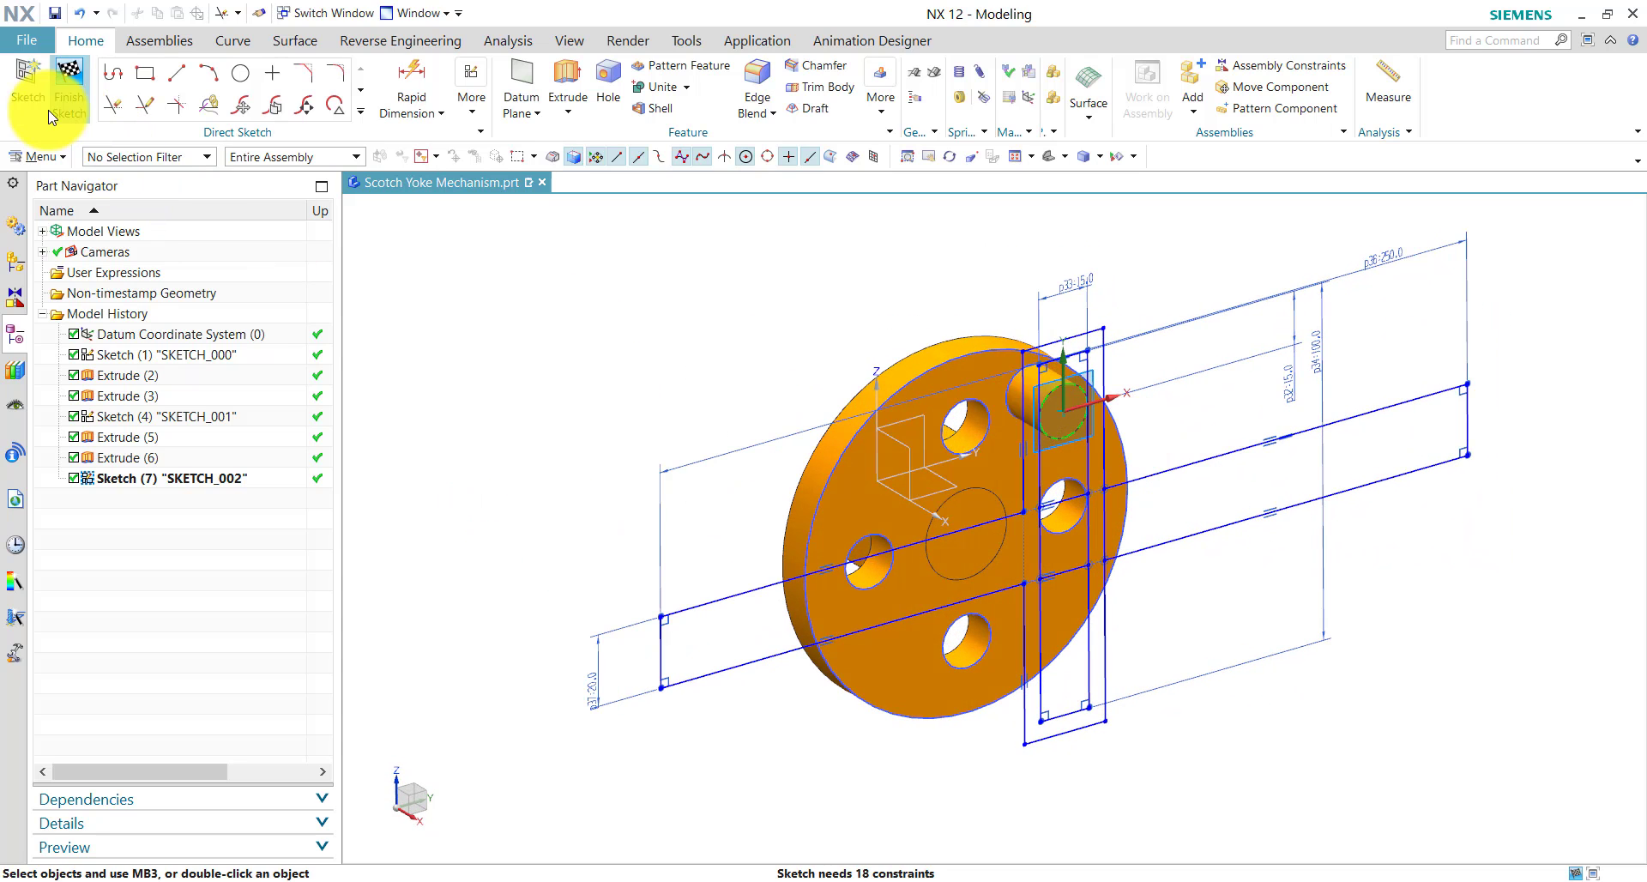
{"action": "left_click", "coordinate": [47, 111]}
{"action": "left_click", "coordinate": [431, 113]}
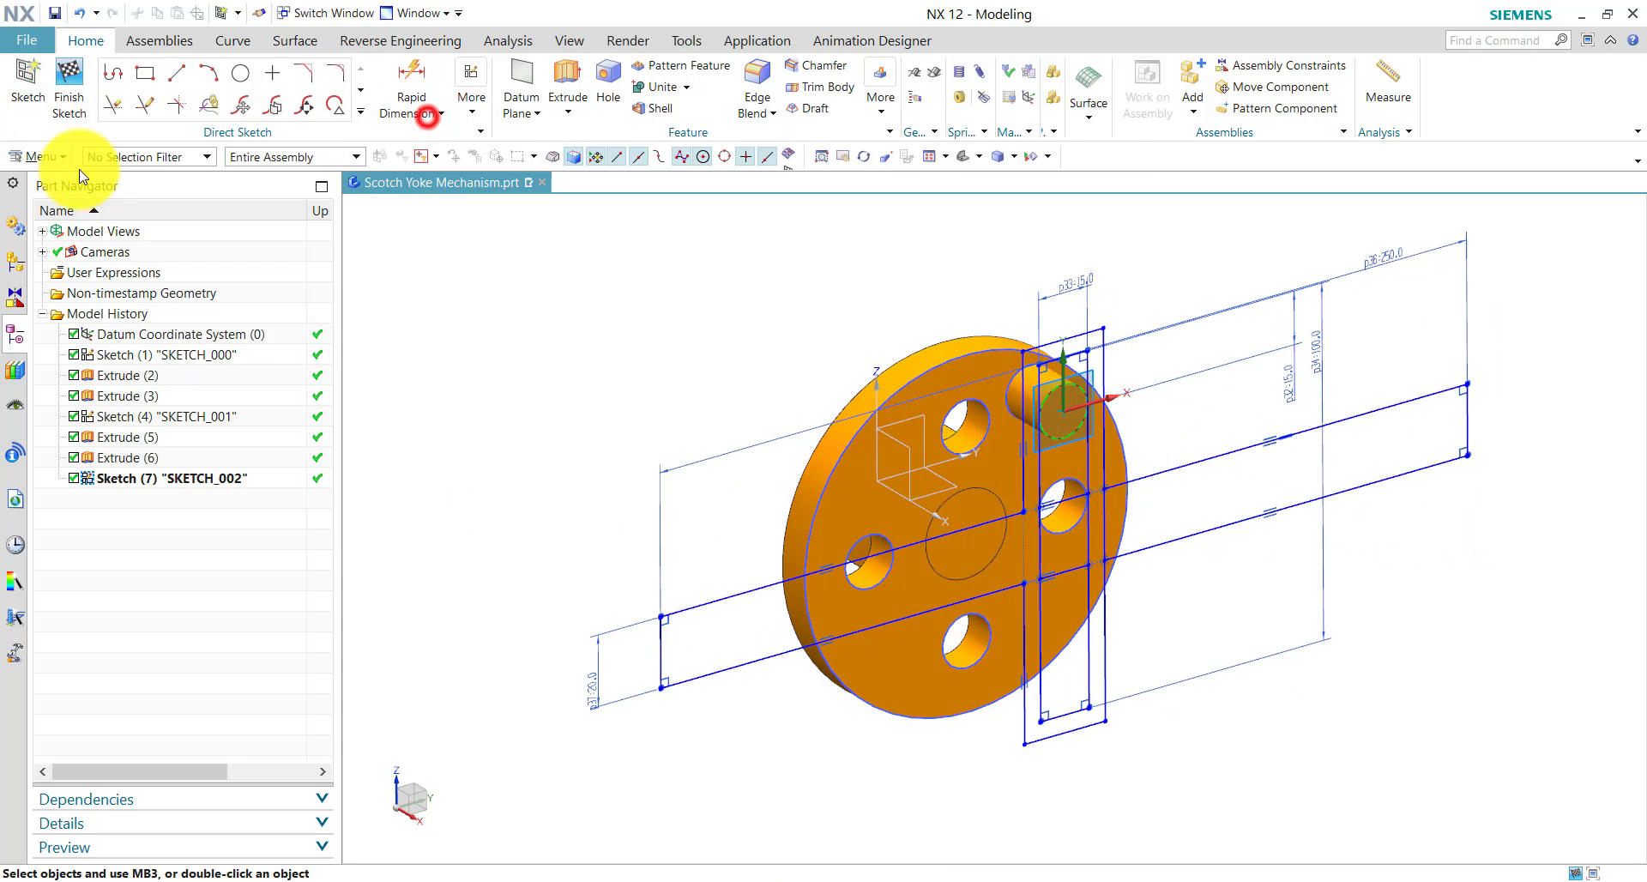
{"action": "left_click", "coordinate": [58, 106]}
- Extrude the slider frame and both horizontal bar regions by 10 mm with no Boolean, using region boundary curves
{"action": "scroll", "coordinate": [955, 368], "scroll_direction": "down", "scroll_amount": 2}
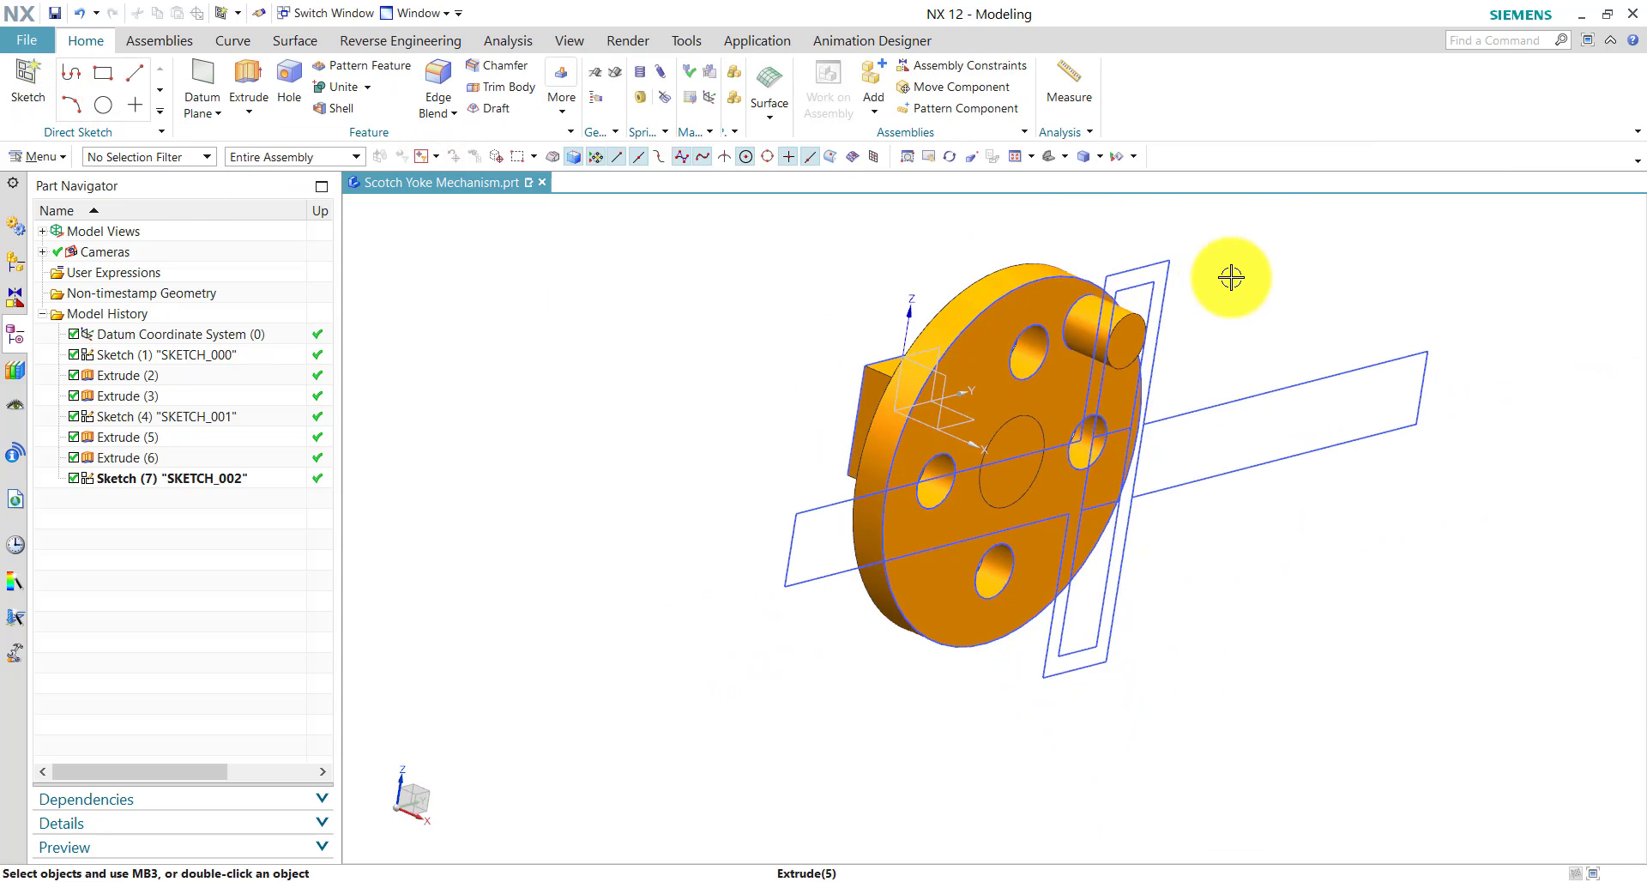
{"action": "middle_click_drag", "start_coordinate": [1227, 328], "coordinate": [1093, 345], "text": "shift"}
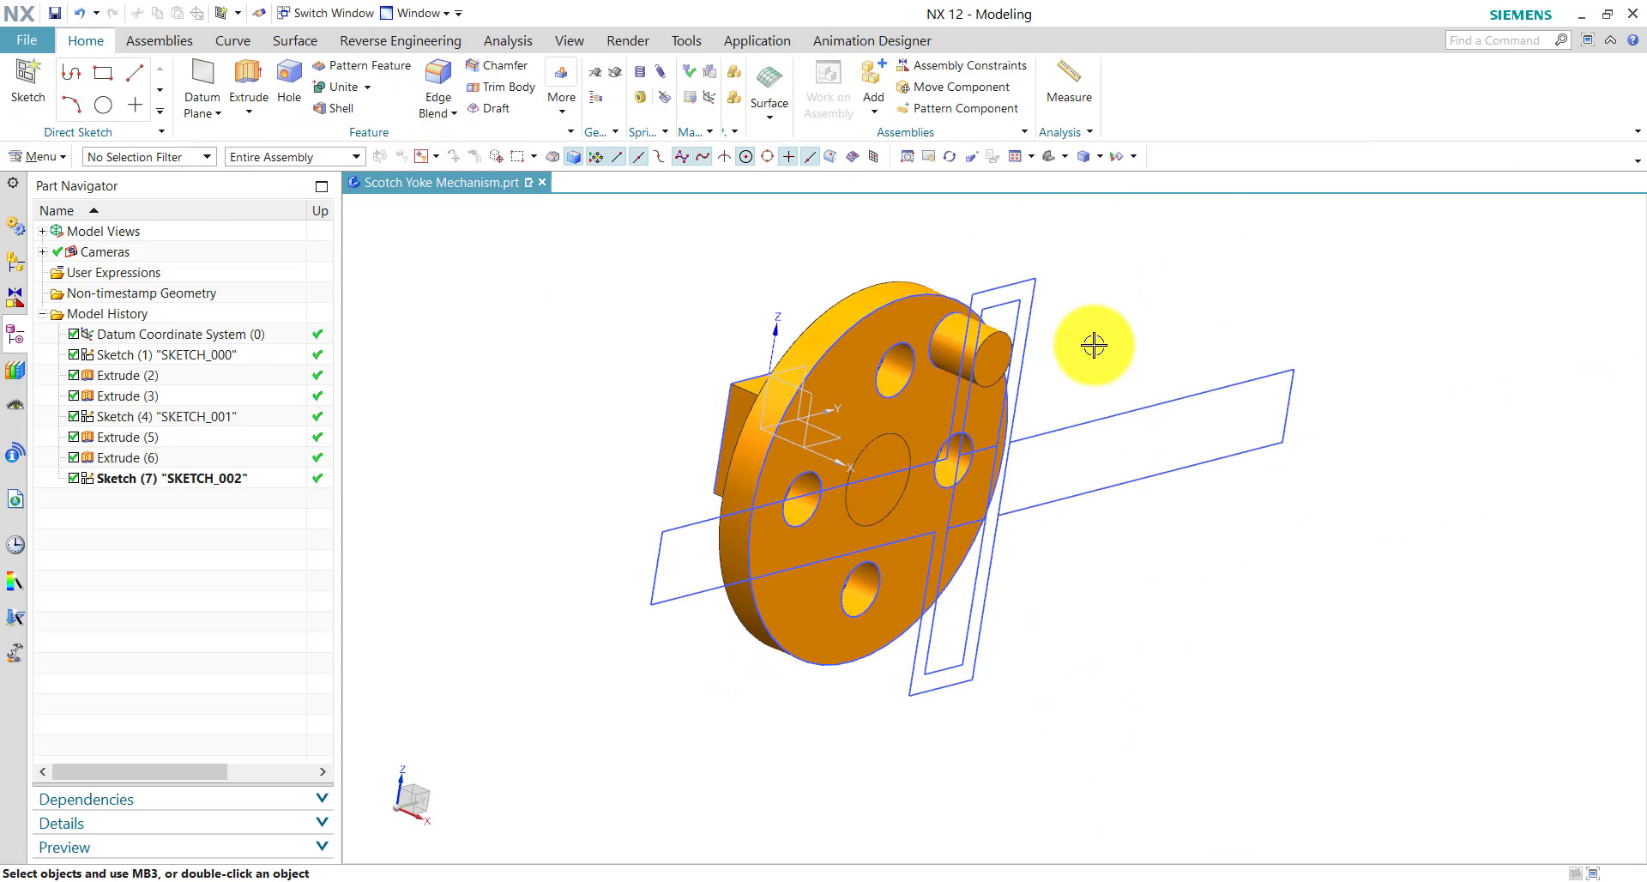
{"action": "left_click", "coordinate": [253, 80]}
{"action": "left_click", "coordinate": [691, 157]}
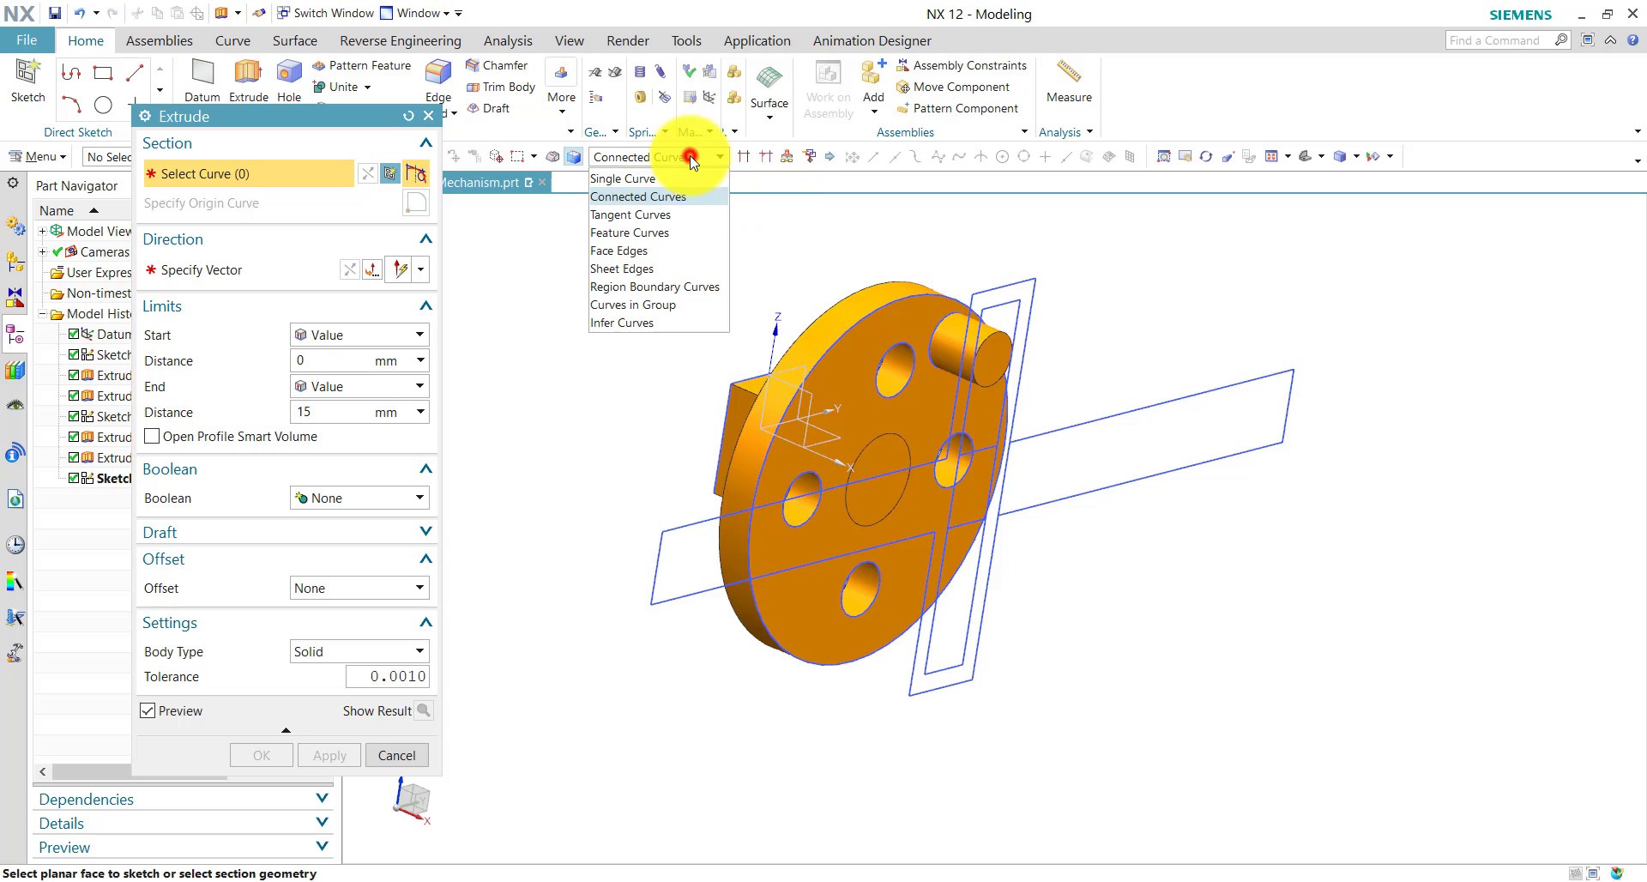
{"action": "left_click", "coordinate": [674, 289]}
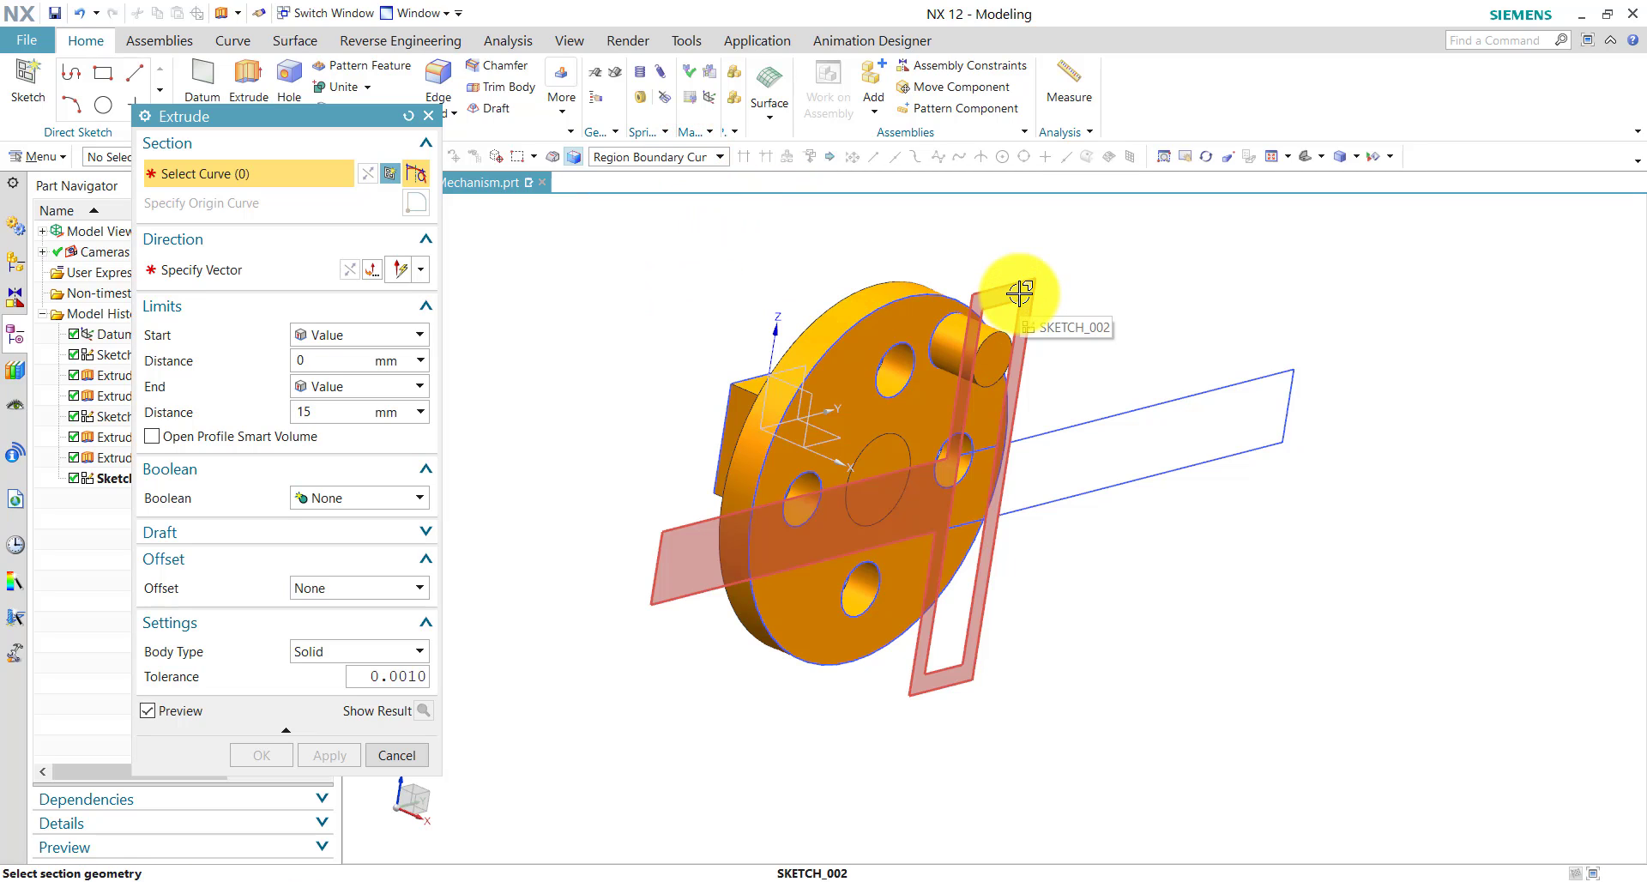
{"action": "left_click", "coordinate": [1020, 292]}
{"action": "left_click", "coordinate": [1100, 448]}
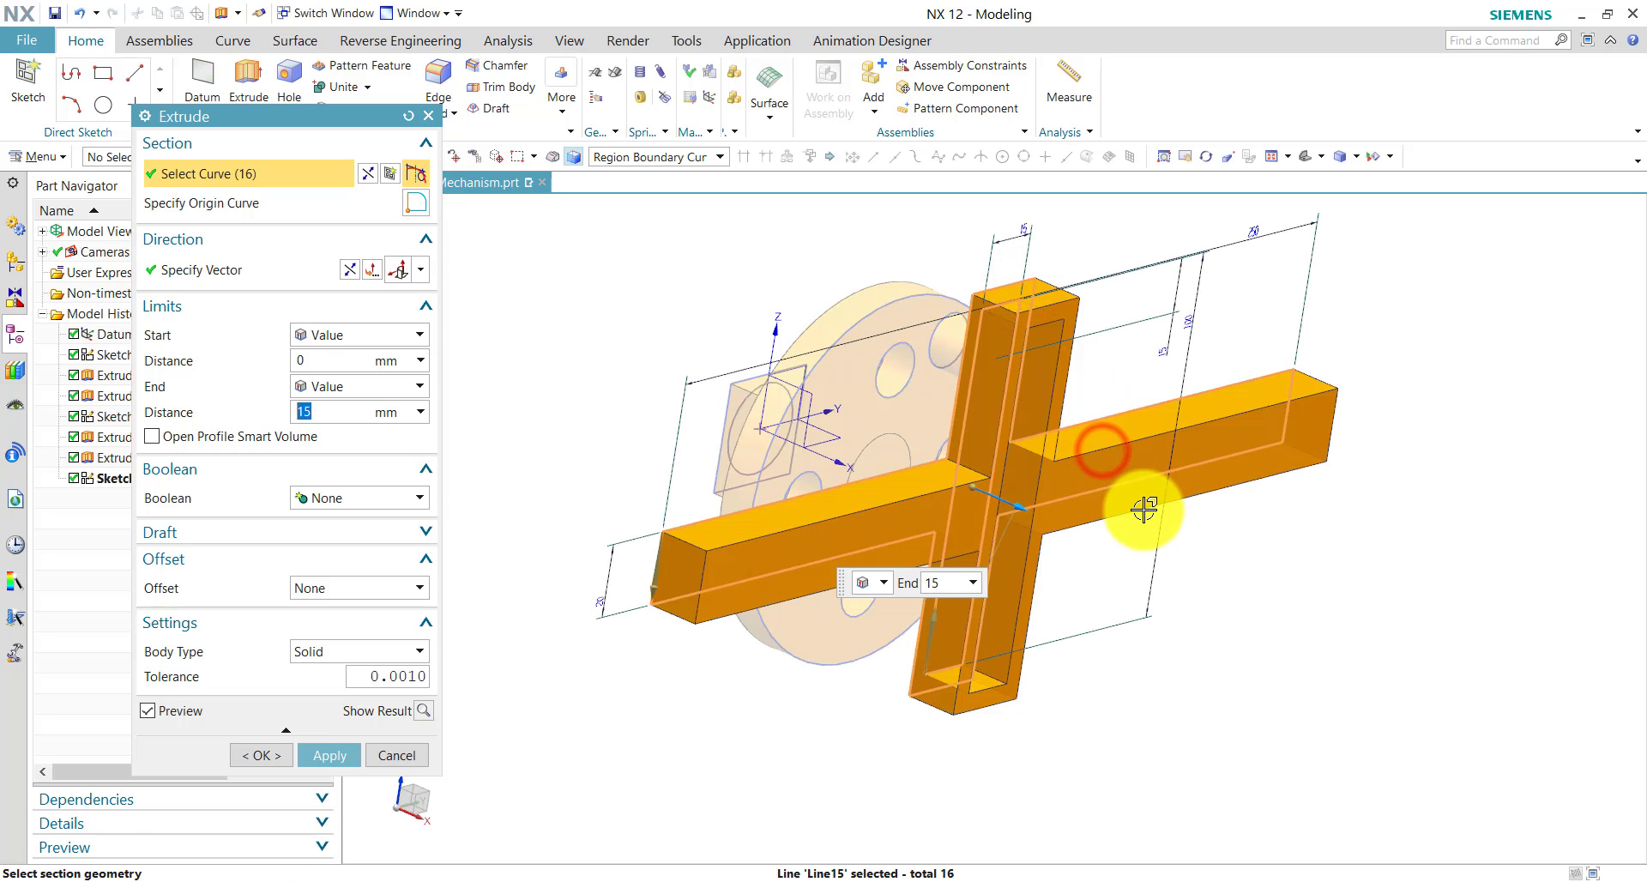
{"action": "middle_click_drag", "start_coordinate": [1066, 533], "coordinate": [986, 501]}
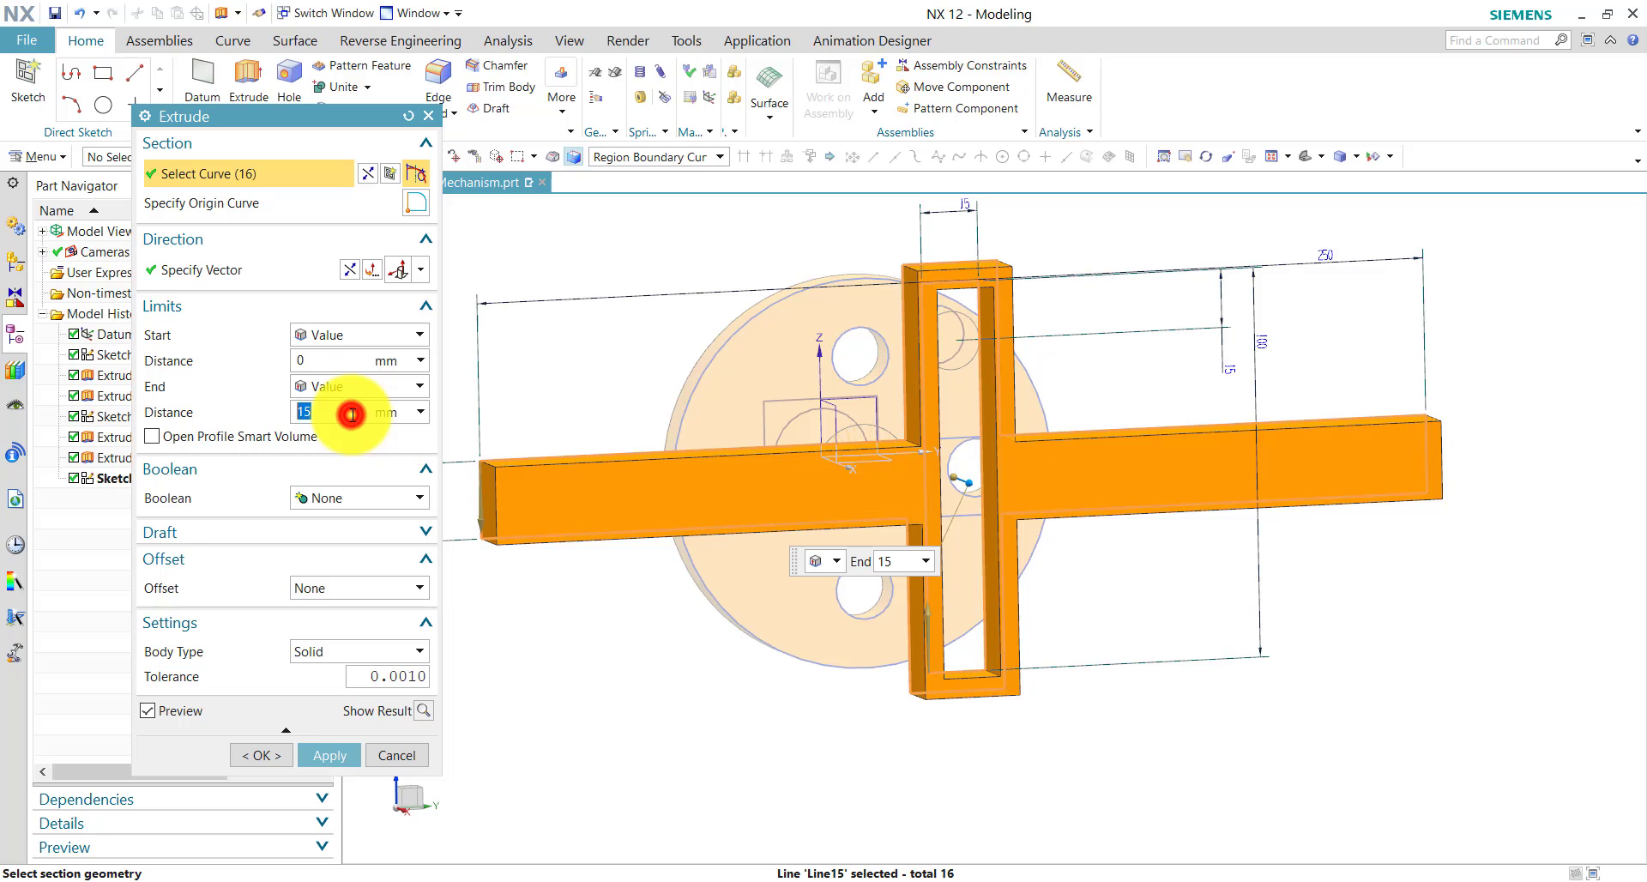
{"action": "type", "text": "0"}
{"action": "key", "text": "Return"}
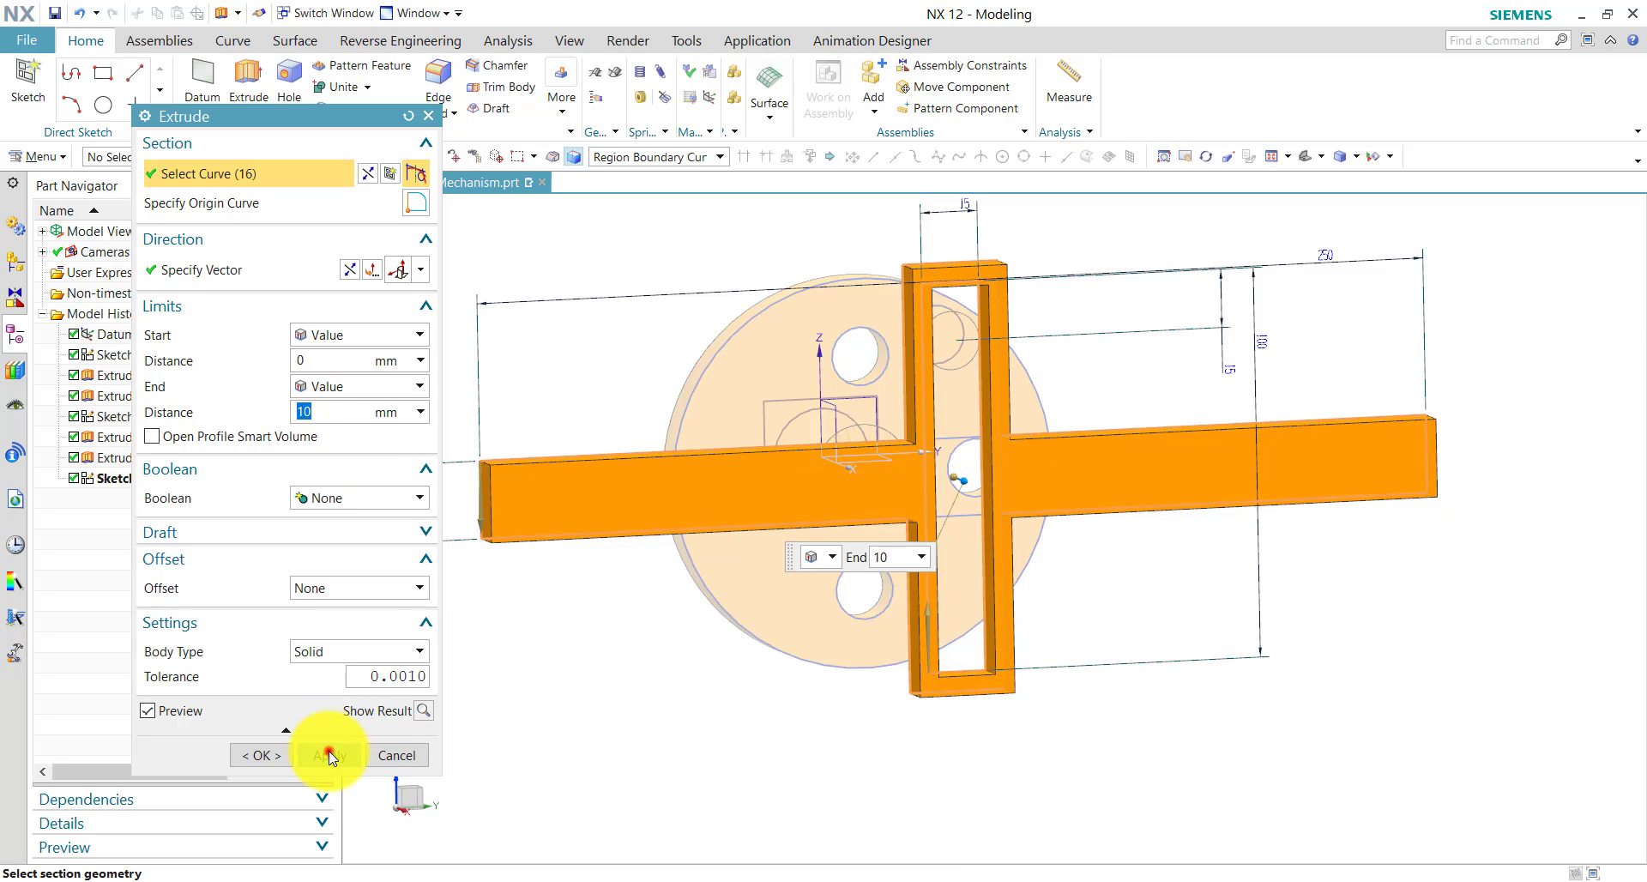
{"action": "left_click", "coordinate": [327, 755]}
- Edit the slider's extrusion to reverse its direction so that it extends toward the wheel
{"action": "left_click", "coordinate": [1304, 156]}
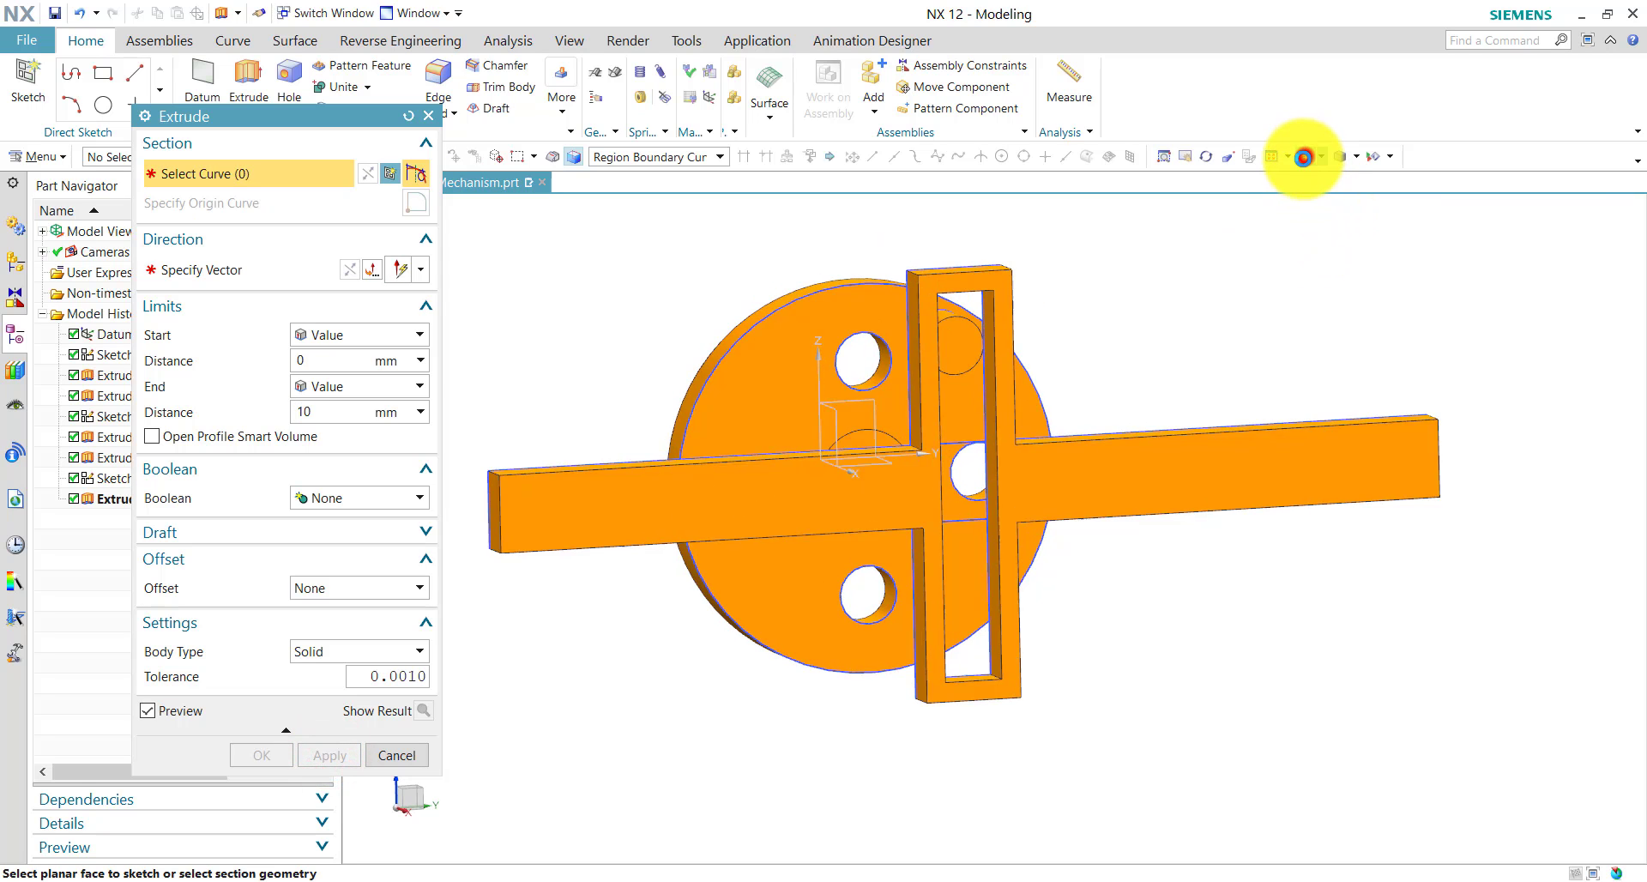
{"action": "left_click_drag", "start_coordinate": [1244, 283], "coordinate": [1168, 323]}
{"action": "middle_click_drag", "start_coordinate": [1204, 347], "coordinate": [1153, 358]}
{"action": "left_click", "coordinate": [432, 120]}
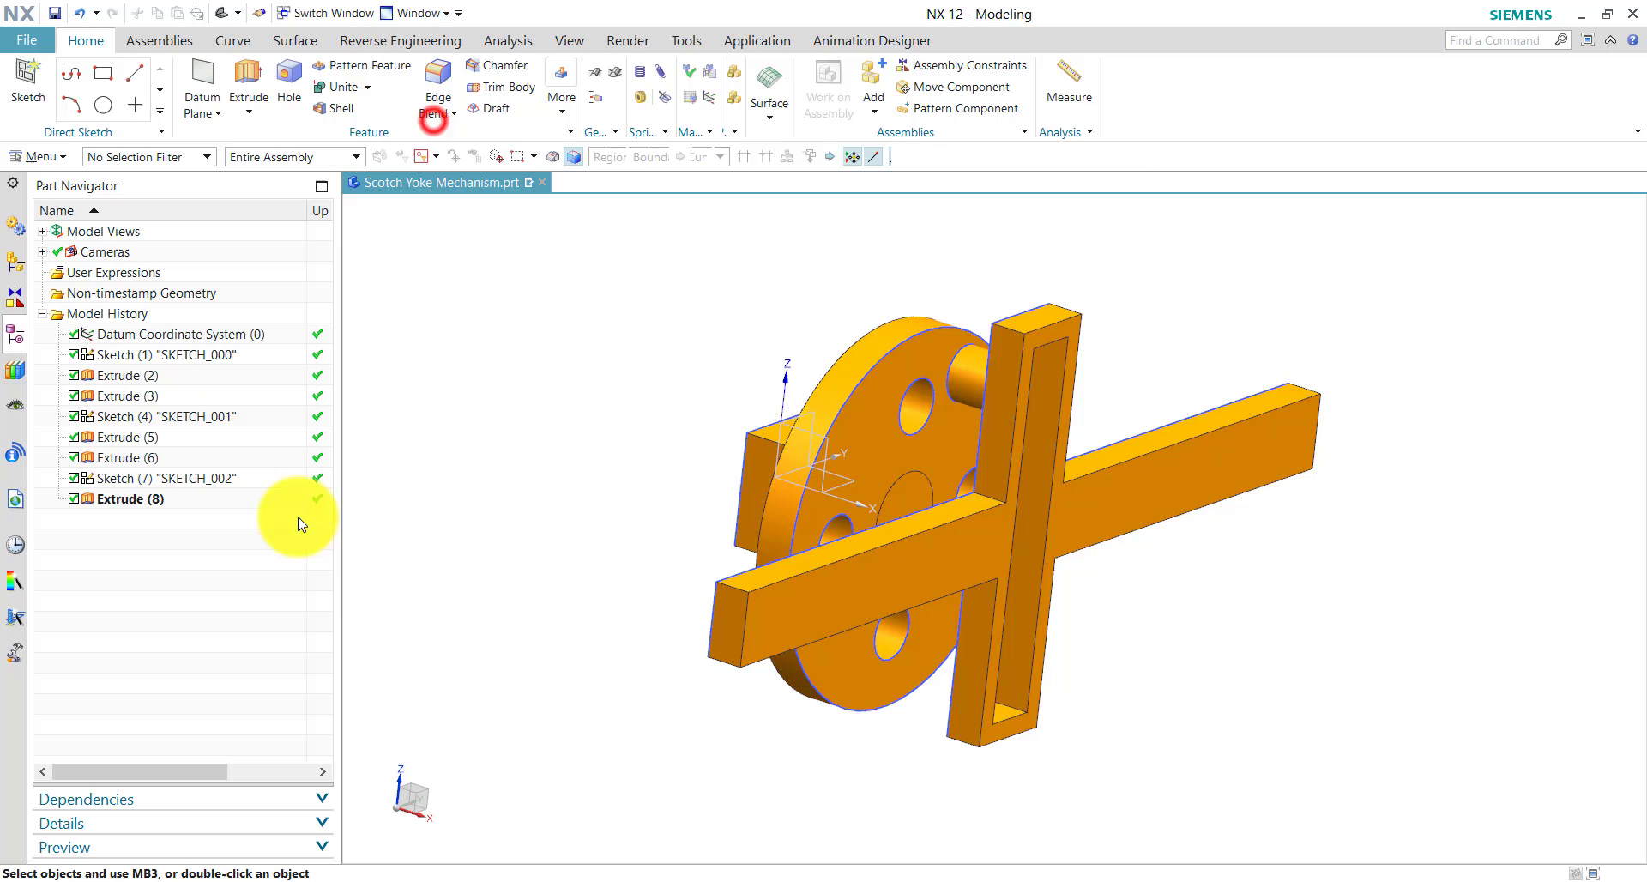
{"action": "double_click", "coordinate": [120, 497]}
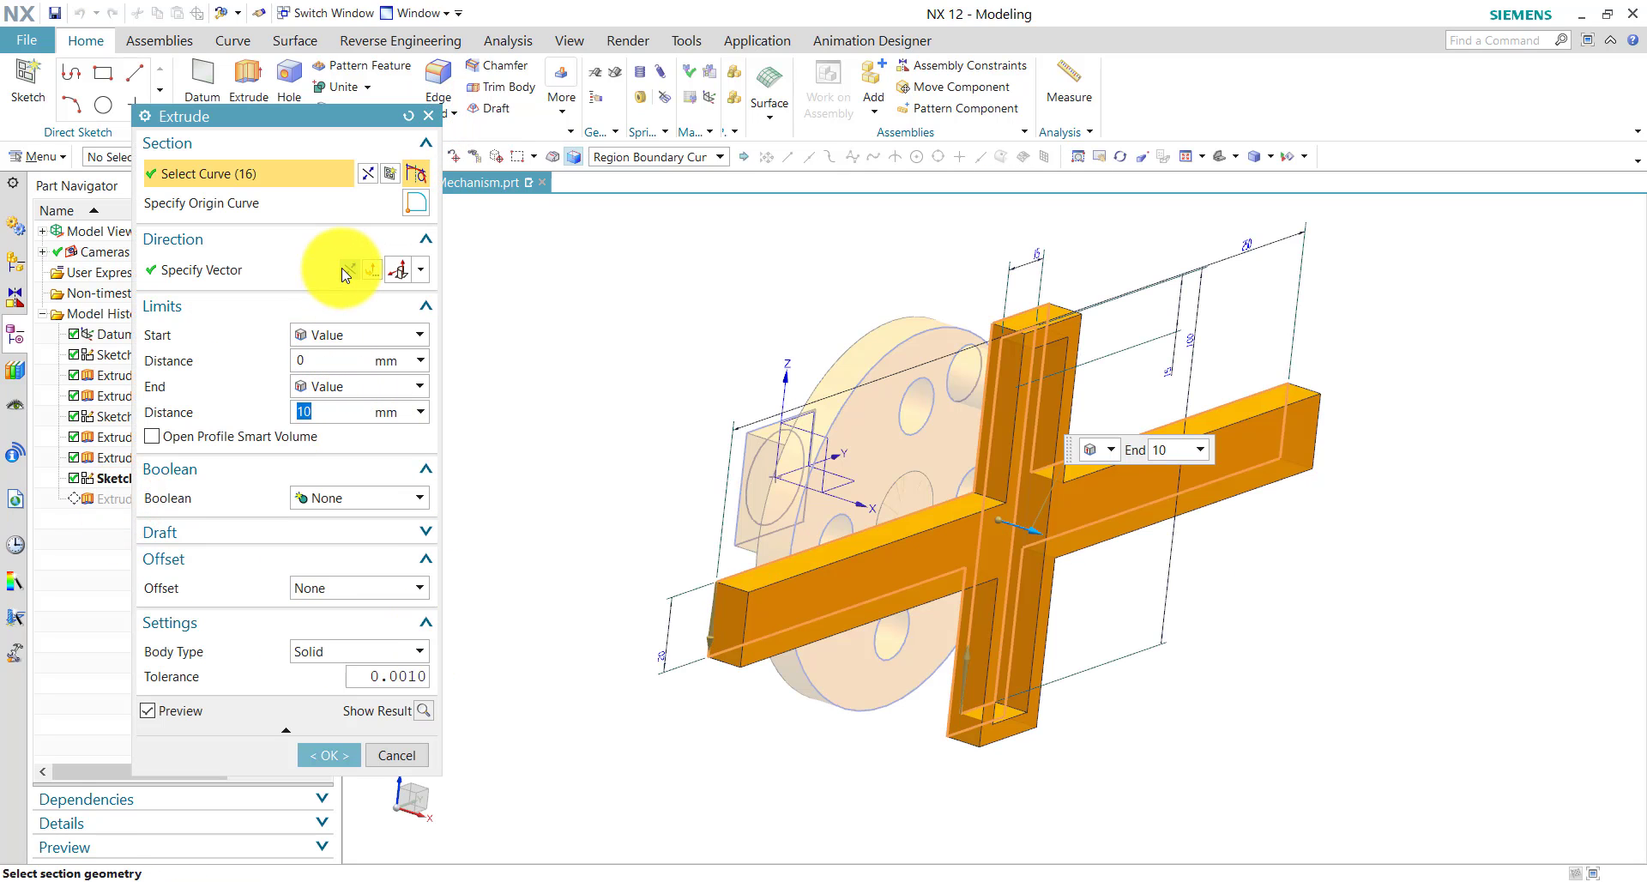
{"action": "left_click", "coordinate": [343, 271]}
{"action": "left_click", "coordinate": [341, 753]}
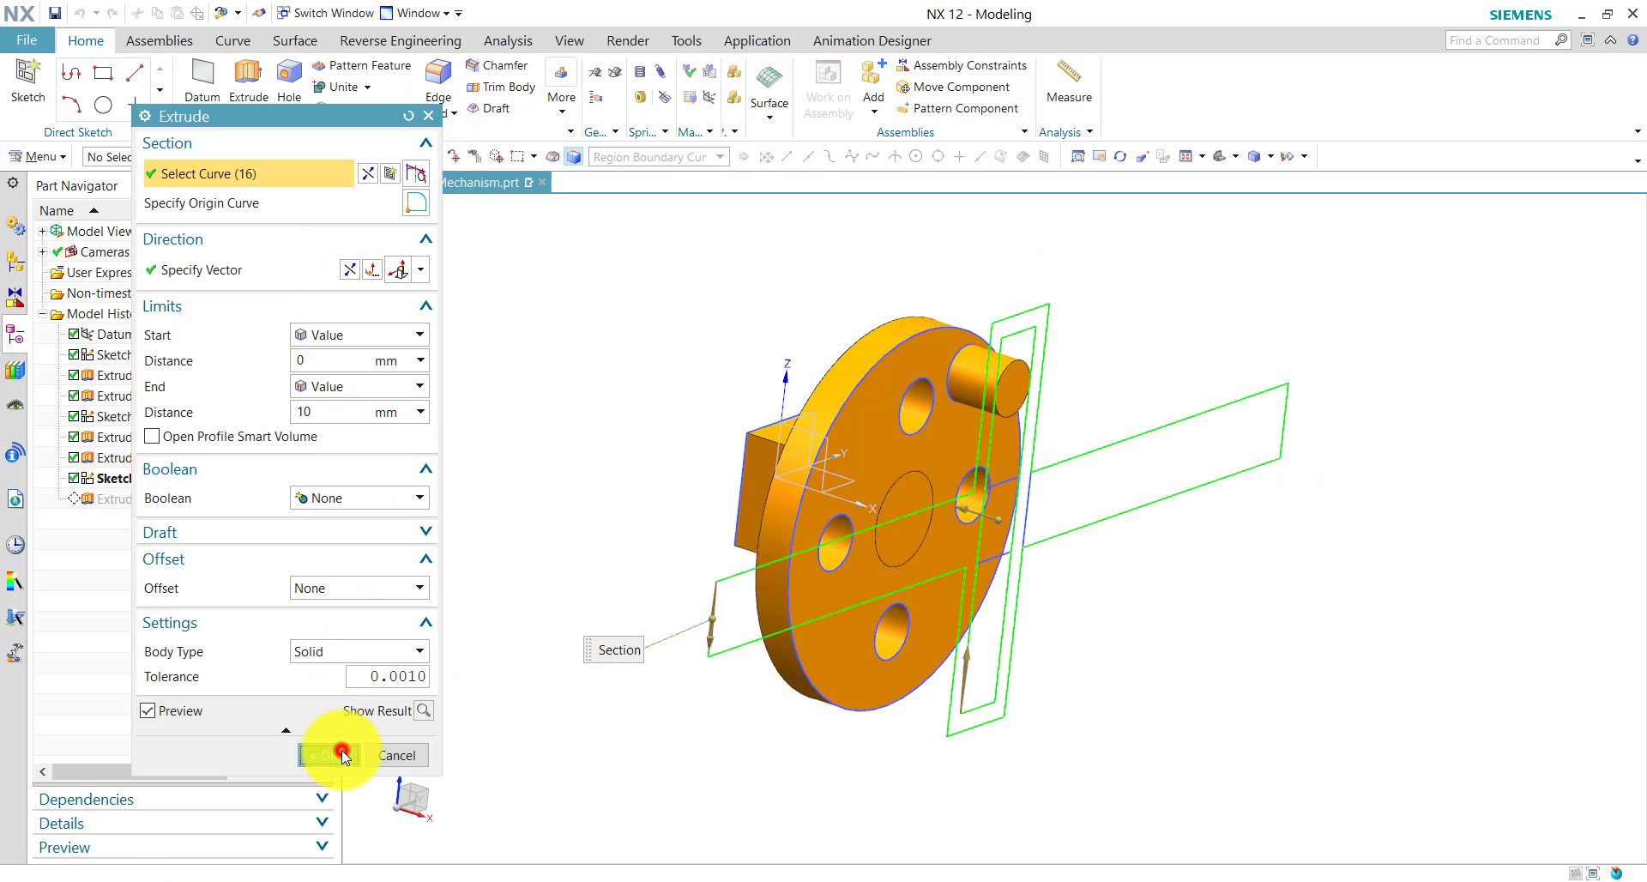
{"action": "mouse_move", "coordinate": [1231, 330]}
{"action": "middle_mouse_down"}
{"action": "mouse_move", "coordinate": [1184, 304]}
{"action": "mouse_move", "coordinate": [1248, 356]}
{"action": "mouse_move", "coordinate": [1218, 329]}
{"action": "middle_mouse_up"}
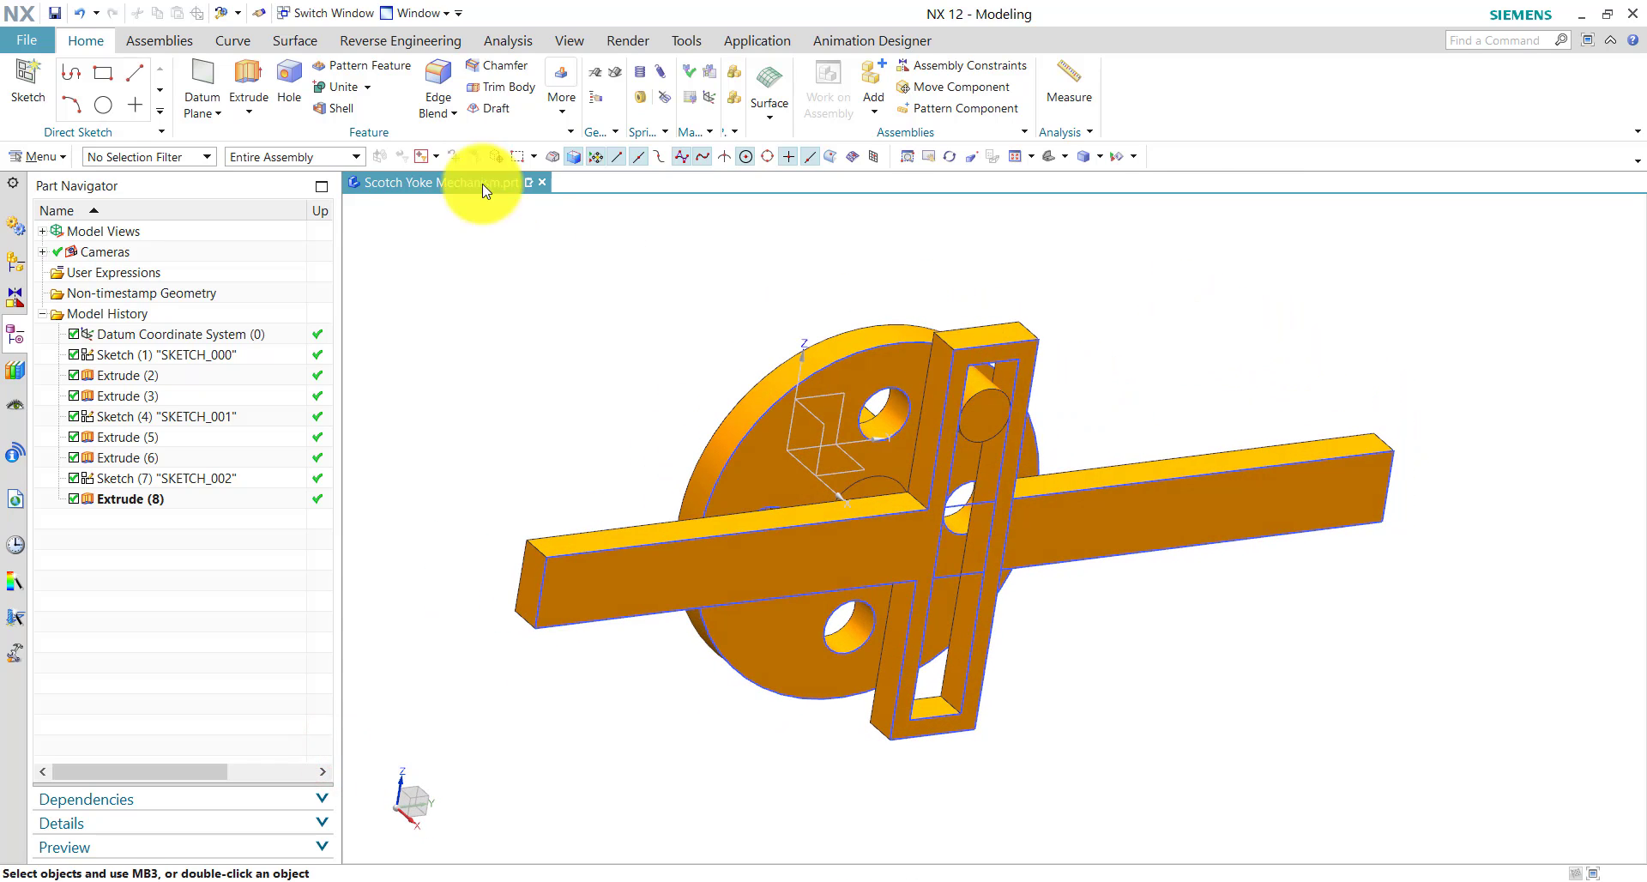
- Create a sketch on the XZ plane of the datum coordinate system
{"action": "left_click", "coordinate": [29, 80]}
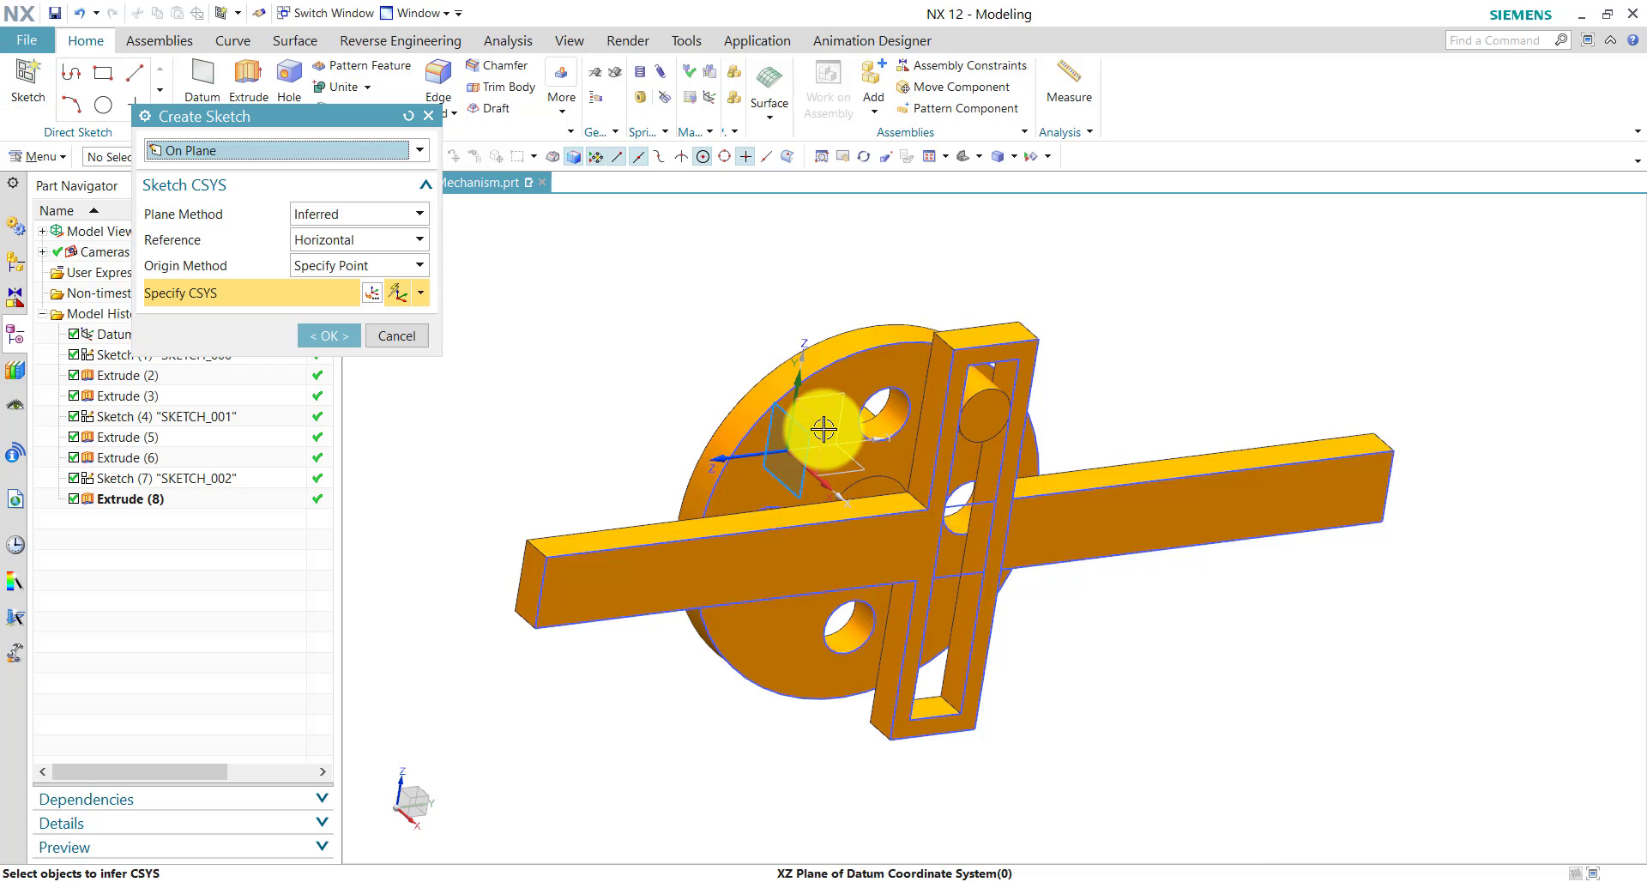
{"action": "left_click", "coordinate": [891, 476]}
{"action": "left_click", "coordinate": [329, 336]}
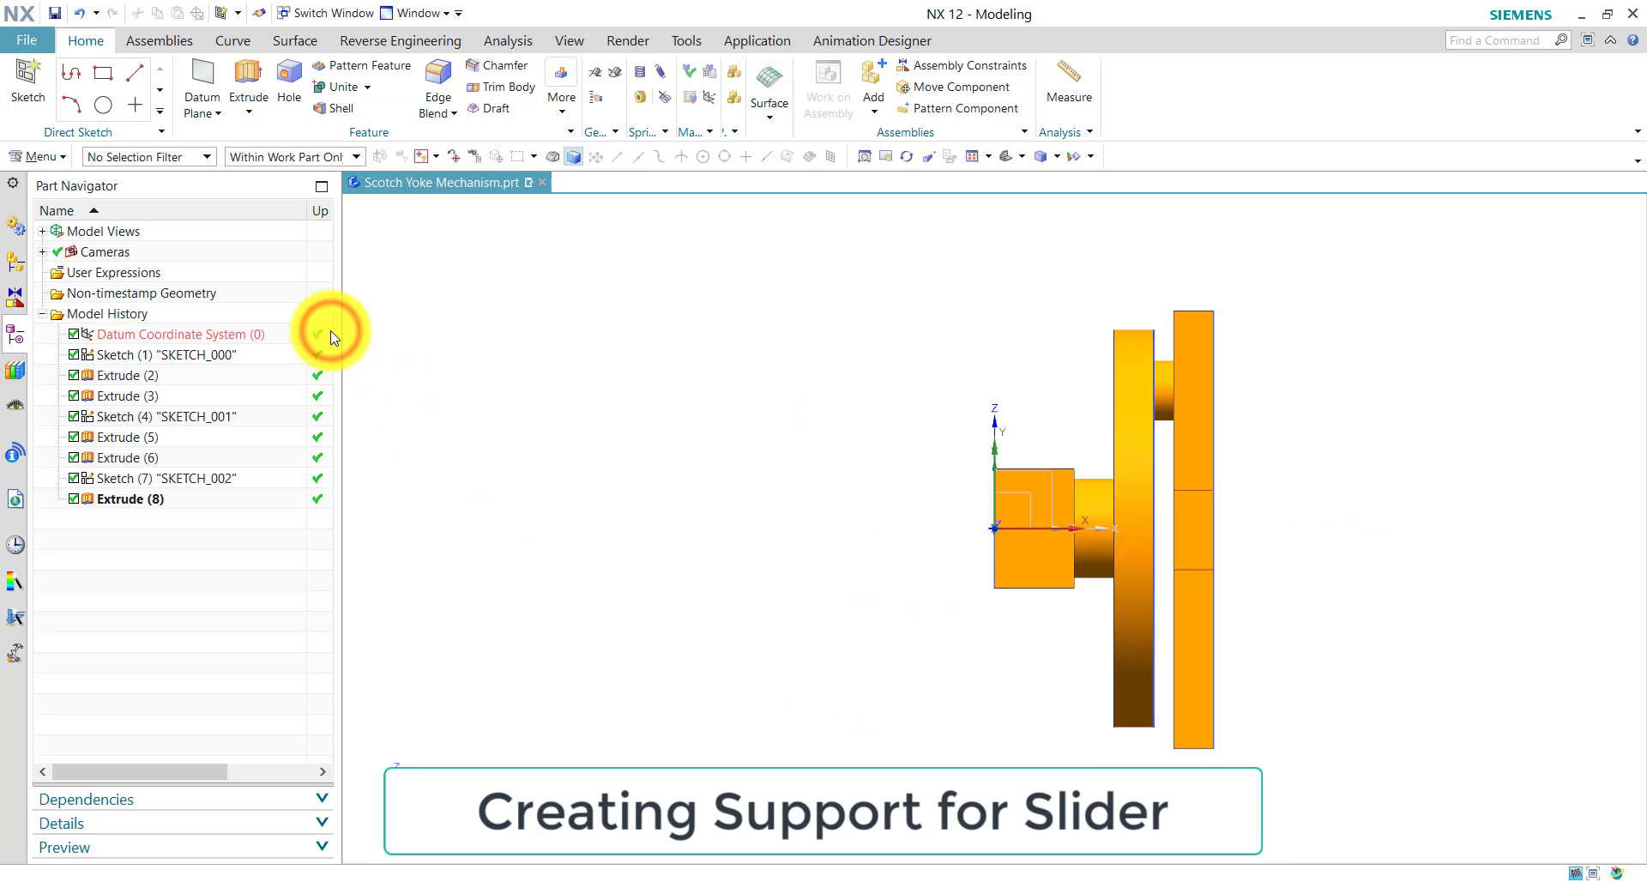
- Draw a 10 by 20 mm rectangle matching the horizontal bar's cross-section in the side view, and finish the sketch
{"action": "left_click", "coordinate": [145, 73]}
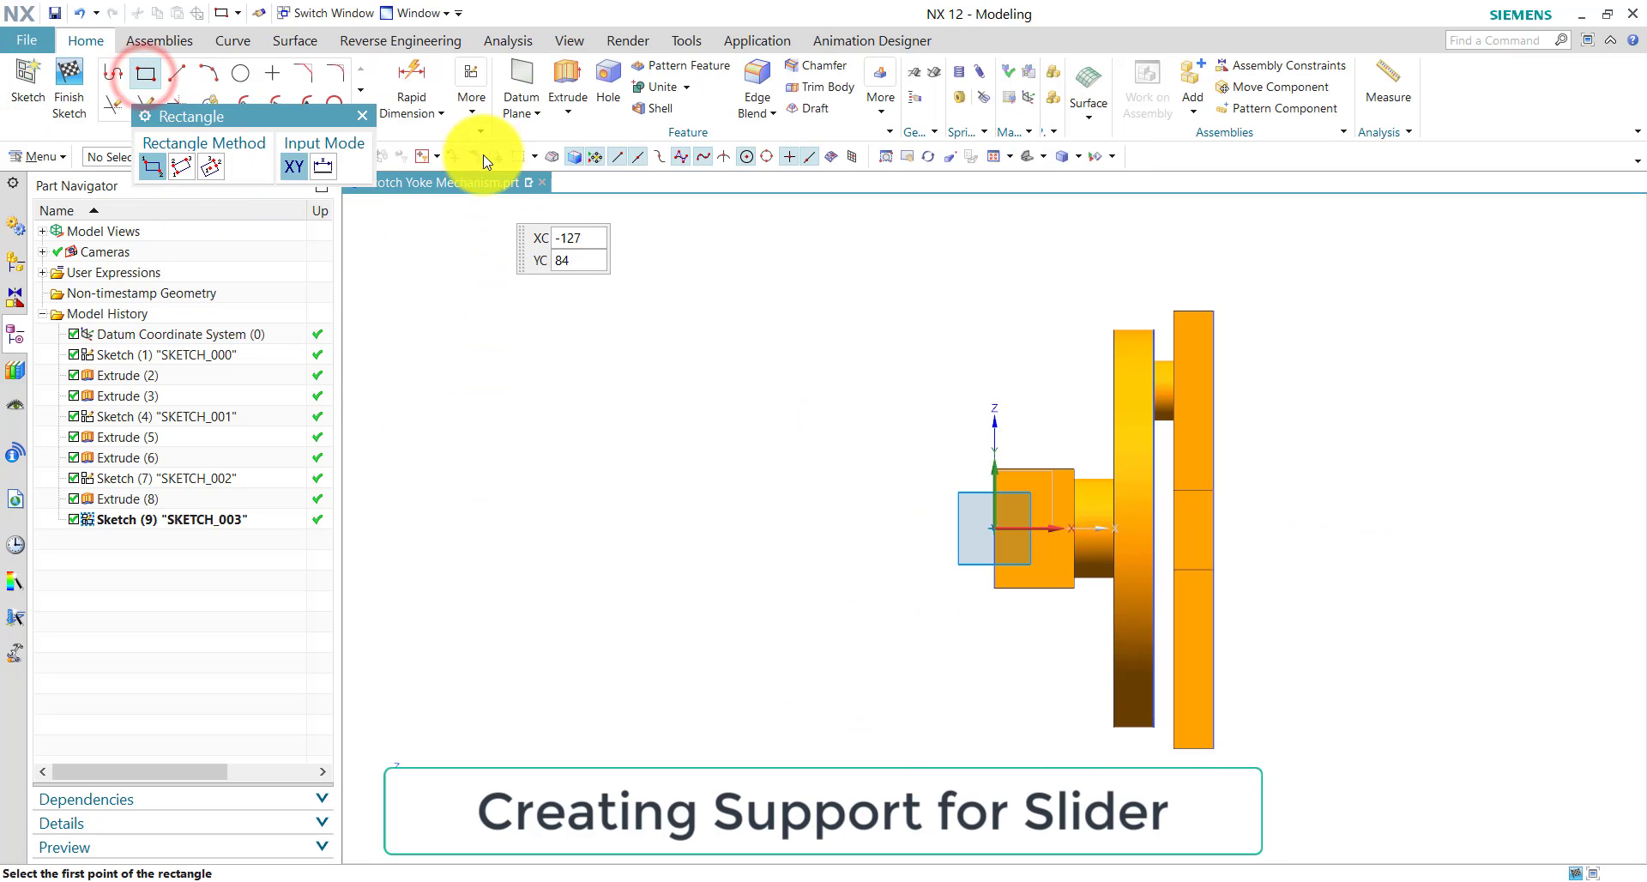
{"action": "left_click", "coordinate": [471, 116]}
{"action": "left_click", "coordinate": [718, 177]}
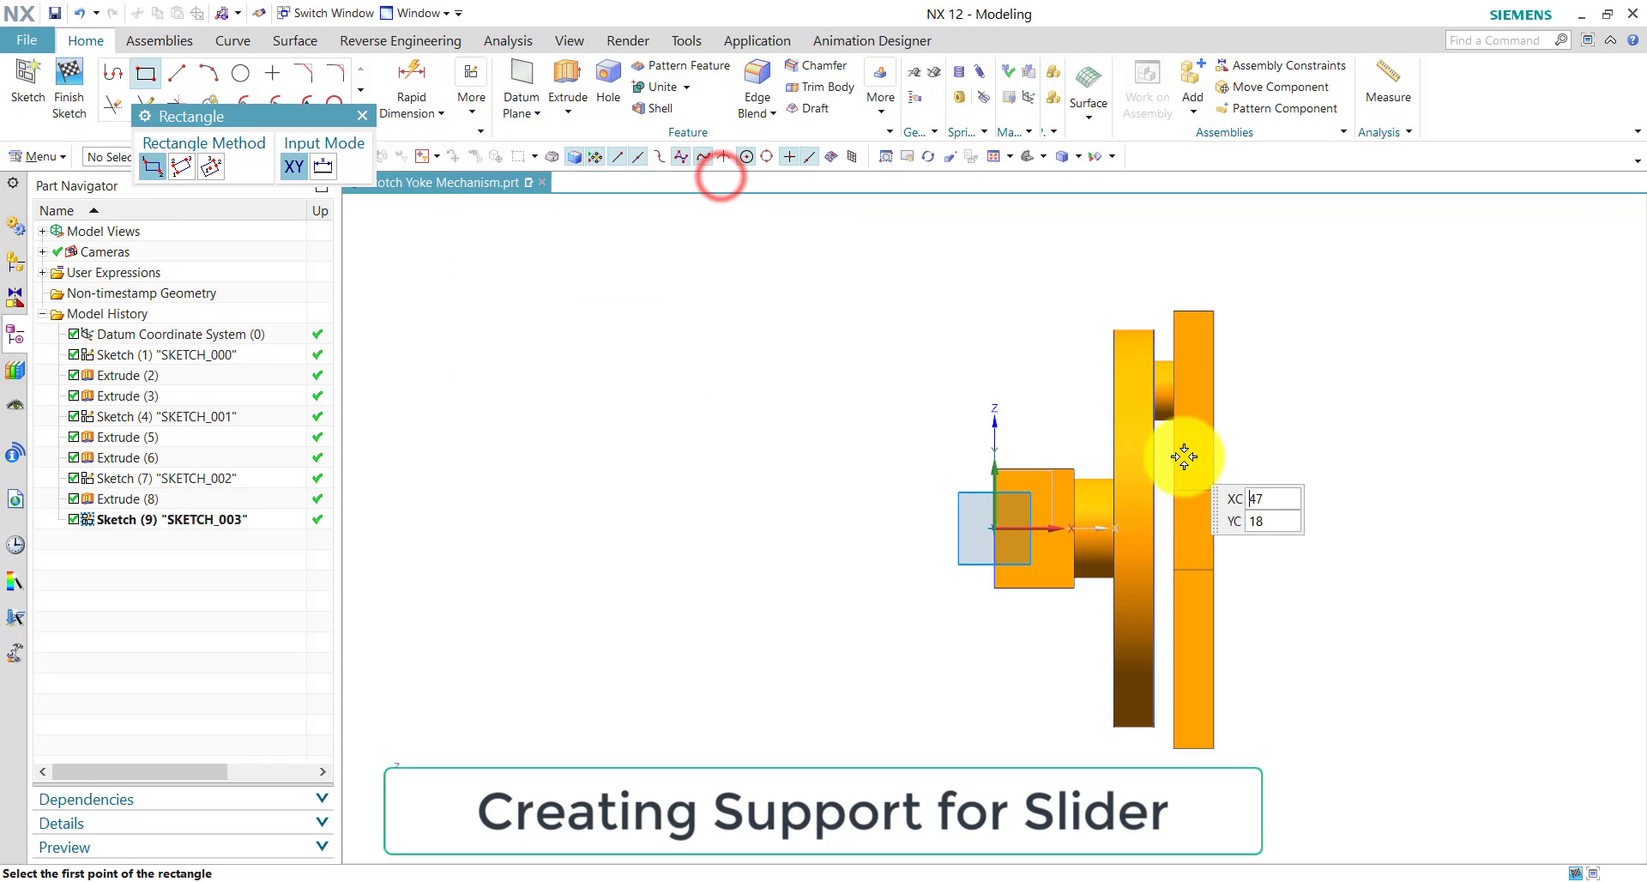
{"action": "left_click", "coordinate": [1174, 489]}
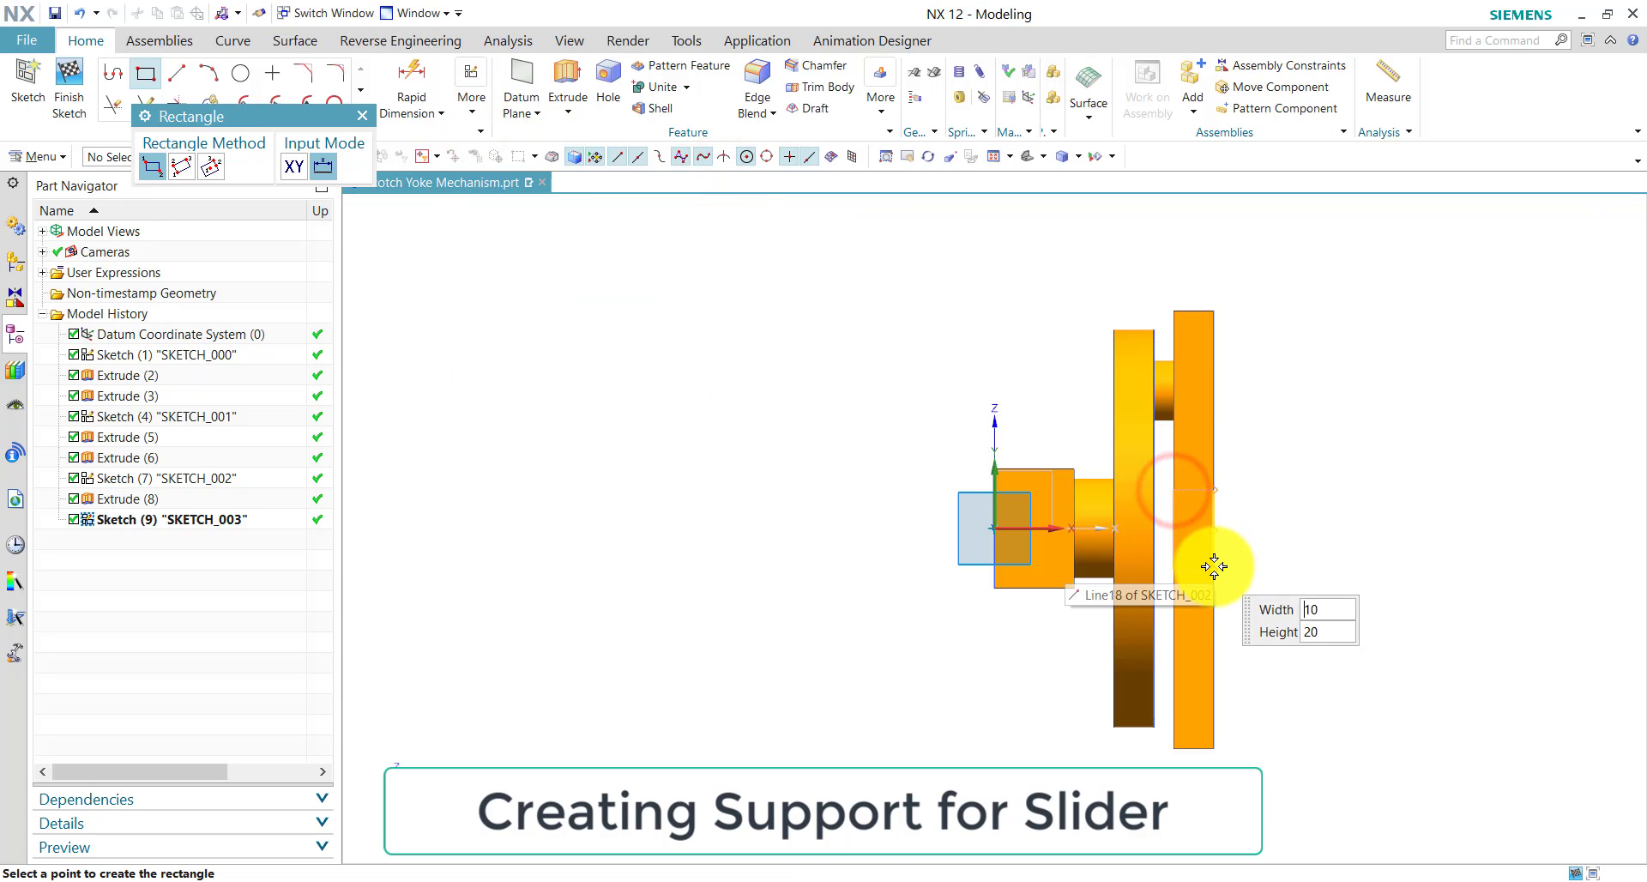
{"action": "left_click", "coordinate": [1213, 566]}
{"action": "left_click", "coordinate": [366, 118]}
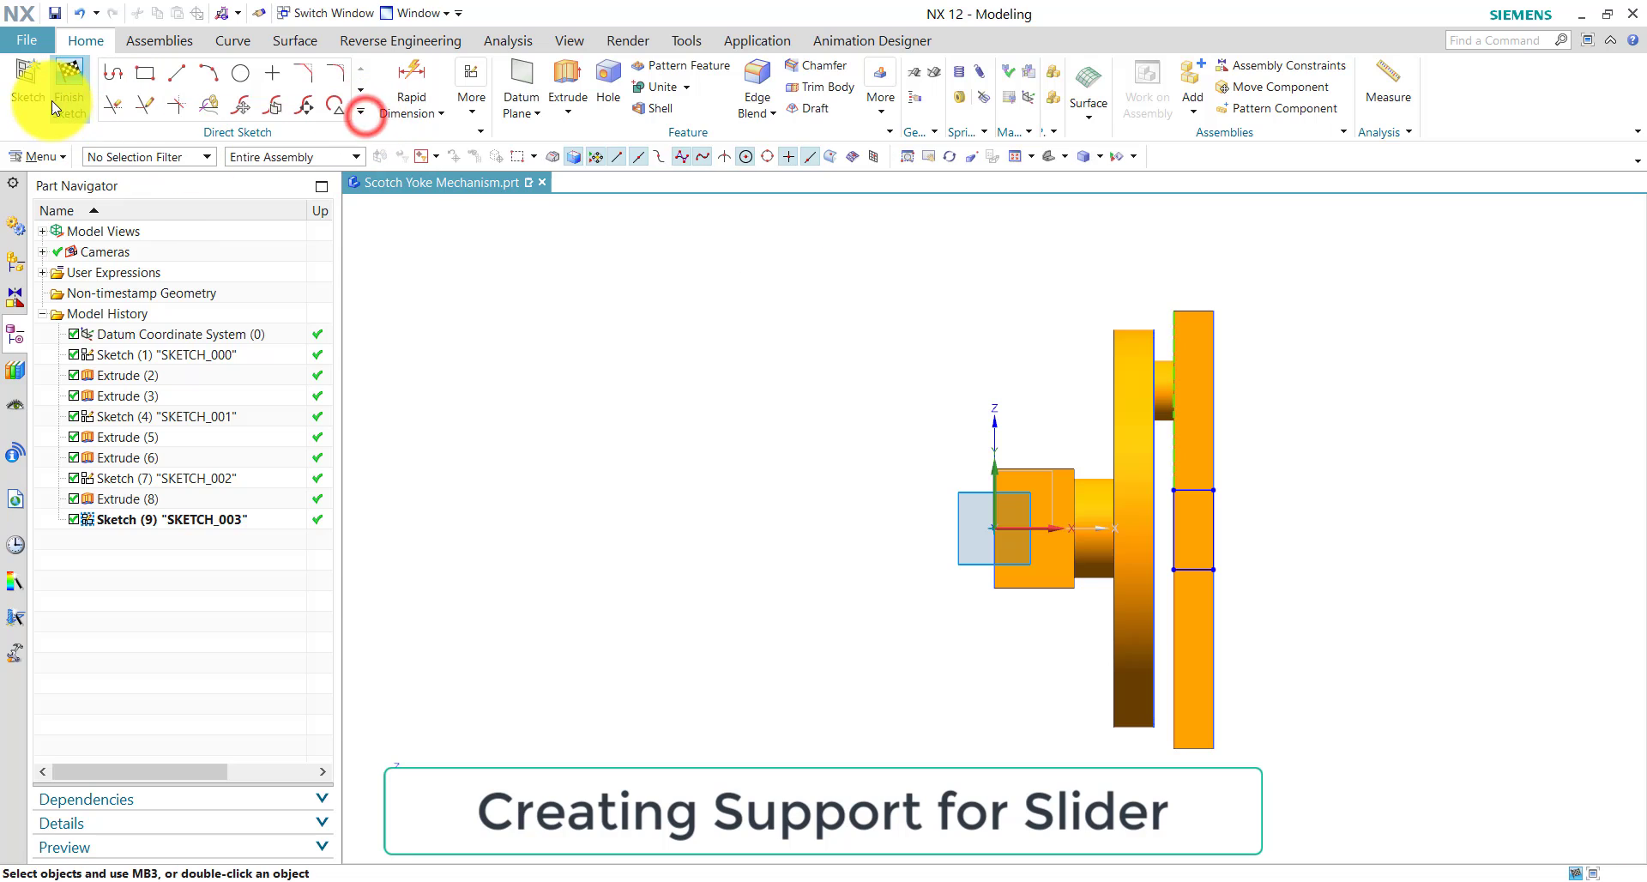
{"action": "left_click", "coordinate": [56, 96]}
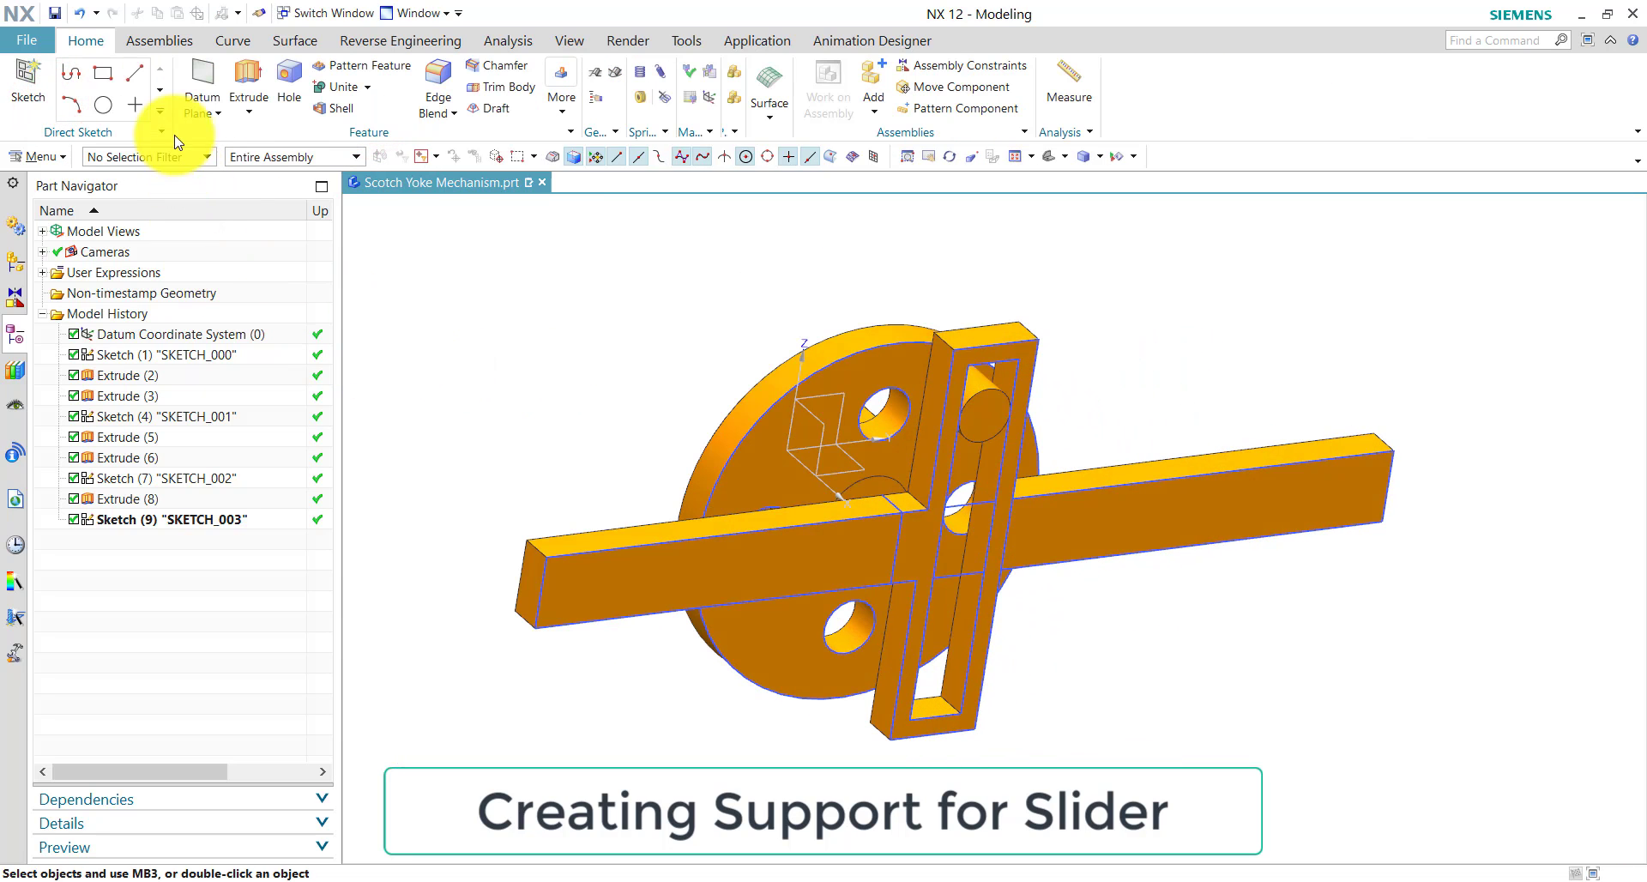
- Extrude the bar cross-section sketch from 65 to 80 mm with no Boolean and a two-sided offset from 0 to 5 mm, forming a sleeve
{"action": "left_click", "coordinate": [249, 77]}
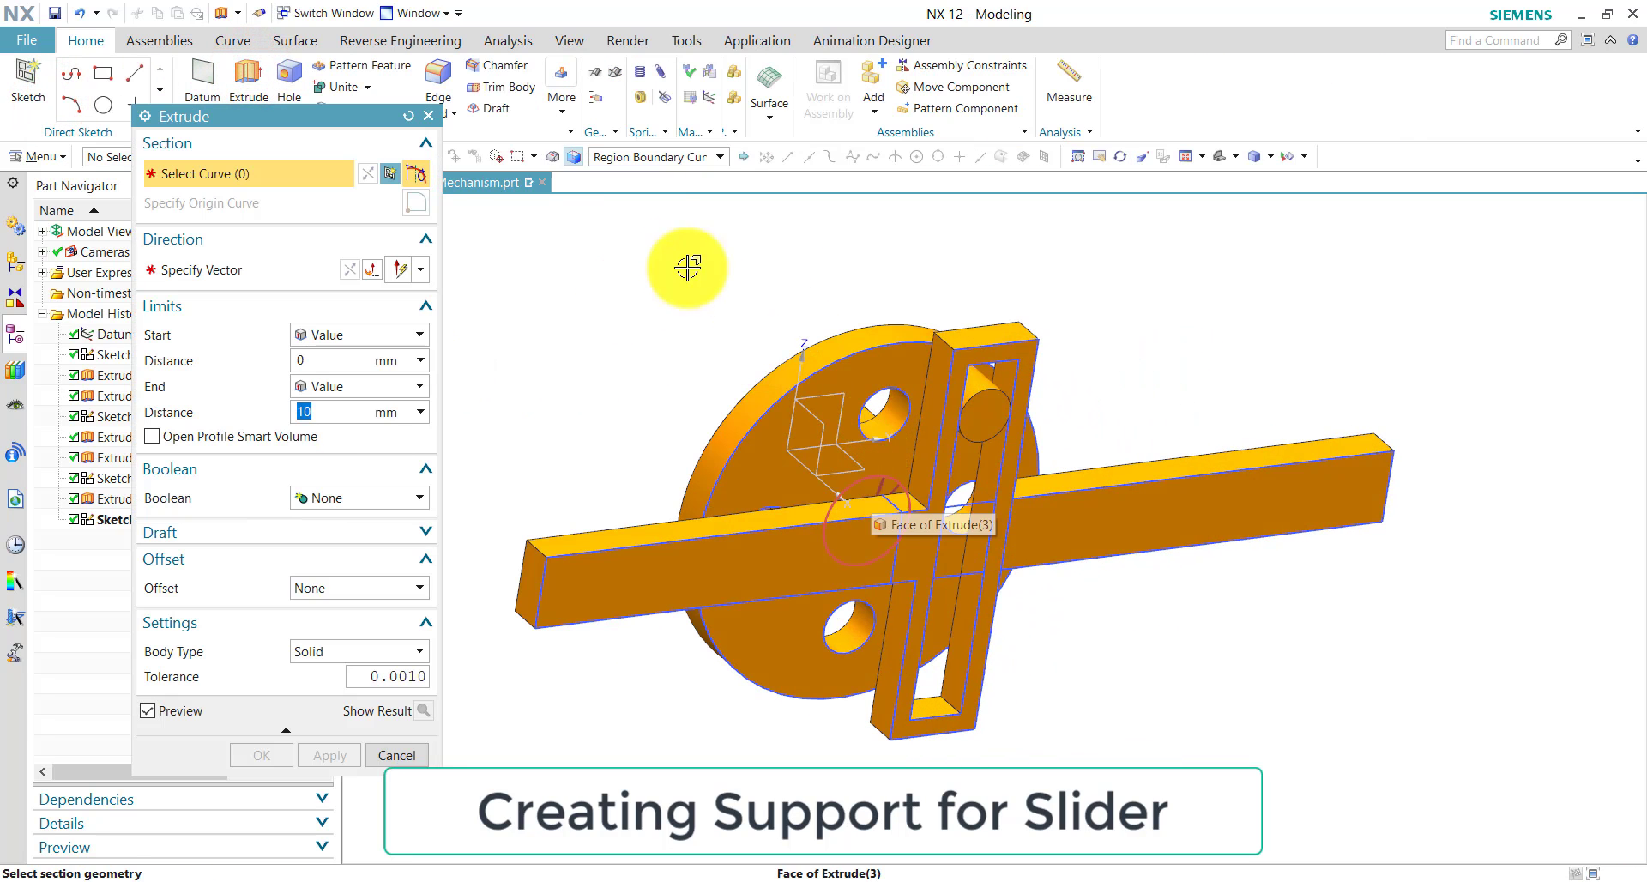
{"action": "left_click", "coordinate": [654, 156]}
{"action": "left_click", "coordinate": [656, 196]}
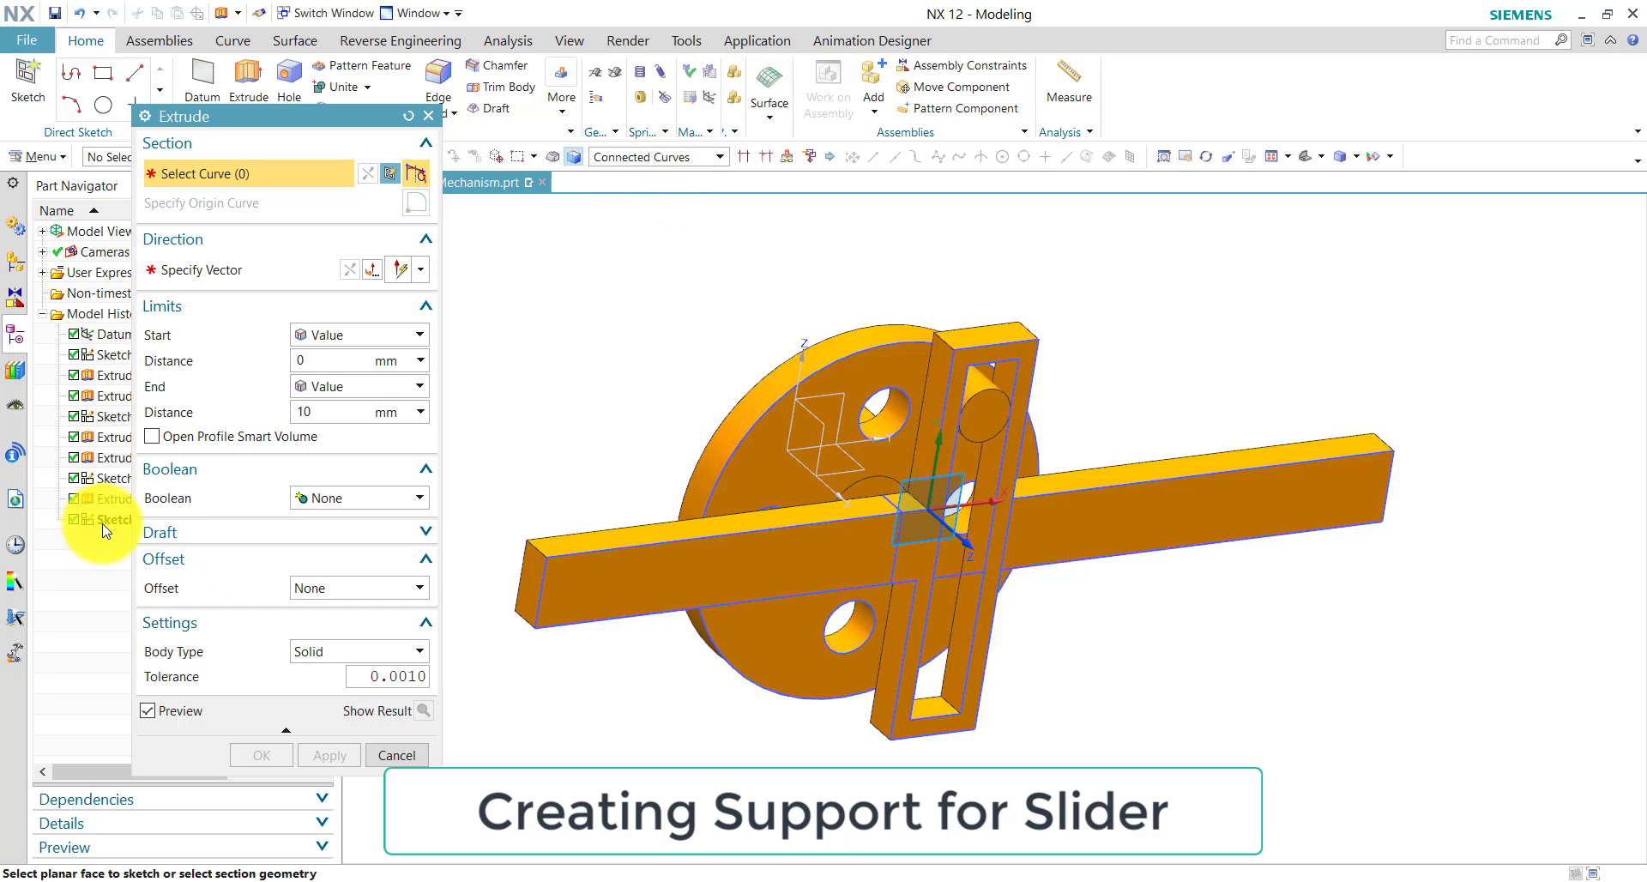
{"action": "left_click_drag", "start_coordinate": [276, 118], "coordinate": [412, 105]}
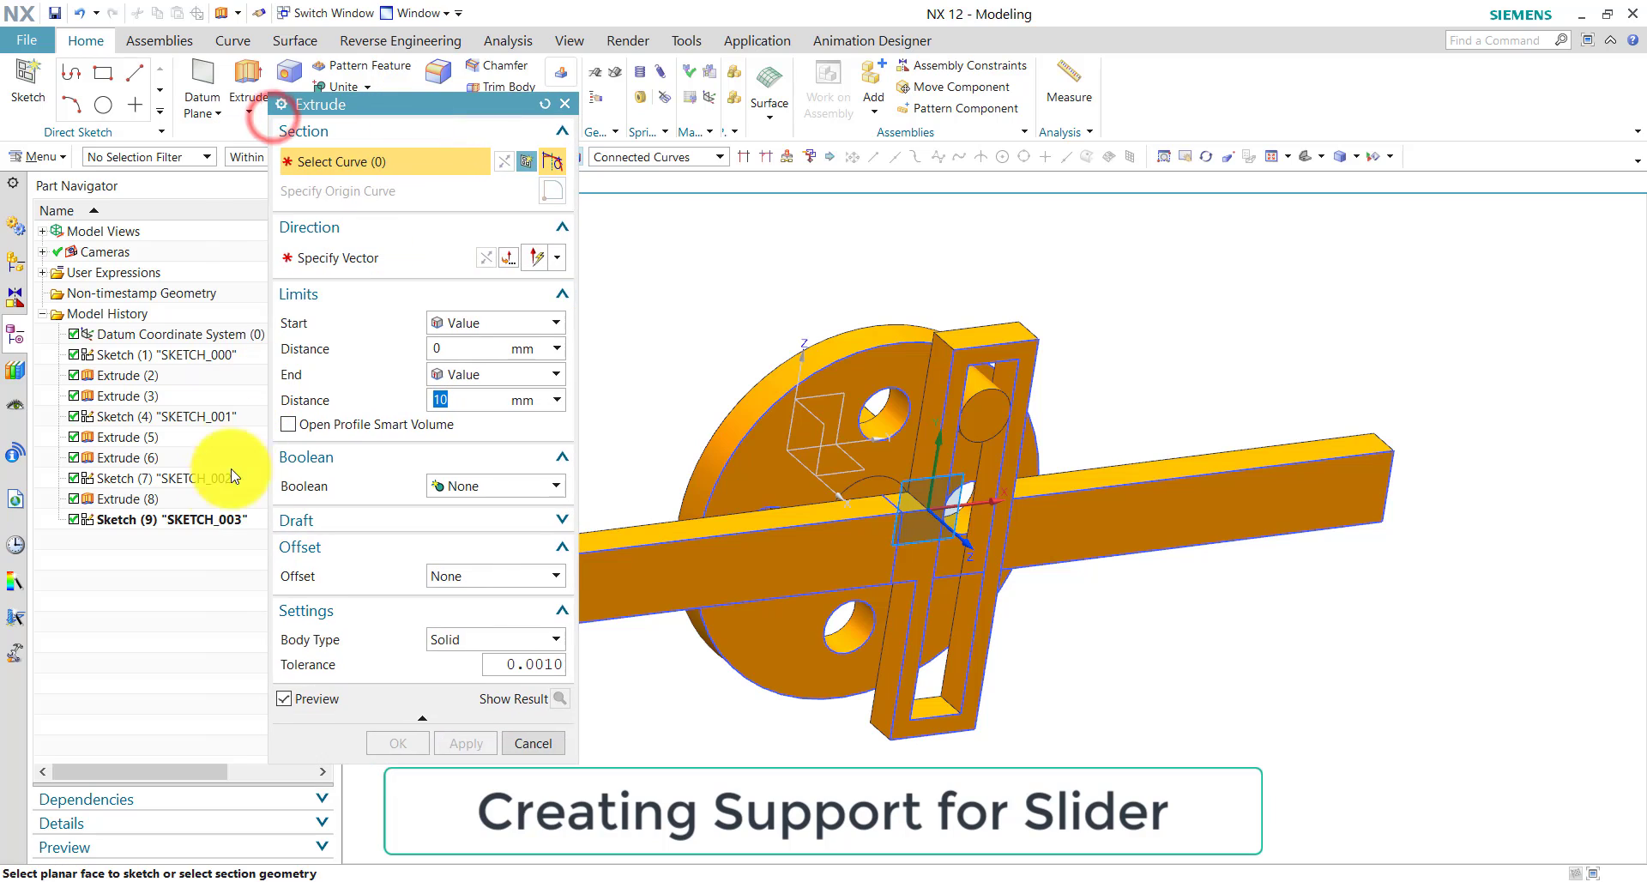
{"action": "left_click", "coordinate": [190, 517]}
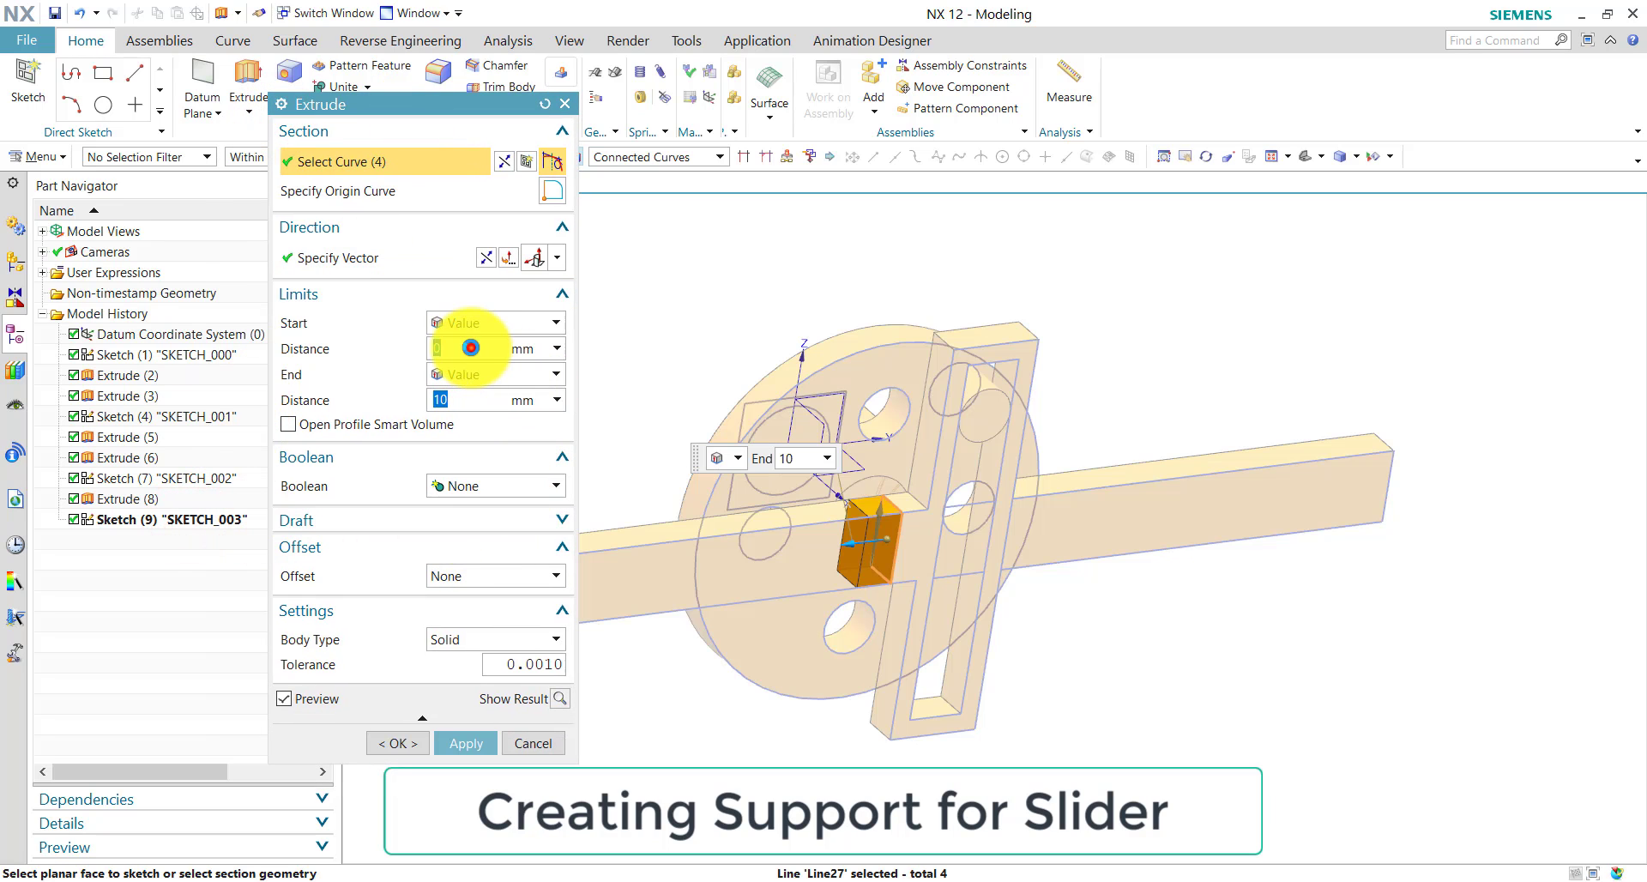
{"action": "left_click", "coordinate": [471, 348]}
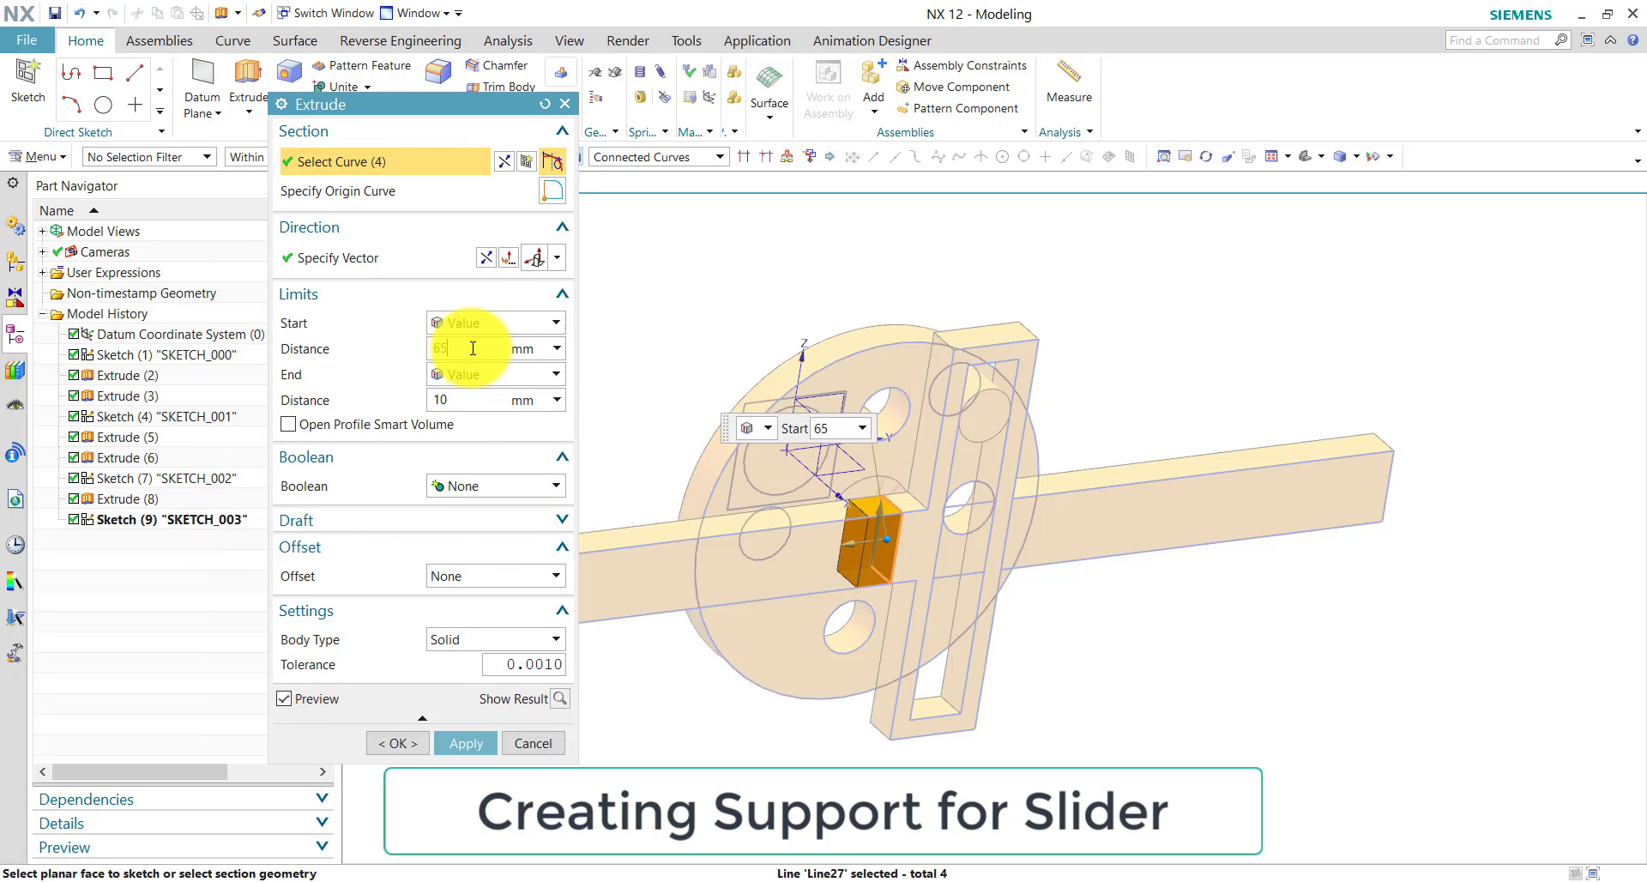
{"action": "left_click", "coordinate": [470, 397]}
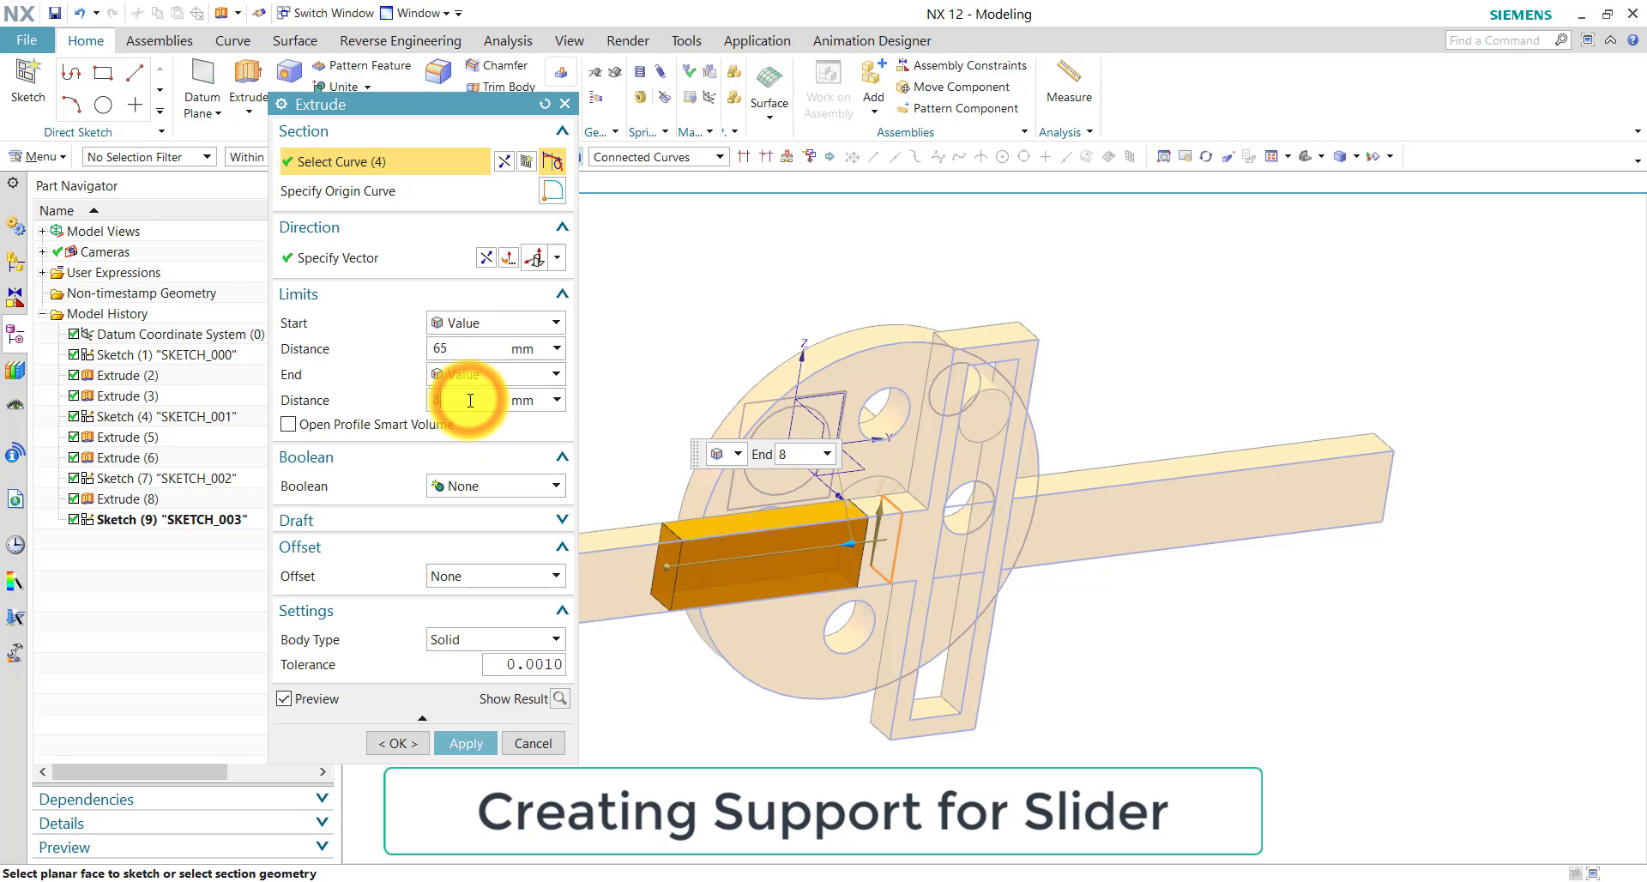
{"action": "left_click", "coordinate": [474, 574]}
{"action": "left_click", "coordinate": [478, 635]}
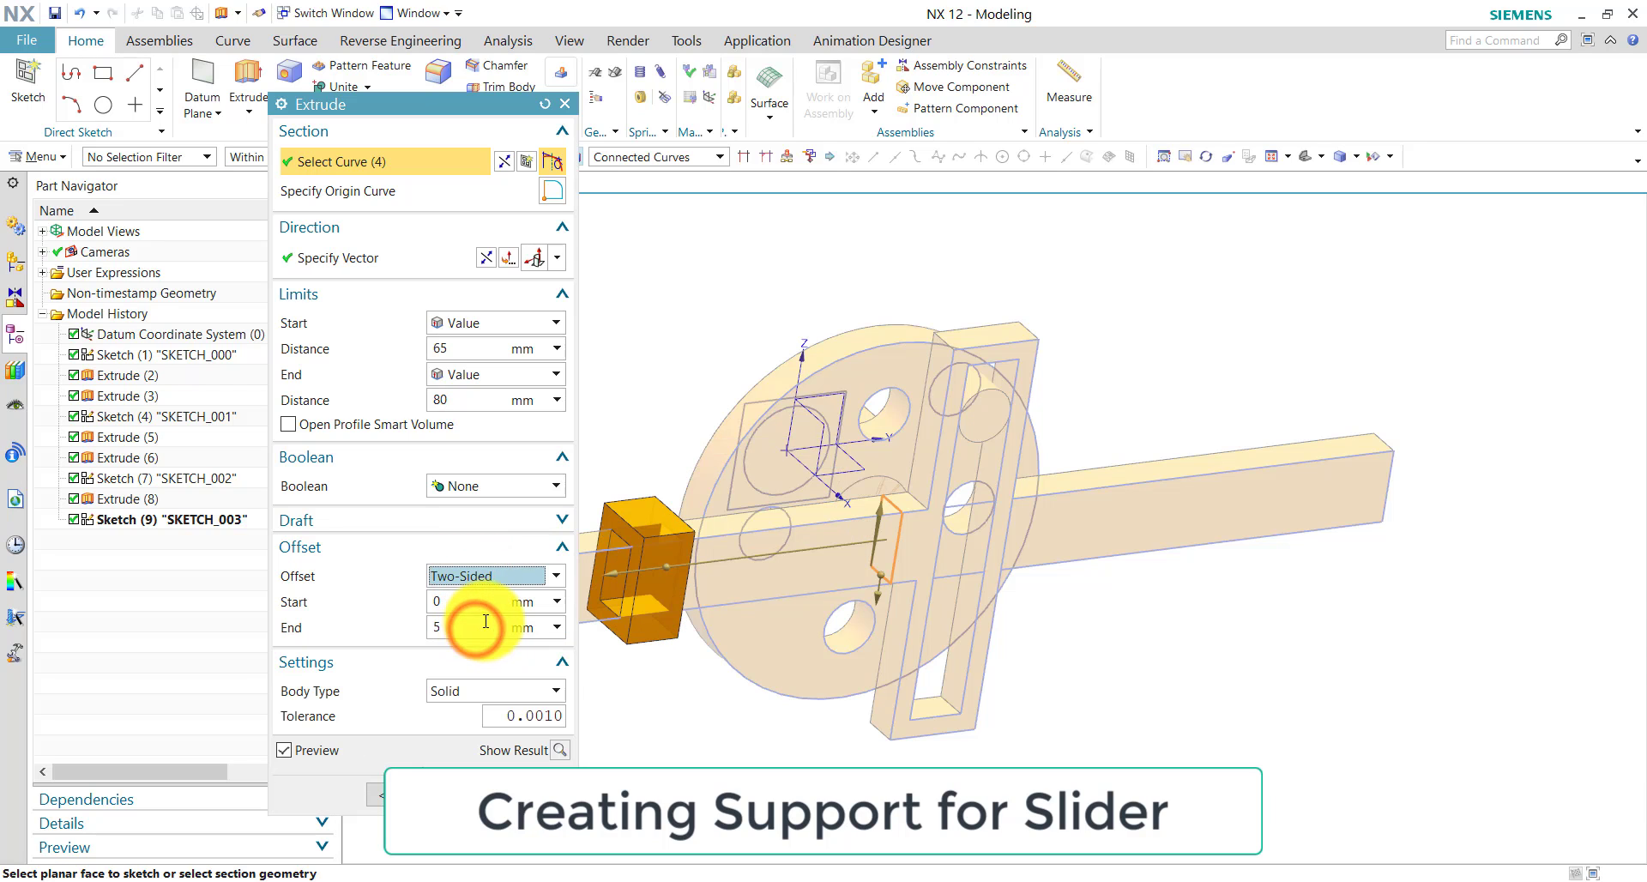
{"action": "left_click", "coordinate": [469, 794]}
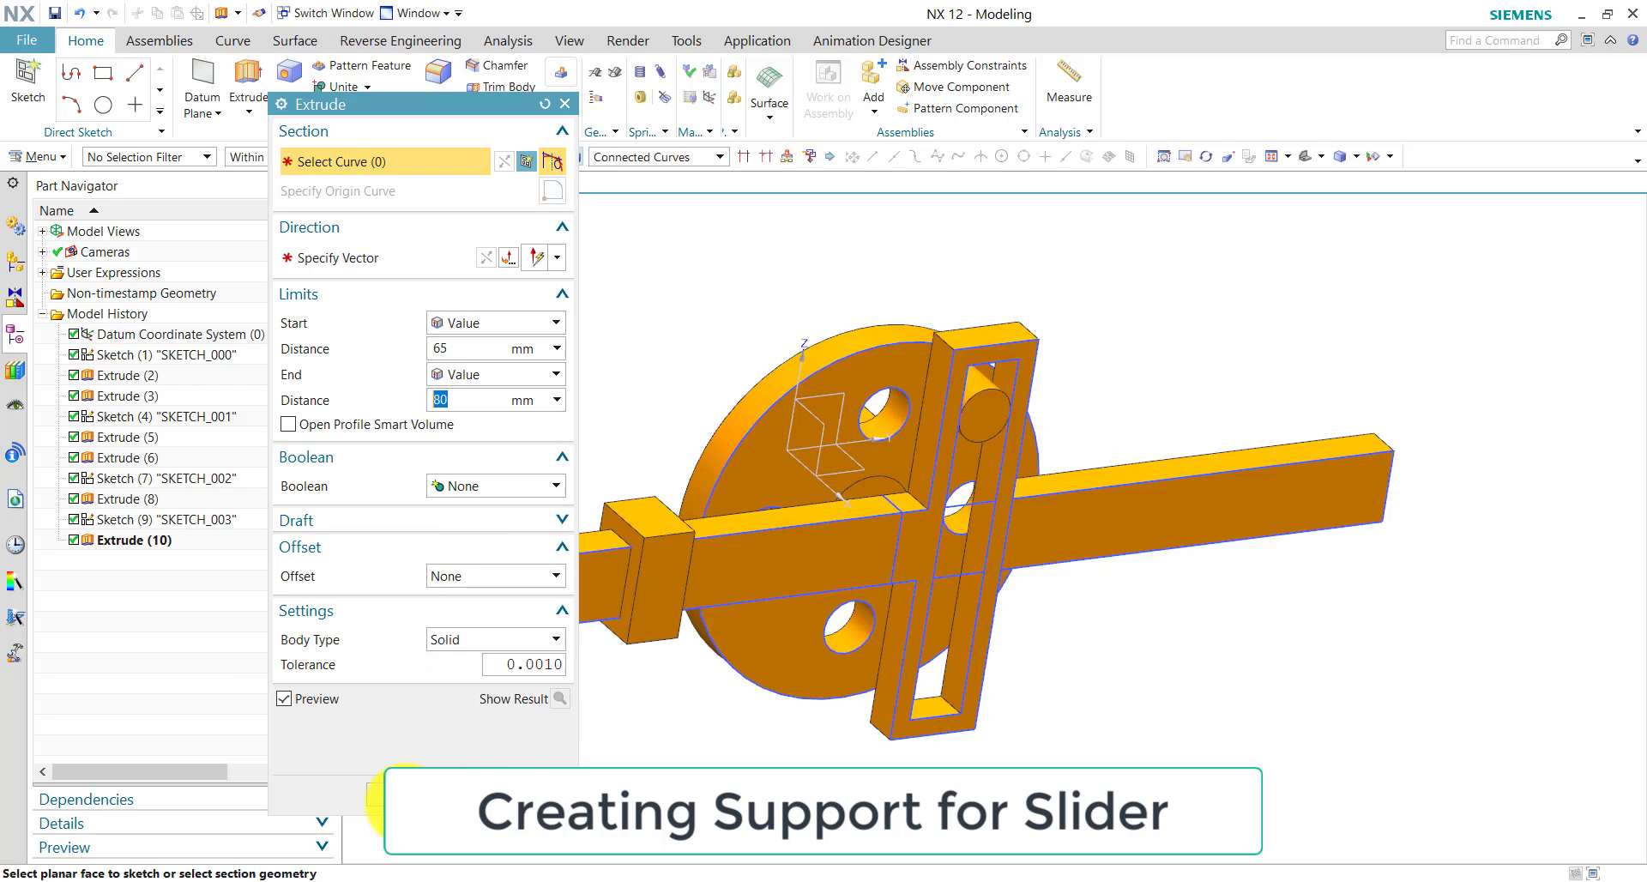
{"action": "left_click", "coordinate": [519, 789]}
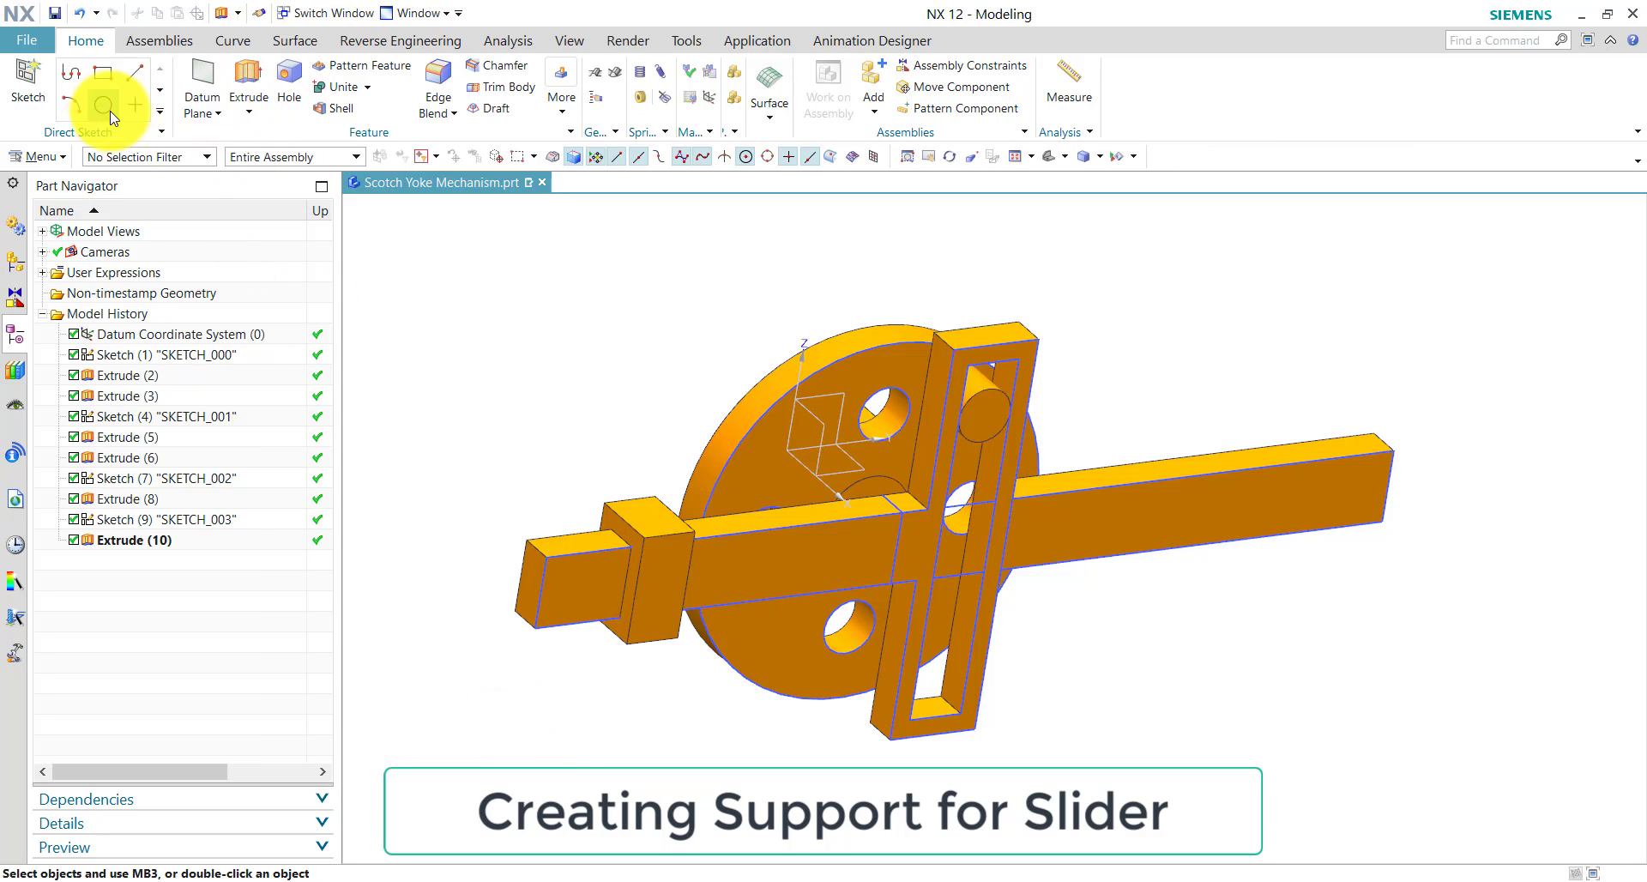
- Mirror the extruded support sleeve about the XZ datum plane onto the opposite slider bar
{"action": "left_click", "coordinate": [563, 105]}
{"action": "left_click", "coordinate": [794, 163]}
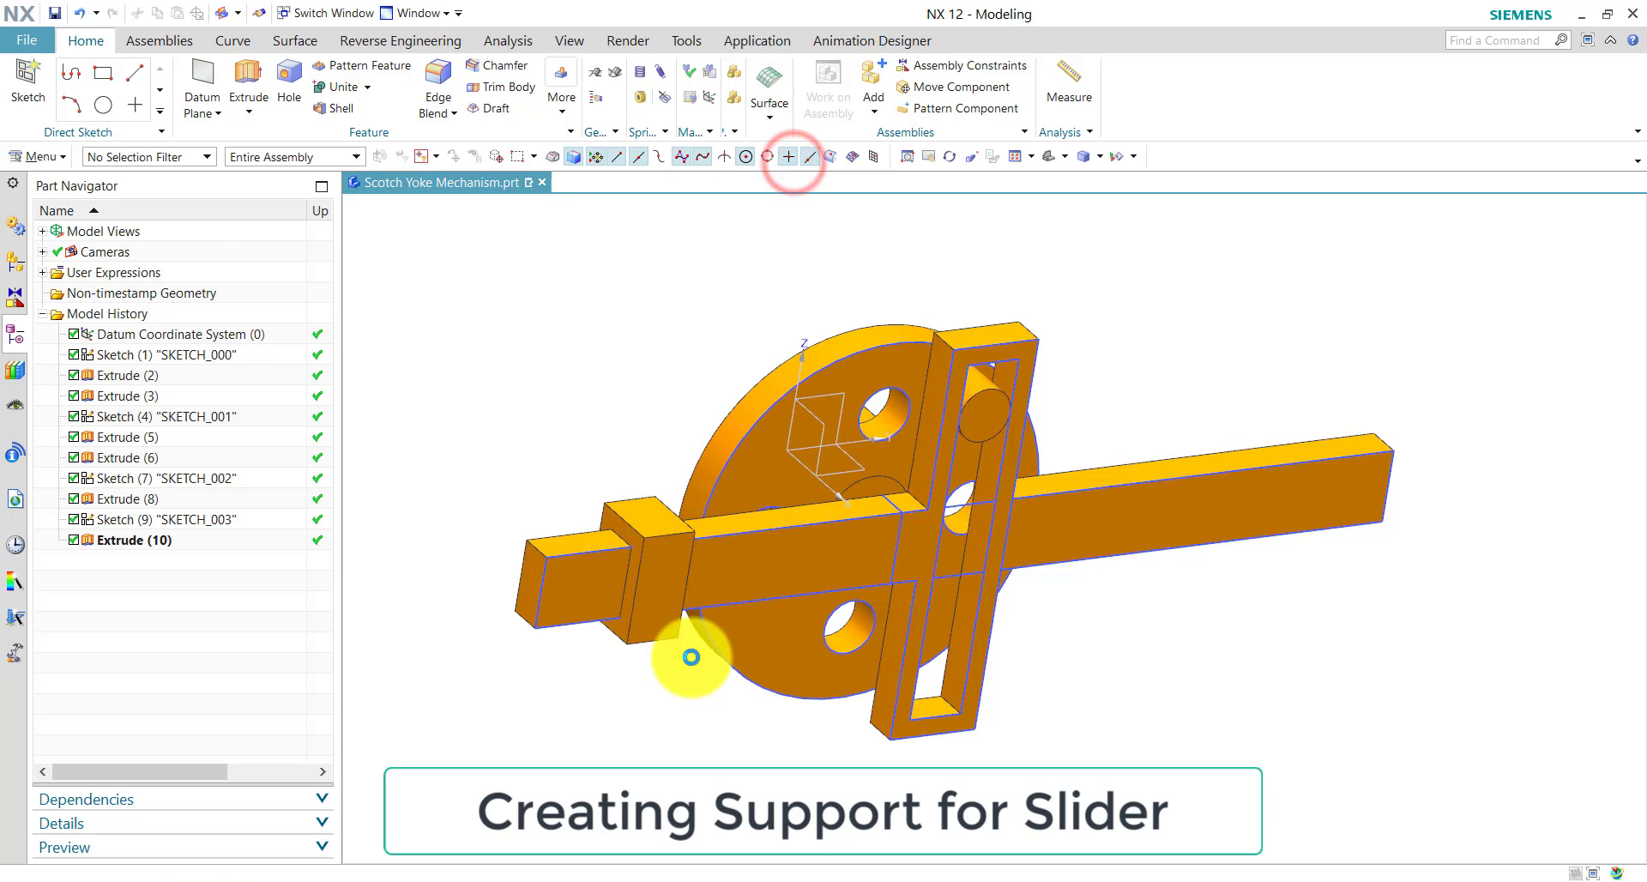
{"action": "left_click", "coordinate": [658, 554]}
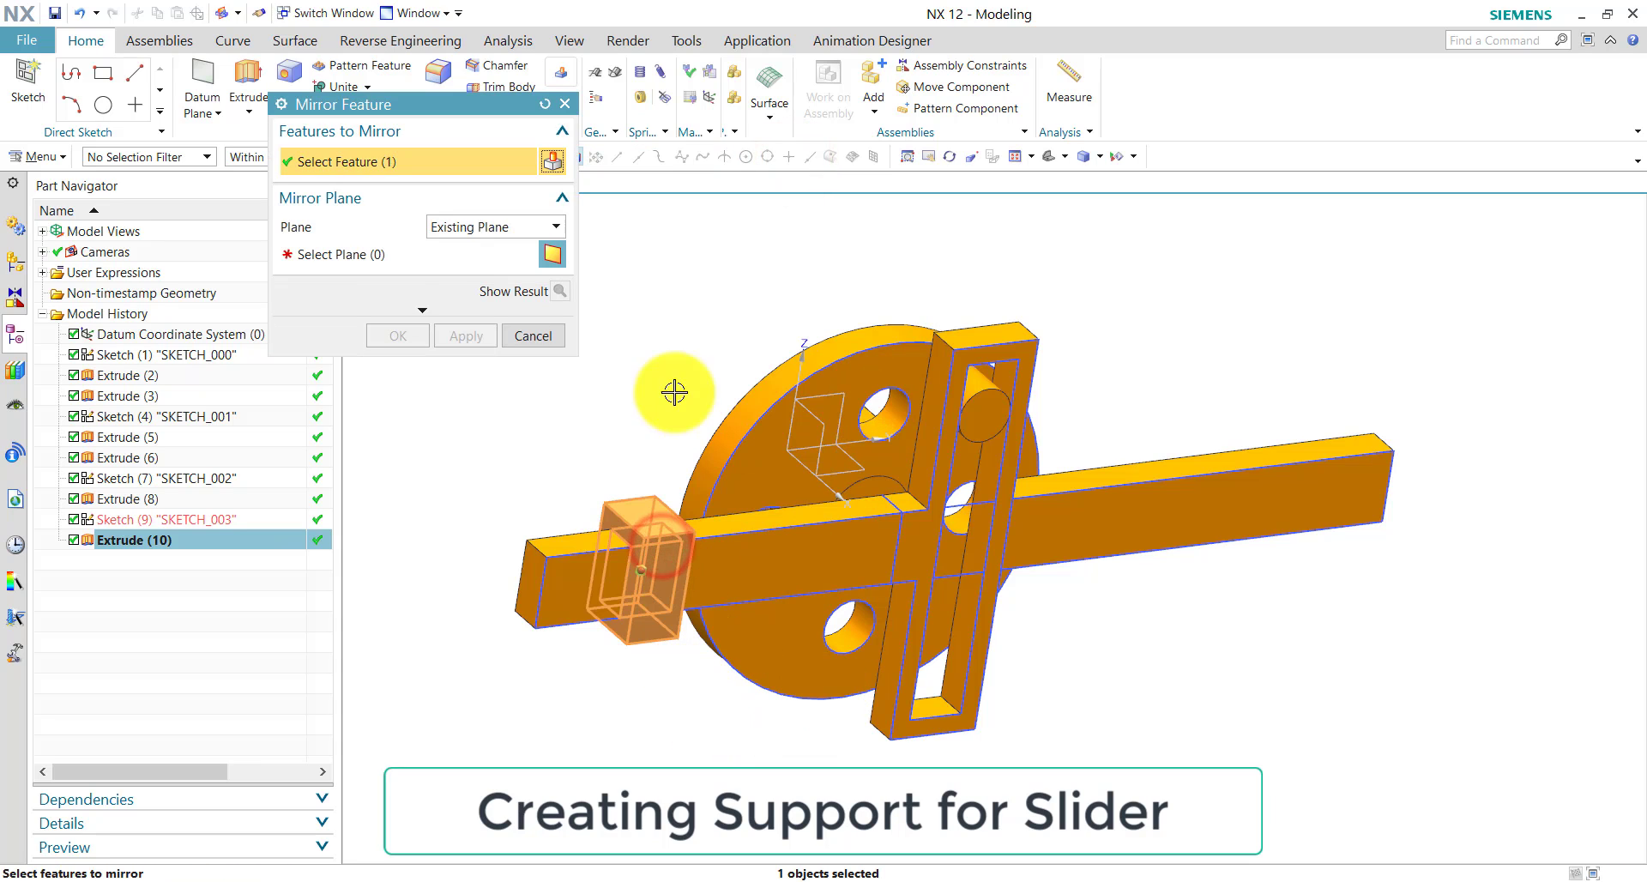
{"action": "left_click", "coordinate": [309, 254]}
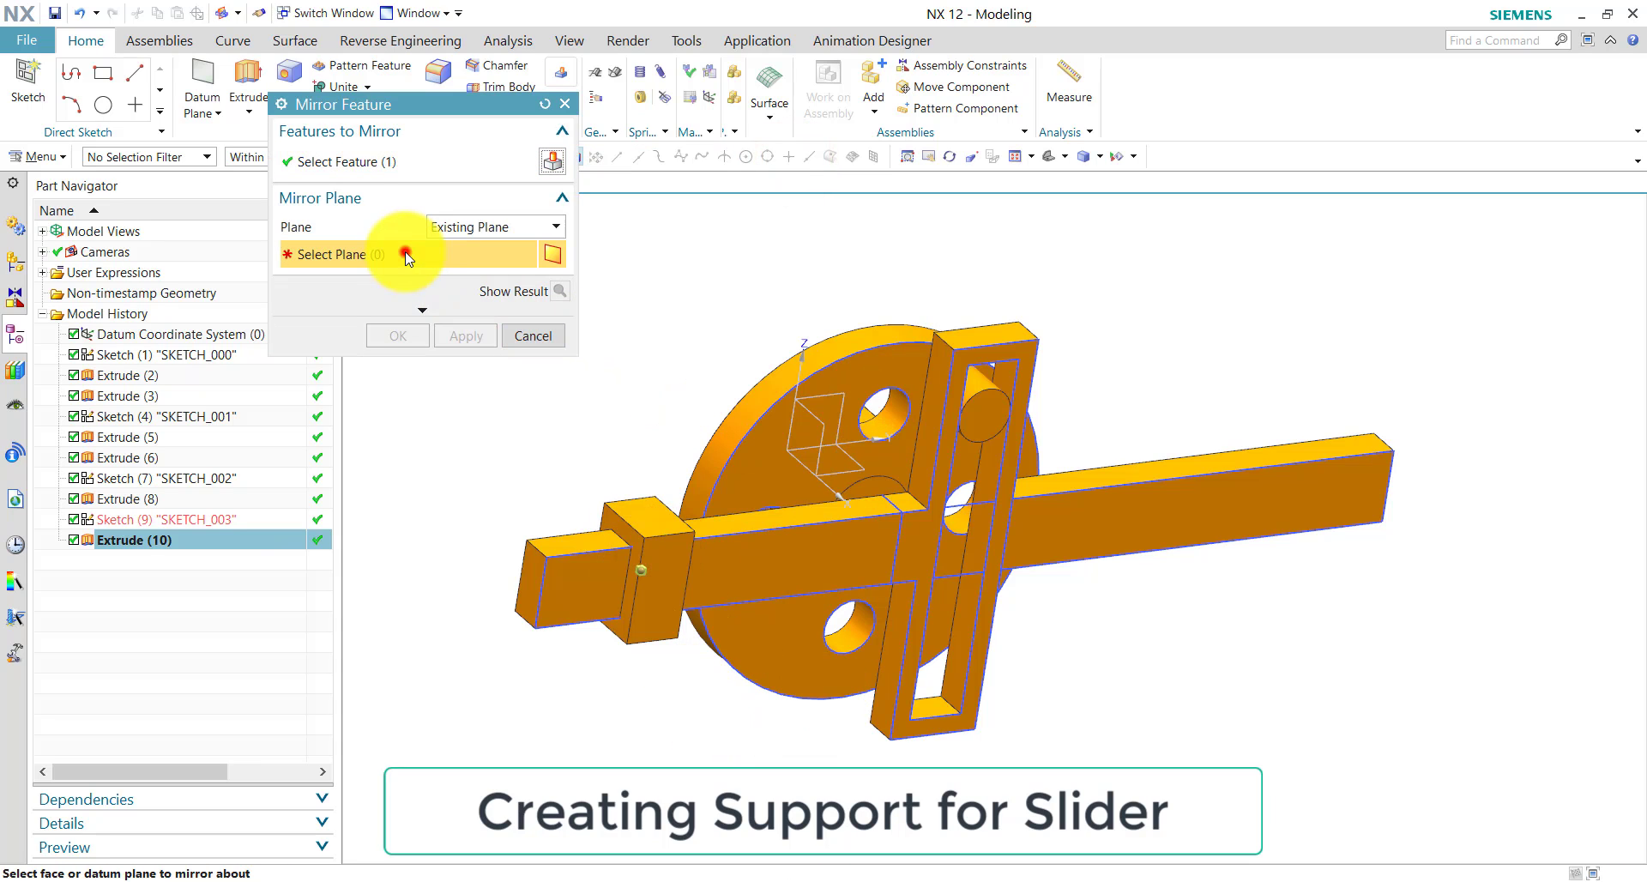
{"action": "left_click", "coordinate": [818, 423]}
{"action": "left_click", "coordinate": [467, 335]}
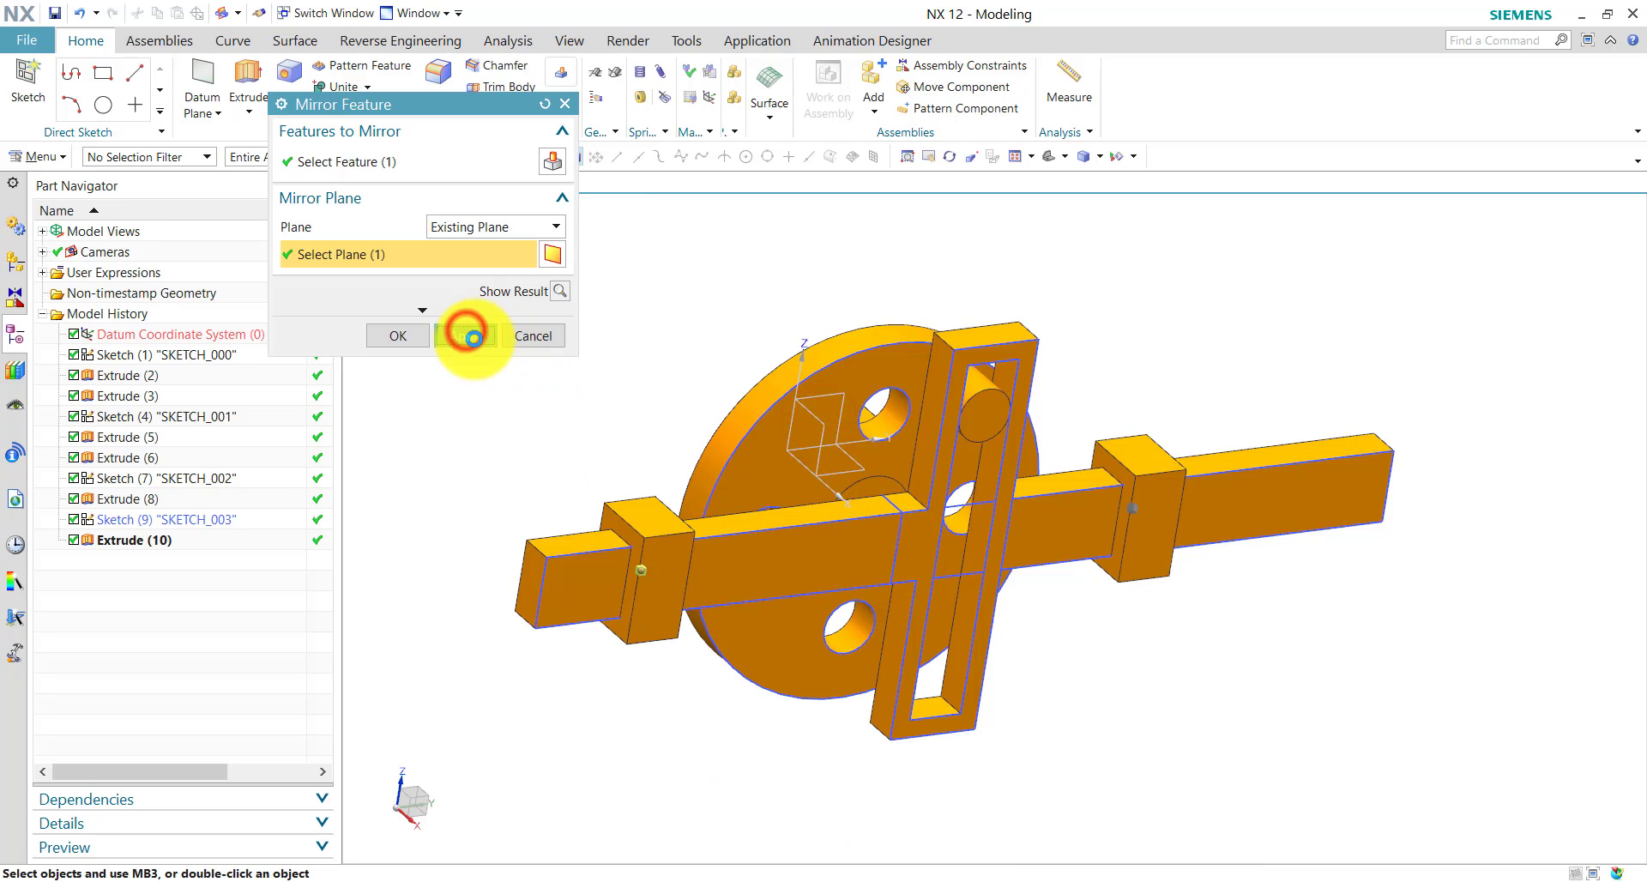
{"action": "left_click", "coordinate": [525, 338]}
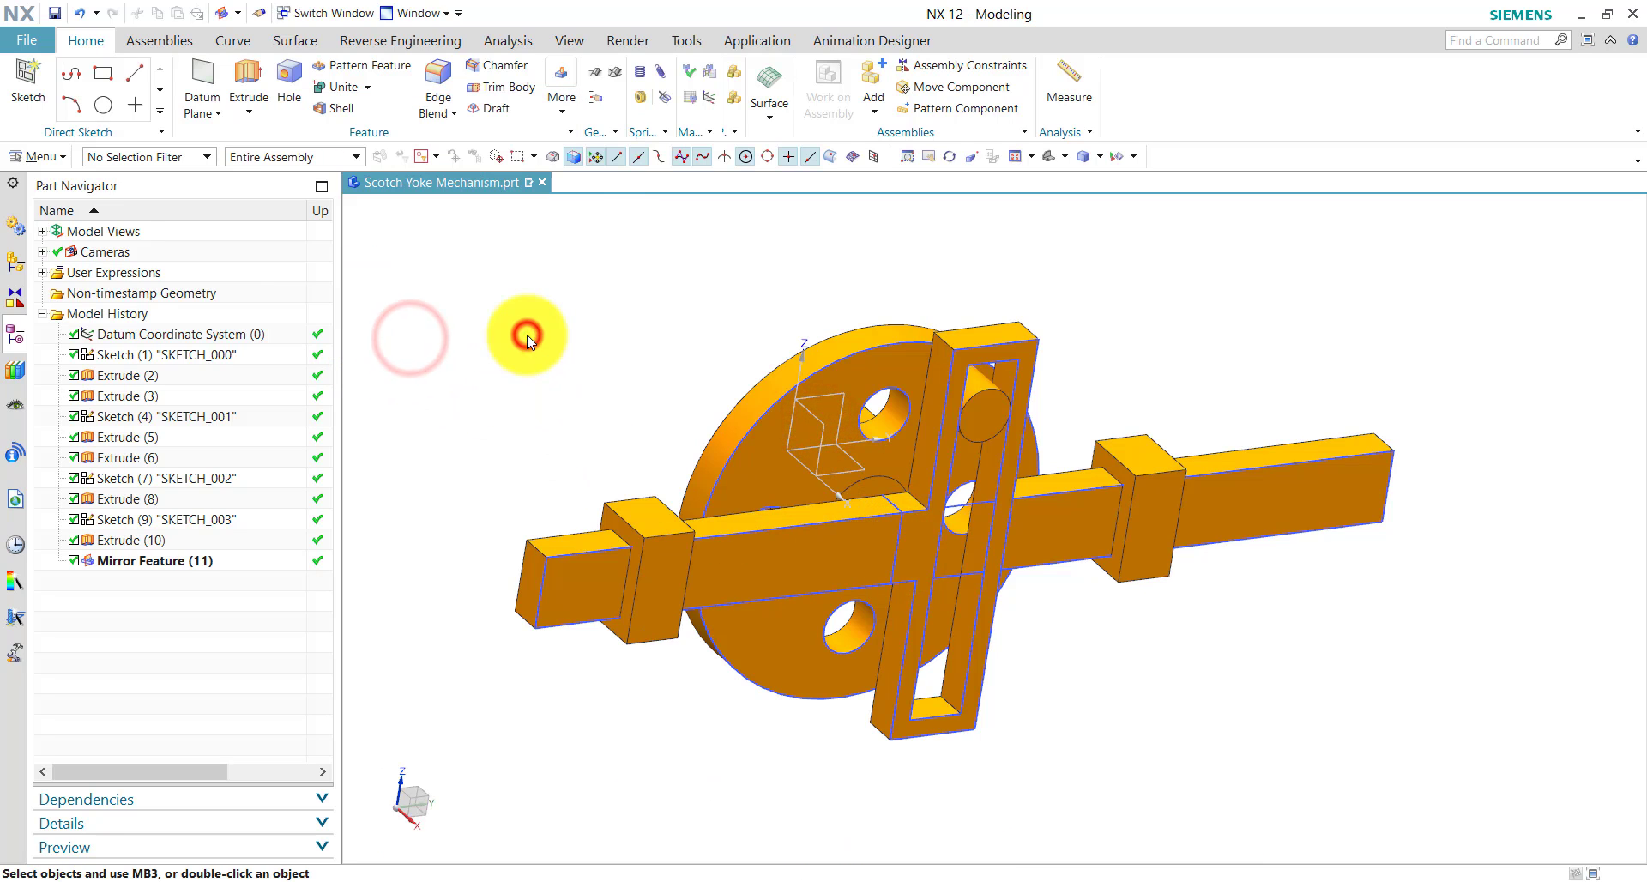
- Blend the wheel's outer rim edges and the edges of its through holes with a 2 mm radius
{"action": "left_click", "coordinate": [1055, 159]}
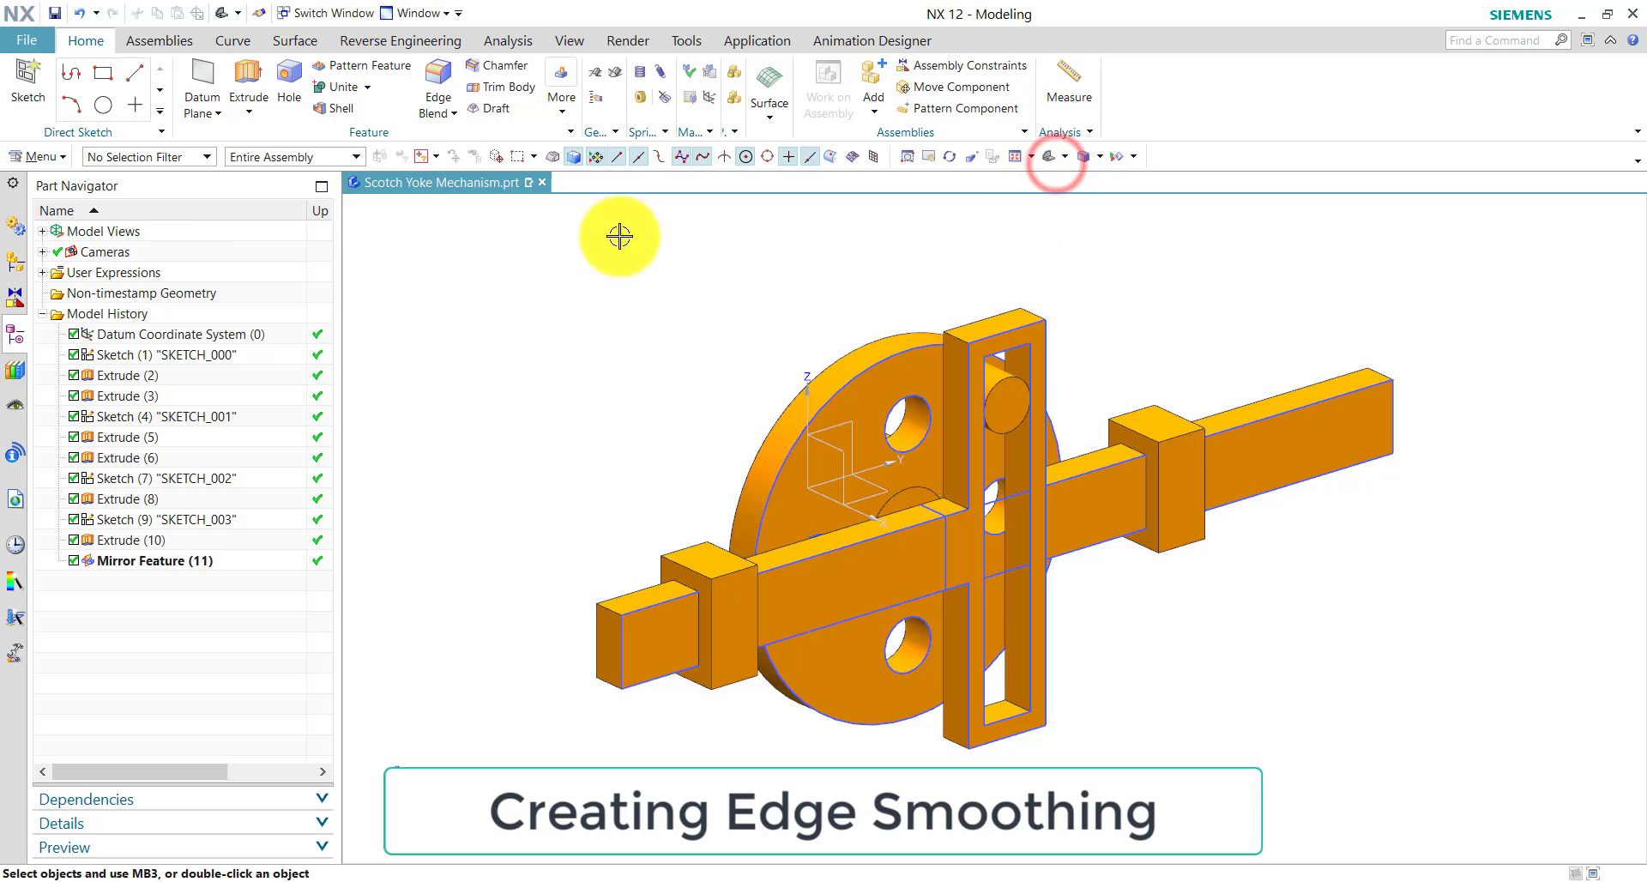
{"action": "left_click", "coordinate": [436, 76]}
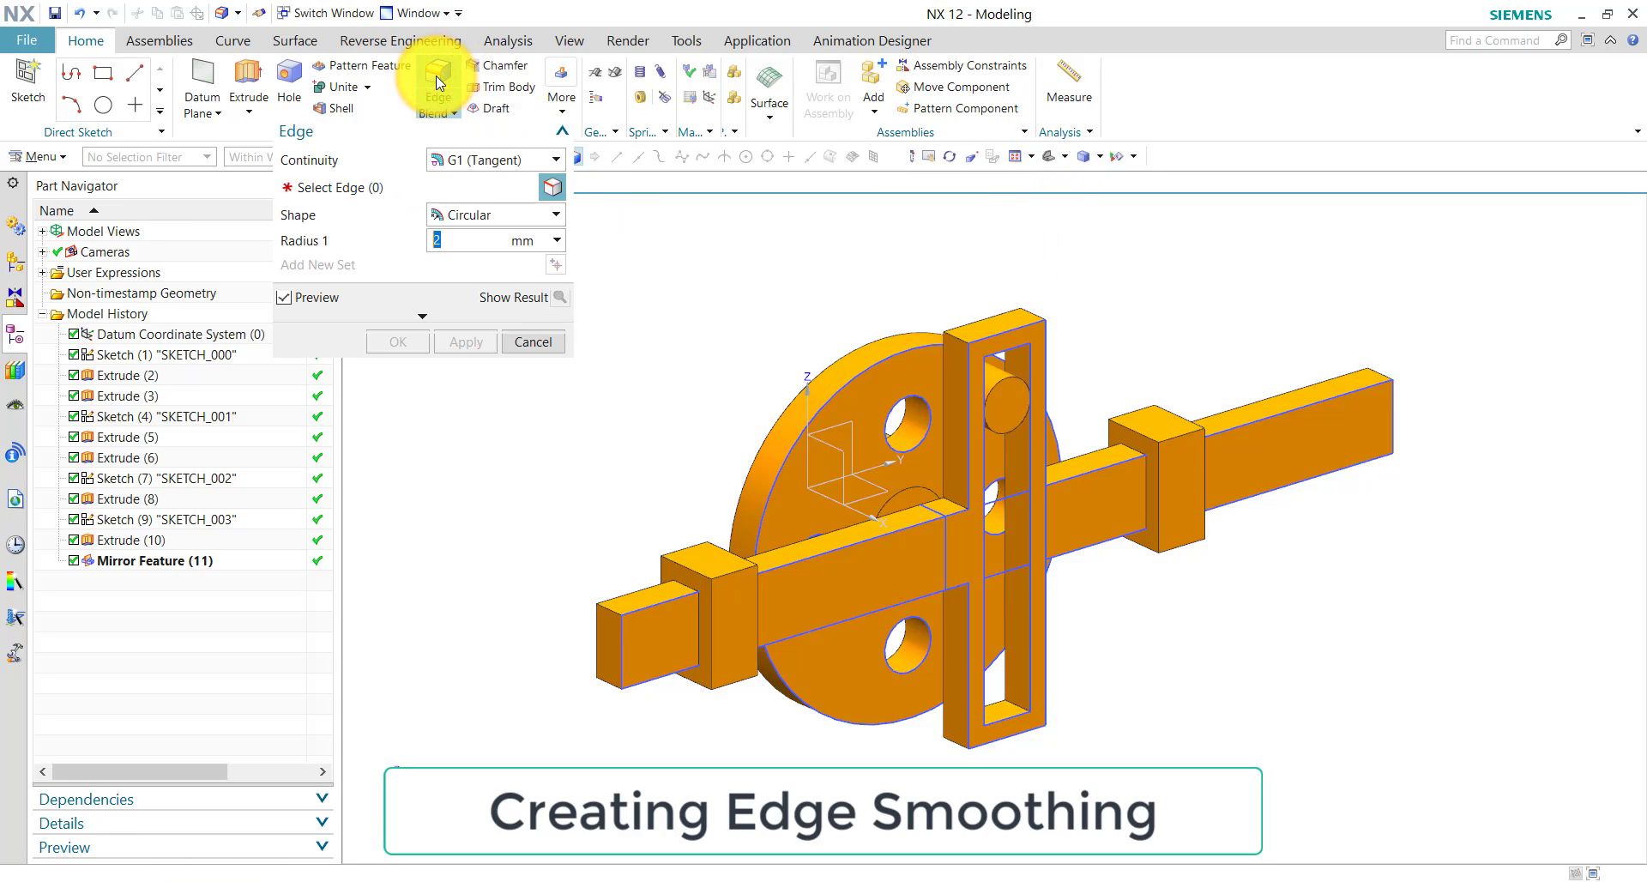
{"action": "left_click", "coordinate": [855, 347]}
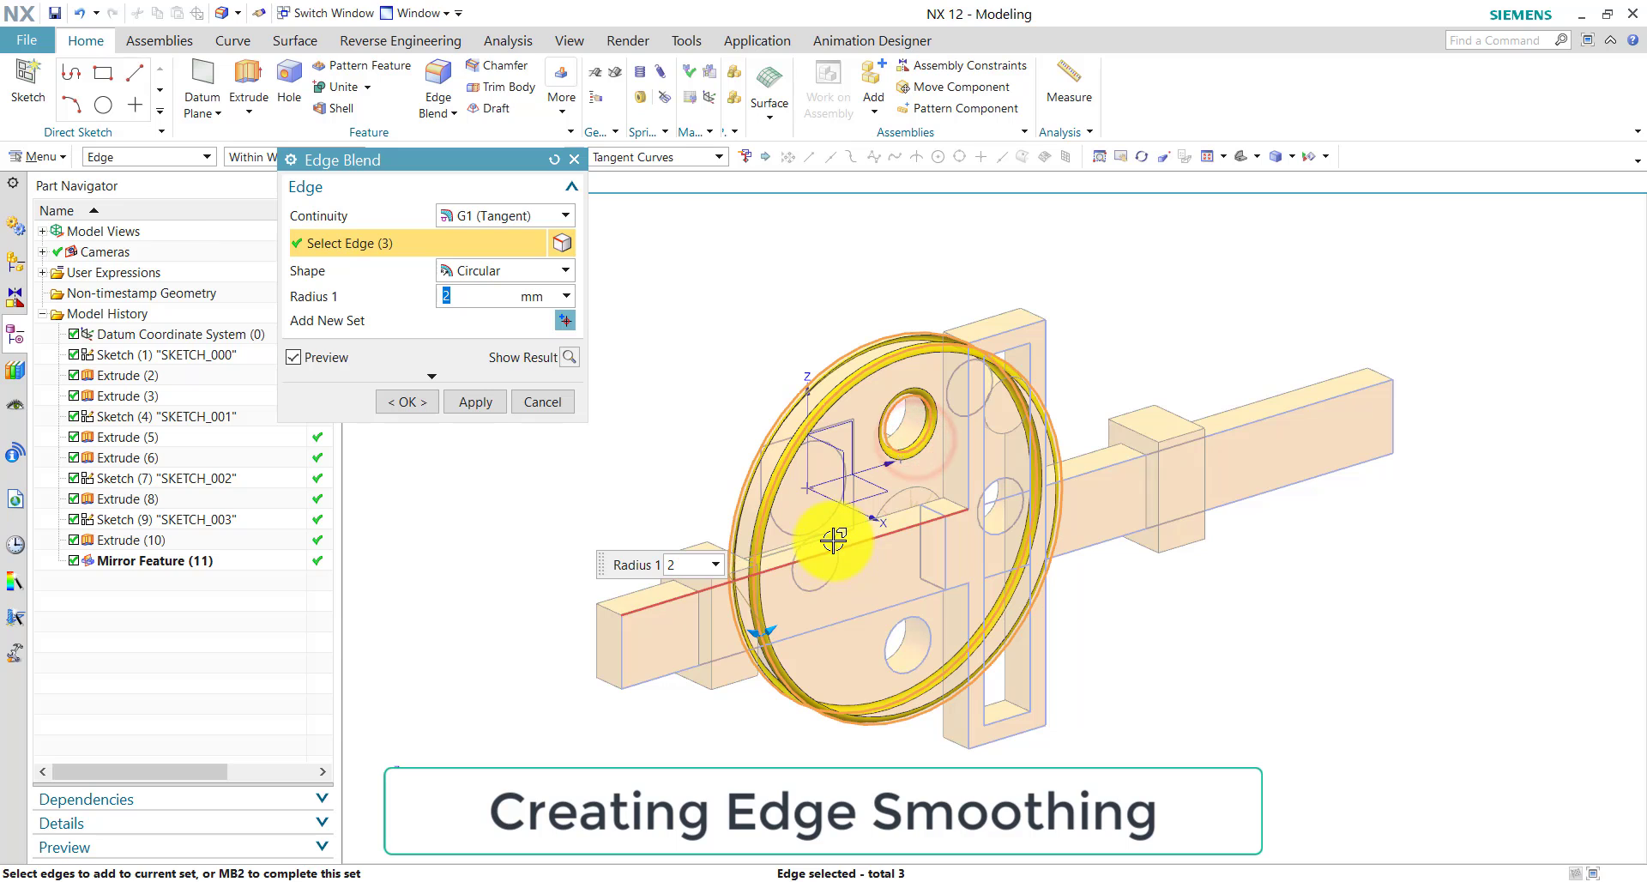
{"action": "middle_click_drag", "start_coordinate": [860, 627], "coordinate": [812, 426]}
{"action": "scroll", "coordinate": [812, 426], "scroll_direction": "up", "scroll_amount": 2}
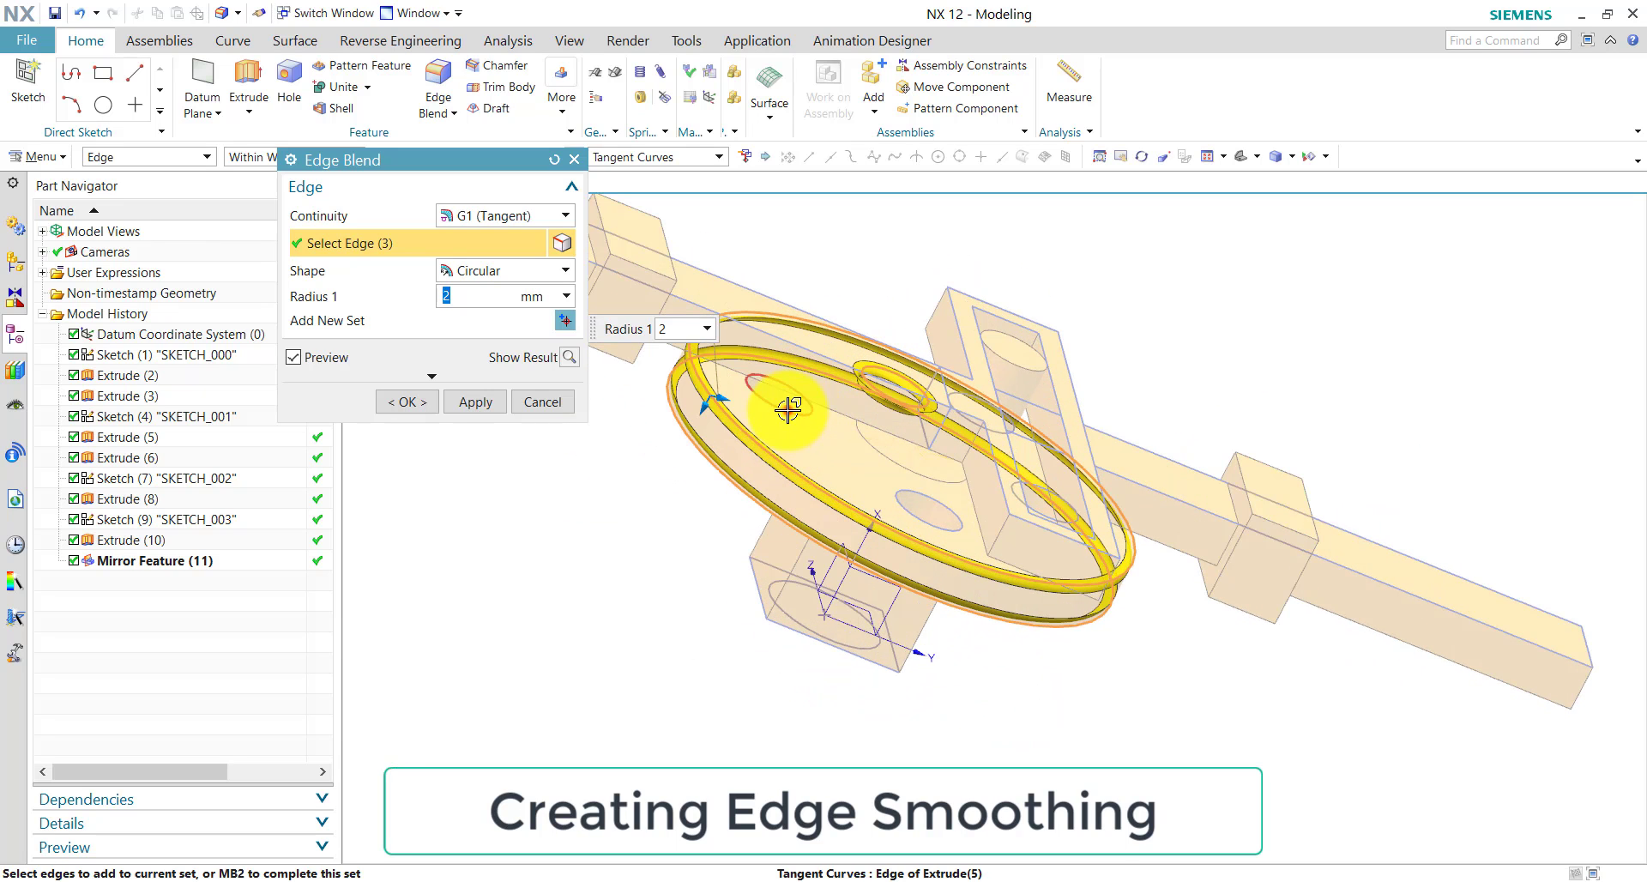
{"action": "left_click", "coordinate": [787, 410]}
{"action": "left_click", "coordinate": [923, 527]}
{"action": "middle_click_drag", "start_coordinate": [923, 509], "coordinate": [1073, 548]}
{"action": "left_click", "coordinate": [993, 500]}
{"action": "left_click", "coordinate": [476, 408]}
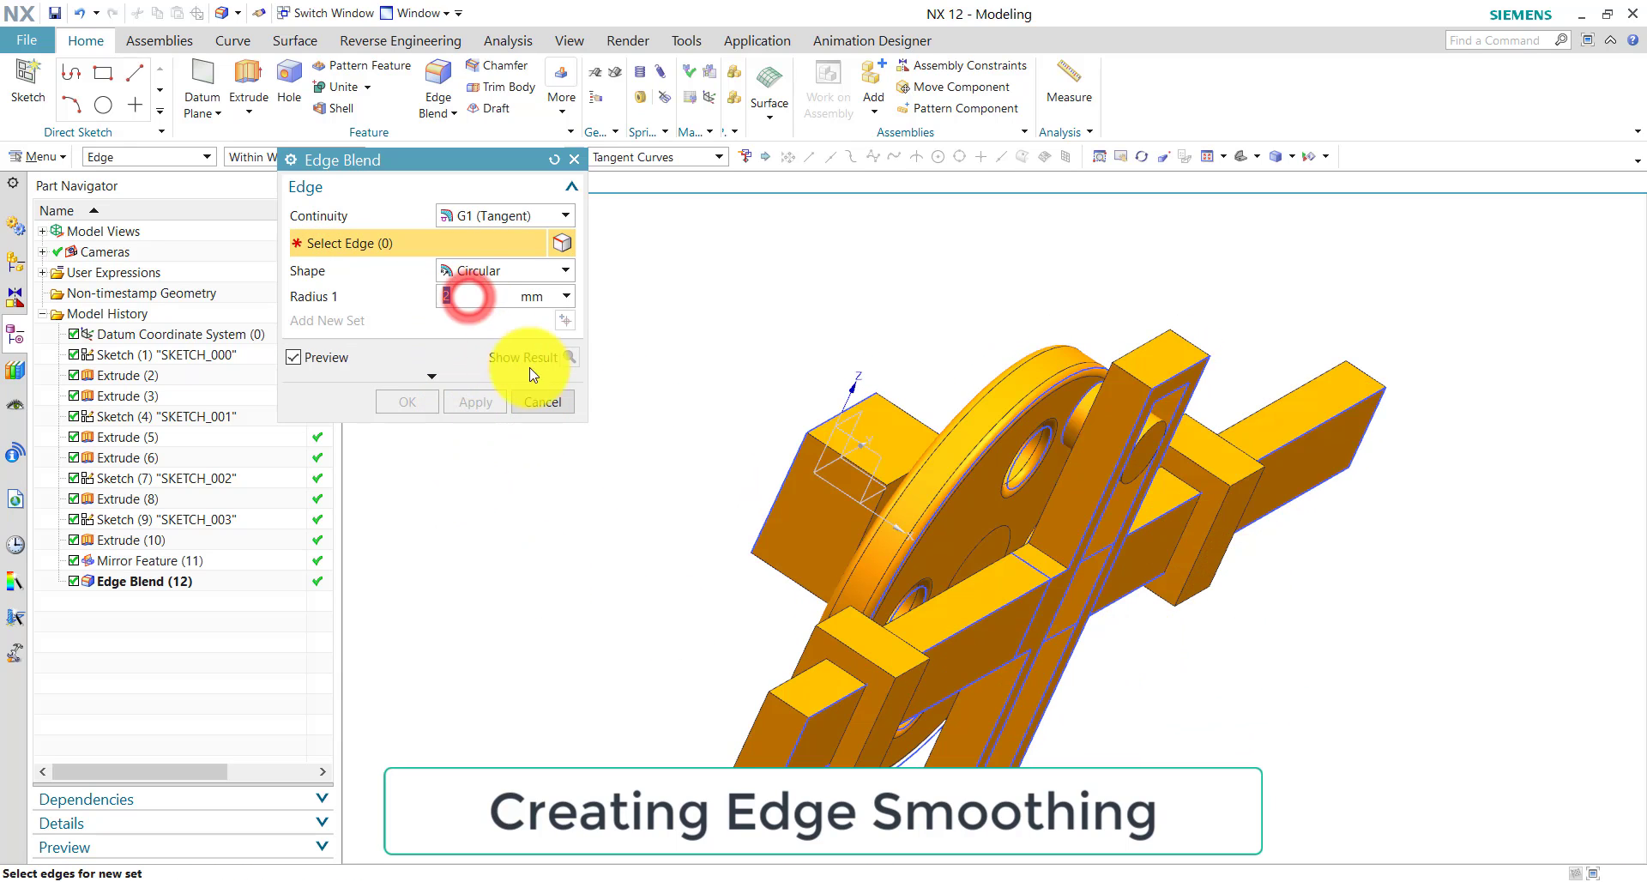
- Add both slider bars' upper edges, the upper frame's front outline and one bar's lower front edge to a new 2 mm edge blend
{"action": "left_click", "coordinate": [954, 632]}
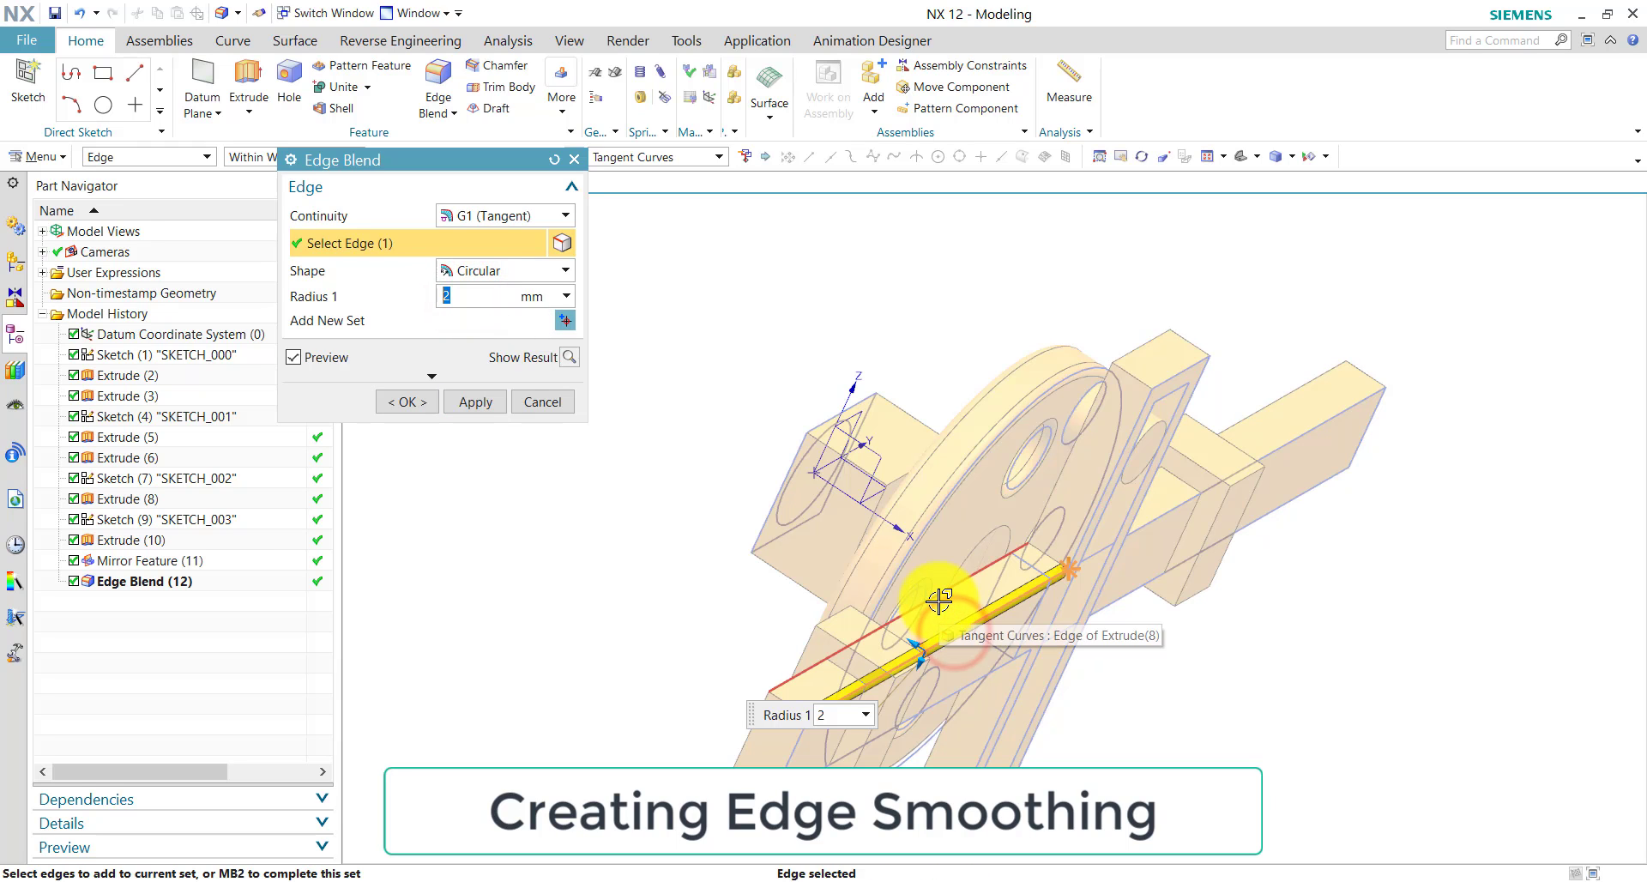
{"action": "left_click", "coordinate": [938, 601]}
{"action": "middle_click_drag", "start_coordinate": [1243, 578], "coordinate": [1018, 356]}
{"action": "left_click", "coordinate": [1066, 286]}
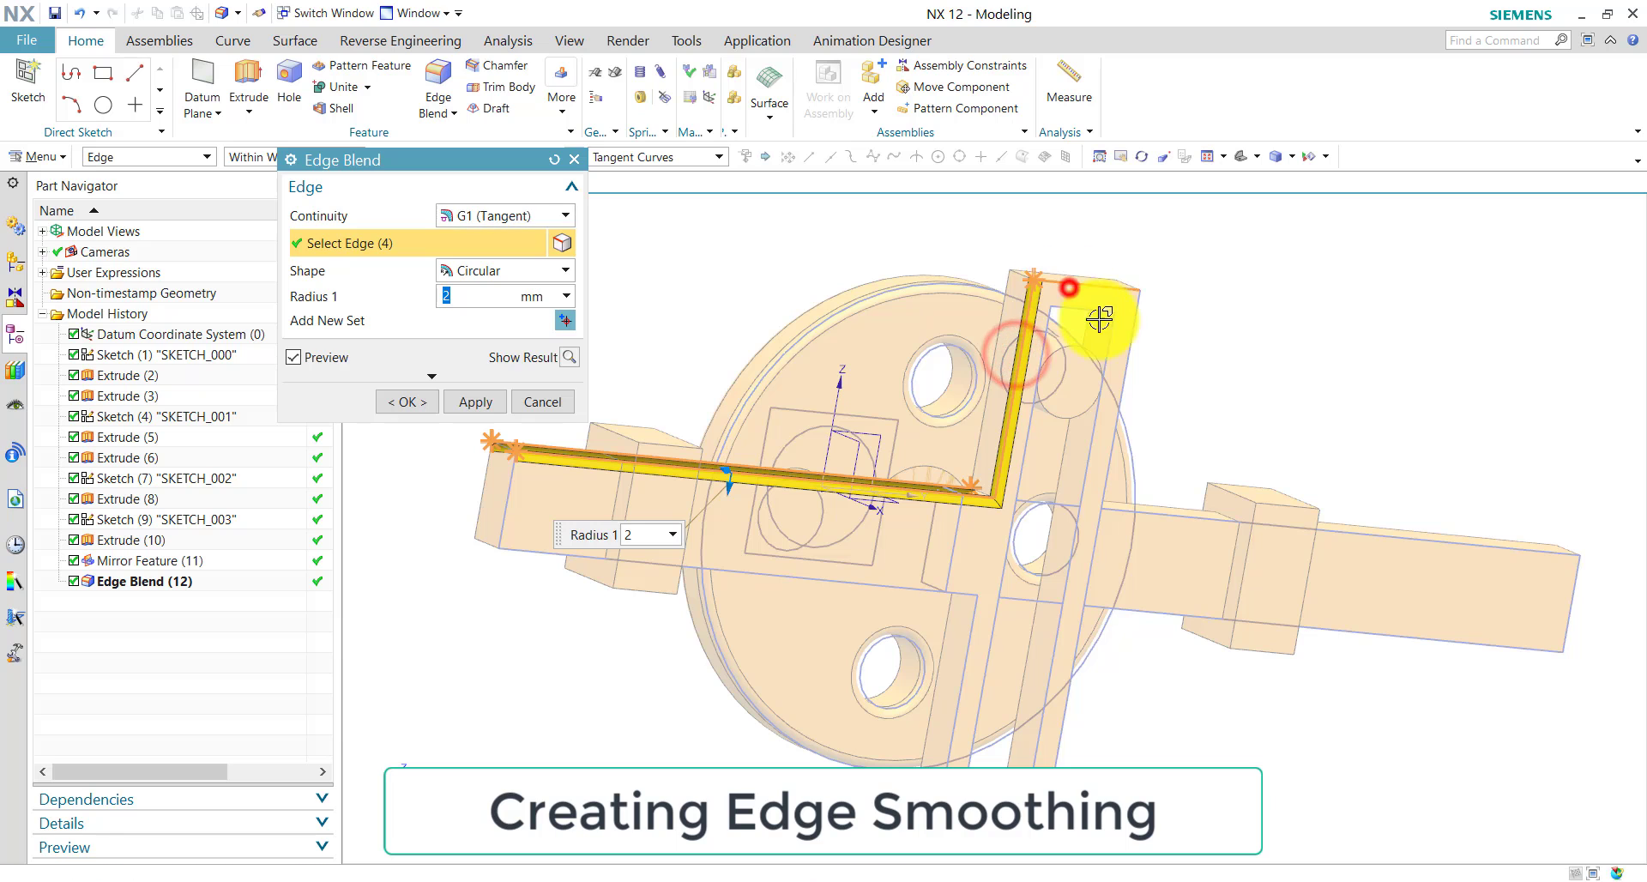
{"action": "left_click", "coordinate": [1121, 360]}
{"action": "left_click", "coordinate": [1157, 510]}
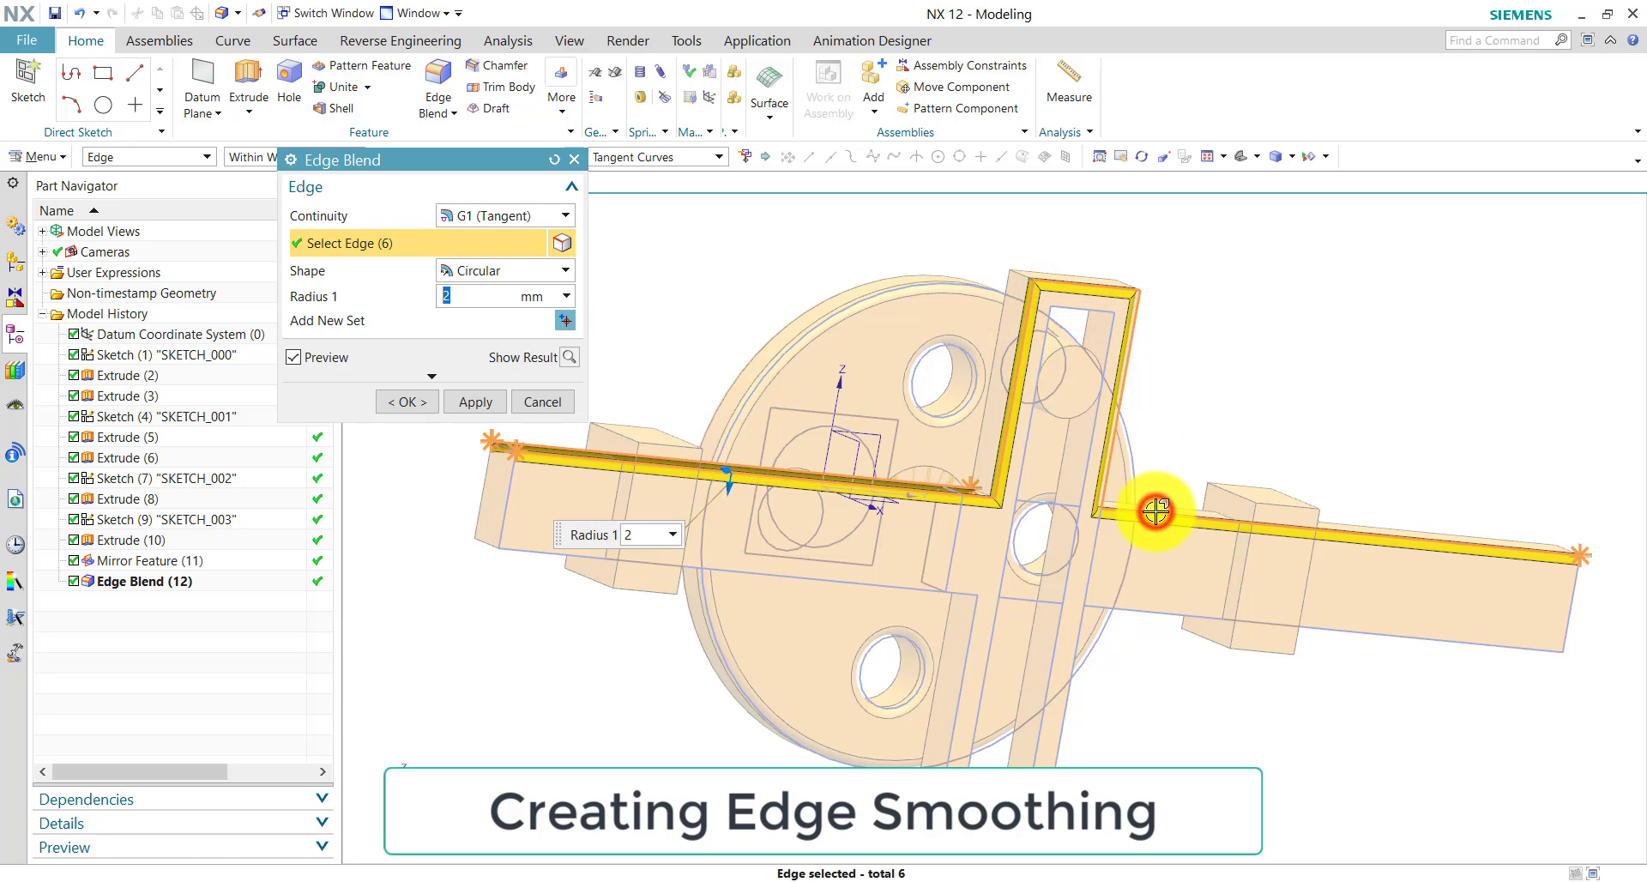
{"action": "left_click", "coordinate": [1179, 611]}
{"action": "middle_click_drag", "start_coordinate": [1330, 430], "coordinate": [1143, 550]}
{"action": "left_click", "coordinate": [1142, 550]}
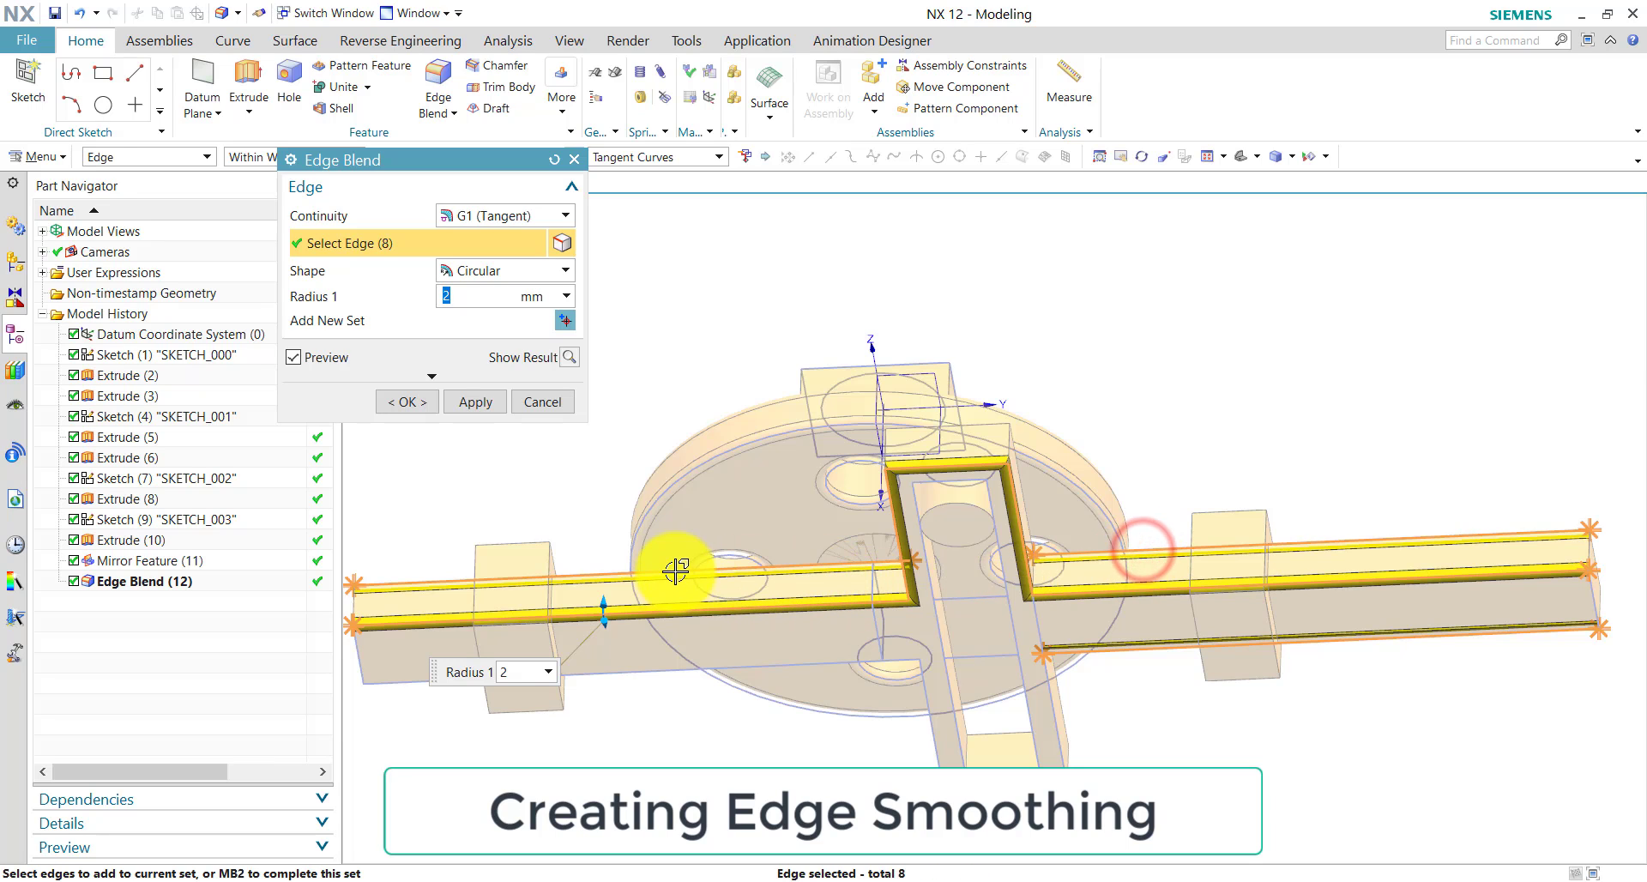
- Add the upper frame's rear side and rear top edges, plus three end-face edges of one bar, to the 2 mm blend
{"action": "middle_click_drag", "start_coordinate": [728, 526], "coordinate": [901, 537]}
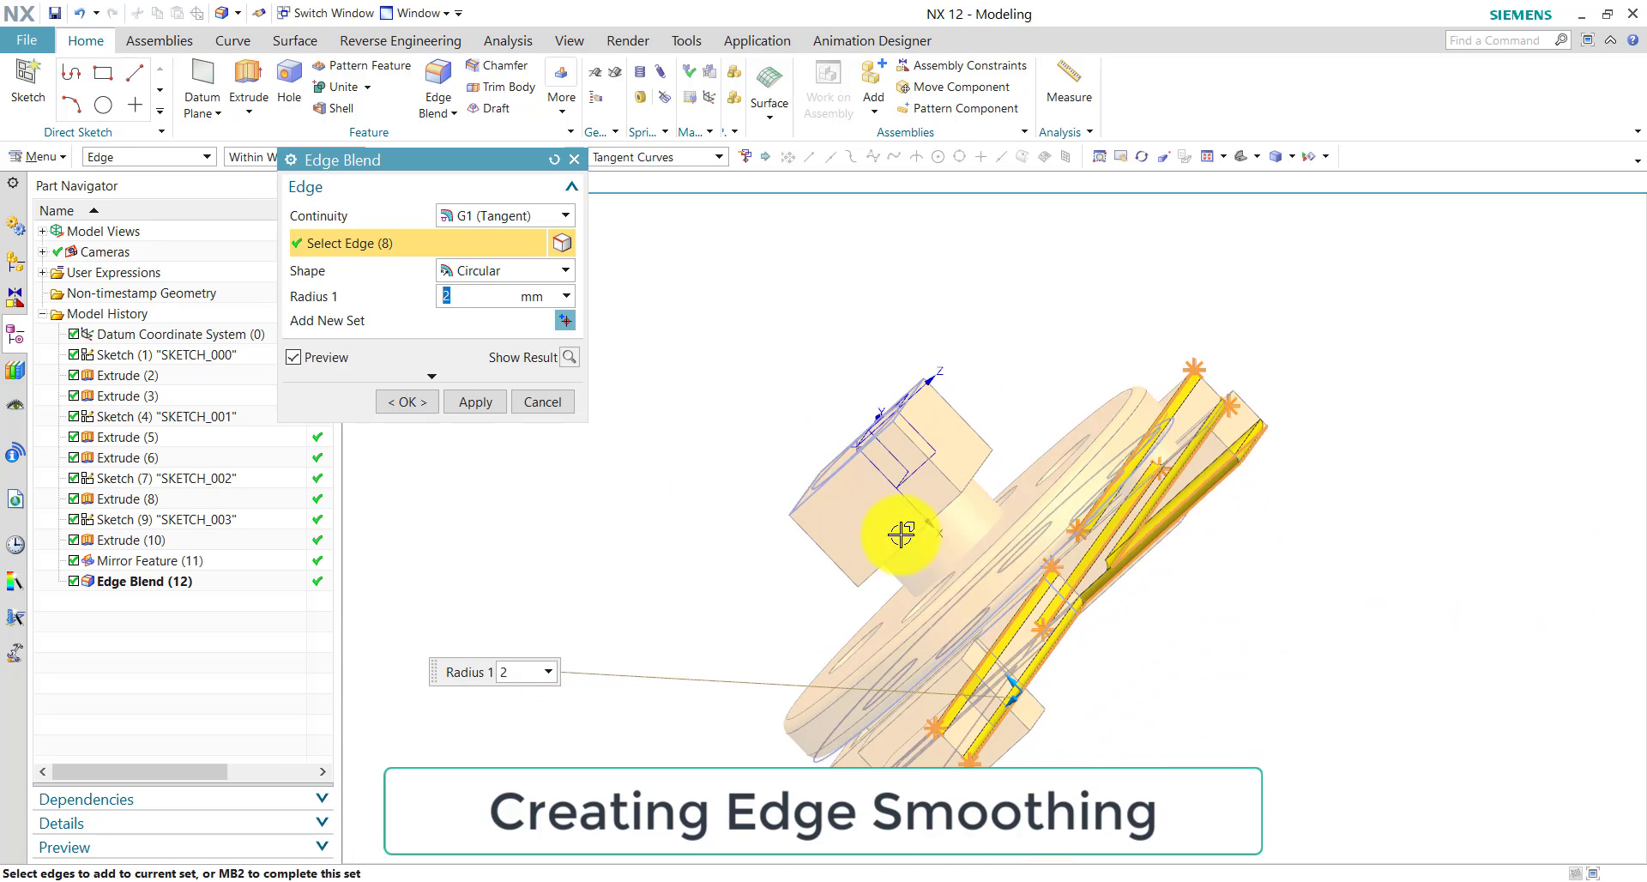
{"action": "middle_click_drag", "start_coordinate": [1162, 548], "coordinate": [1129, 478]}
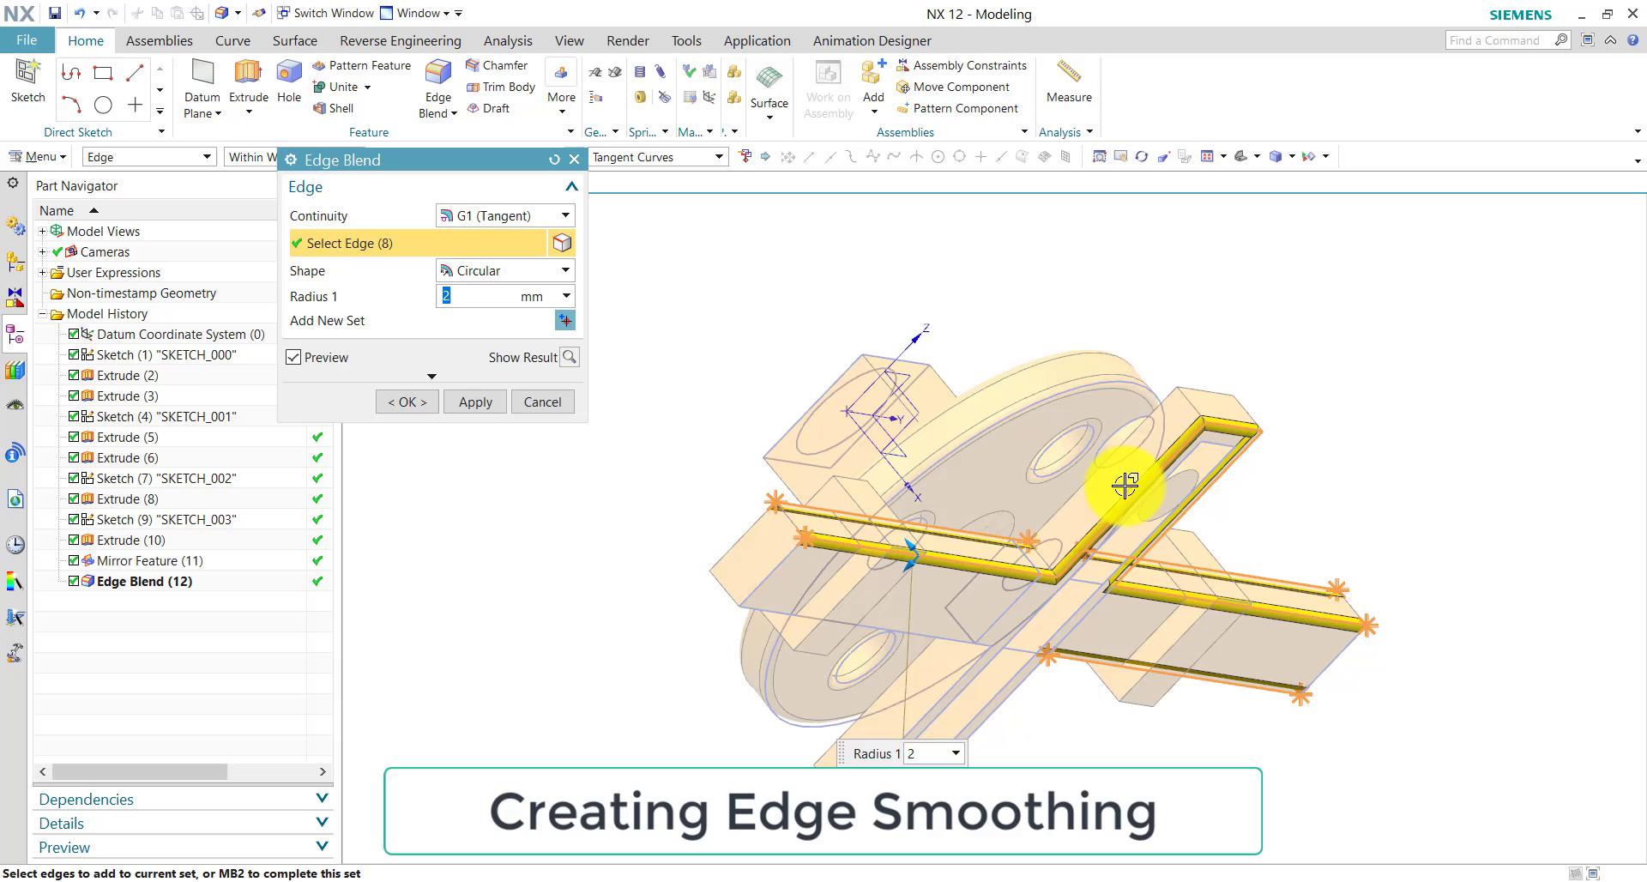
{"action": "left_click", "coordinate": [1127, 443]}
{"action": "left_click", "coordinate": [1194, 389]}
{"action": "middle_click_drag", "start_coordinate": [1293, 429], "coordinate": [1173, 445]}
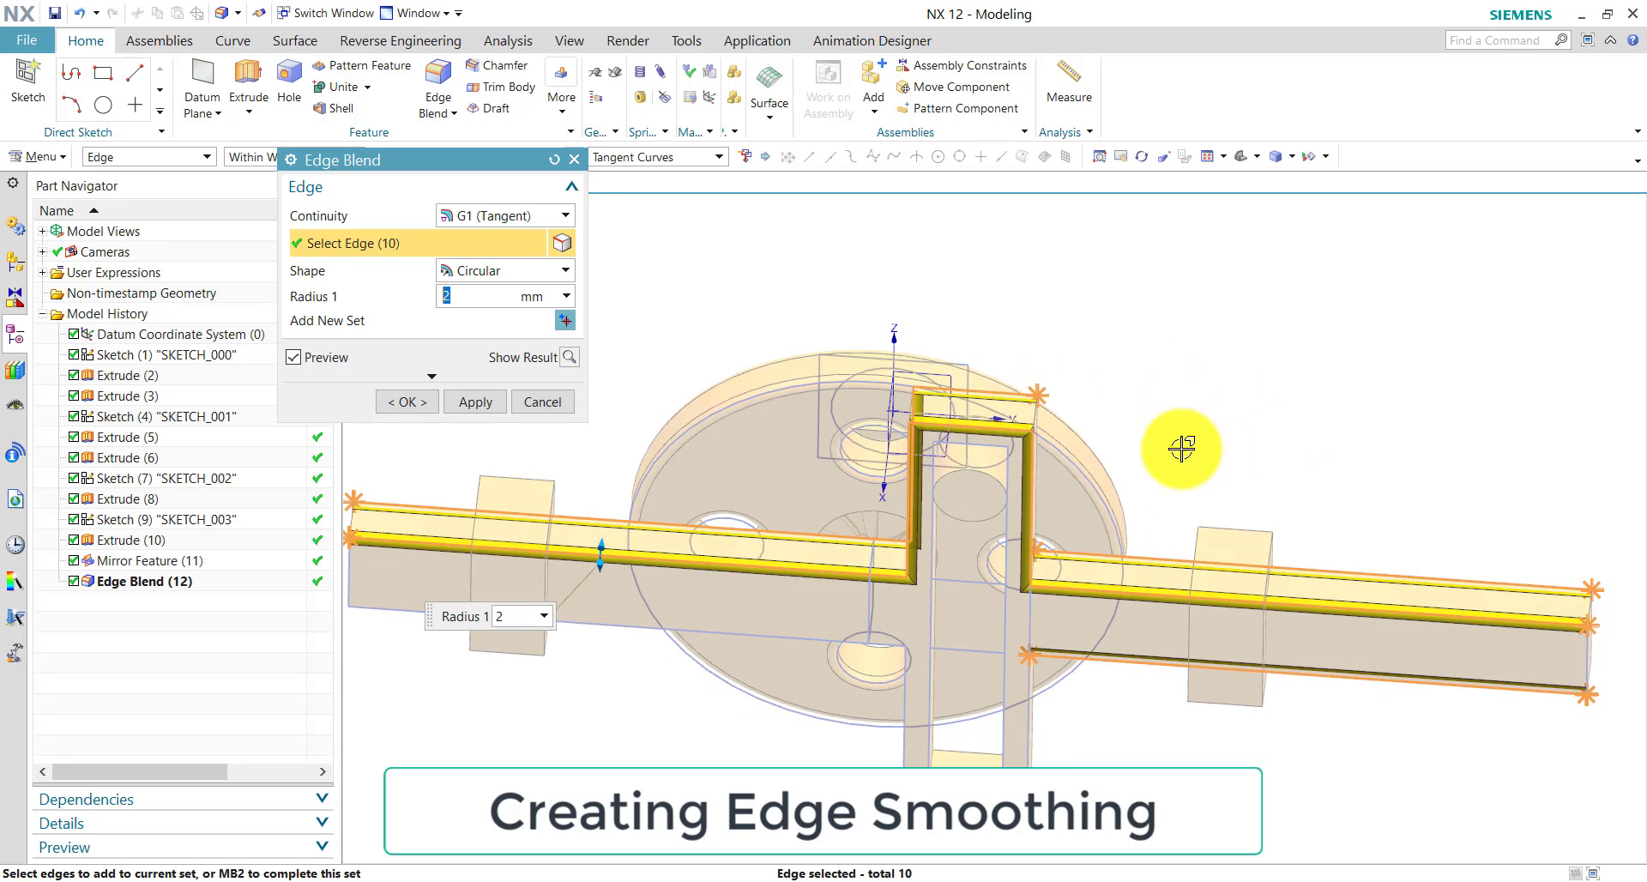
{"action": "left_click", "coordinate": [1588, 604]}
{"action": "left_click", "coordinate": [1591, 656]}
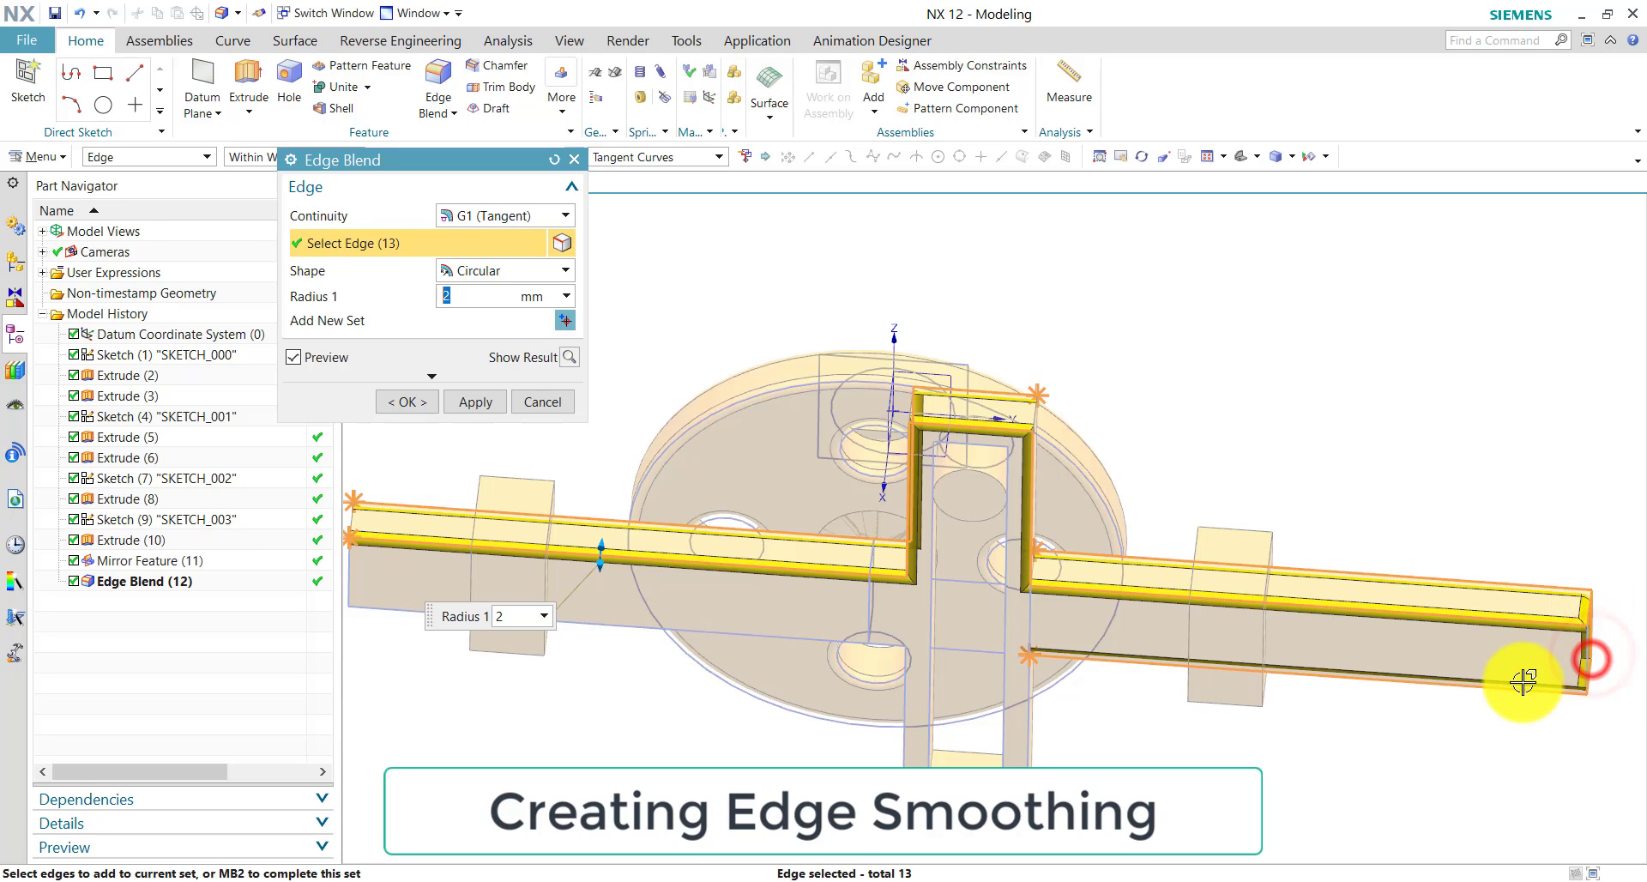
- Add the remaining edge of that bar's end face and the lower frame's outer front edges to the 2 mm blend
{"action": "middle_click_drag", "start_coordinate": [1543, 654], "coordinate": [1188, 496]}
{"action": "left_click", "coordinate": [1095, 467]}
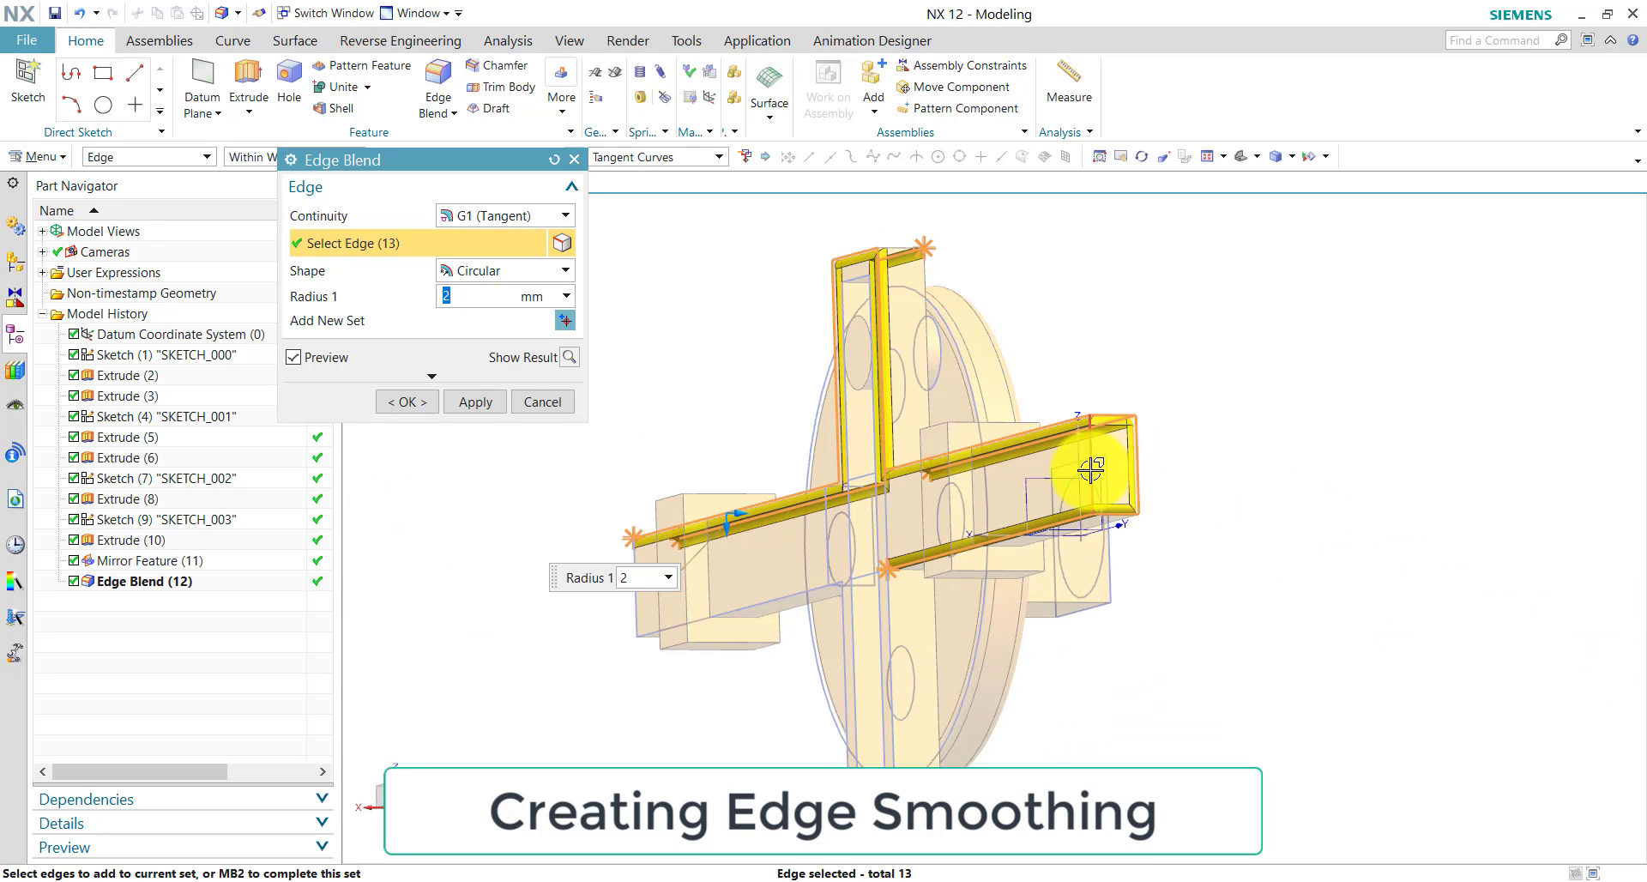
{"action": "middle_click_drag", "start_coordinate": [1121, 552], "coordinate": [1067, 559]}
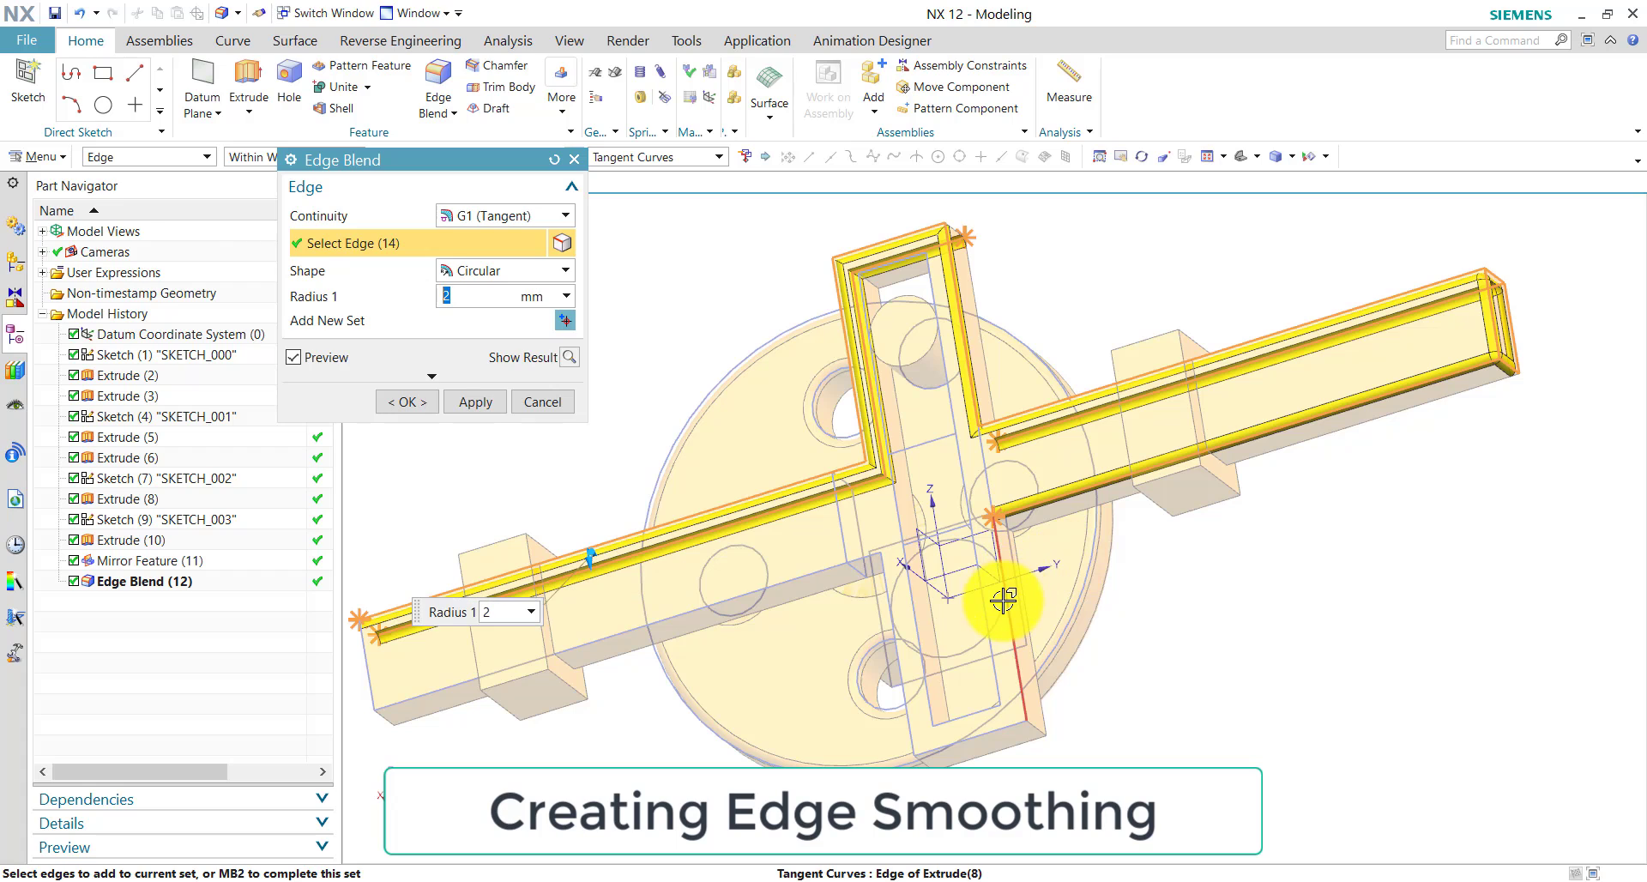
{"action": "left_click", "coordinate": [975, 732]}
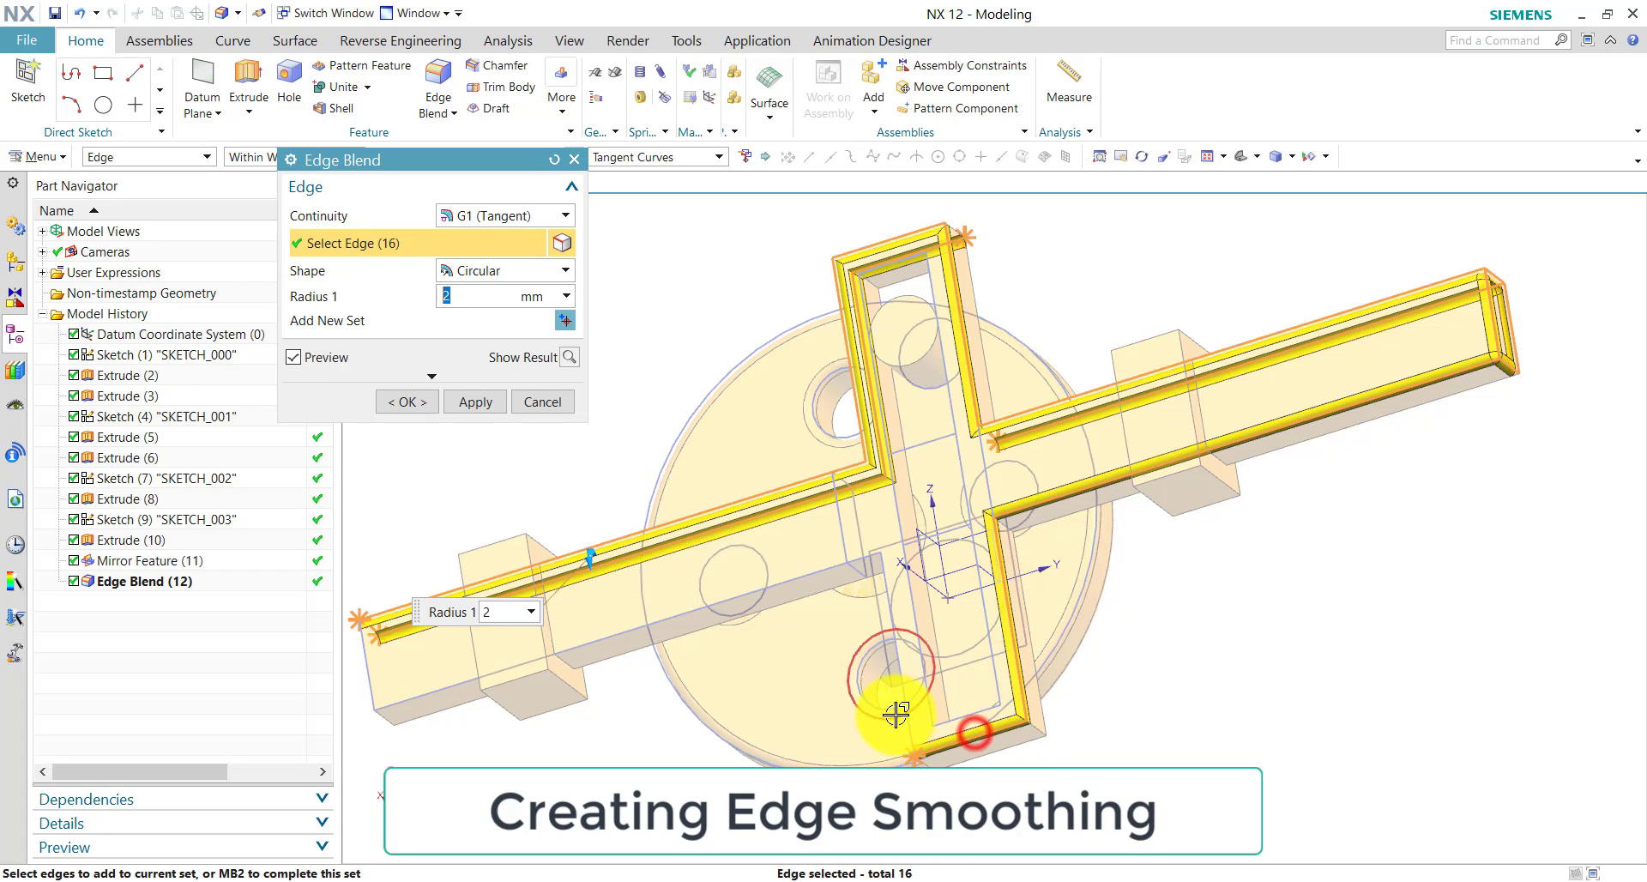
{"action": "left_click", "coordinate": [903, 710]}
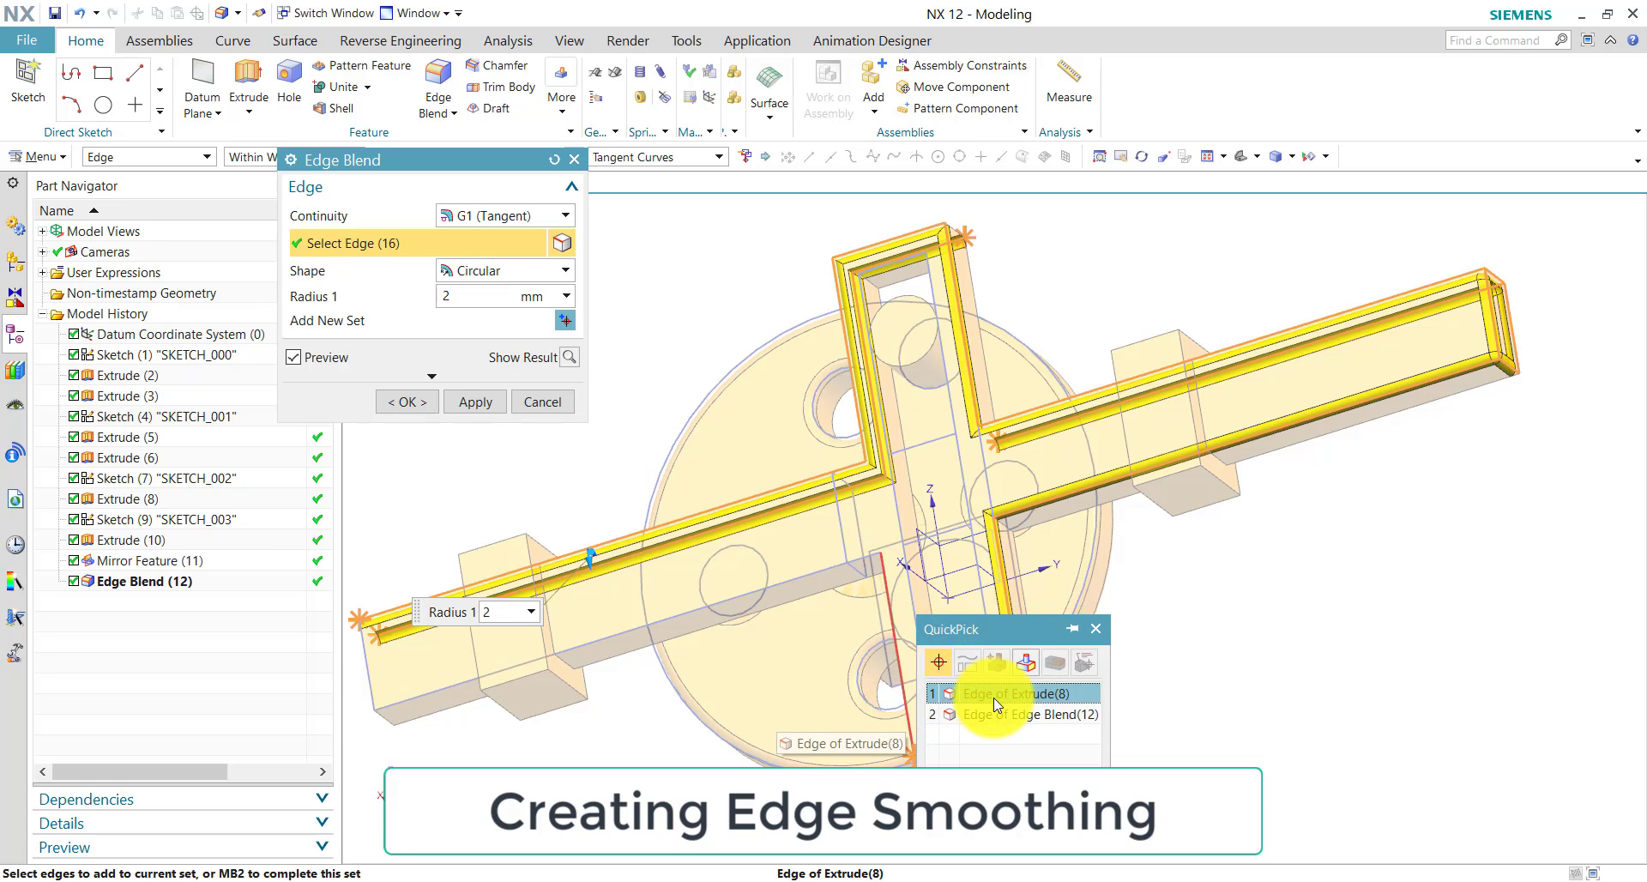
{"action": "left_click", "coordinate": [994, 699]}
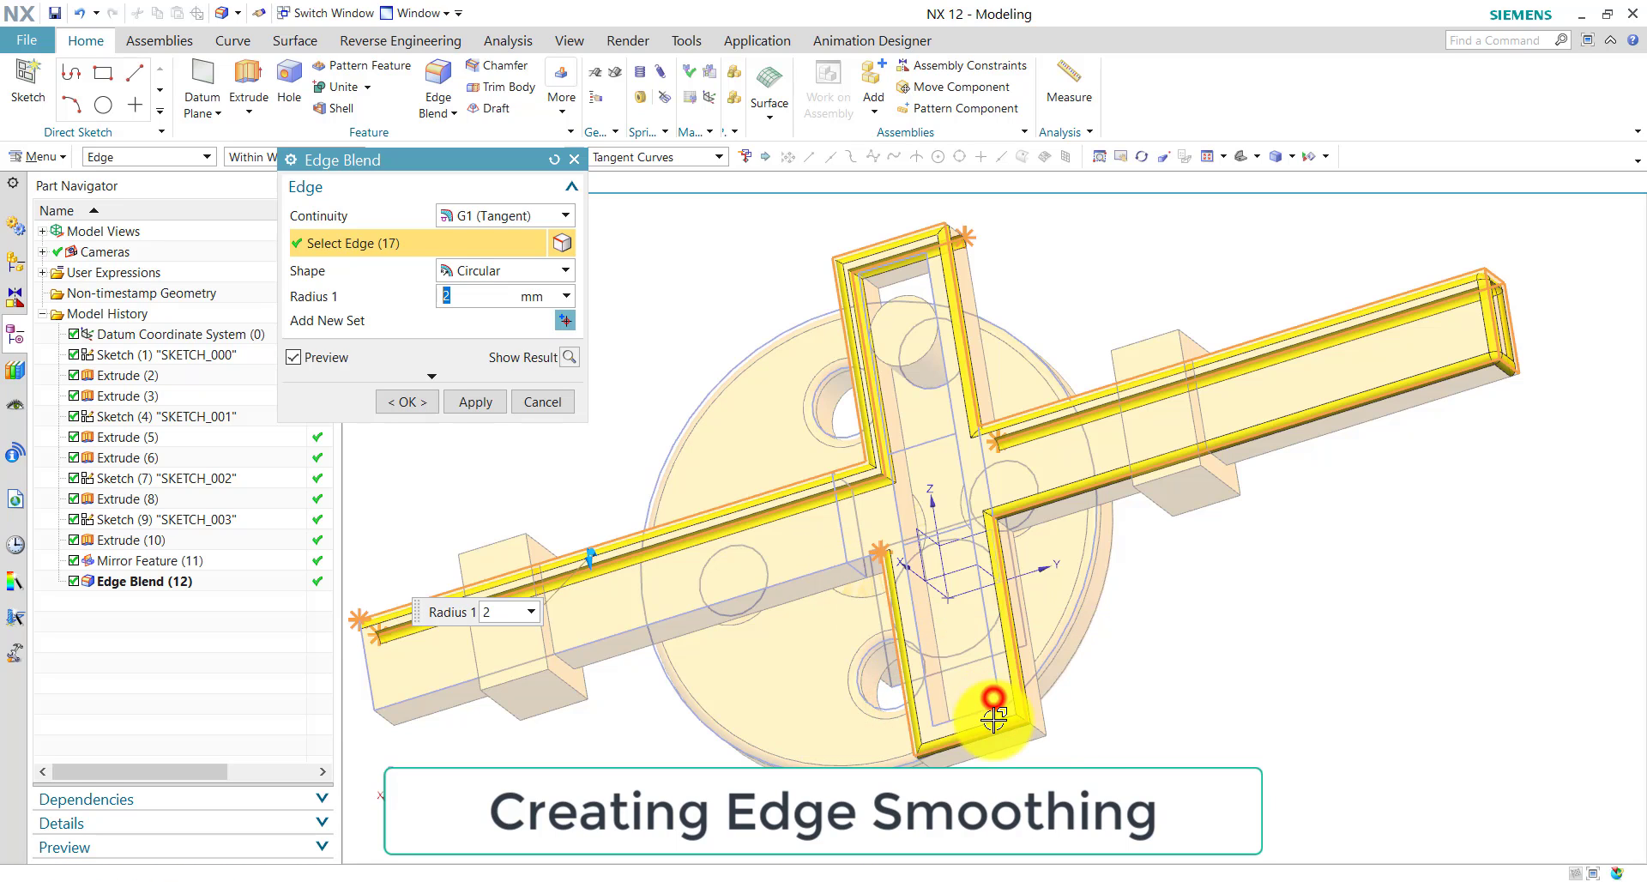
- Add the remaining lower front bar edge to the 2 mm blend and remove the rear edges of the bars and upper frame from it
{"action": "left_click", "coordinate": [827, 567]}
{"action": "middle_click_drag", "start_coordinate": [825, 568], "coordinate": [710, 623]}
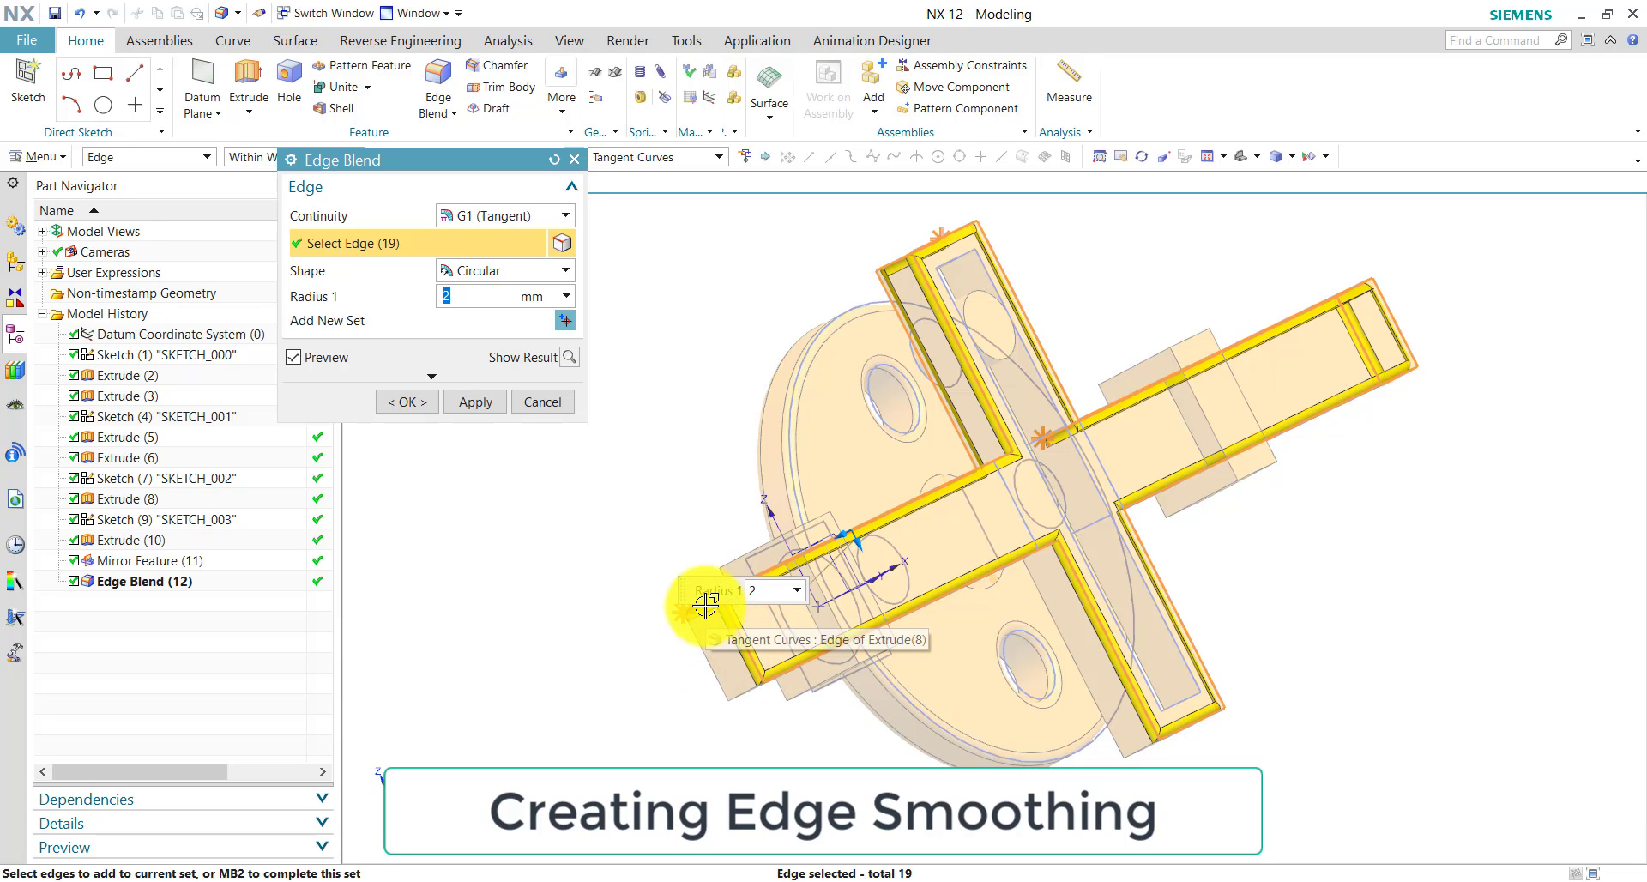
{"action": "left_click", "coordinate": [704, 610]}
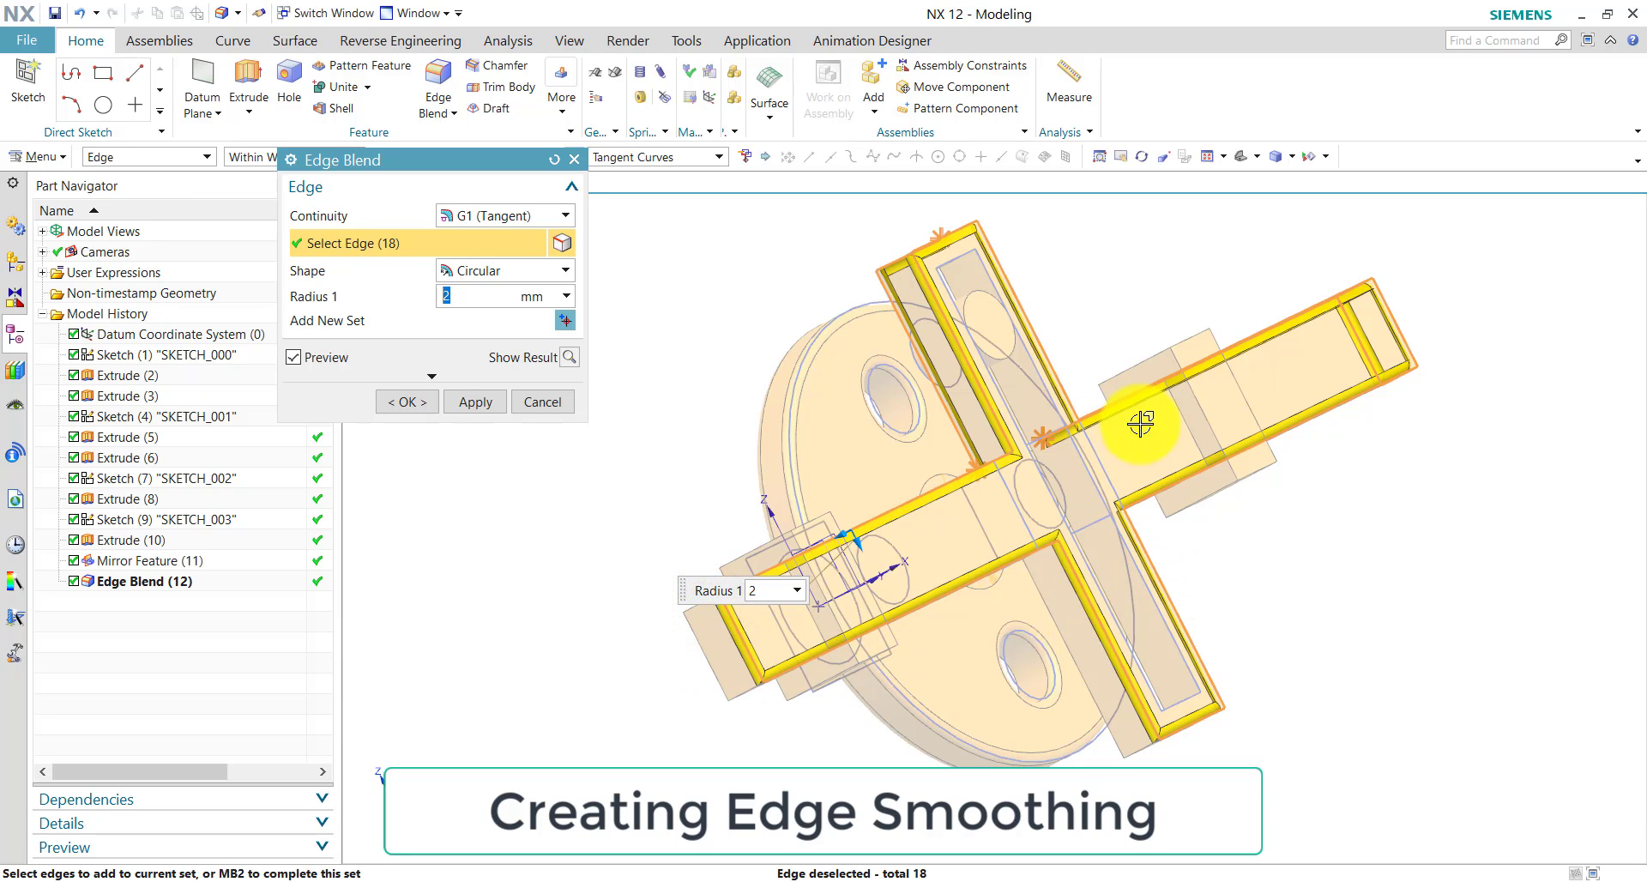
{"action": "middle_click_drag", "start_coordinate": [1139, 423], "coordinate": [1080, 510]}
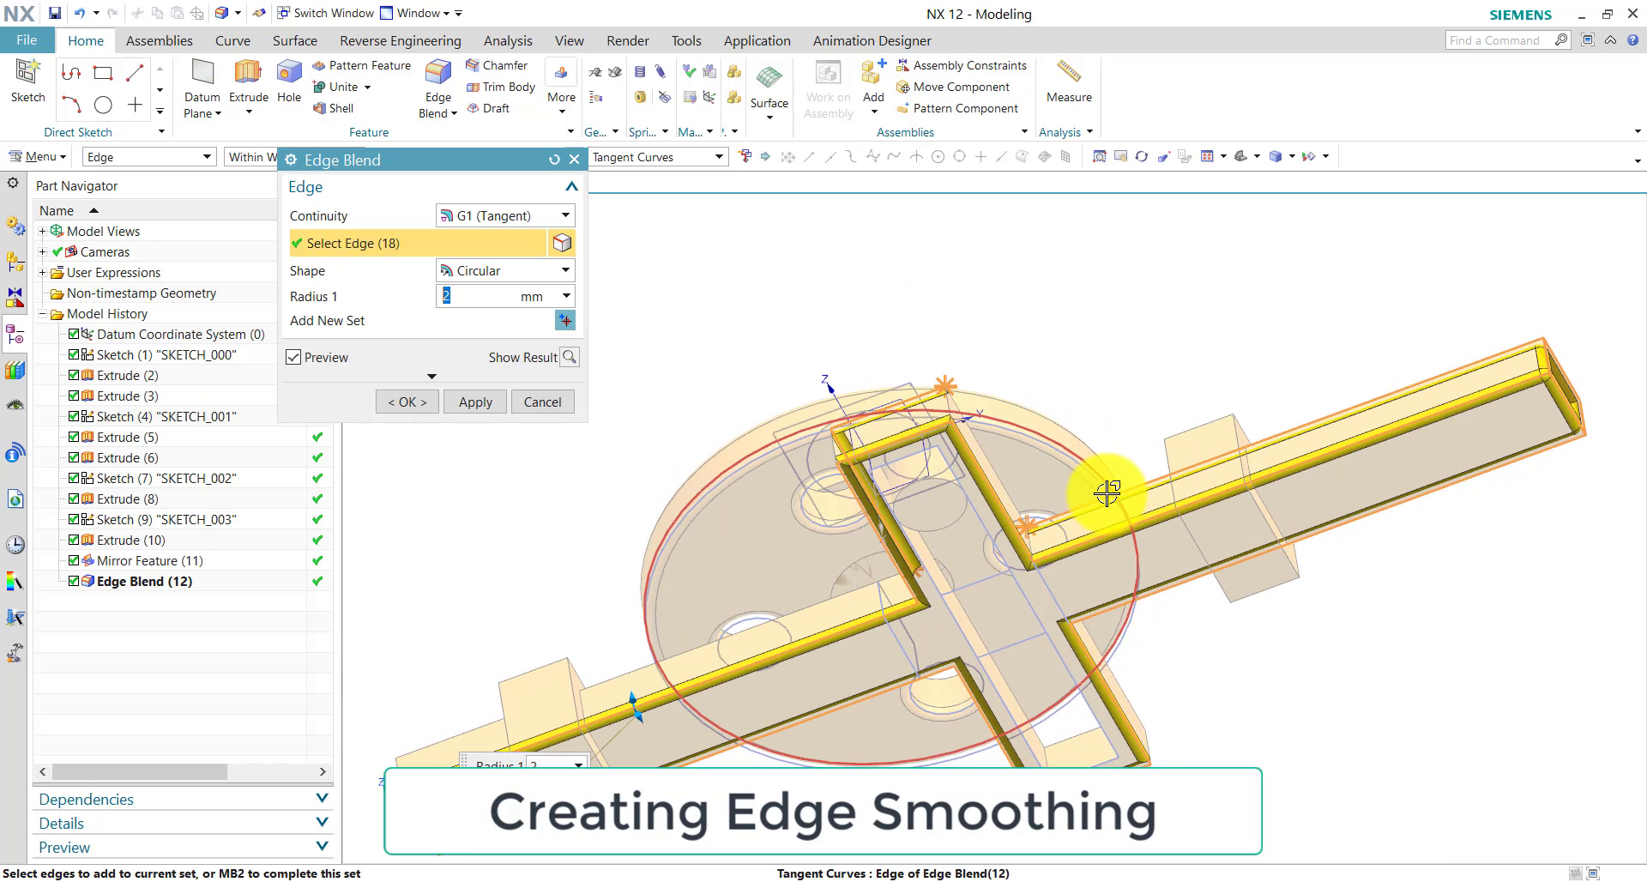
{"action": "left_click", "coordinate": [1168, 472]}
{"action": "left_click", "coordinate": [923, 392]}
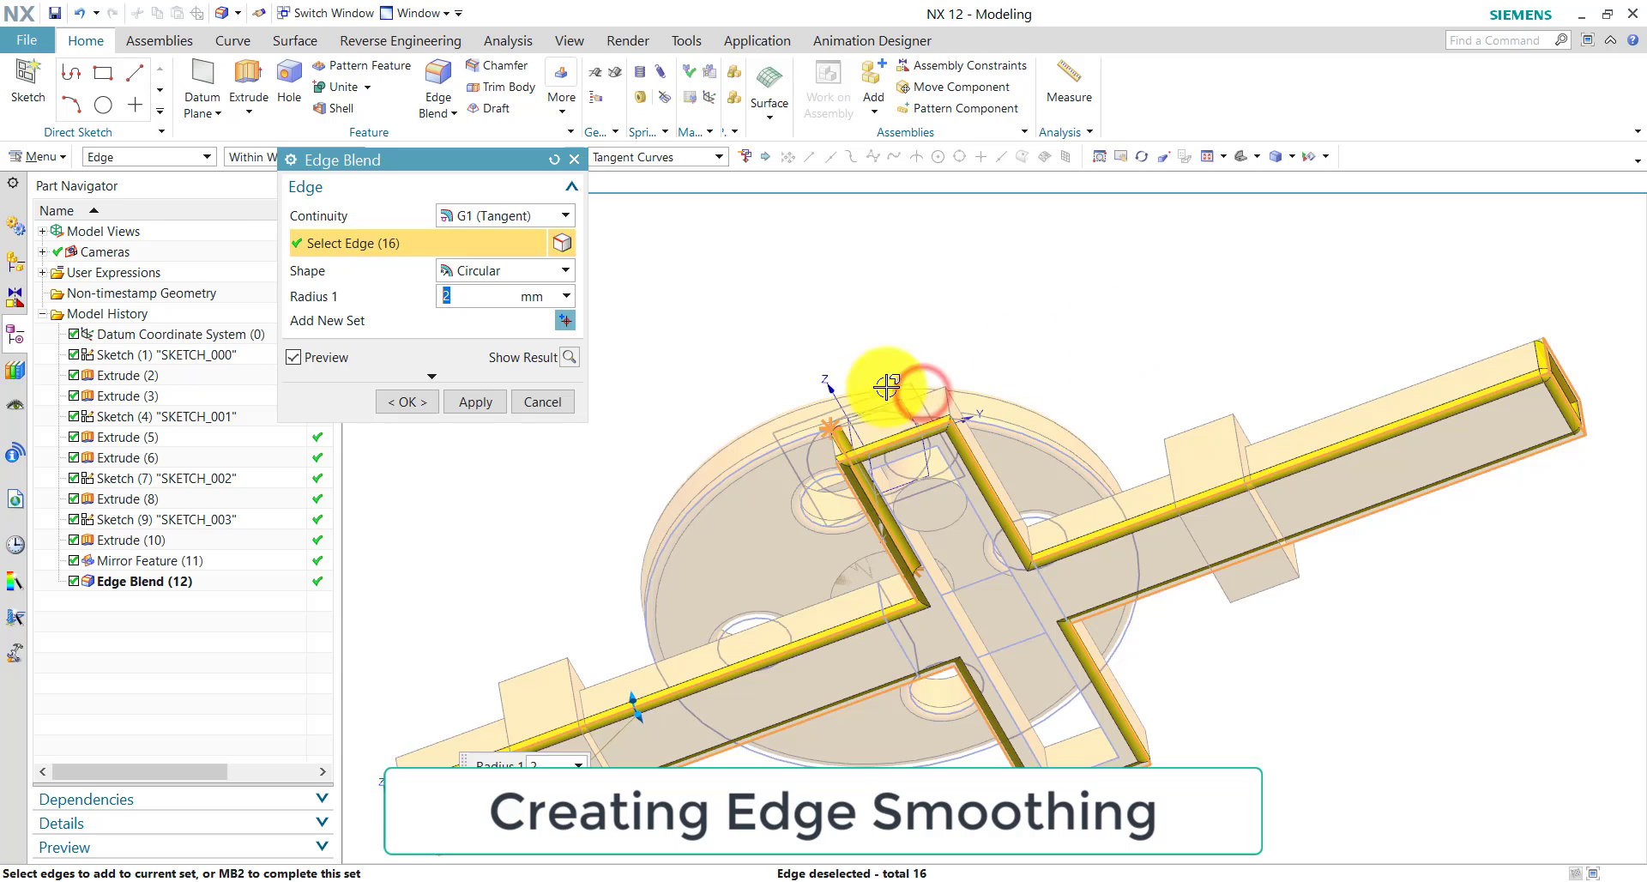
{"action": "middle_click_drag", "start_coordinate": [985, 305], "coordinate": [1081, 261]}
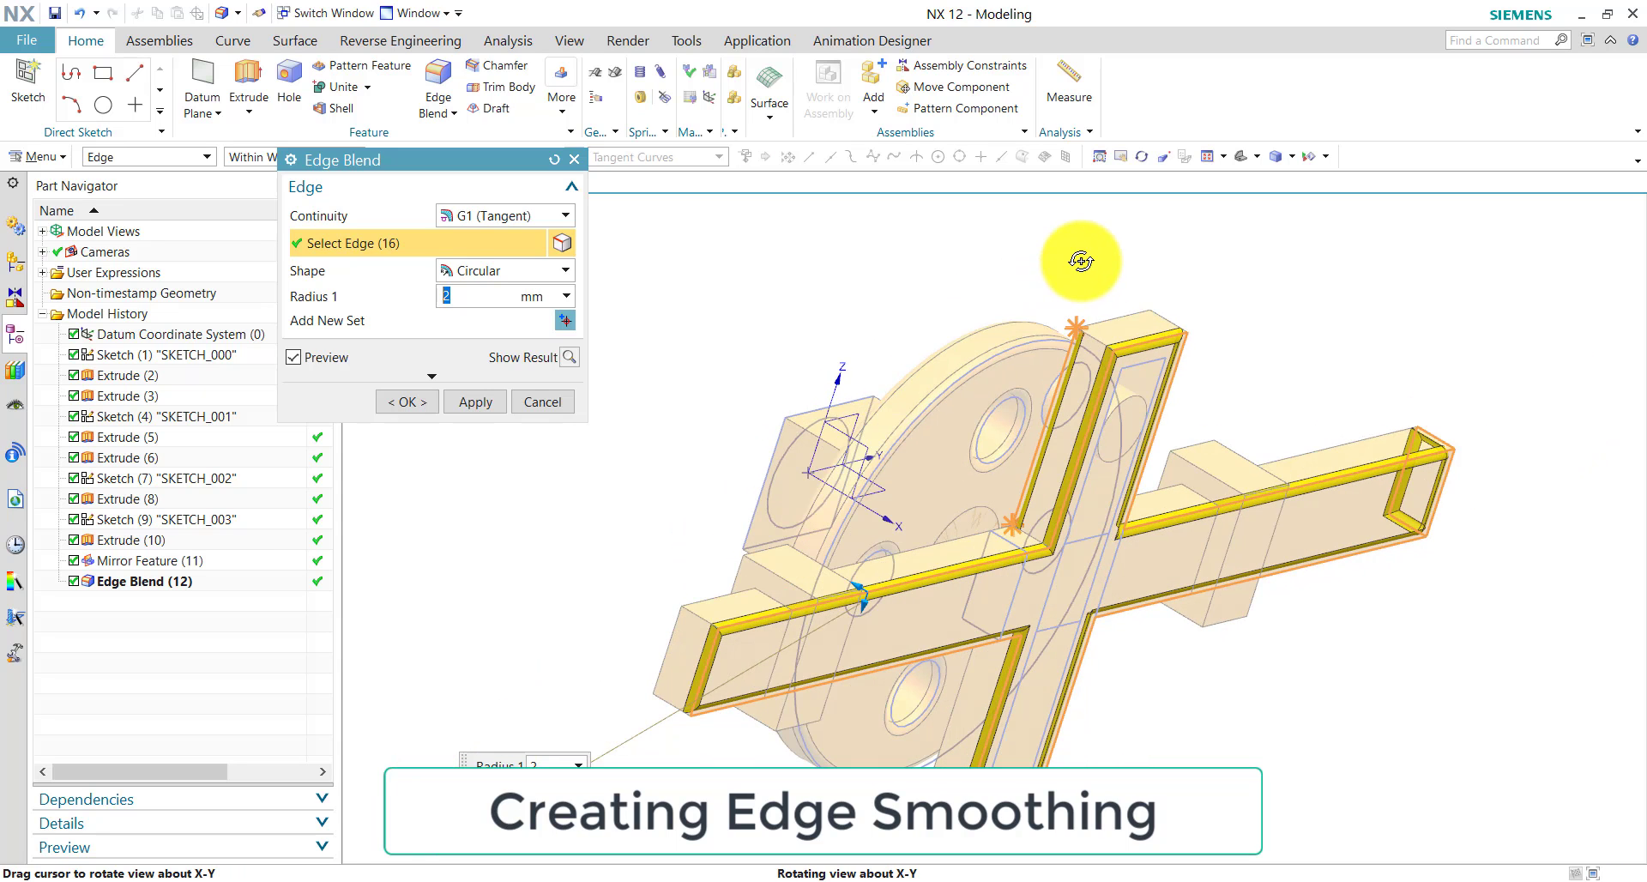
{"action": "left_click", "coordinate": [1063, 363]}
- Add the remaining edges of the other bar's end face and apply the slider's 2 mm edge blend
{"action": "middle_click_drag", "start_coordinate": [1212, 338], "coordinate": [1325, 333]}
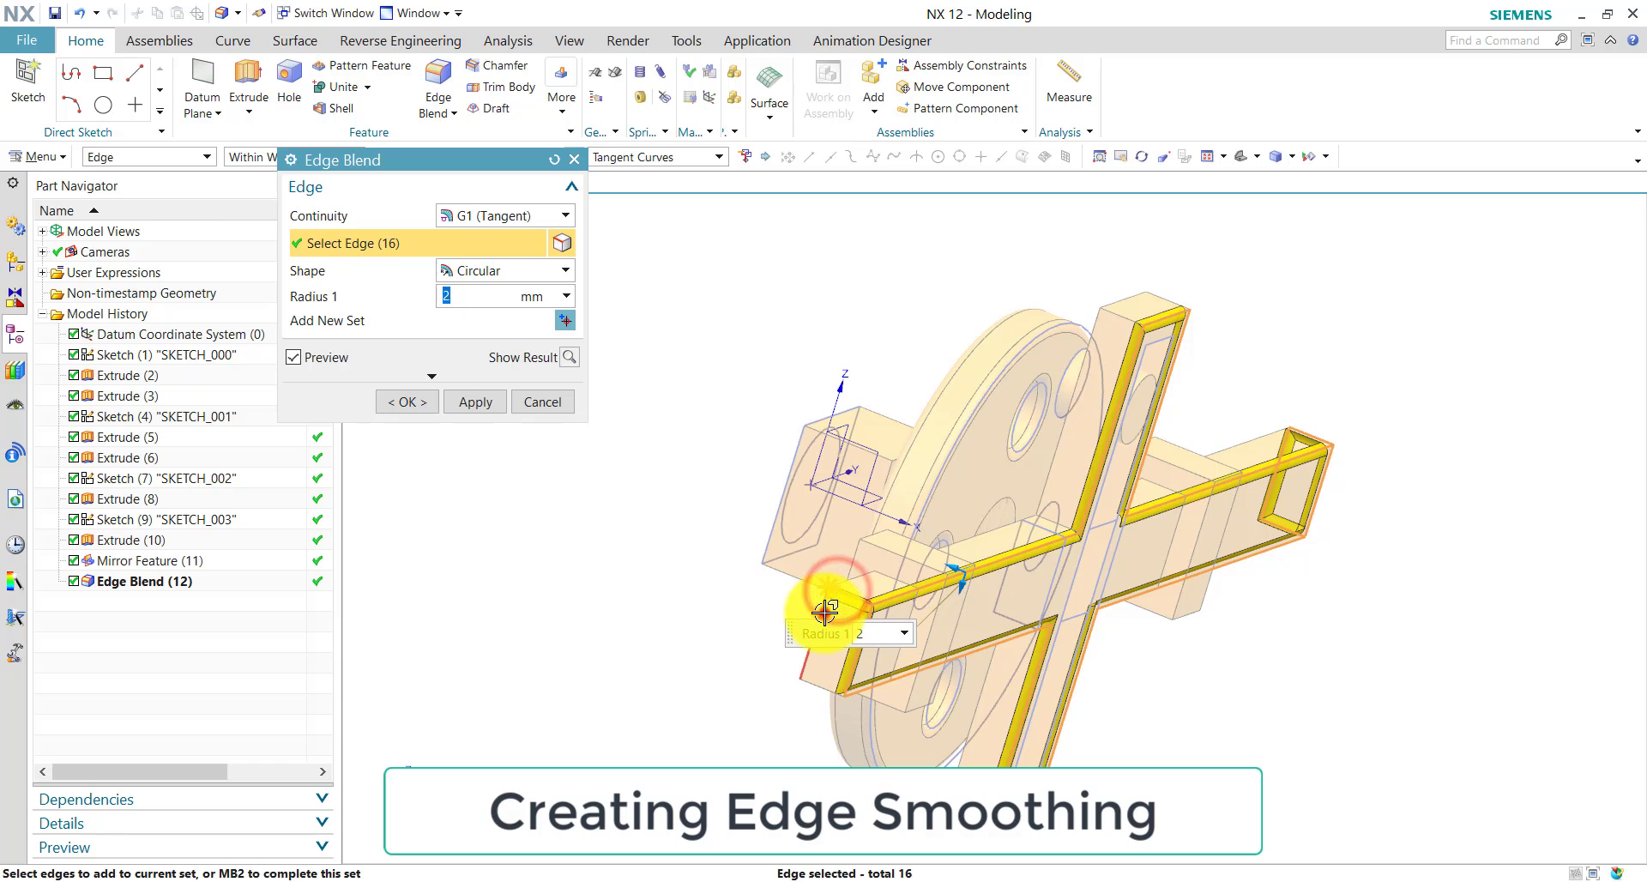
{"action": "left_click", "coordinate": [819, 681]}
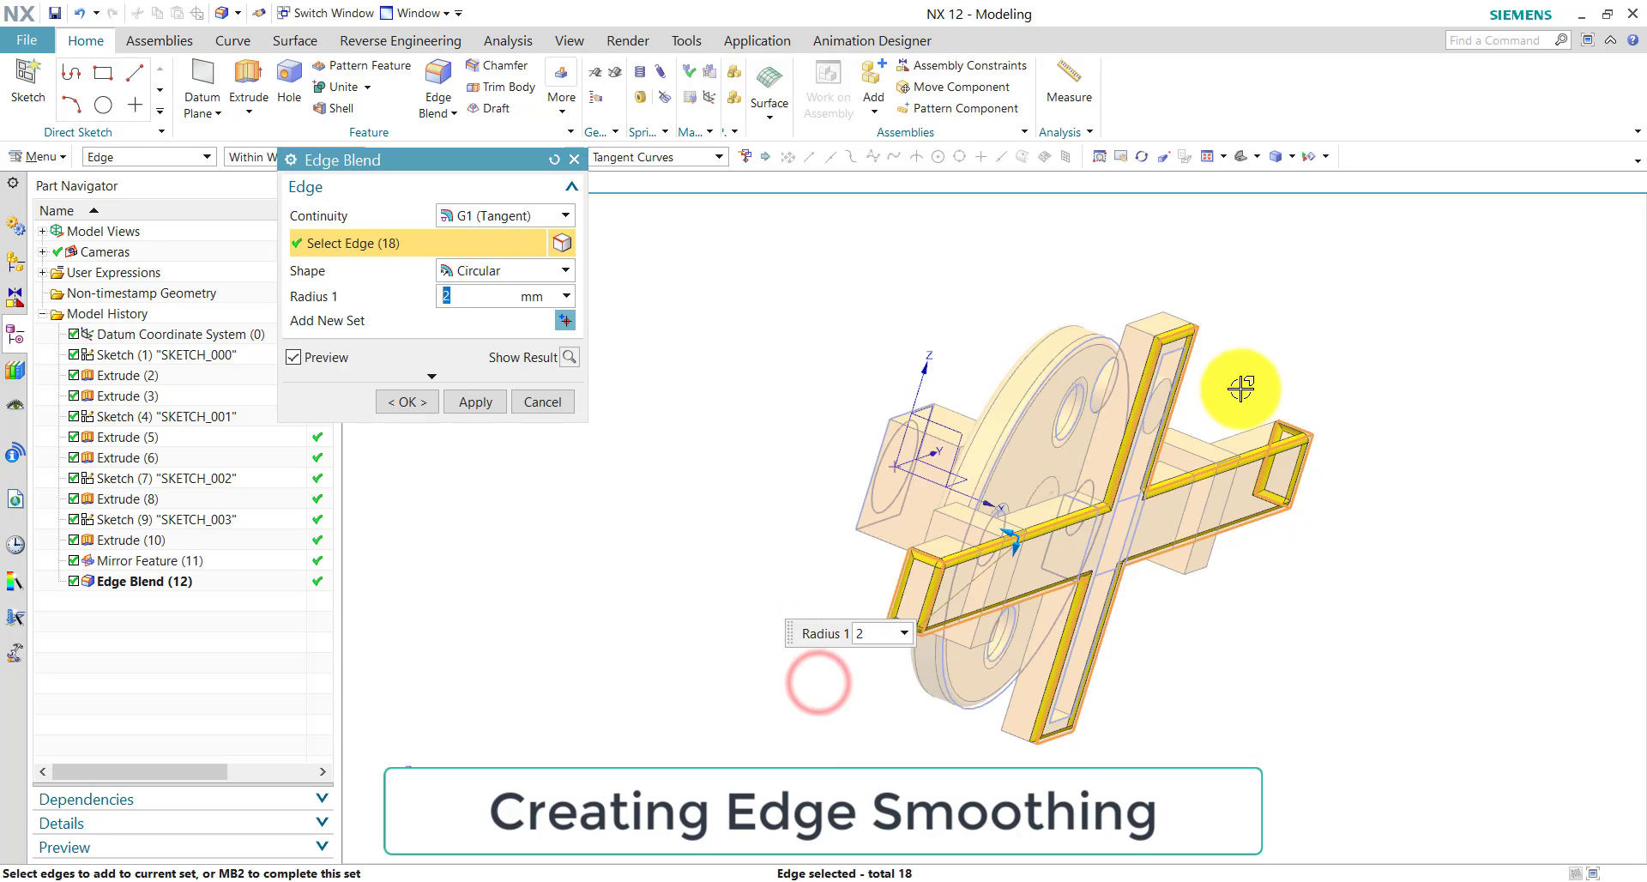
{"action": "middle_click_drag", "start_coordinate": [1249, 386], "coordinate": [1235, 381]}
{"action": "left_click", "coordinate": [463, 401]}
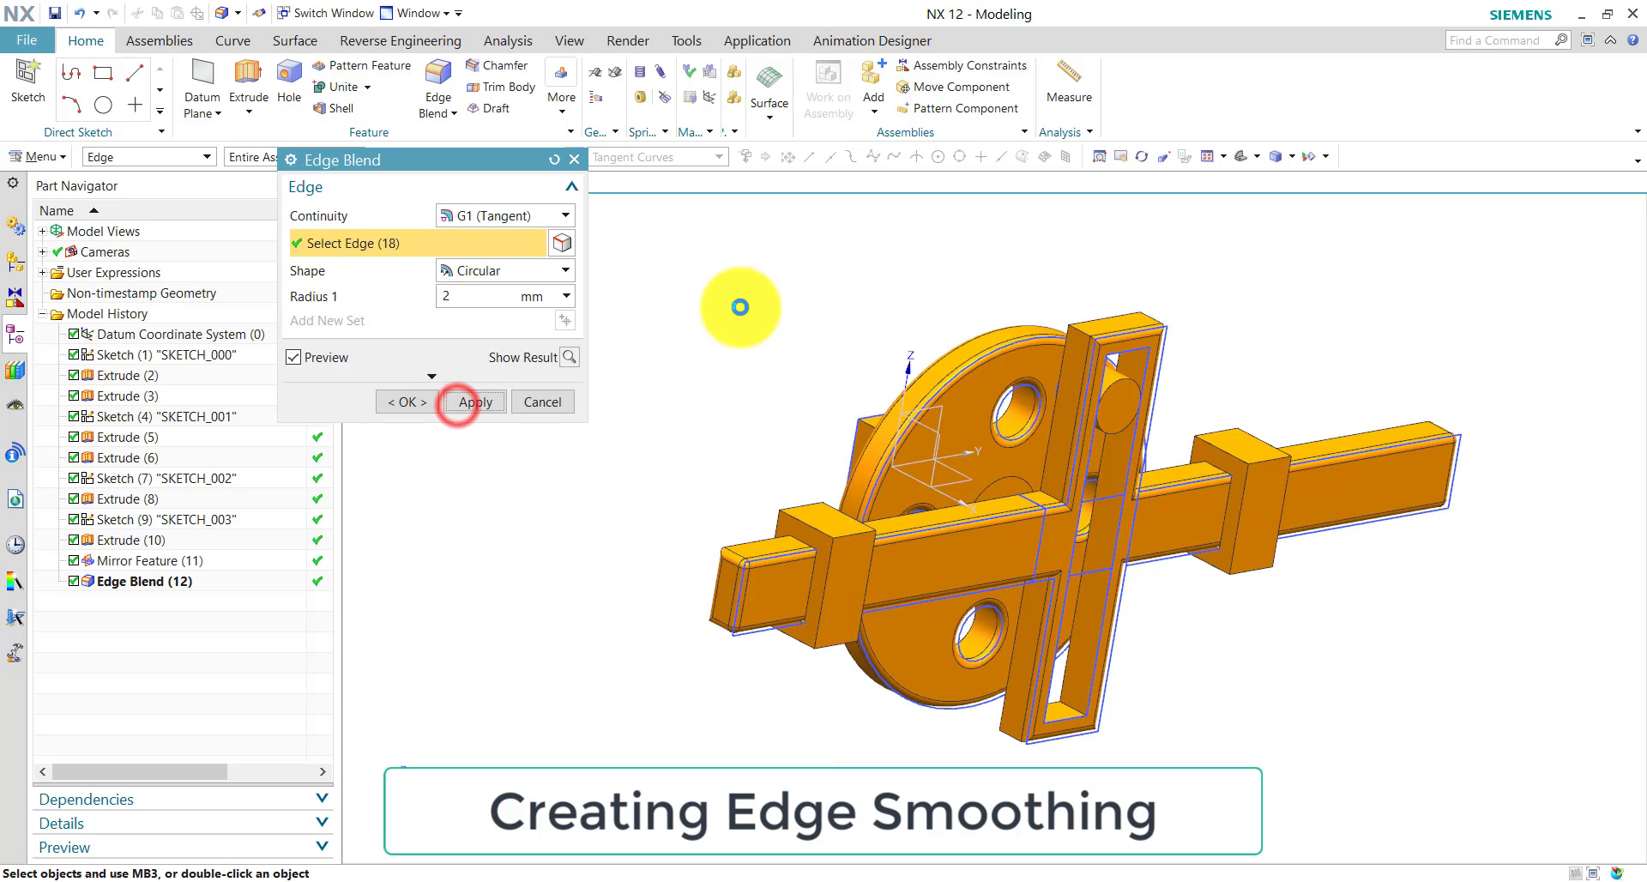
- Blend the four corner edges of the support block behind the wheel with a 5 mm radius
{"action": "middle_click_drag", "start_coordinate": [754, 315], "coordinate": [824, 352]}
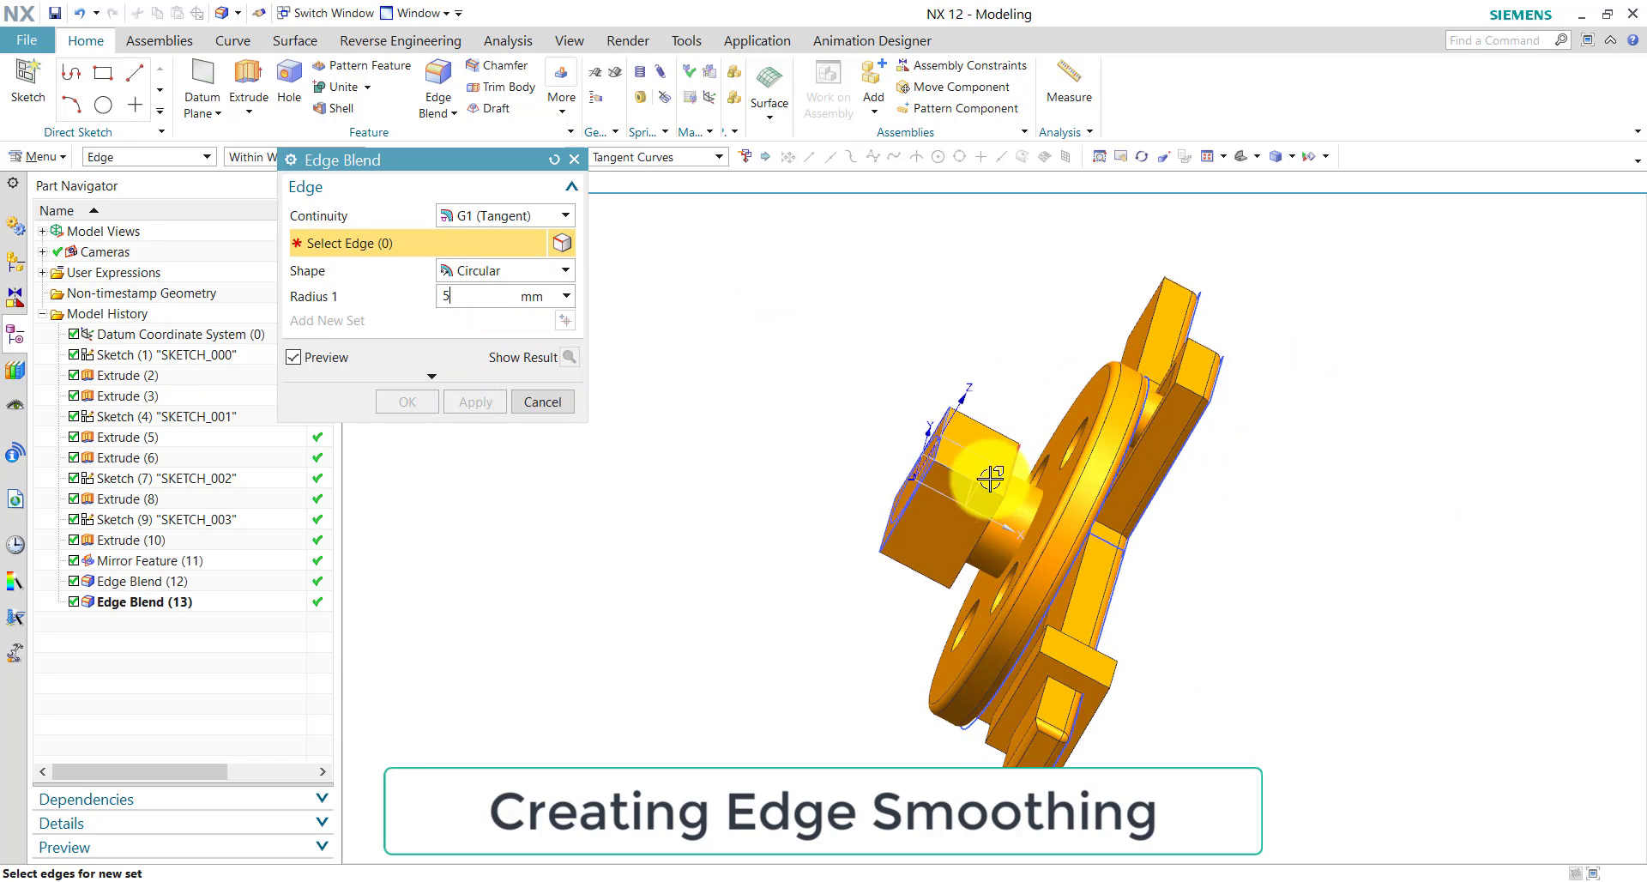
{"action": "left_click", "coordinate": [958, 478]}
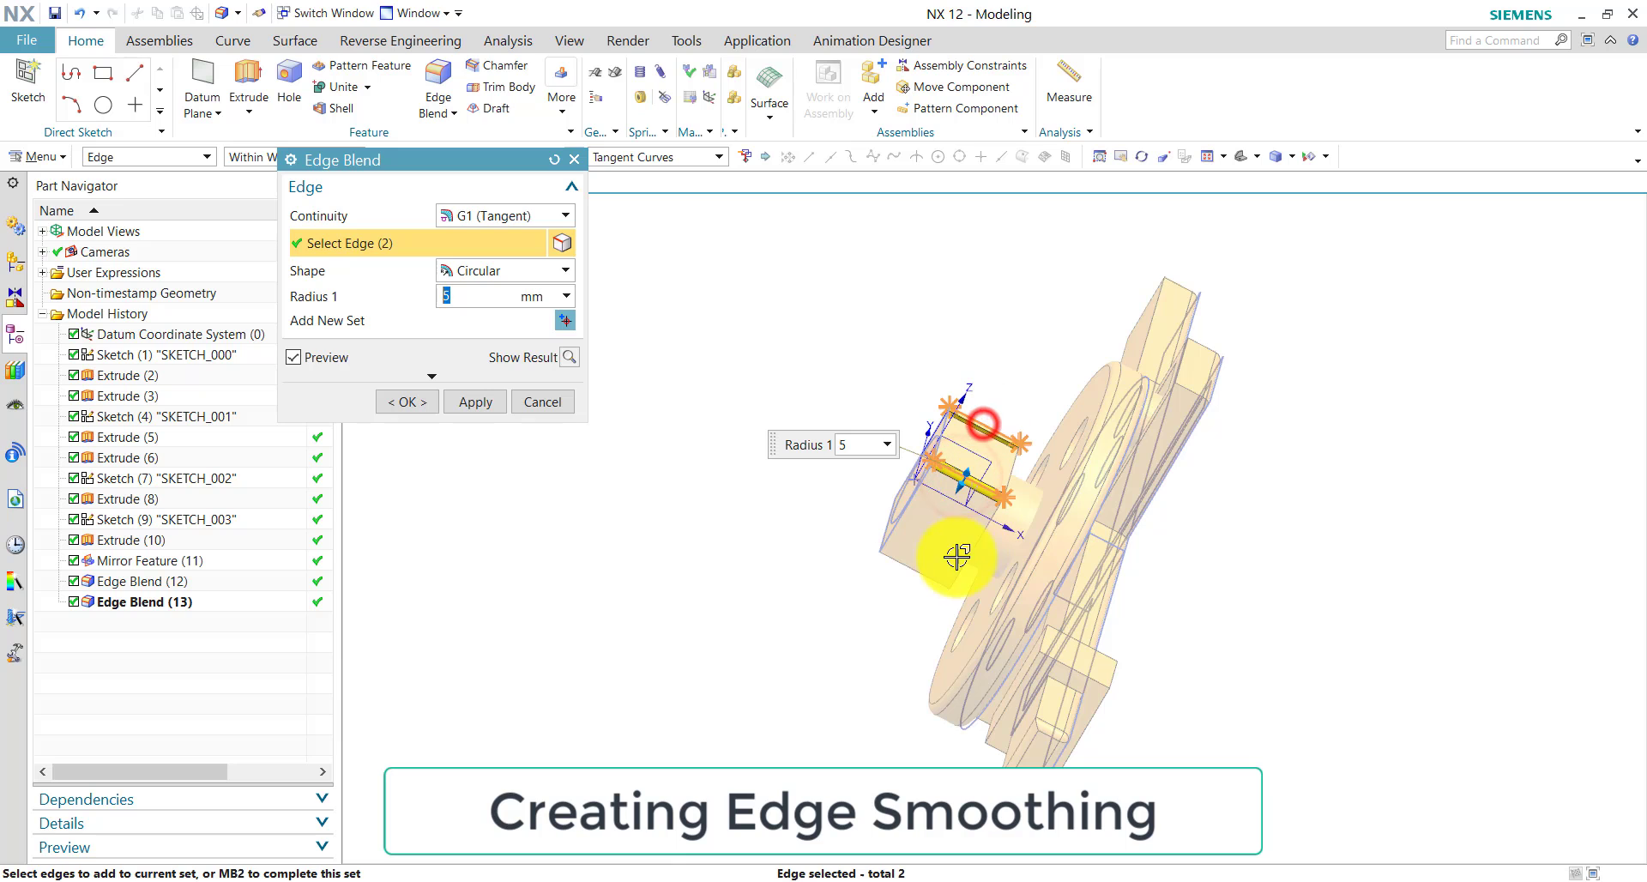
{"action": "left_click", "coordinate": [921, 571]}
{"action": "middle_click_drag", "start_coordinate": [893, 393], "coordinate": [1105, 480]}
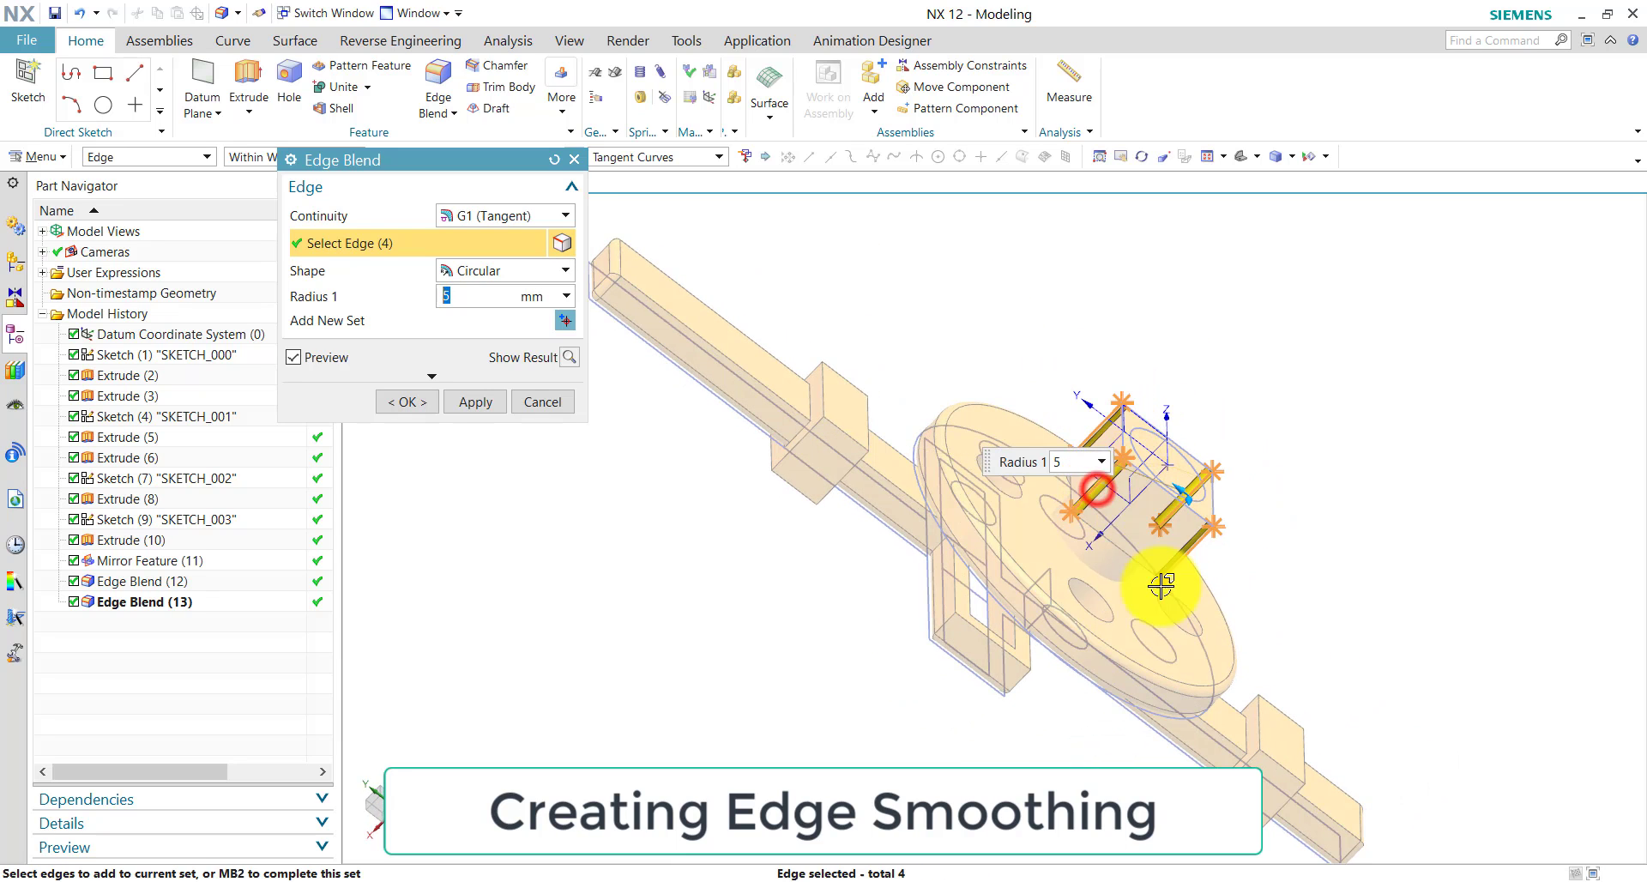
{"action": "left_click", "coordinate": [463, 402]}
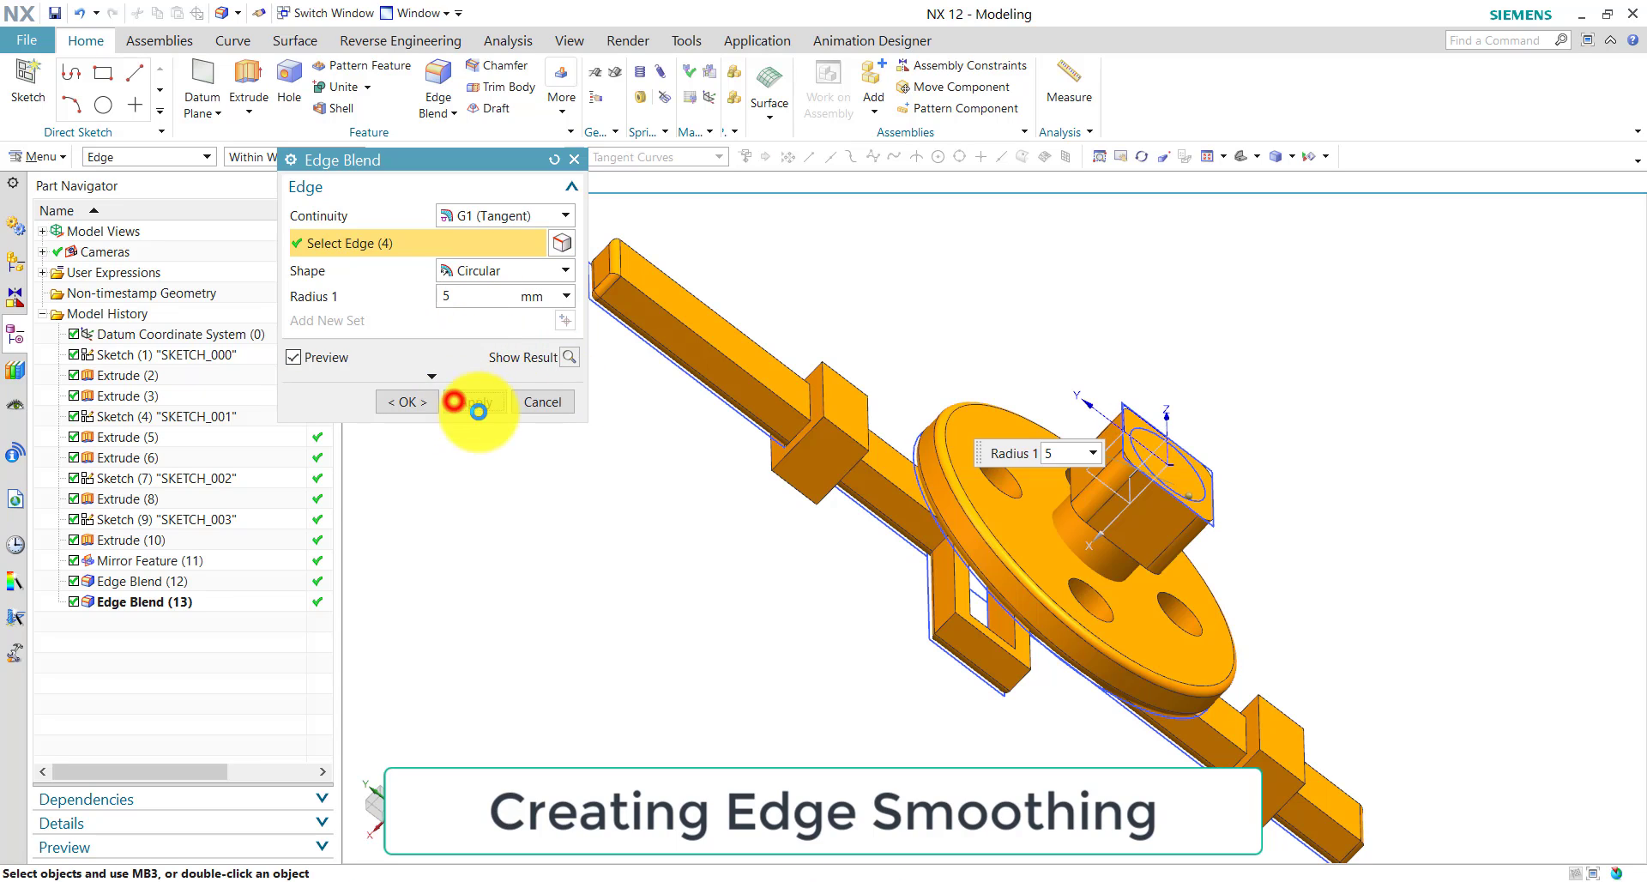
{"action": "left_click", "coordinate": [541, 402]}
{"action": "left_click", "coordinate": [1046, 163]}
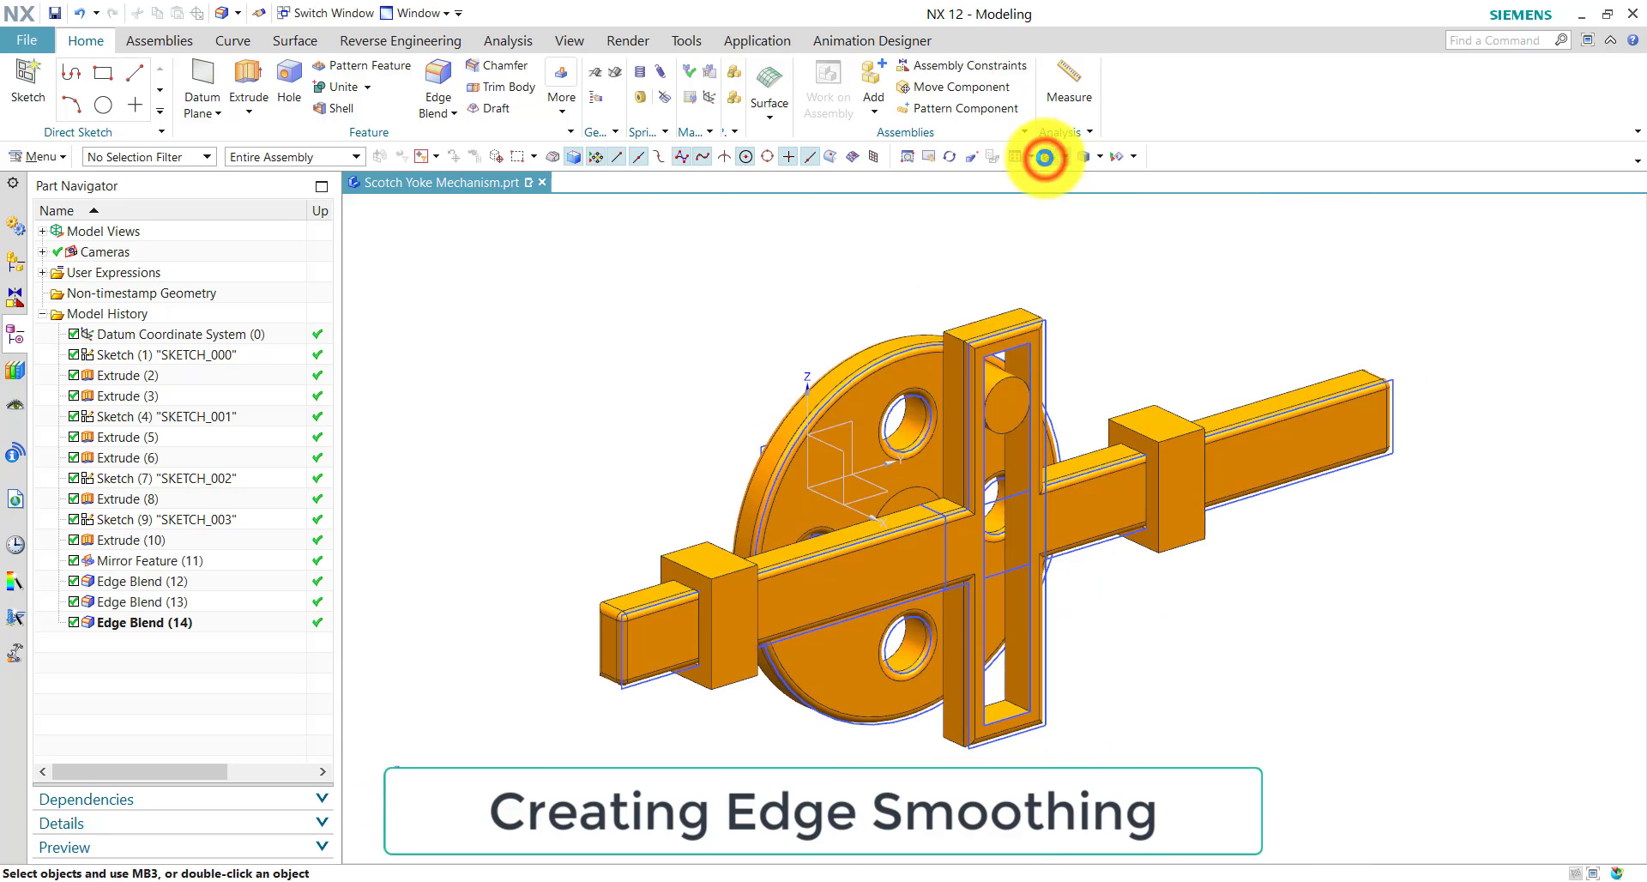
{"action": "middle_click_drag", "start_coordinate": [709, 342], "coordinate": [845, 414]}
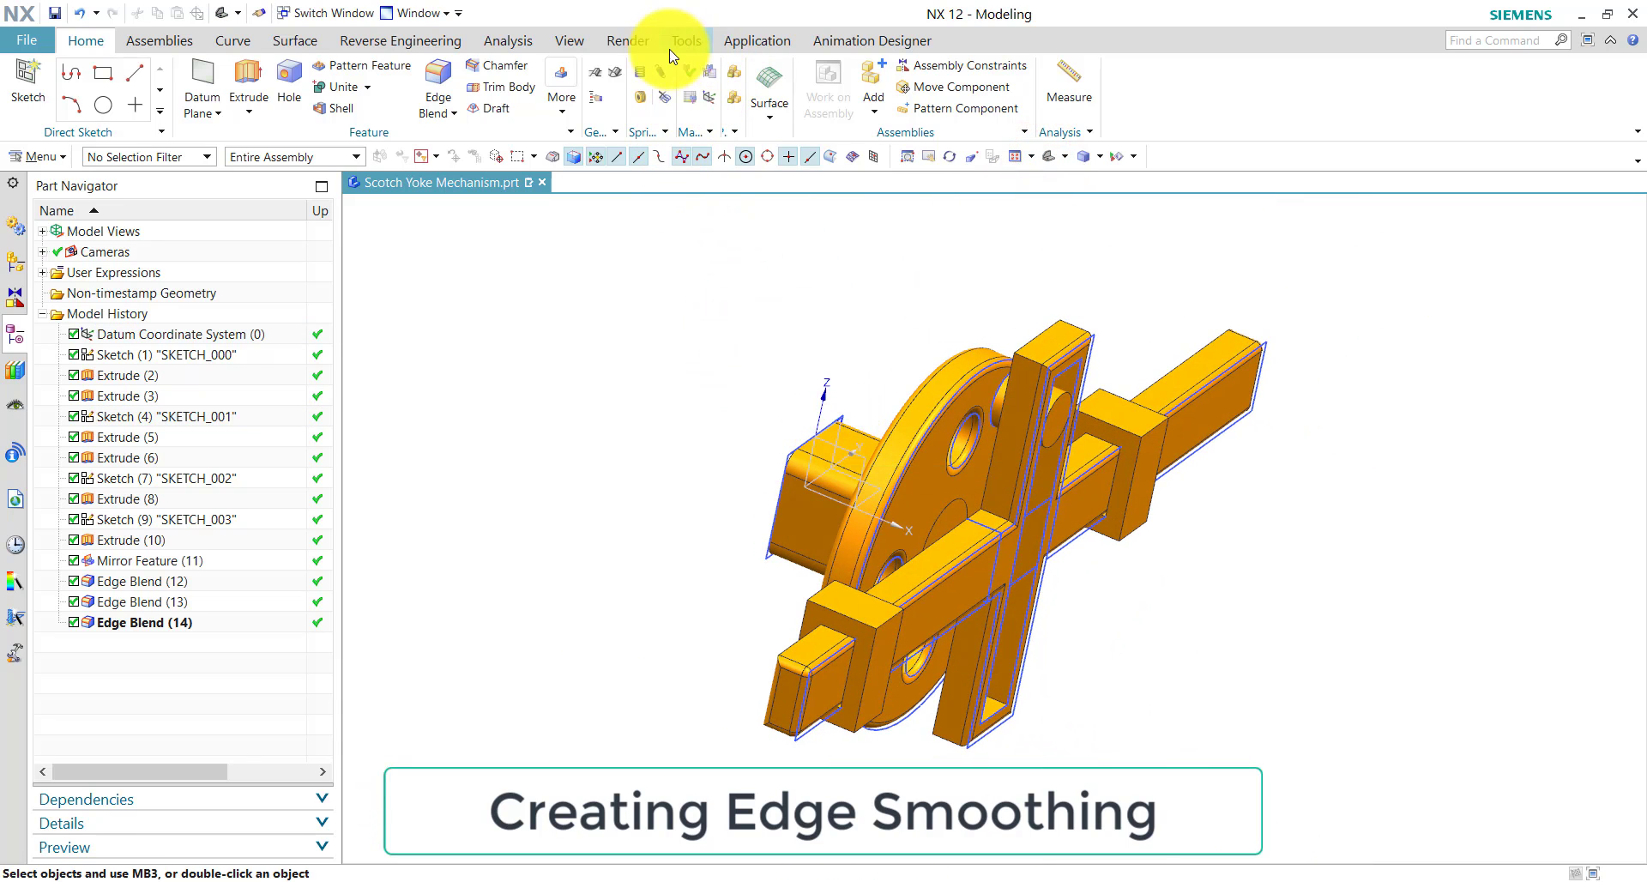
- Edit the support block's object display and set its color to Medium Umber
{"action": "left_click", "coordinate": [571, 42]}
{"action": "left_click", "coordinate": [656, 86]}
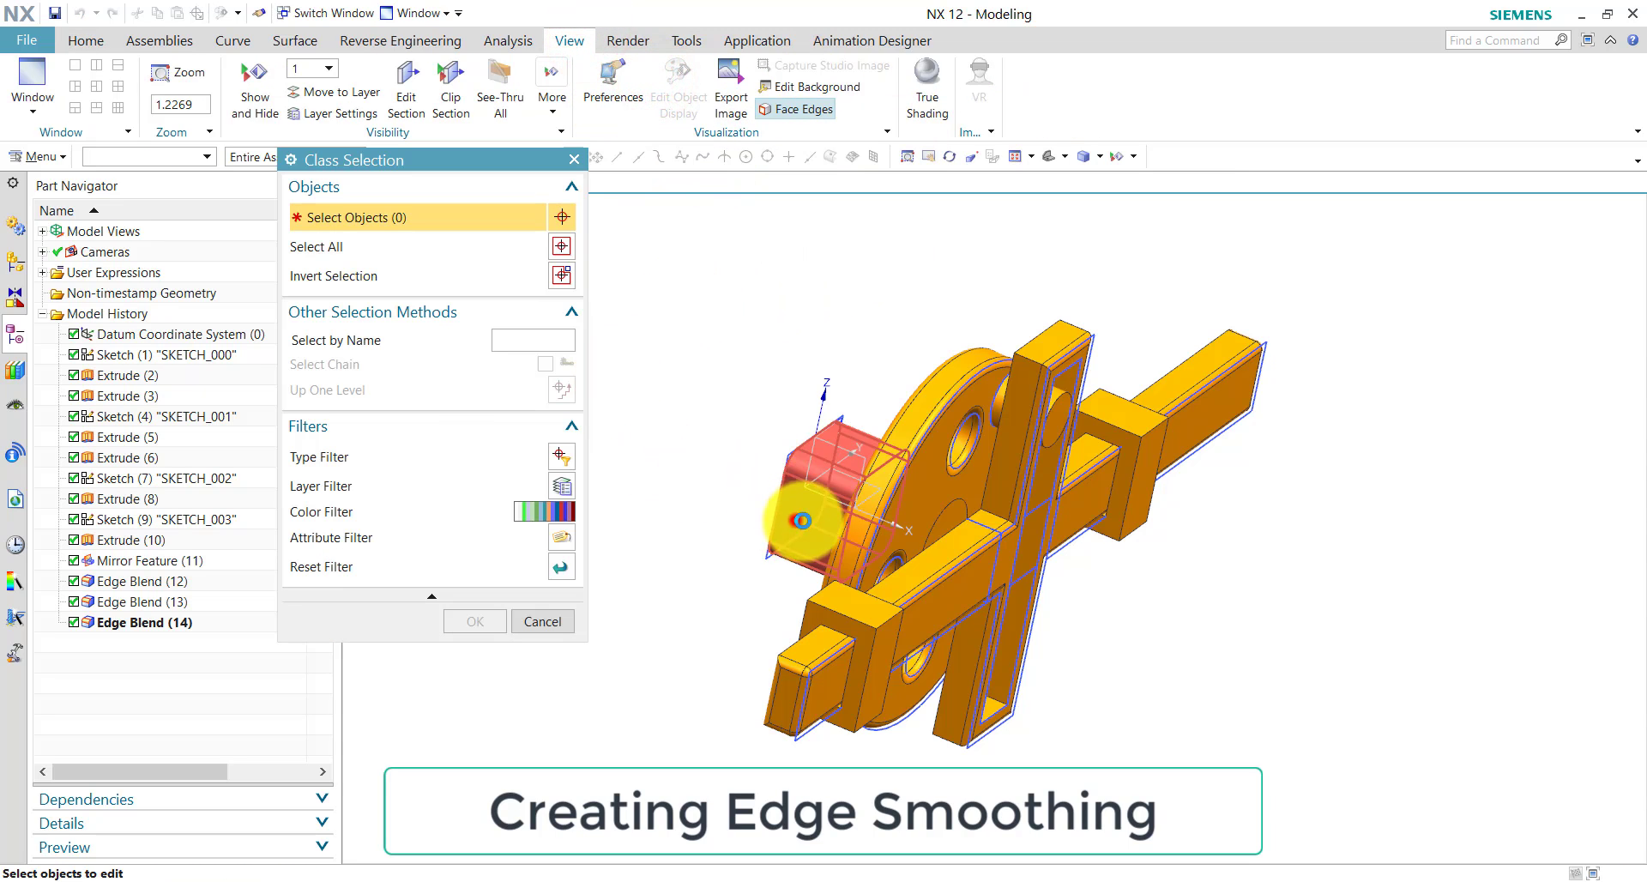
{"action": "left_click", "coordinate": [772, 500]}
{"action": "left_click", "coordinate": [487, 616]}
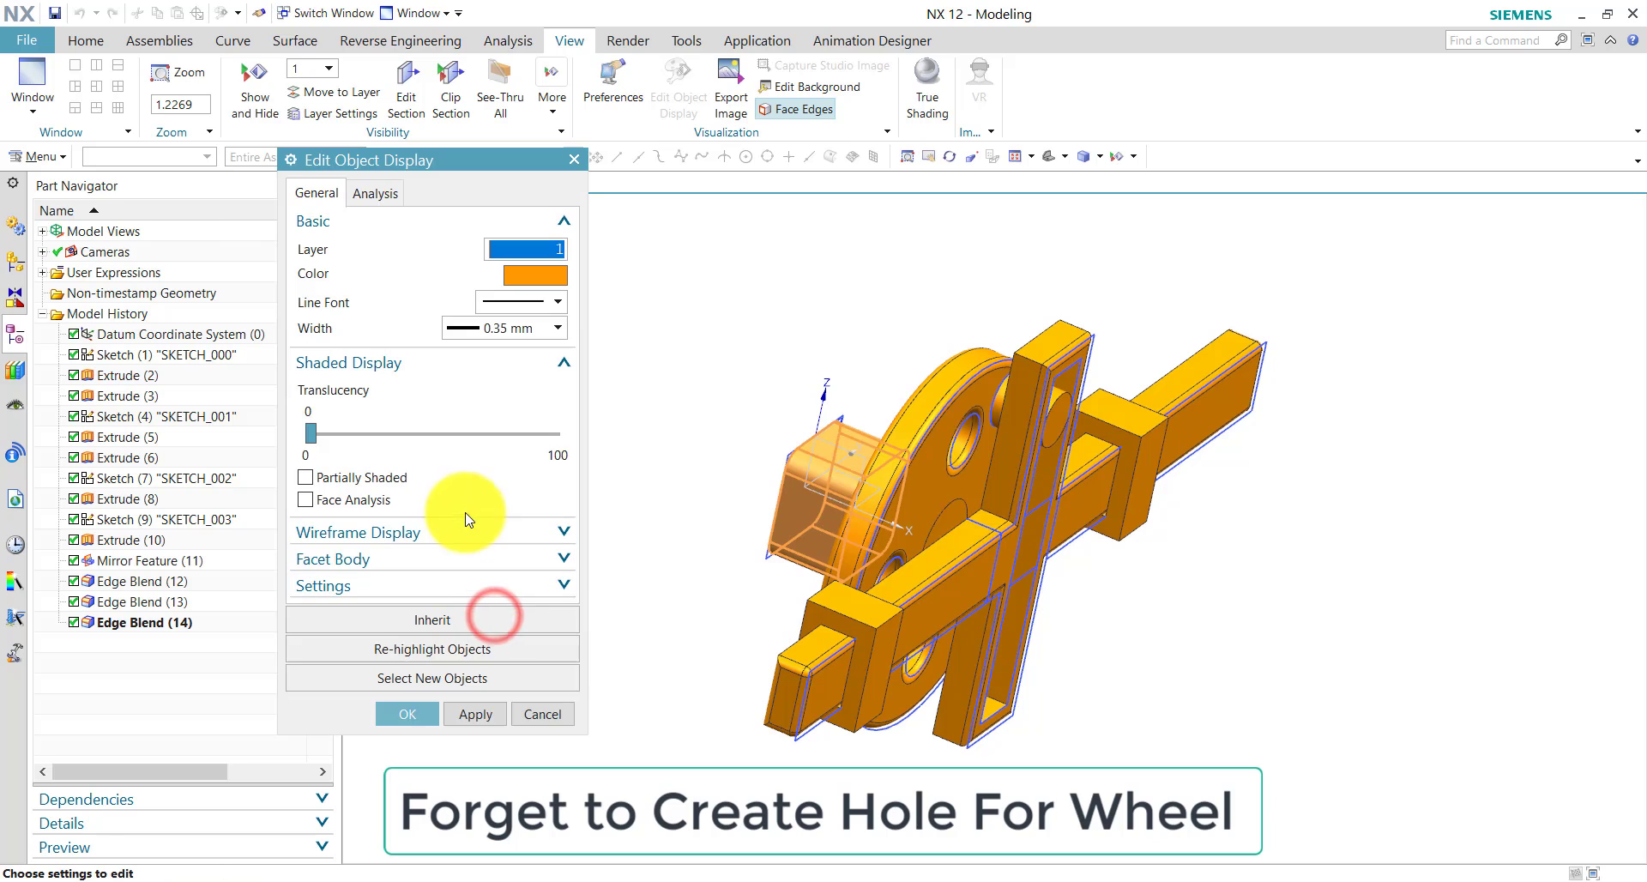
{"action": "left_click", "coordinate": [534, 281]}
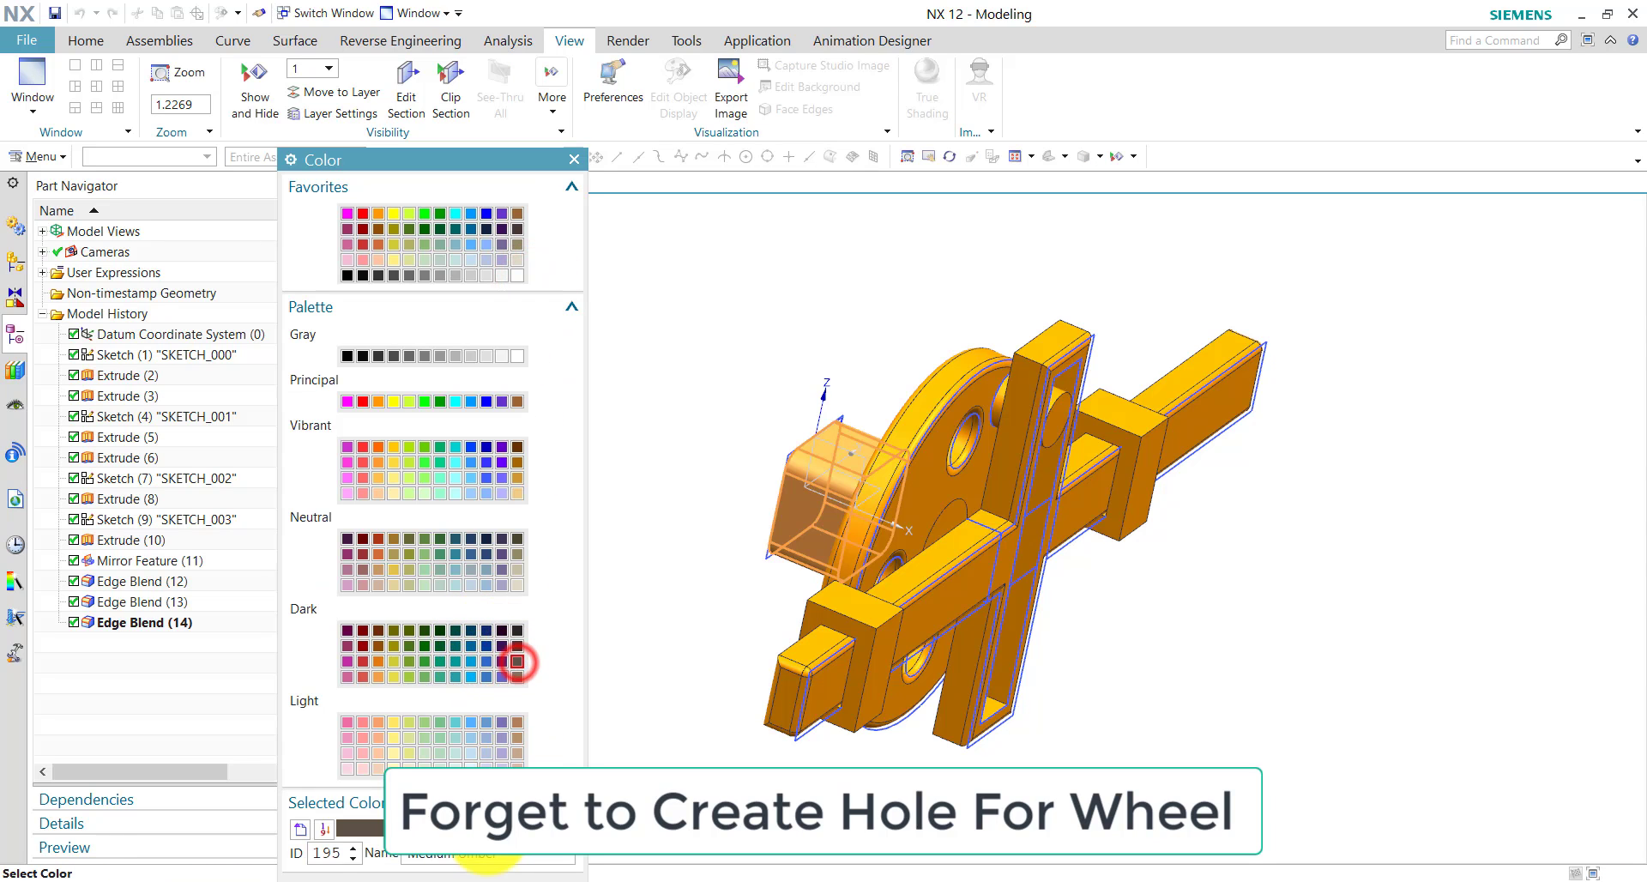
{"action": "left_click_drag", "start_coordinate": [455, 160], "coordinate": [398, 66]}
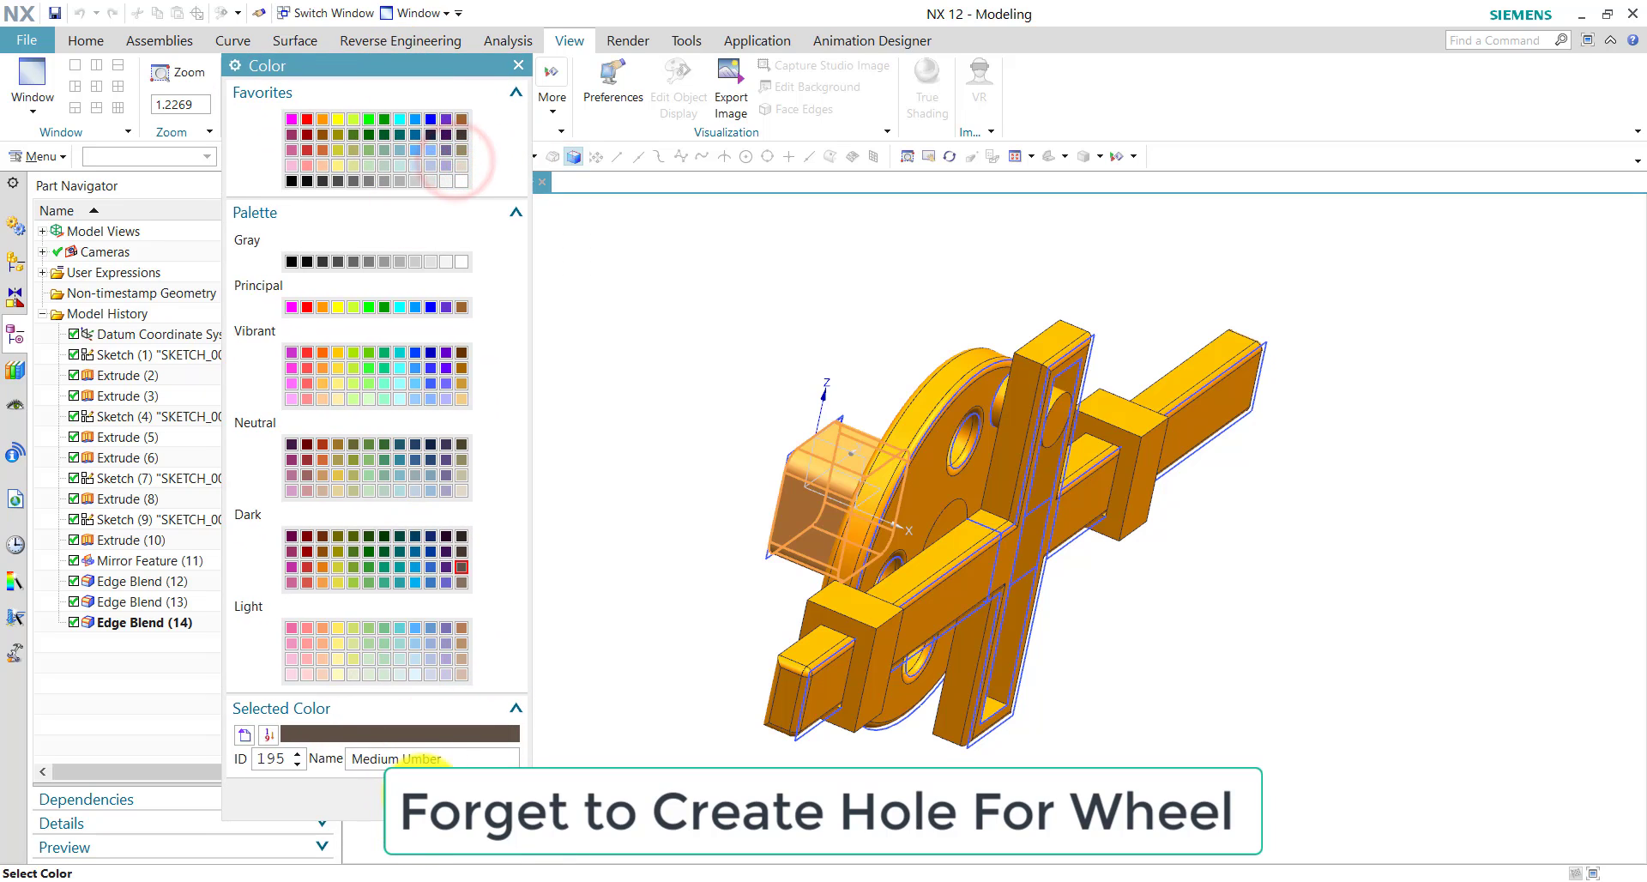
{"action": "left_click", "coordinate": [420, 793]}
{"action": "left_click", "coordinate": [417, 619]}
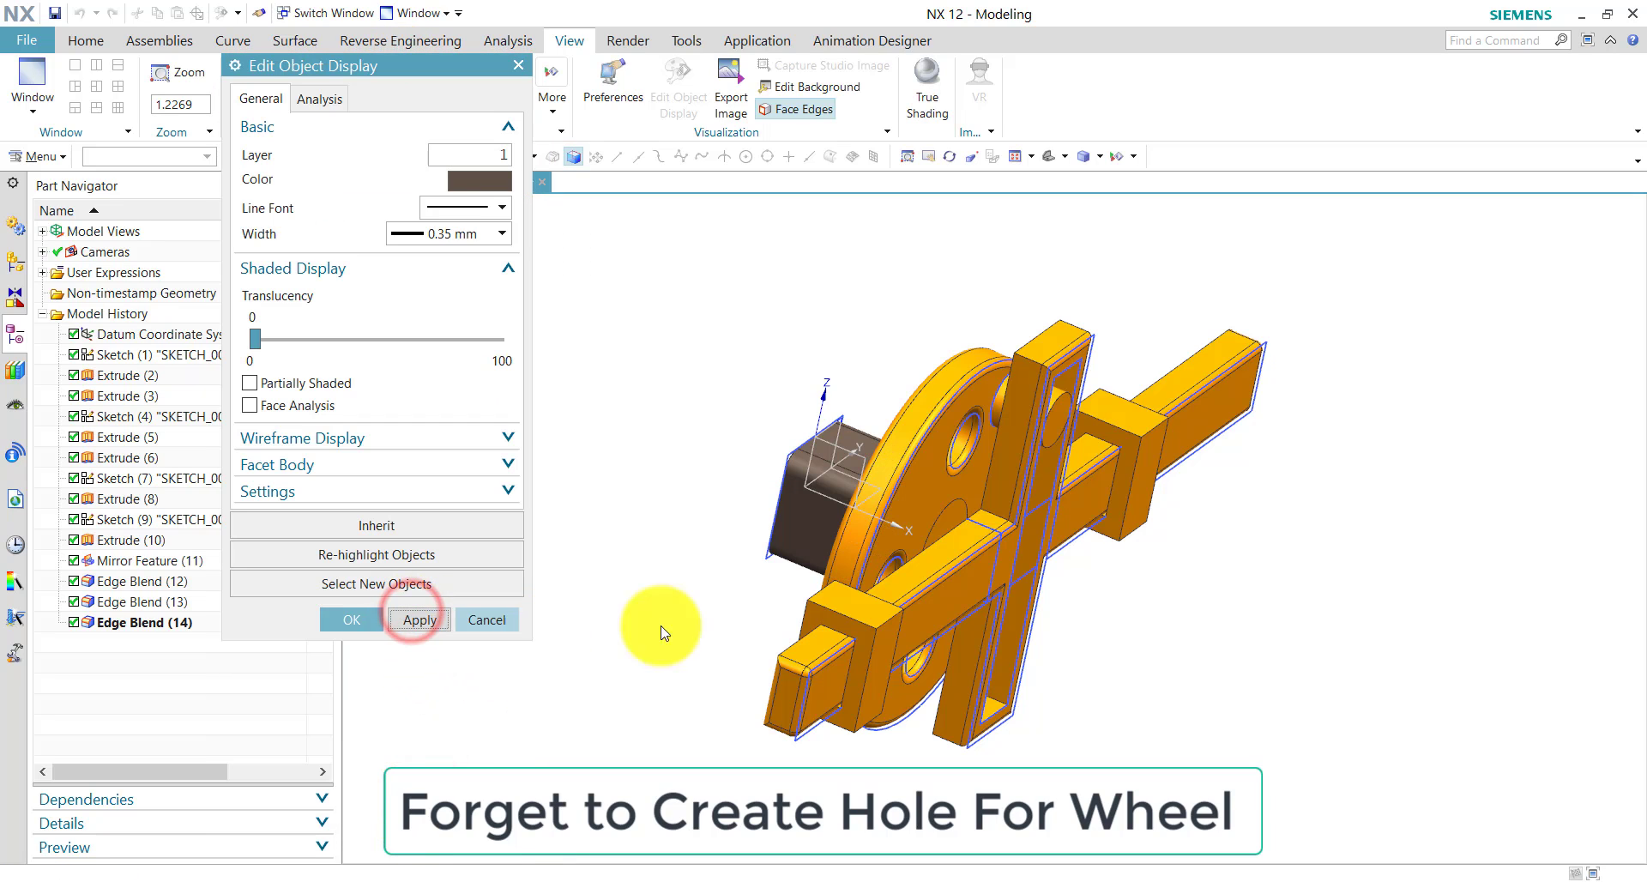
- Select the wheel as the new display object and set its color to Pale Red
{"action": "left_click", "coordinate": [434, 583]}
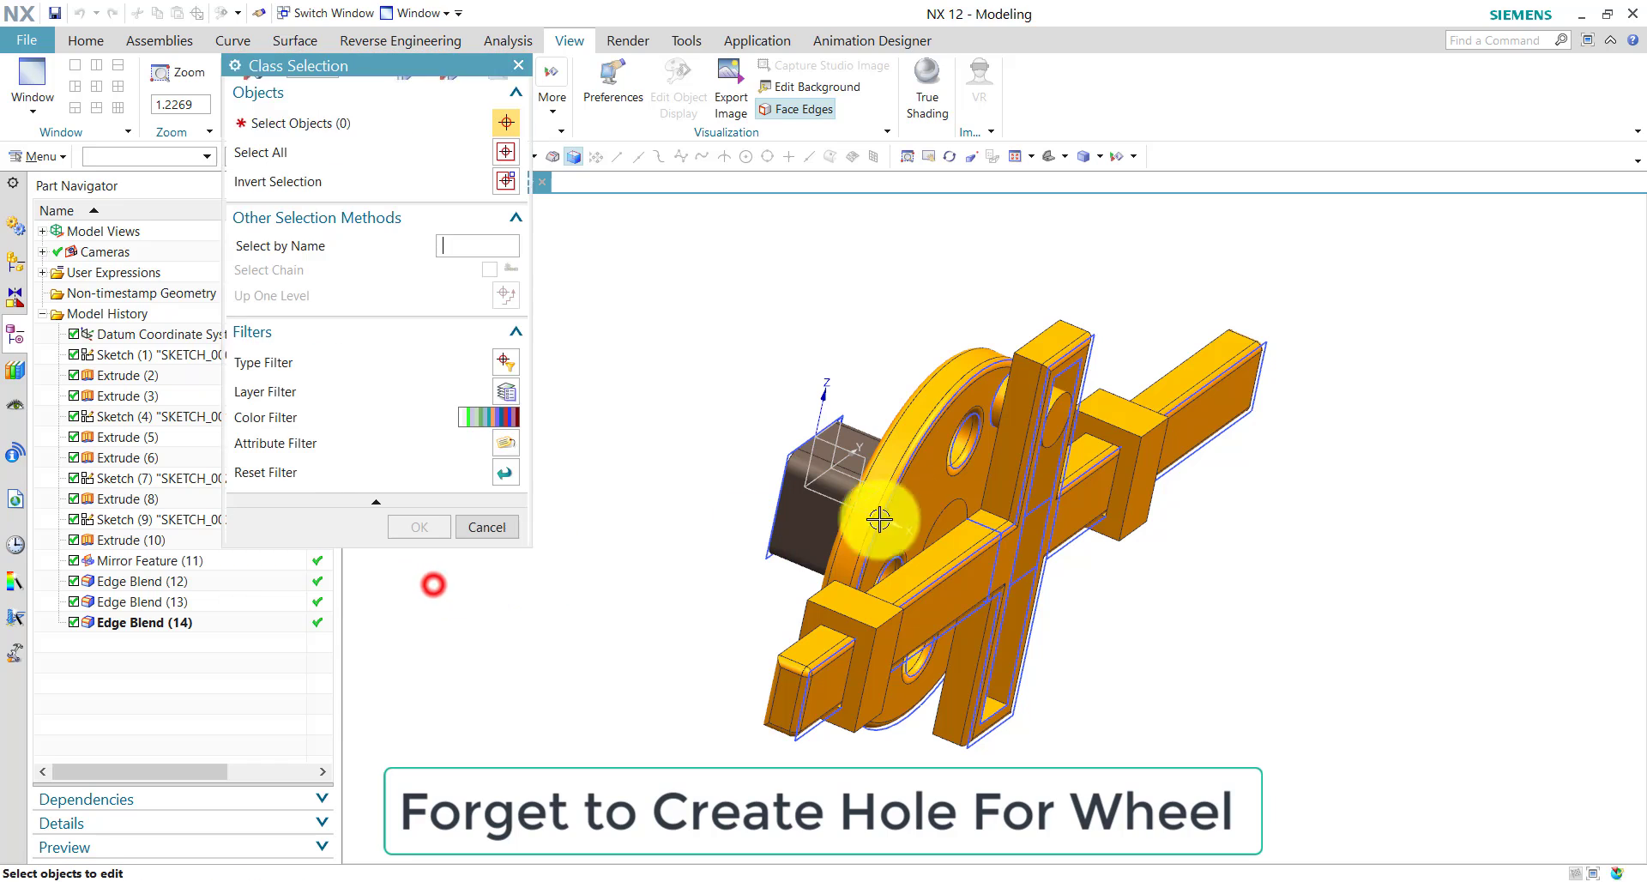
{"action": "left_click", "coordinate": [970, 398]}
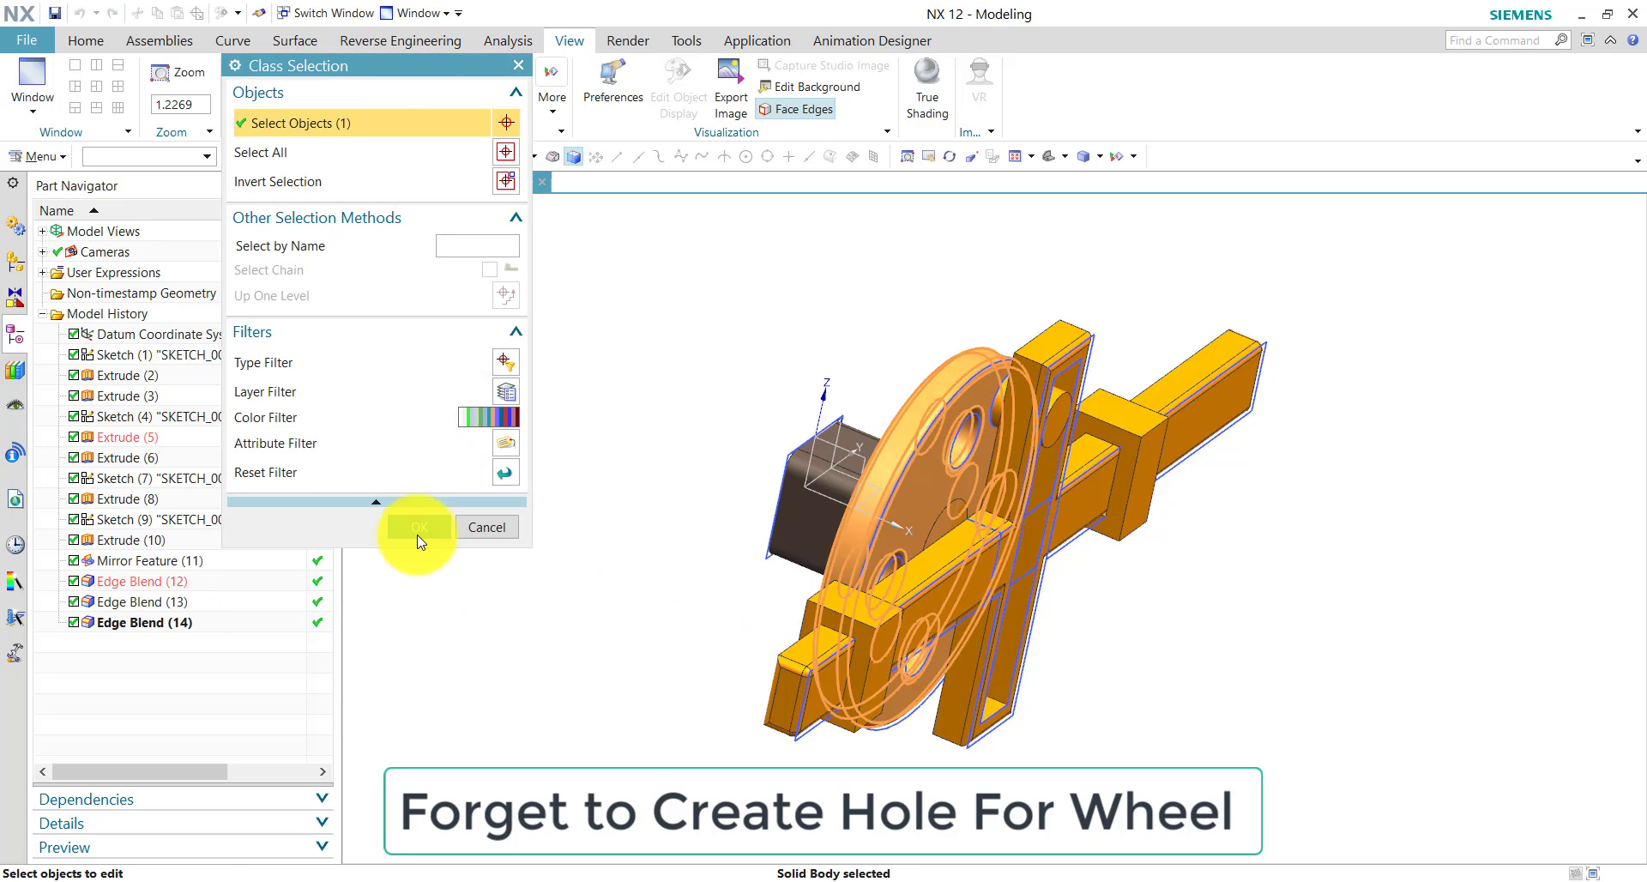
{"action": "left_click", "coordinate": [419, 526]}
{"action": "left_click", "coordinate": [477, 187]}
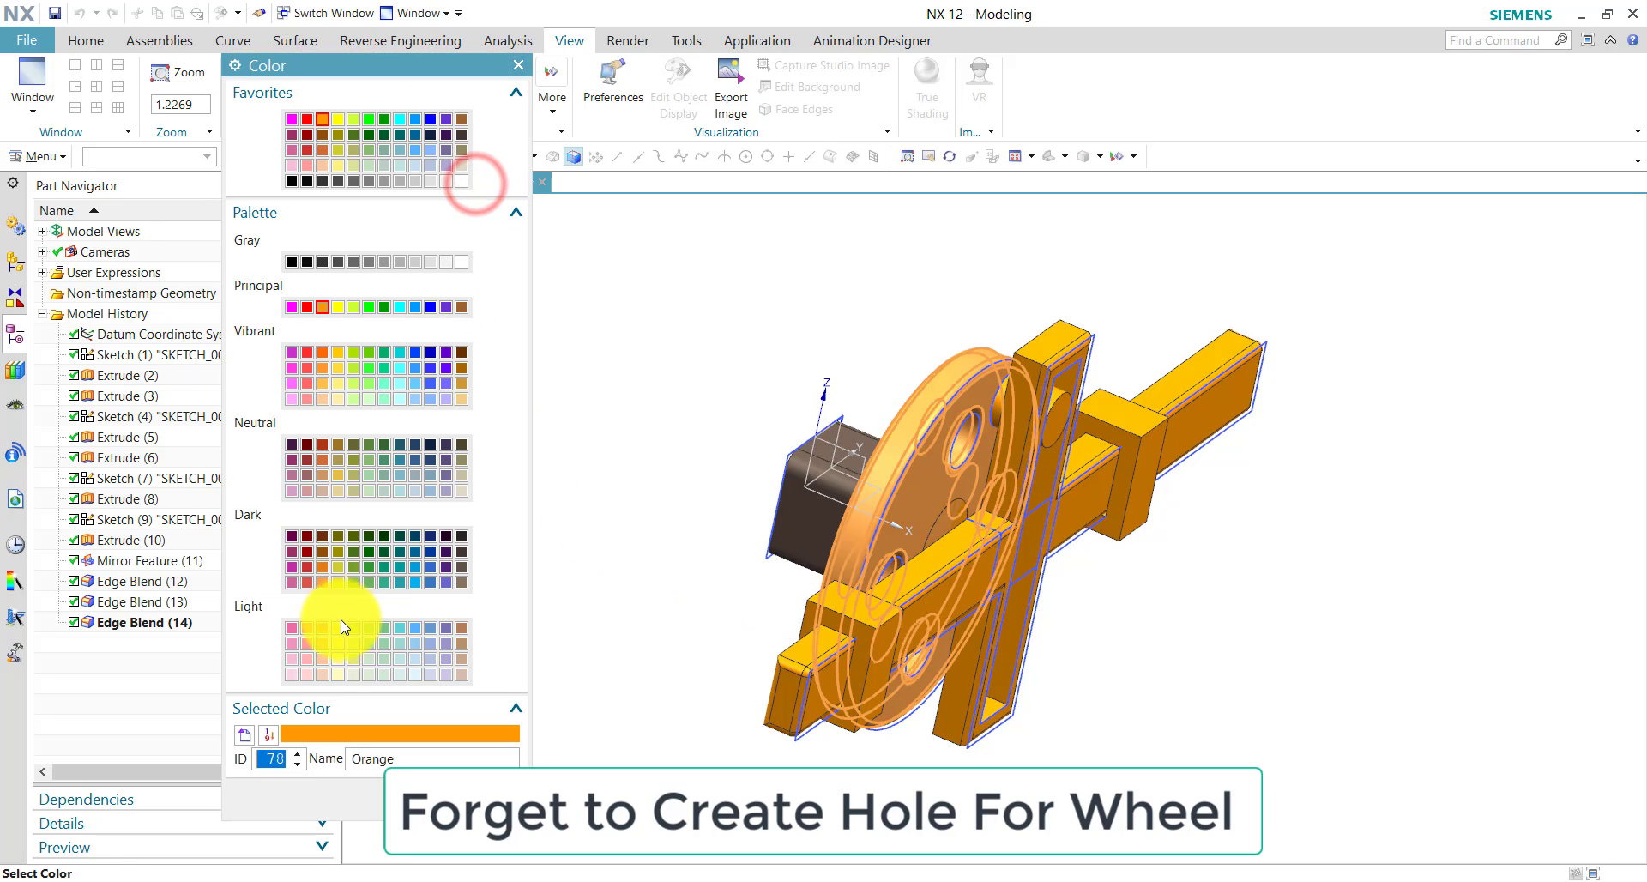
{"action": "left_click", "coordinate": [307, 568]}
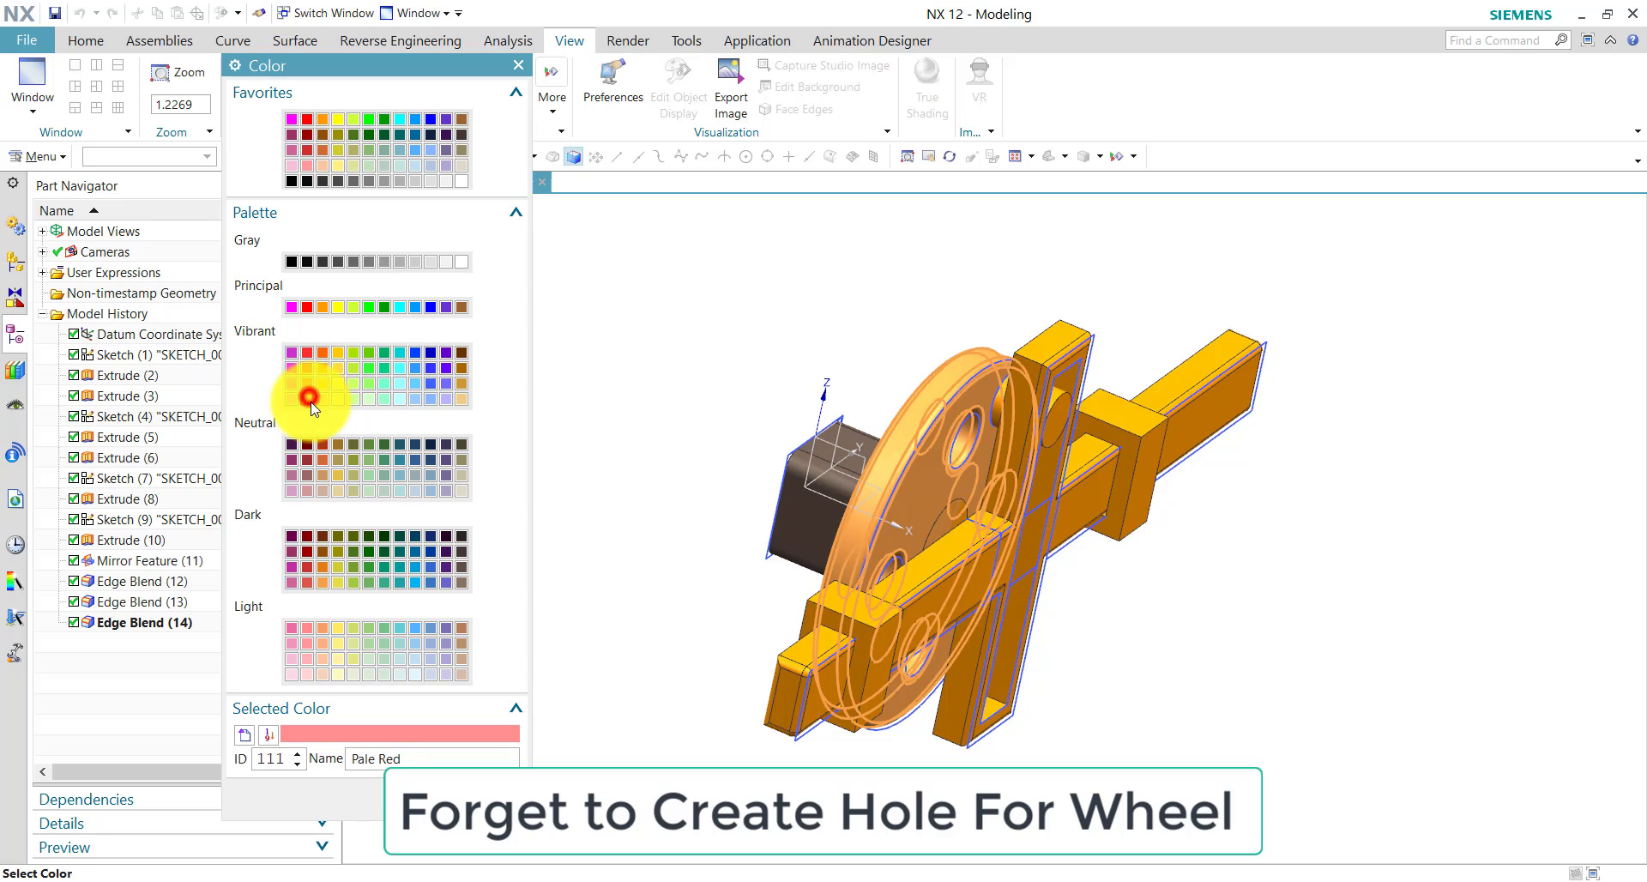
{"action": "left_click", "coordinate": [391, 791]}
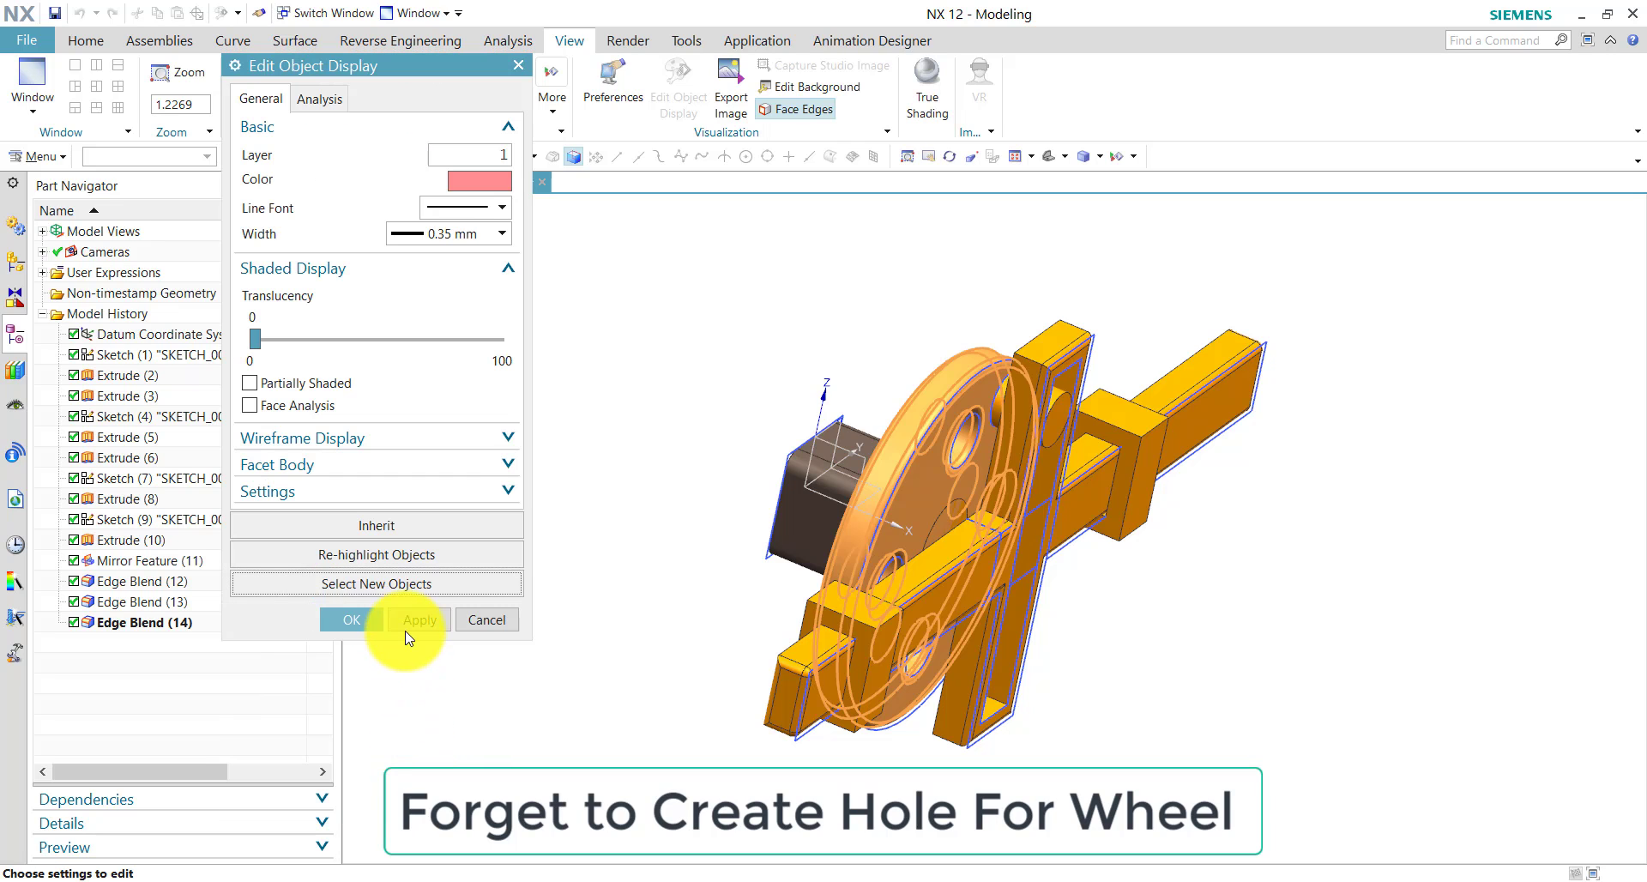
{"action": "left_click", "coordinate": [406, 621]}
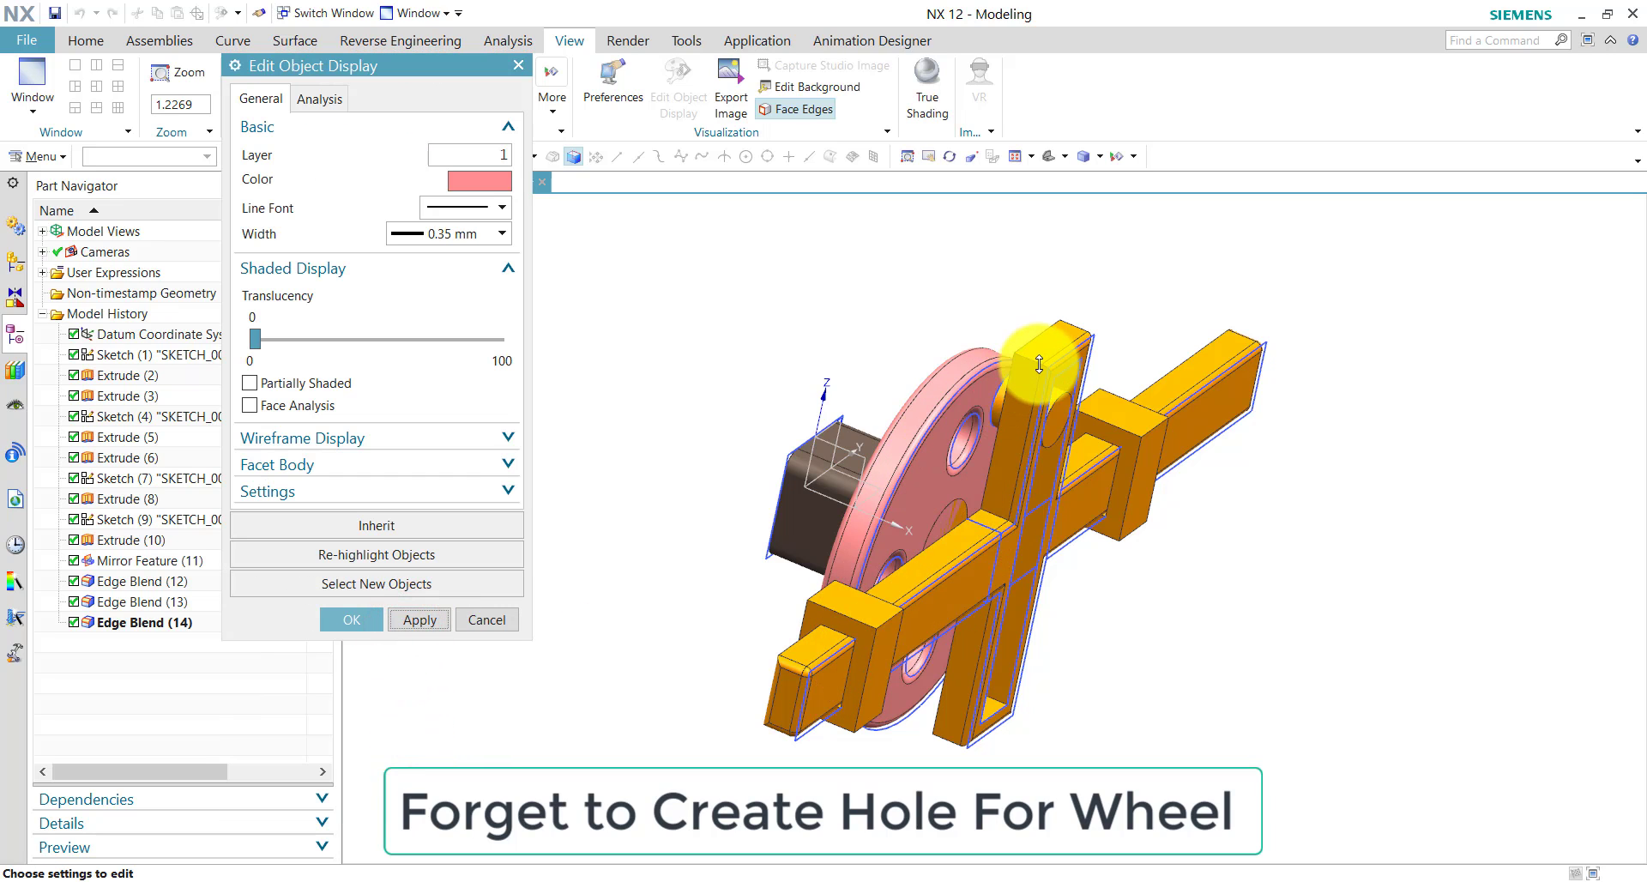
- Select the slotted slider as the new display object and set its color to medium green from the Dark palette
{"action": "left_click", "coordinate": [440, 580]}
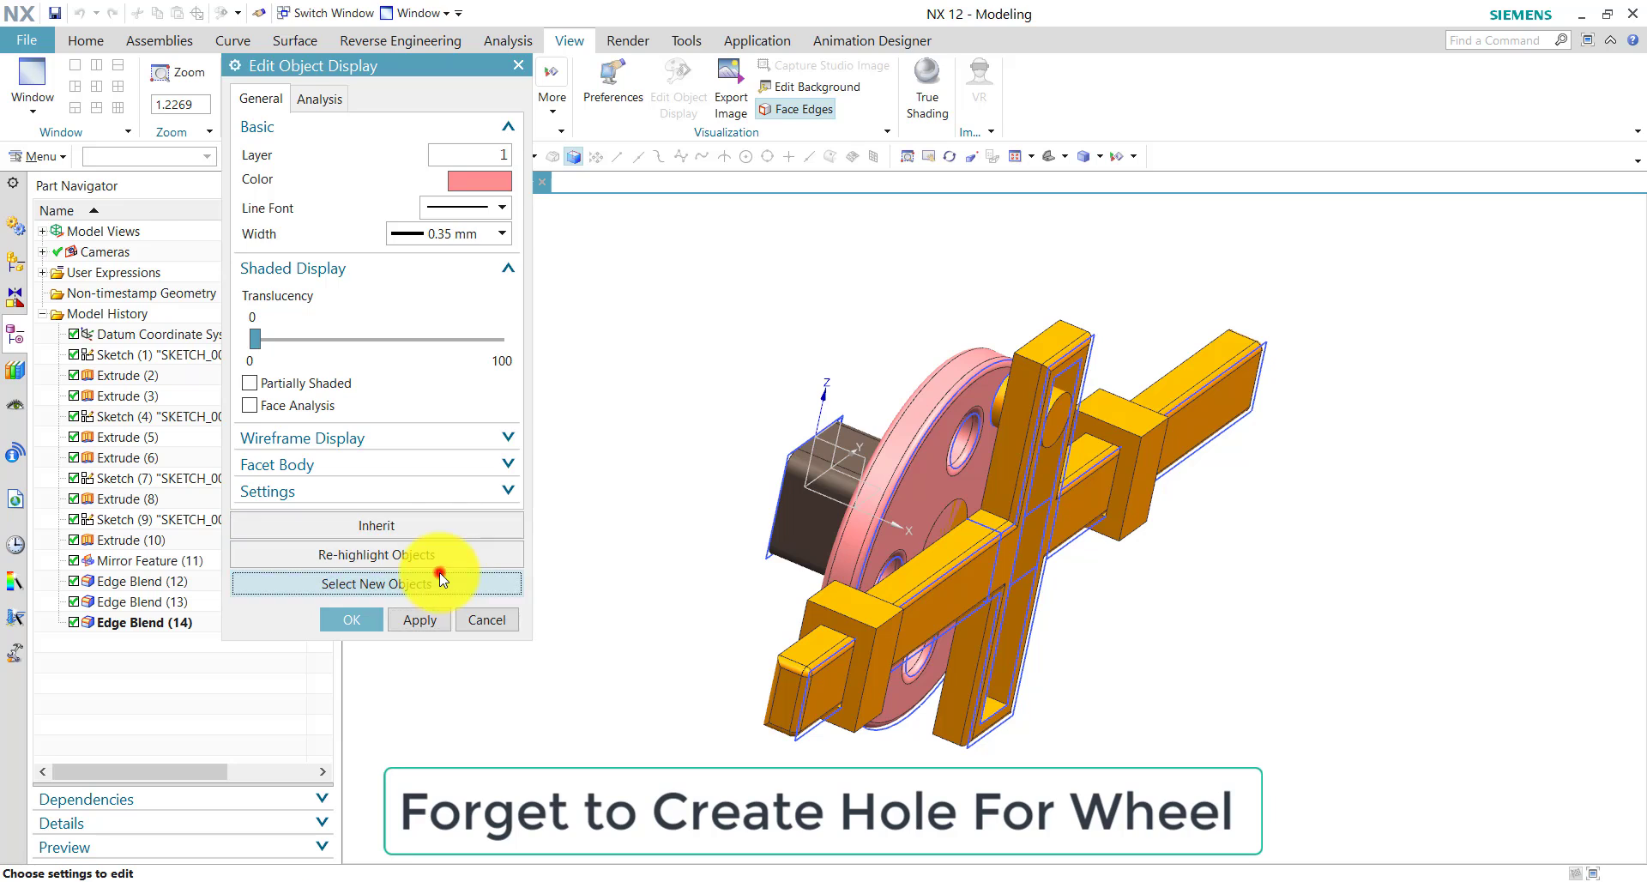
{"action": "left_click", "coordinate": [1040, 367]}
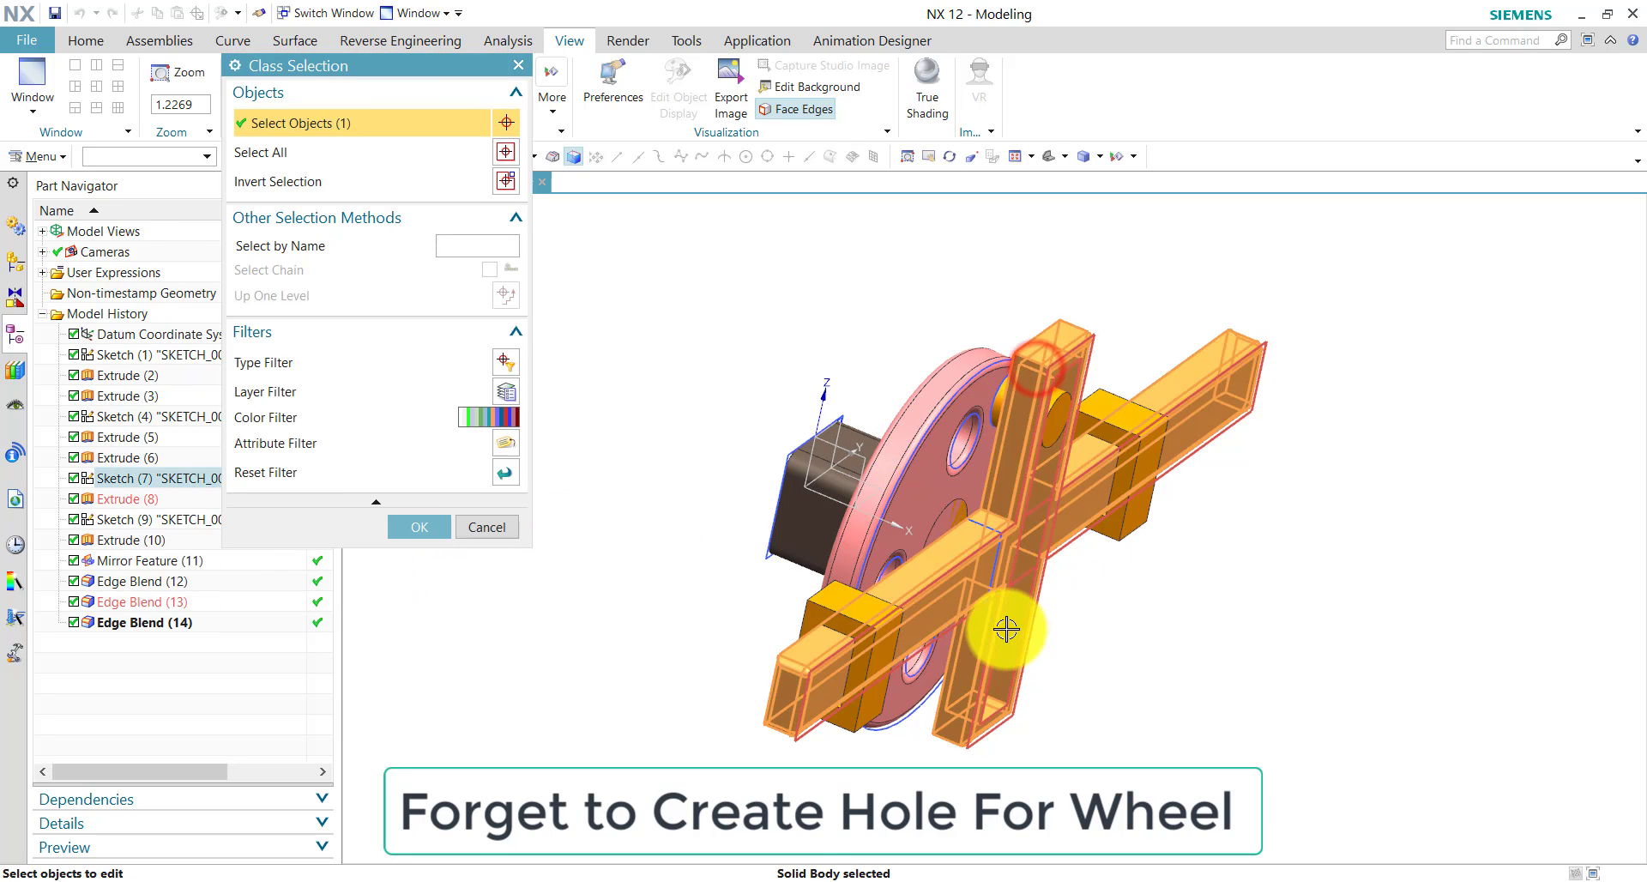
{"action": "middle_click_drag", "start_coordinate": [1254, 600], "coordinate": [1235, 587]}
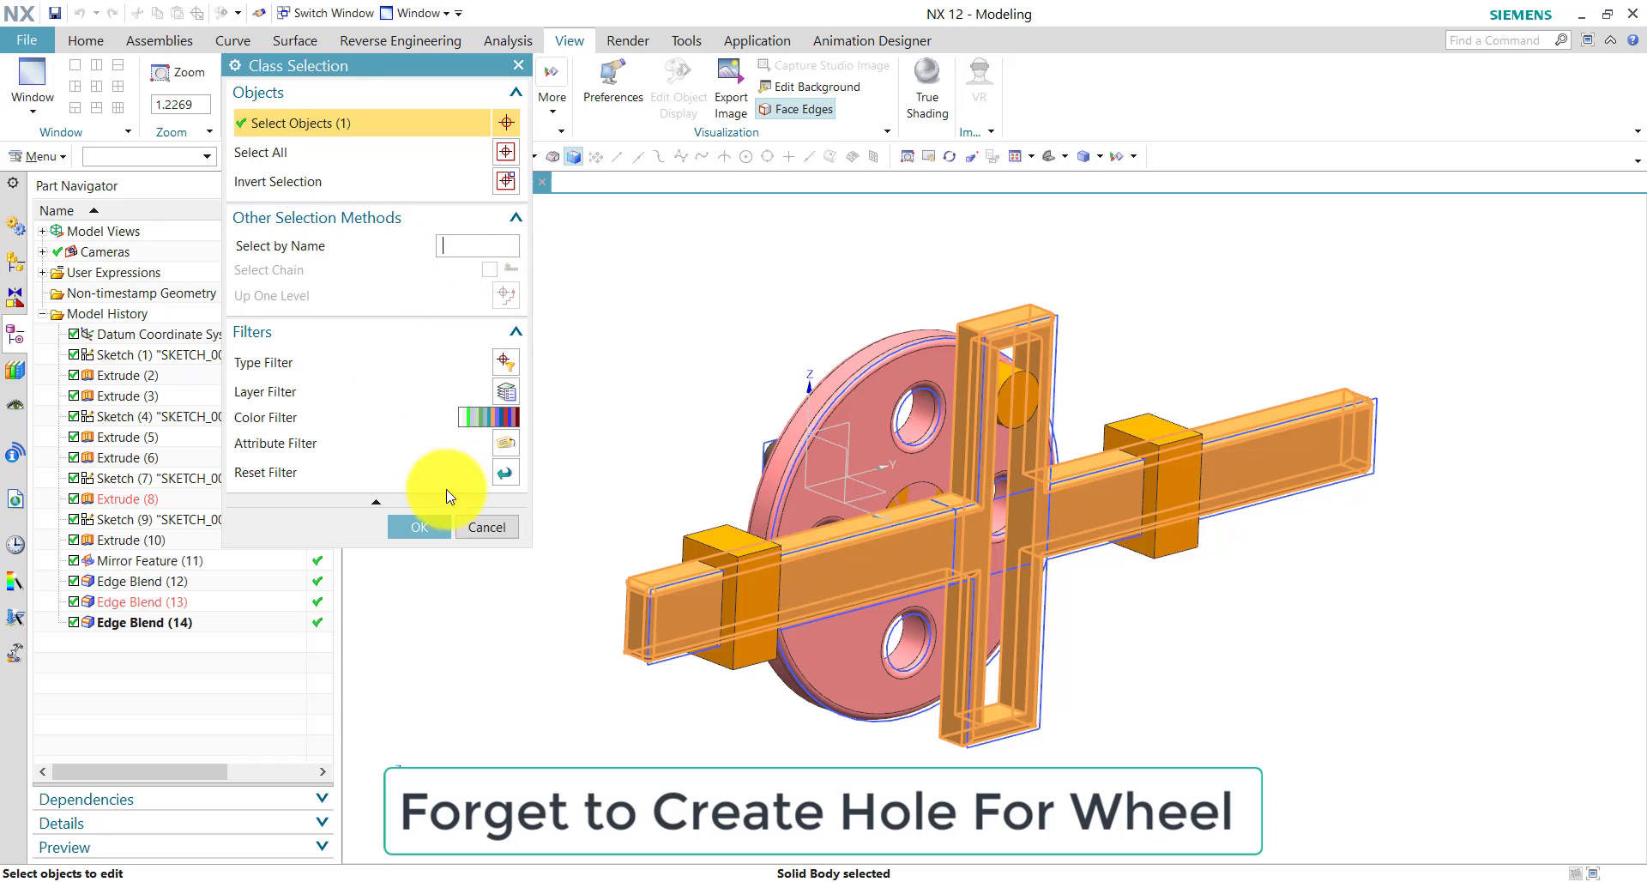
{"action": "left_click", "coordinate": [441, 525]}
{"action": "left_click", "coordinate": [463, 182]}
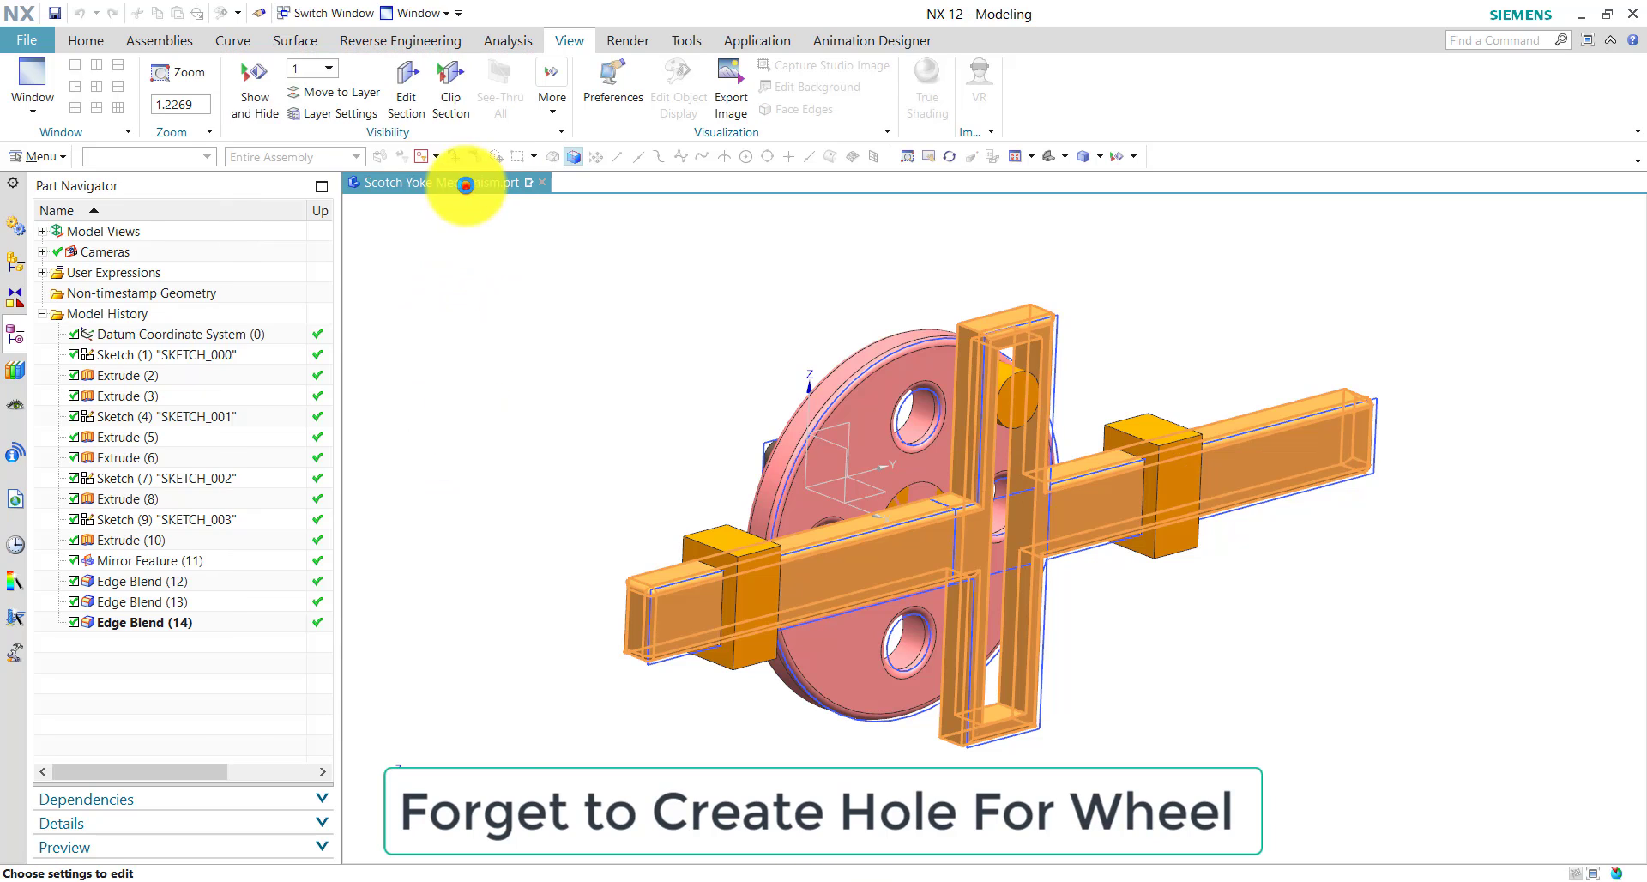
{"action": "left_click", "coordinate": [404, 460]}
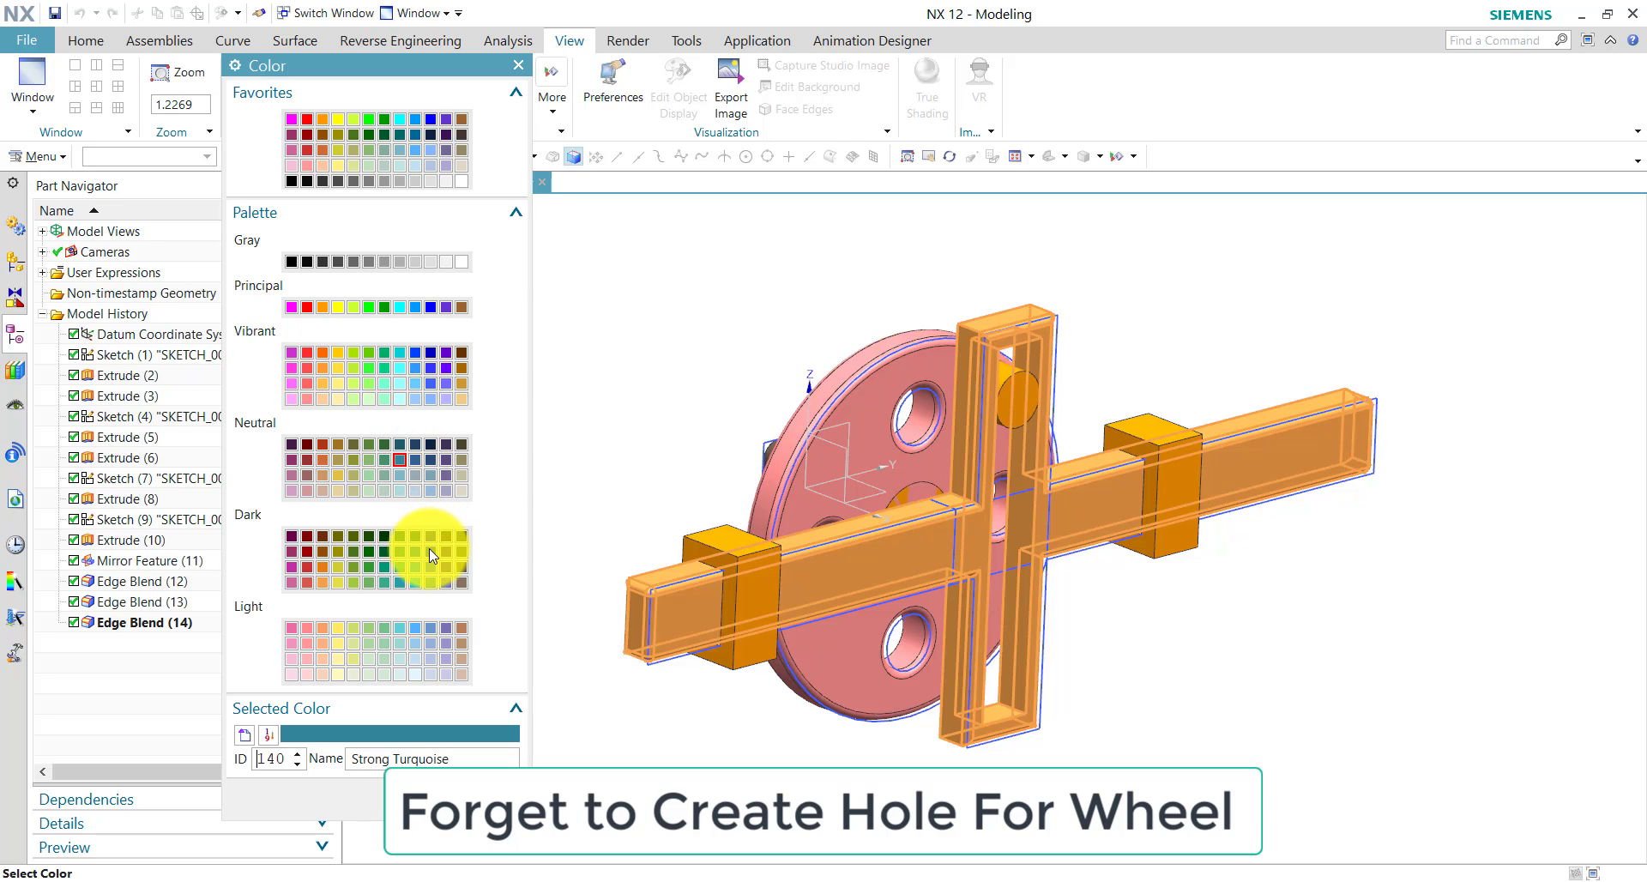
{"action": "double_click", "coordinate": [376, 583]}
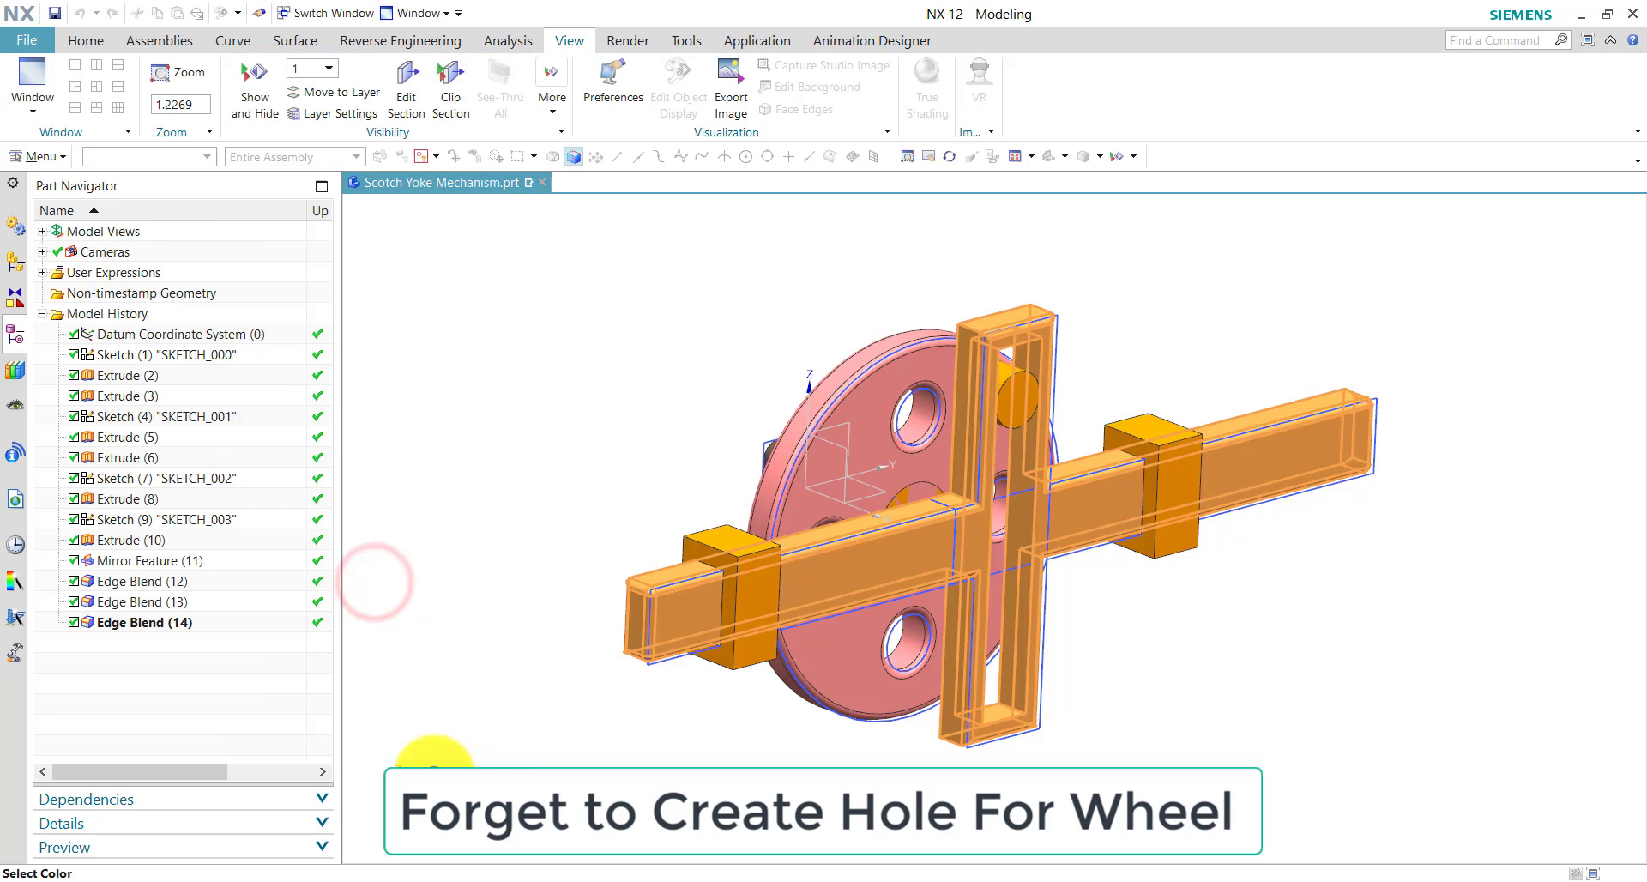
{"action": "left_click", "coordinate": [402, 621]}
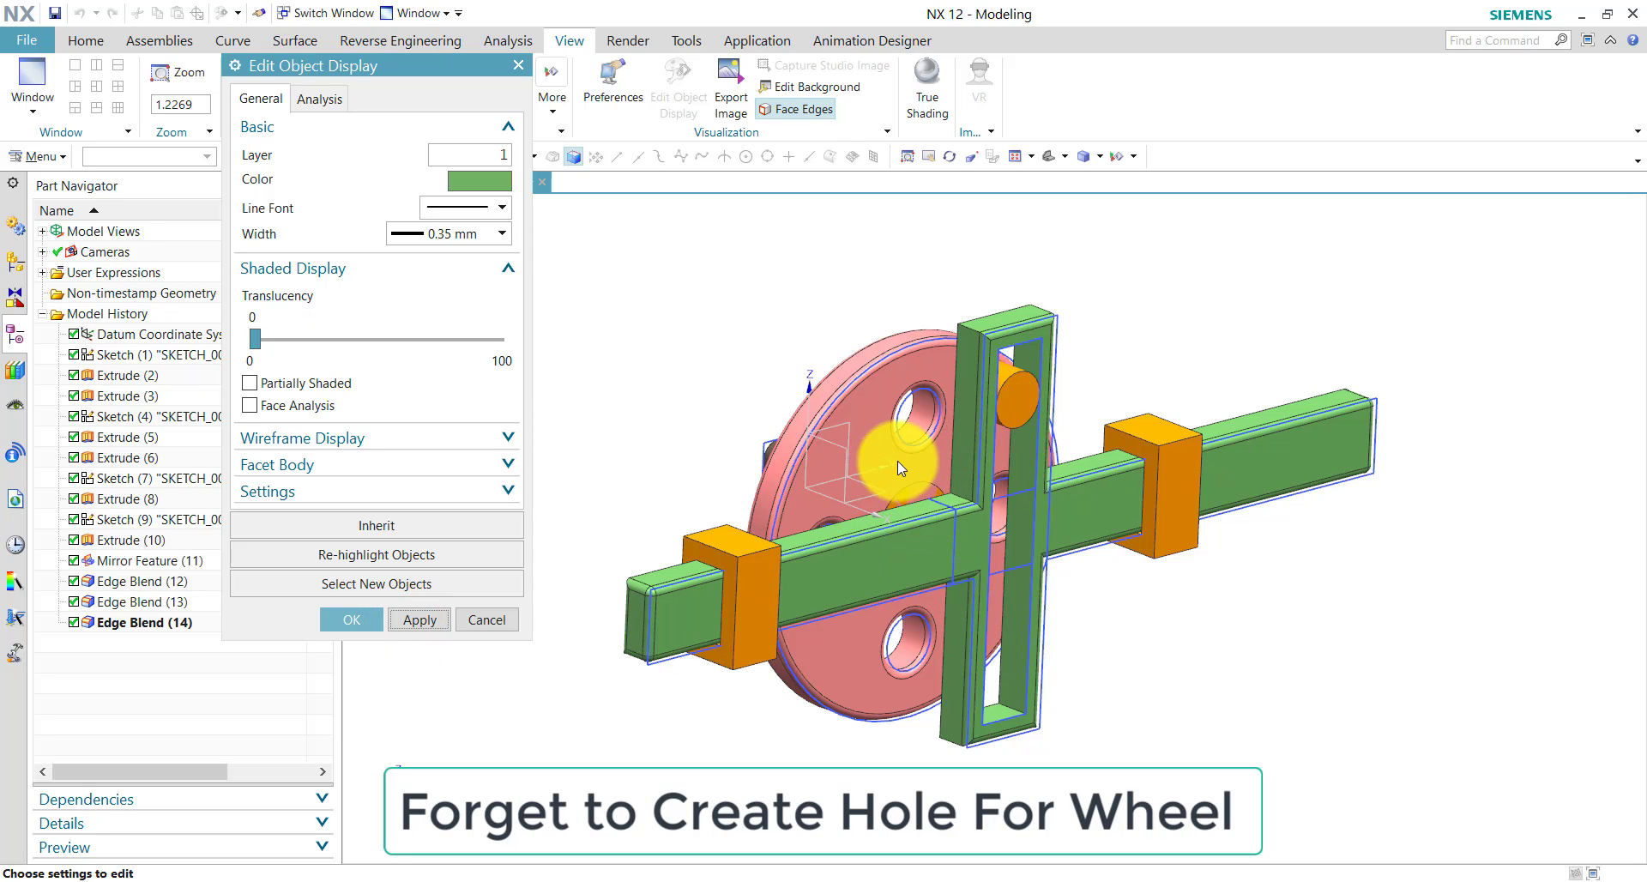
- Select both slider support blocks as the new display objects and set their color to Purple
{"action": "mouse_move", "coordinate": [898, 467]}
{"action": "middle_mouse_down"}
{"action": "mouse_move", "coordinate": [921, 481]}
{"action": "mouse_move", "coordinate": [909, 467]}
{"action": "middle_mouse_up"}
{"action": "scroll", "coordinate": [909, 463], "scroll_direction": "up", "scroll_amount": 1}
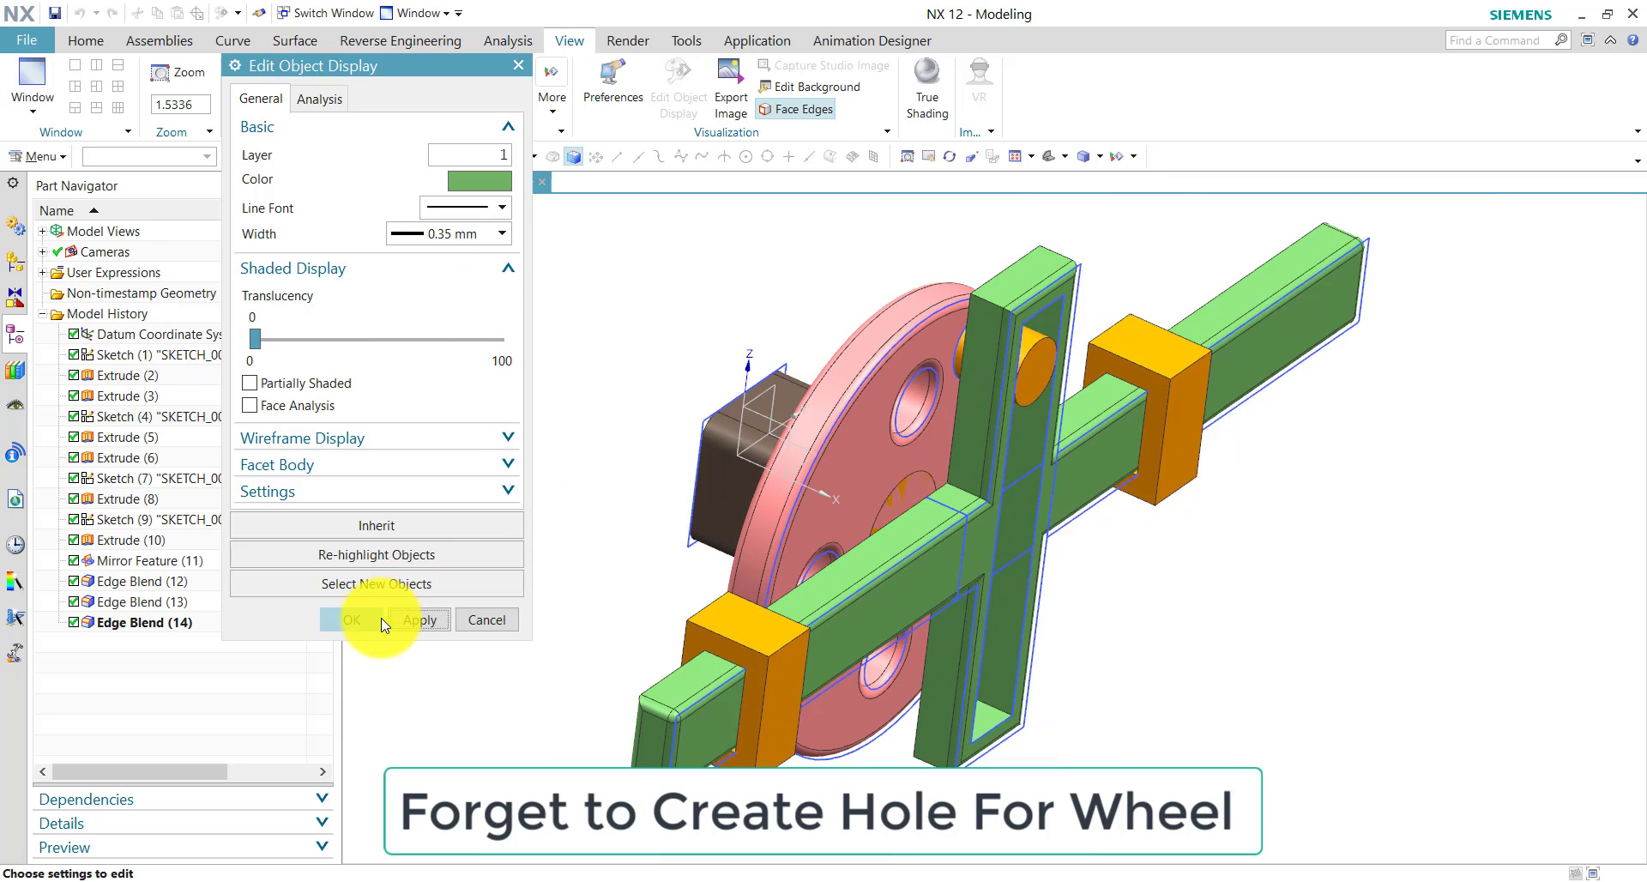
{"action": "left_click", "coordinate": [431, 583]}
{"action": "left_click", "coordinate": [784, 658]}
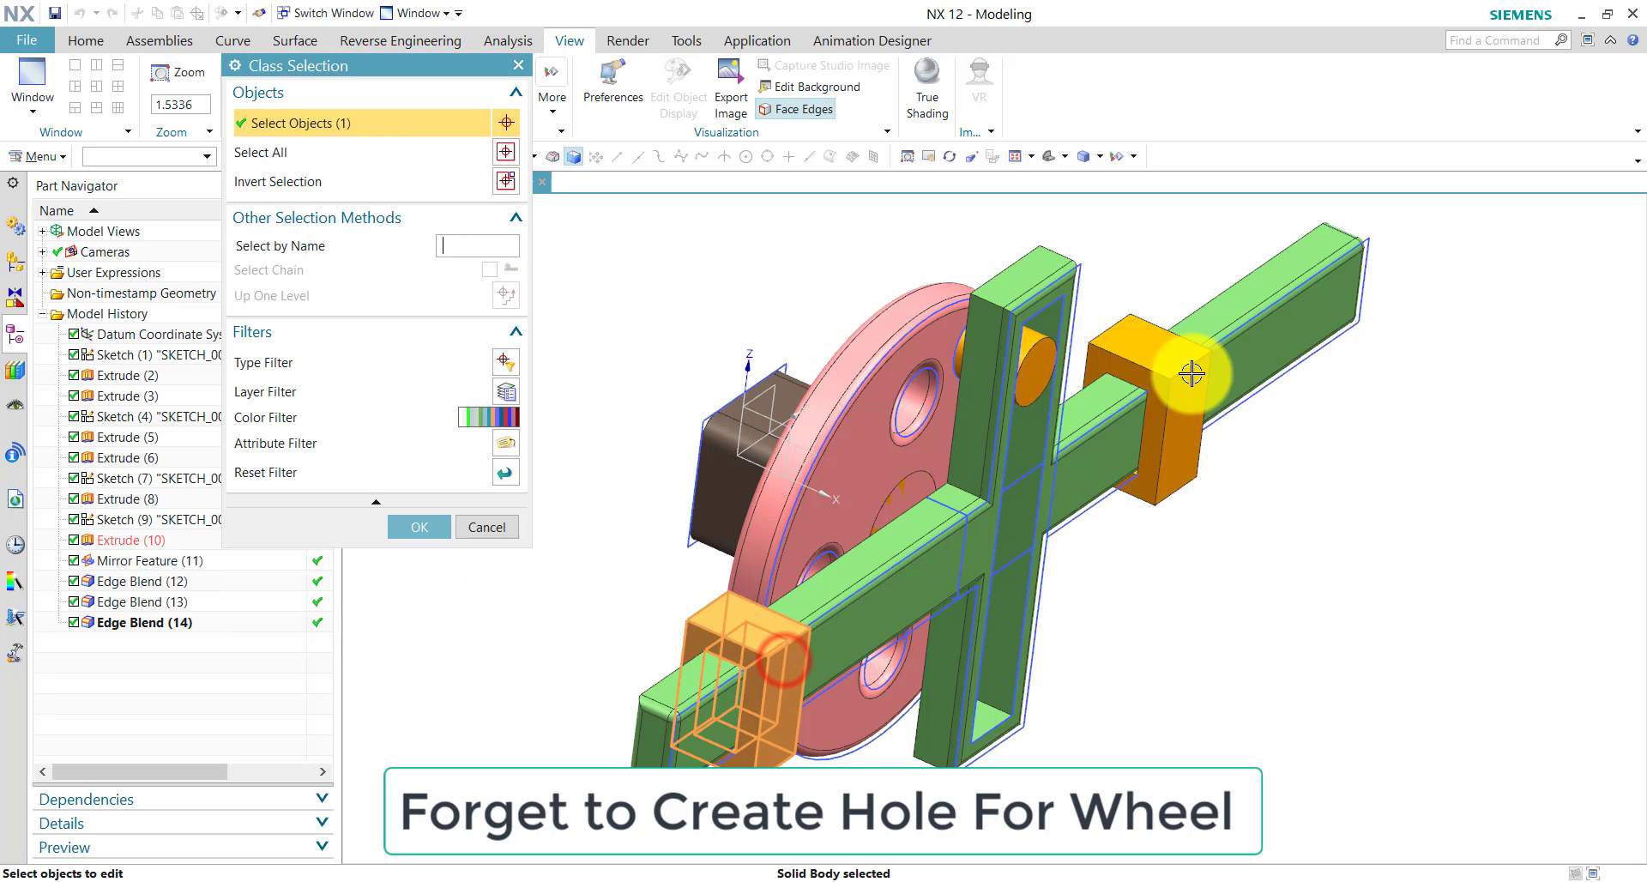
{"action": "left_click", "coordinate": [1188, 370]}
{"action": "left_click", "coordinate": [419, 527]}
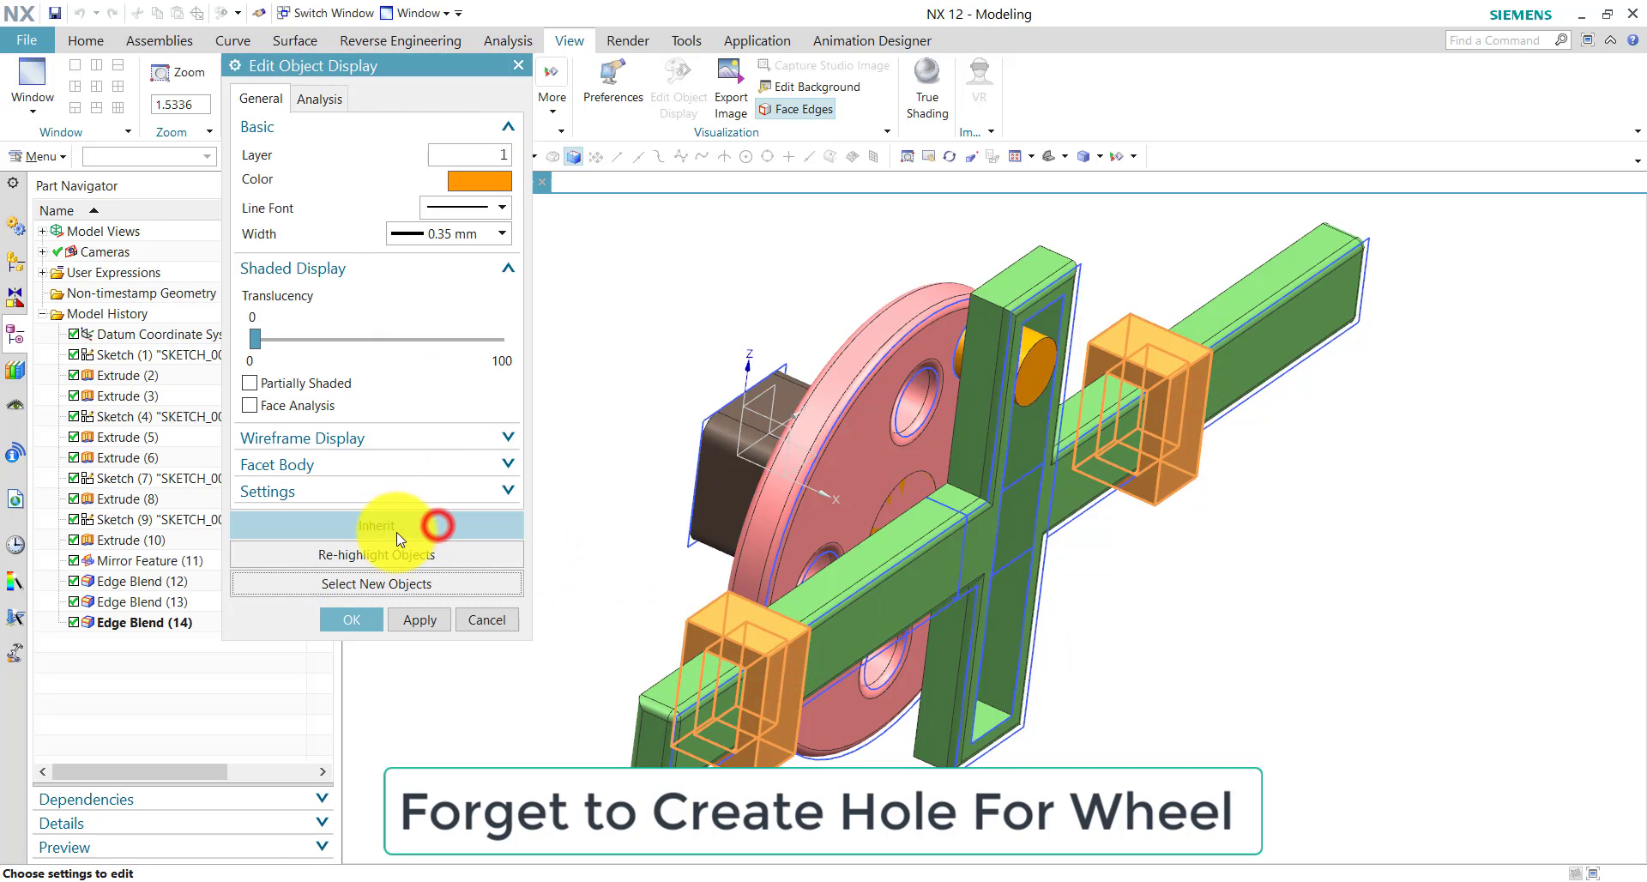
{"action": "left_click", "coordinate": [394, 579]}
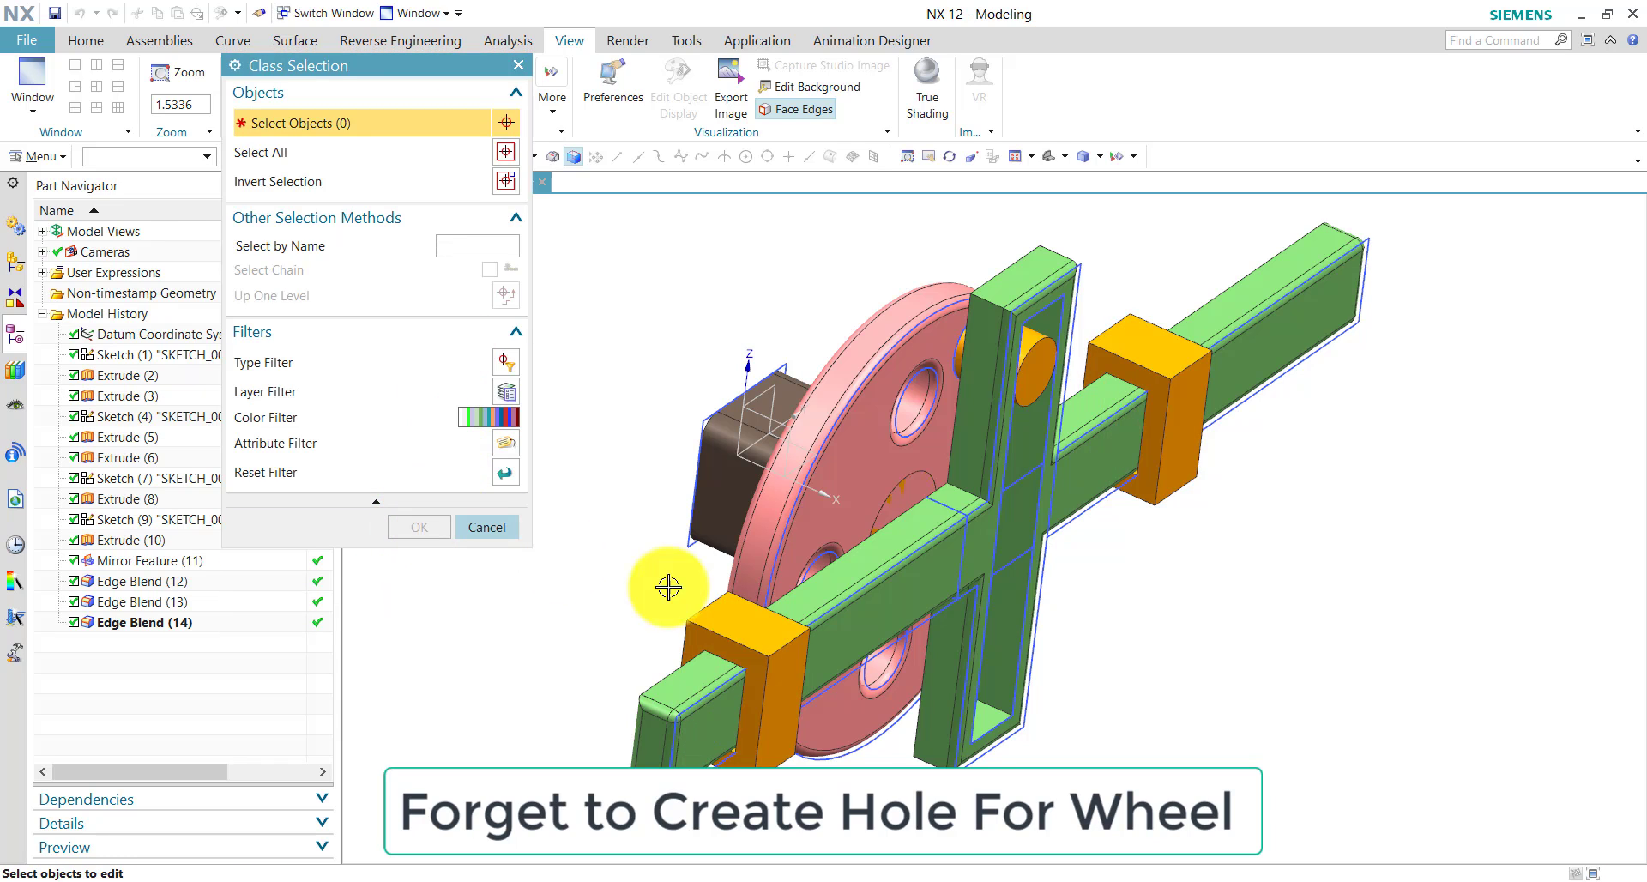
{"action": "left_click", "coordinate": [754, 639]}
{"action": "left_click", "coordinate": [1178, 365]}
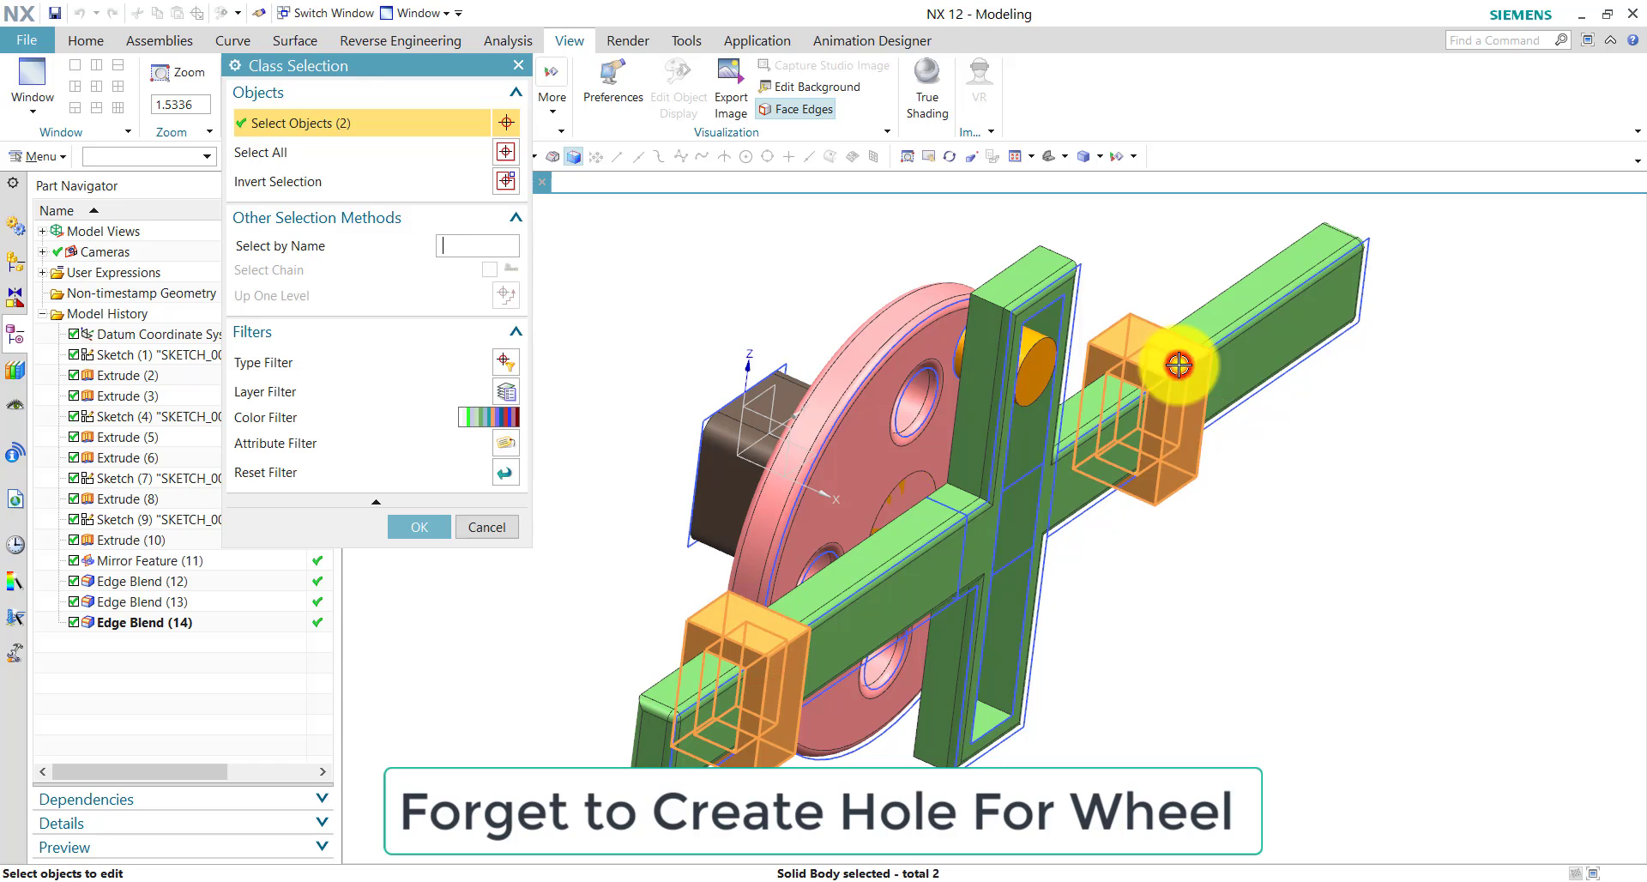
{"action": "left_click", "coordinate": [418, 528]}
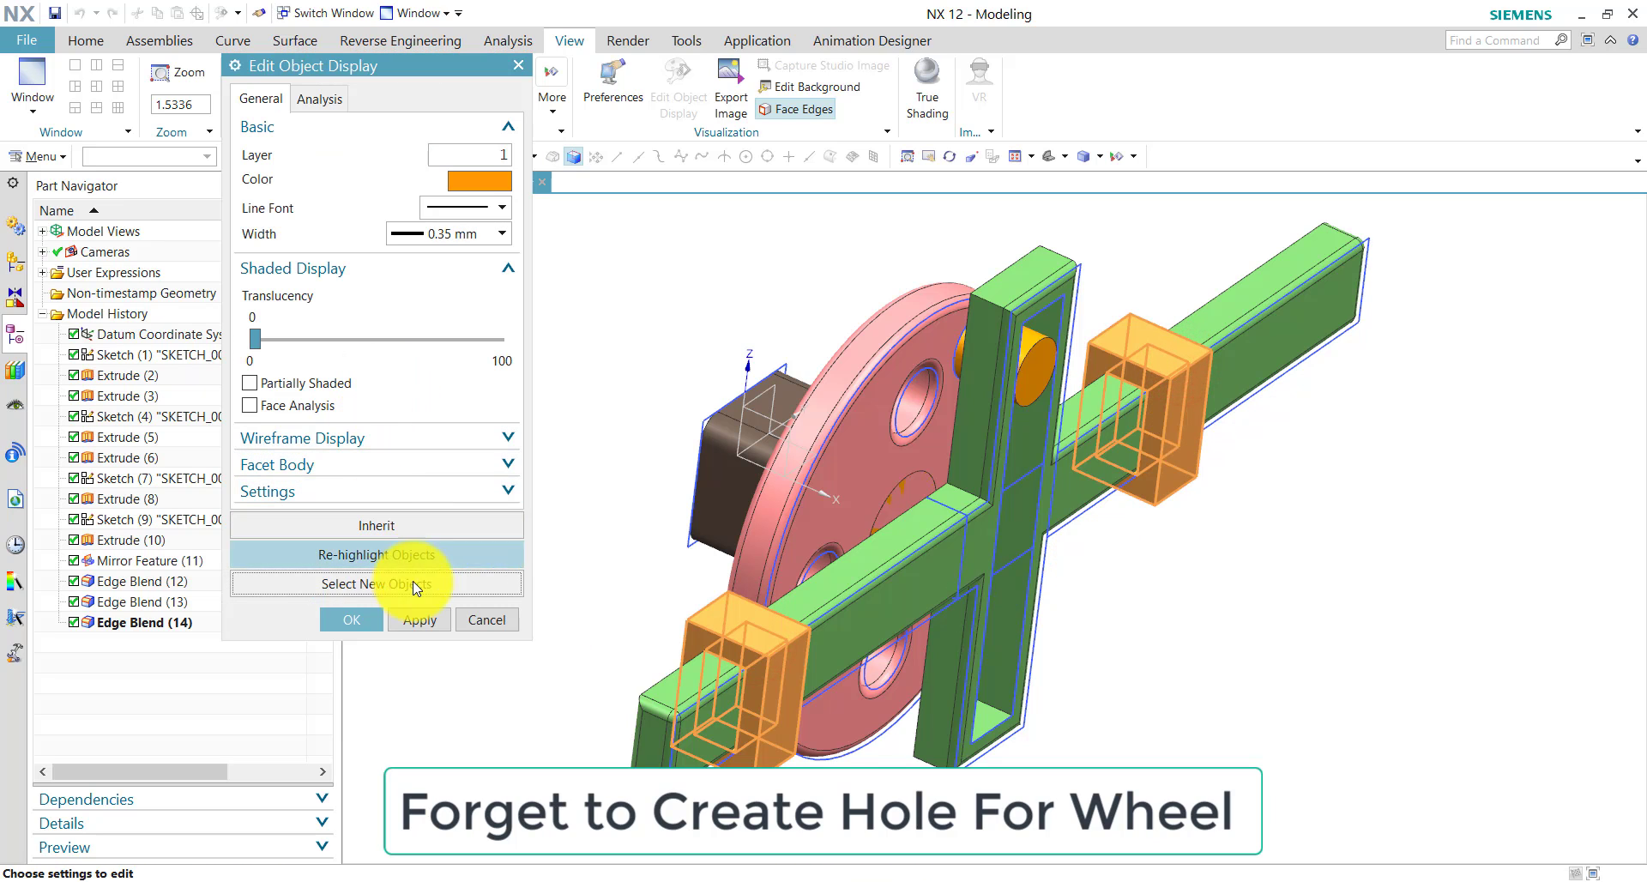
{"action": "left_click", "coordinate": [477, 182]}
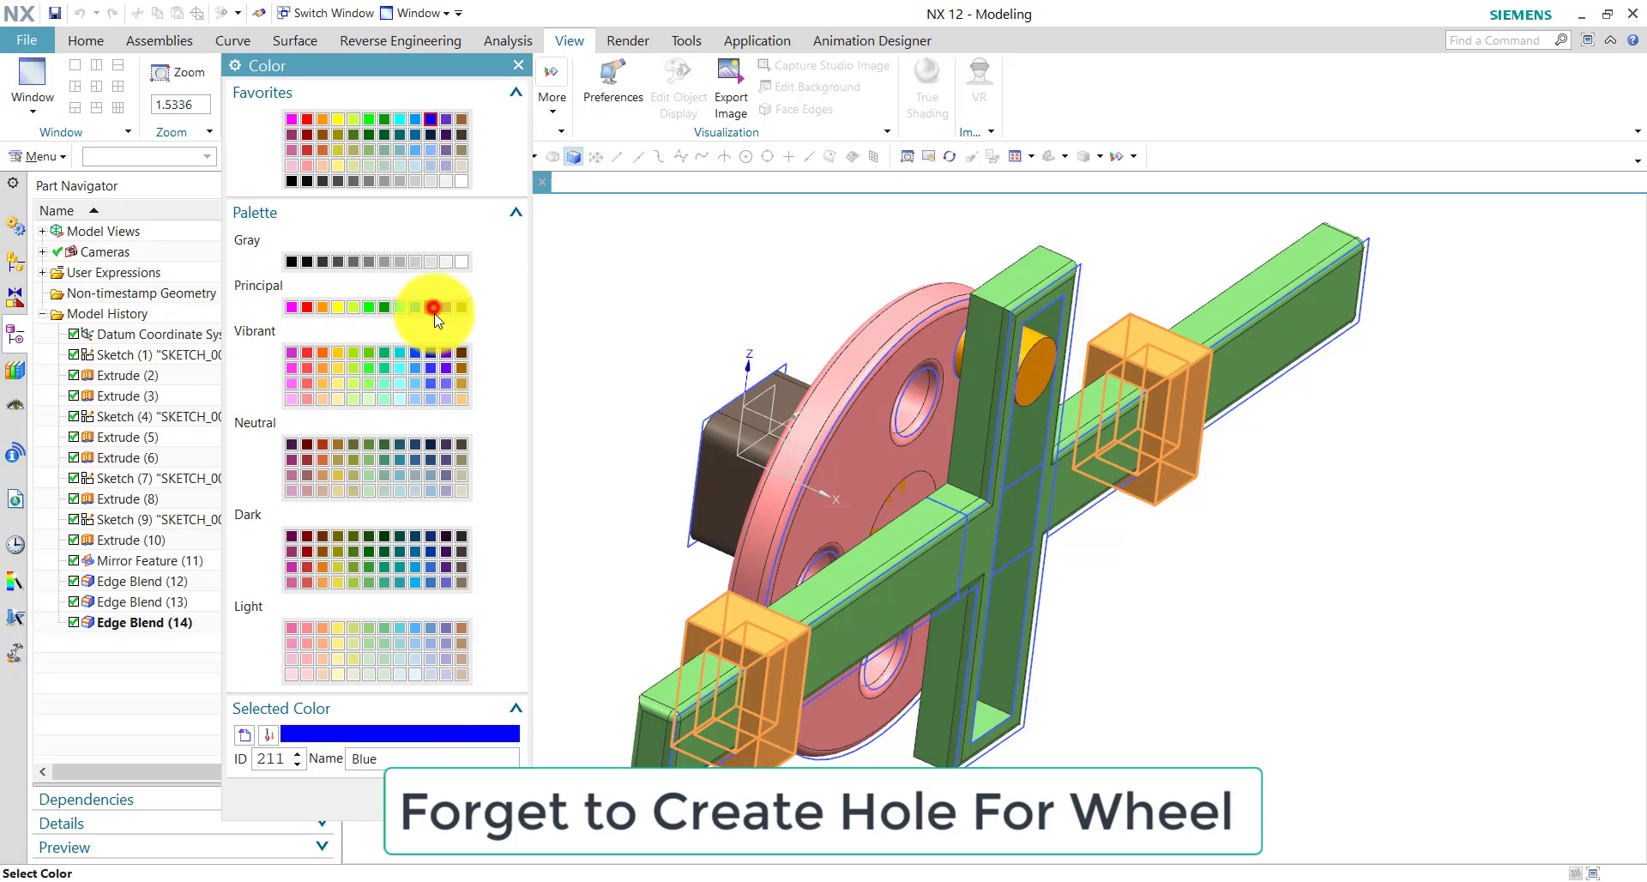
{"action": "left_click", "coordinate": [445, 307]}
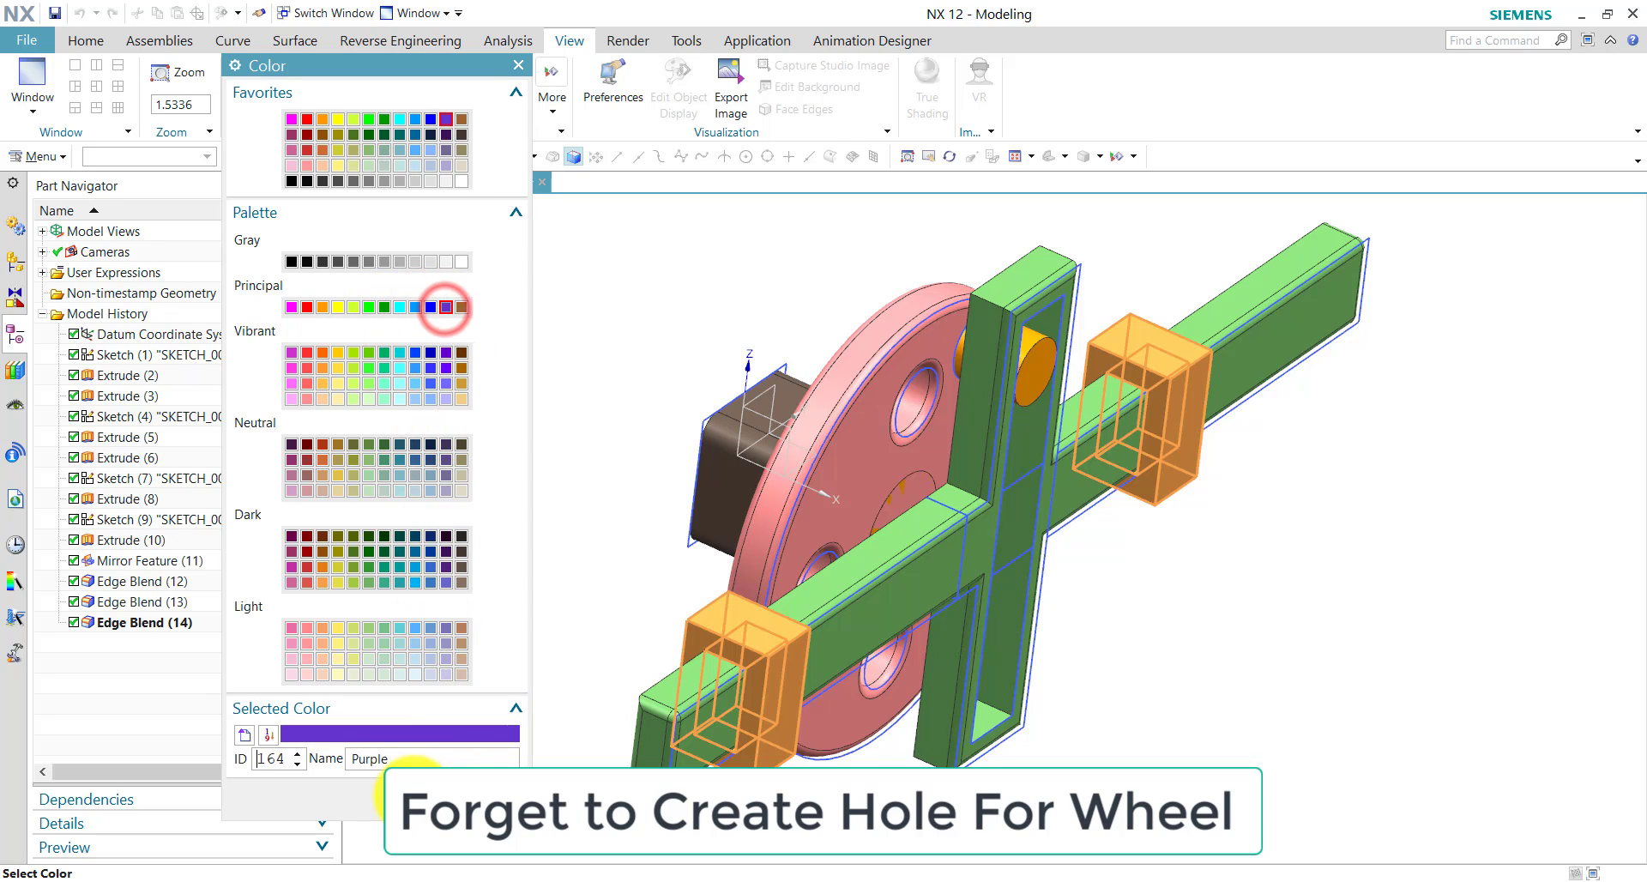
{"action": "left_click", "coordinate": [413, 800]}
{"action": "left_click", "coordinate": [420, 619]}
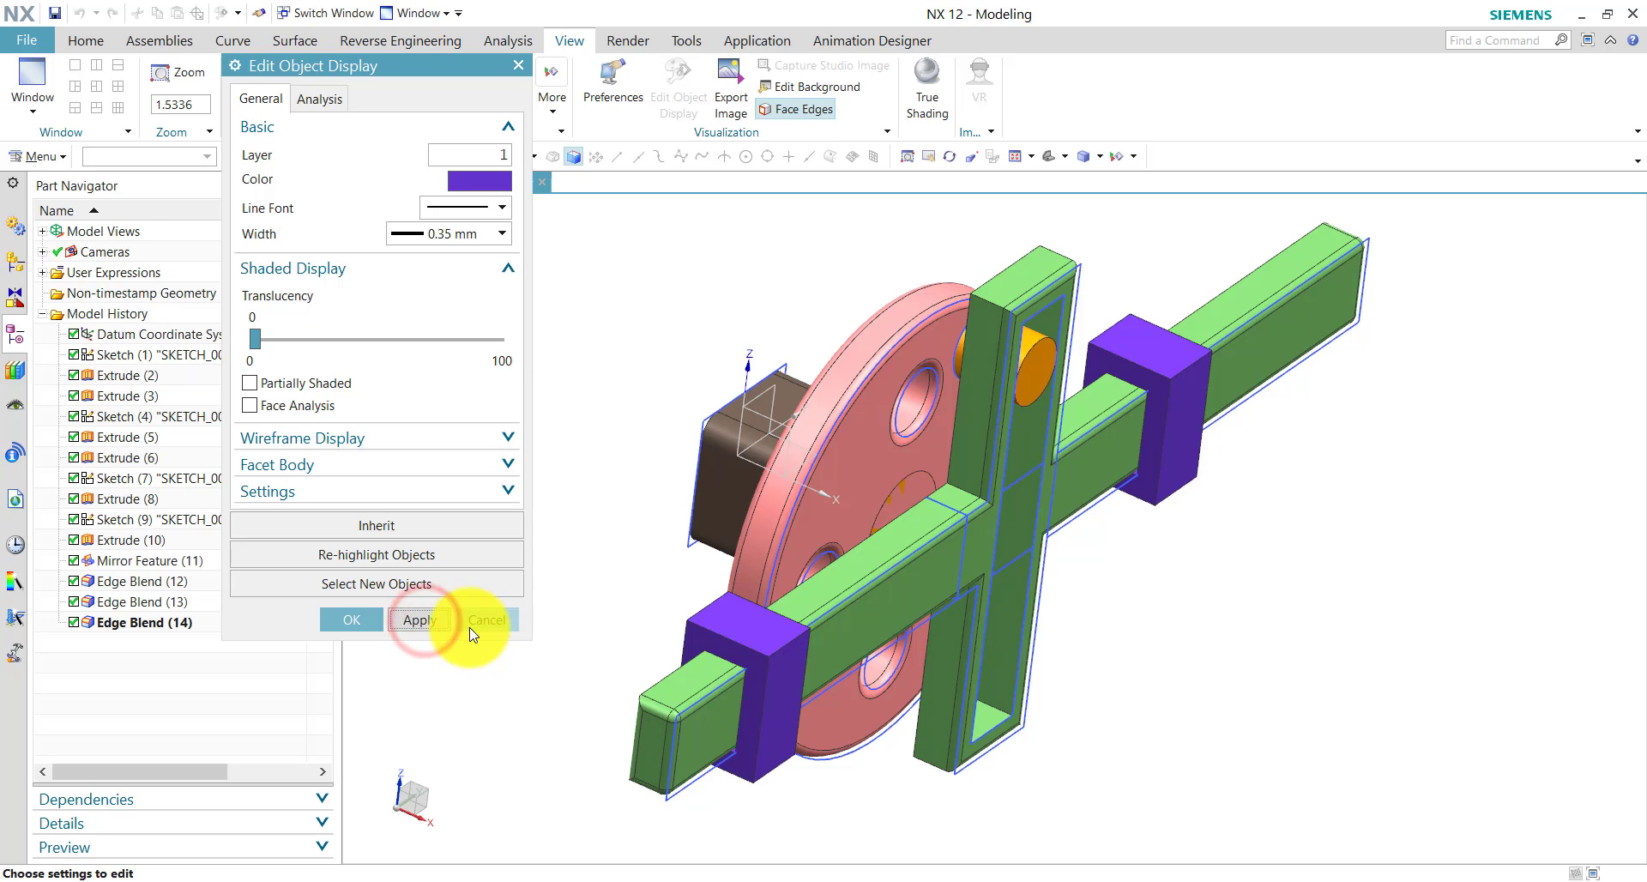
{"action": "left_click", "coordinate": [470, 631]}
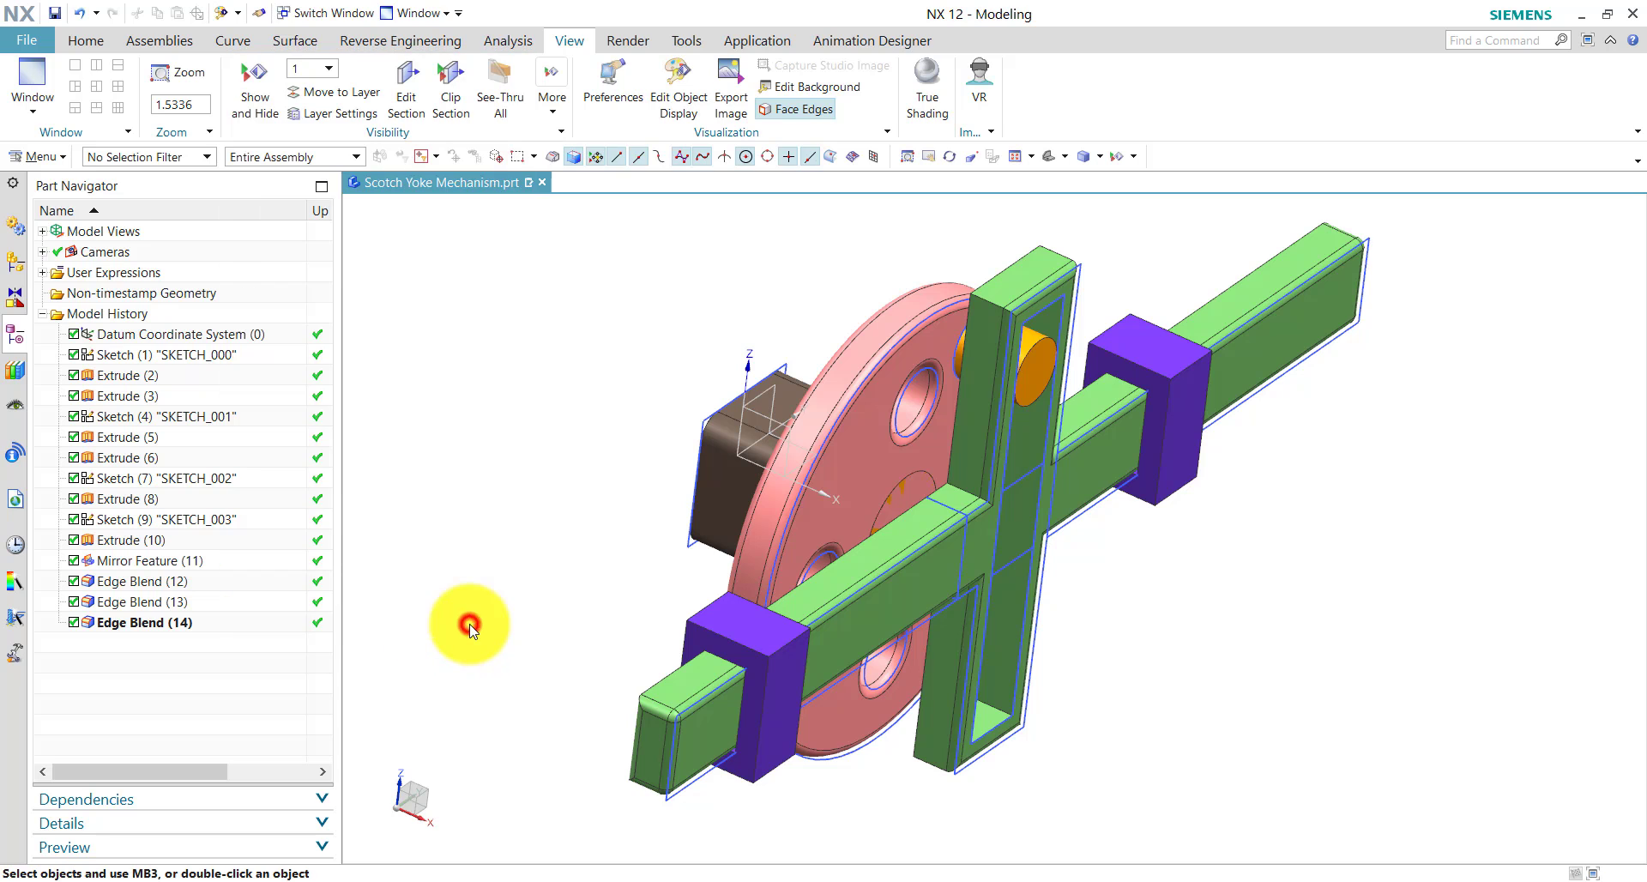
- Edit the wheel's sketch, add a 25 mm diameter circle at its center, and finish the sketch
{"action": "left_click", "coordinate": [192, 354]}
{"action": "left_click", "coordinate": [211, 420]}
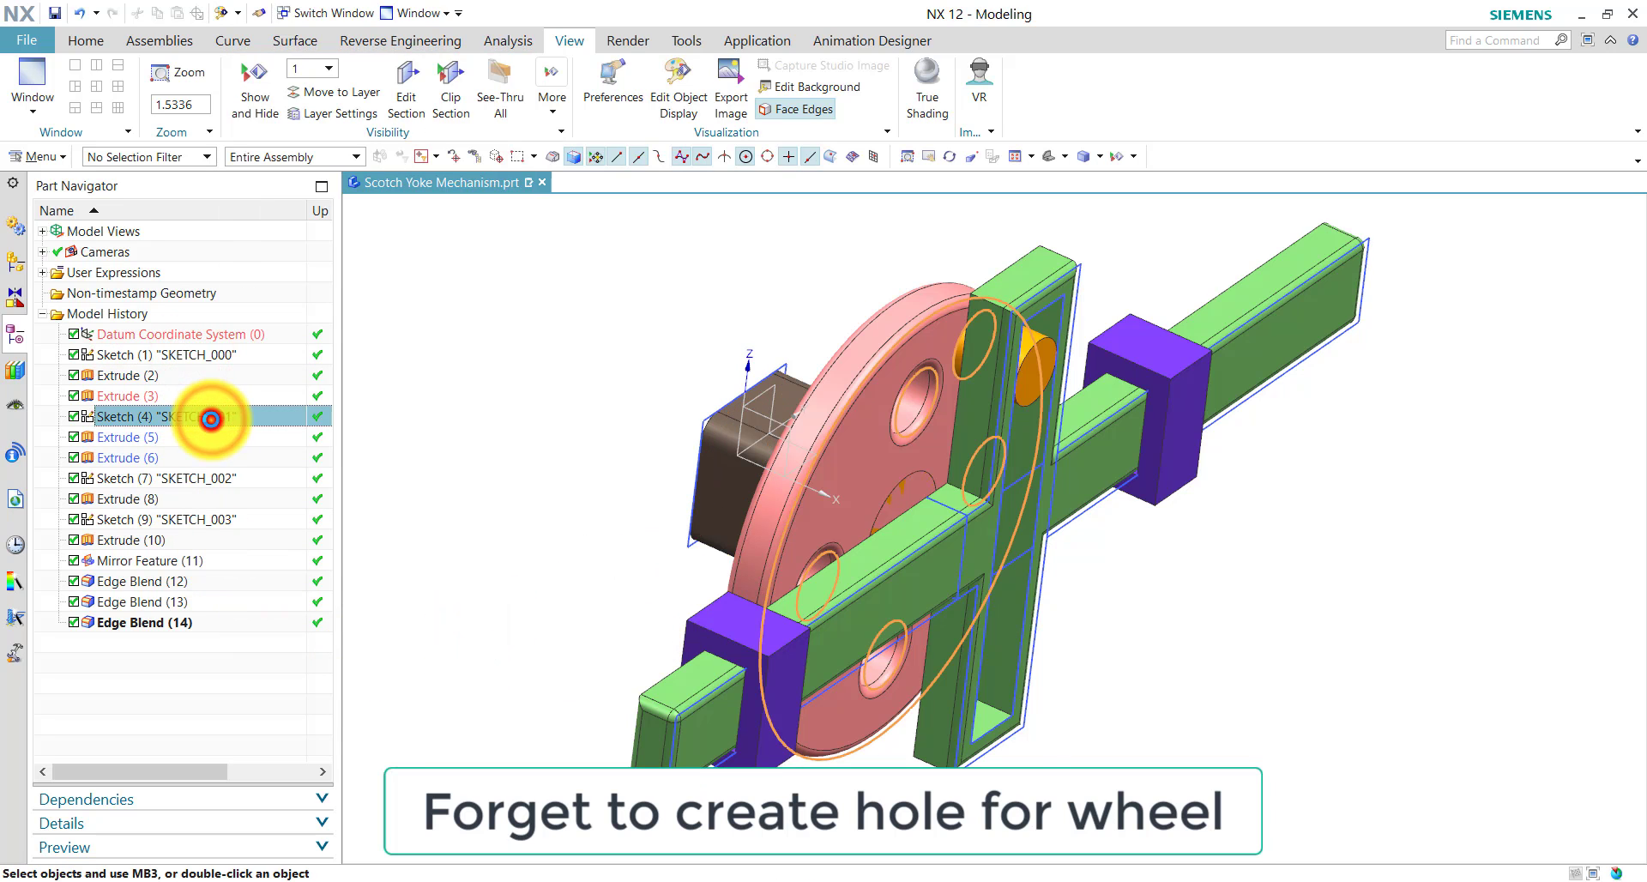
{"action": "double_click", "coordinate": [211, 419]}
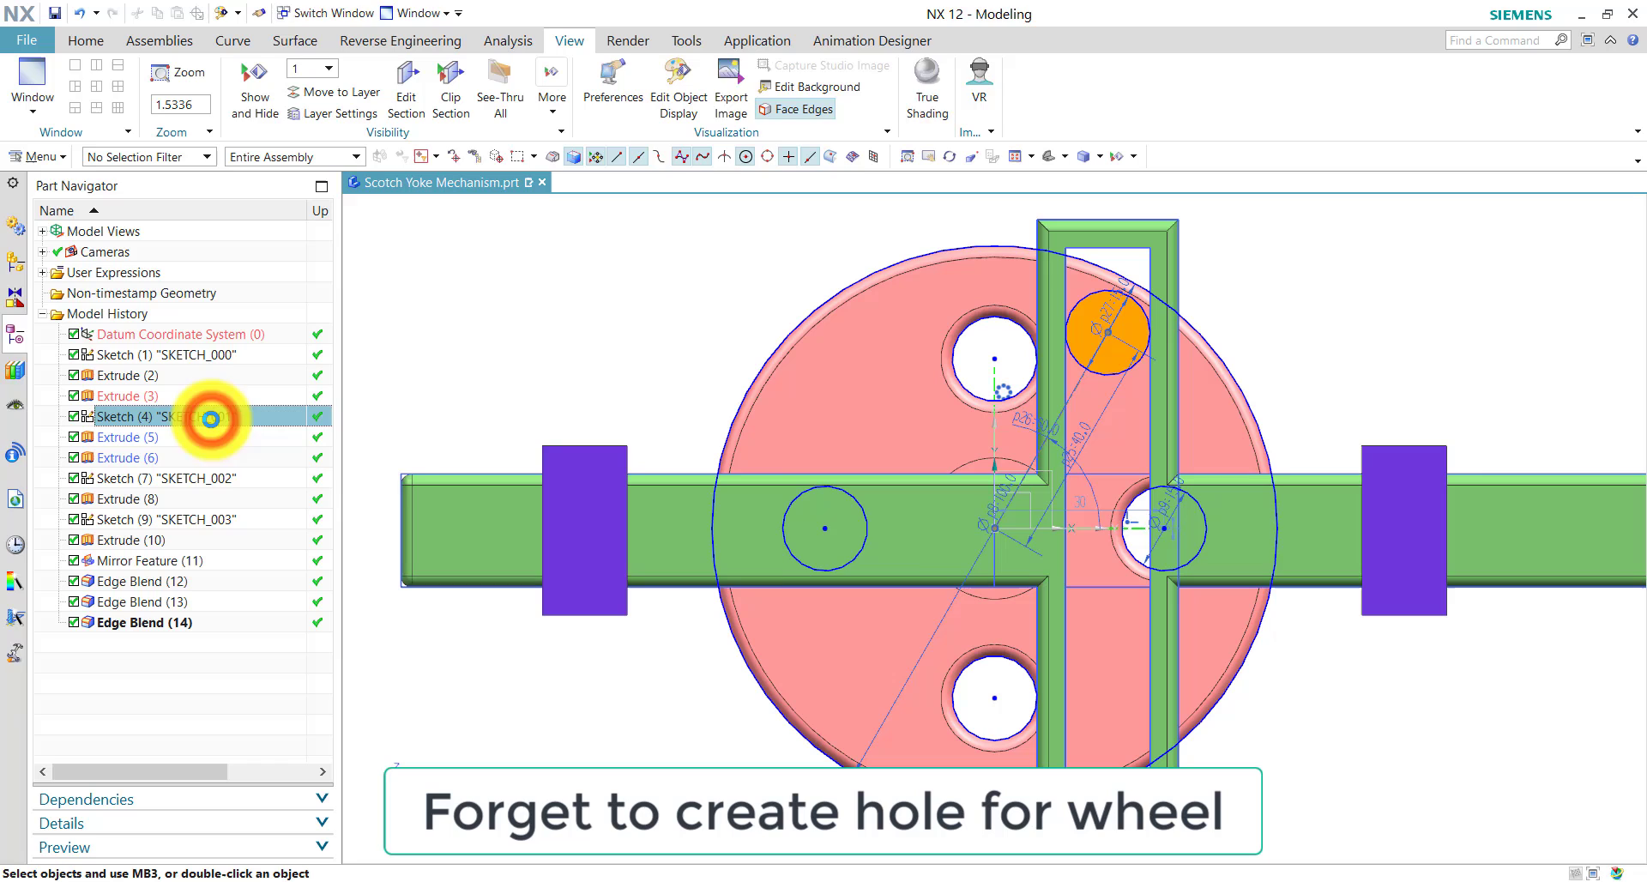
{"action": "left_click", "coordinate": [86, 43]}
{"action": "left_click", "coordinate": [207, 72]}
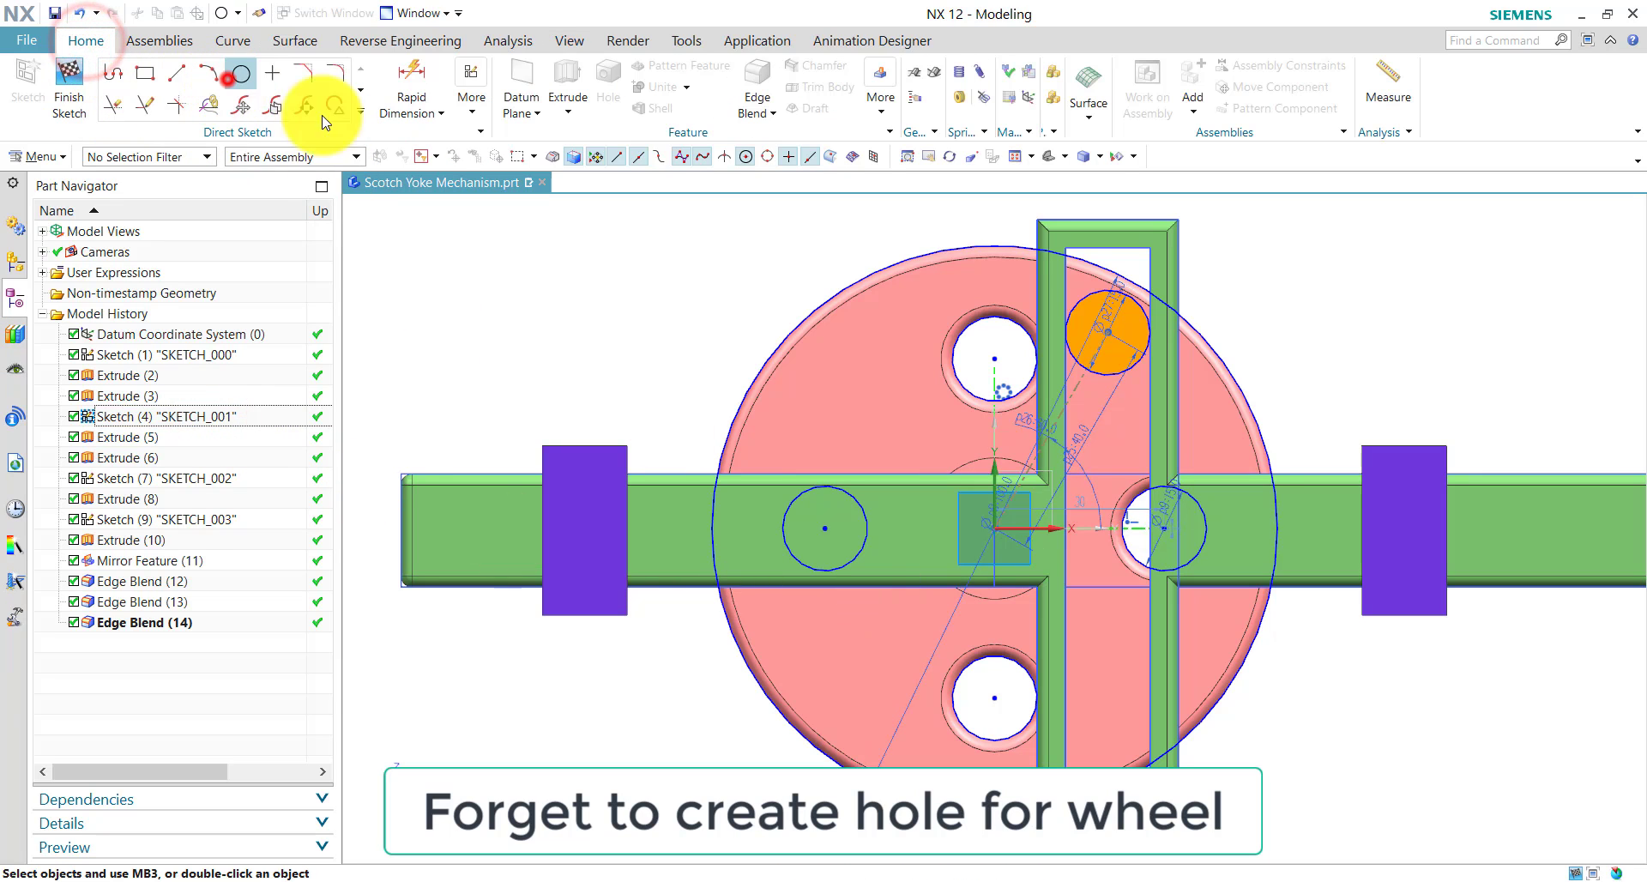
{"action": "left_click", "coordinate": [993, 529]}
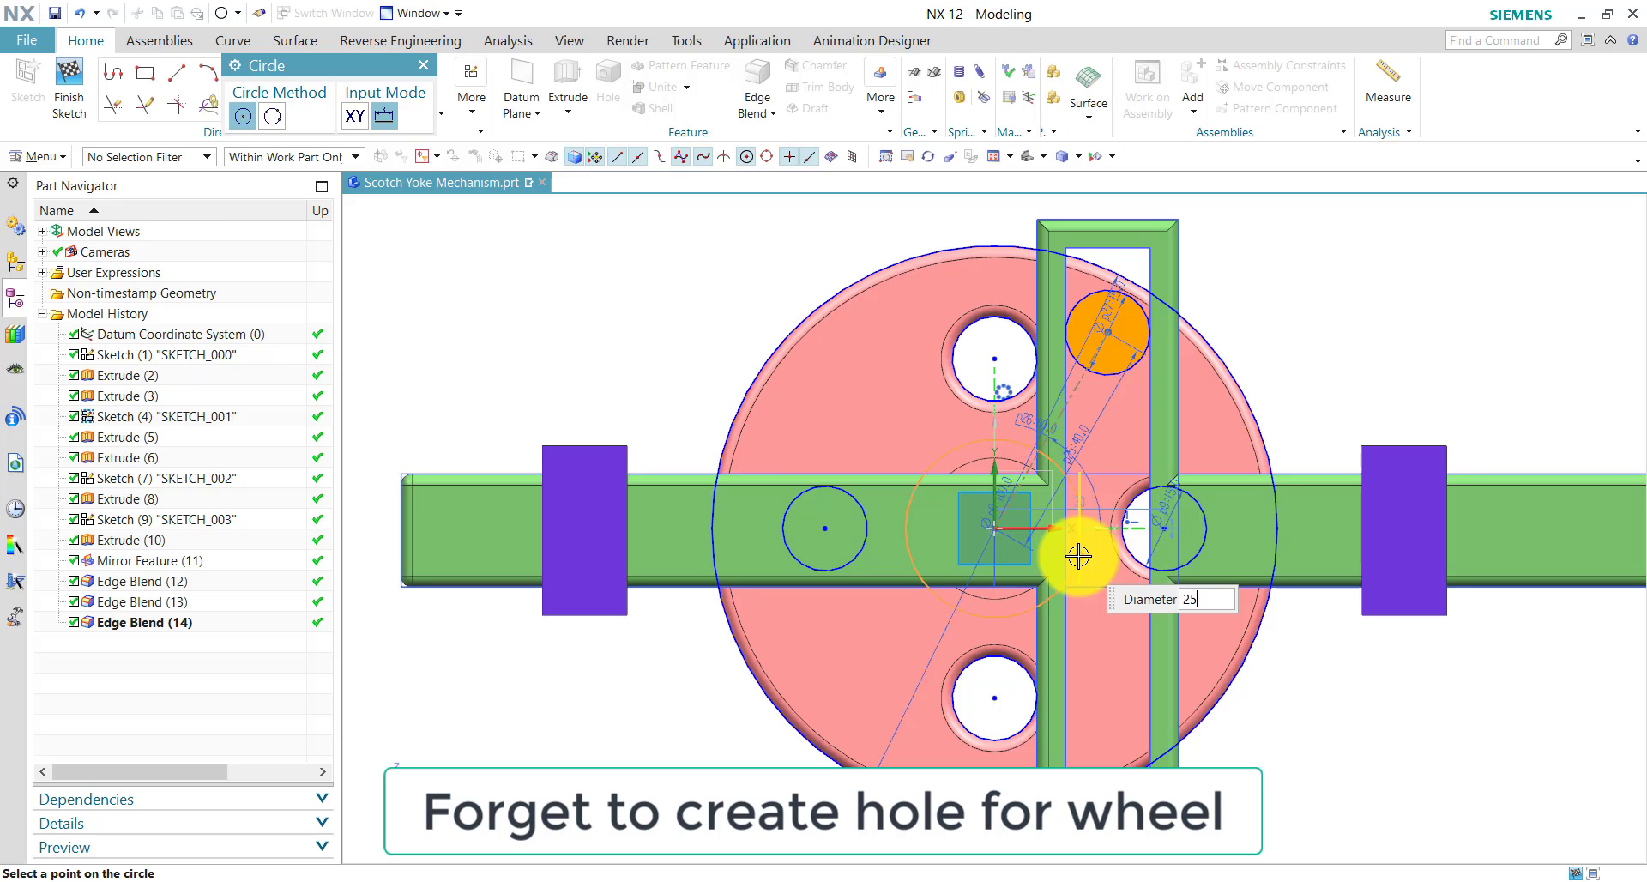
{"action": "left_click", "coordinate": [423, 65]}
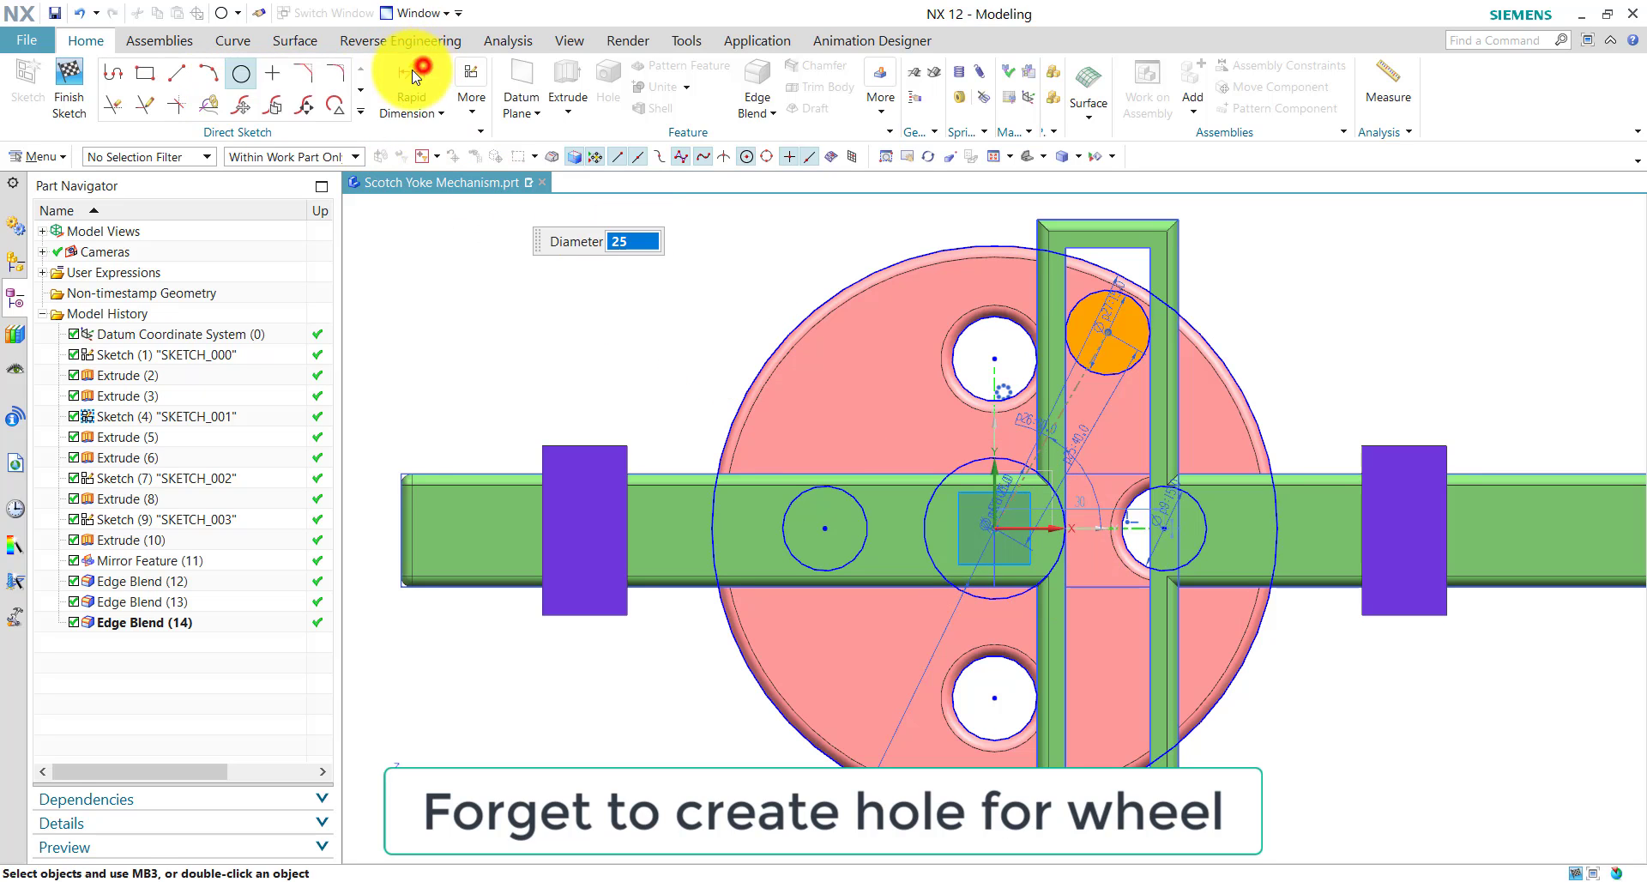
{"action": "left_click", "coordinate": [83, 112]}
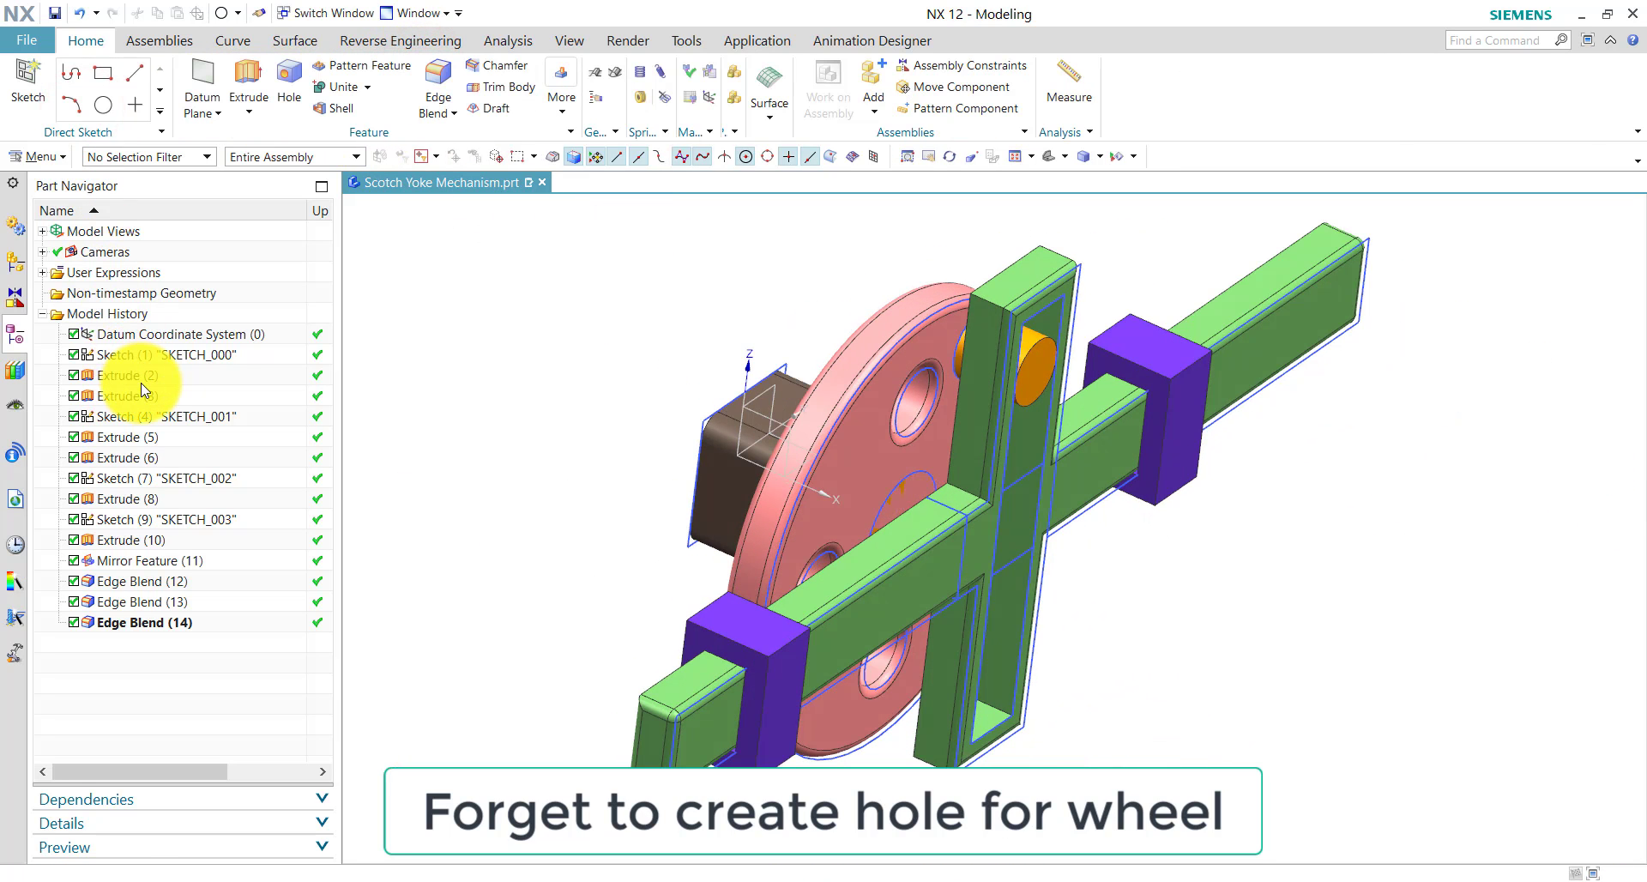
- Edit the wheel's extrusion and add the new center circle to its section to cut the shaft hole
{"action": "left_click", "coordinate": [138, 435]}
{"action": "double_click", "coordinate": [139, 439]}
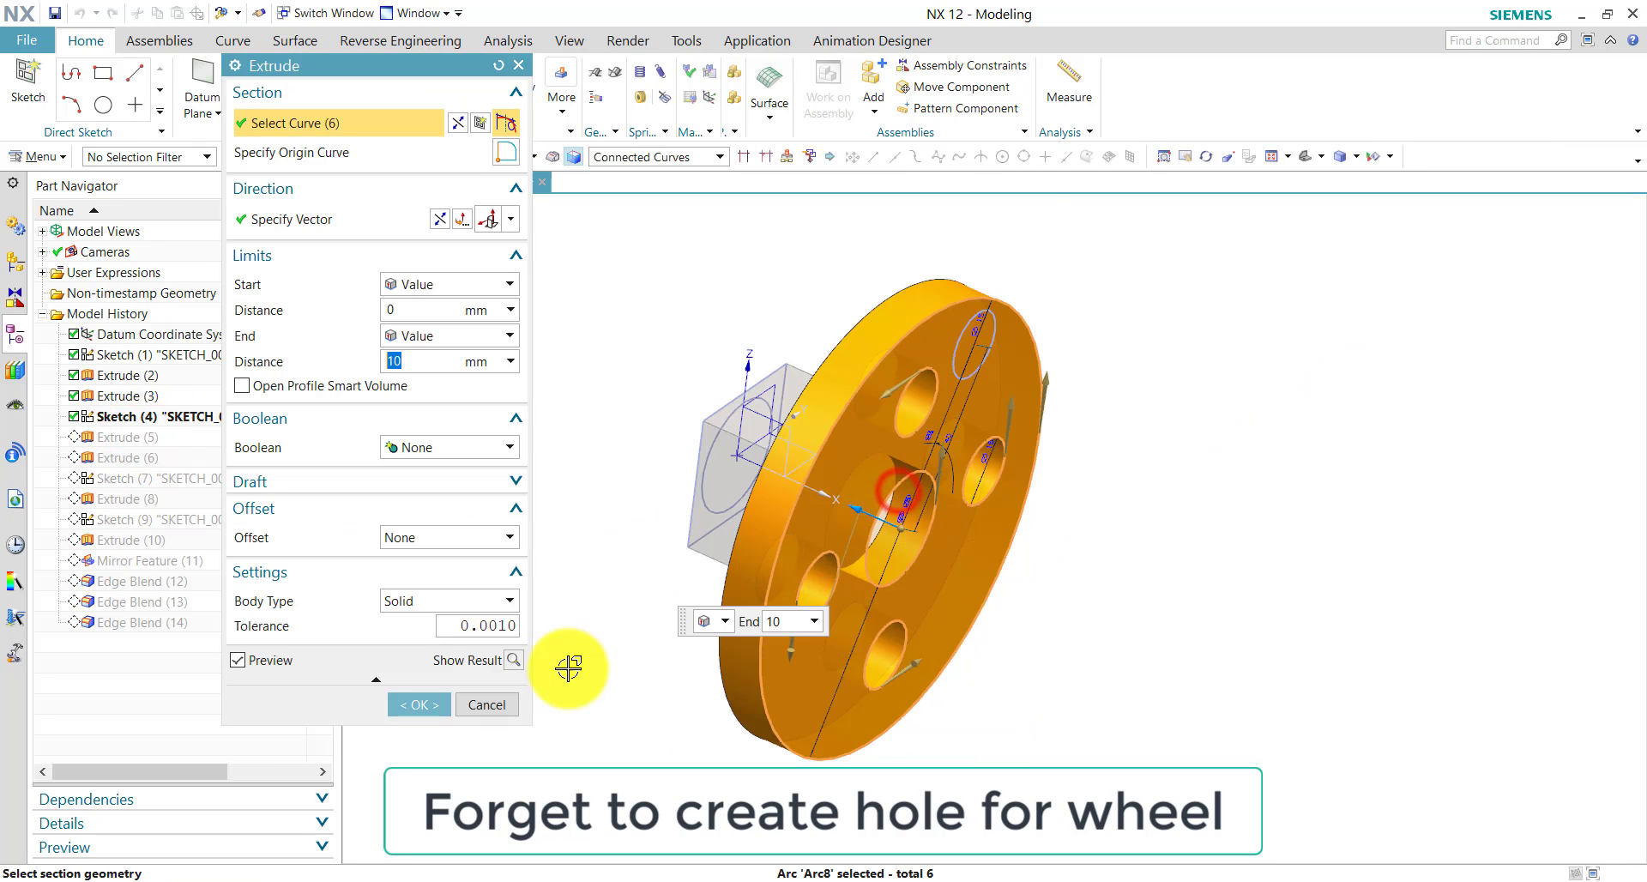
{"action": "left_click", "coordinate": [418, 703]}
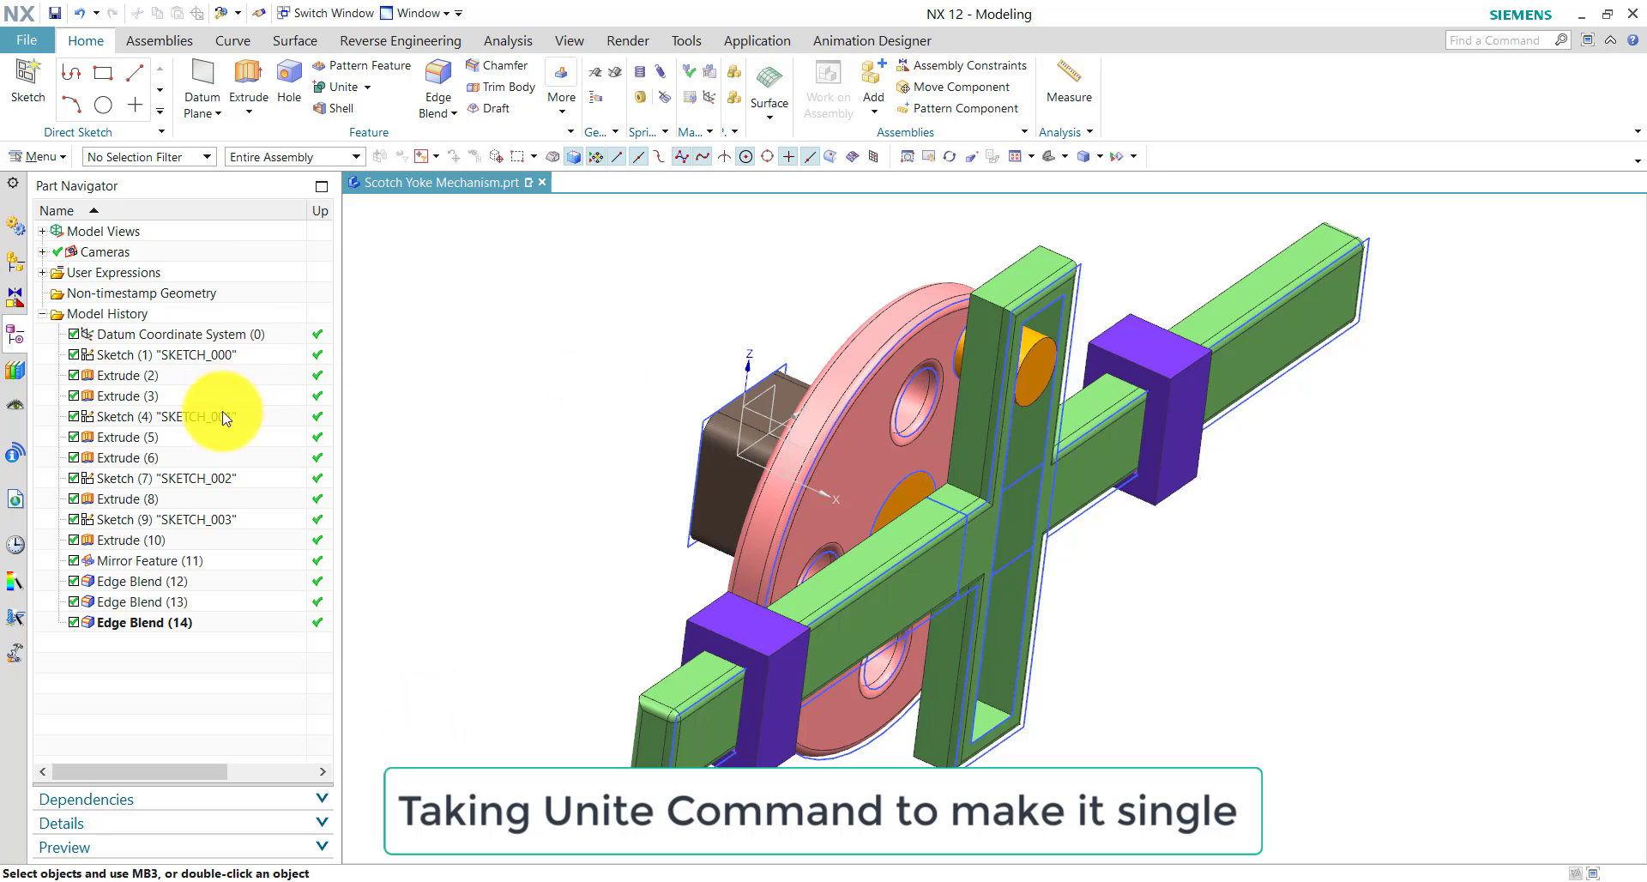
- Edit the crank pin's extrusion and set its Boolean to Unite with the wheel body
{"action": "left_click", "coordinate": [147, 463]}
{"action": "double_click", "coordinate": [148, 465]}
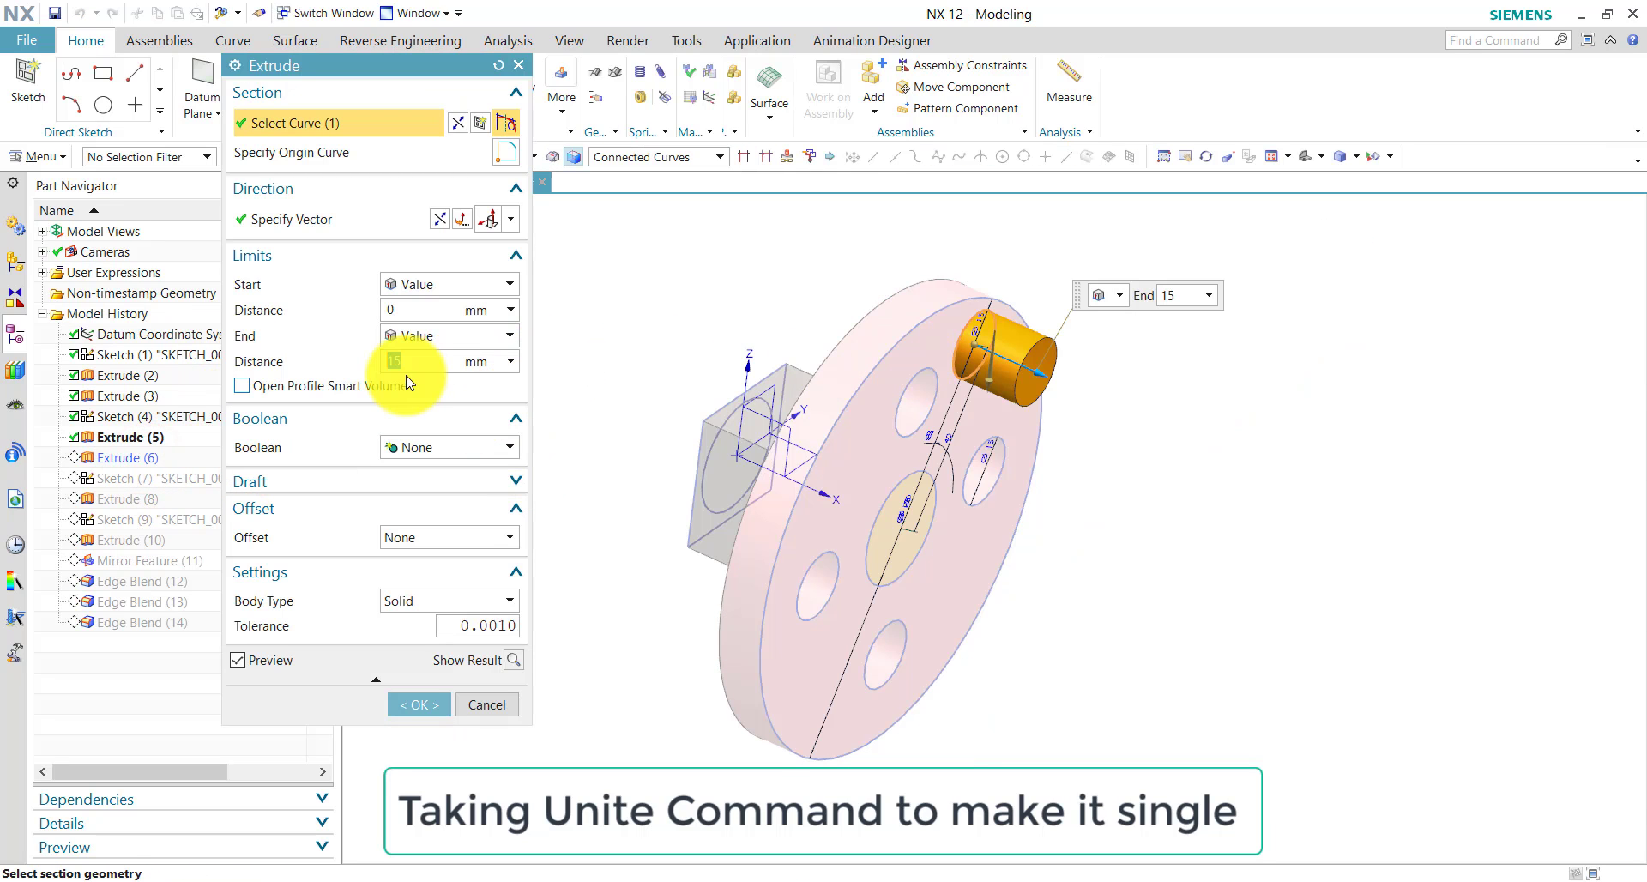
{"action": "left_click", "coordinate": [418, 448]}
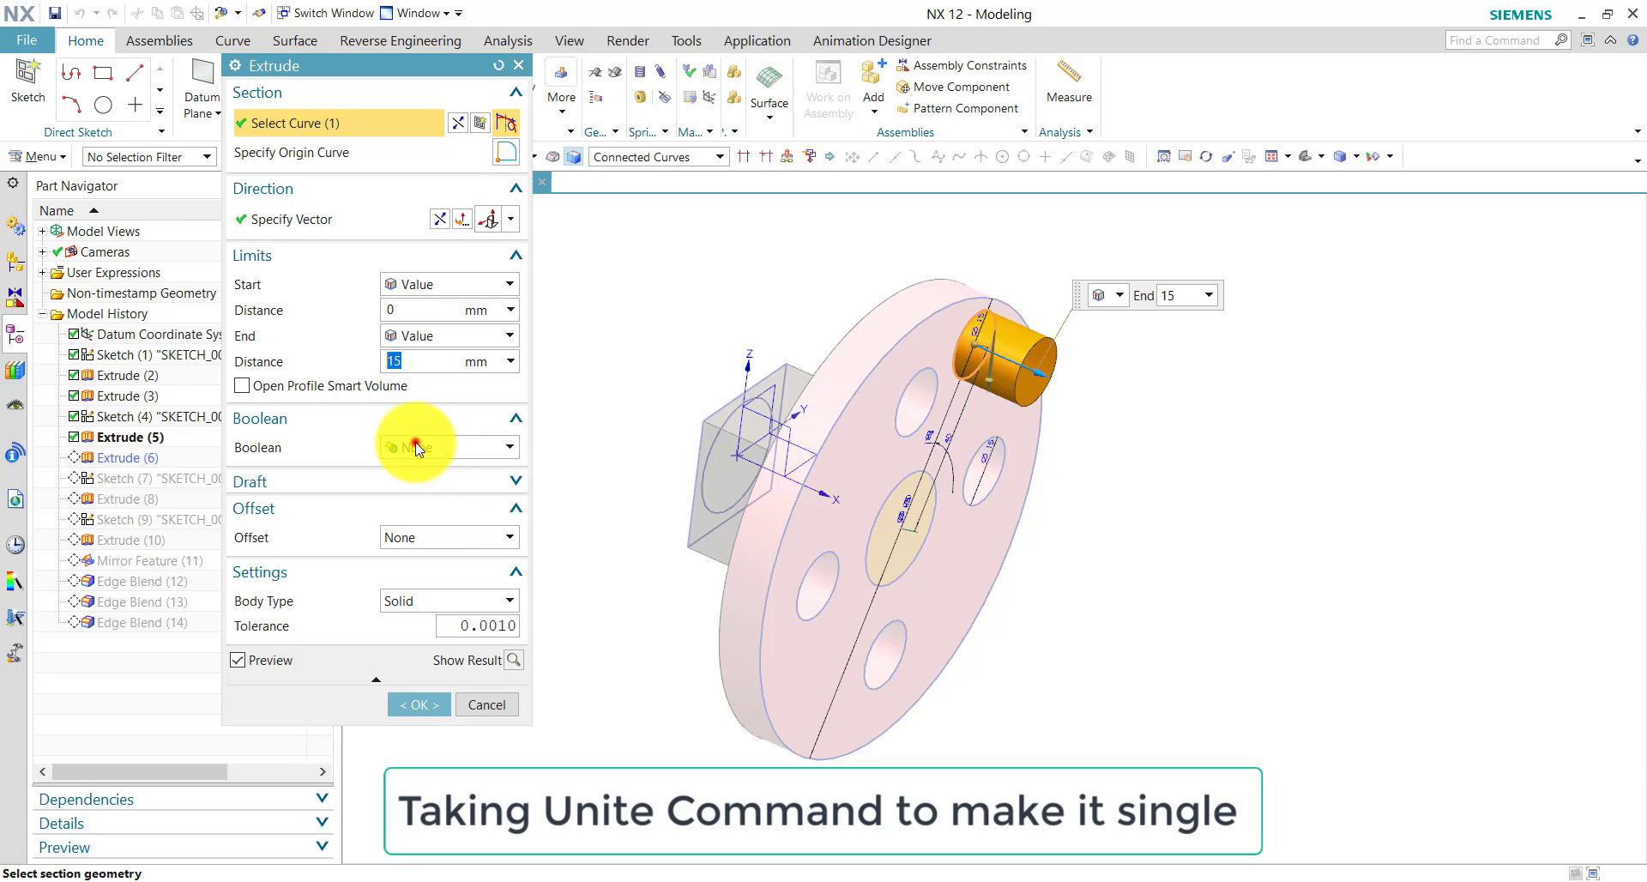
{"action": "left_click", "coordinate": [422, 486]}
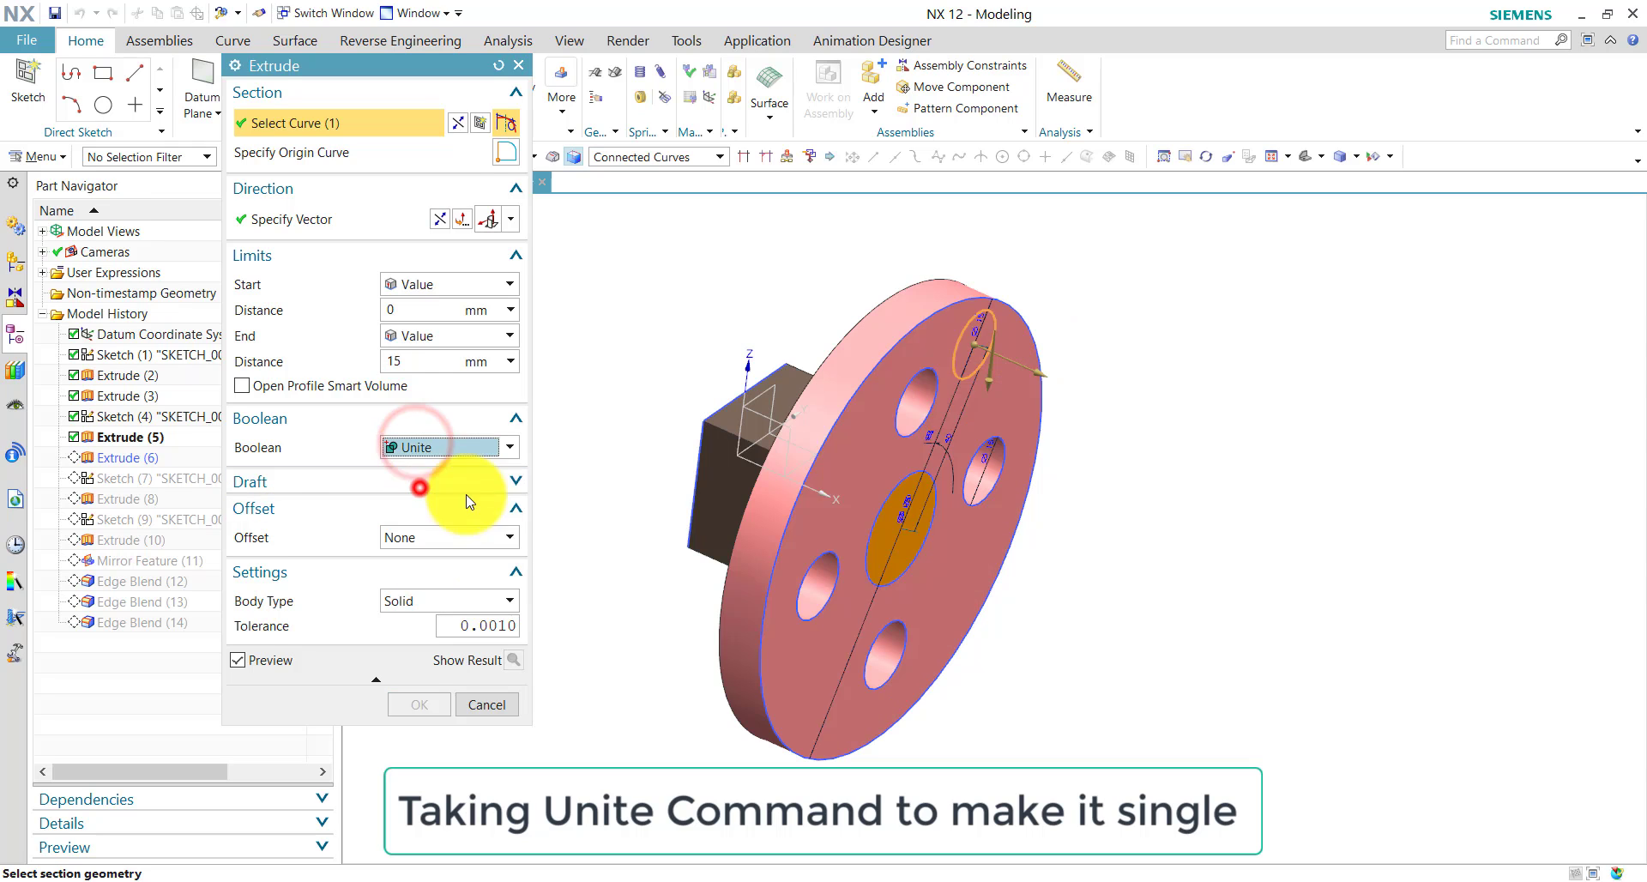
{"action": "left_click", "coordinate": [866, 420]}
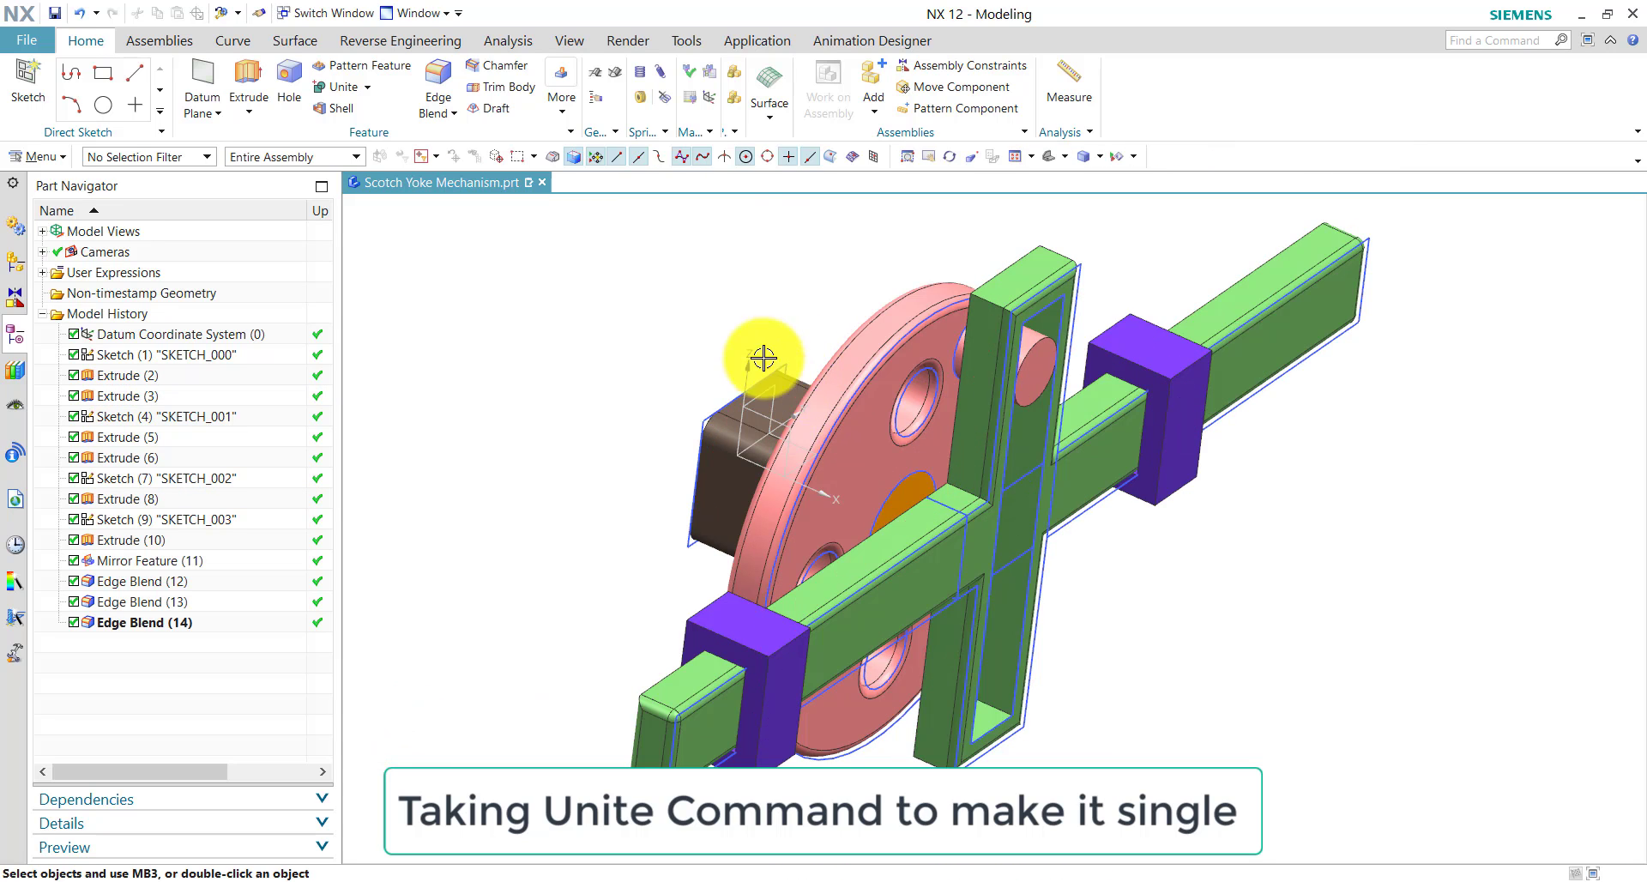
- Edit the shaft's 40 mm extrusion and set its Boolean to Unite with the support block
{"action": "middle_click_drag", "start_coordinate": [672, 345], "coordinate": [716, 362]}
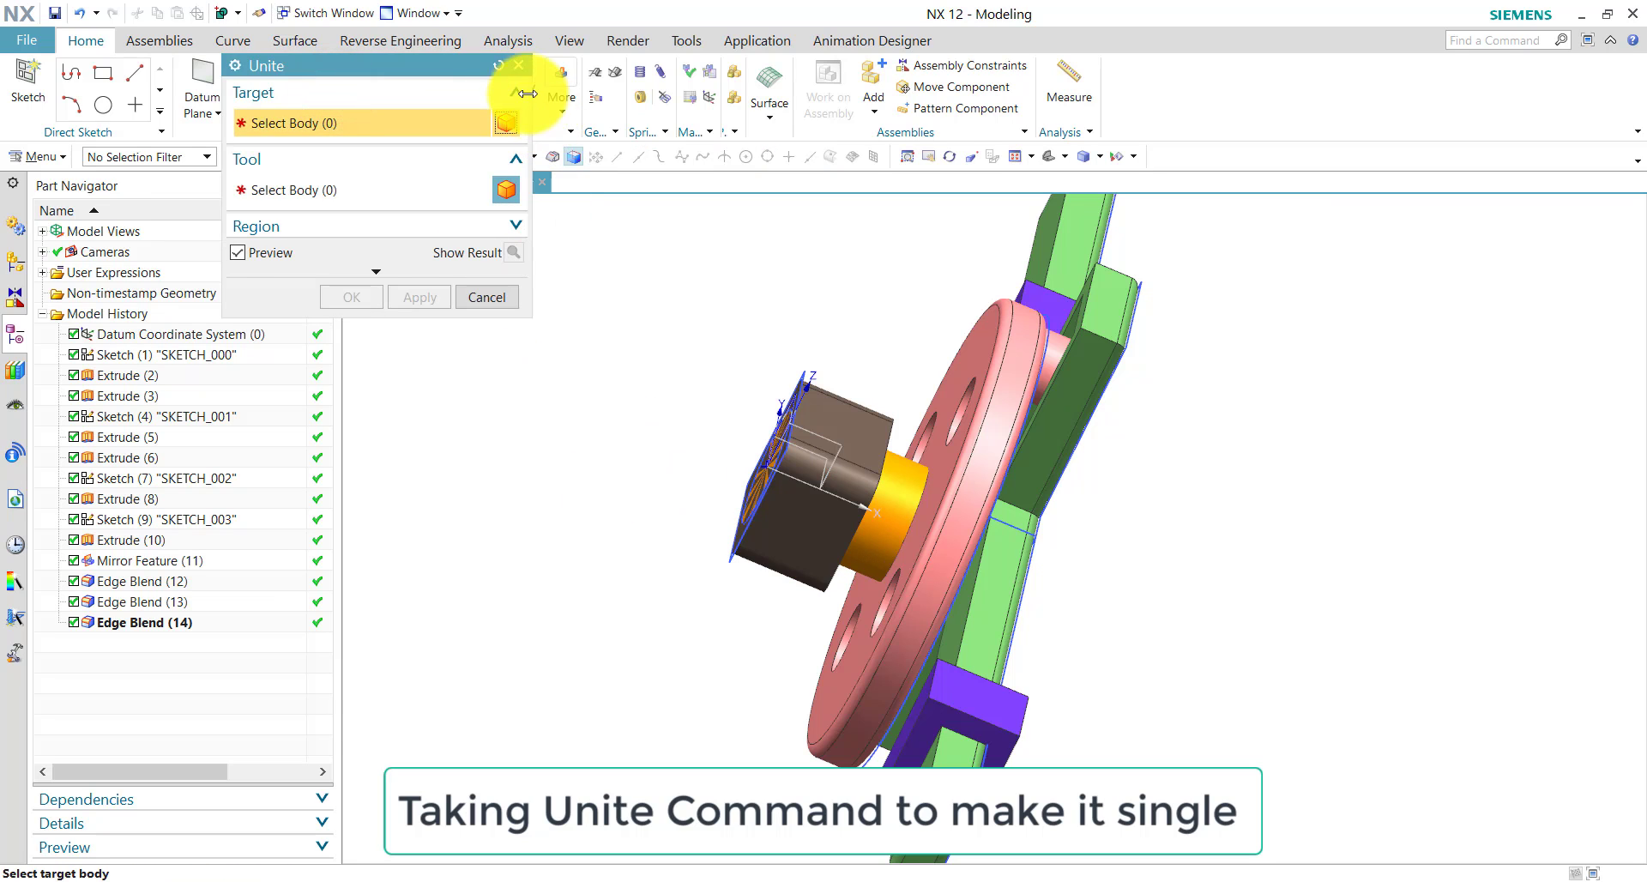
{"action": "left_click", "coordinate": [518, 66]}
{"action": "left_click", "coordinate": [144, 395]}
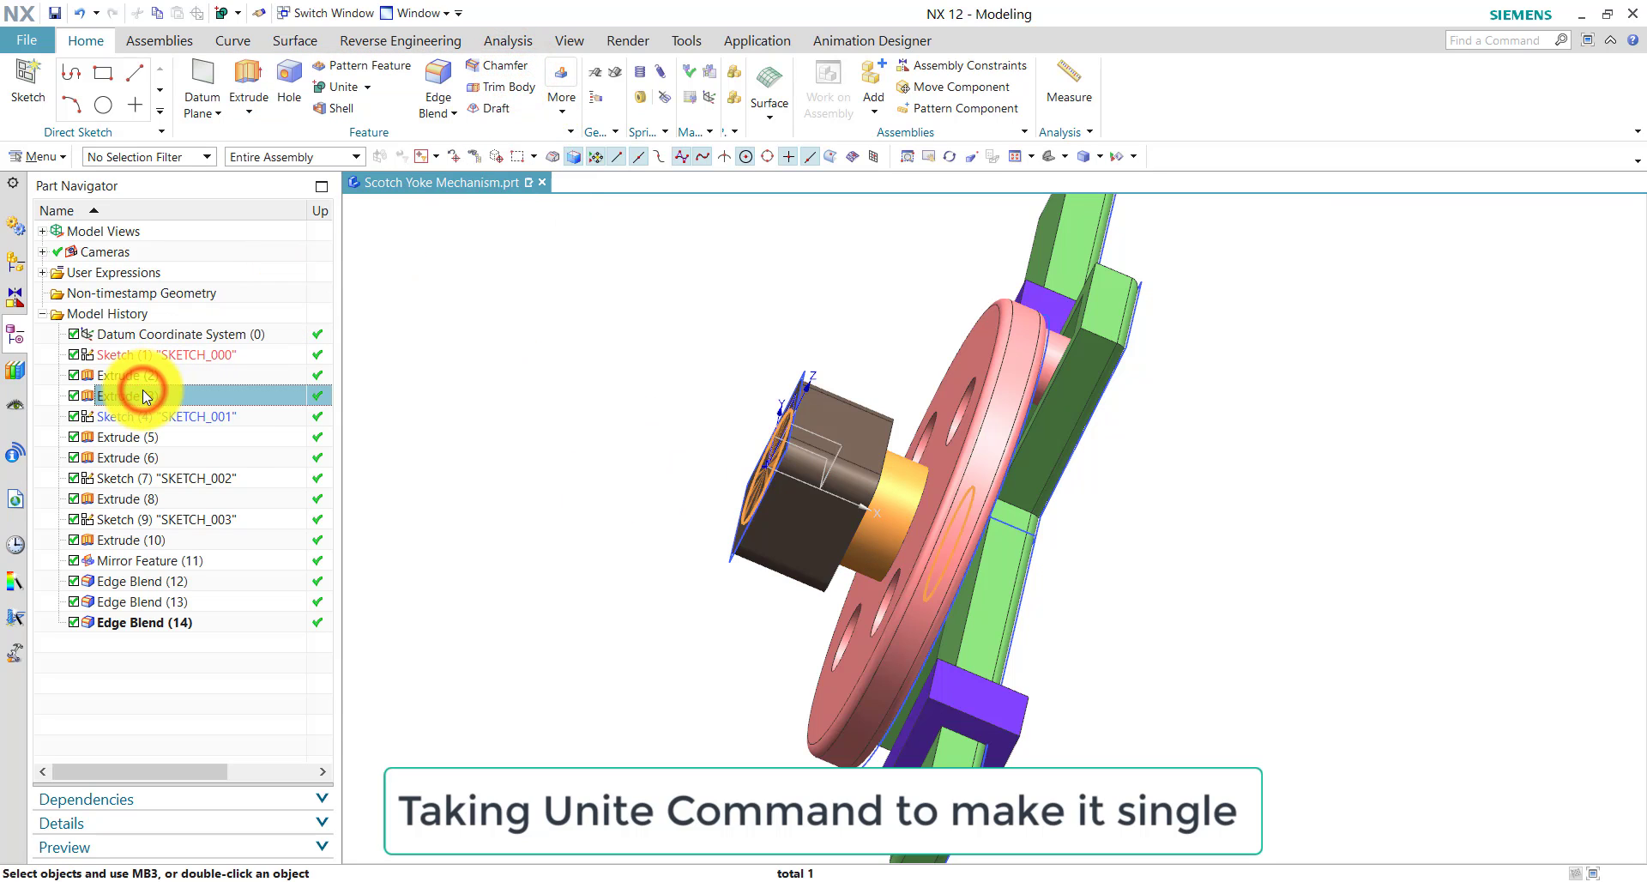
{"action": "double_click", "coordinate": [143, 390]}
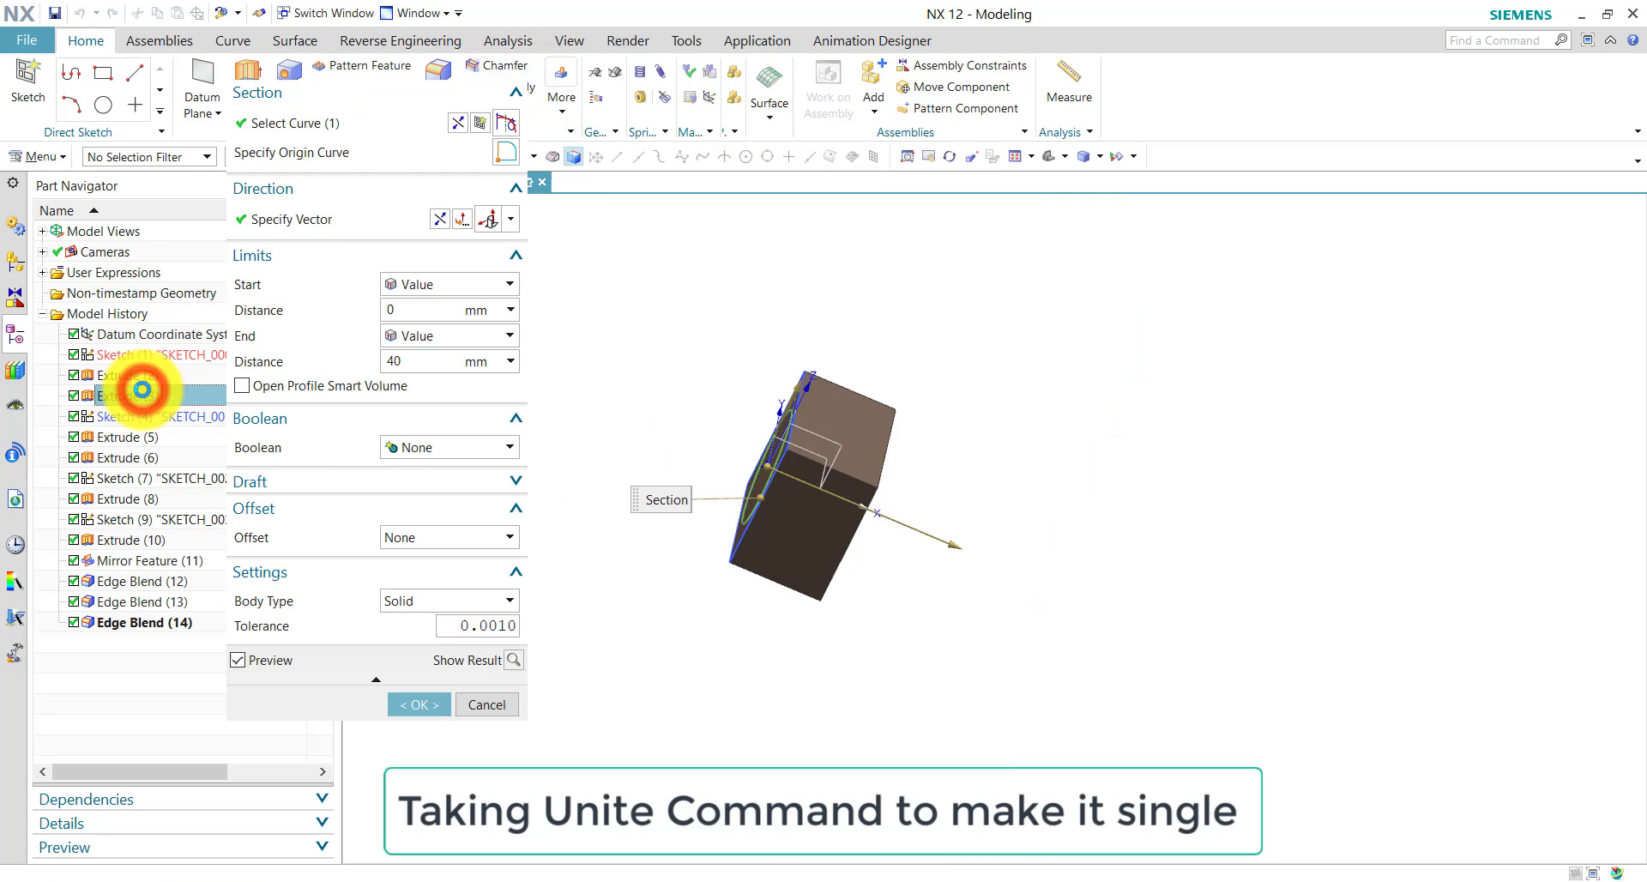
{"action": "left_click", "coordinate": [428, 448]}
{"action": "left_click", "coordinate": [429, 488]}
{"action": "left_click", "coordinate": [872, 429]}
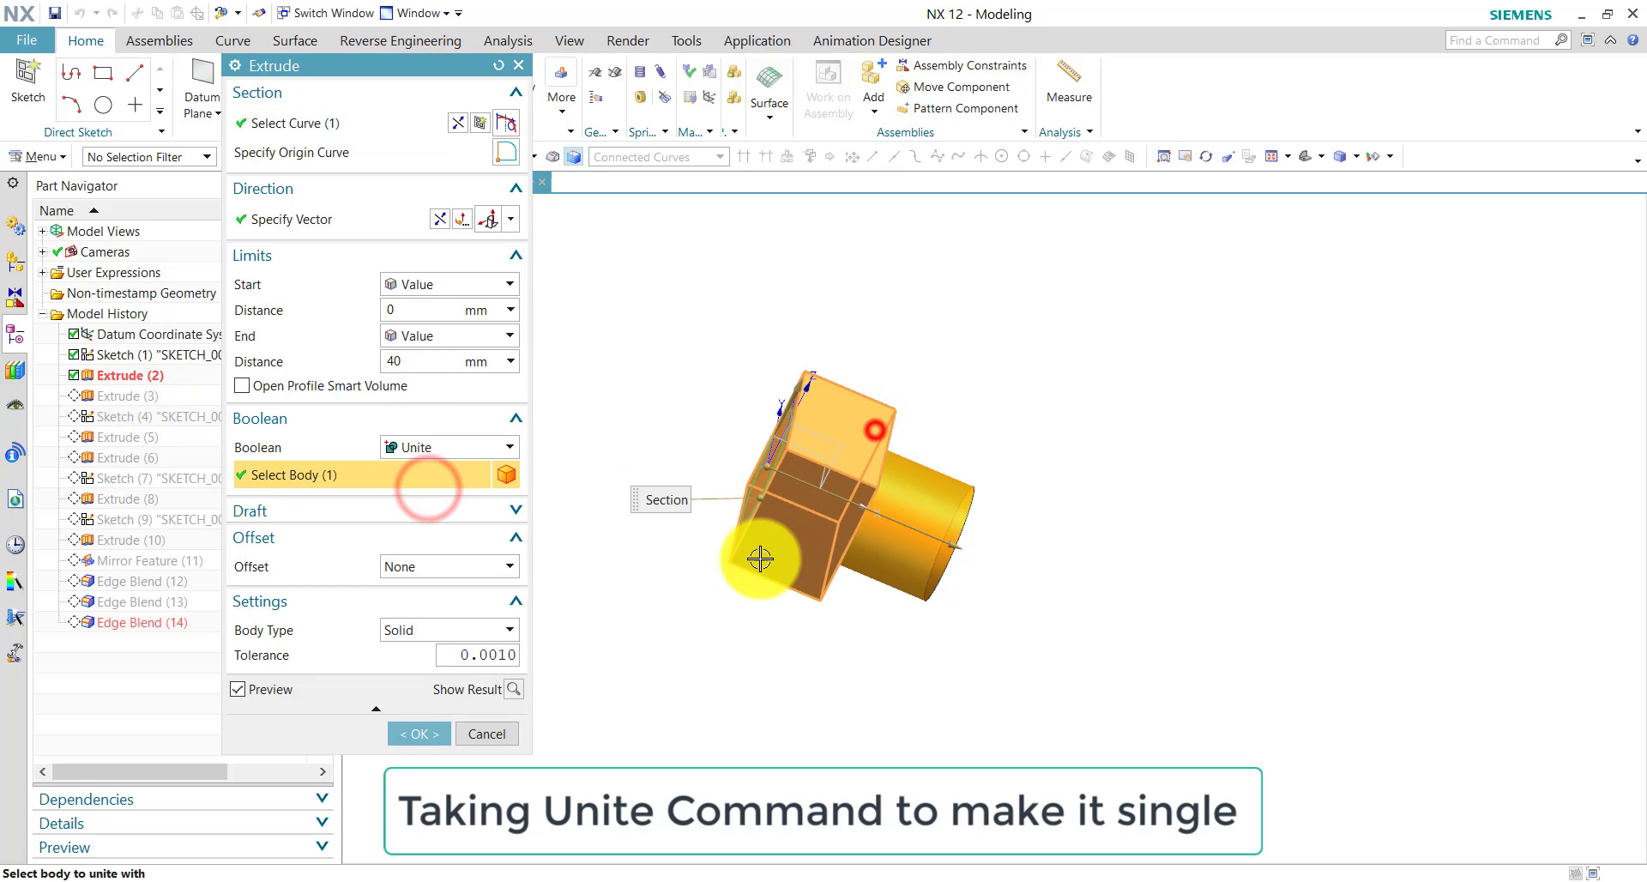
{"action": "left_click", "coordinate": [419, 731]}
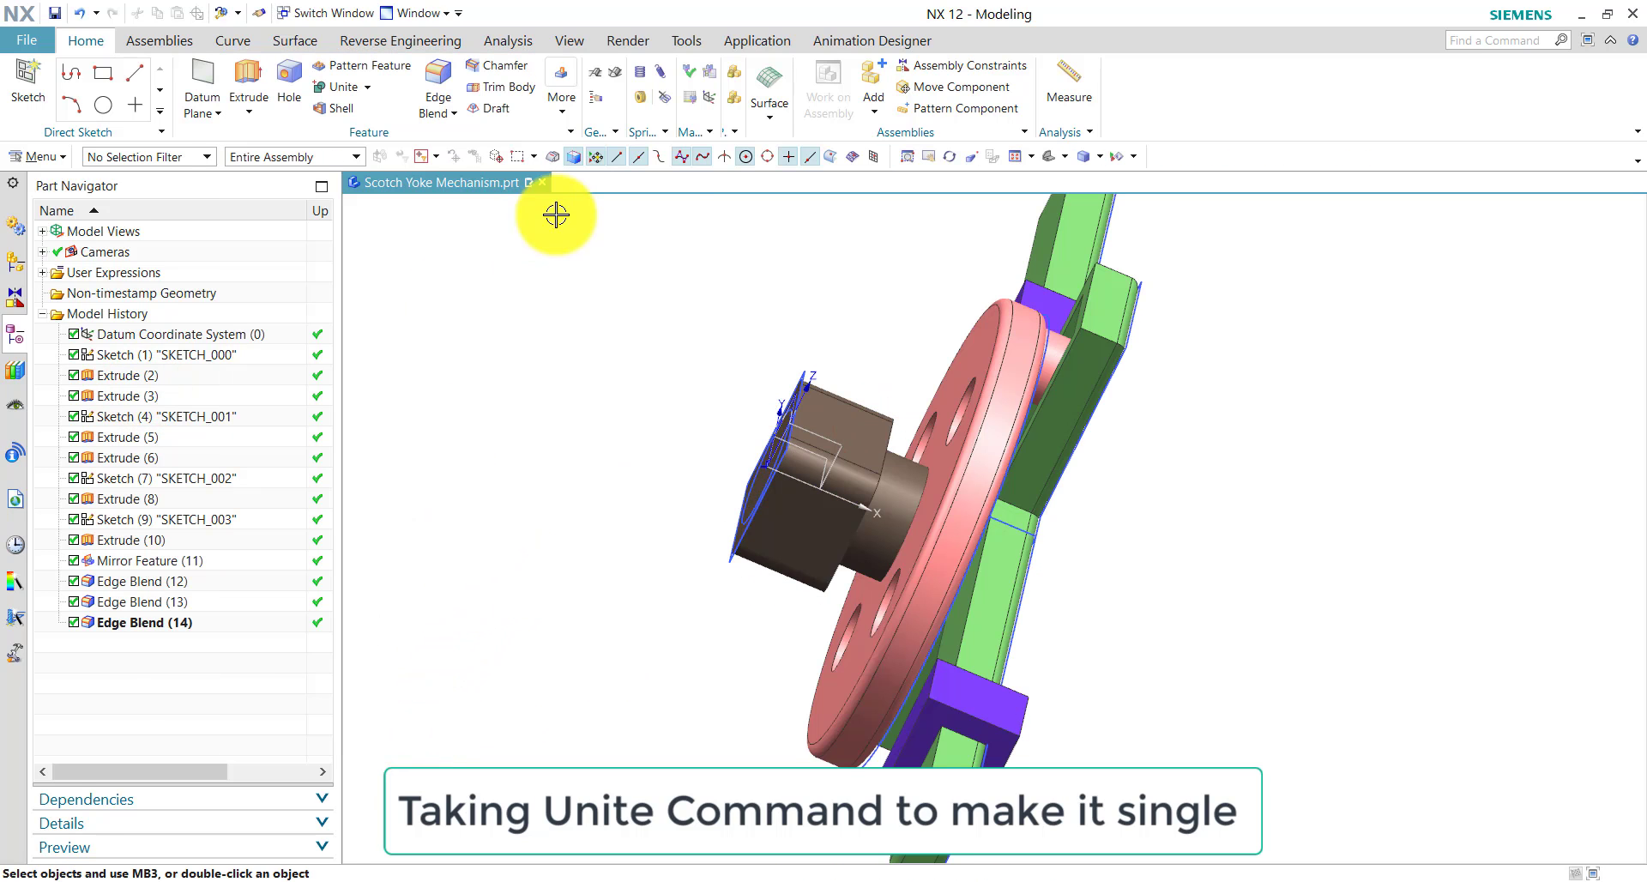
- Hide all datums and sketches so that only the solid bodies are displayed
{"action": "left_click", "coordinate": [1051, 157]}
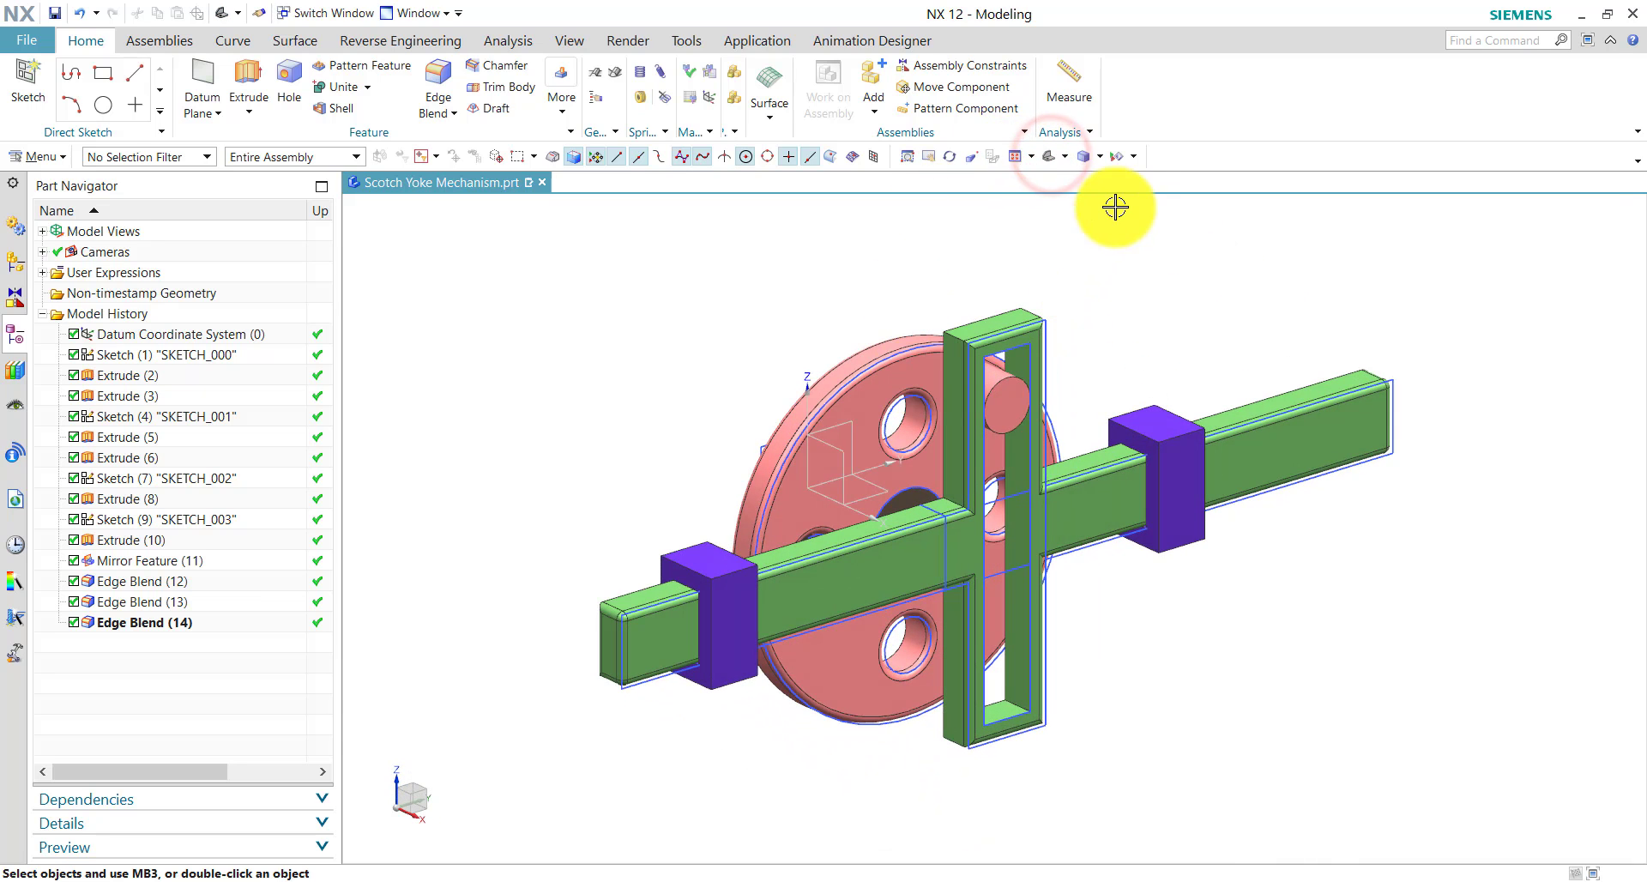
{"action": "left_click", "coordinate": [1112, 155]}
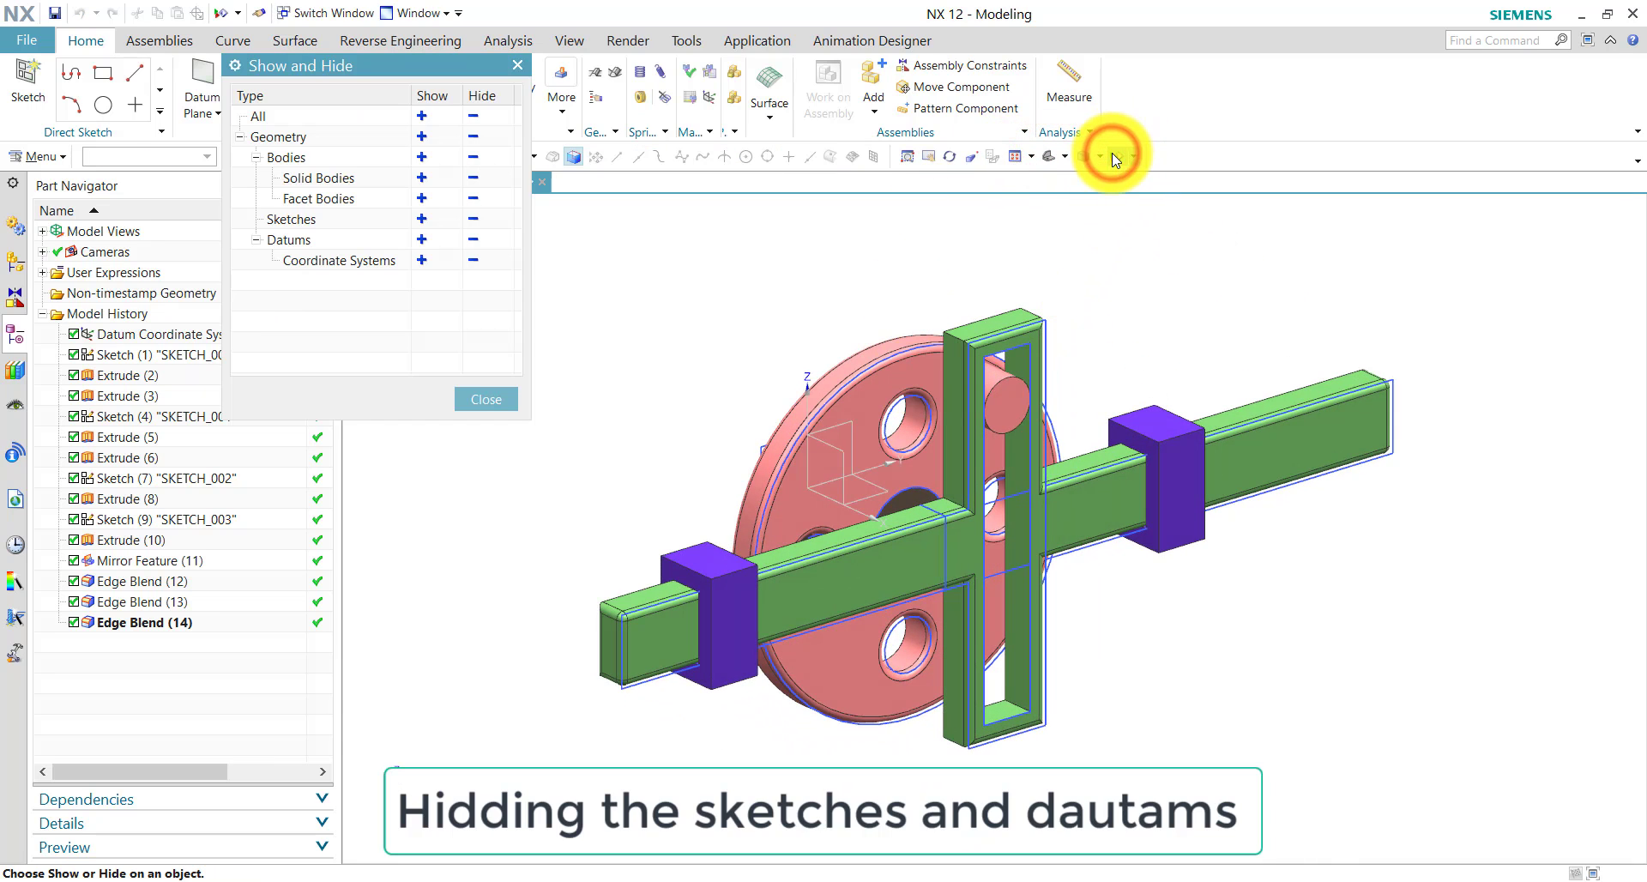
{"action": "left_click", "coordinate": [474, 241]}
{"action": "left_click", "coordinate": [474, 222]}
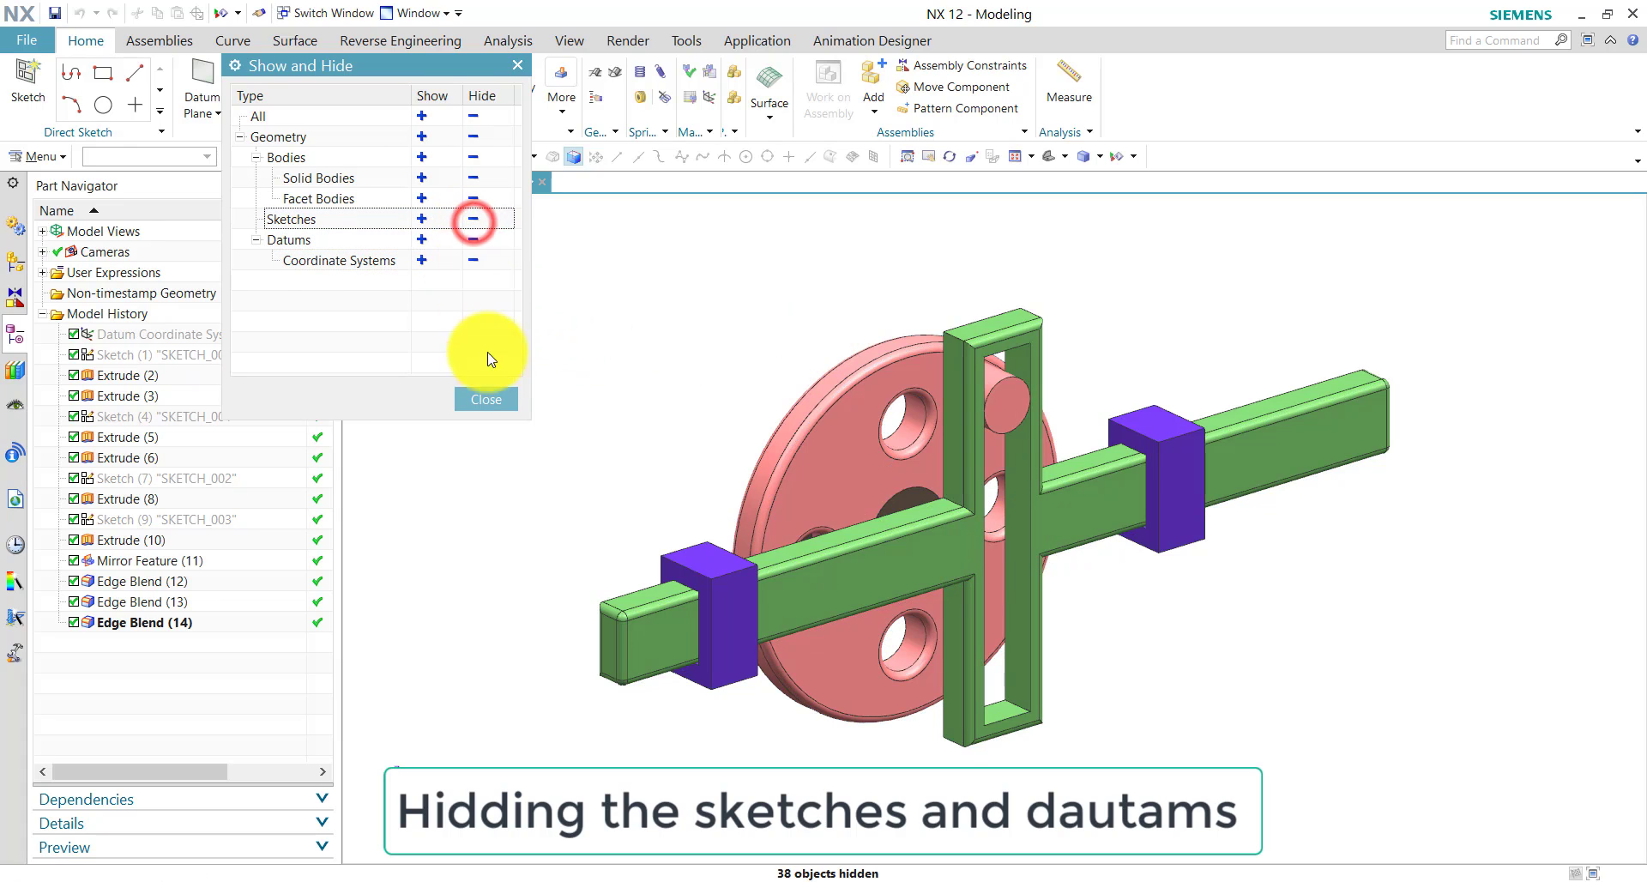
{"action": "left_click", "coordinate": [488, 401]}
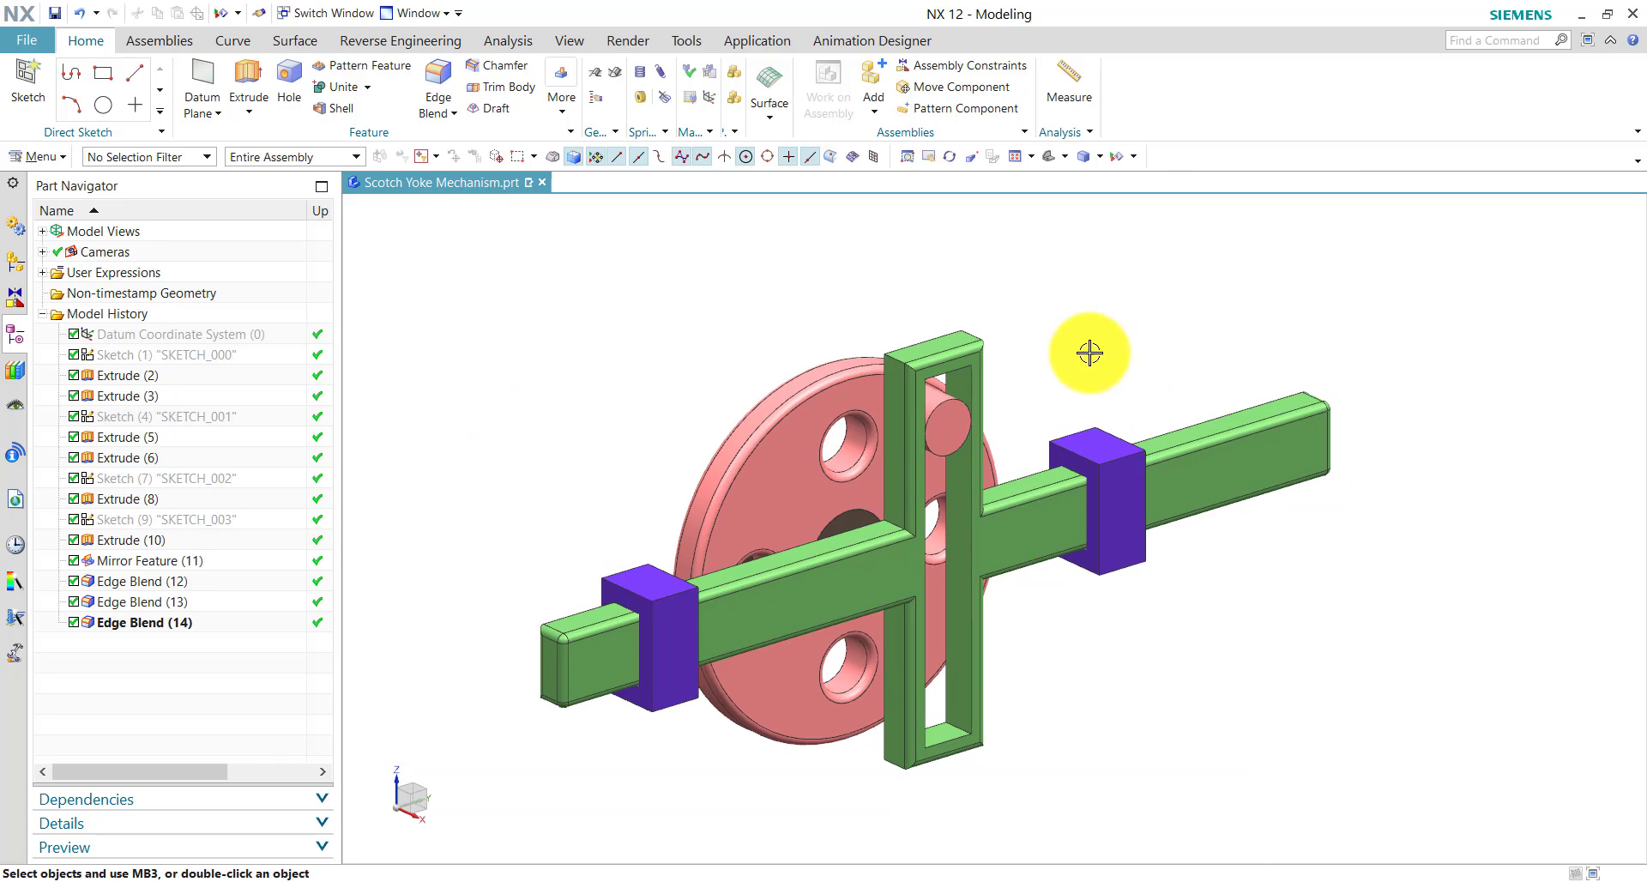
- Switch to the Motion application and create a Simcenter Motion simulation named Scotch Yoke Mechanism_motion1.sim
{"action": "left_click", "coordinate": [789, 43]}
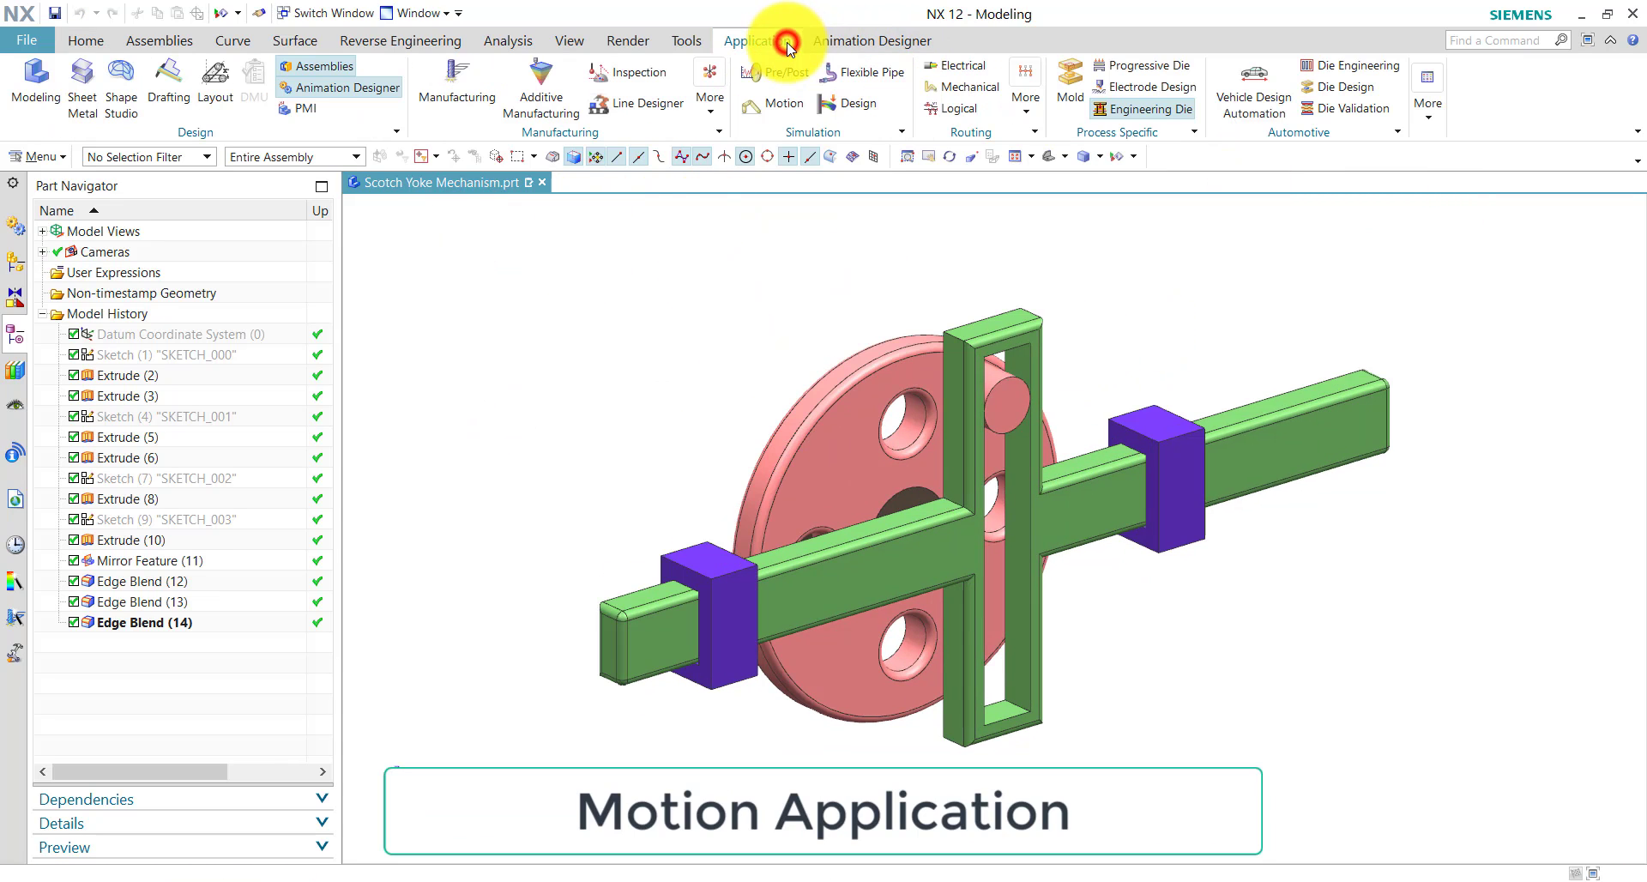
{"action": "left_click", "coordinate": [762, 104]}
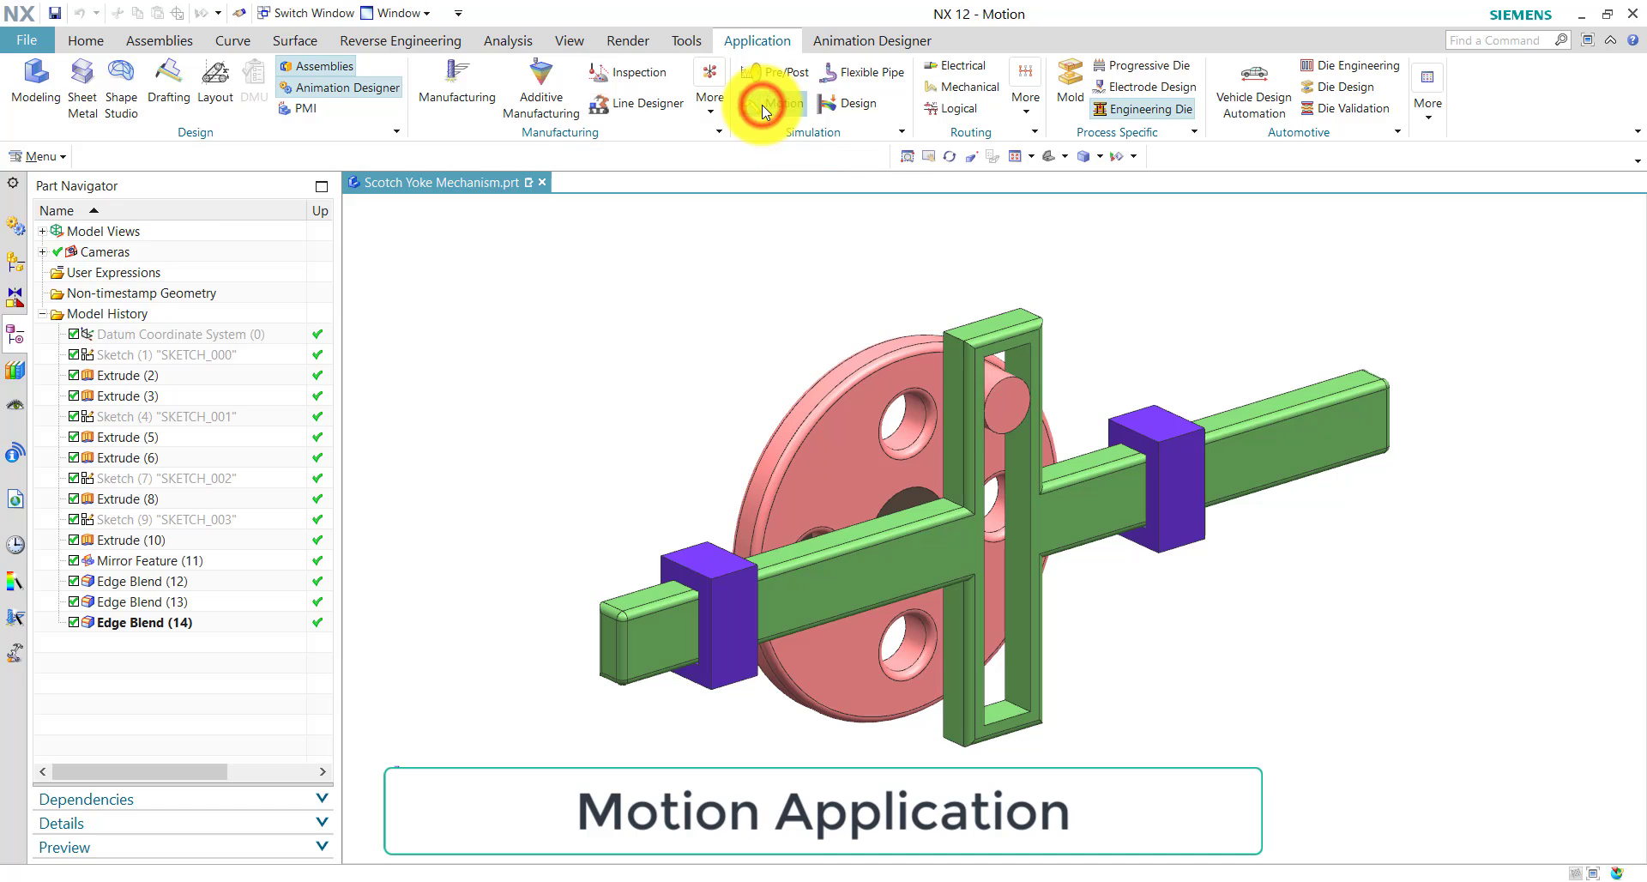
{"action": "left_click", "coordinate": [41, 83]}
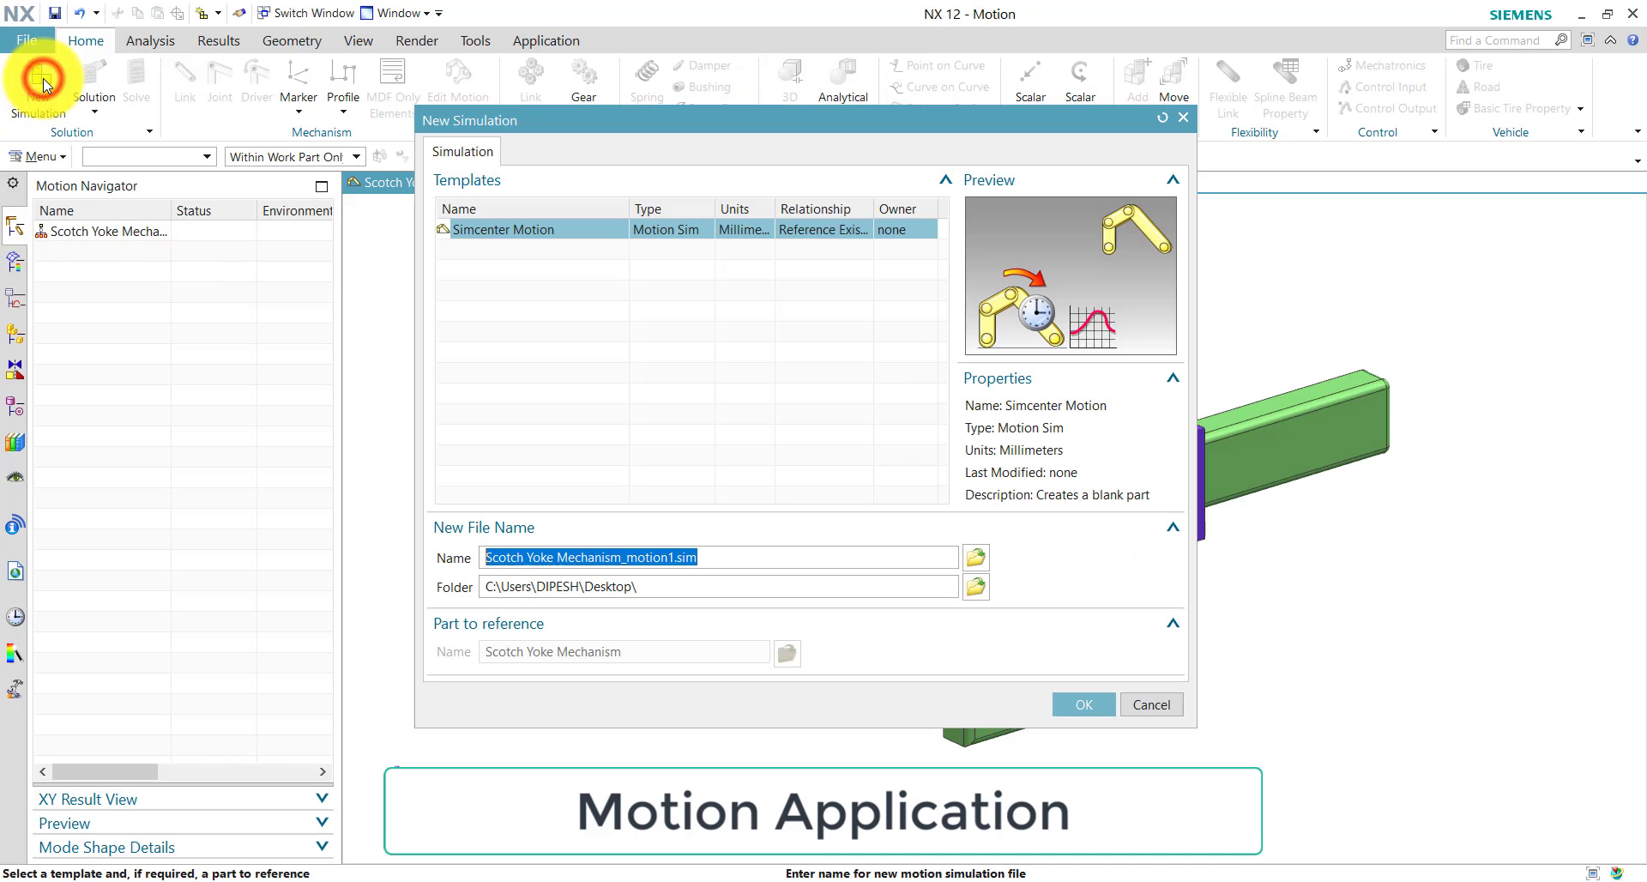
{"action": "left_click", "coordinate": [1083, 703]}
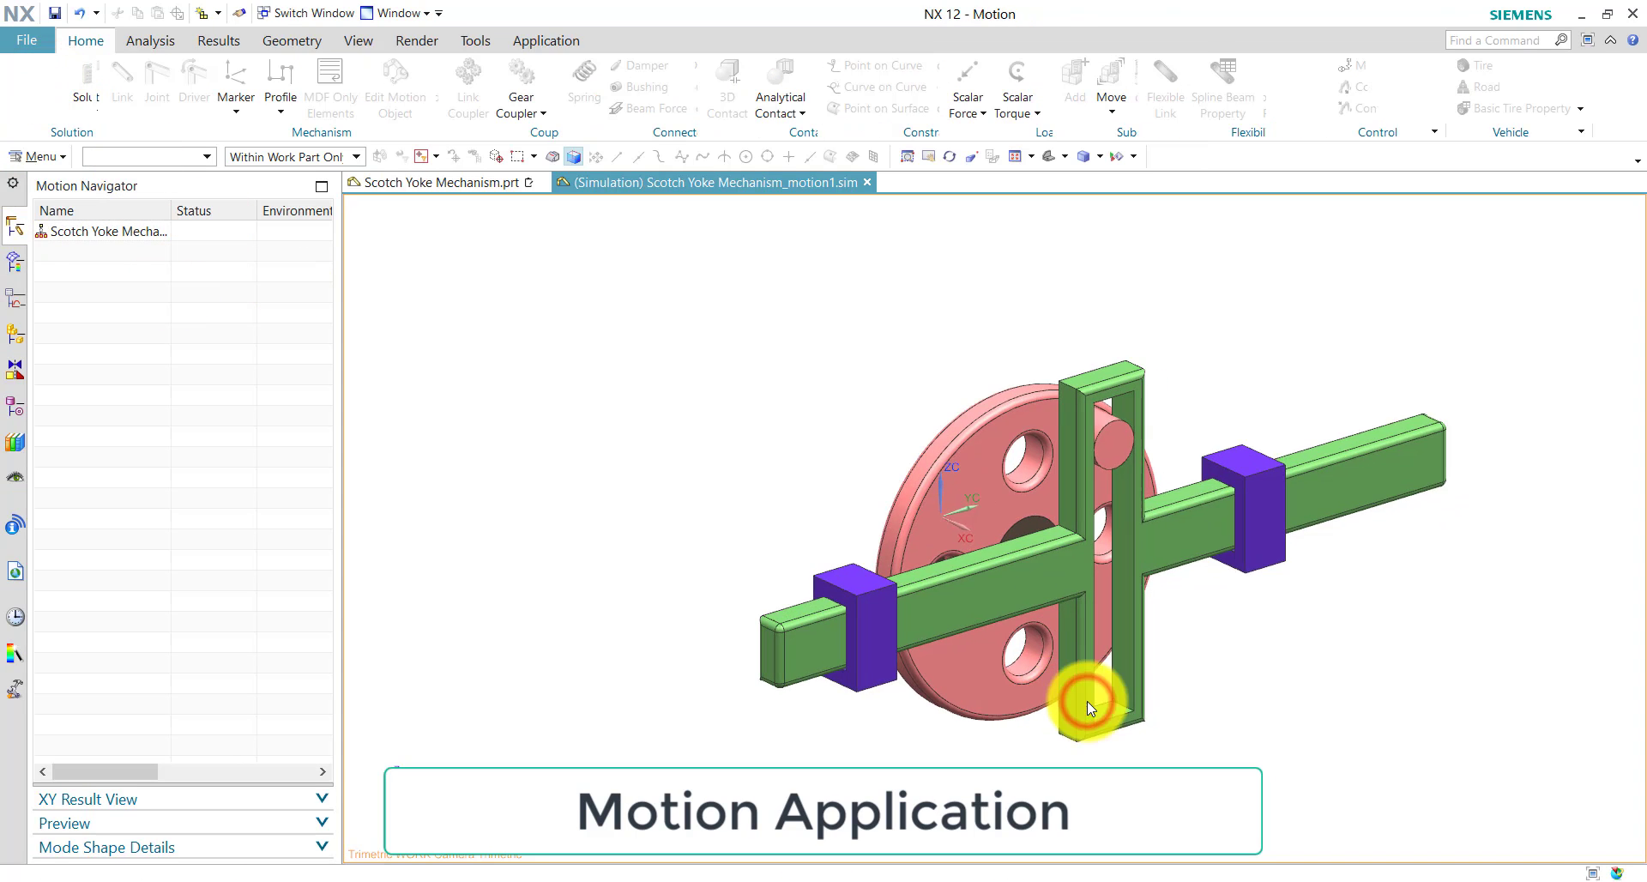
- Create a motion link from the dark support block, fixed without a joint
{"action": "left_click", "coordinate": [397, 437]}
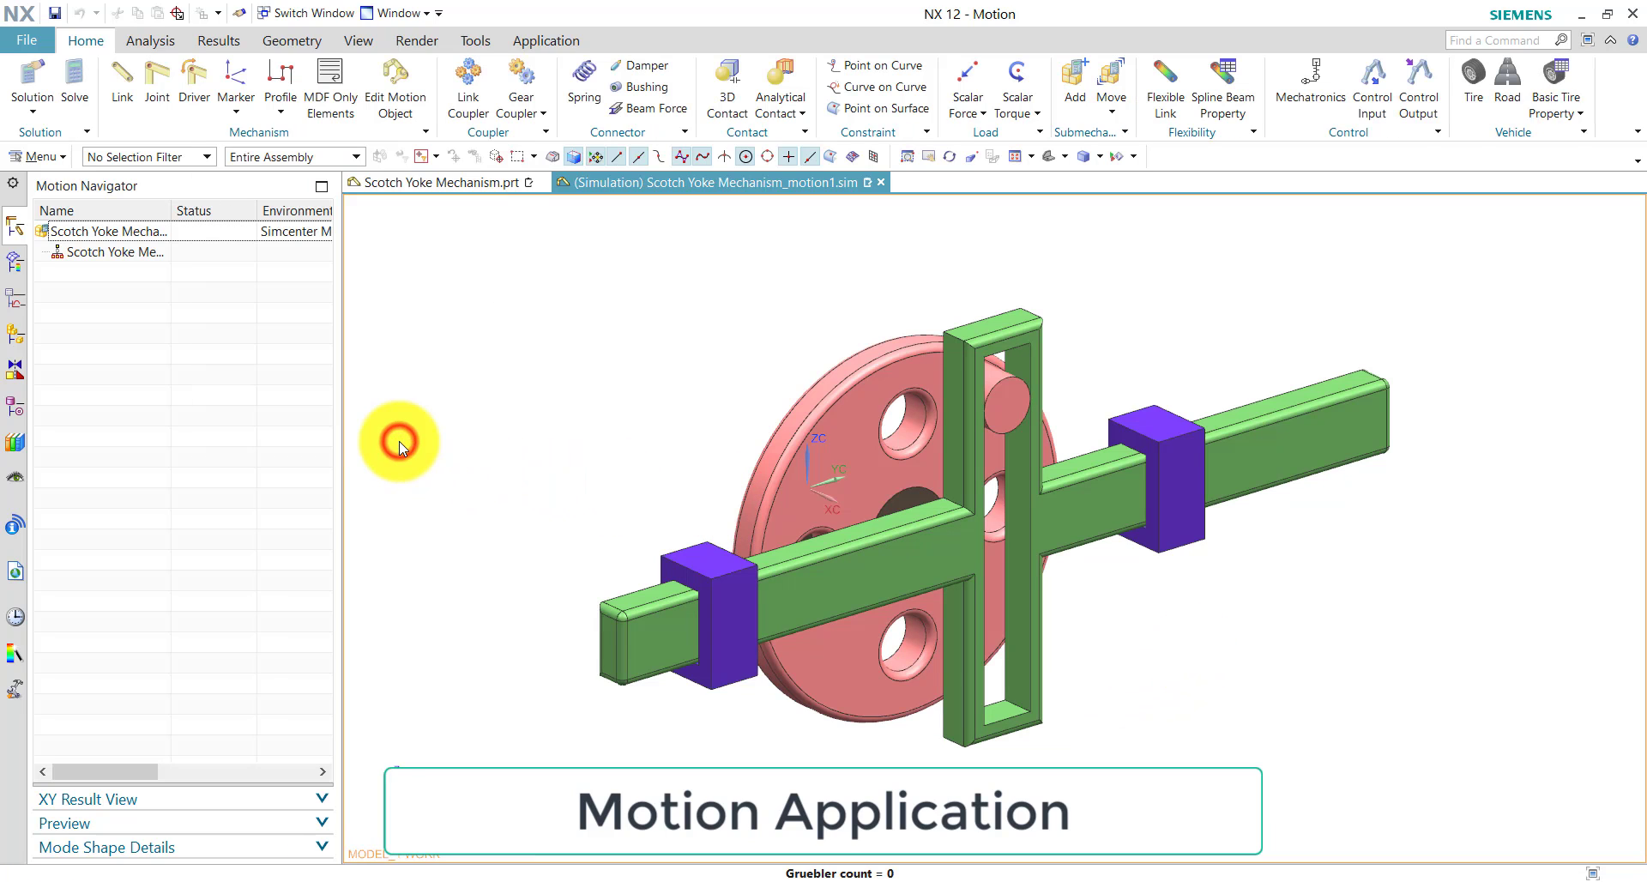
{"action": "left_click", "coordinate": [114, 97]}
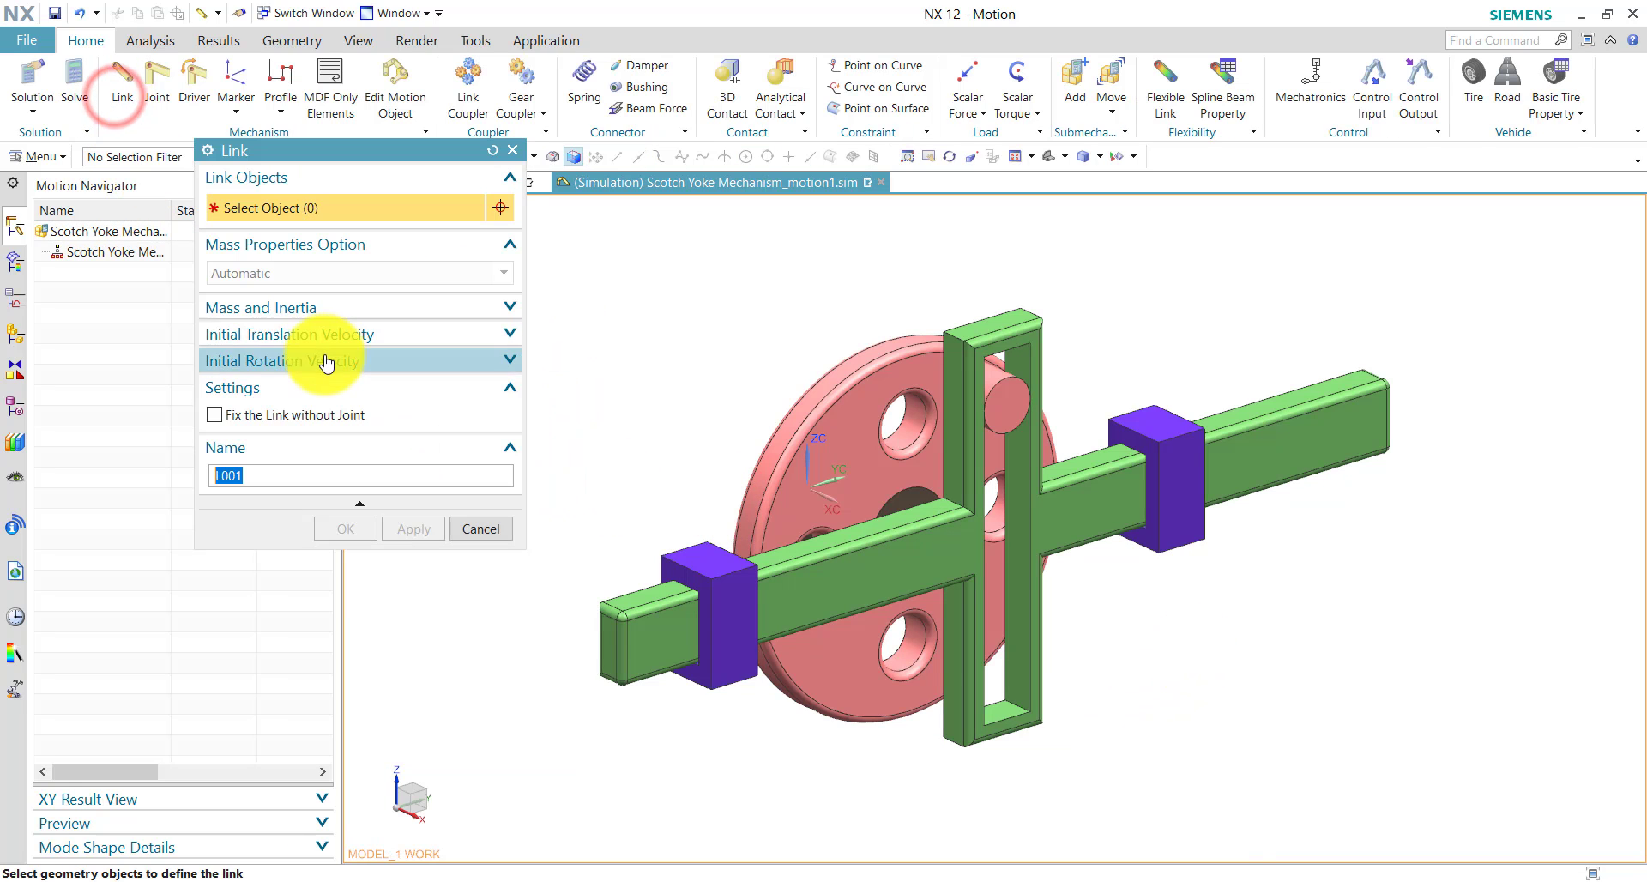
{"action": "left_click", "coordinate": [258, 415]}
{"action": "middle_click_drag", "start_coordinate": [716, 386], "coordinate": [809, 448]}
{"action": "left_click", "coordinate": [840, 442]}
{"action": "left_click", "coordinate": [413, 528]}
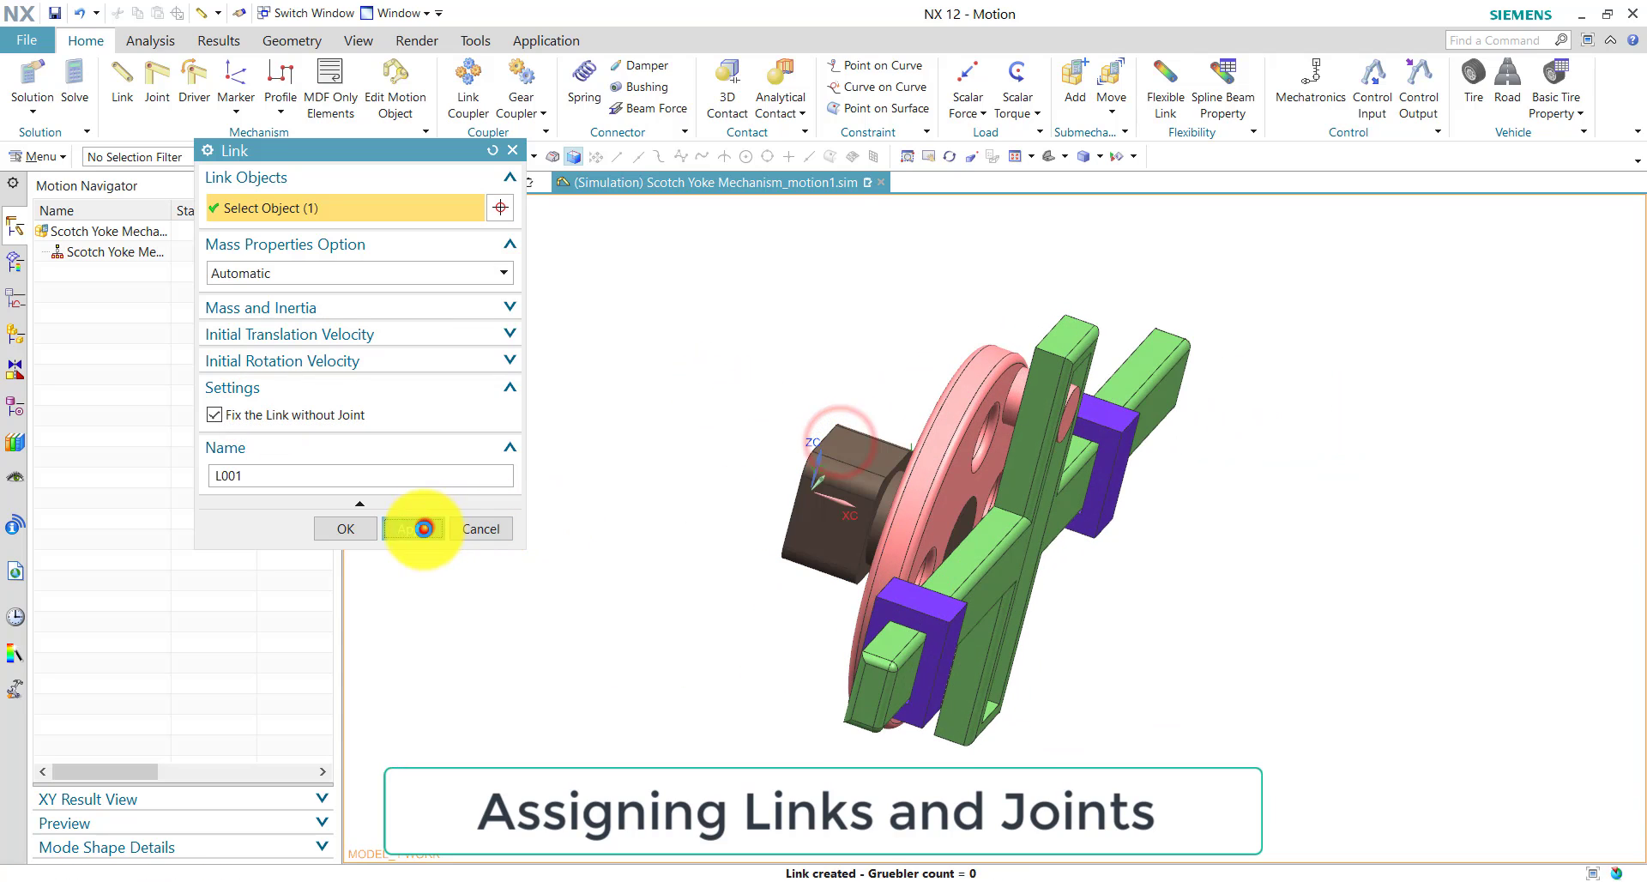
- Create a separate fixed link from each of the two purple guide blocks
{"action": "left_click", "coordinate": [941, 618]}
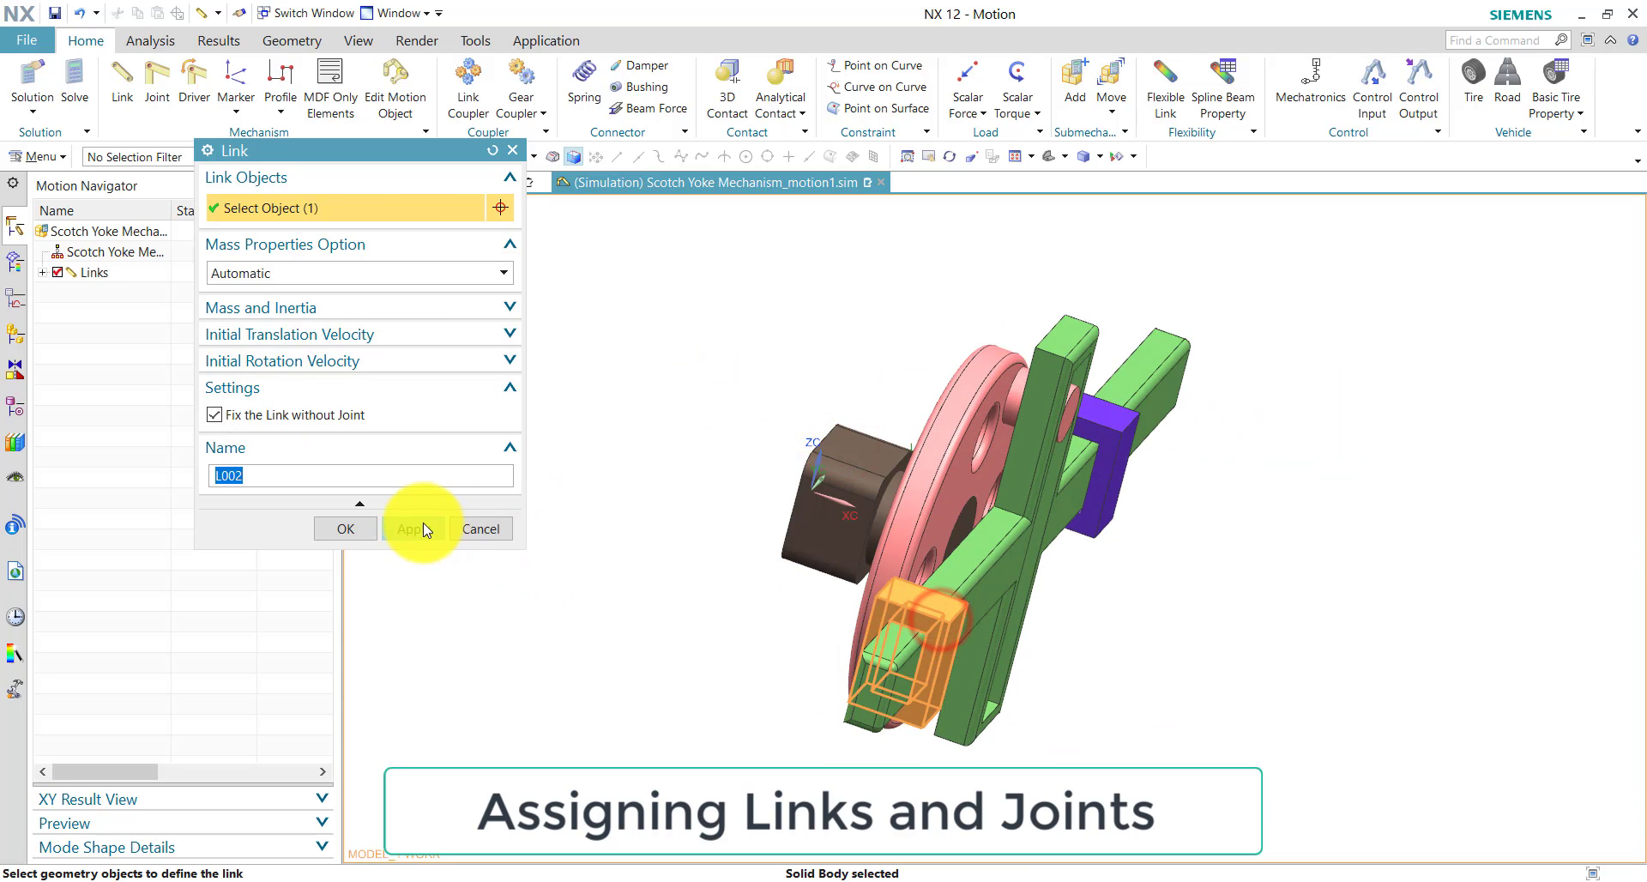
{"action": "left_click", "coordinate": [422, 527]}
{"action": "left_click", "coordinate": [1121, 422]}
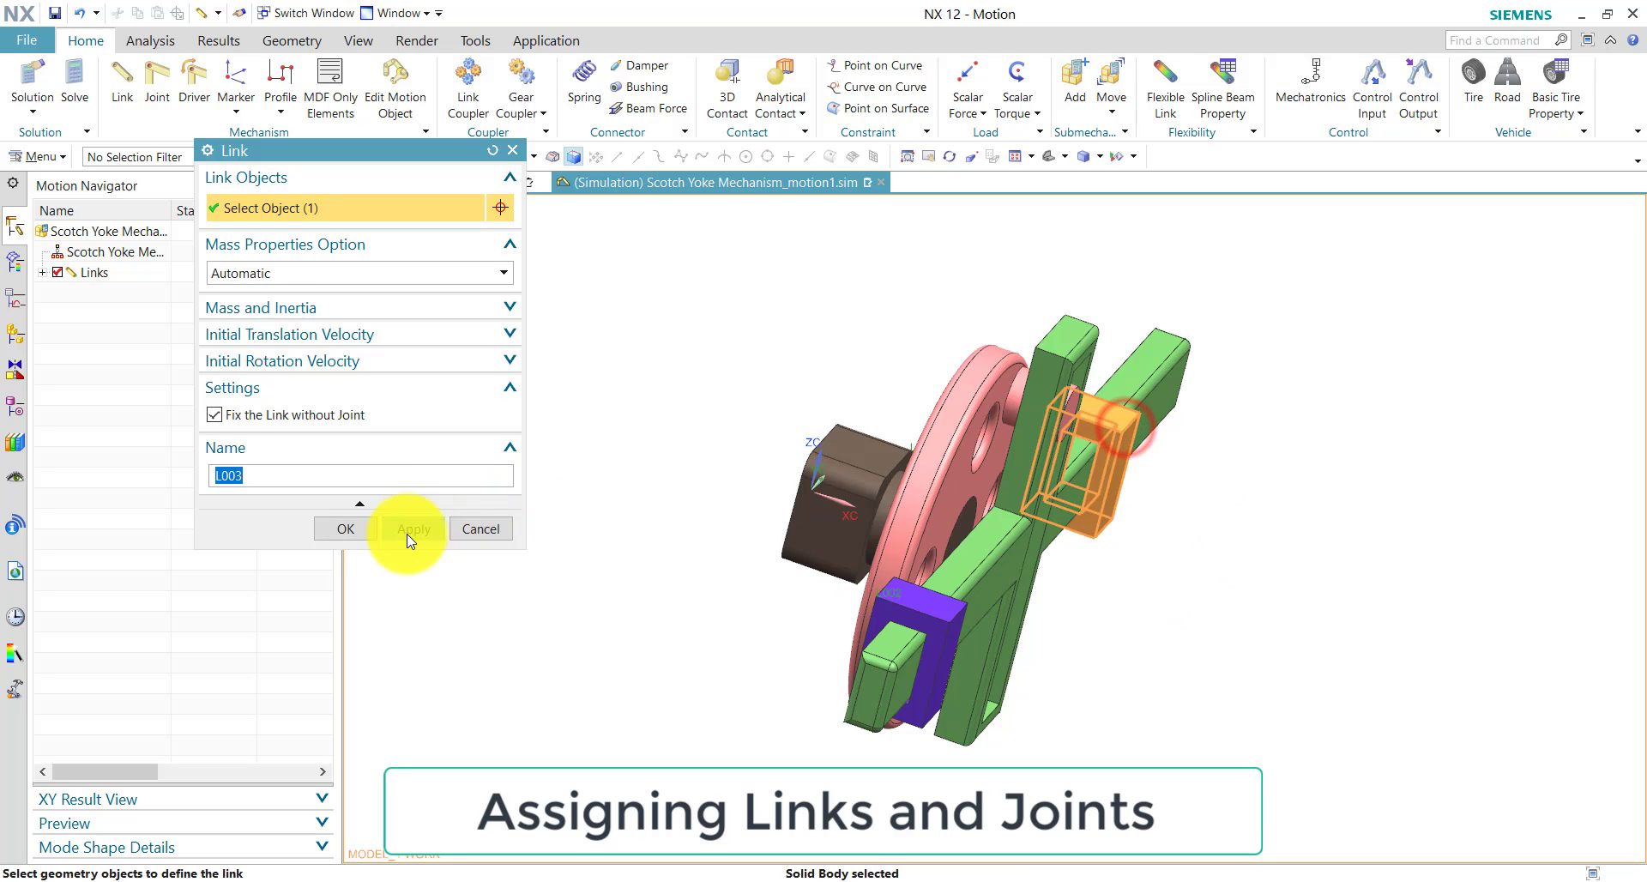
{"action": "left_click", "coordinate": [408, 532]}
- Turn off Fix the Link without Joint and create separate movable links from the wheel and the yoke
{"action": "left_click", "coordinate": [293, 412]}
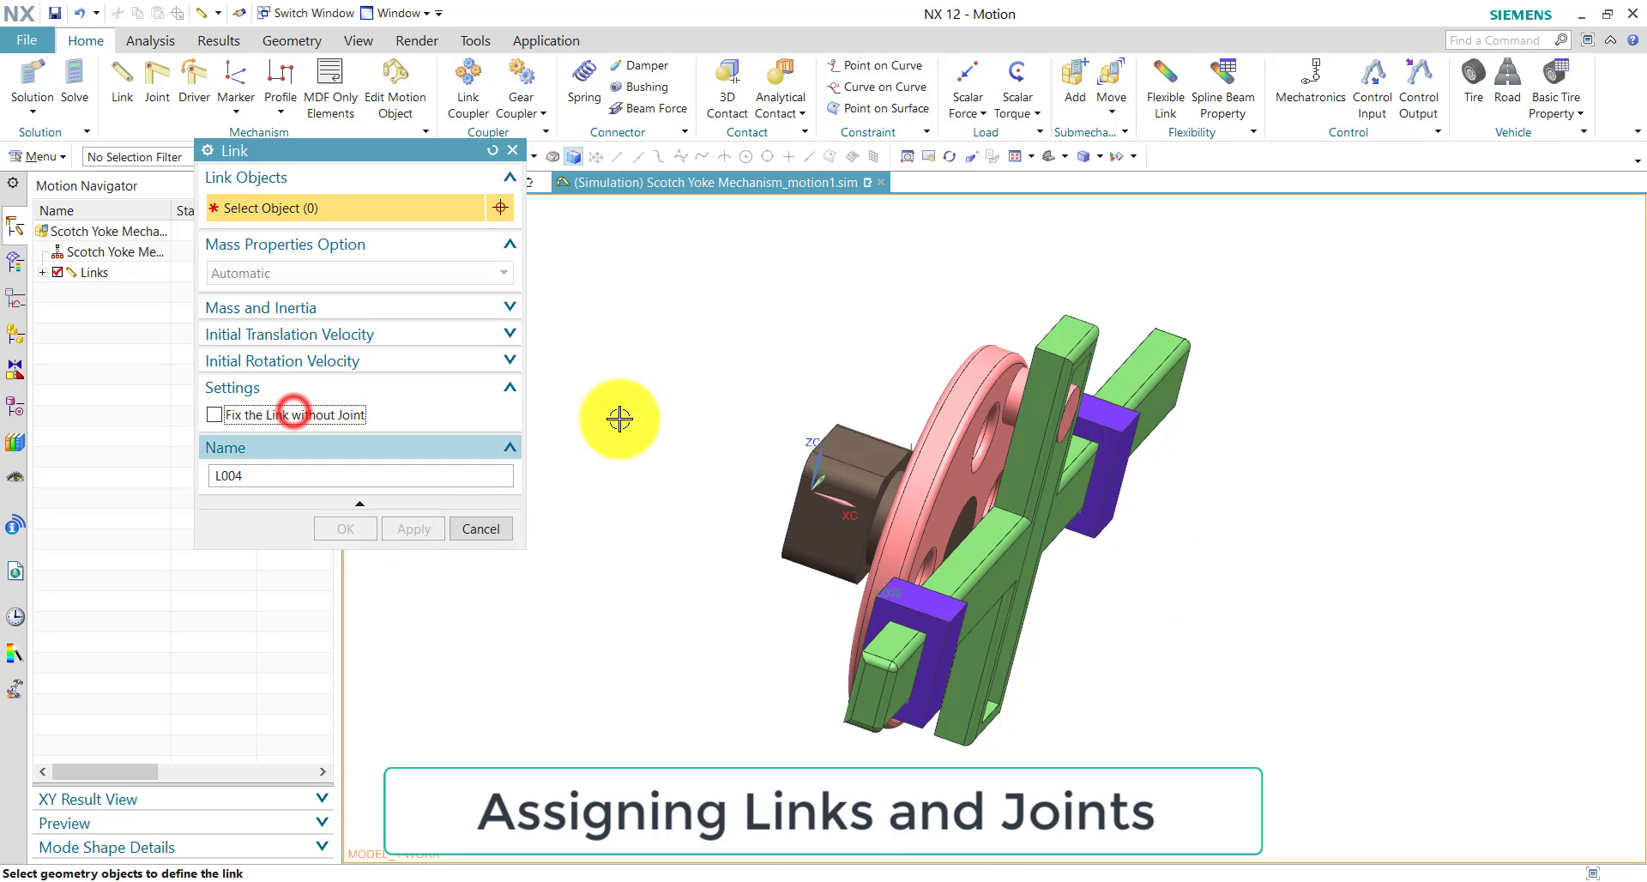
{"action": "middle_click_drag", "start_coordinate": [619, 419], "coordinate": [415, 349]}
{"action": "left_click", "coordinate": [856, 435]}
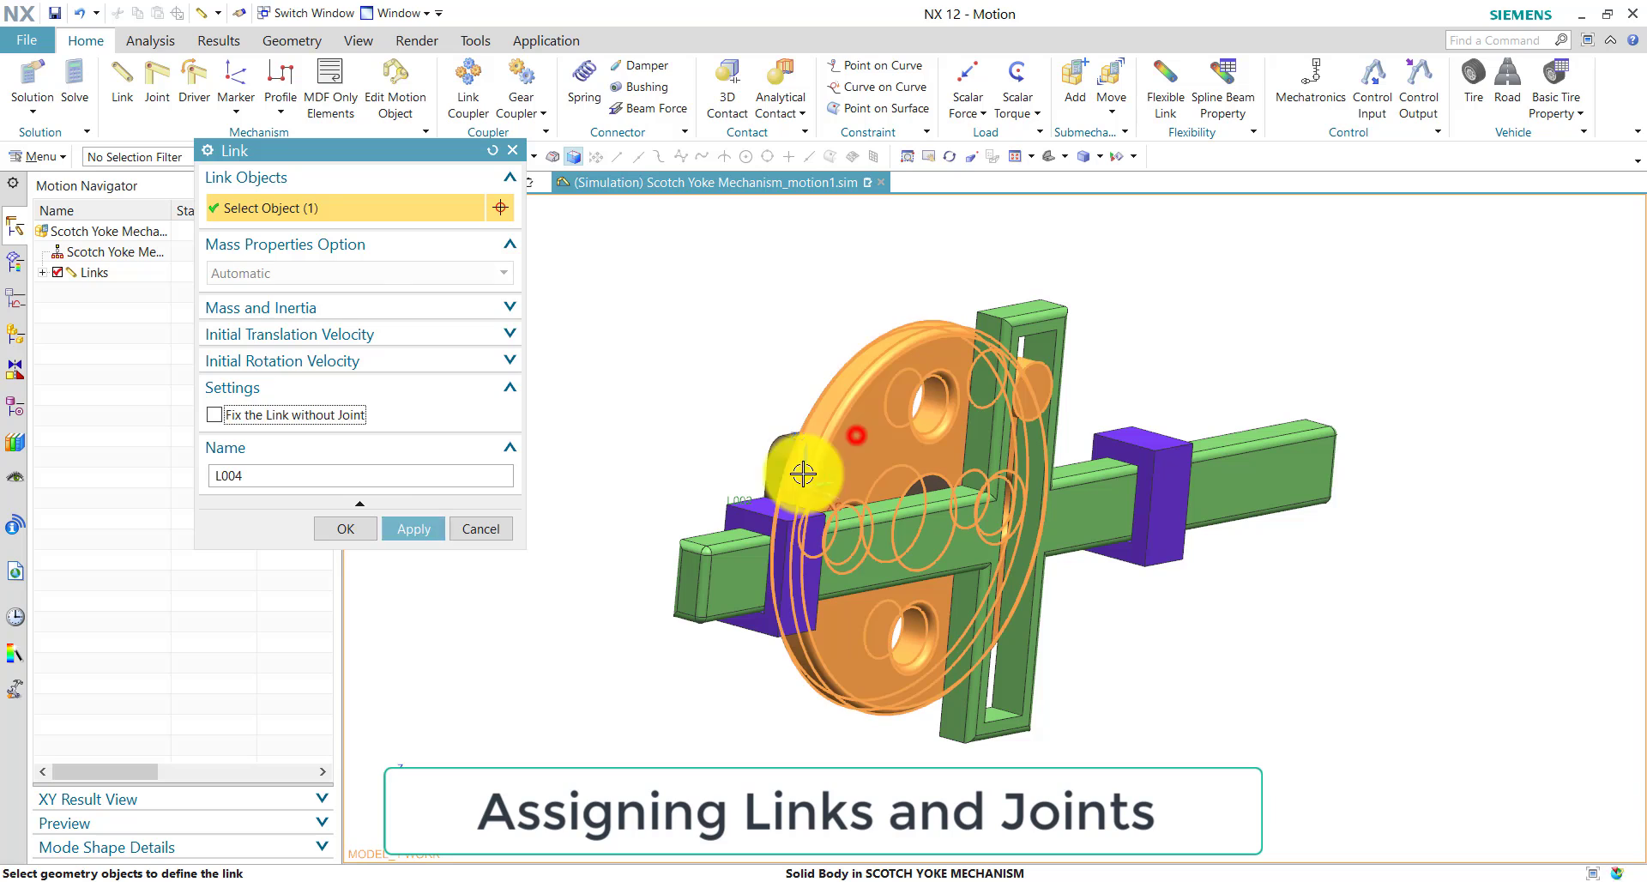
{"action": "left_click", "coordinate": [414, 528]}
{"action": "left_click", "coordinate": [1045, 337]}
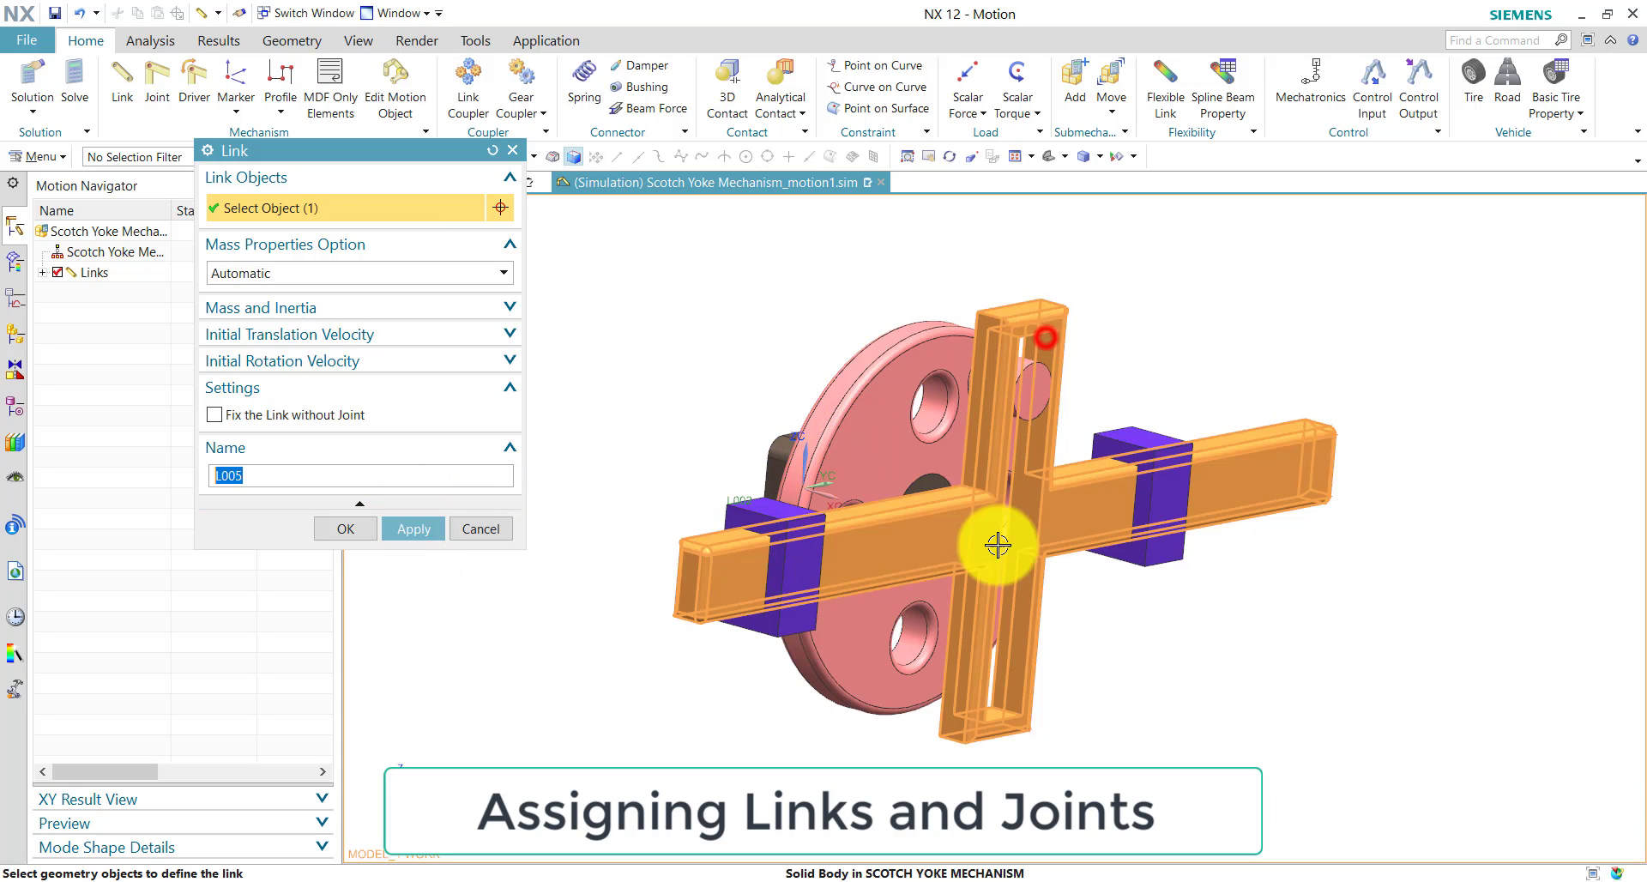
{"action": "left_click", "coordinate": [402, 529]}
{"action": "left_click", "coordinate": [474, 536]}
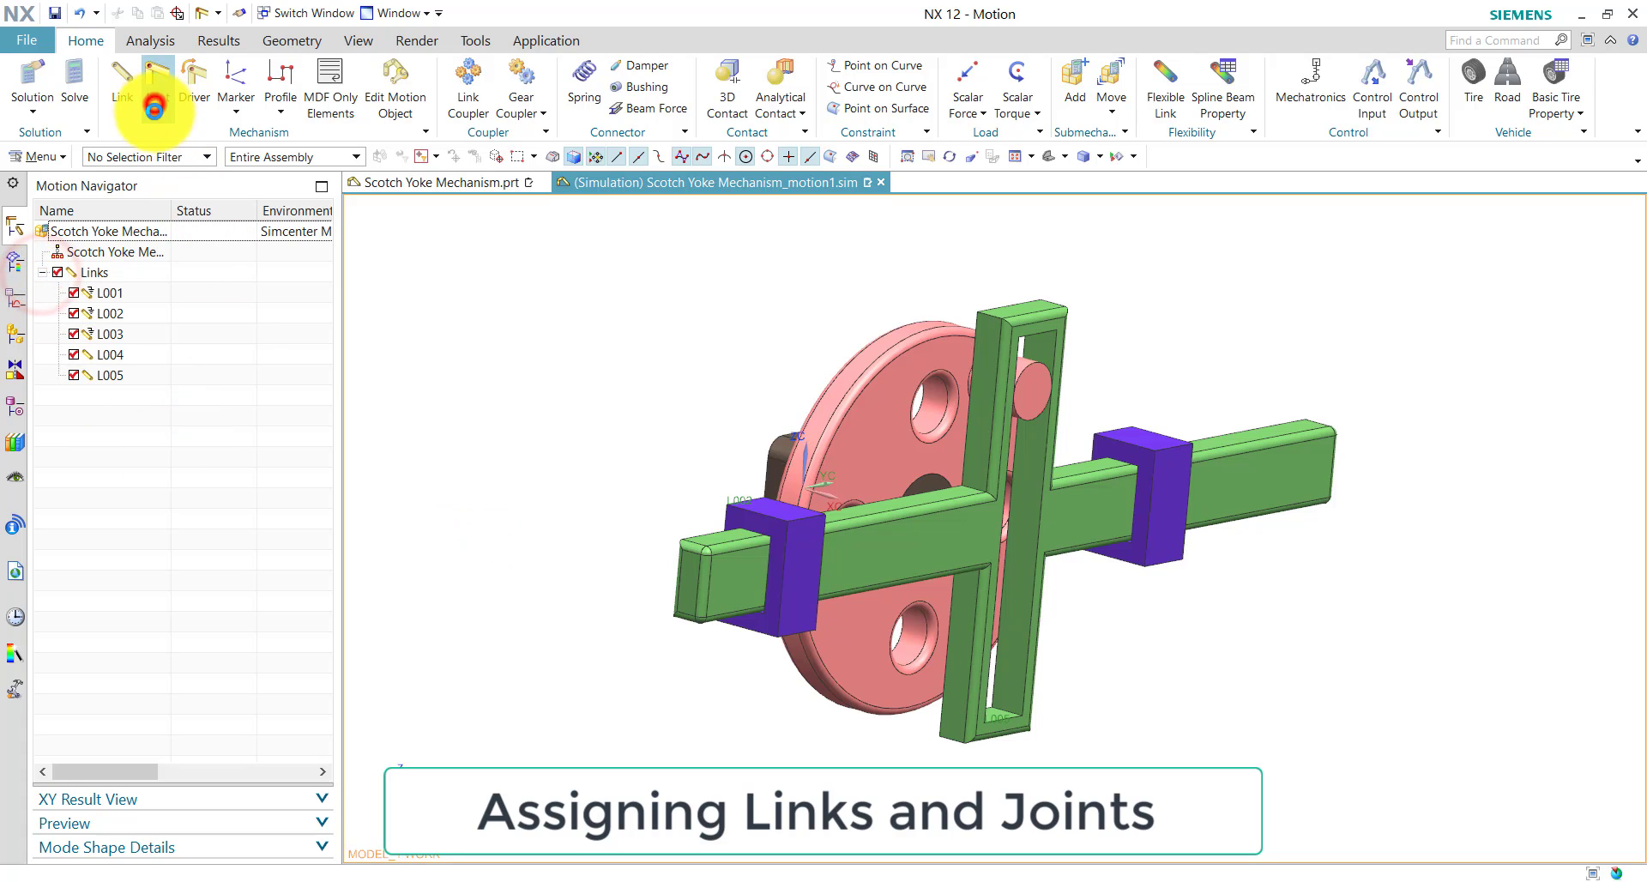
- Set up a Revolute joint with the wheel as its action link and its vector along the X-axis
{"action": "left_click", "coordinate": [154, 105]}
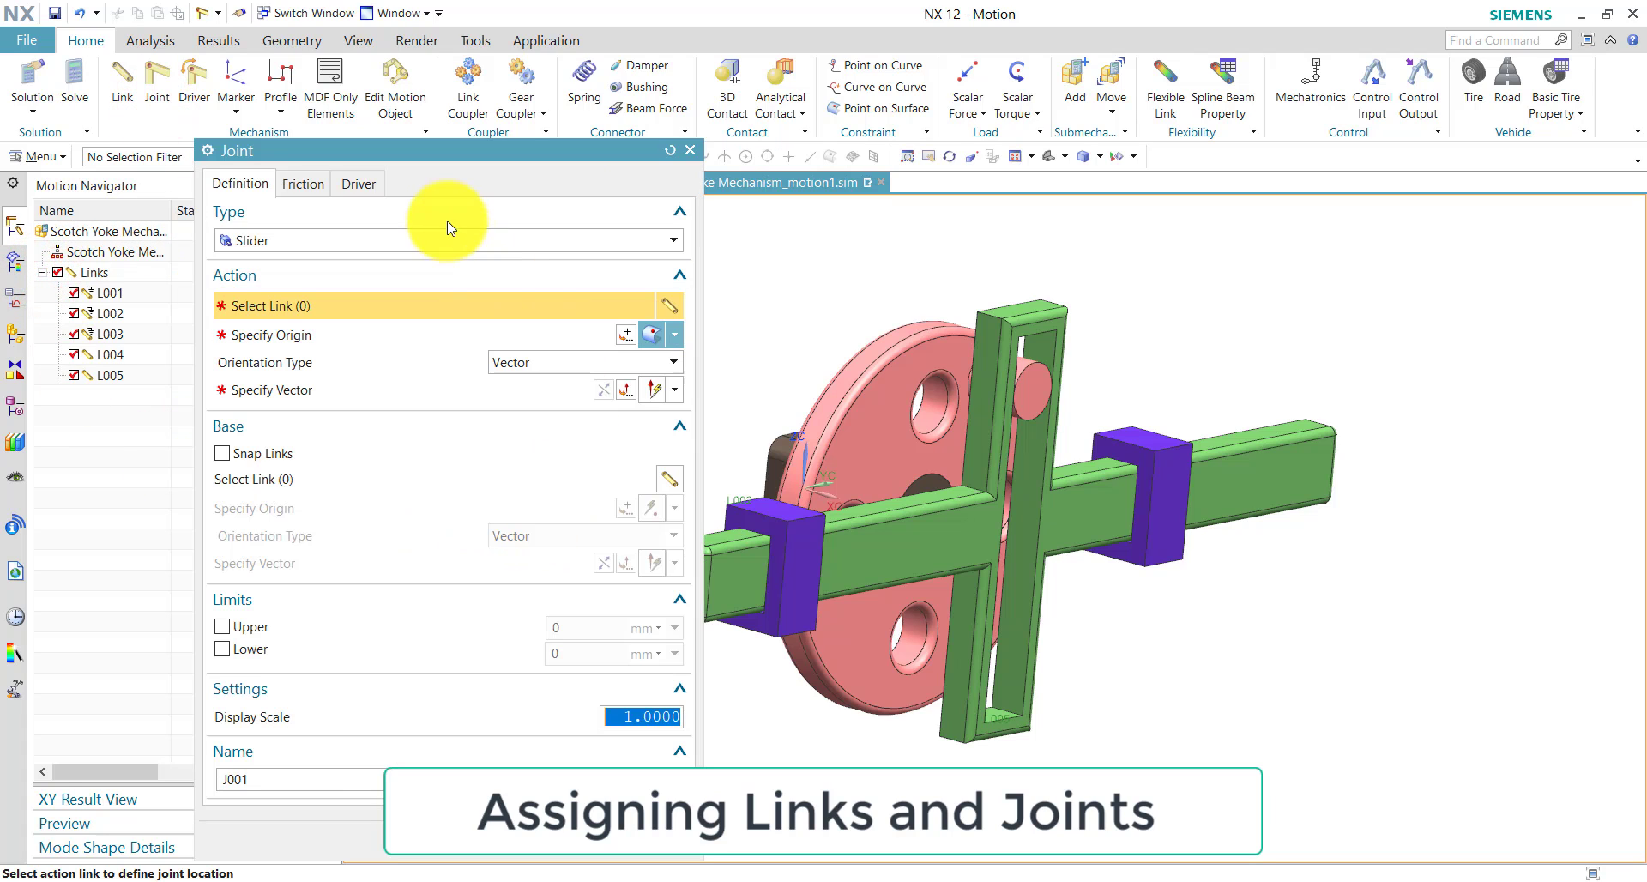
{"action": "left_click", "coordinate": [445, 240]}
{"action": "left_click", "coordinate": [440, 261]}
{"action": "left_click_drag", "start_coordinate": [476, 147], "coordinate": [406, 105]}
{"action": "left_click", "coordinate": [871, 408]}
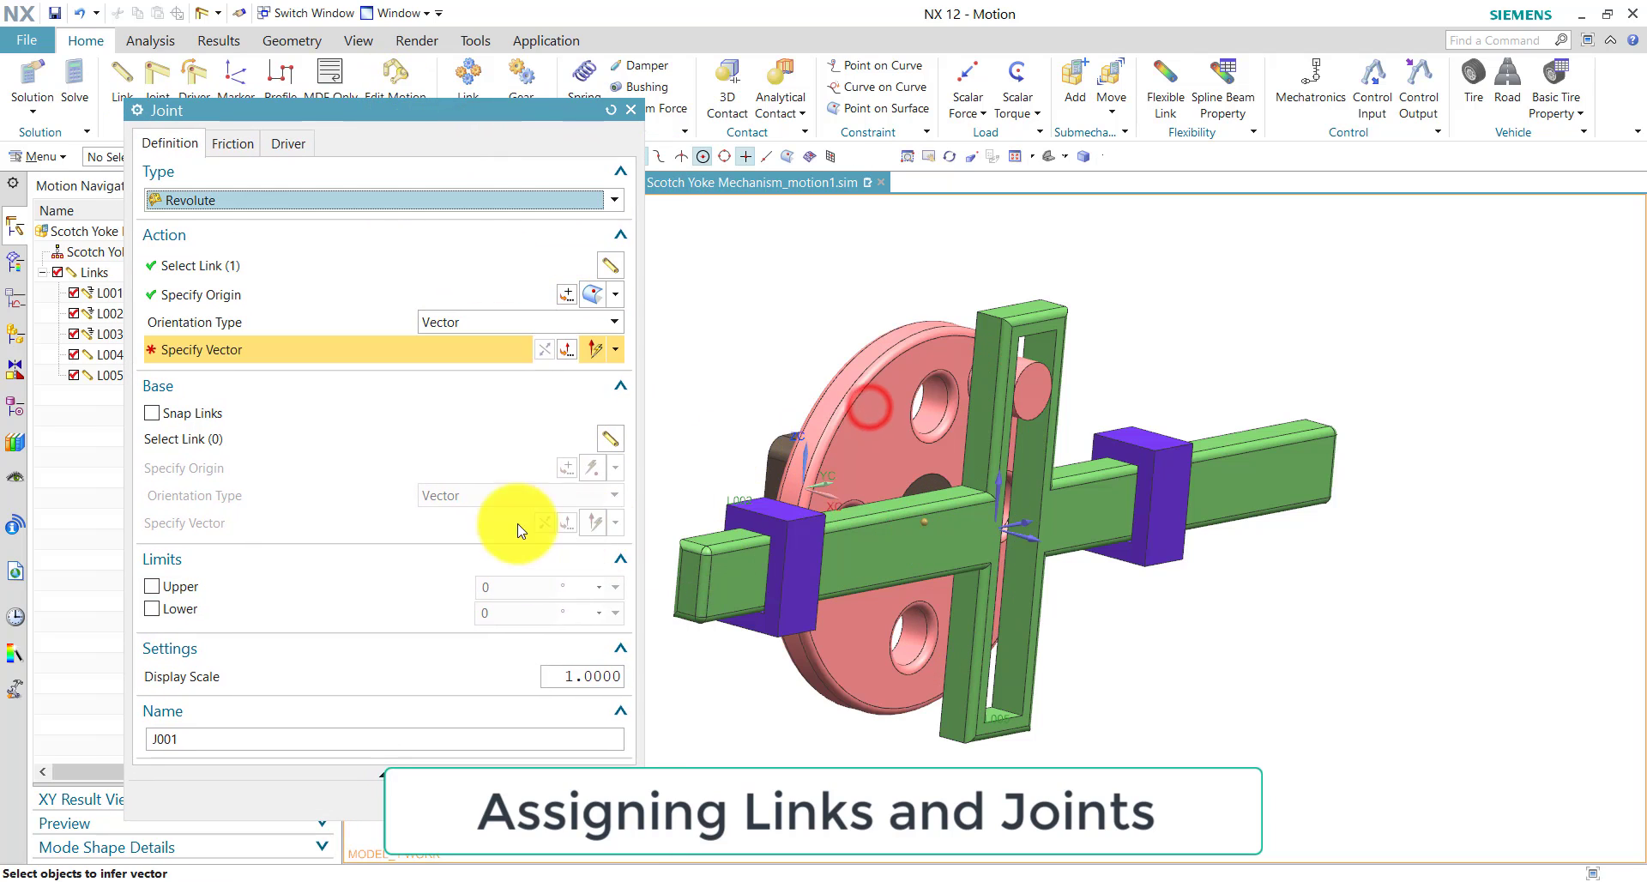
{"action": "left_click", "coordinate": [1026, 542]}
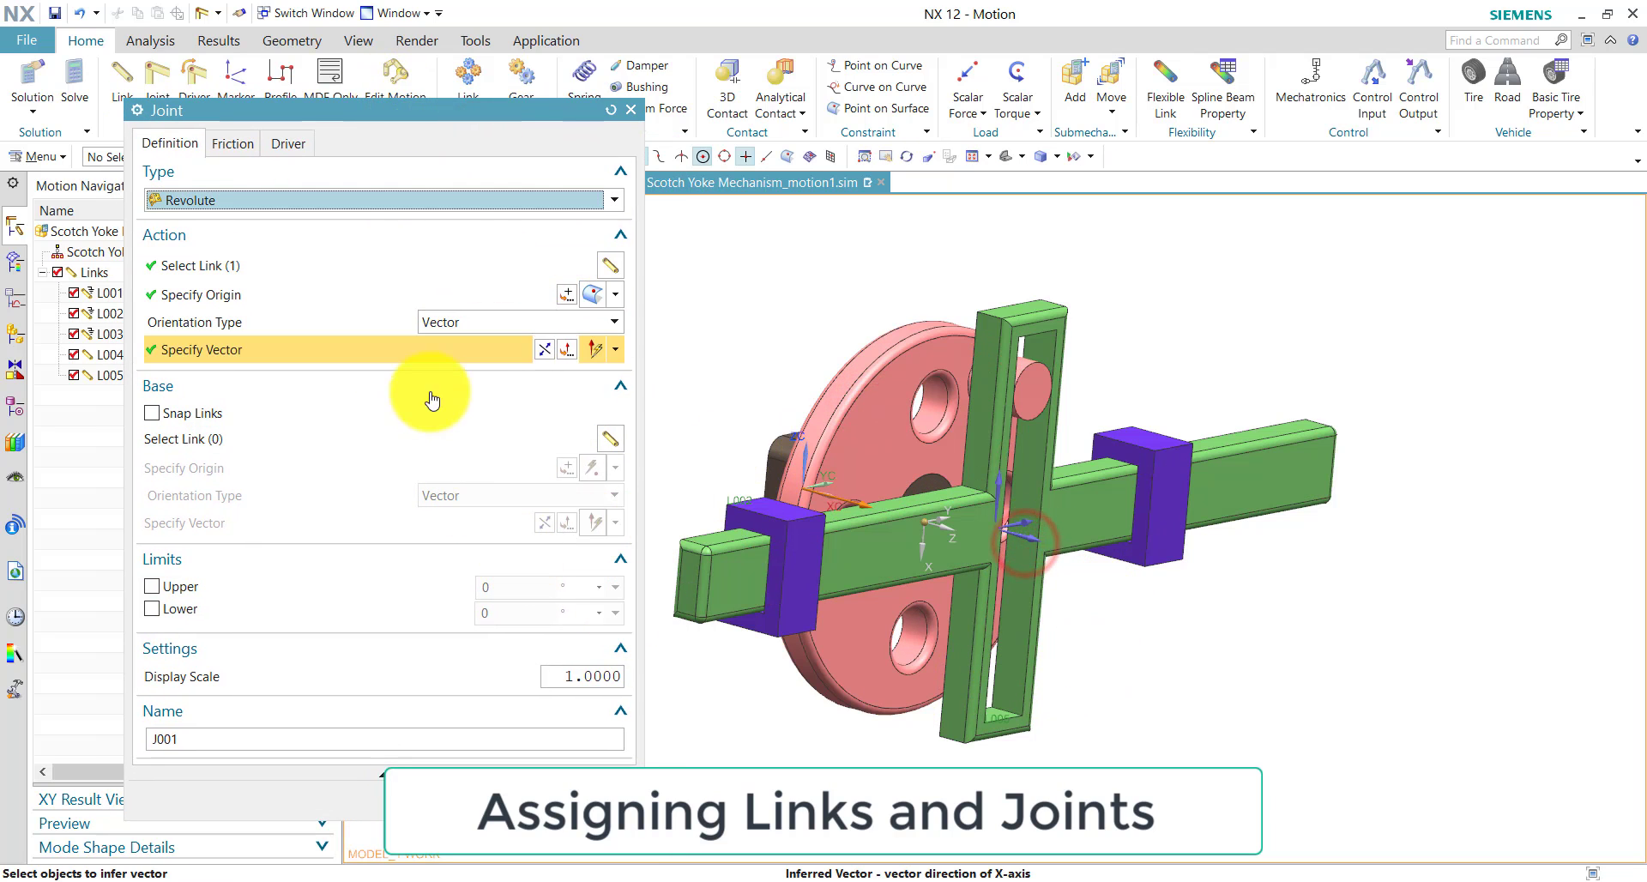
- Place the revolute joint's origin at the wheel's central arc center and create it with the support block as base link
{"action": "left_click", "coordinate": [617, 324]}
{"action": "left_click", "coordinate": [596, 488]}
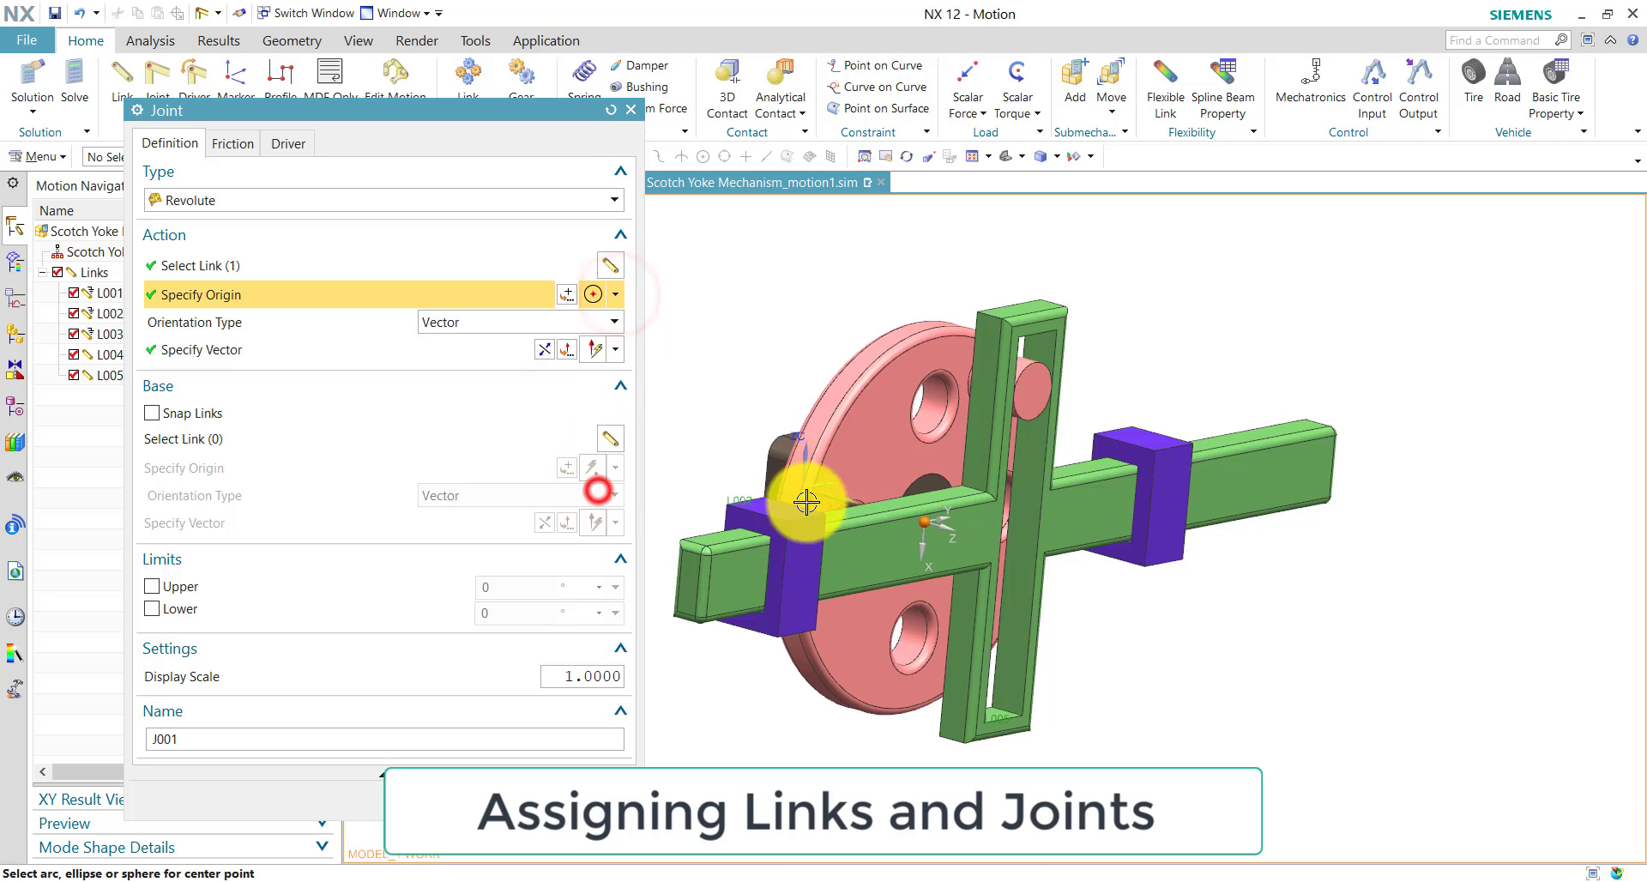
{"action": "left_click", "coordinate": [907, 478]}
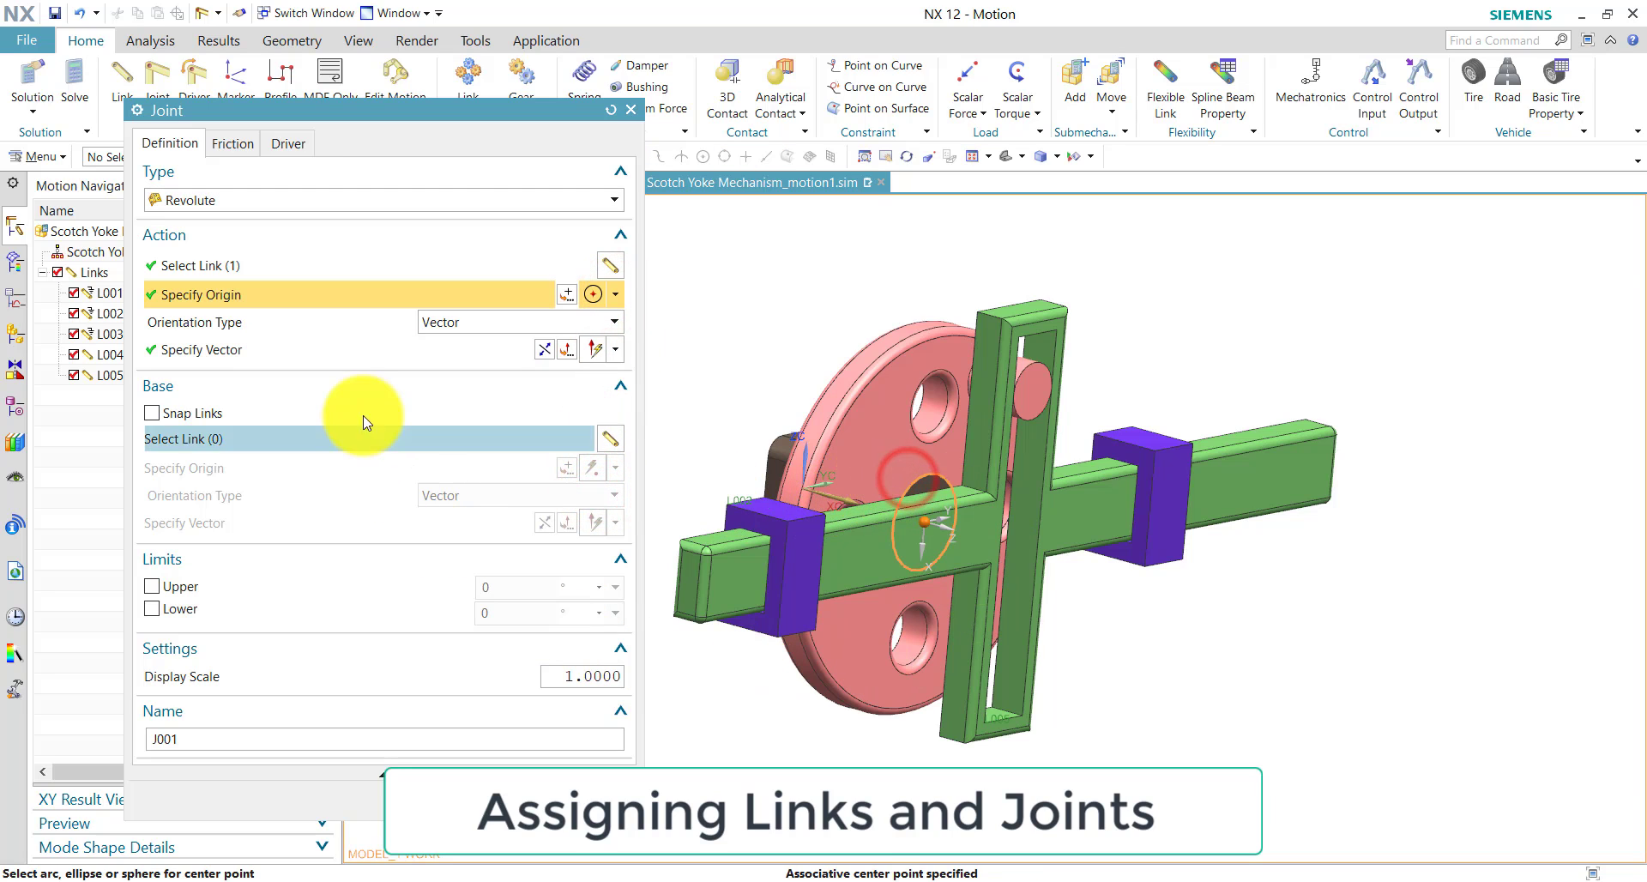
{"action": "left_click", "coordinate": [360, 437]}
{"action": "left_click", "coordinate": [783, 445]}
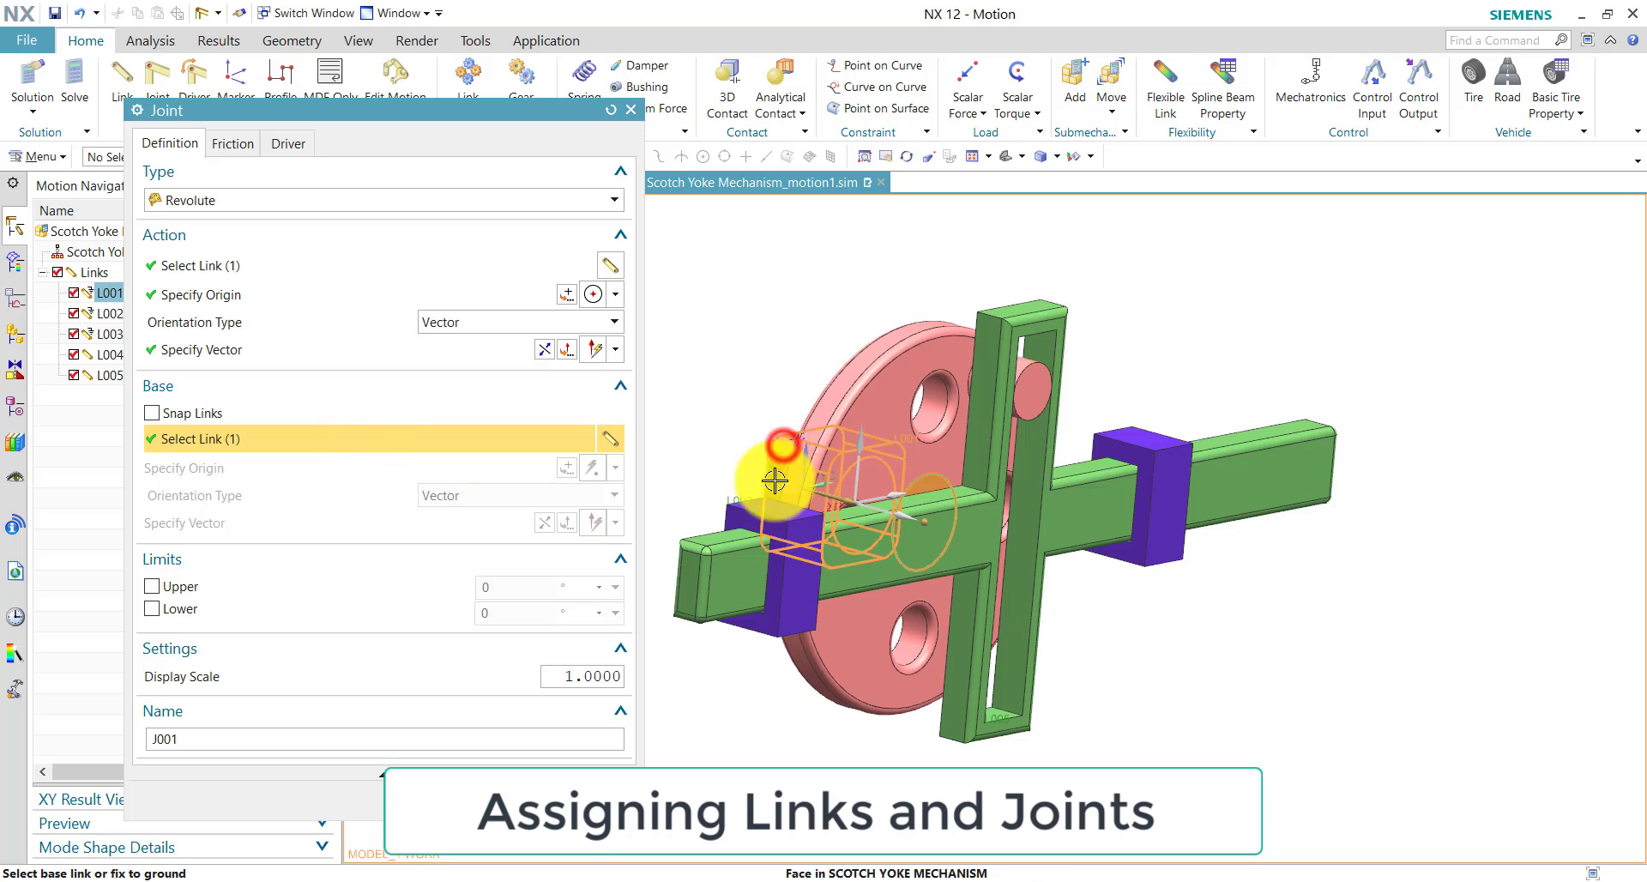
{"action": "left_click", "coordinate": [533, 790]}
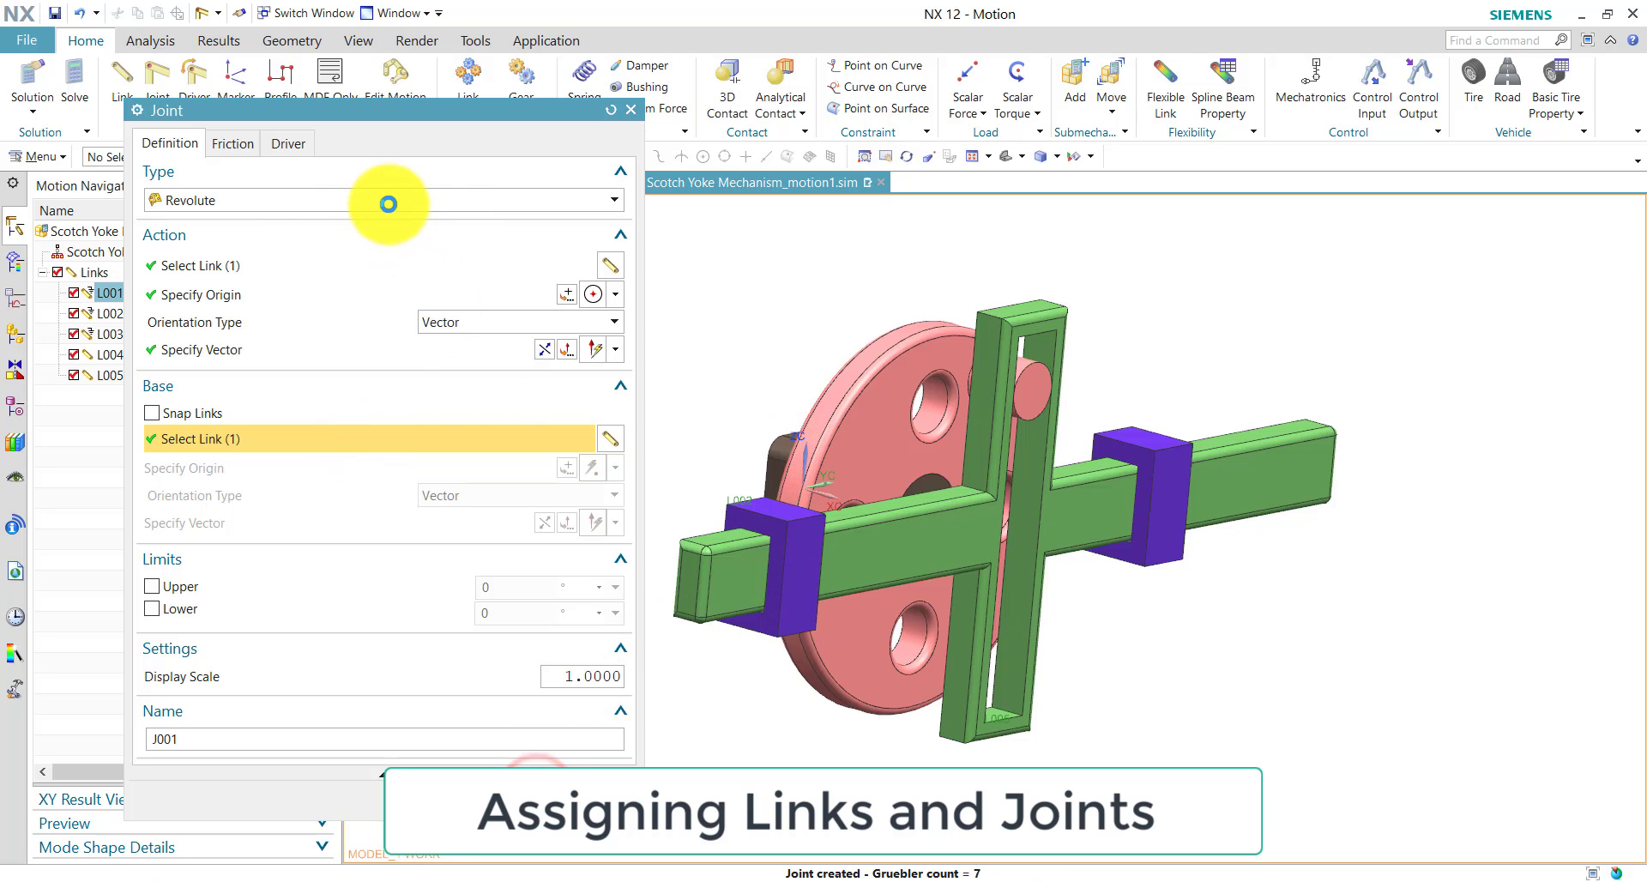
- Create a Slider joint for the yoke with its vector along the Y-axis and no base link
{"action": "left_click", "coordinate": [390, 203]}
{"action": "left_click", "coordinate": [386, 239]}
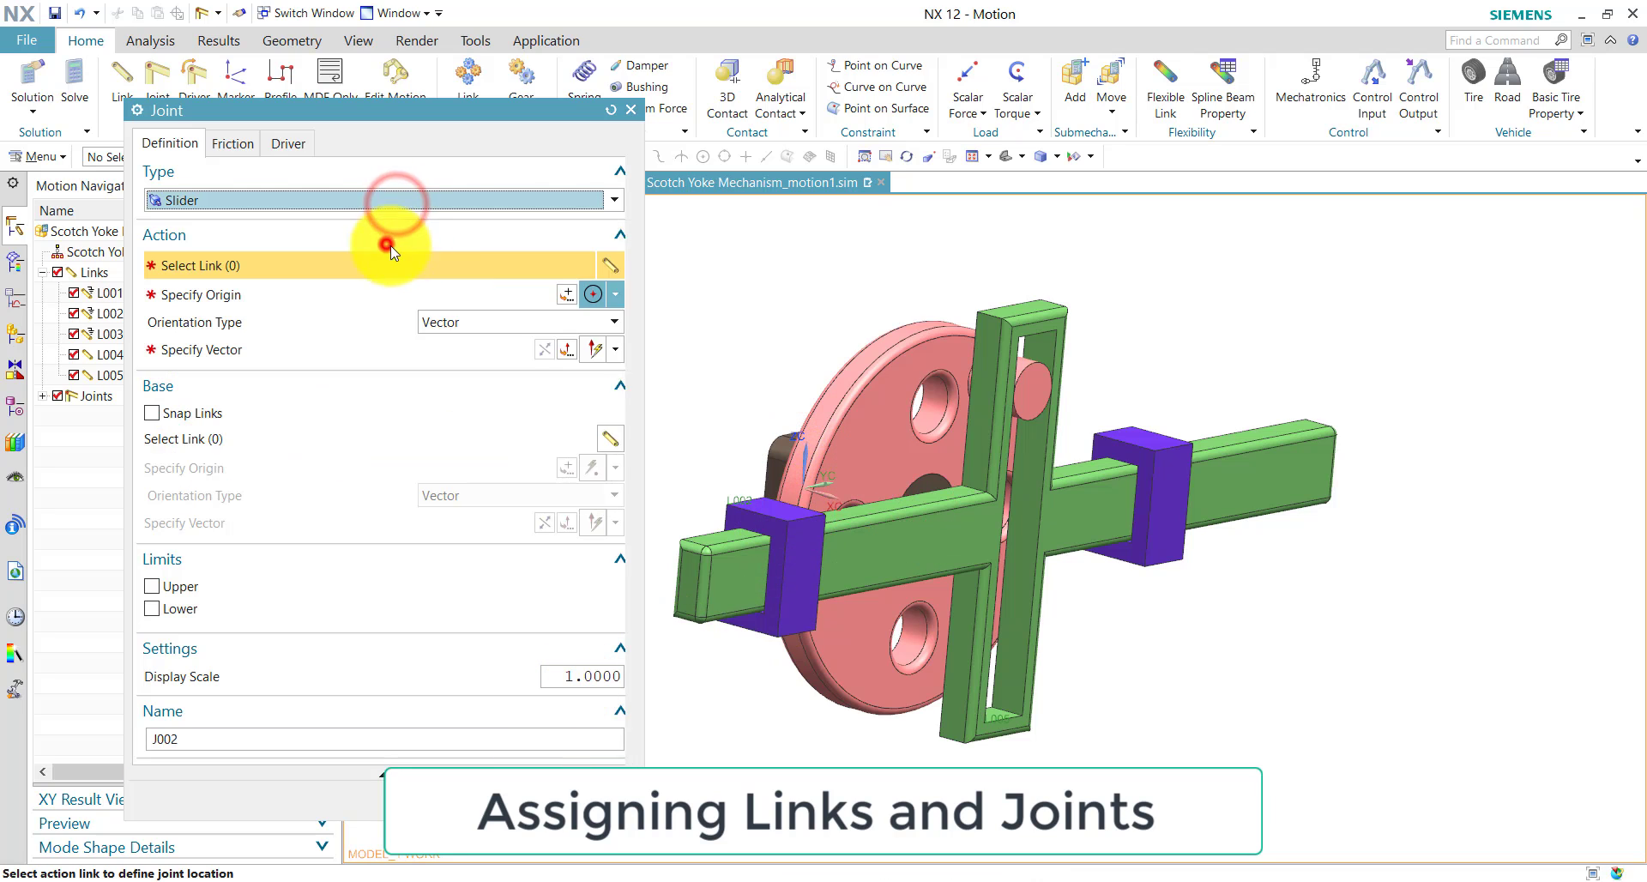
{"action": "left_click", "coordinate": [862, 545]}
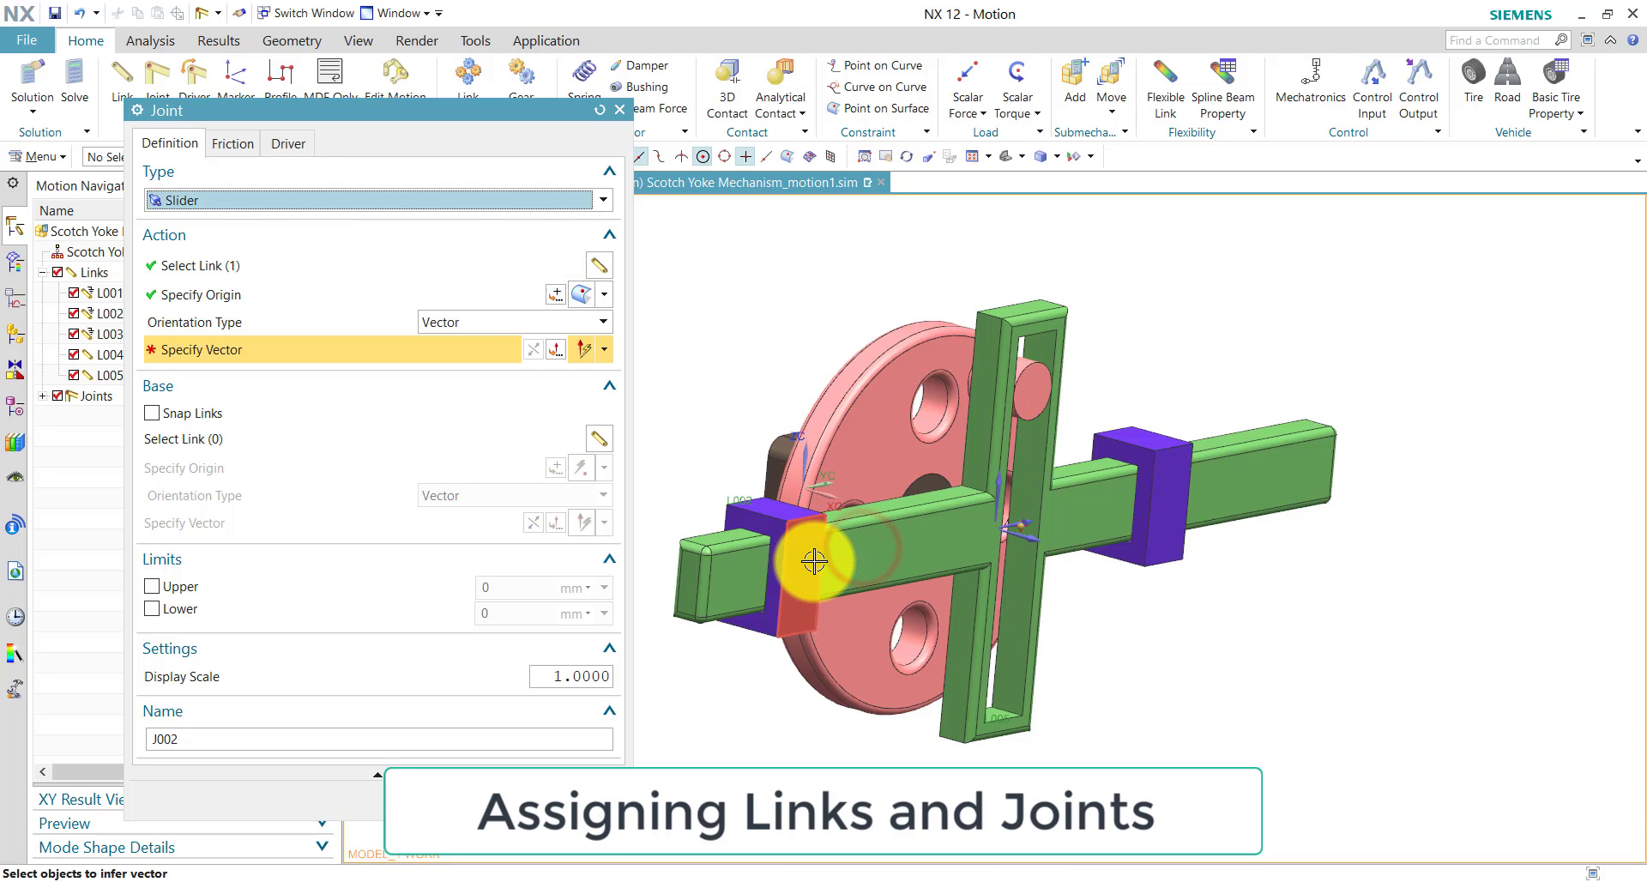
{"action": "left_click", "coordinate": [814, 560]}
{"action": "middle_click_drag", "start_coordinate": [1143, 610], "coordinate": [1106, 601]}
{"action": "left_click", "coordinate": [1016, 533]}
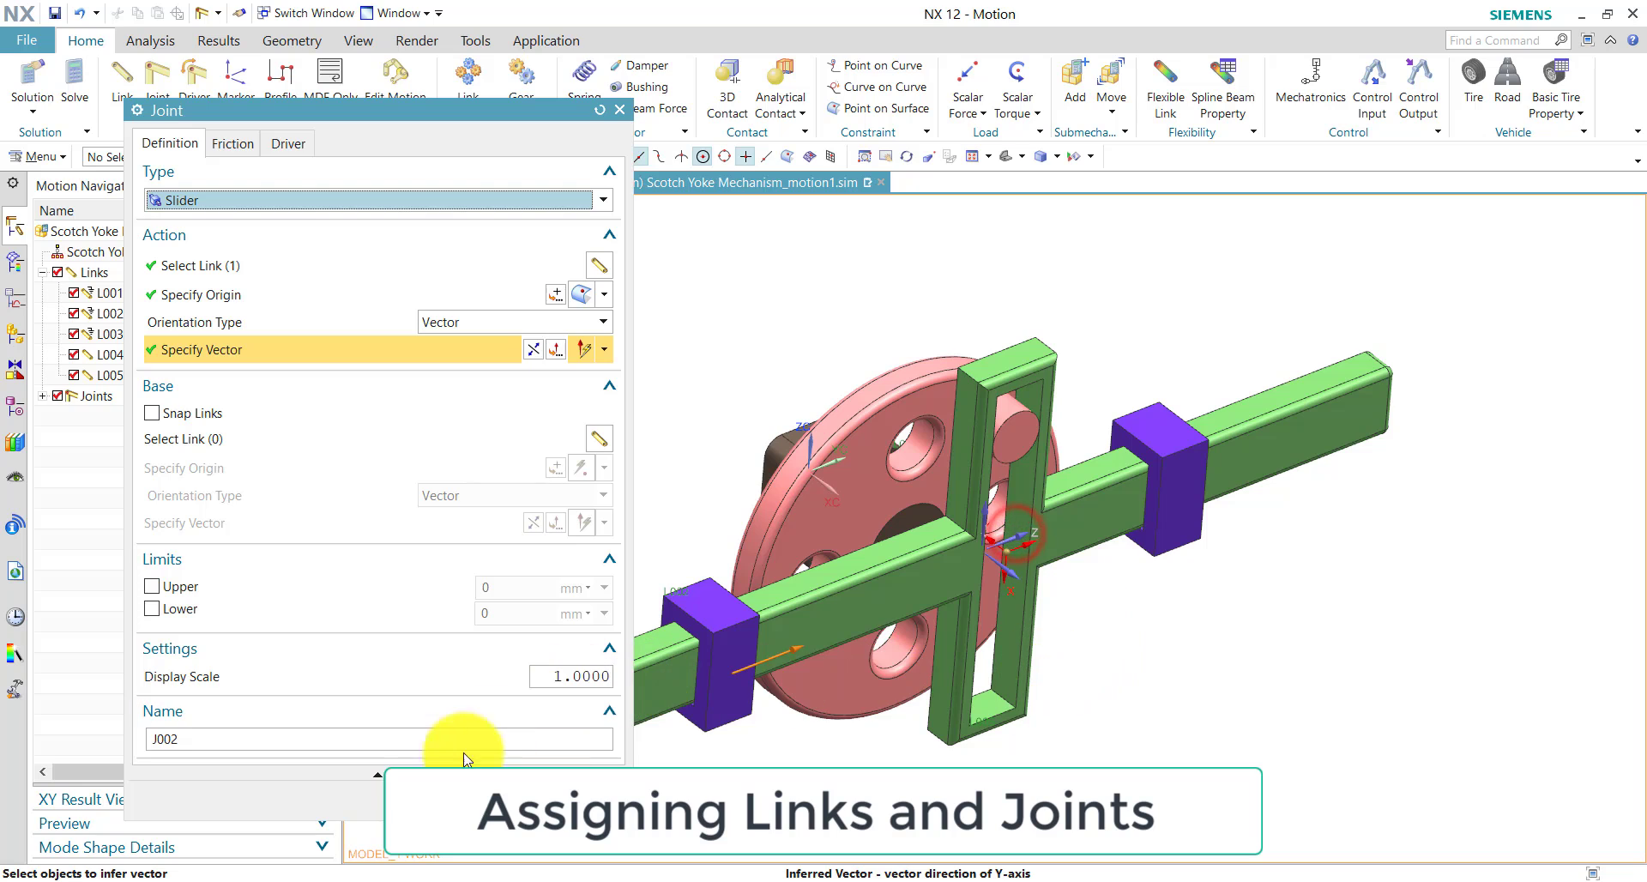
{"action": "left_click", "coordinate": [505, 793]}
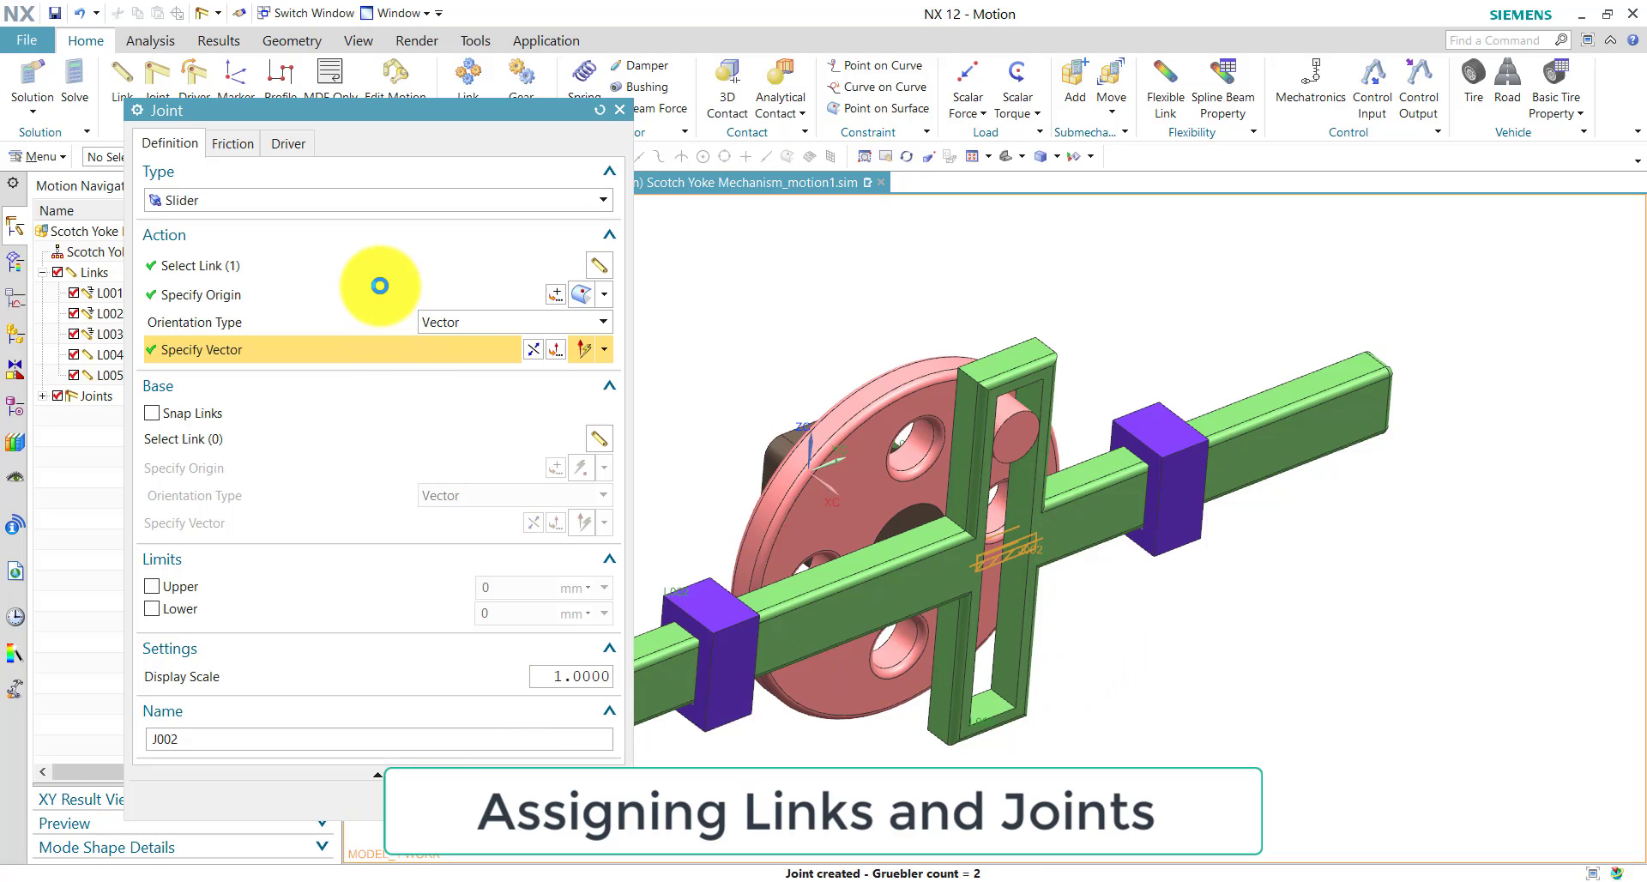
- Create a second Slider joint for the yoke along the Y-axis, with the guide block on the +Y side as base link
{"action": "left_click", "coordinate": [1092, 504]}
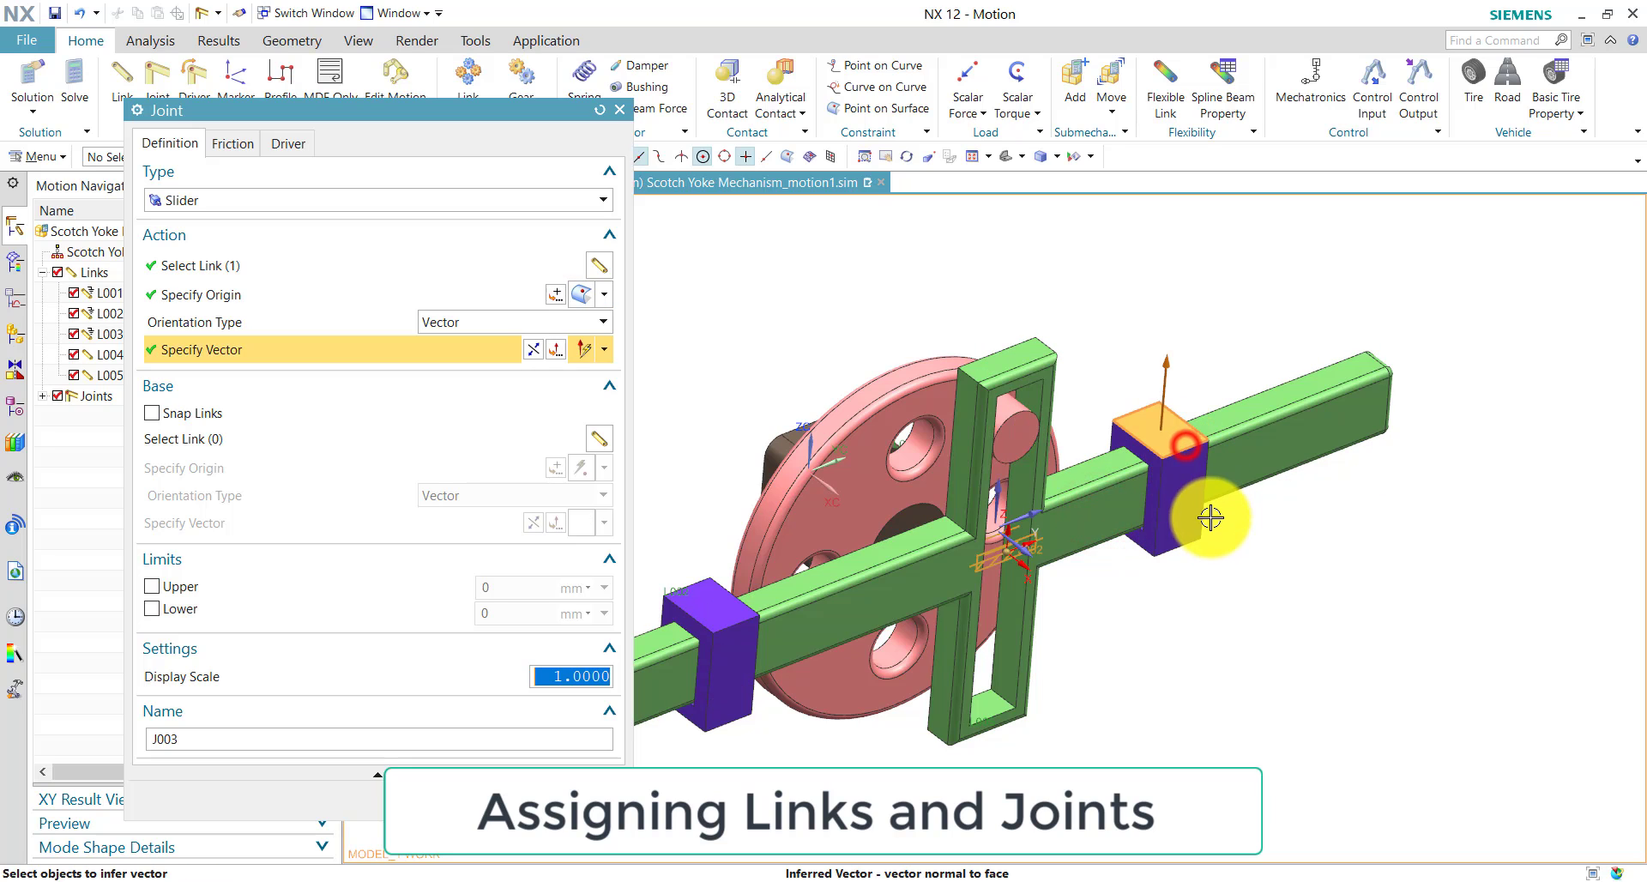
{"action": "left_click", "coordinate": [320, 433]}
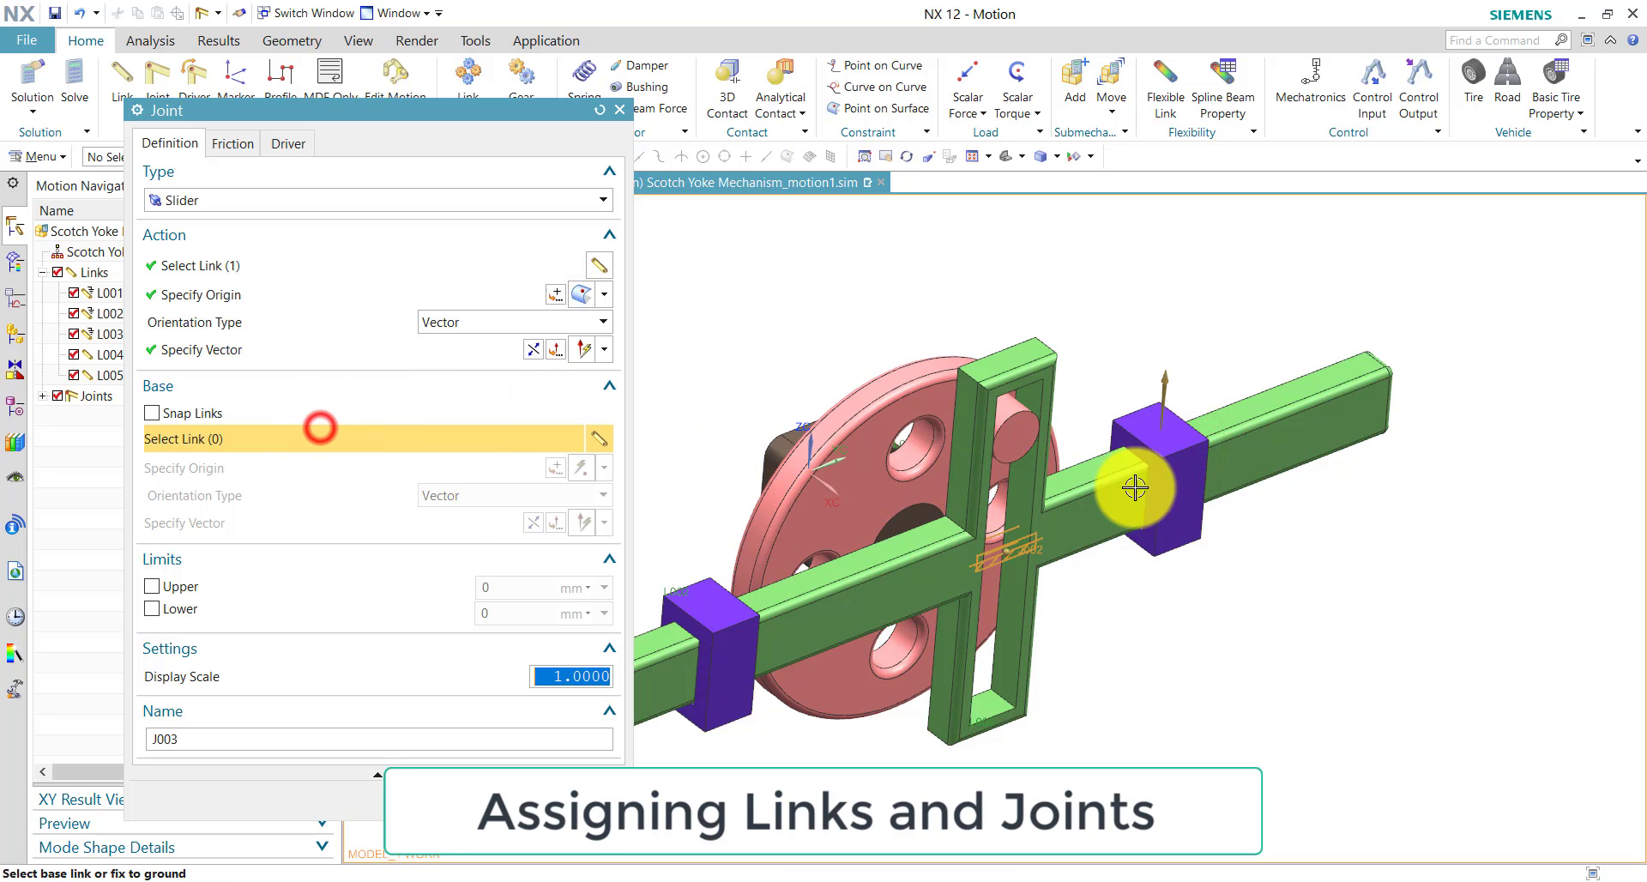
{"action": "left_click", "coordinate": [1183, 480]}
{"action": "left_click", "coordinate": [383, 341]}
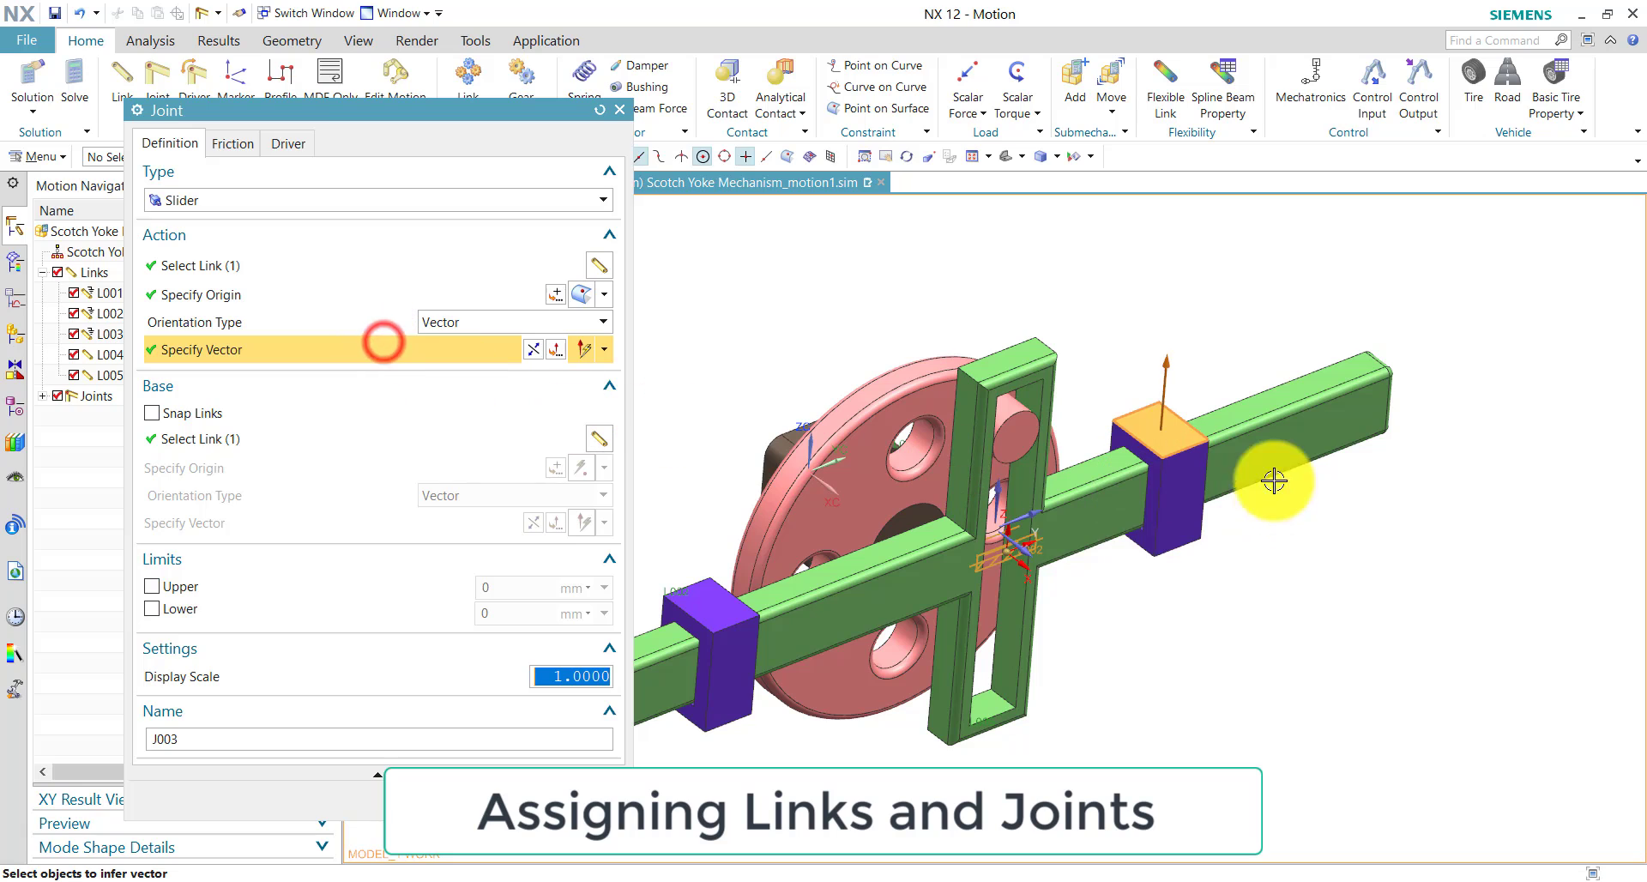
{"action": "left_click", "coordinate": [1034, 514]}
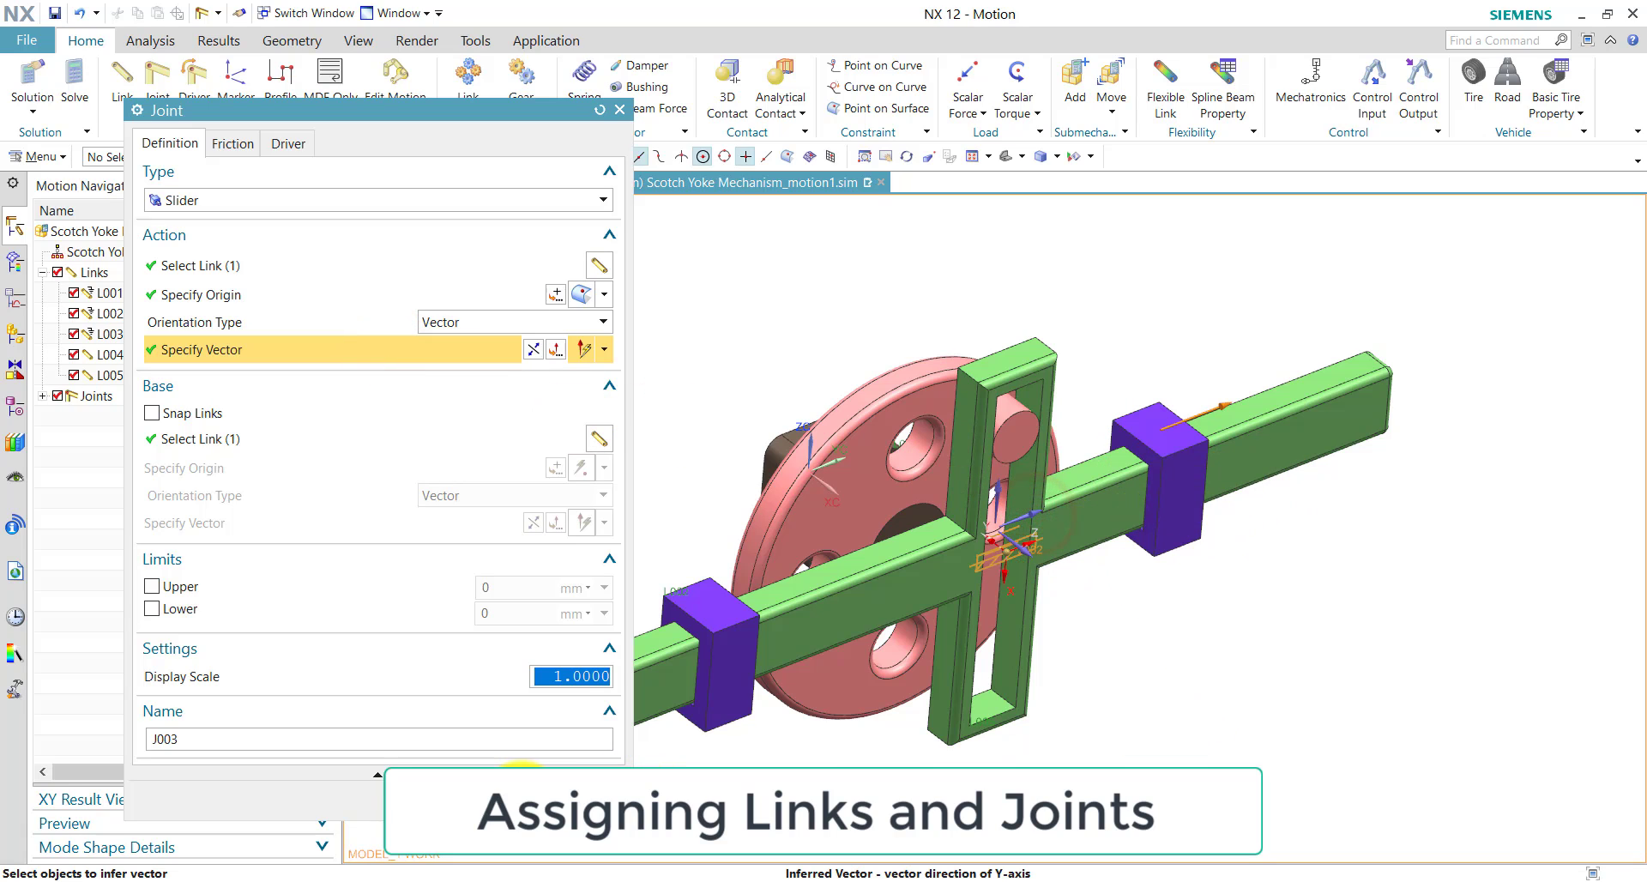
{"action": "left_click", "coordinate": [520, 776]}
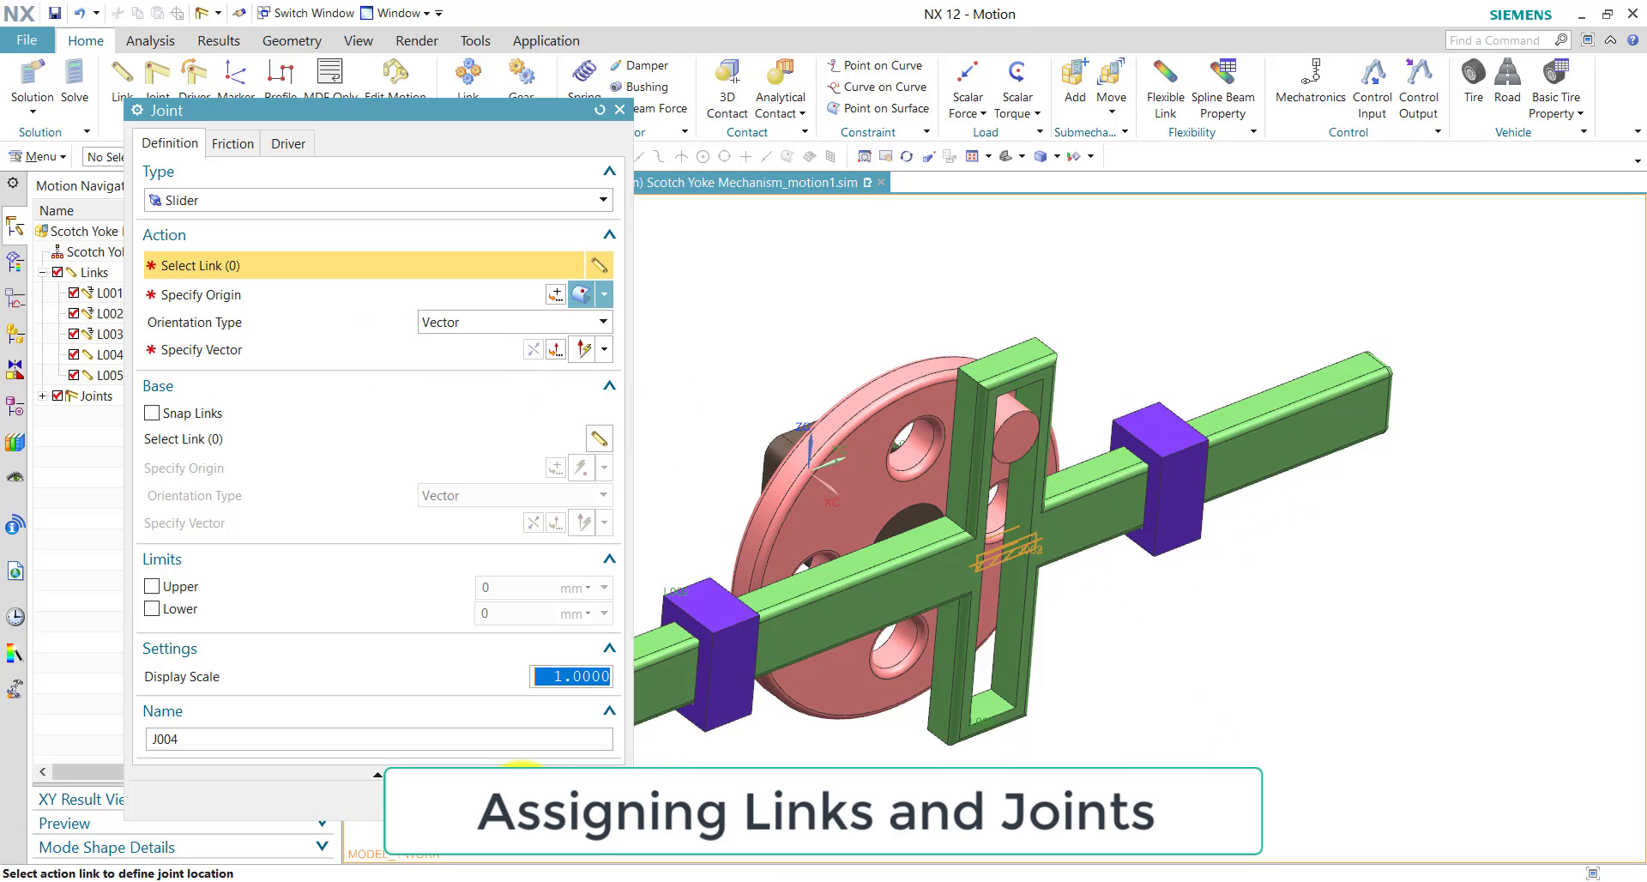
{"action": "left_click", "coordinate": [569, 782]}
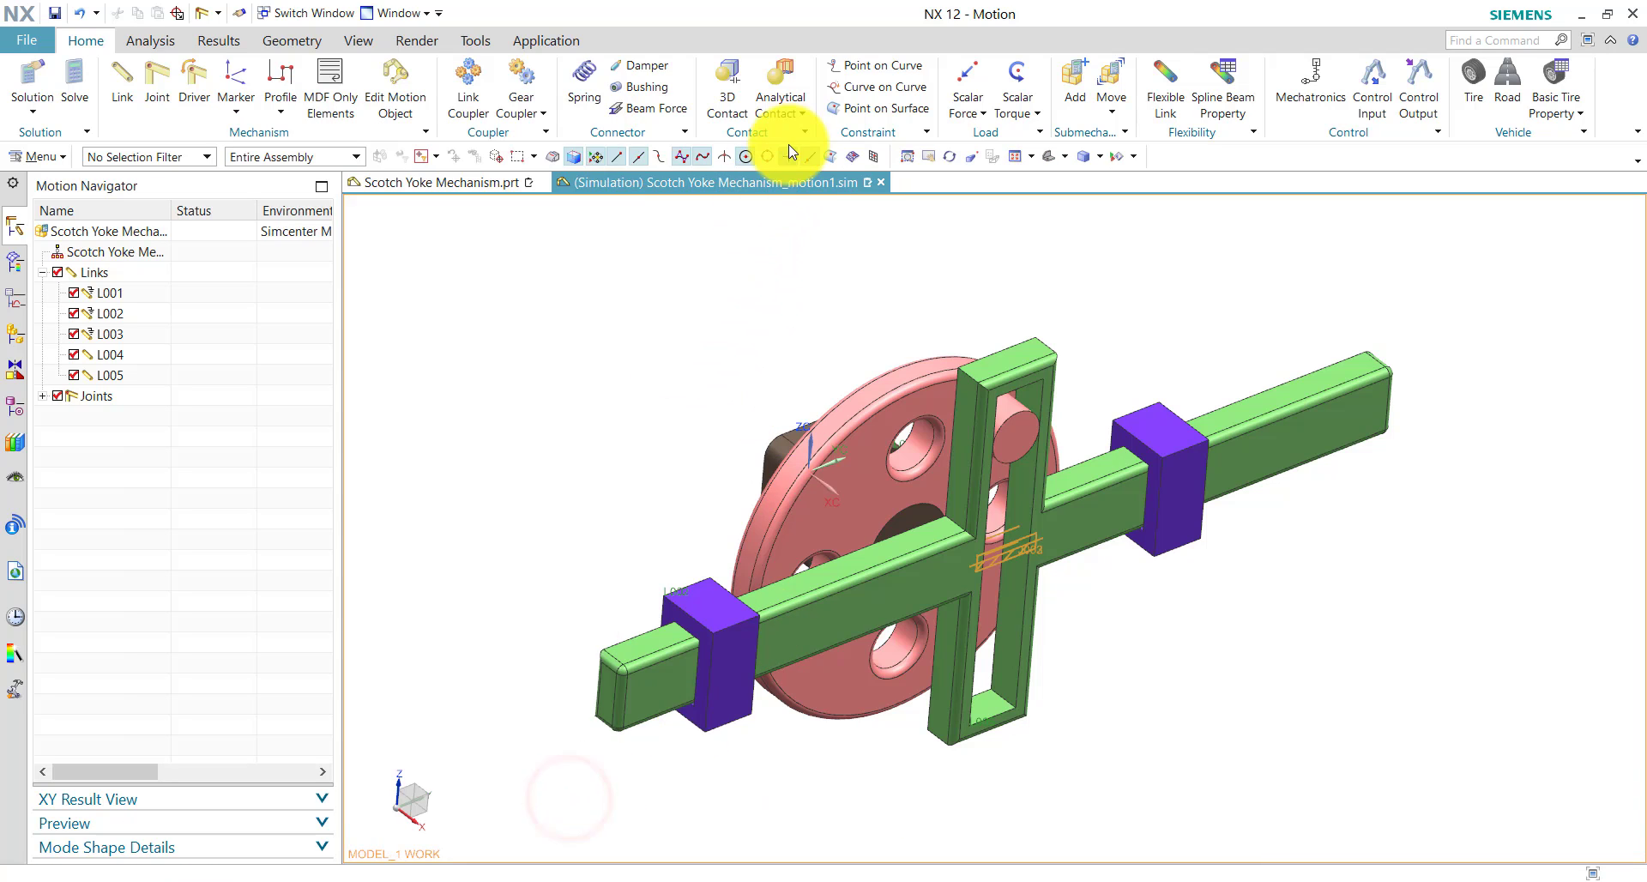
- Create a Curve on Curve constraint between the crank pin's circular front edge and the yoke slot's long straight edge
{"action": "left_click", "coordinate": [869, 89]}
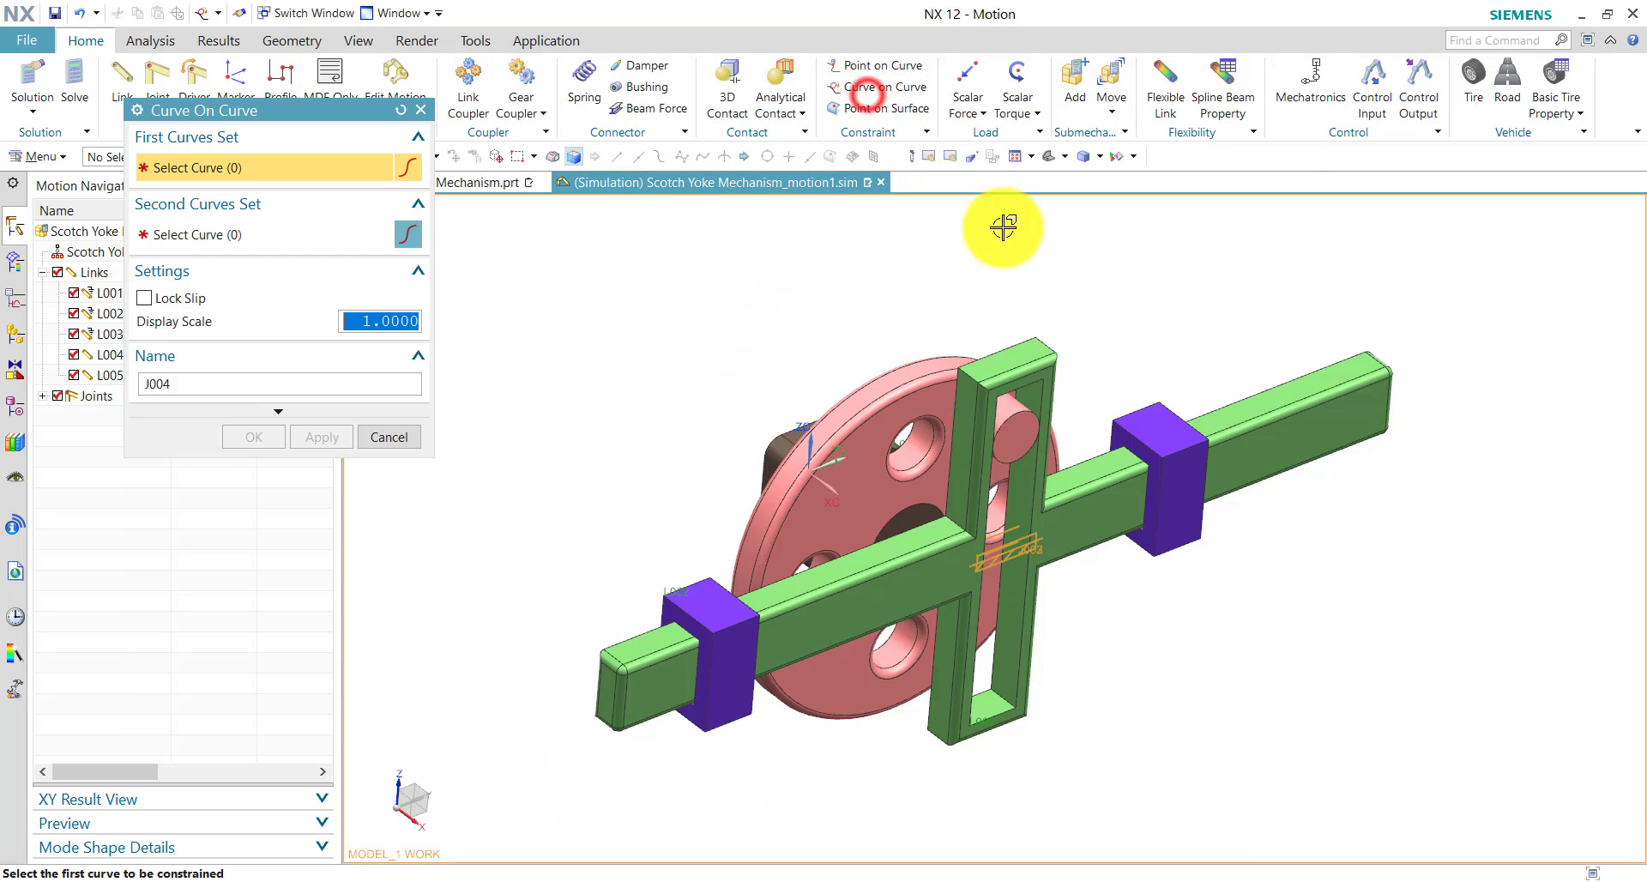
{"action": "scroll", "coordinate": [1040, 403], "scroll_direction": "down", "scroll_amount": 5}
{"action": "left_click", "coordinate": [1013, 414]}
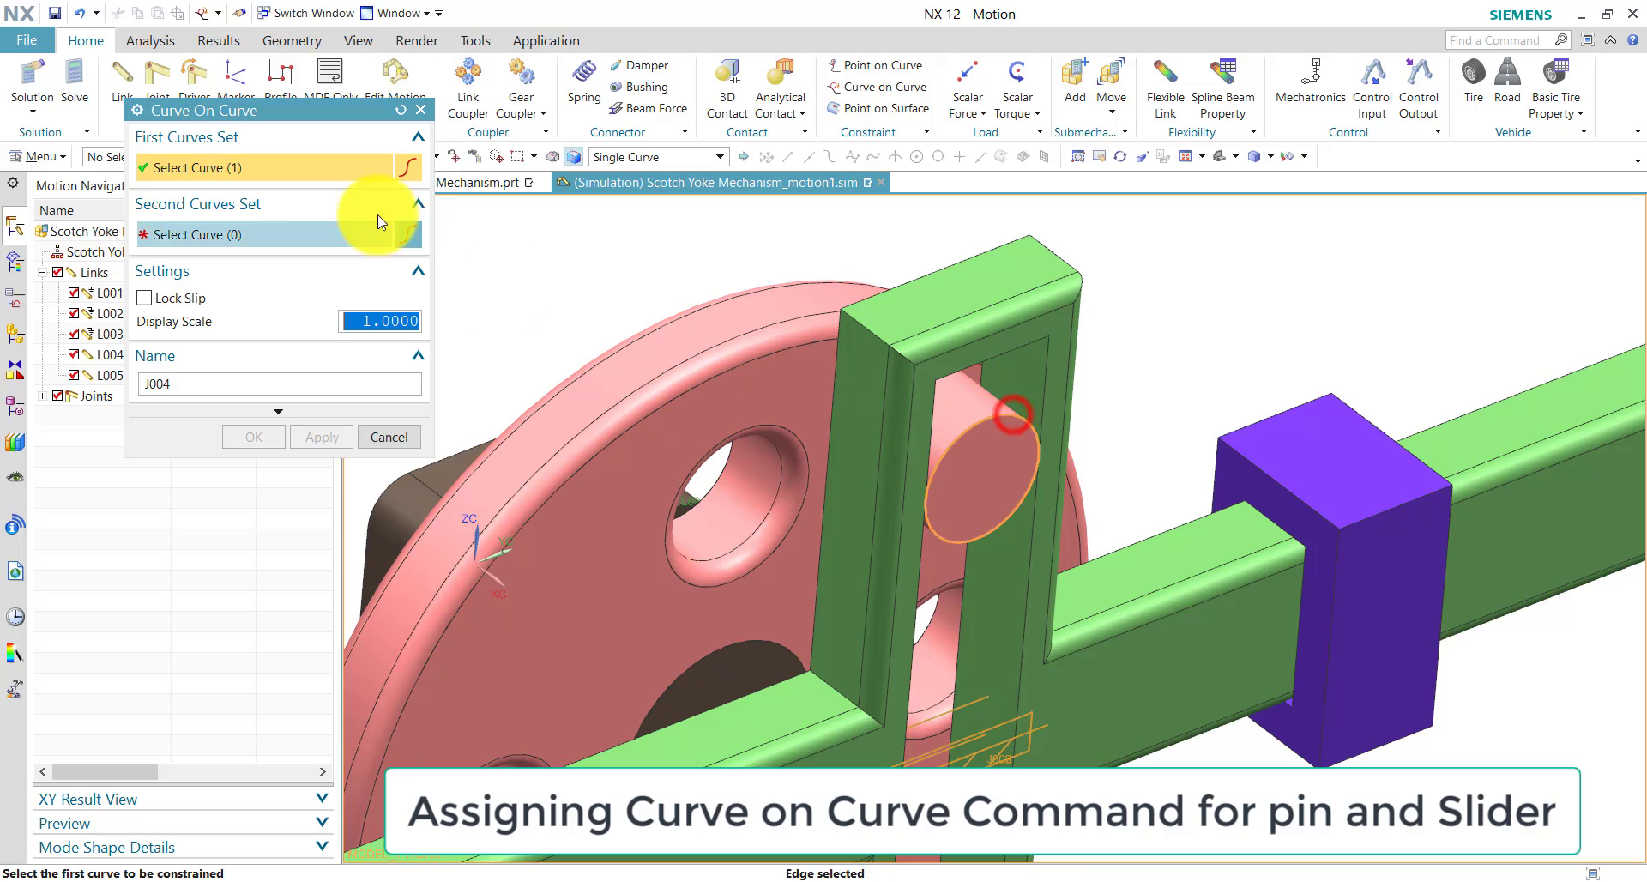
{"action": "left_click", "coordinate": [331, 234]}
{"action": "left_click", "coordinate": [1045, 367]}
{"action": "scroll", "coordinate": [1103, 404], "scroll_direction": "up", "scroll_amount": 5}
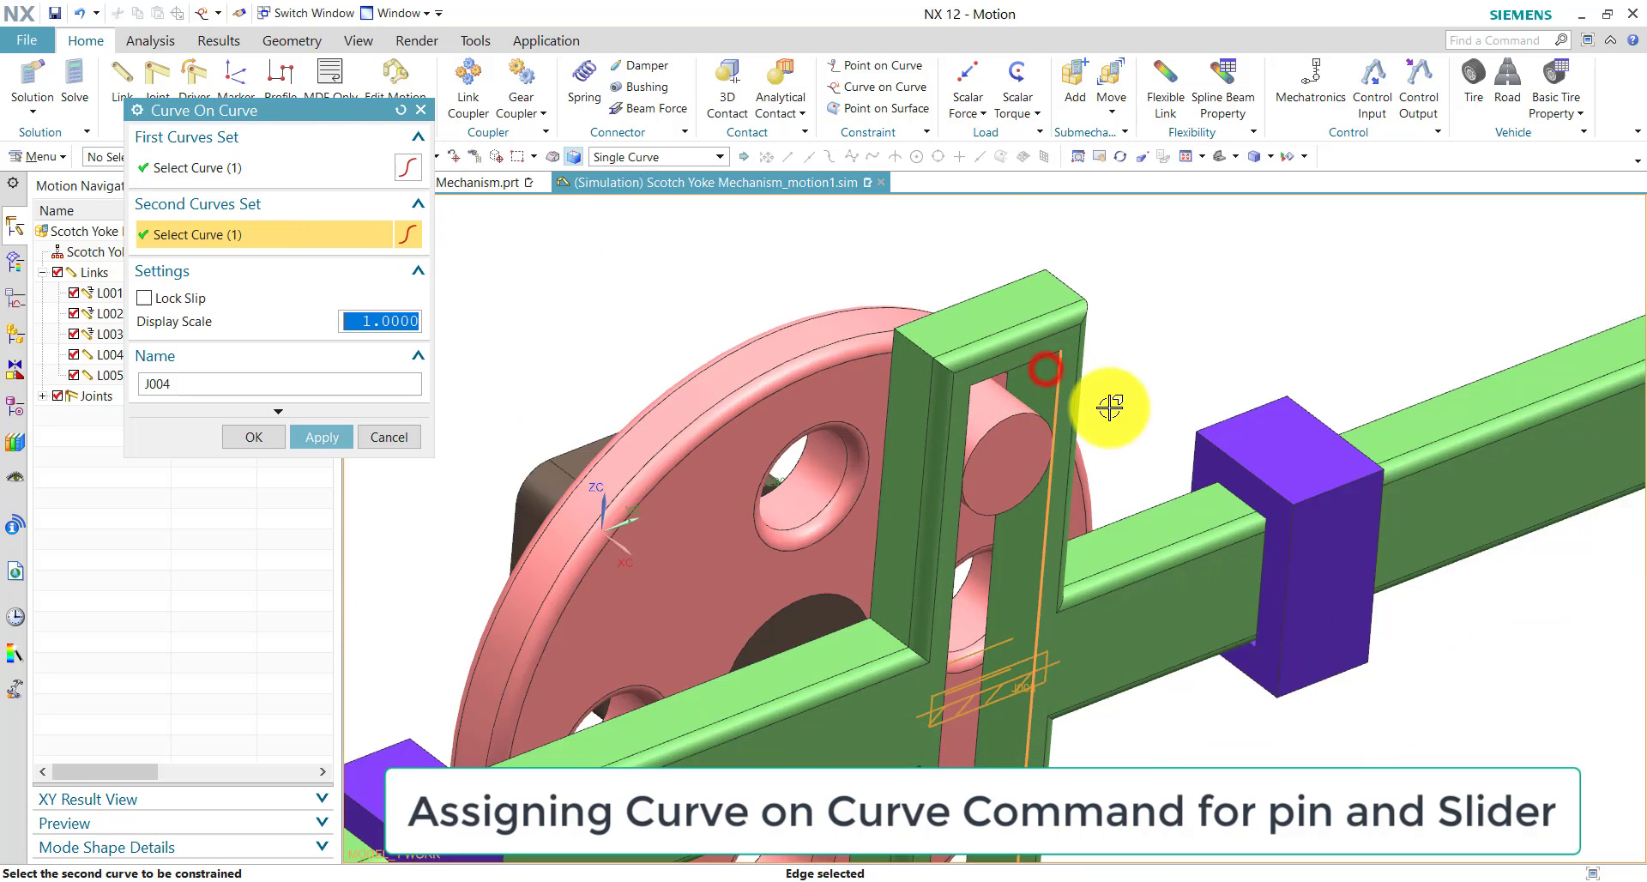
{"action": "left_click", "coordinate": [1218, 156]}
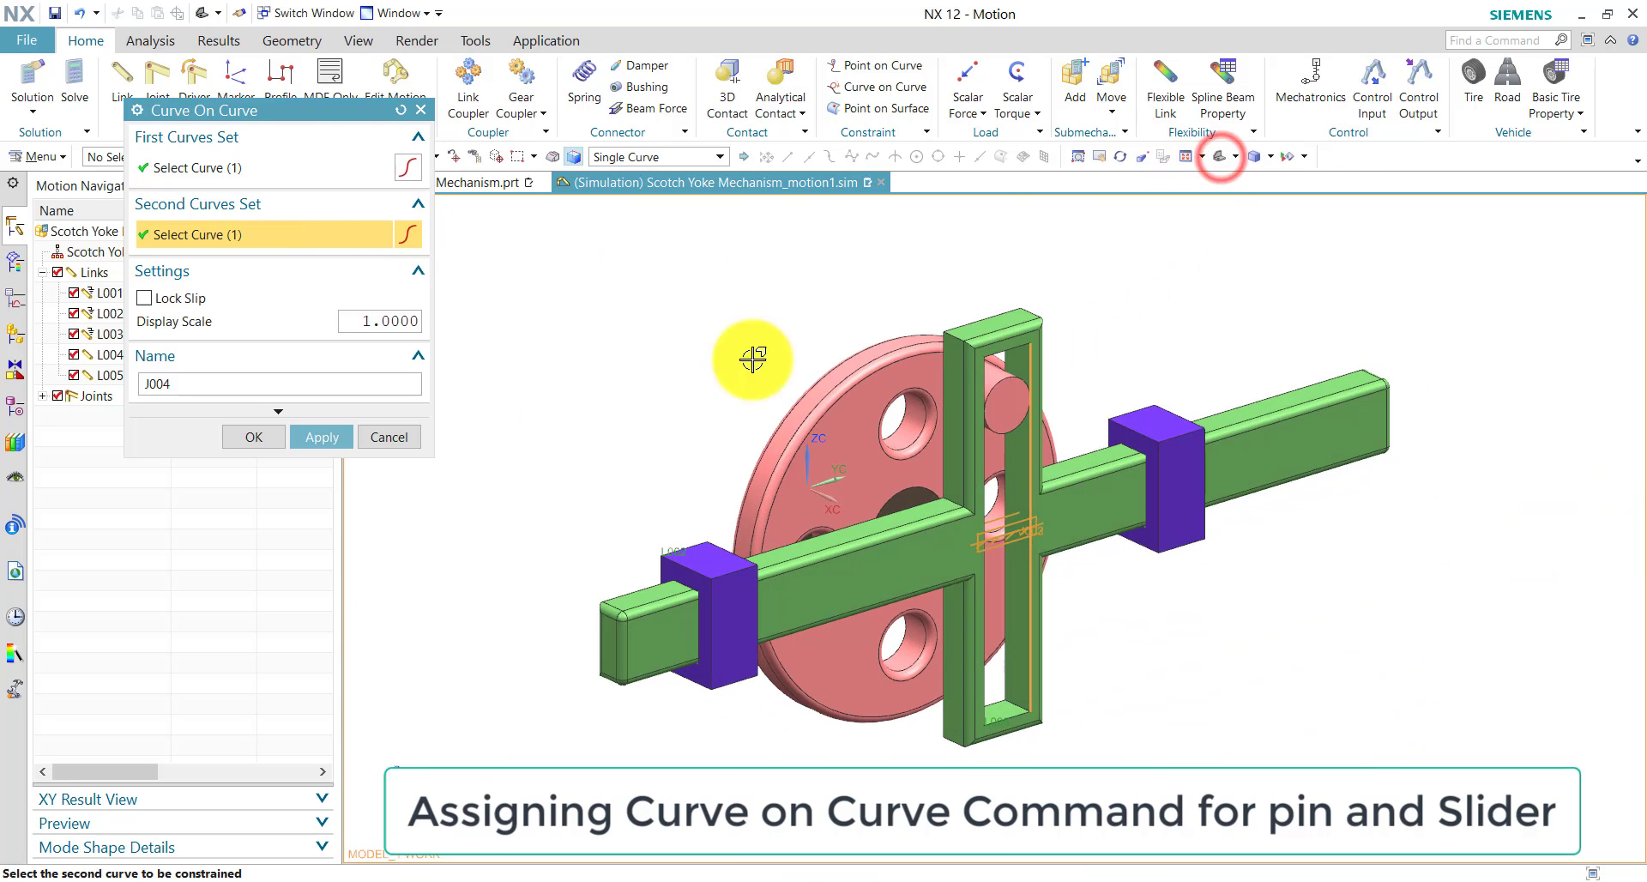
{"action": "left_click", "coordinate": [312, 439]}
{"action": "left_click", "coordinate": [392, 437]}
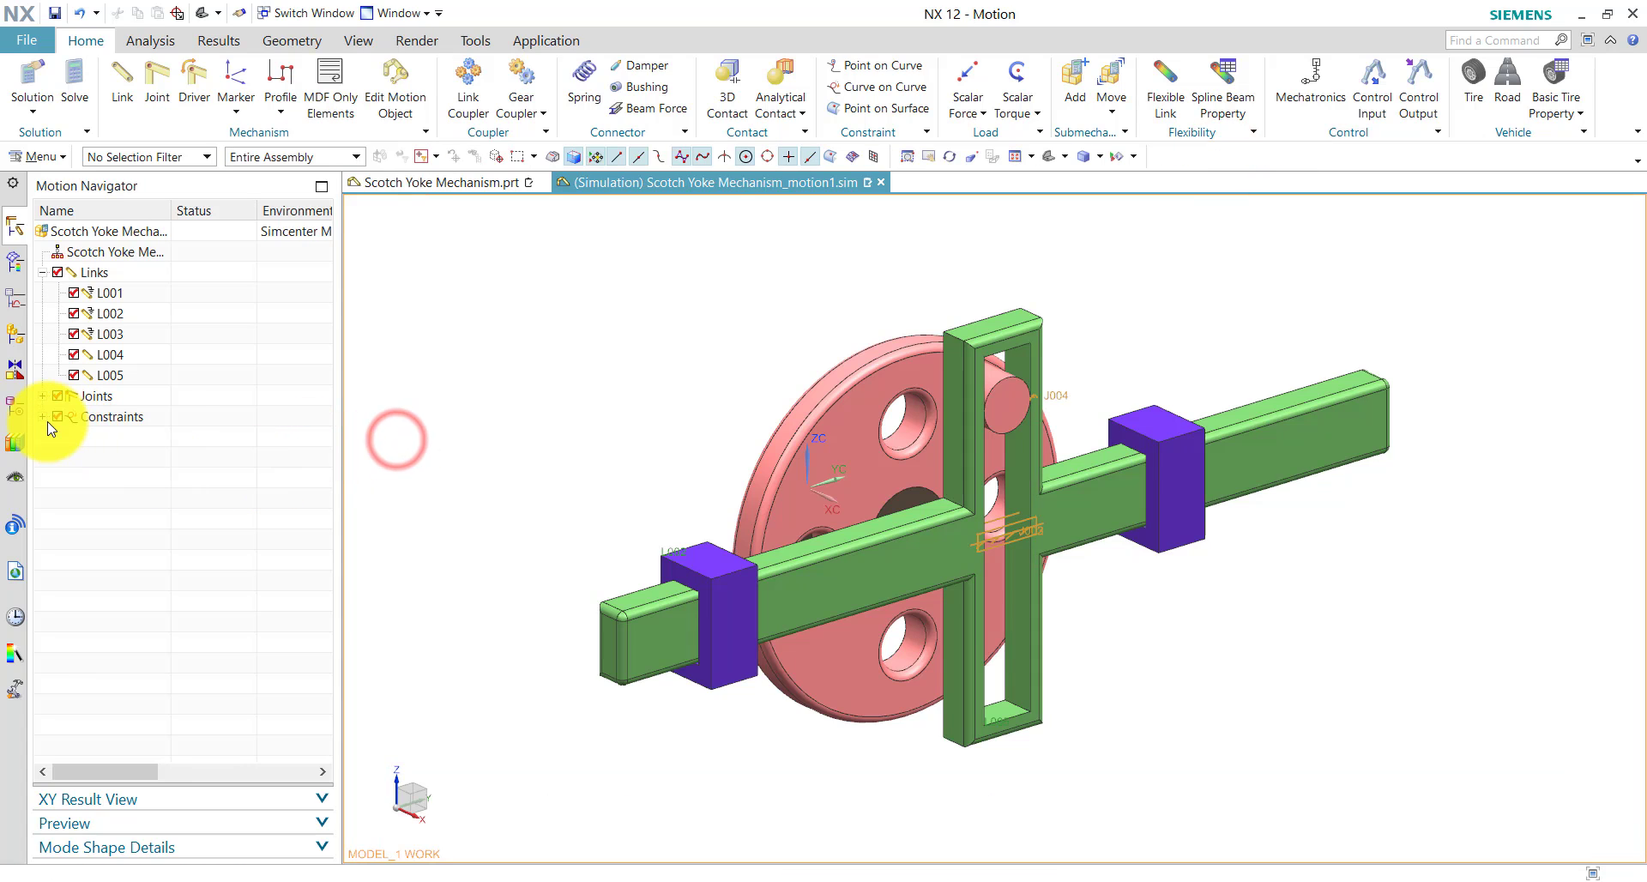
- Add a Polynomial rotation driver with a velocity of 1 rev/min to the wheel's revolute joint
{"action": "right_click", "coordinate": [99, 416]}
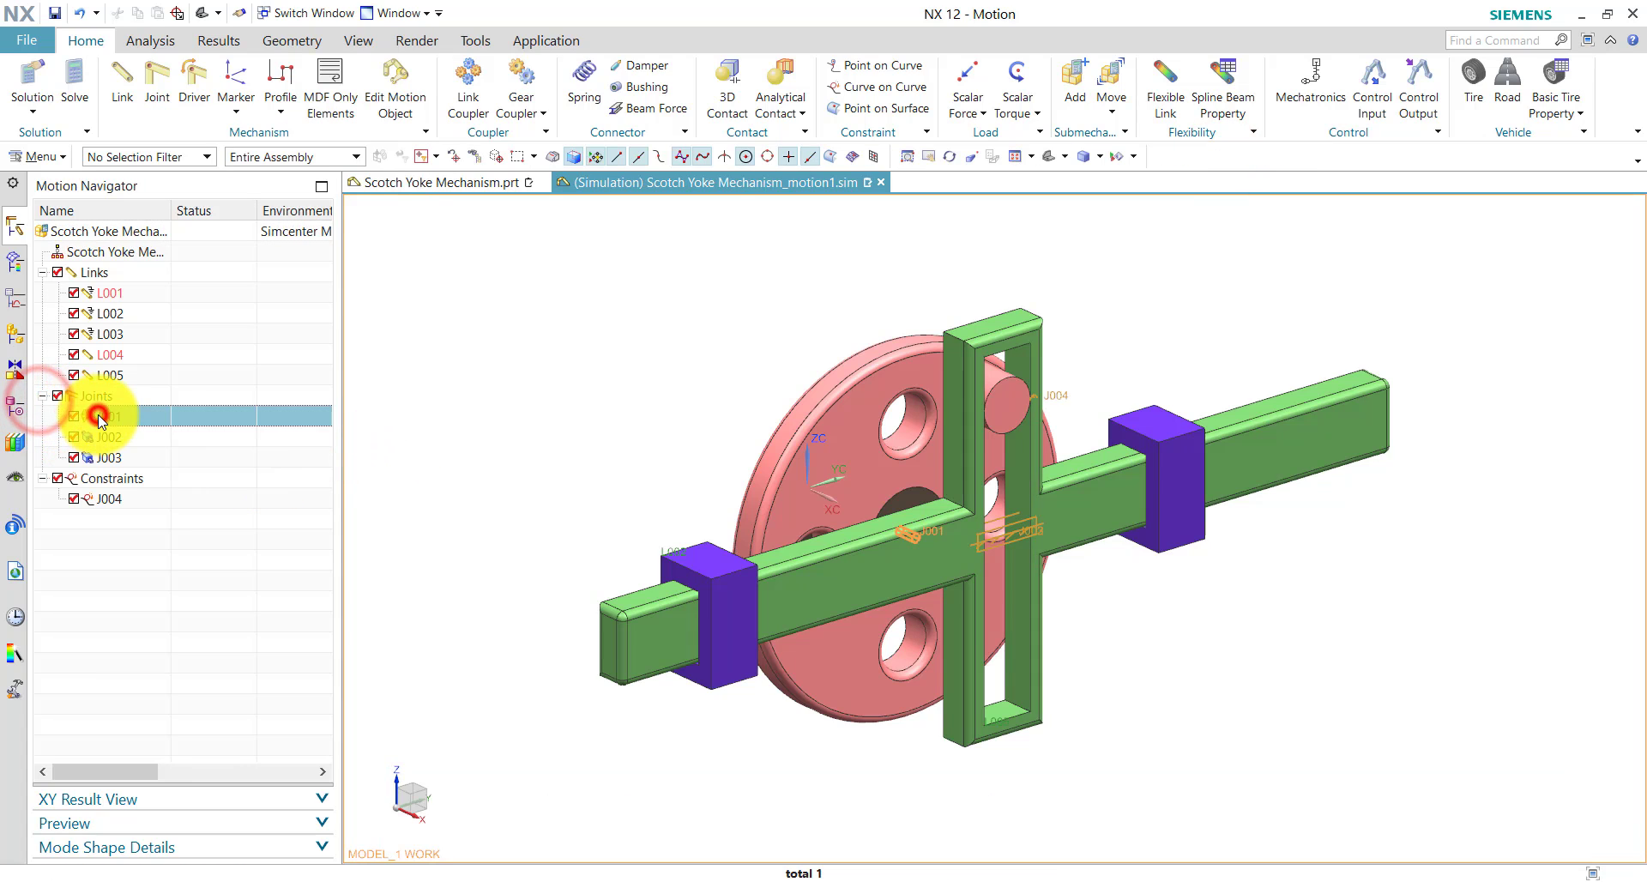
{"action": "left_click", "coordinate": [129, 423]}
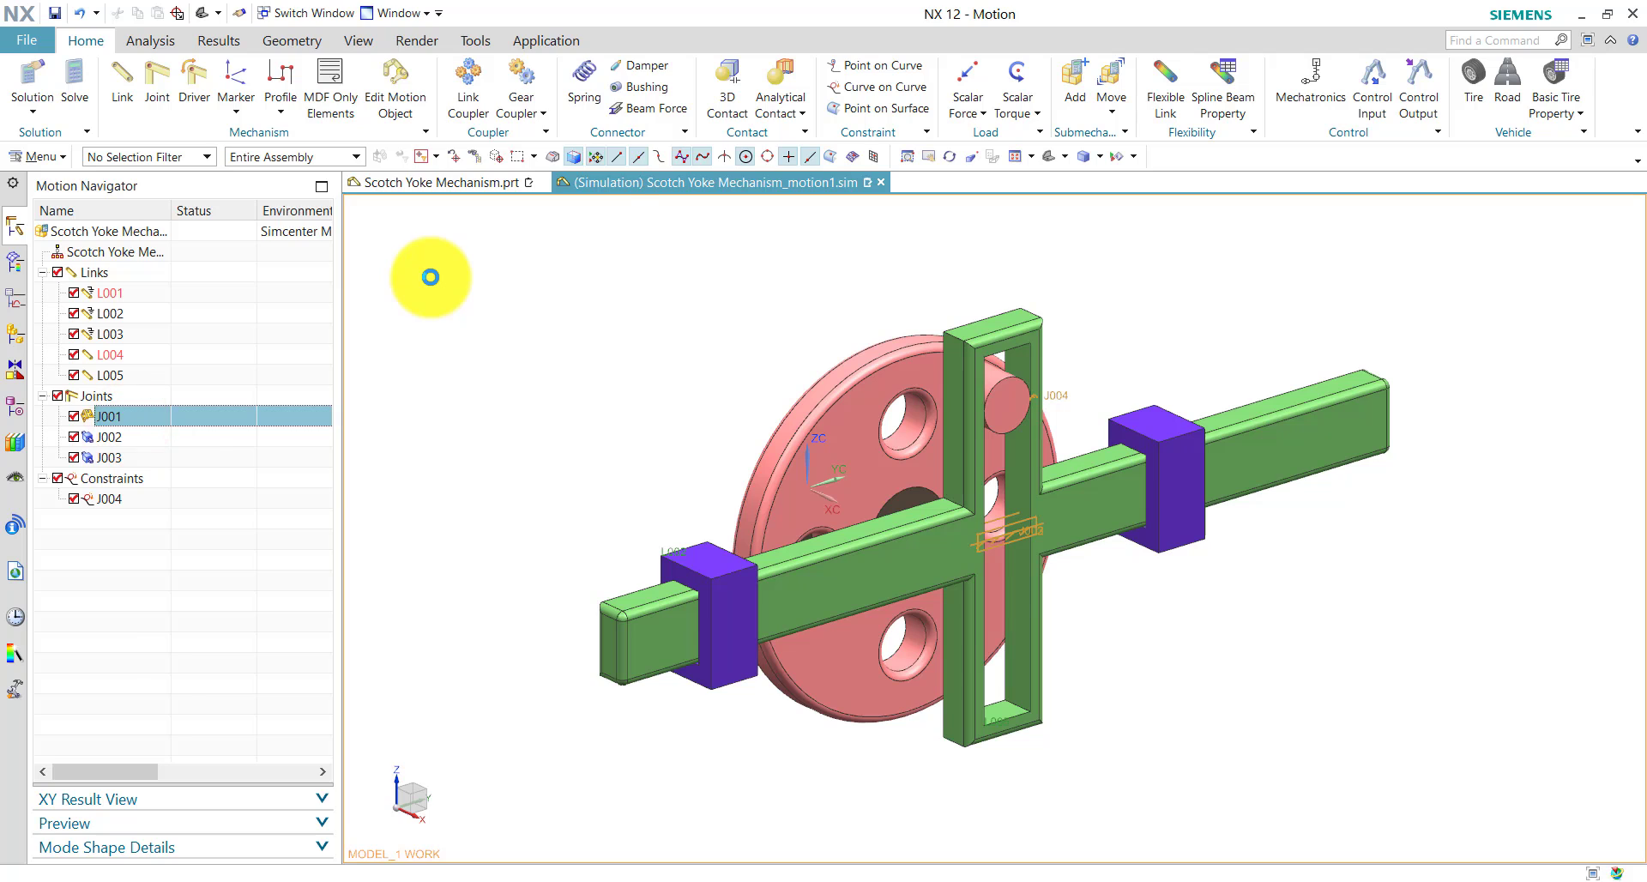
{"action": "left_click", "coordinate": [286, 143]}
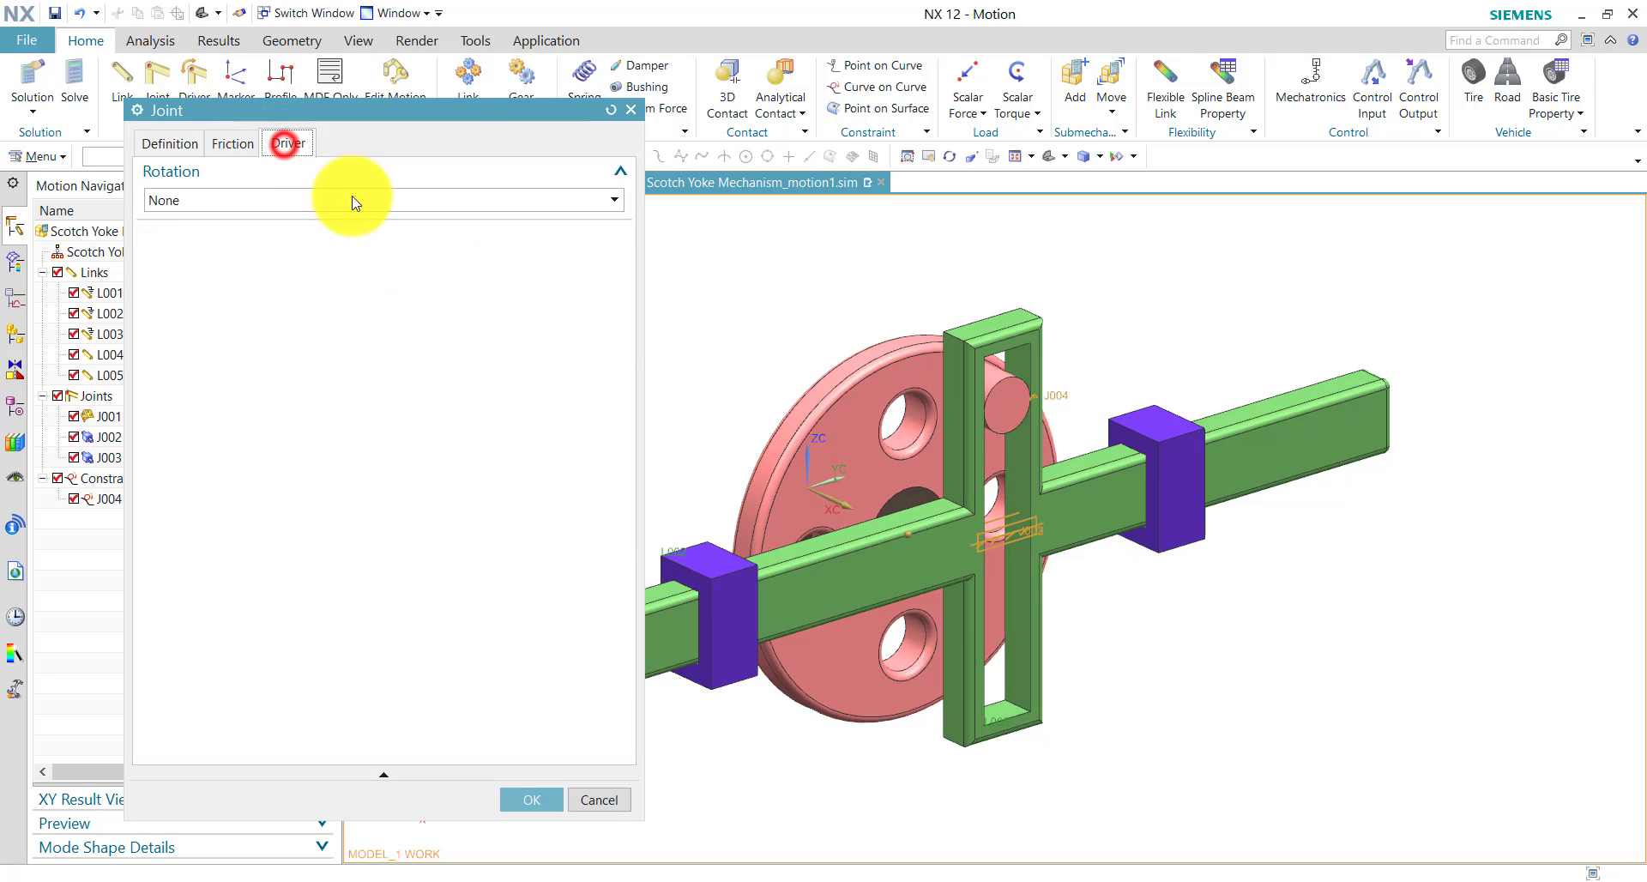
{"action": "left_click", "coordinate": [355, 203]}
{"action": "left_click", "coordinate": [347, 236]}
{"action": "left_click", "coordinate": [367, 257]}
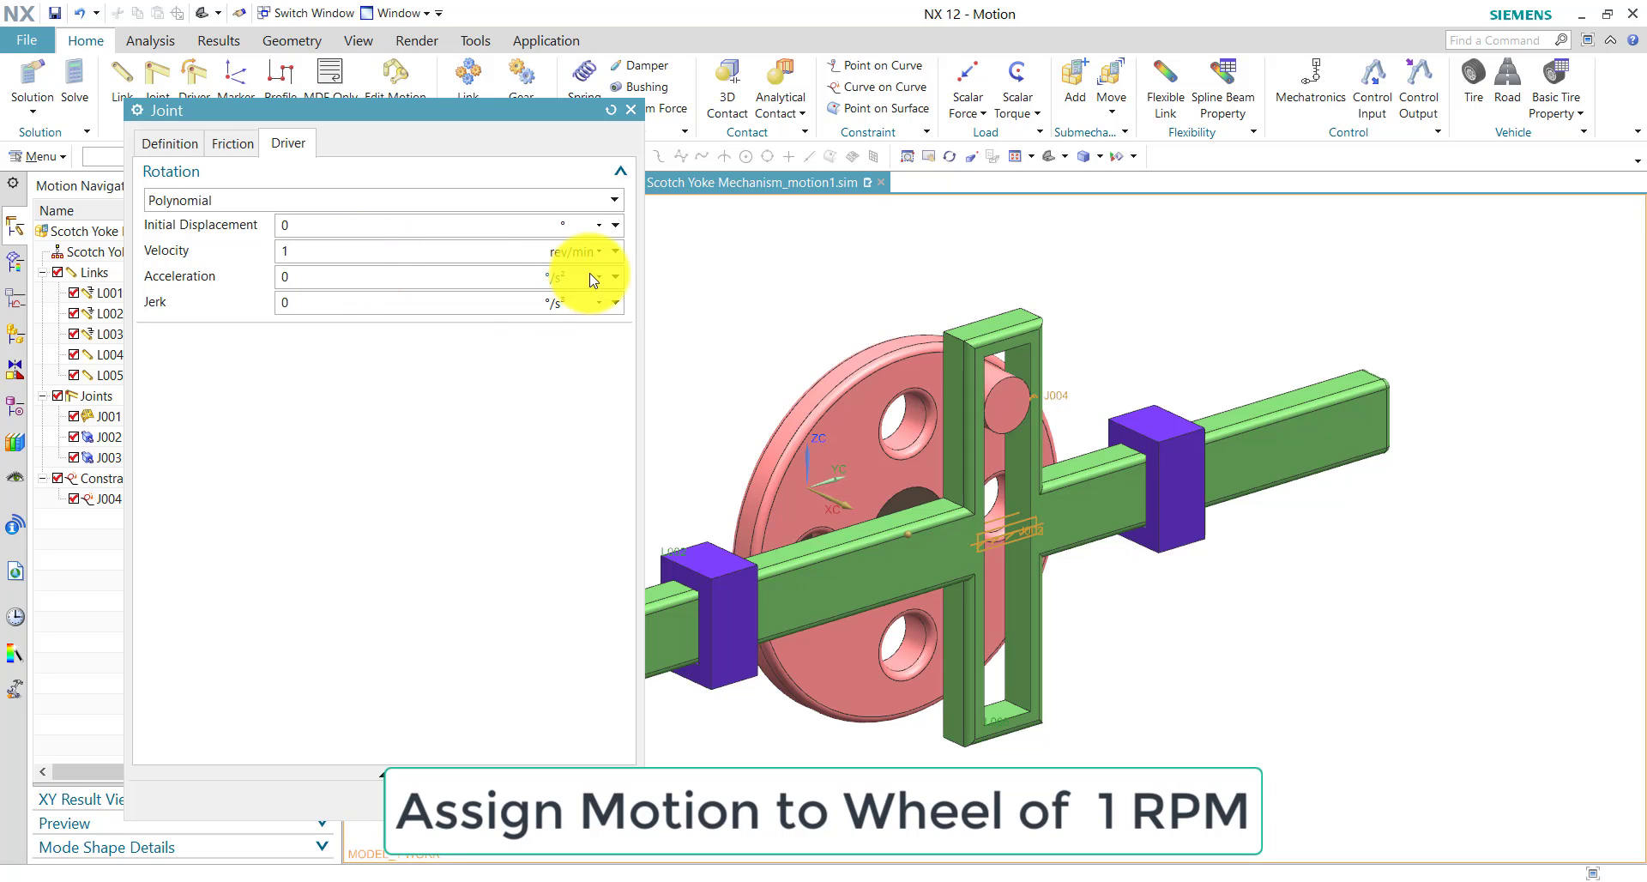
{"action": "left_click", "coordinate": [538, 791]}
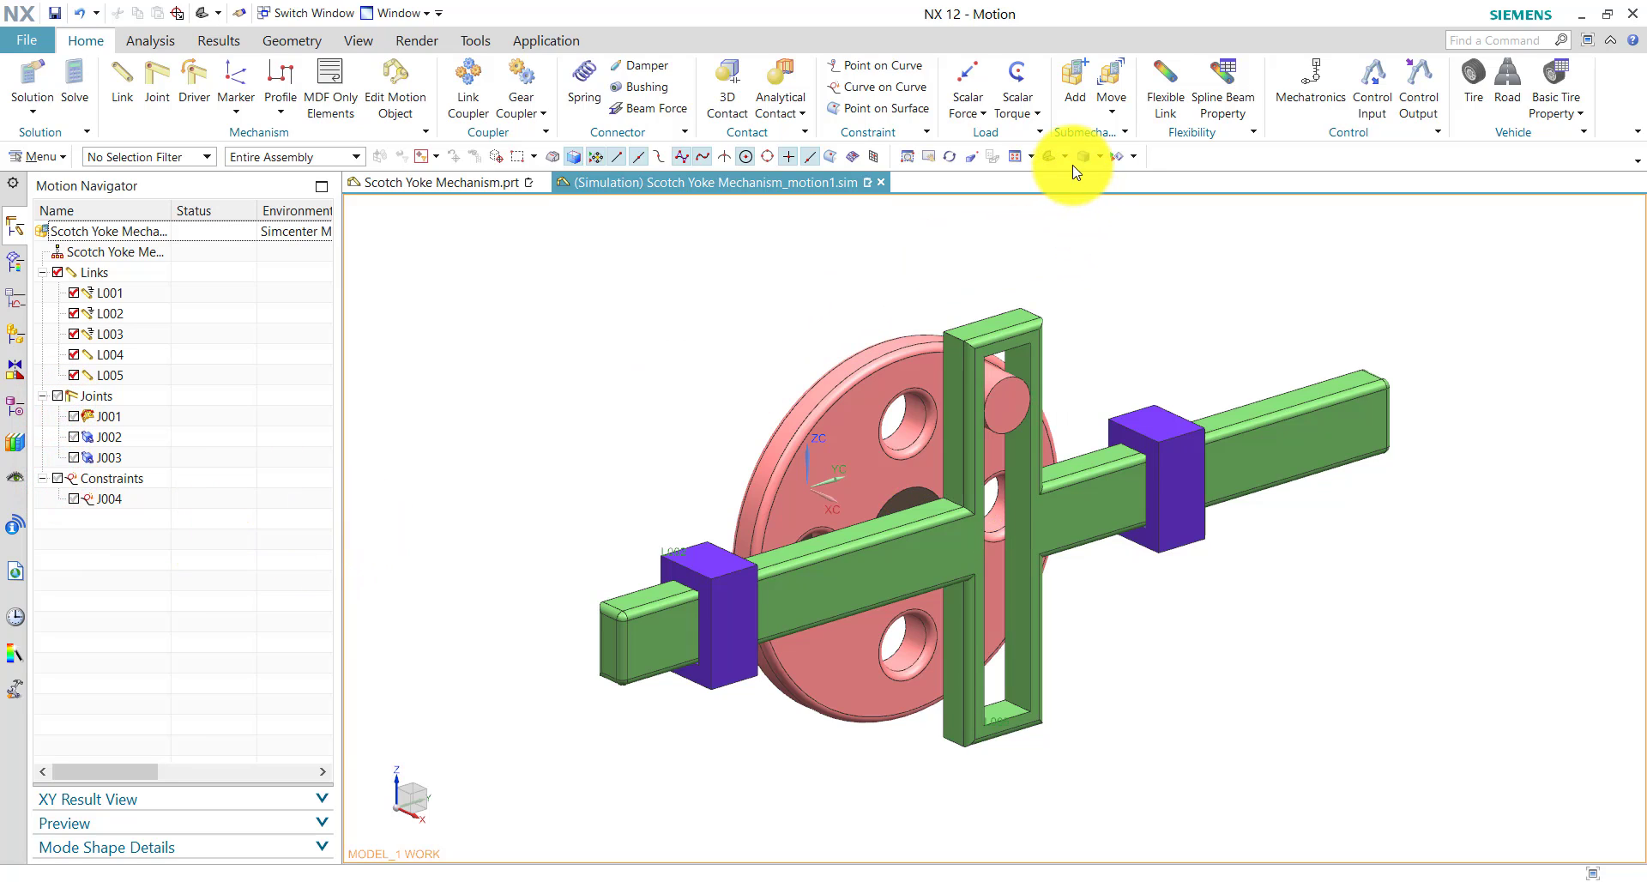
- Create and solve a Normal Run Kinematics/Dynamics solution with 60 s and 100 steps, and dismiss the solver report
{"action": "left_click", "coordinate": [17, 73]}
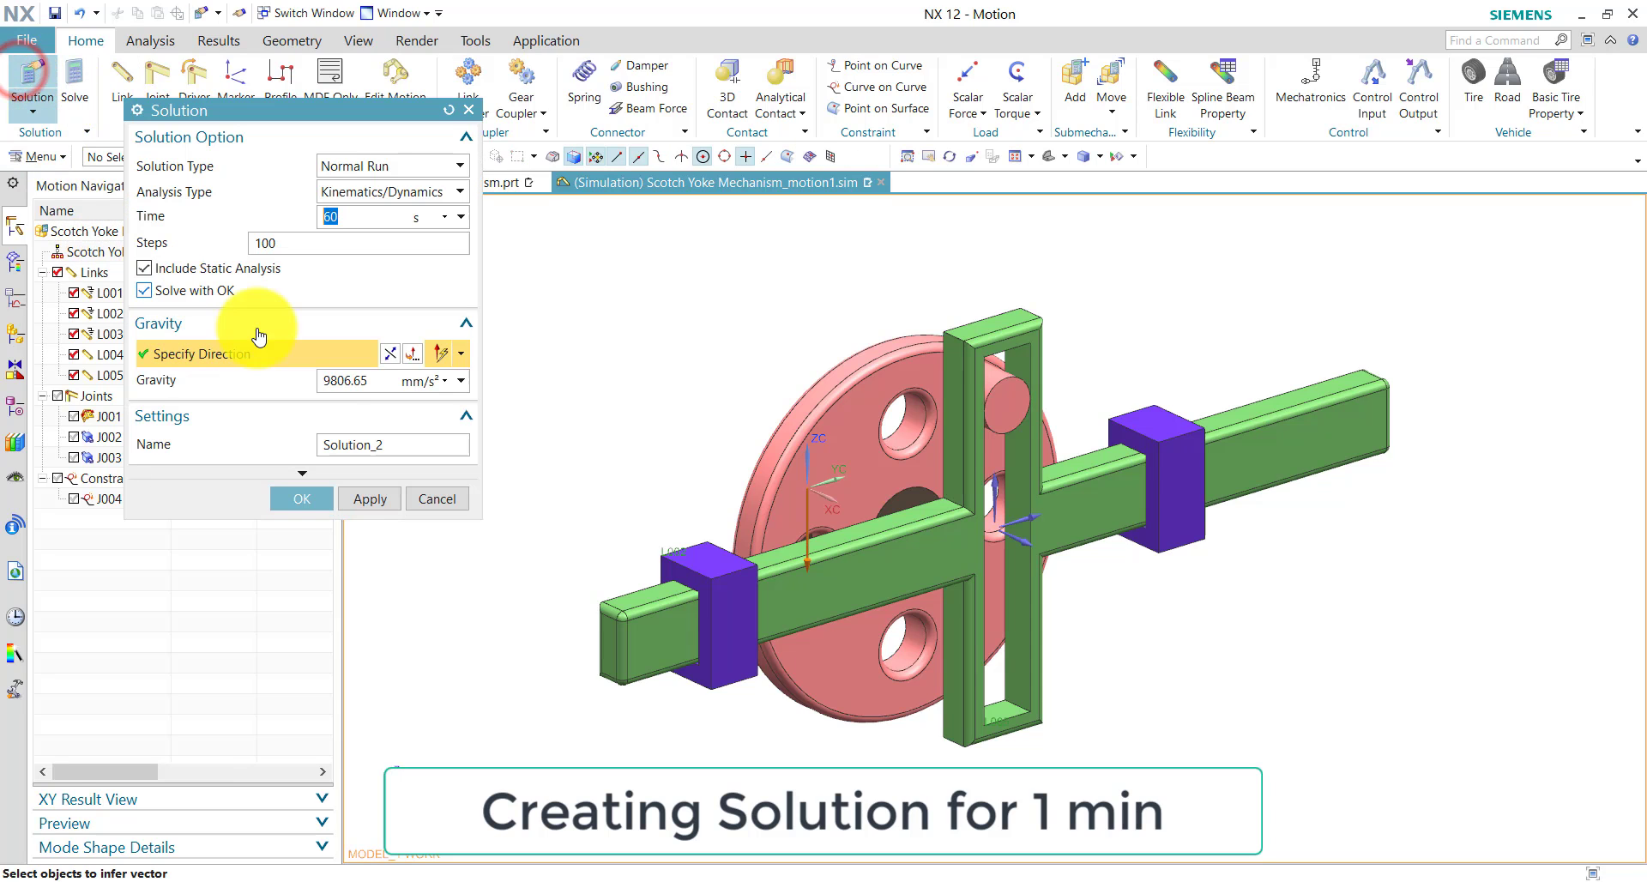
{"action": "left_click", "coordinate": [322, 499]}
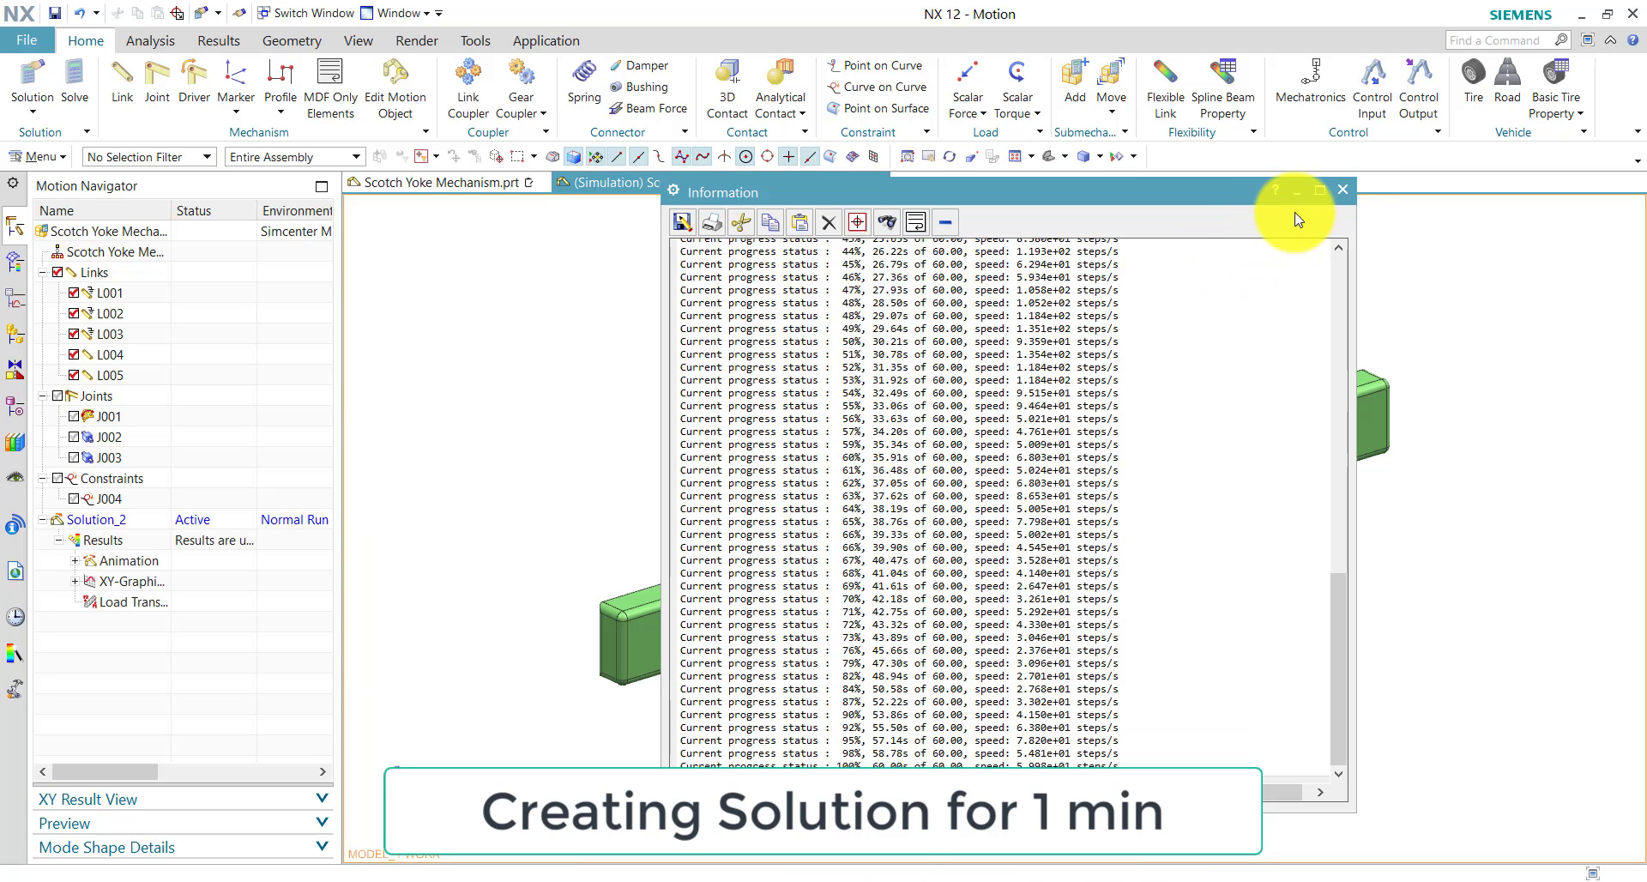
{"action": "left_click", "coordinate": [1345, 199]}
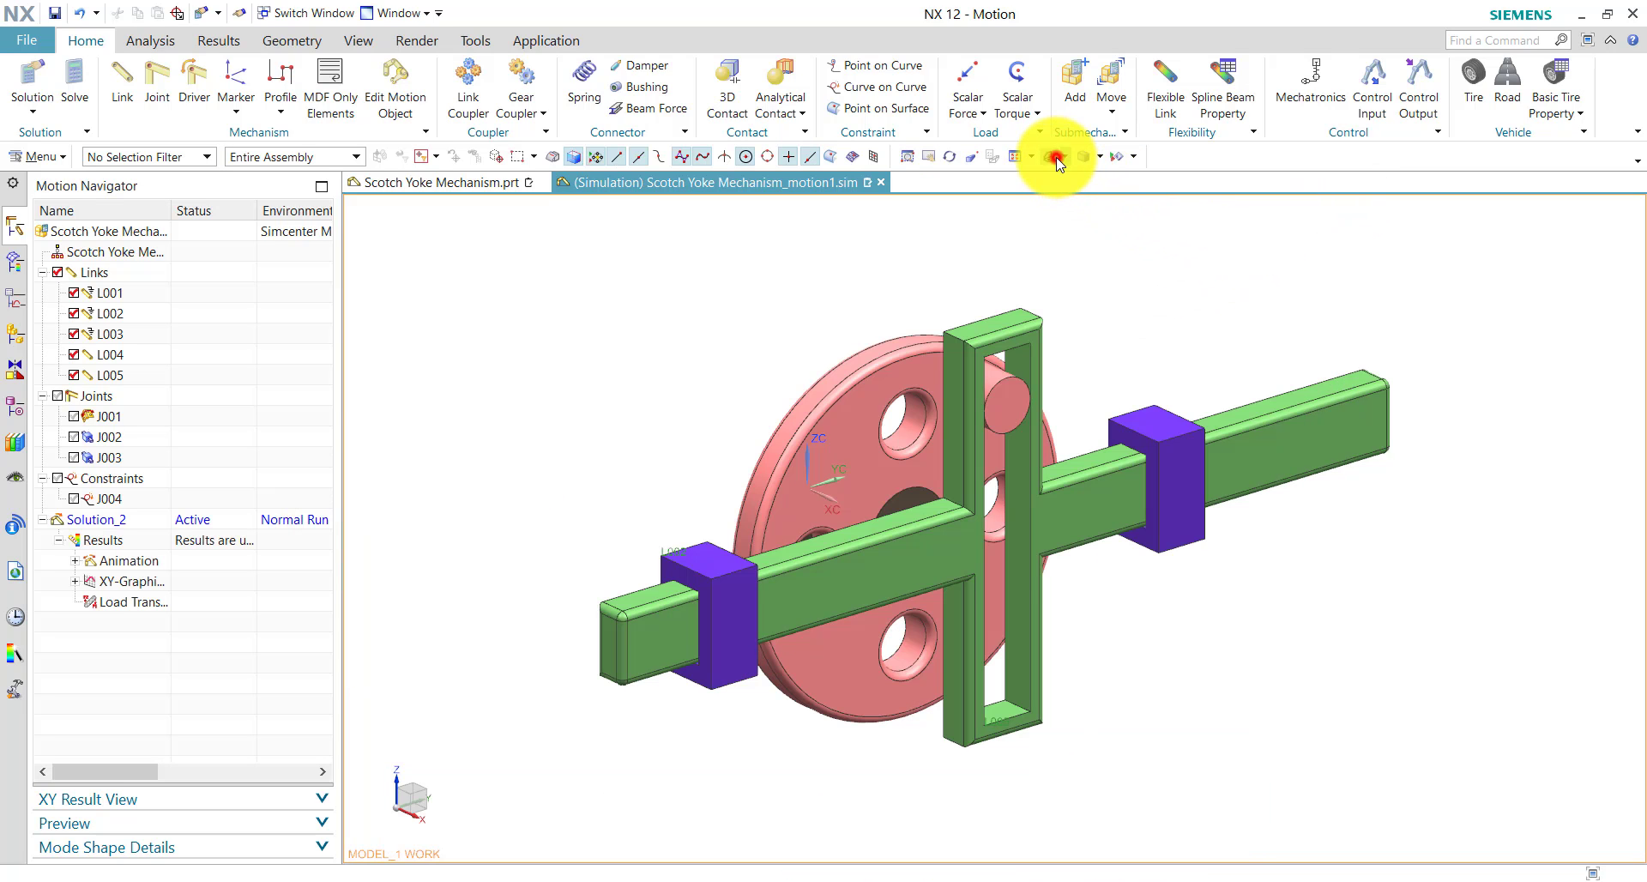
- Display the mechanism shaded without edges and play the solved motion animation
{"action": "left_click", "coordinate": [1099, 158]}
{"action": "left_click", "coordinate": [1123, 191]}
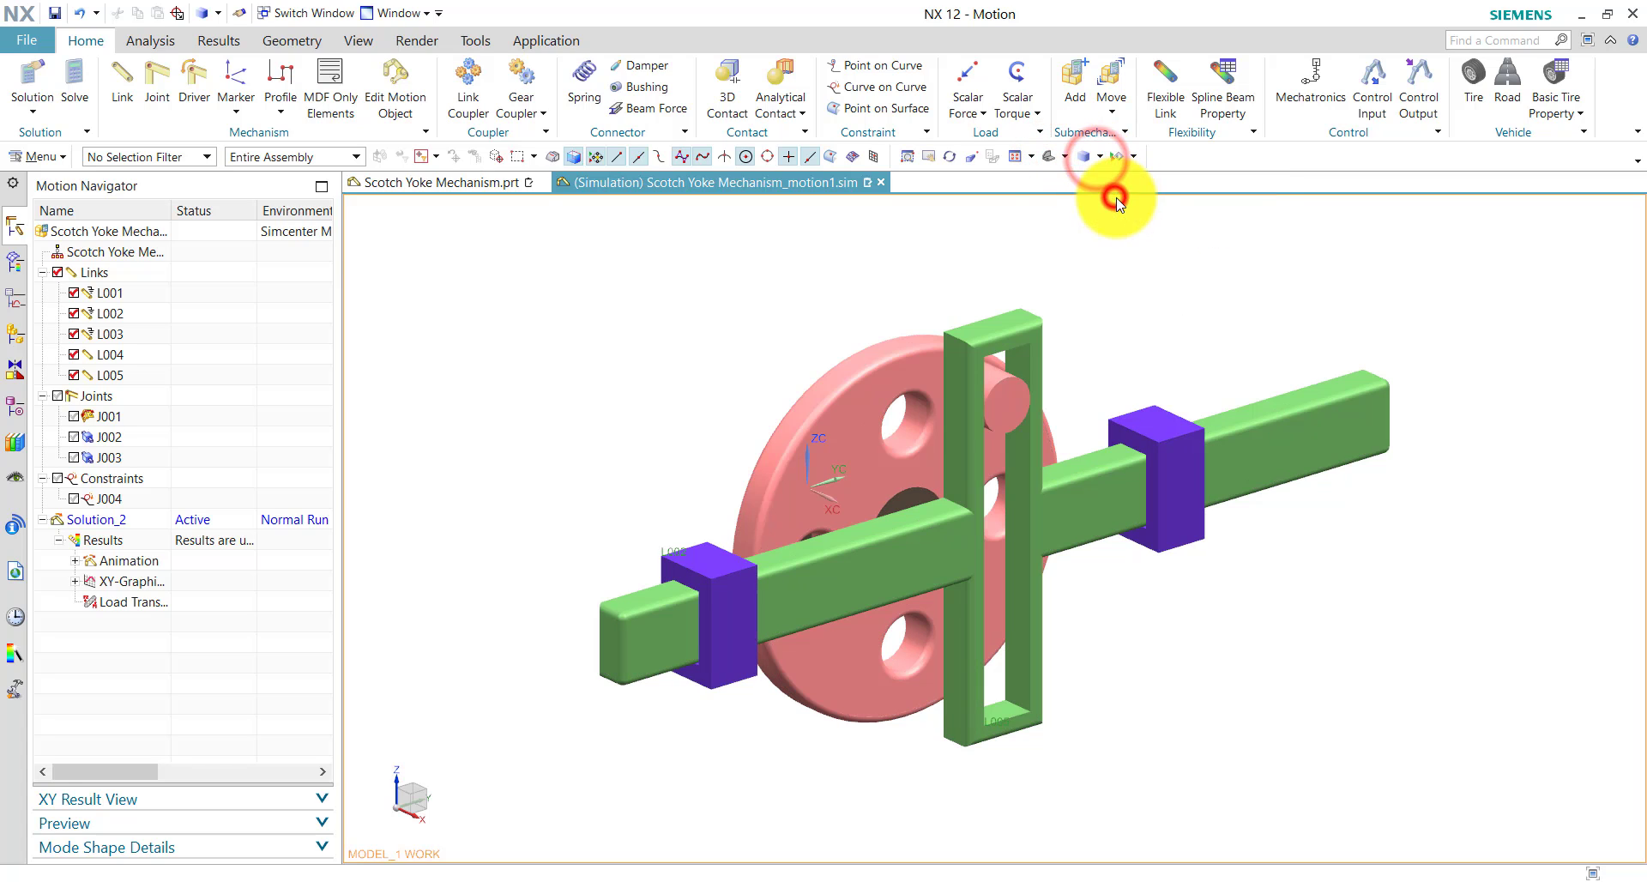
{"action": "left_click", "coordinate": [150, 40]}
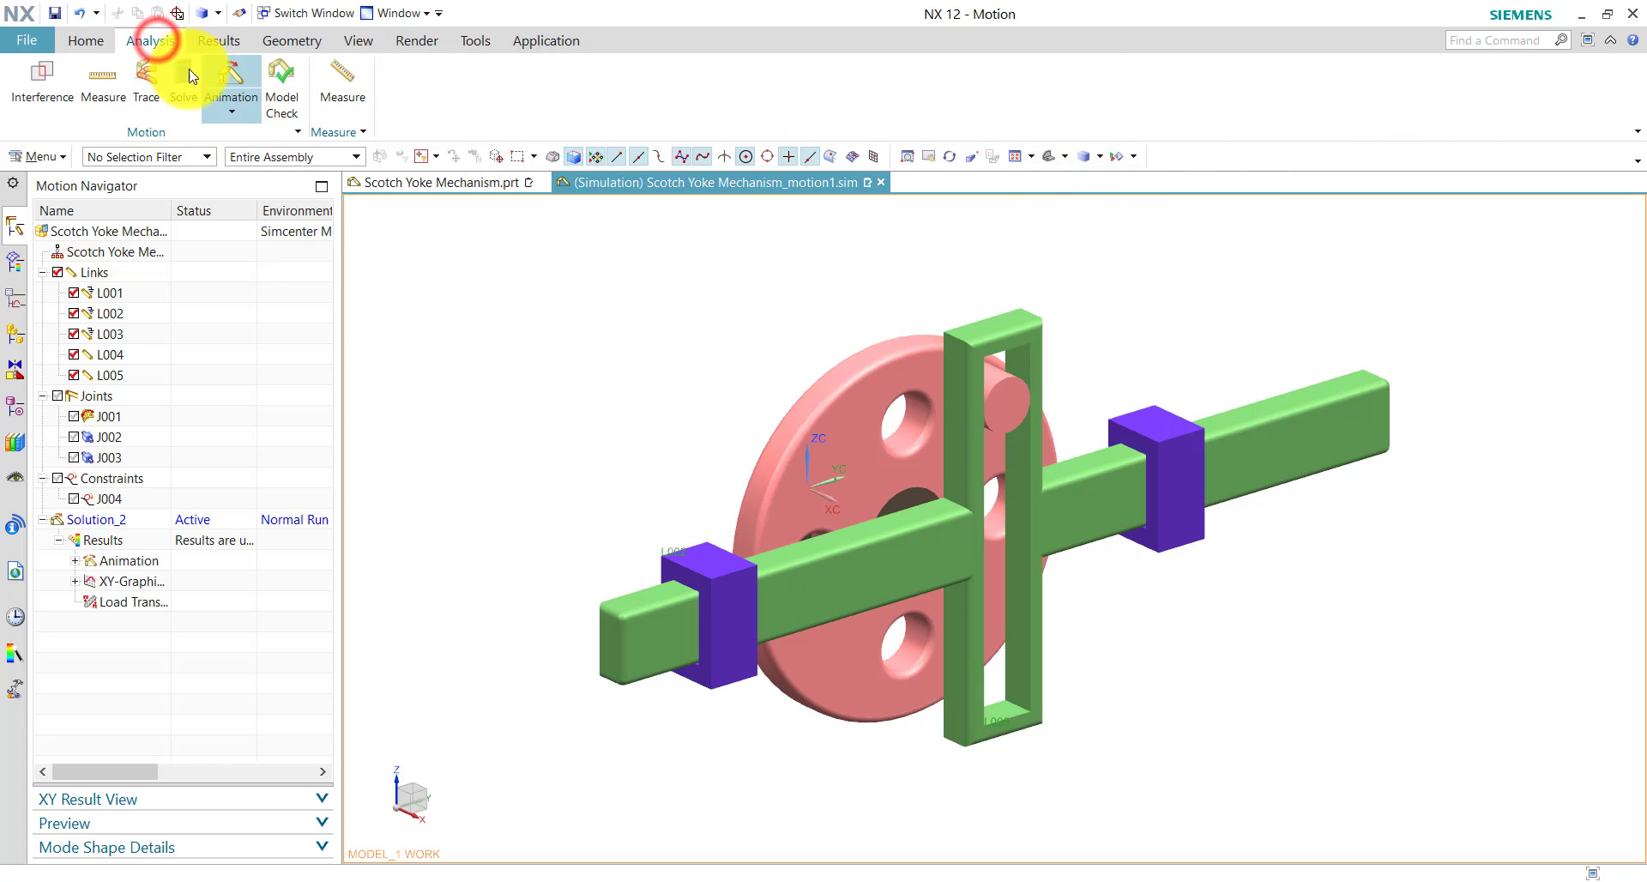
{"action": "left_click", "coordinate": [234, 74]}
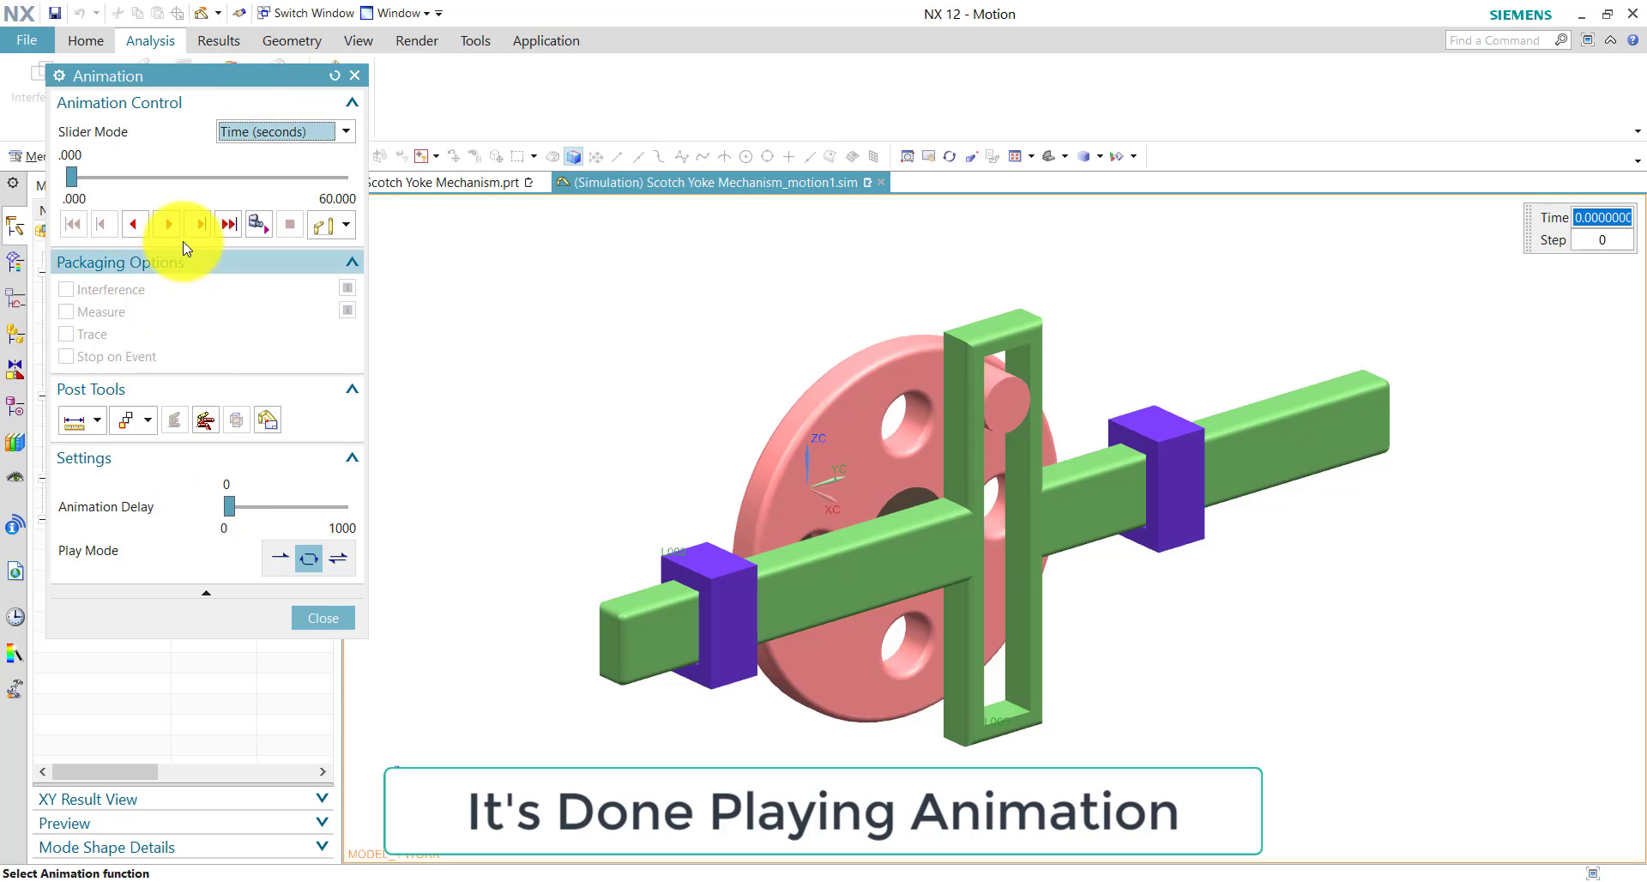
{"action": "left_click", "coordinate": [166, 224]}
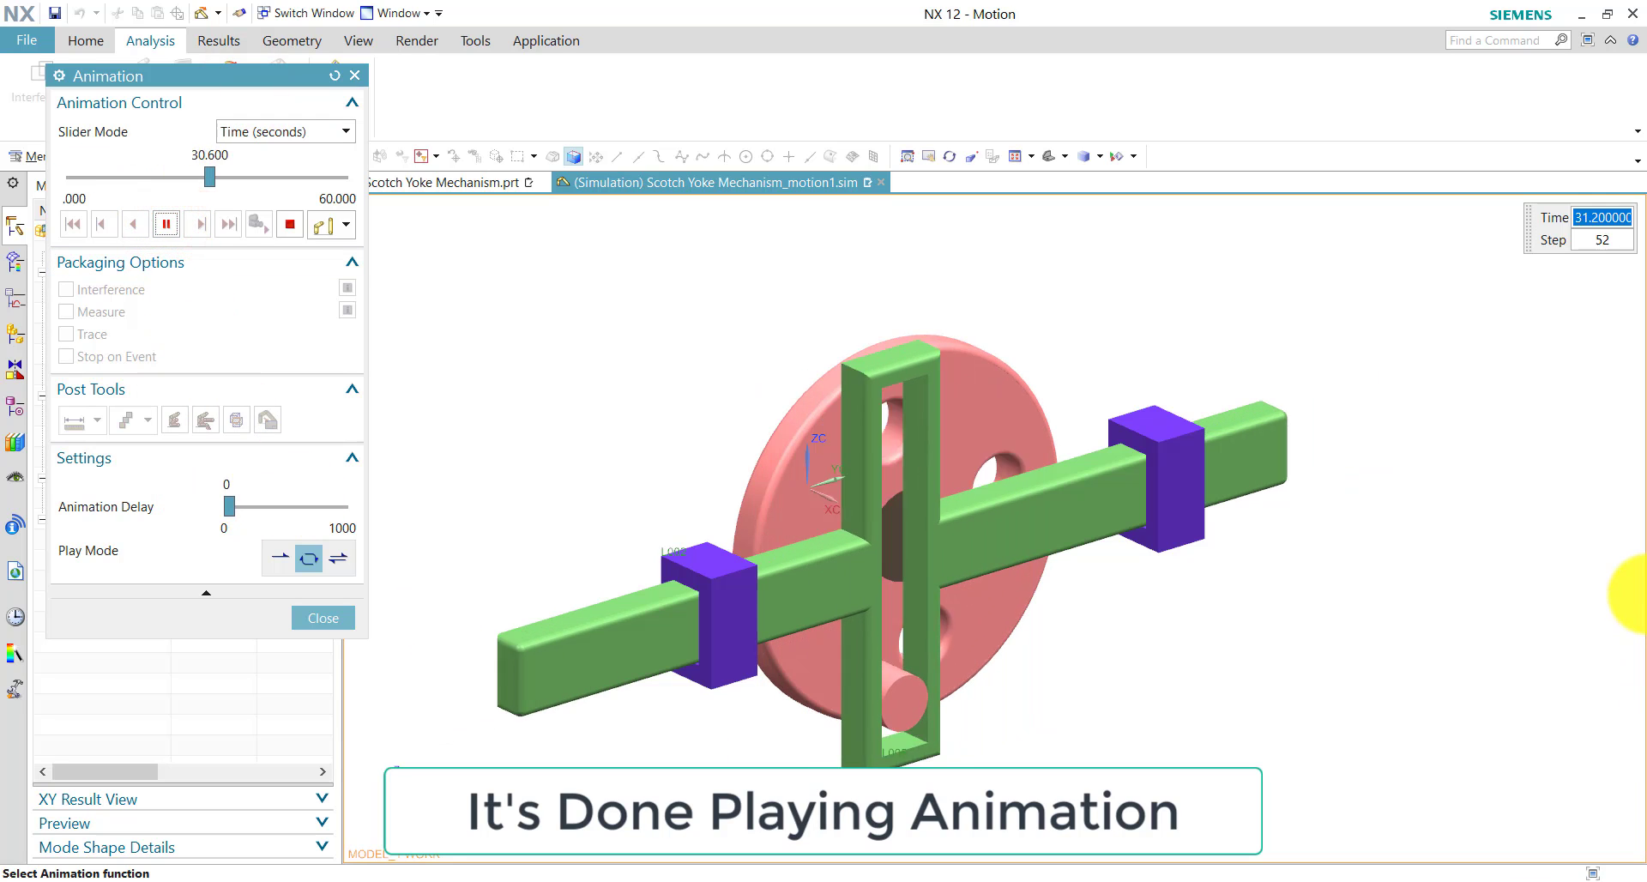